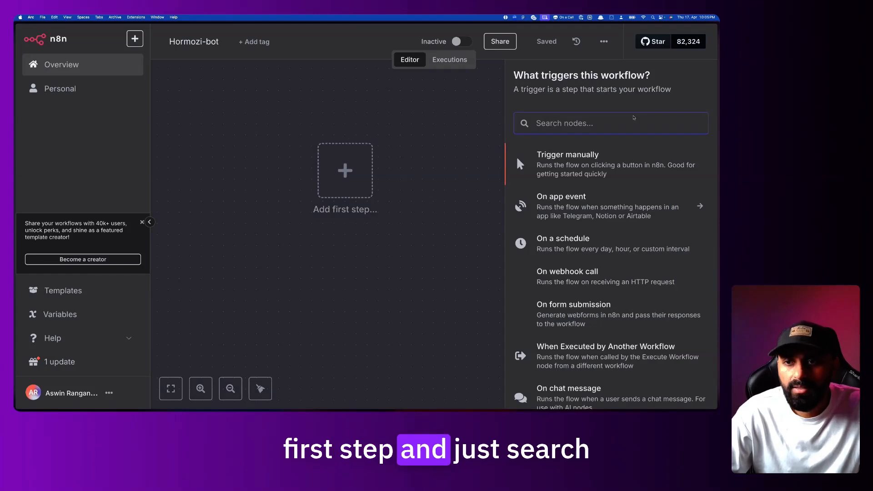
Search 'tele' and add a Telegram Trigger that fires On message
type("tele")
left_click(629, 157)
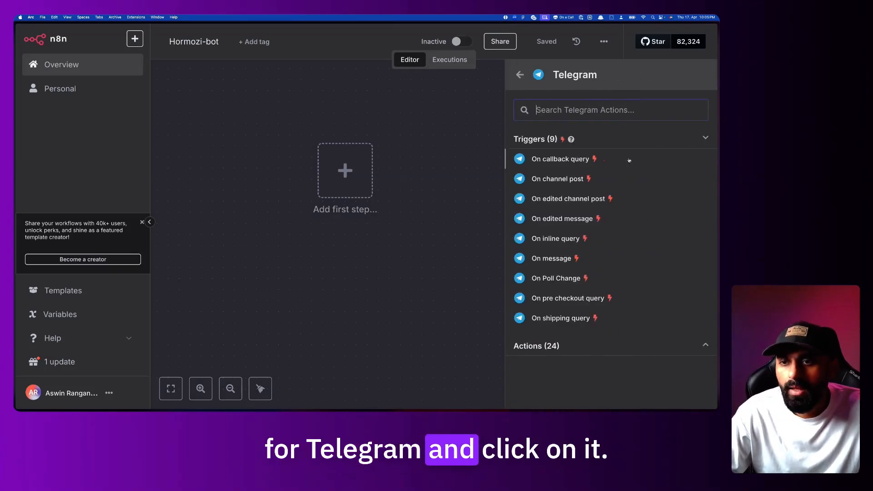
scroll(551, 338, "down", 15)
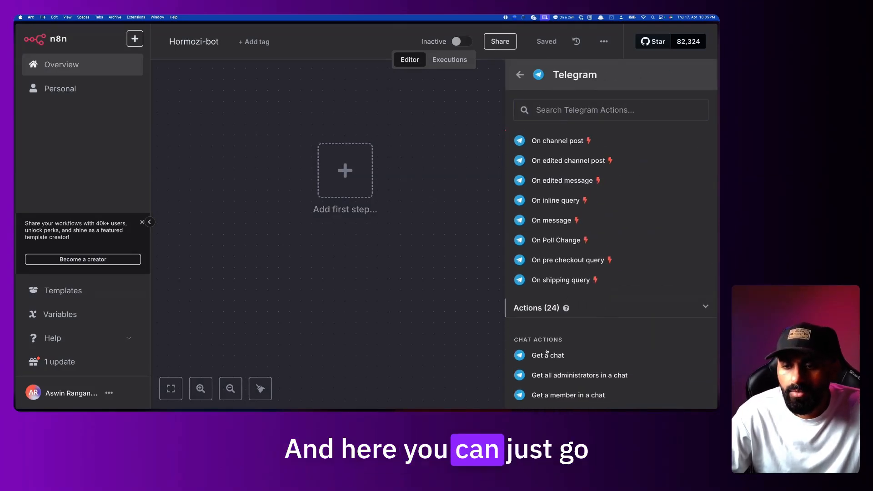
scroll(547, 352, "up", 15)
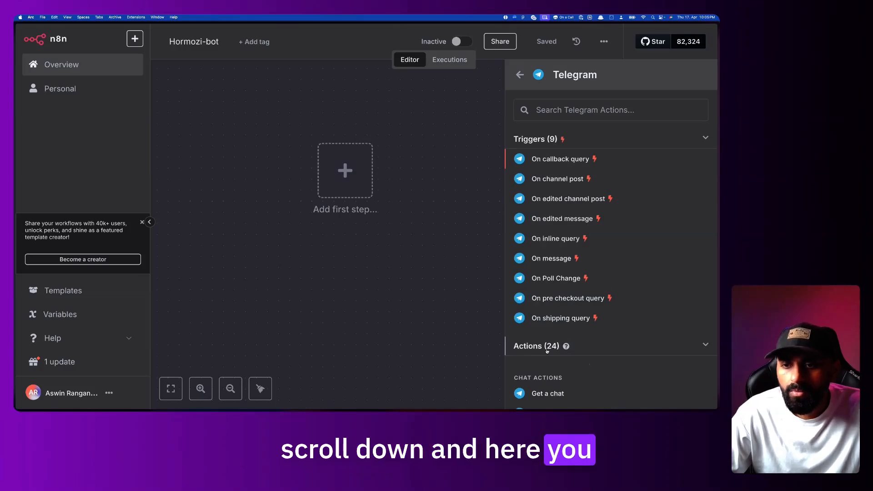
left_click(554, 260)
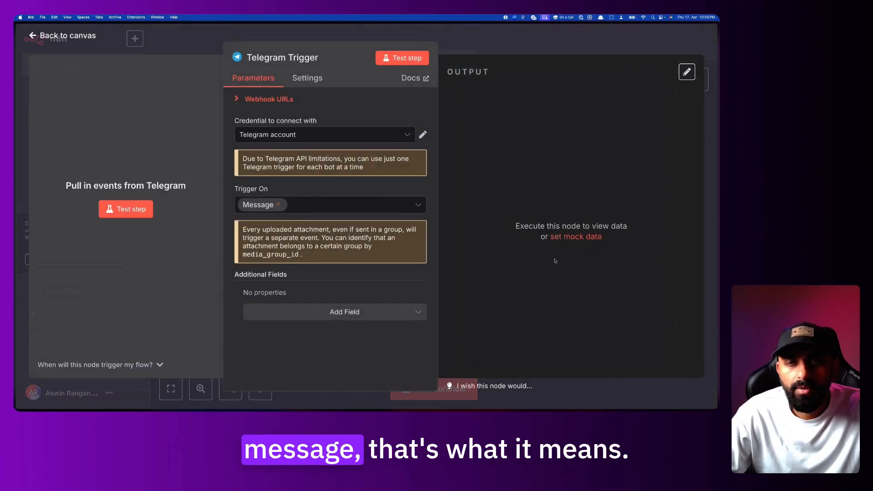
Zoom the page and keep the existing Telegram account credential
key("super+plus")
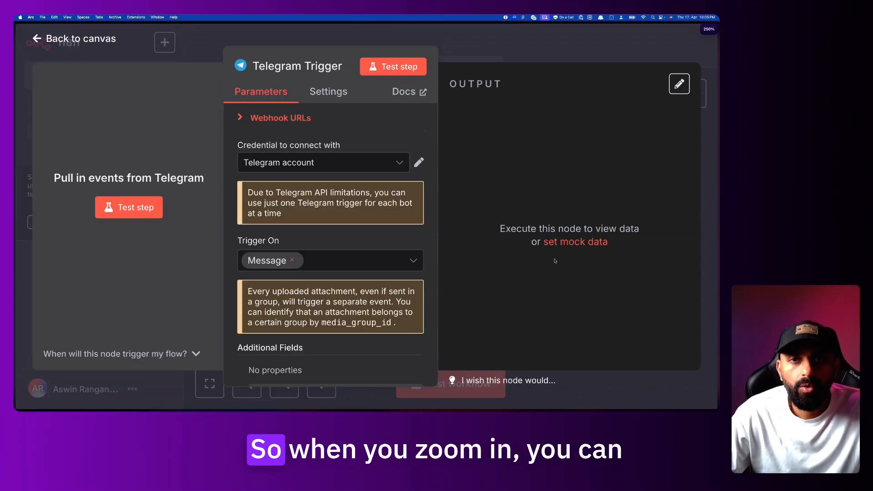
key("super+minus")
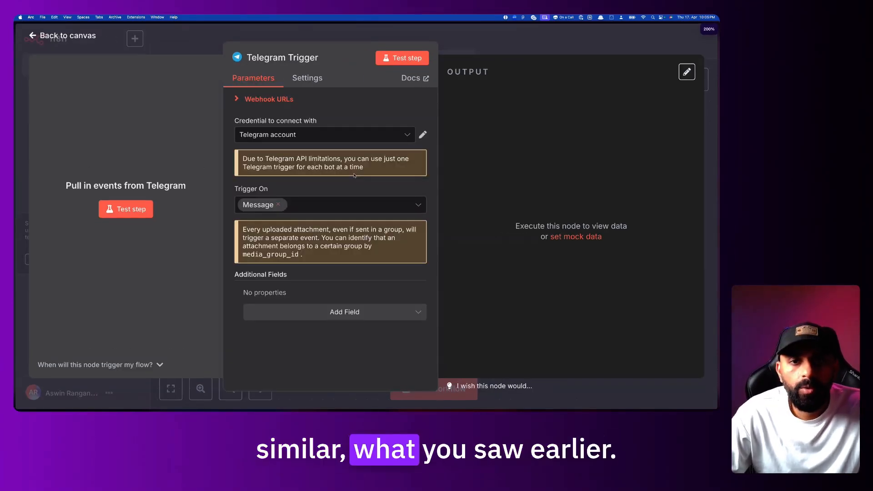
left_click(317, 136)
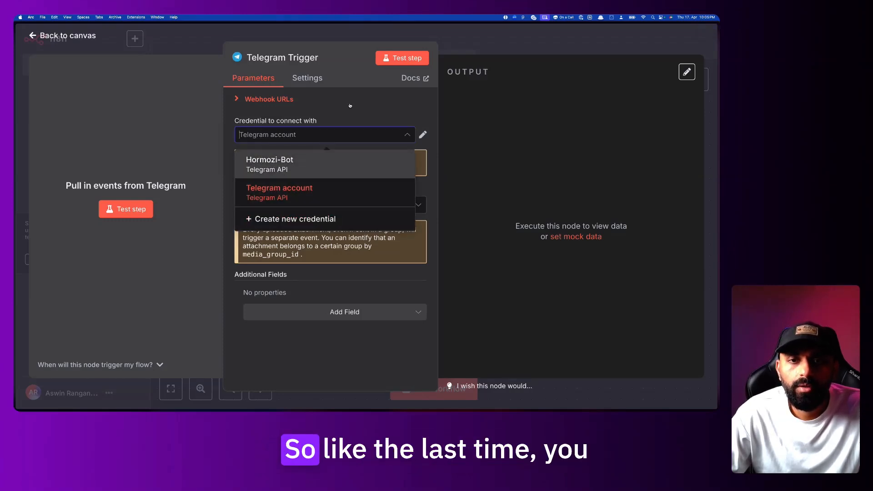
left_click(311, 121)
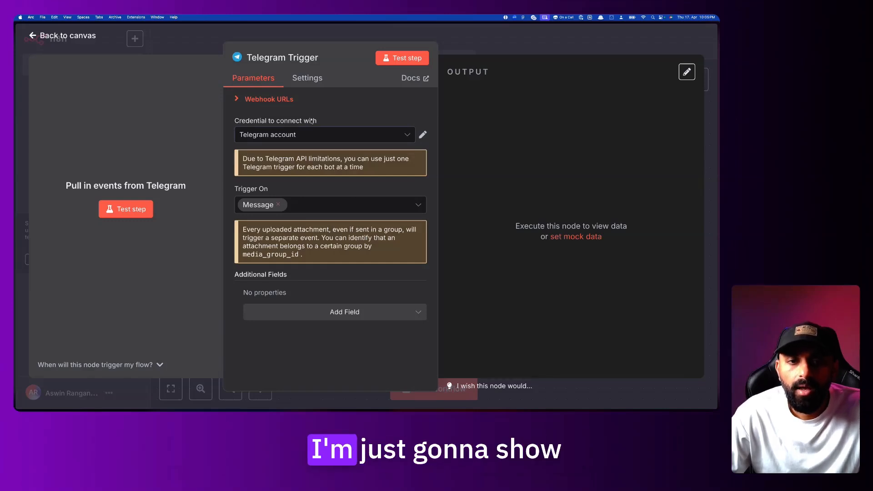
Keep Message as the trigger event and expand the Webhook URLs section
left_click(321, 205)
scroll(320, 295, "down", 3)
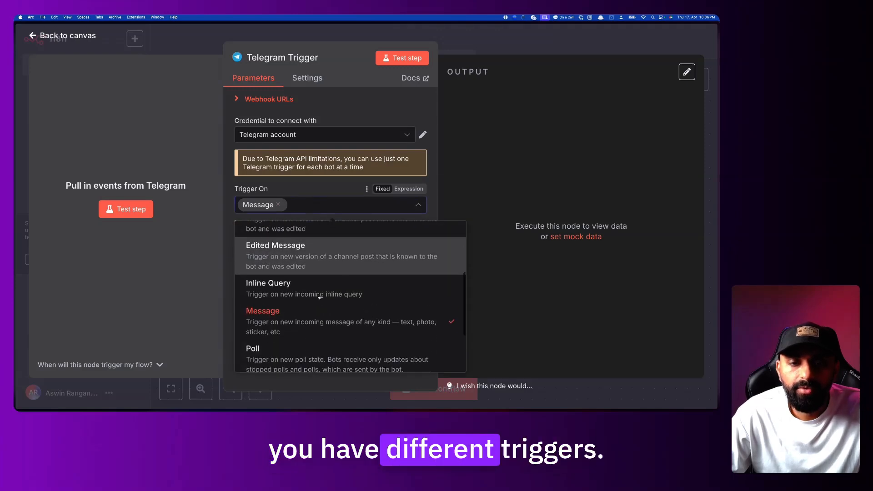
scroll(320, 296, "up", 3)
scroll(319, 298, "down", 3)
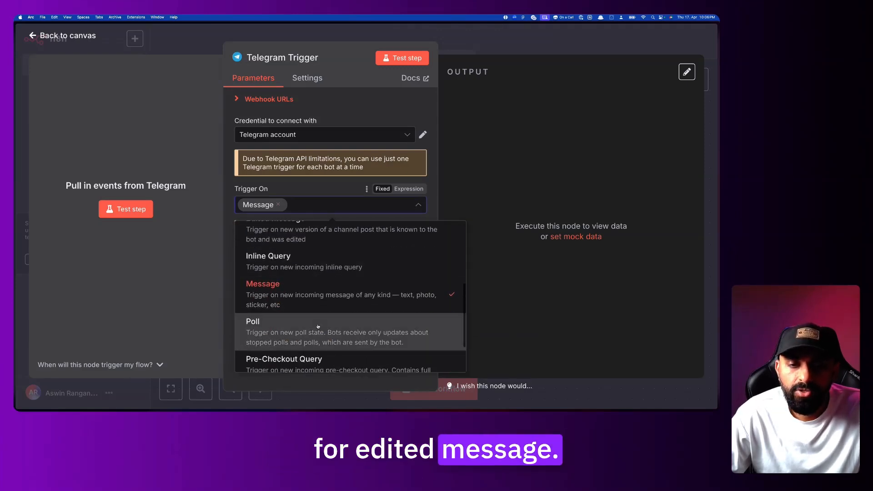
scroll(327, 295, "down", 2)
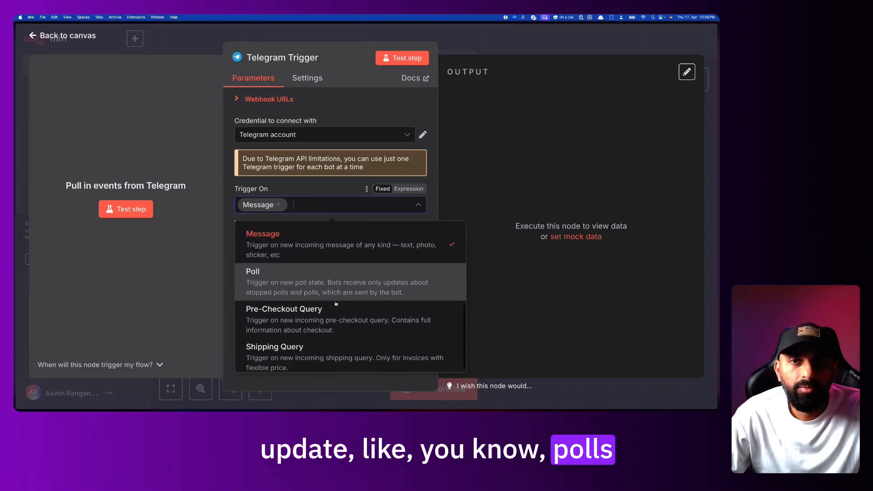
scroll(336, 304, "down", 1)
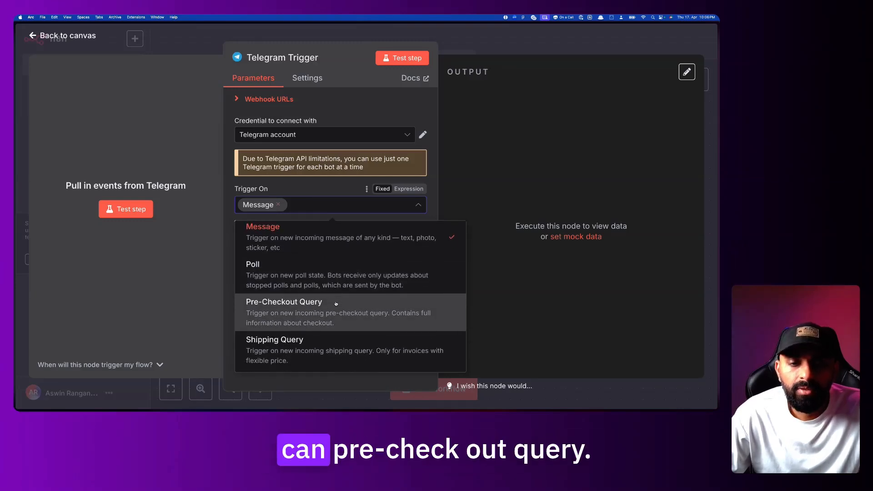
scroll(338, 321, "up", 1)
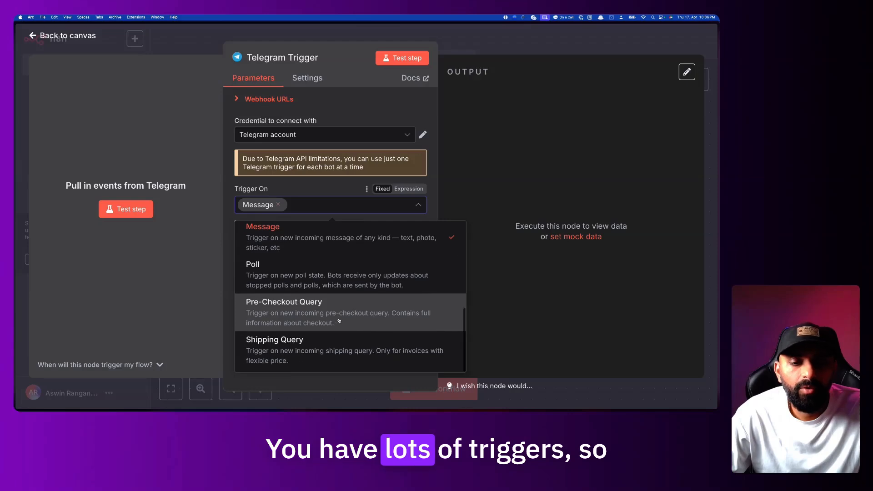
scroll(339, 321, "up", 5)
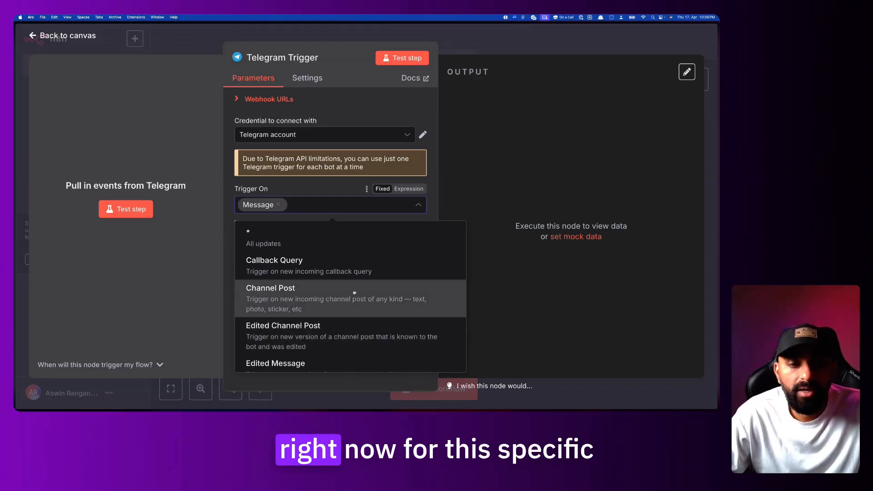
scroll(353, 290, "down", 5)
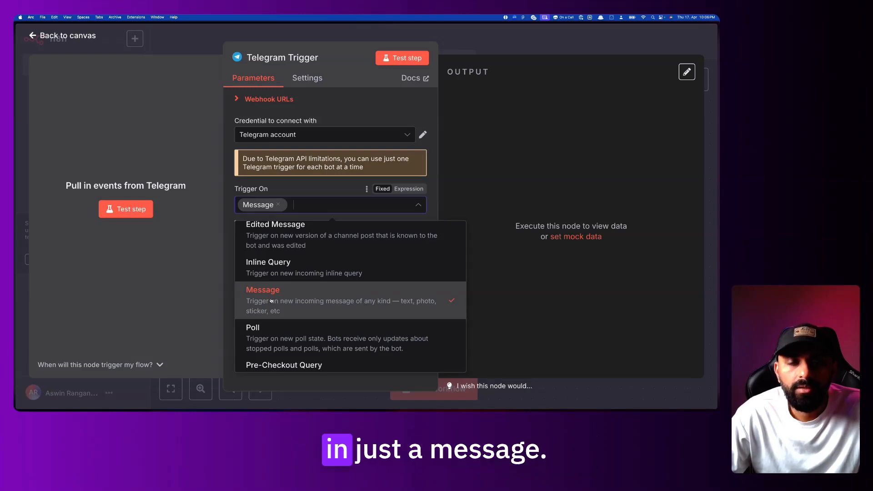
left_click(325, 189)
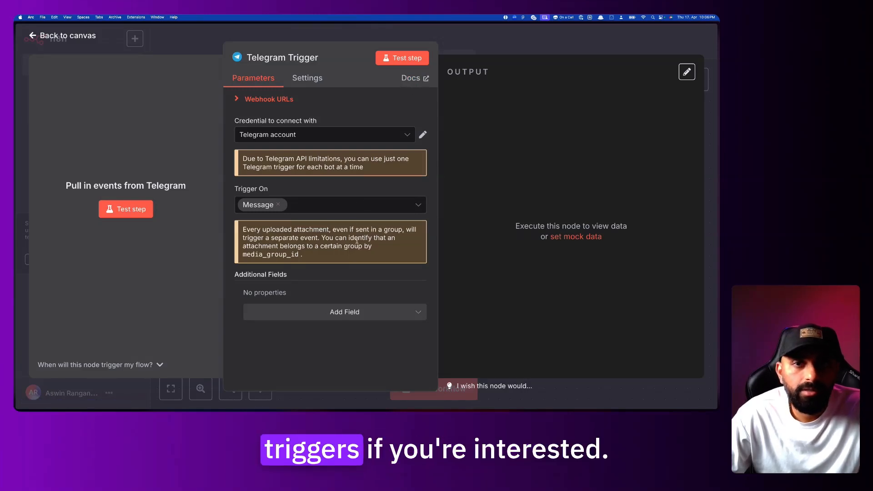
left_click(249, 98)
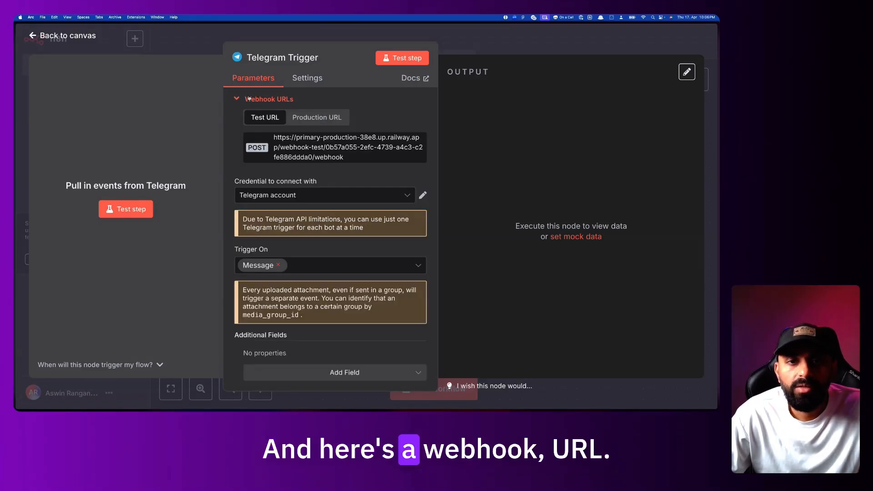
Collapse the Webhook URLs section and start creating a new Telegram API credential
left_click(250, 98)
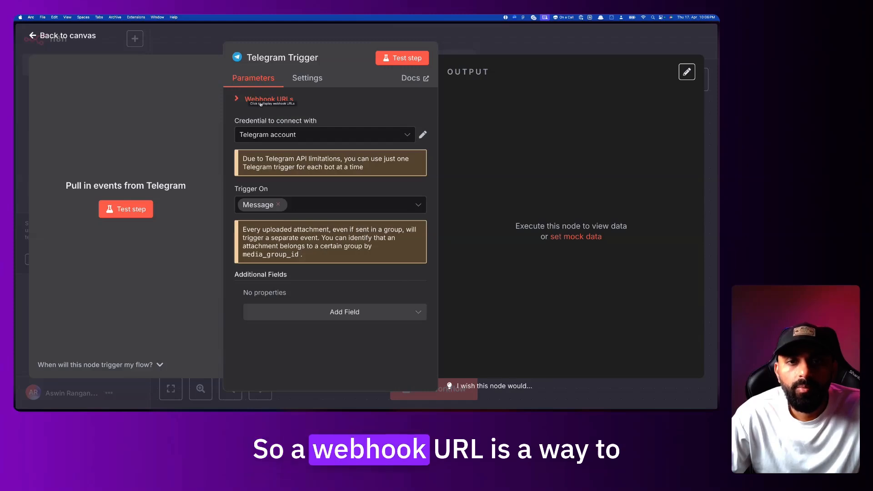
left_click(271, 97)
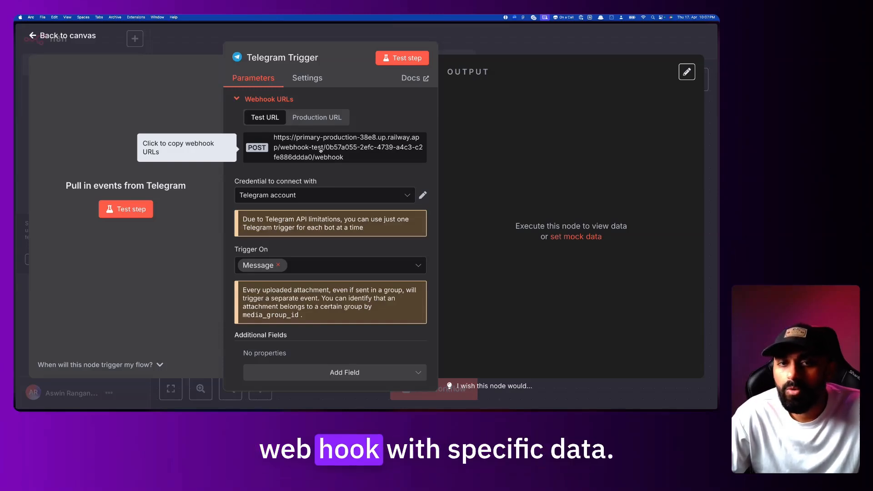
left_click(256, 99)
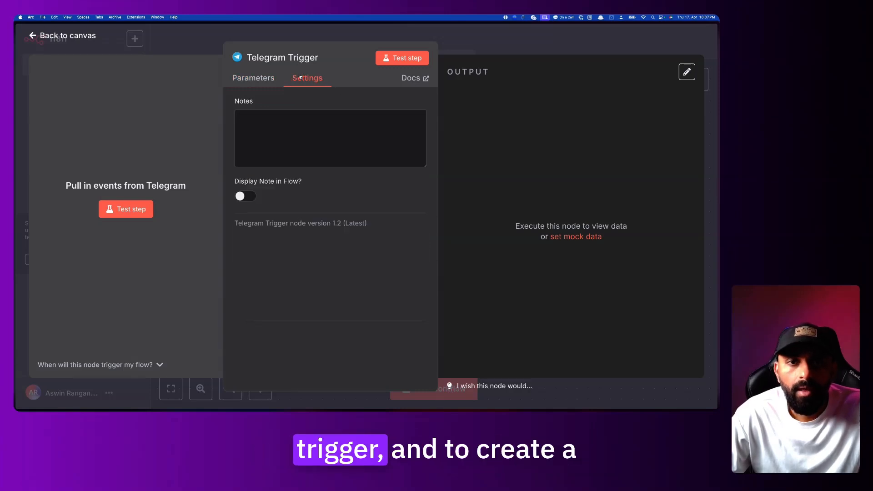
left_click(330, 131)
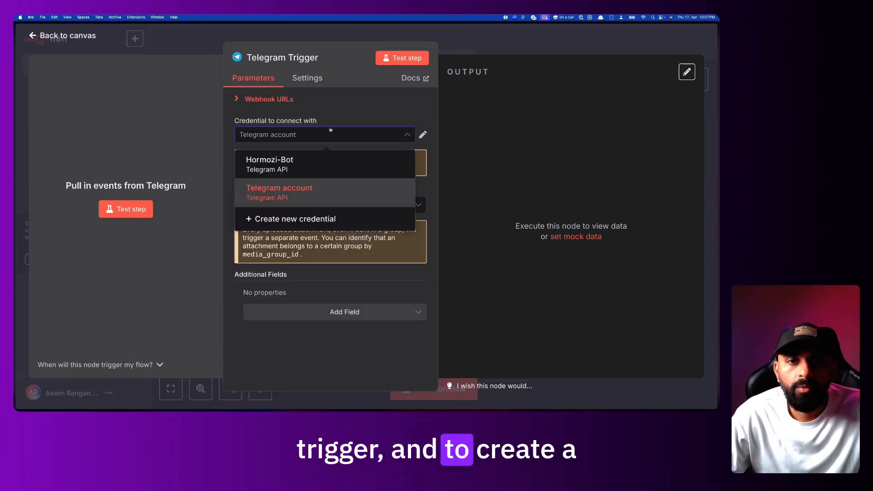
left_click(319, 220)
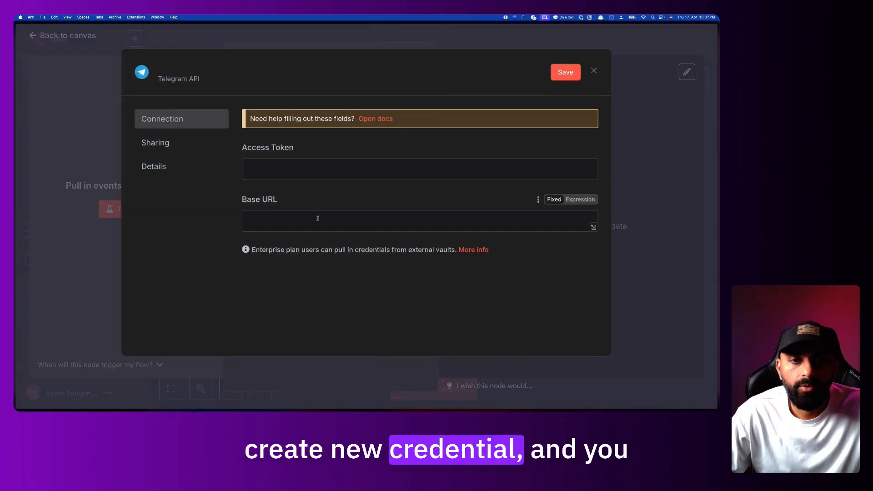
Focus the Access Token field, then switch to Telegram's BotFather chat
left_click(302, 169)
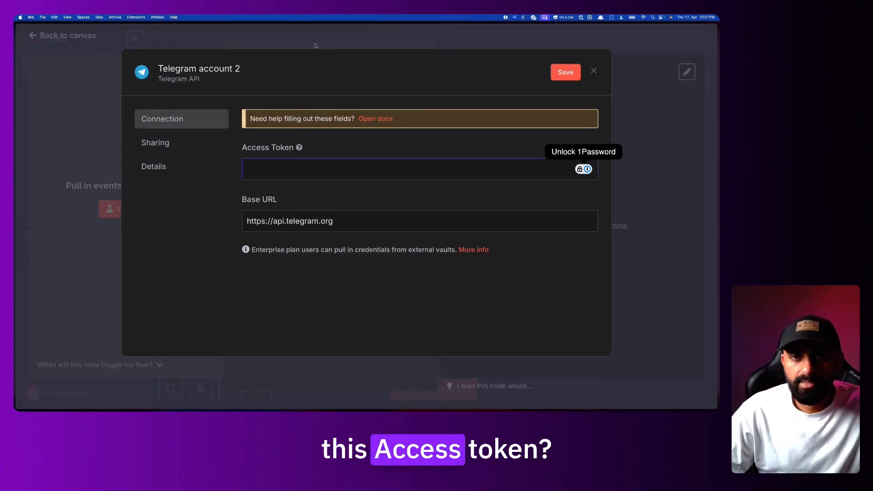
key("super+Tab")
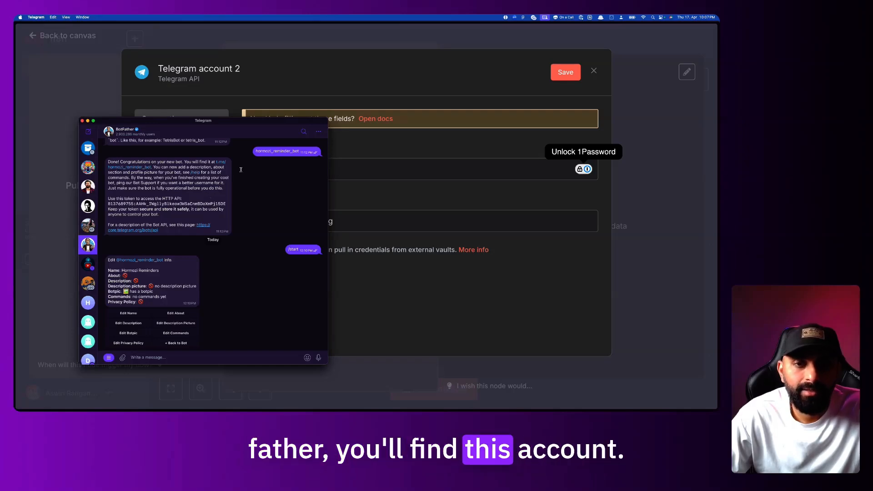
Send /start to BotFather and ask it to create a new bot
scroll(254, 259, "down", 1)
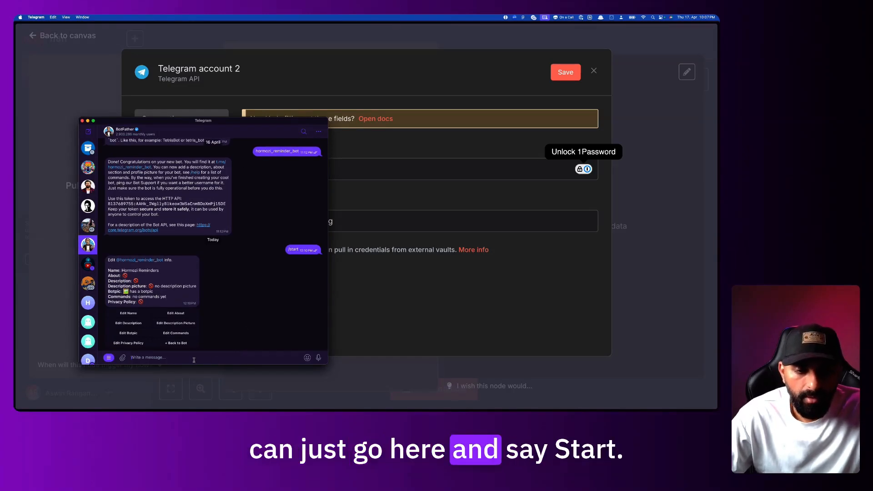
type("/start")
key("Return")
scroll(191, 295, "up", 1)
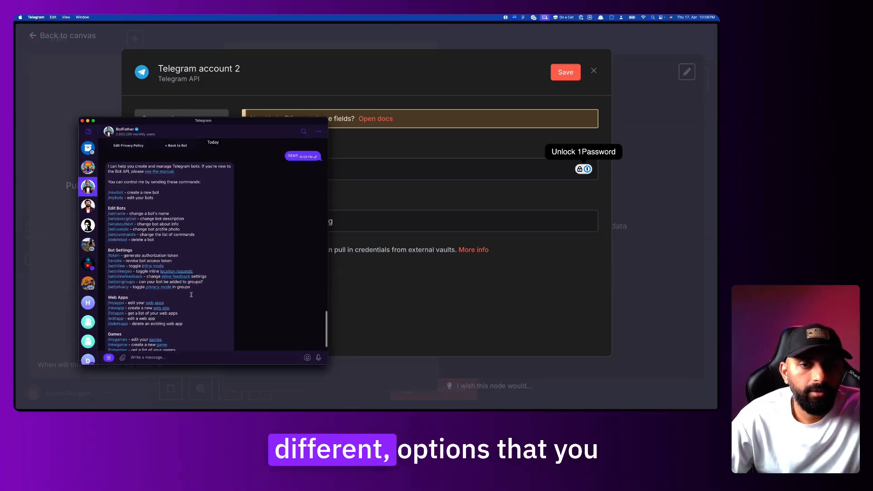
scroll(191, 294, "down", 2)
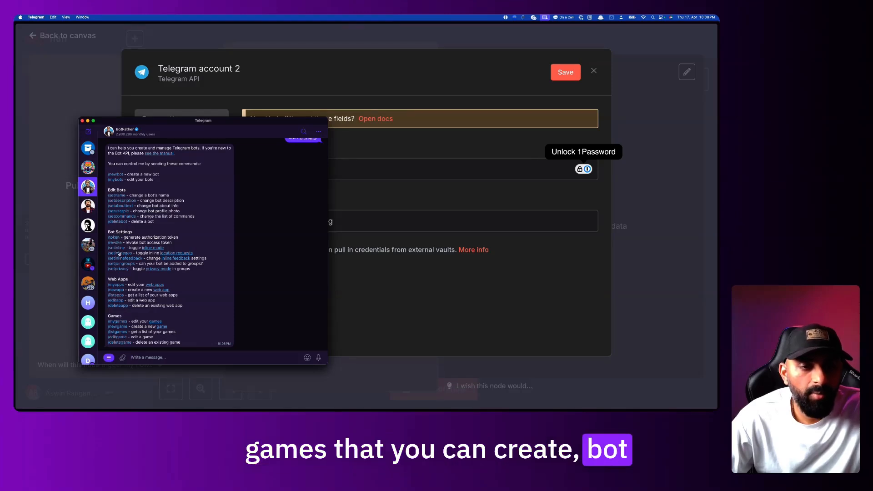
left_click(120, 175)
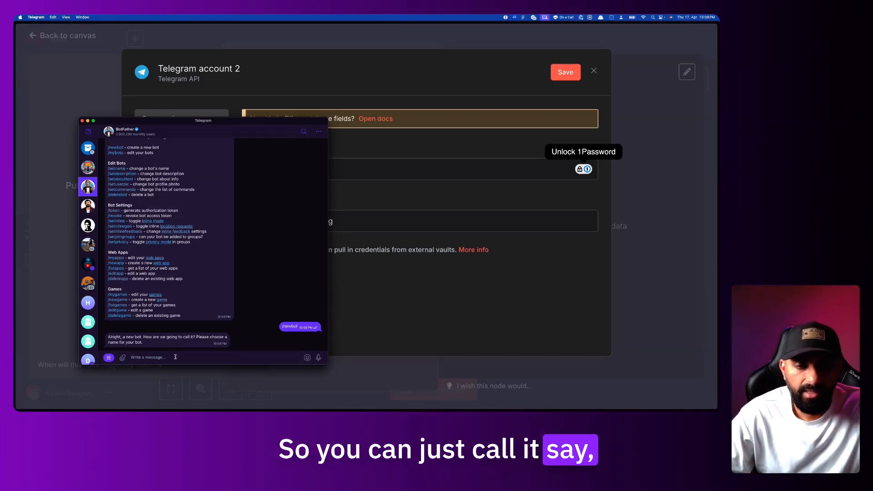
Name the bot 'Hormozi 2 Bot' with username 'hormozi_2_bot' and select its API token
type("Hormozi 2 Bo")
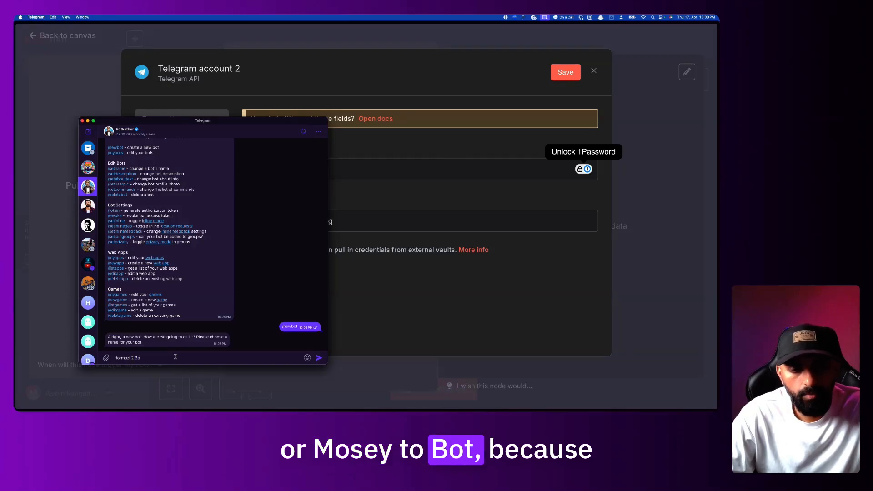
type("t")
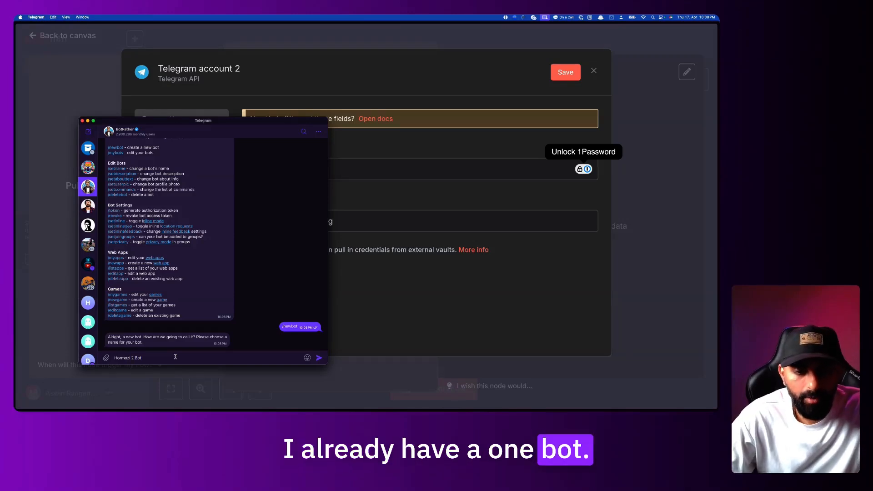
key("Return")
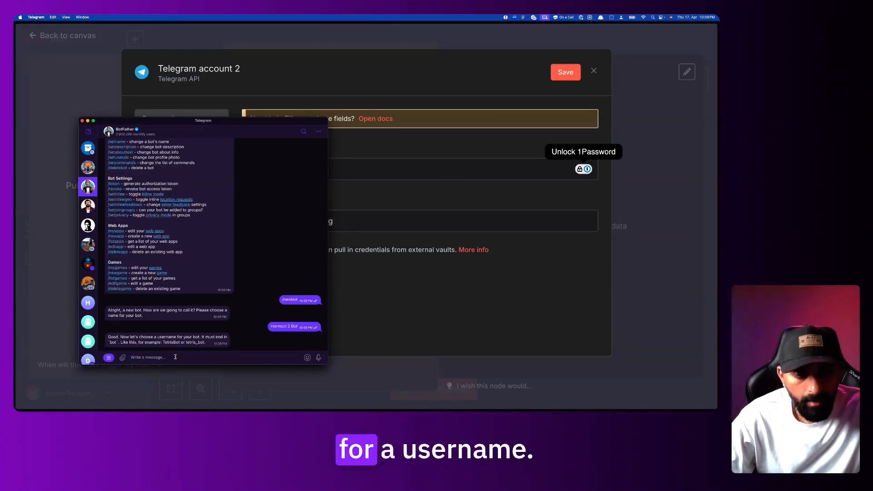
type("hor")
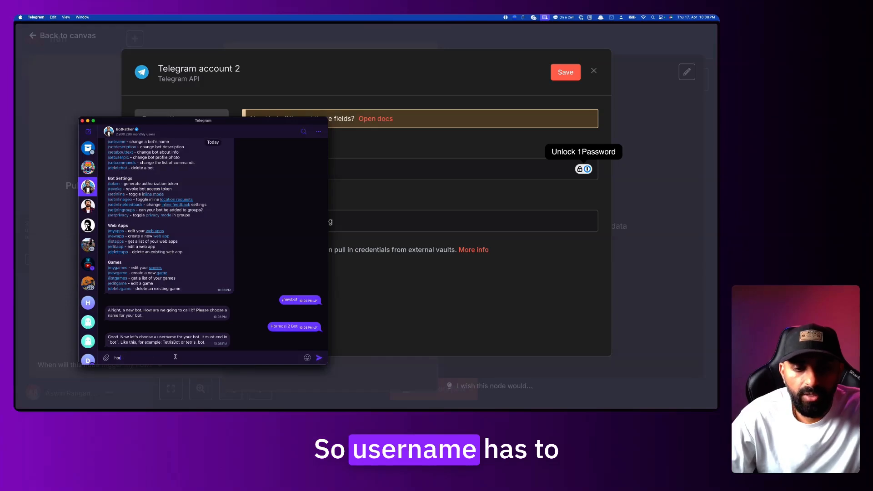
type("mozi_2_bot")
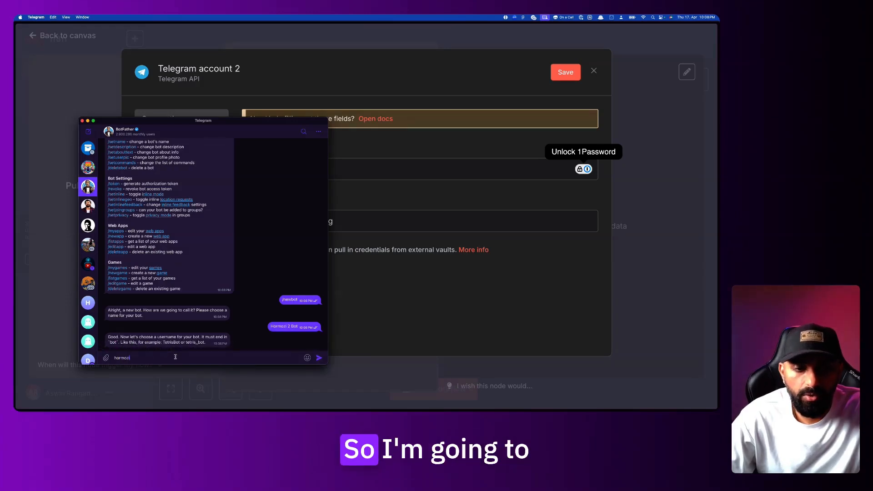
key("Return")
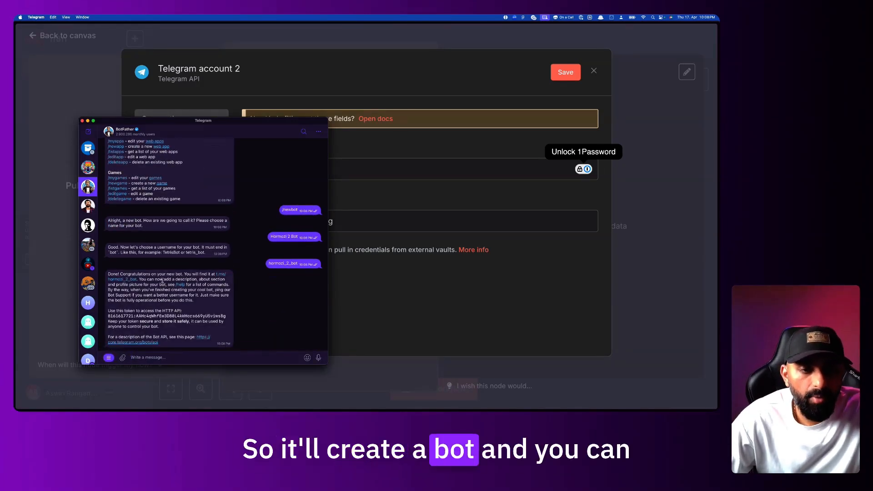
left_click_drag(123, 275, 179, 274)
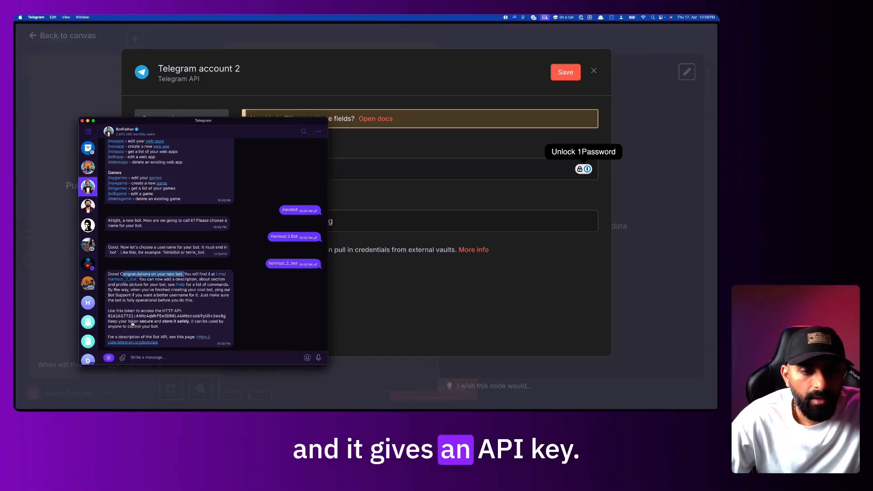
left_click_drag(108, 317, 152, 322)
left_click_drag(218, 315, 226, 318)
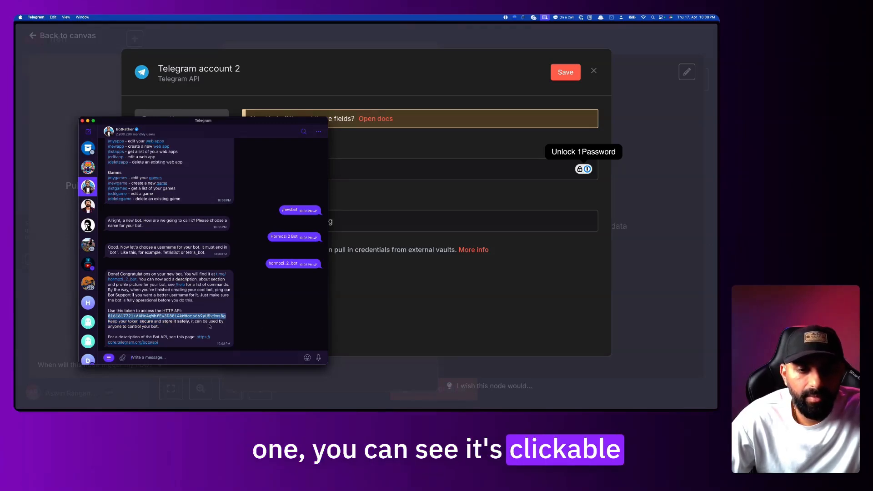
Paste the bot token into Access Token, then close the credential unsaved and return to the canvas
key("super+Tab")
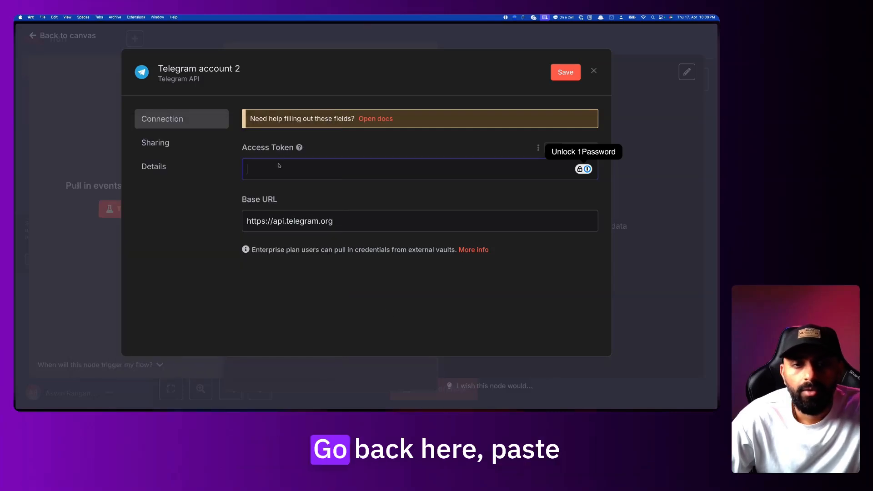
key("super+v")
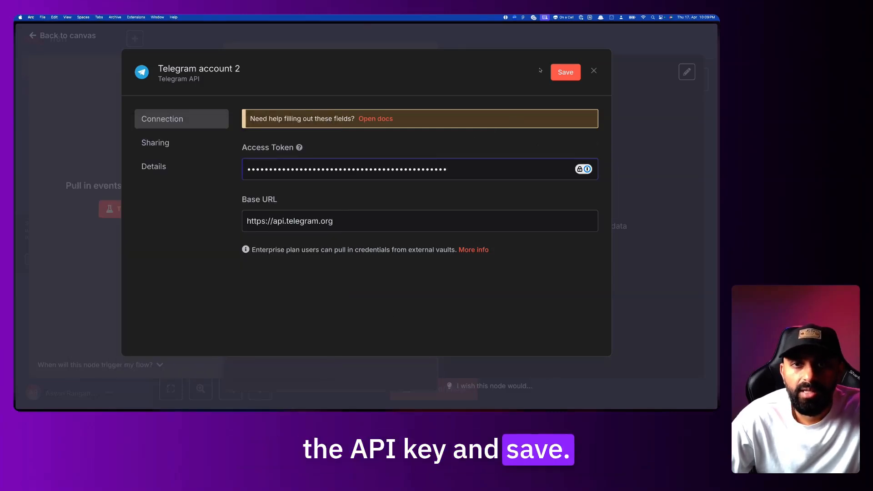
key("super+Tab")
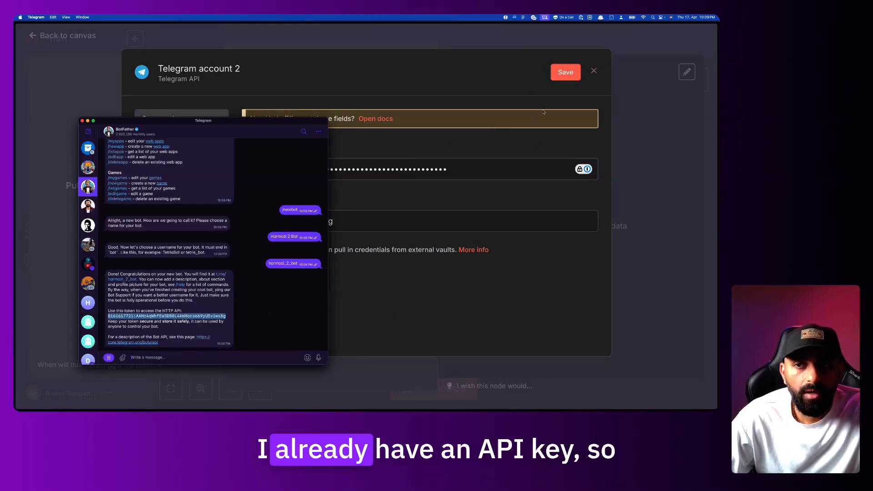
left_click(225, 354)
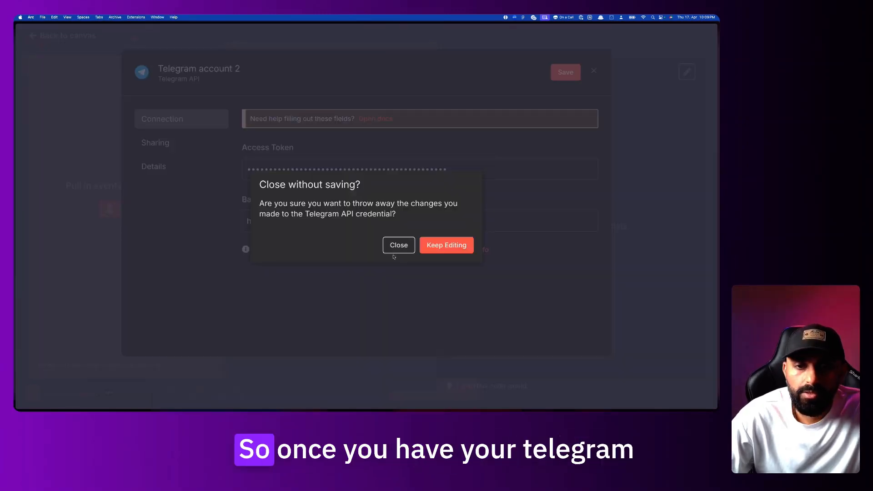
left_click(398, 246)
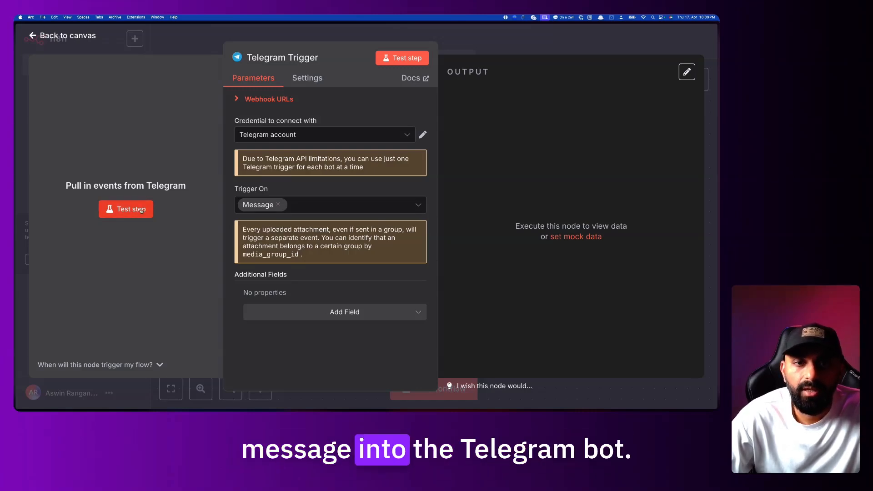
key("Escape")
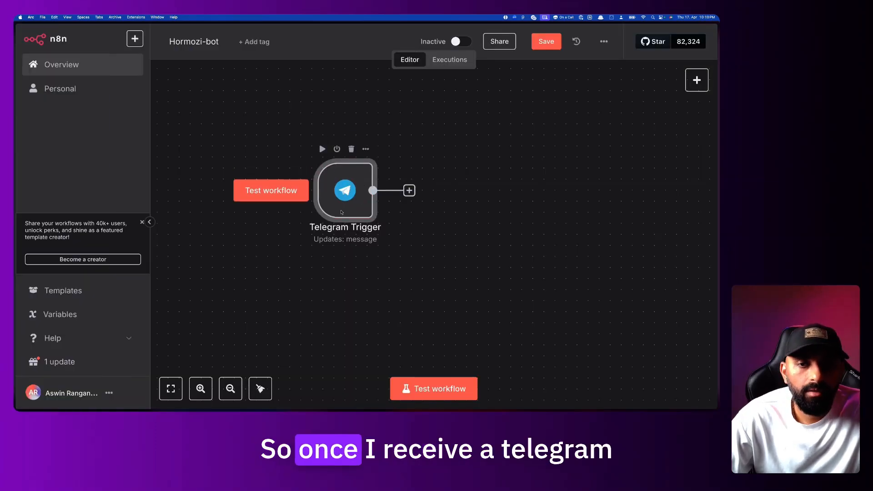
Open the Telegram Hormozi Bot - P1 workflow, check its trigger, and deactivate it
mouse_move(14, 282)
left_click(63, 252)
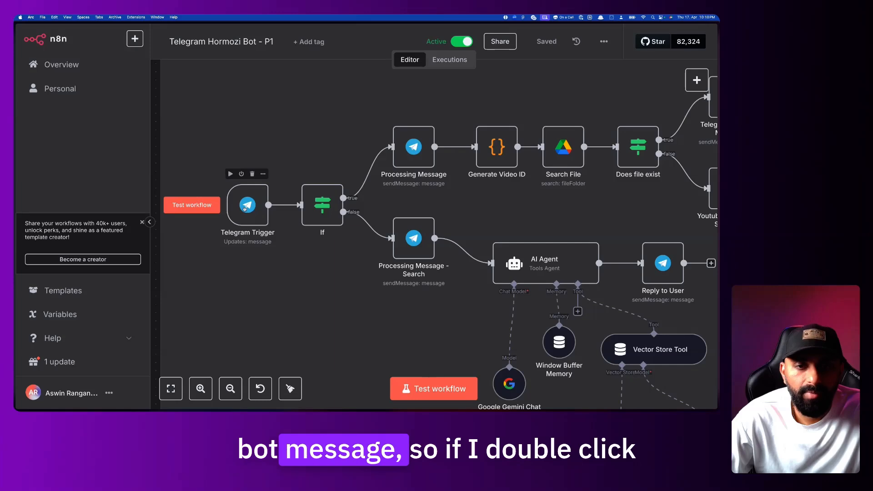
double_click(245, 209)
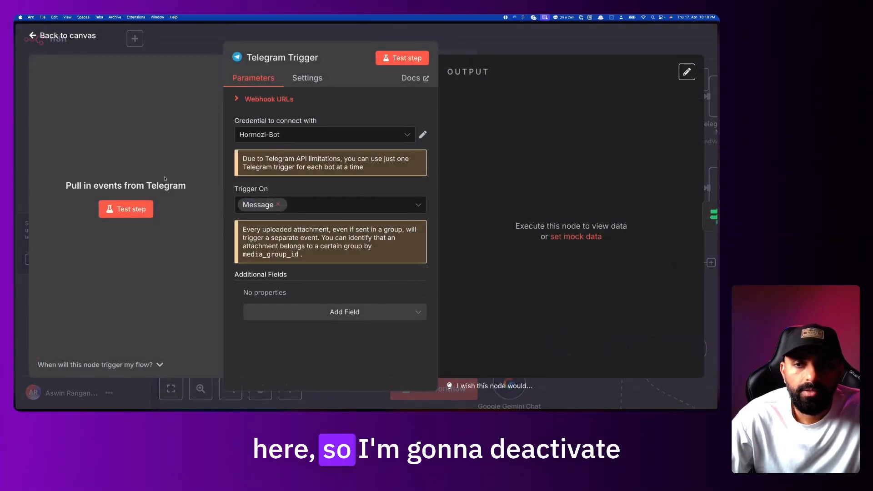
key("Escape")
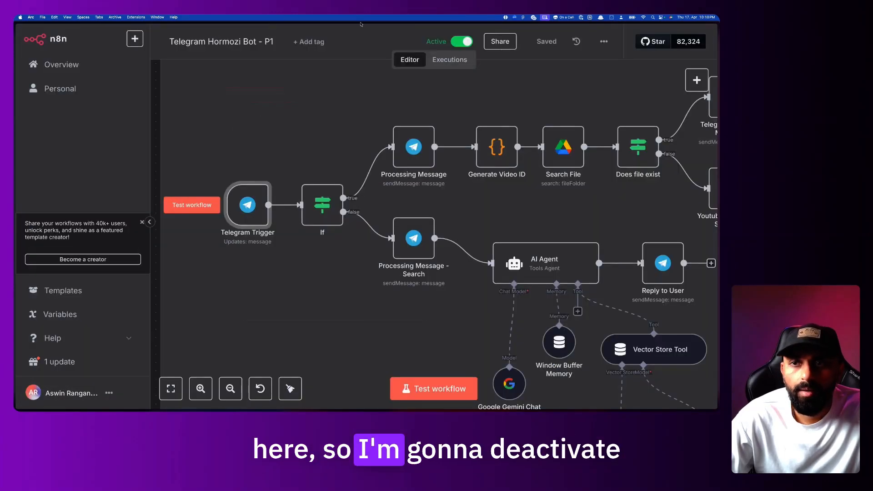
left_click(462, 42)
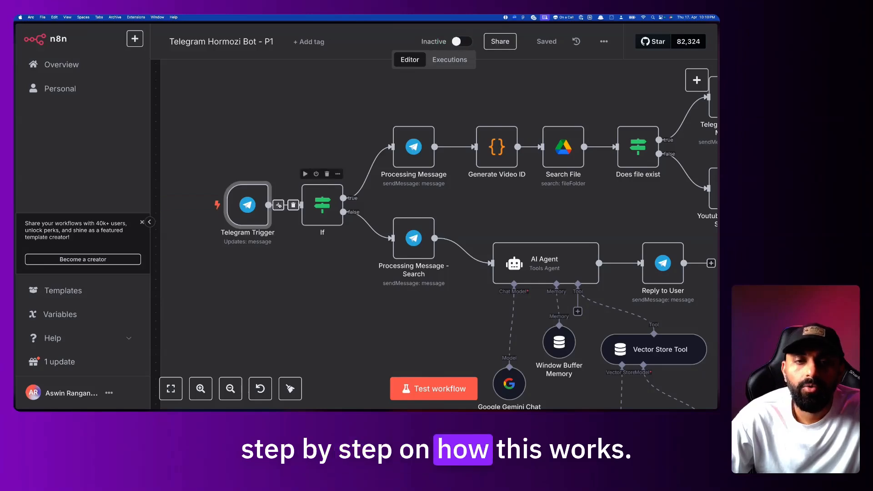
Test the Telegram Trigger step by sending 'Hello' to the bot, then open the node's output
right_click(242, 209)
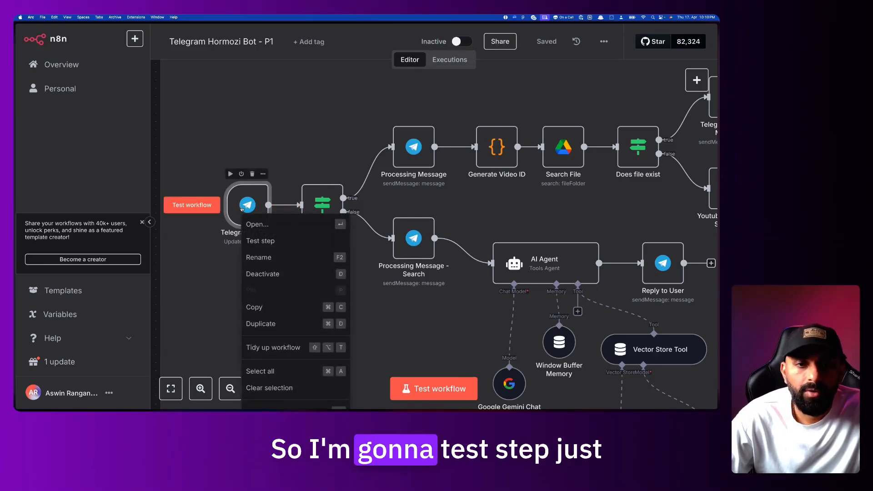
left_click(259, 241)
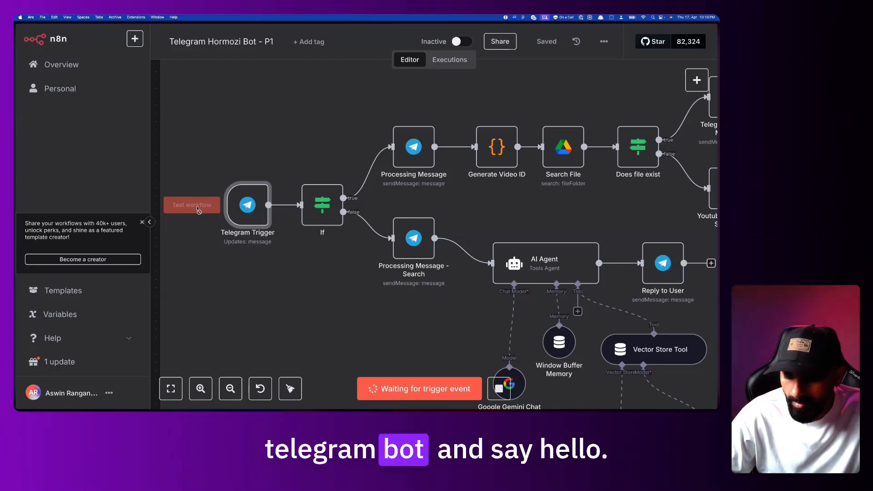
key("super+Tab")
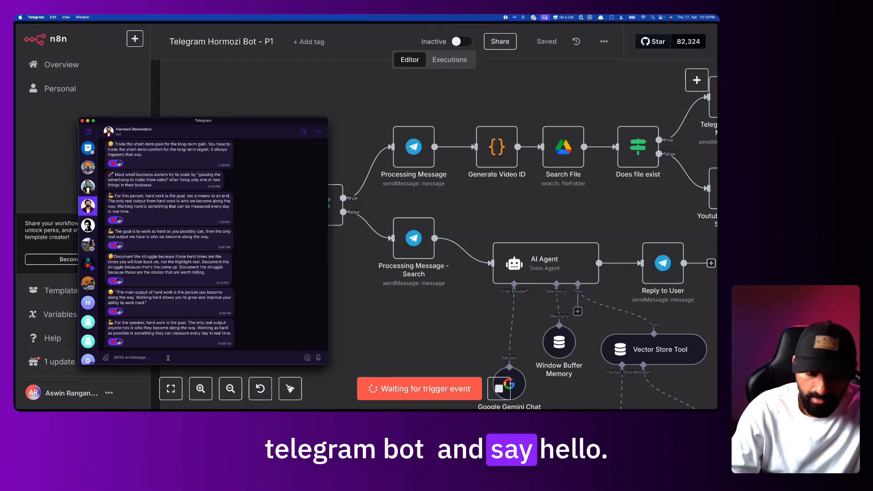
type("Hello")
key("Return")
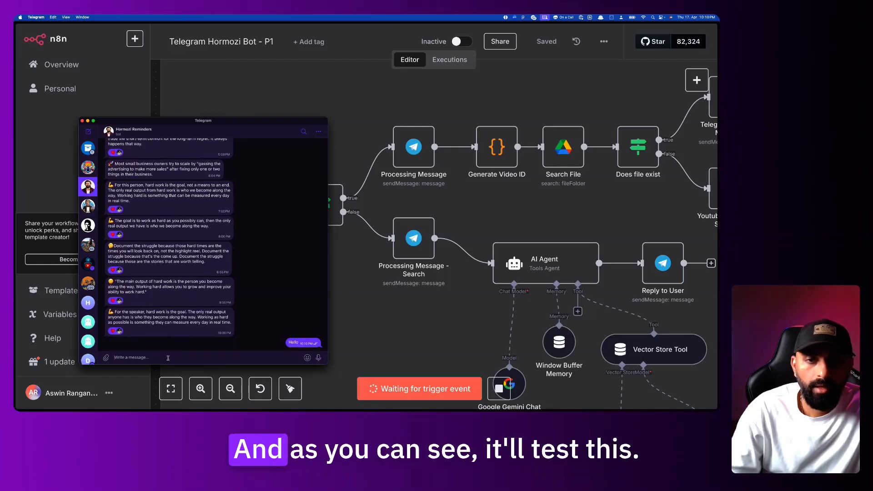
left_click(390, 305)
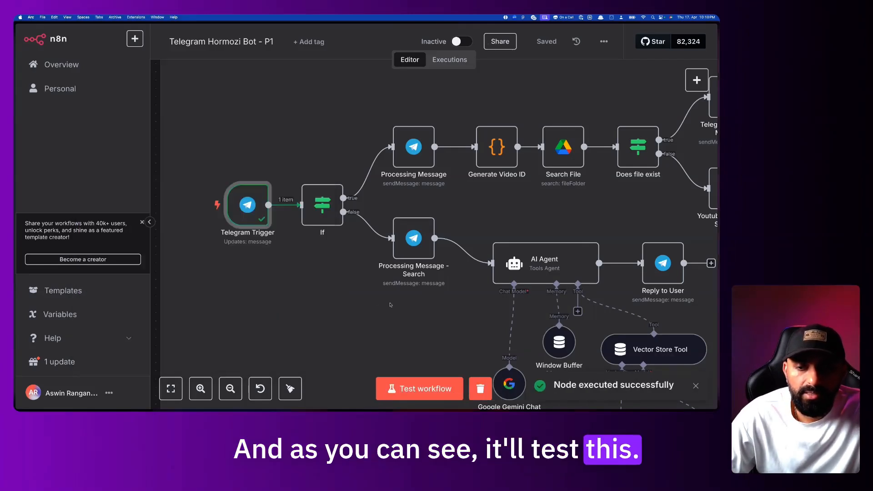
left_click_drag(560, 385, 640, 385)
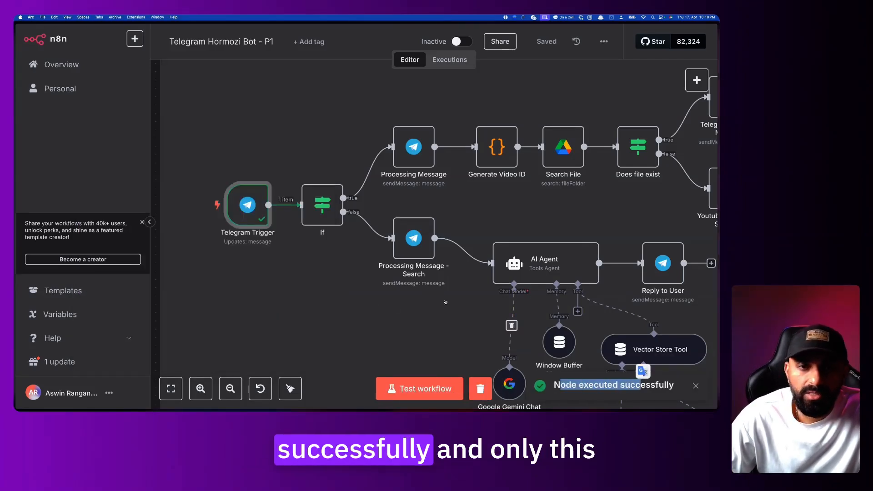
right_click(251, 206)
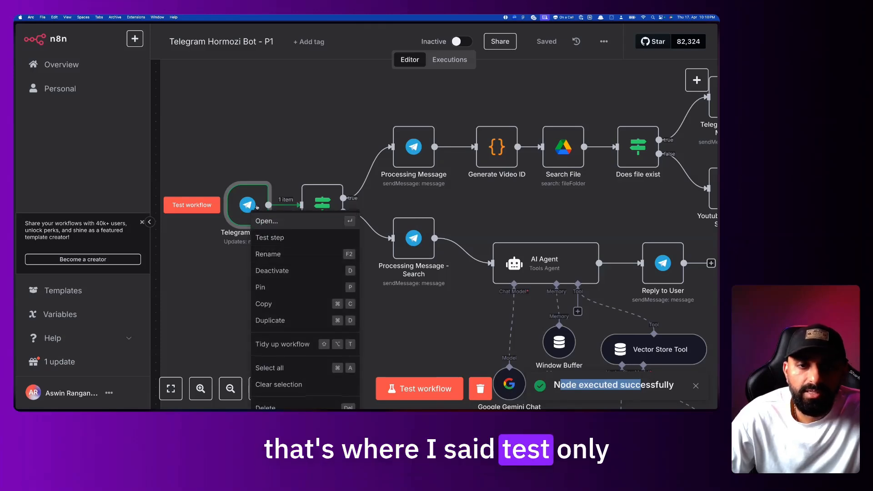
left_click(267, 222)
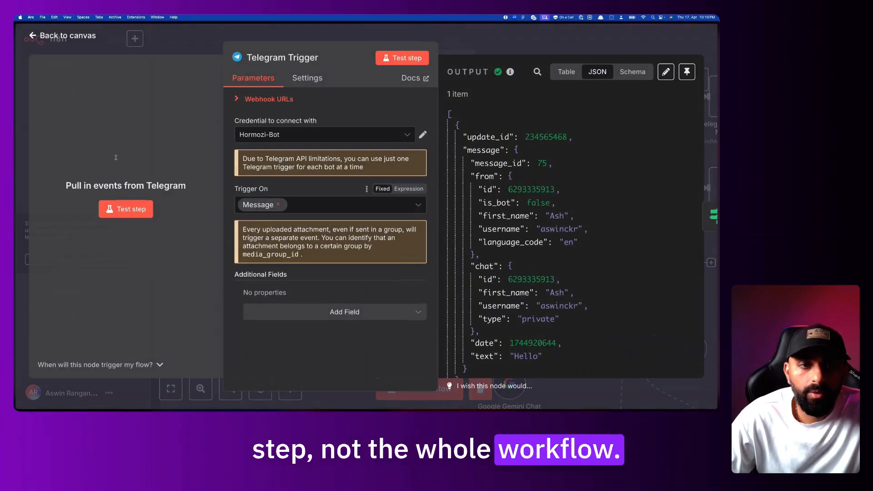
Highlight the Hello output's chat, date, text, from, update_id and message_id fields
left_click_drag(447, 115, 506, 292)
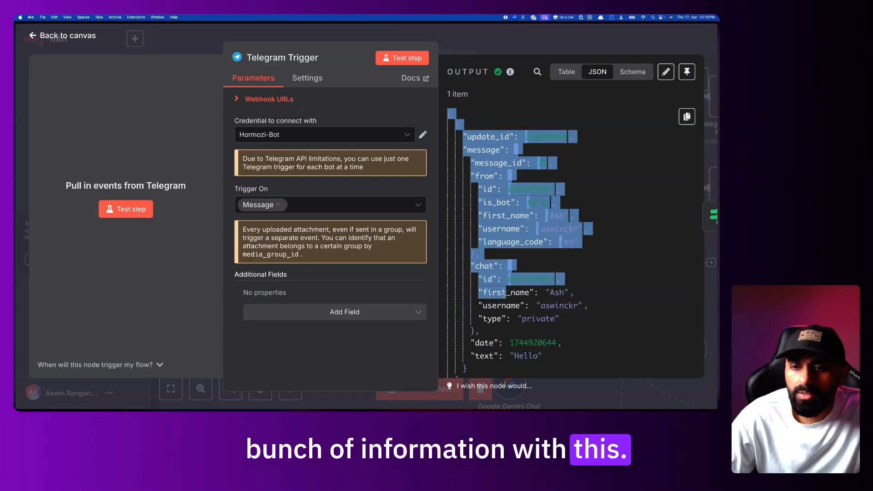
scroll(518, 292, "down", 1)
left_click(547, 293)
left_click_drag(469, 242, 559, 295)
left_click_drag(470, 320, 567, 331)
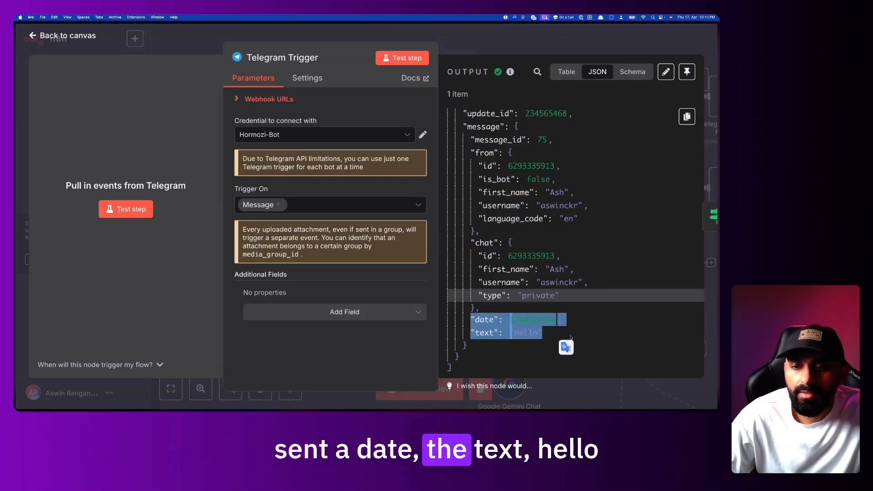
left_click(570, 338)
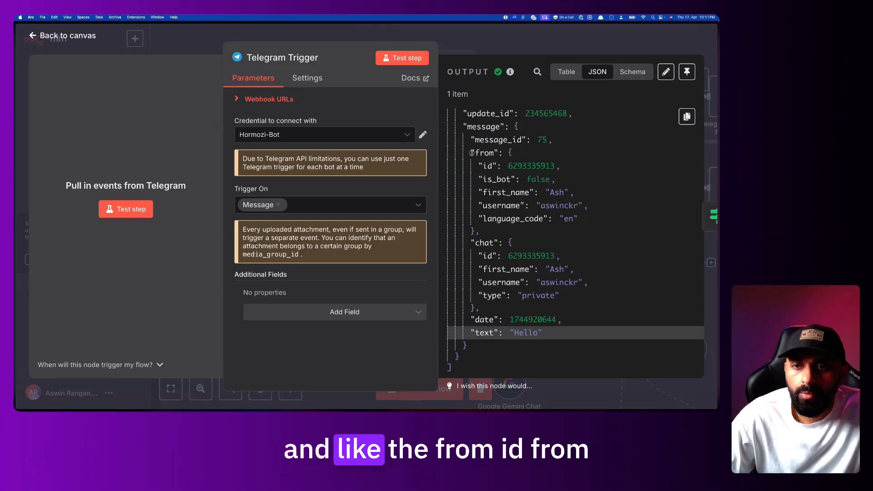
left_click_drag(471, 153, 545, 232)
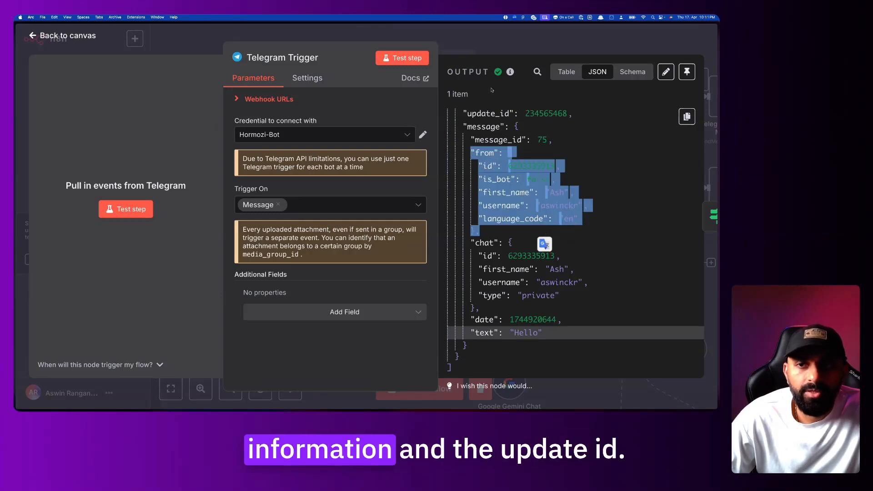
left_click_drag(463, 109, 561, 140)
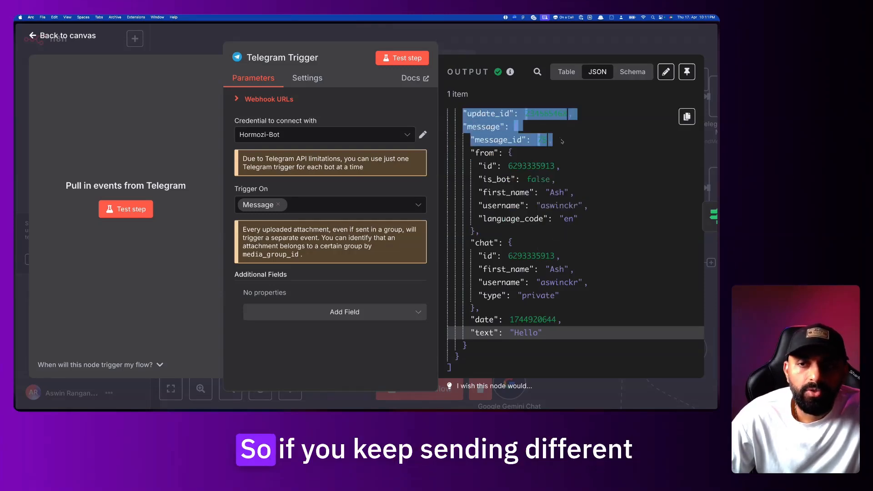
left_click(606, 167)
Re-examine the from, chat, date and update_id fields, then open and close the Add Field list
left_click_drag(472, 152, 526, 233)
left_click(524, 233)
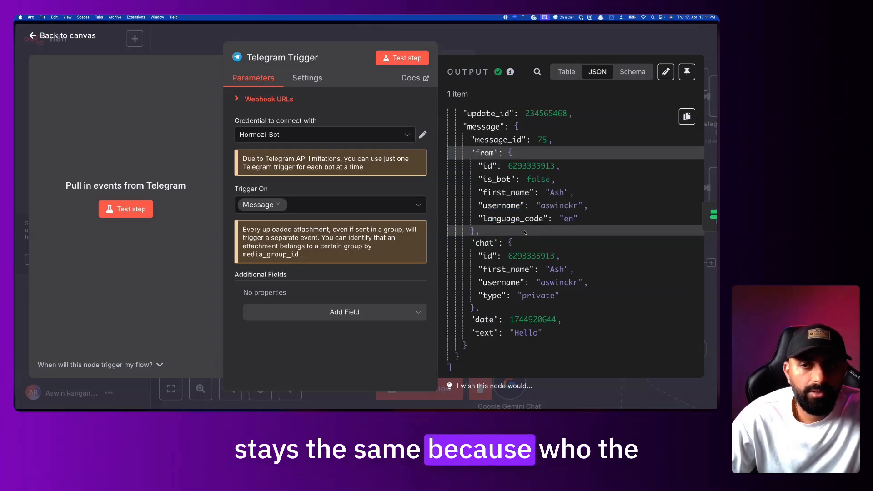
left_click_drag(525, 232, 468, 151)
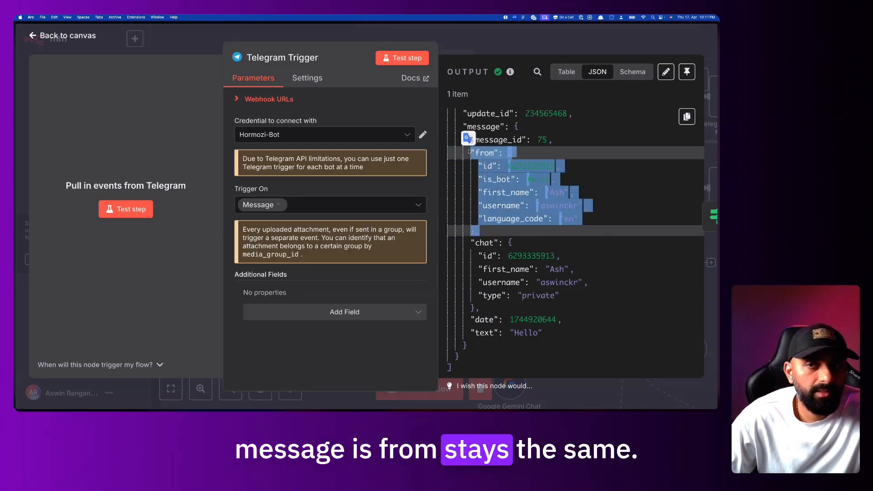
left_click_drag(471, 242, 510, 310)
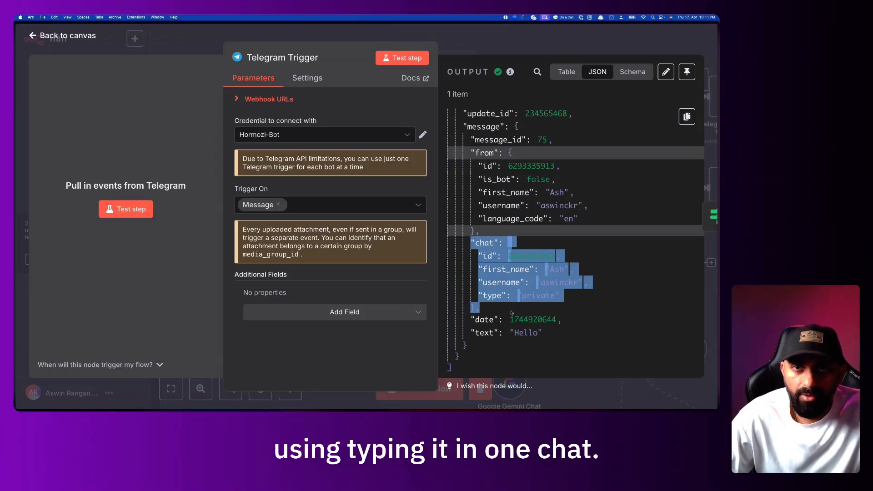
left_click(509, 313)
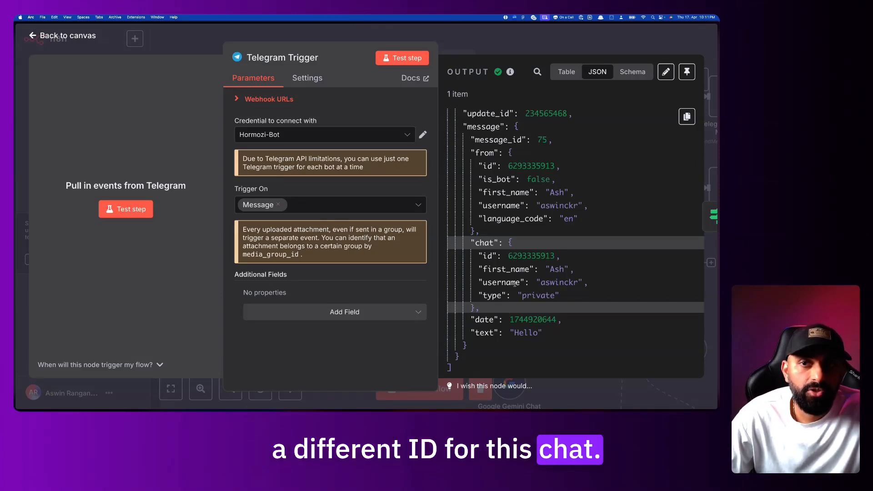
left_click_drag(467, 346, 471, 320)
scroll(537, 313, "up", 1)
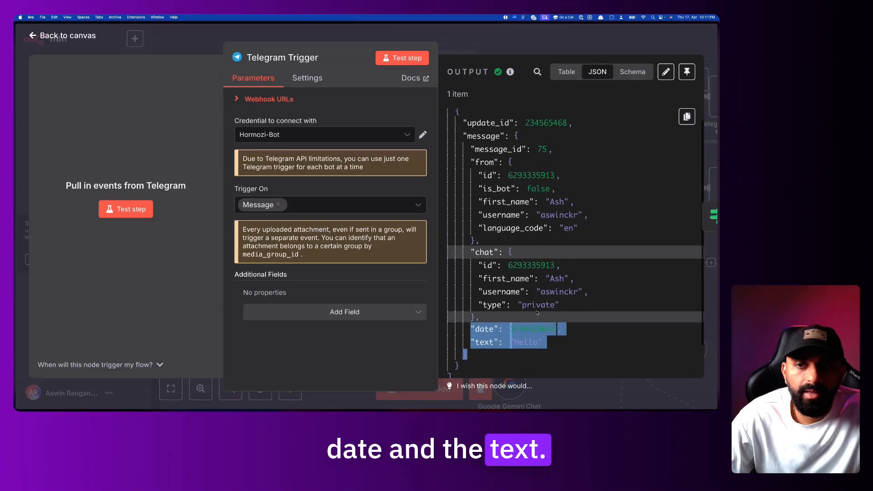
left_click_drag(572, 123, 452, 120)
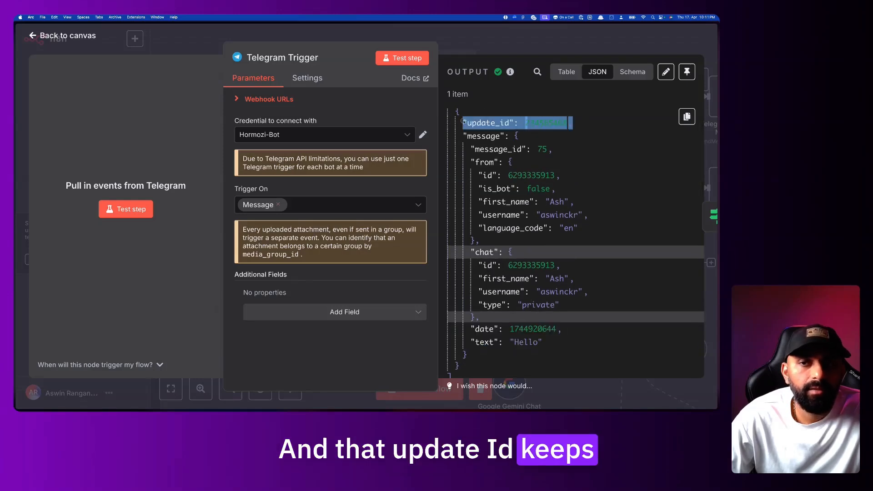
left_click(544, 153)
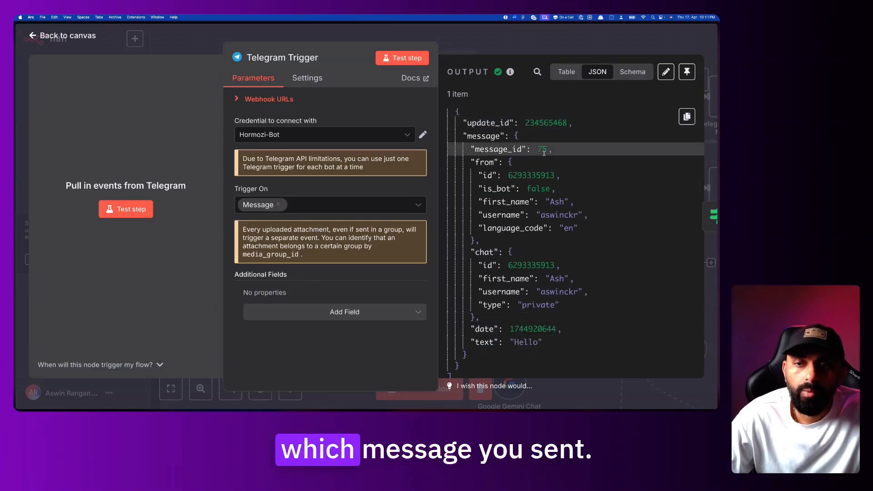
left_click(394, 316)
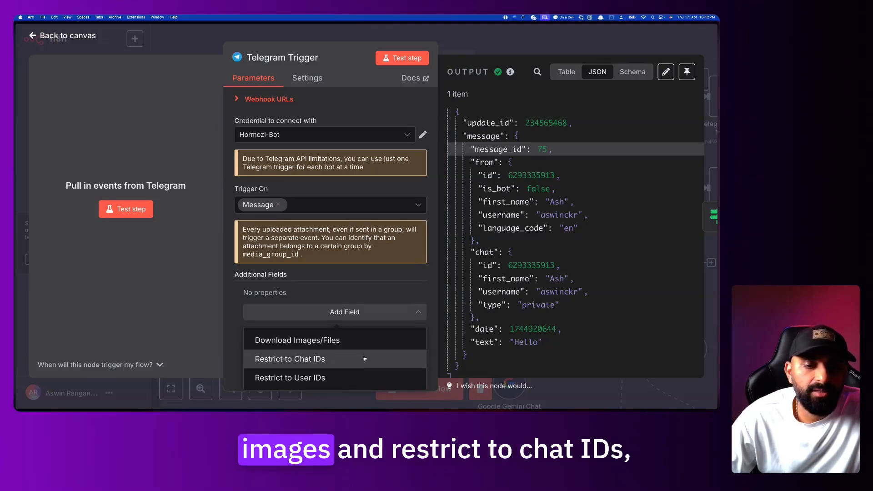
left_click(390, 289)
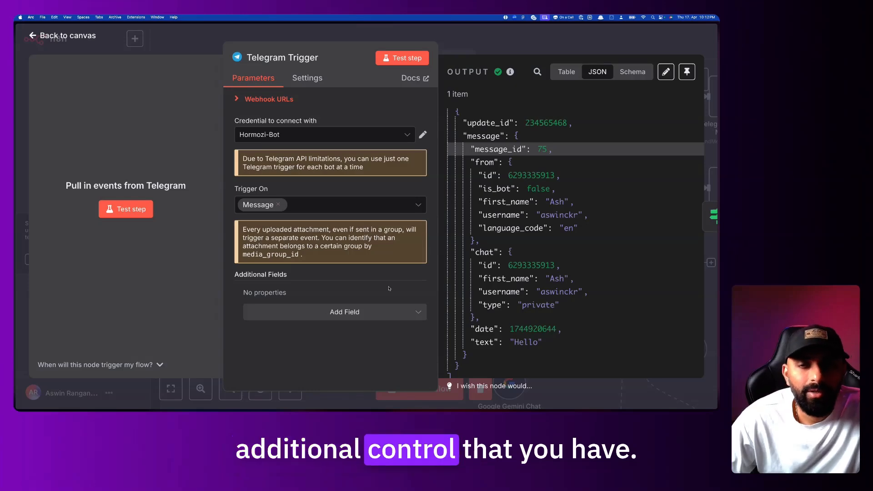
Close the trigger details back to the Telegram Hormozi Bot - P1 canvas
left_click(499, 42)
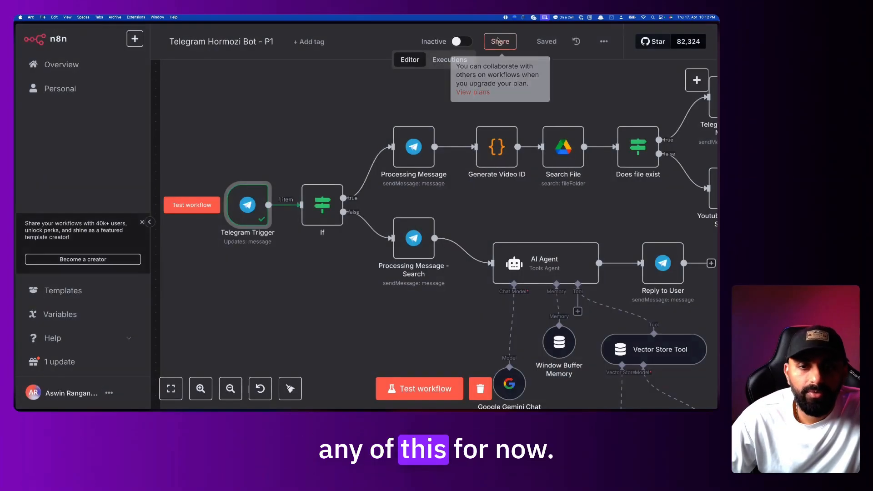
scroll(335, 180, "right", 1)
scroll(336, 180, "left", 1)
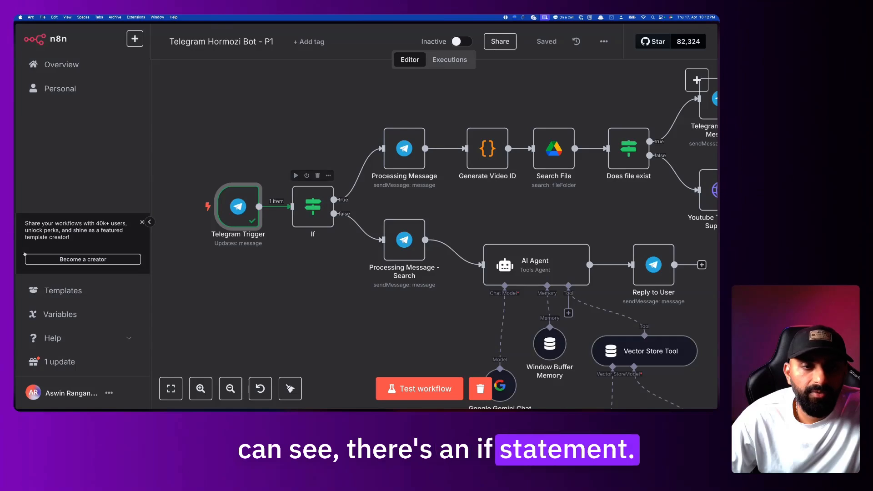
In Hormozi-bot, add an If node after the Telegram Trigger via an 'if' search
mouse_move(16, 255)
left_click(48, 263)
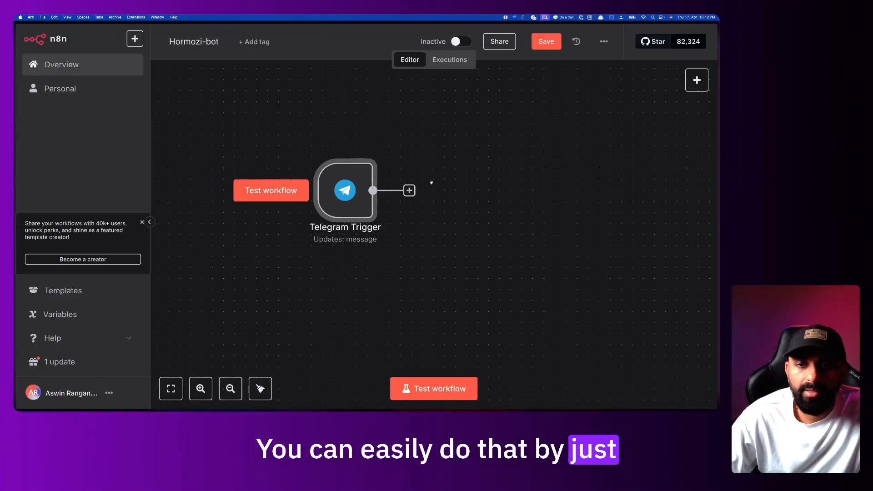
left_click(409, 191)
type("if")
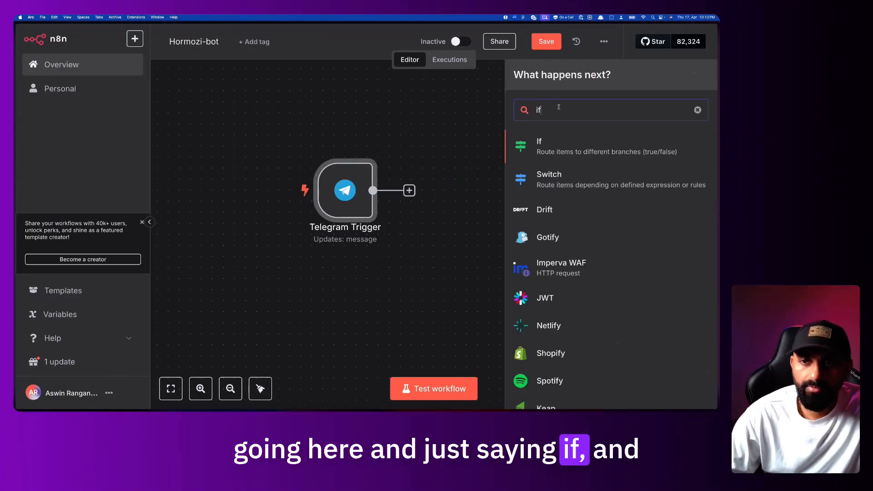
left_click(568, 152)
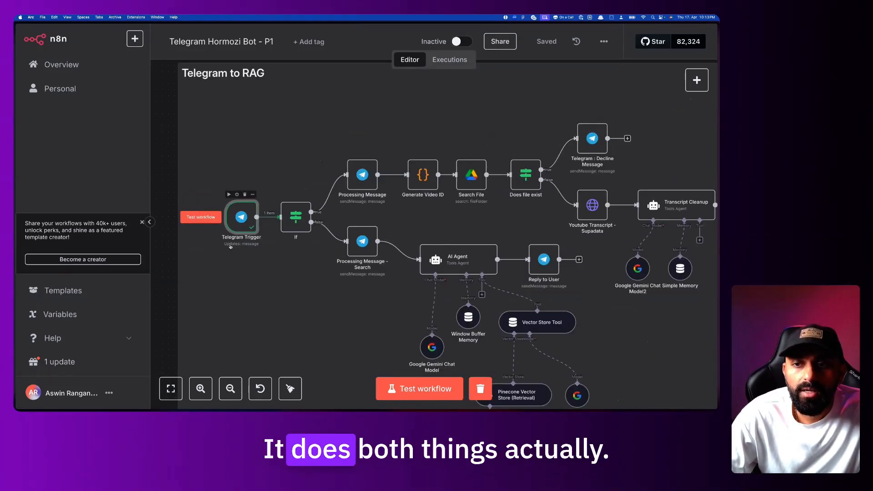
Start a test run on the Telegram Trigger and send the YouTube video link to the bot
scroll(230, 247, "up", 3)
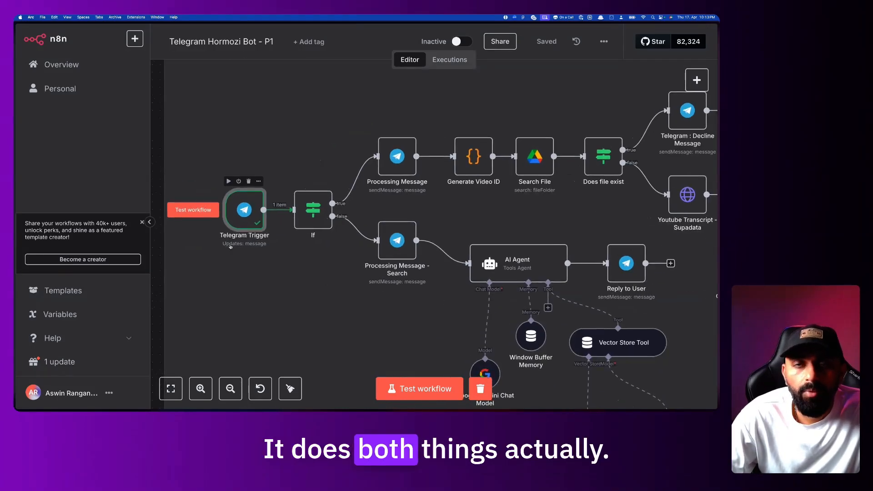
left_click(210, 208)
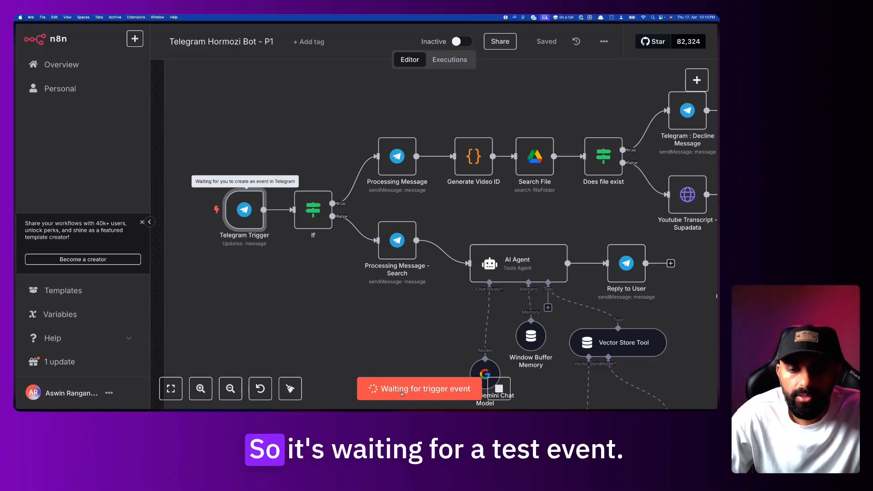
key("super+Tab")
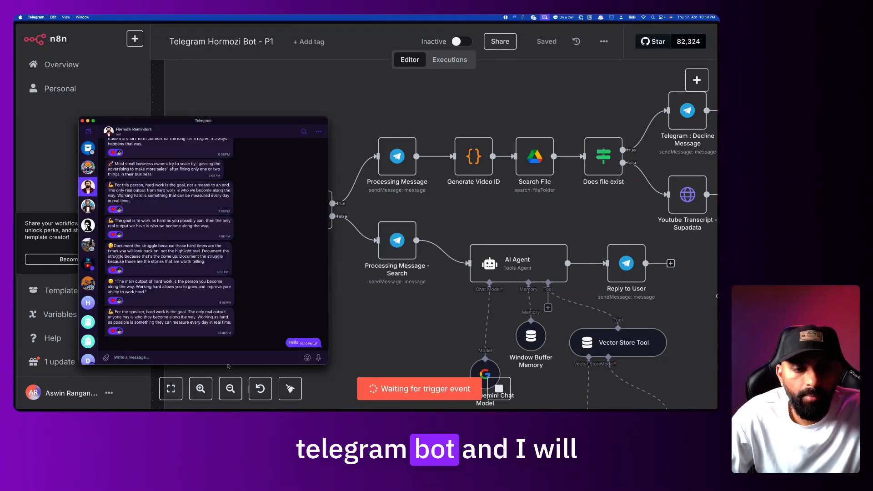
type("https://youtu.be/s7QA1TJKlbQ?si=mLLlqkGvynPm3720")
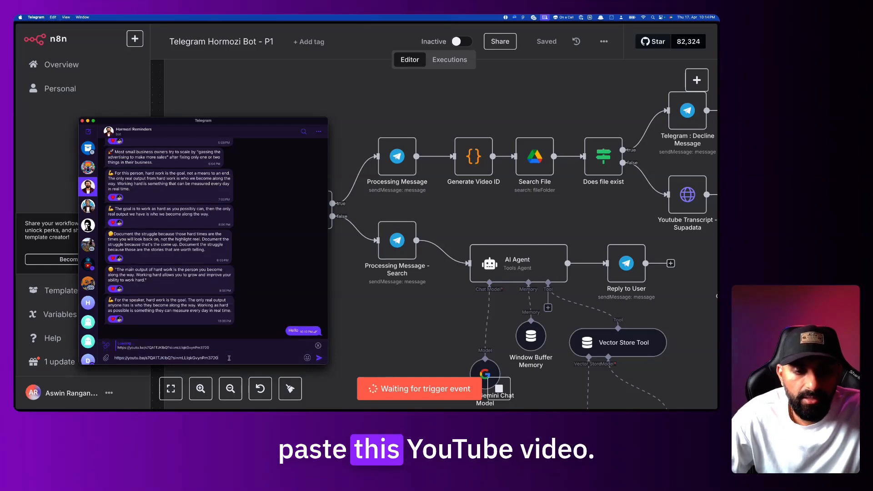
key("Return")
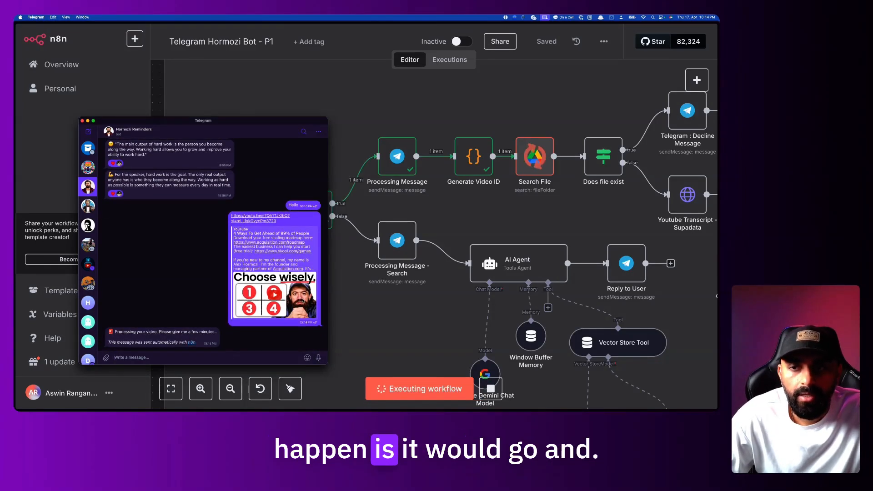
Follow the nodes executing across the canvas as the YouTube link is processed
scroll(356, 262, "right", 5)
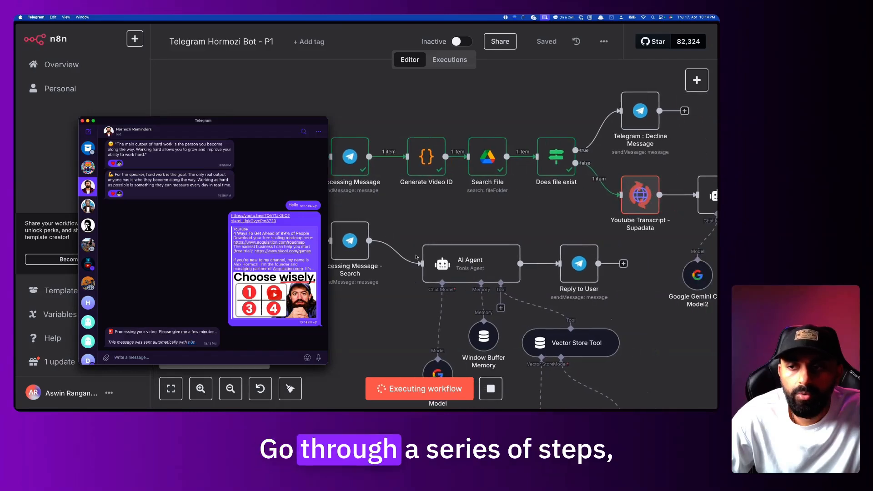
scroll(456, 155, "right", 3)
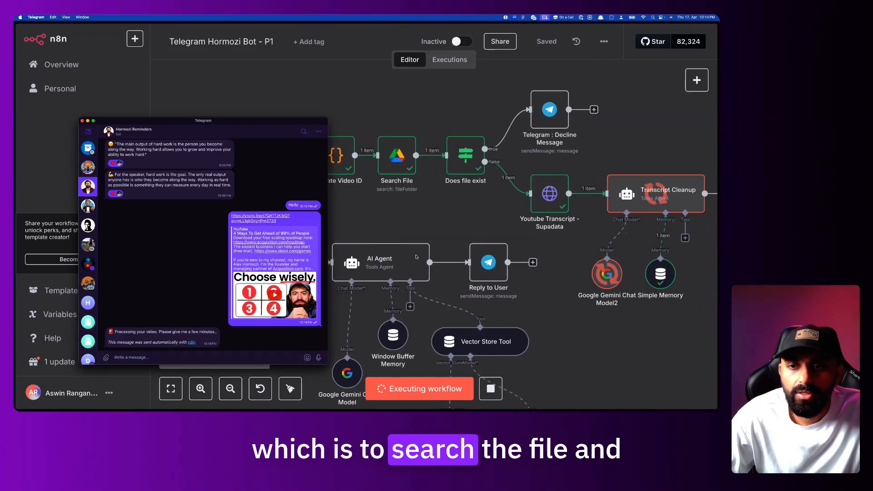
scroll(455, 154, "right", 4)
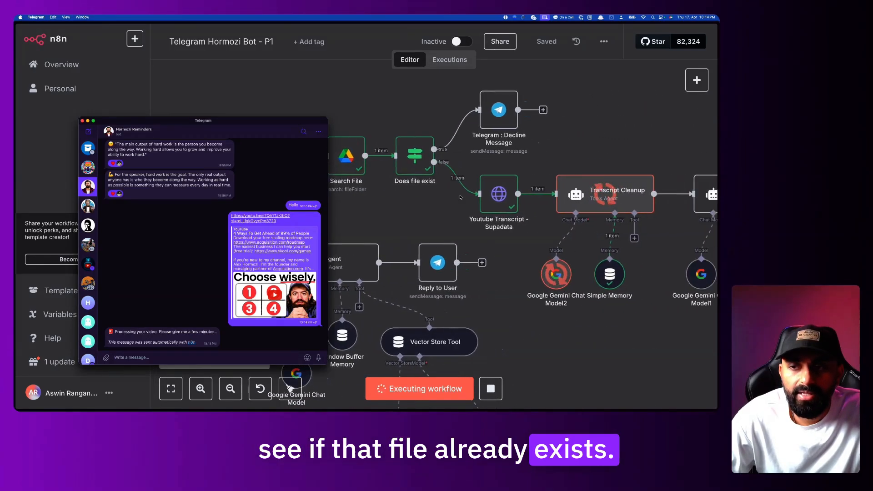
scroll(510, 220, "right", 2)
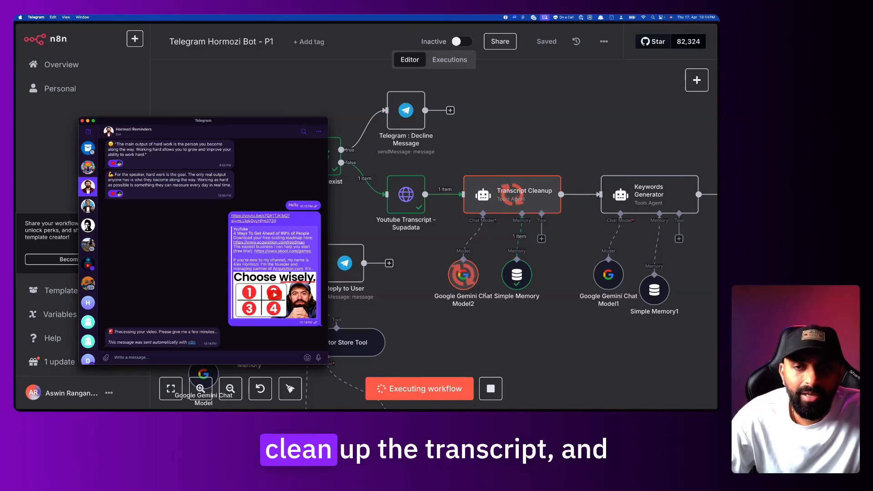
scroll(511, 232, "right", 3)
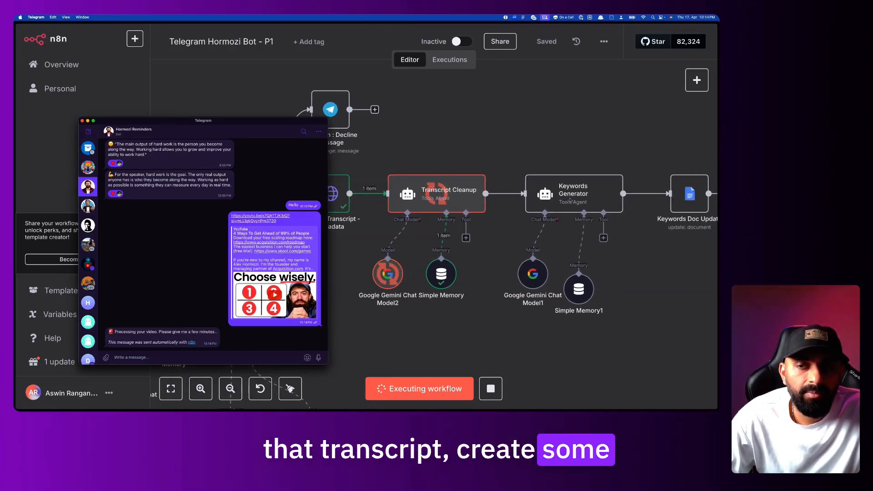
scroll(571, 209, "right", 3)
scroll(575, 214, "right", 3)
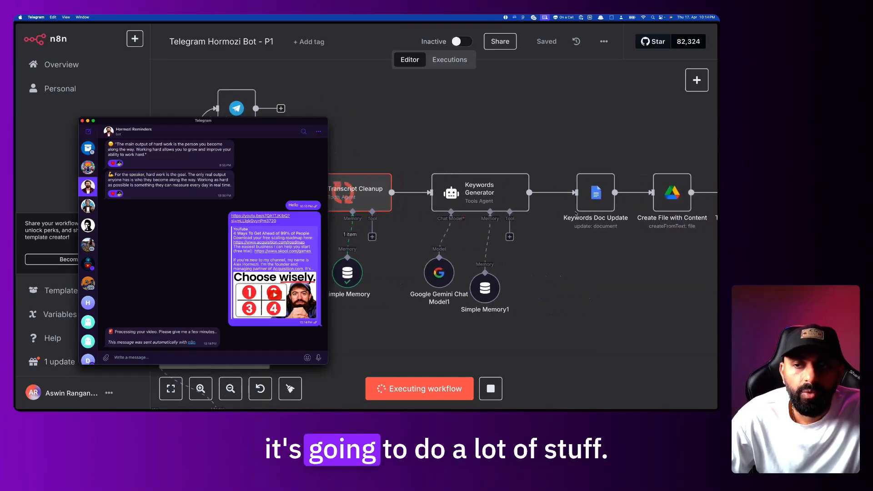
scroll(576, 214, "left", 3)
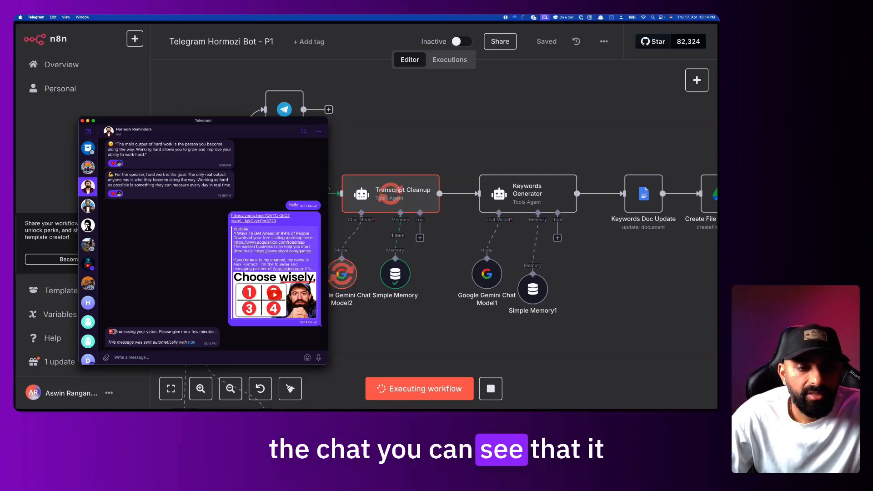
Check the bot's 'processing your video' reply and follow the run through Execute Workflow
left_click_drag(154, 332, 191, 332)
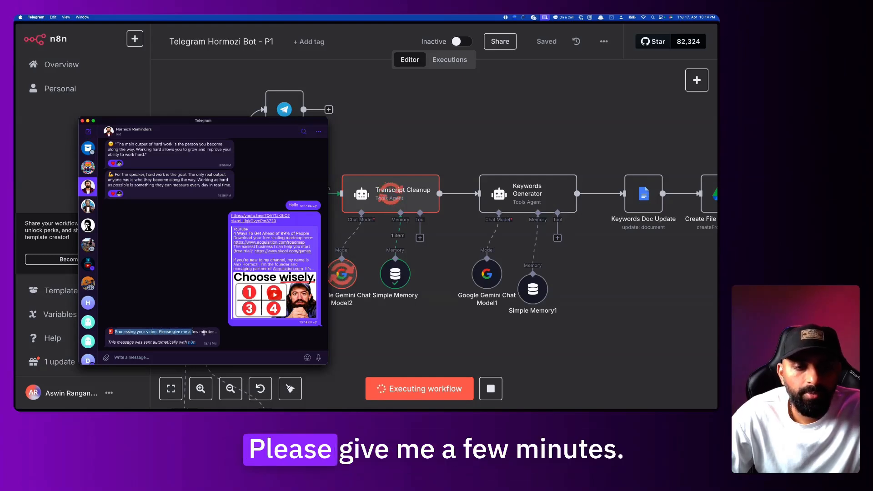
left_click(203, 333)
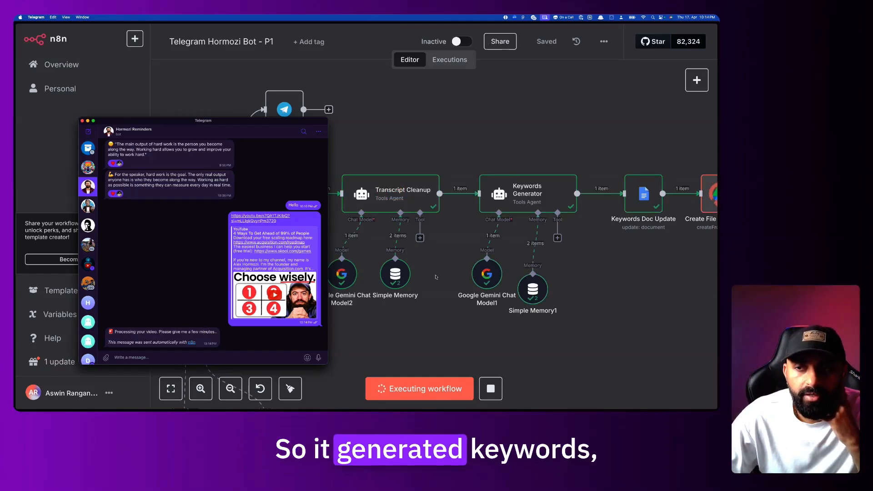
scroll(435, 277, "right", 10)
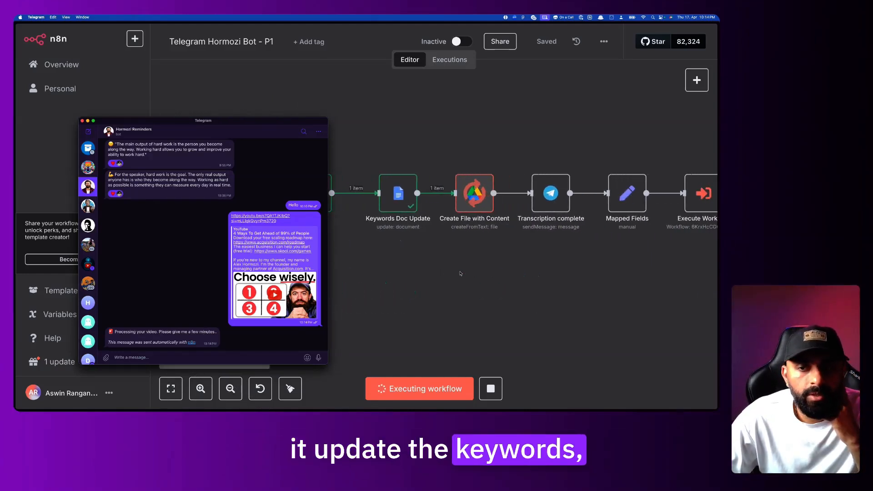
scroll(481, 246, "right", 2)
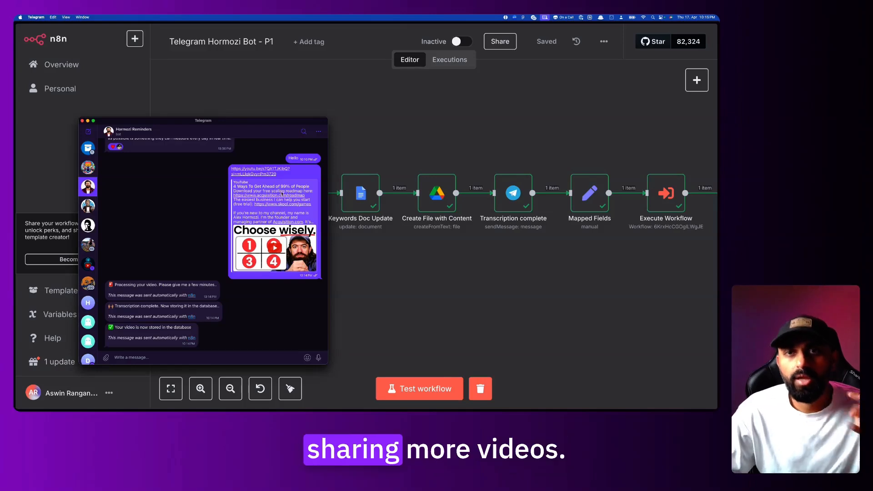
scroll(393, 242, "left", 4)
scroll(392, 243, "left", 10)
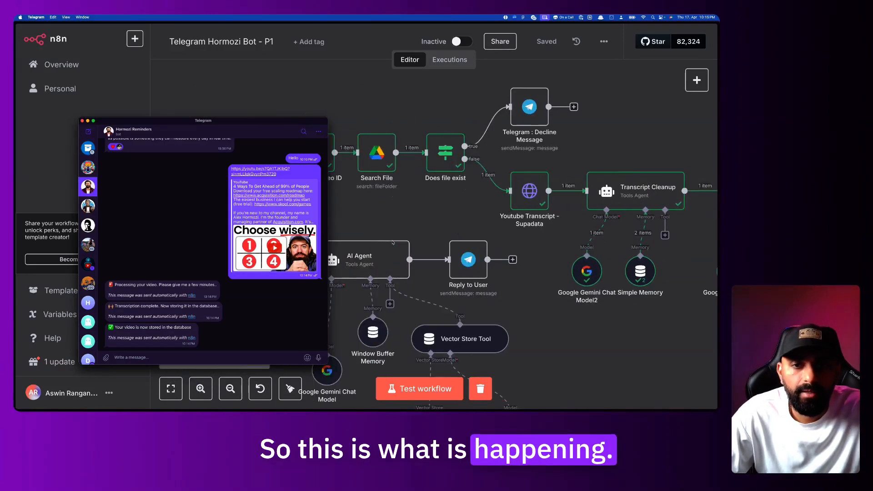
Start another test run and ask the bot 'how do i get ahead of 99% of the people'
scroll(393, 242, "left", 2)
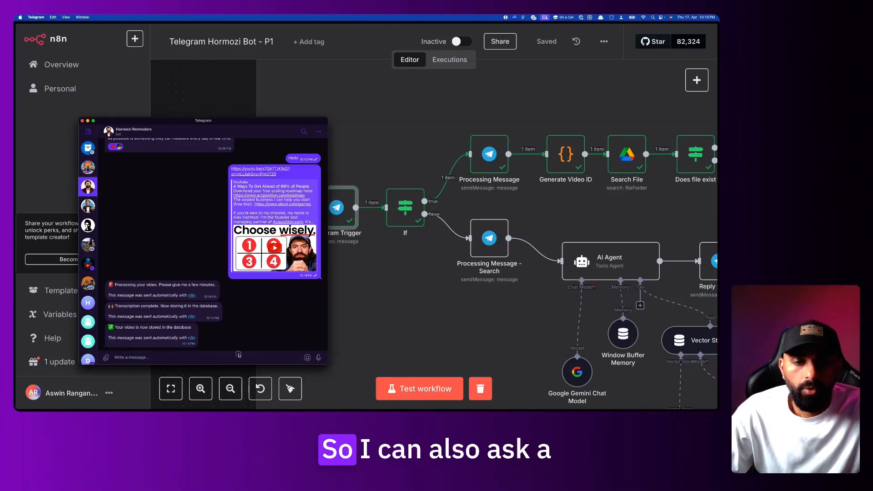
scroll(409, 207, "left", 5)
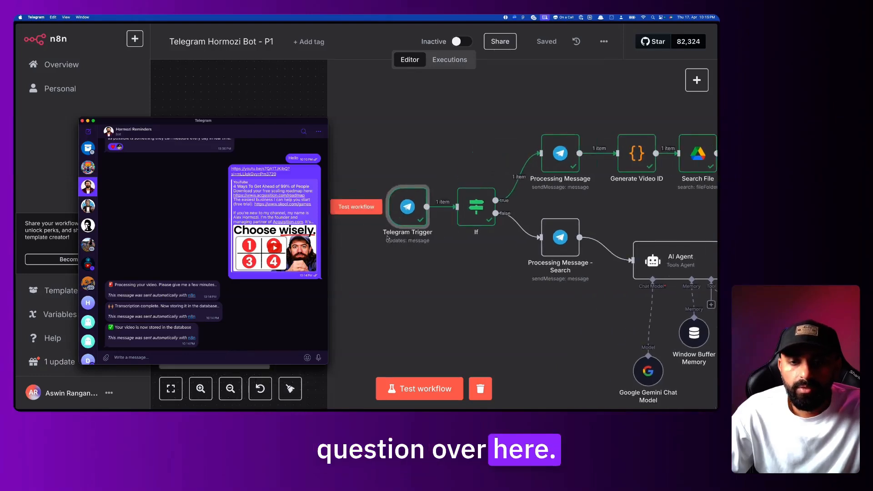
left_click(411, 206)
left_click(411, 207)
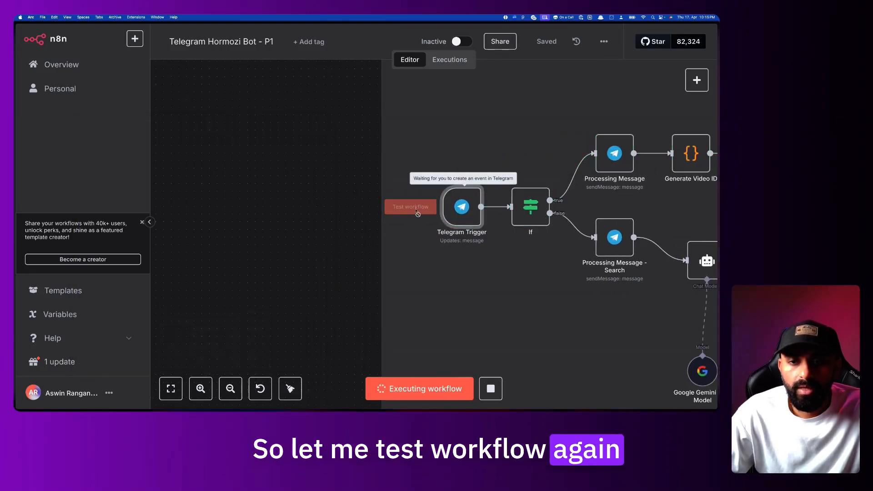
key("super+Tab")
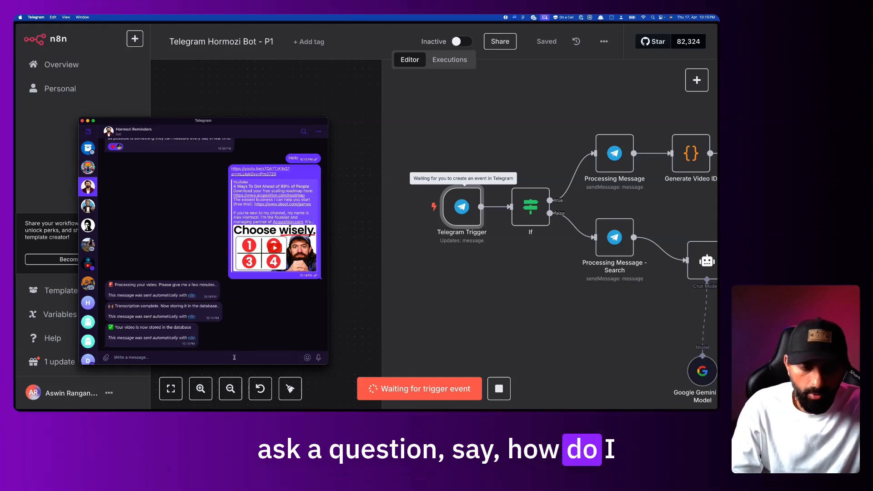
type("how do i get ahead of 9")
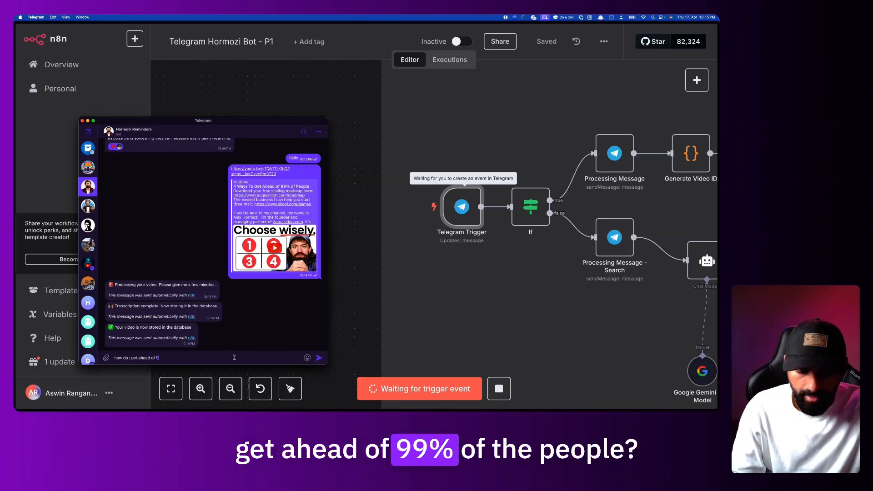
type("9% of the people")
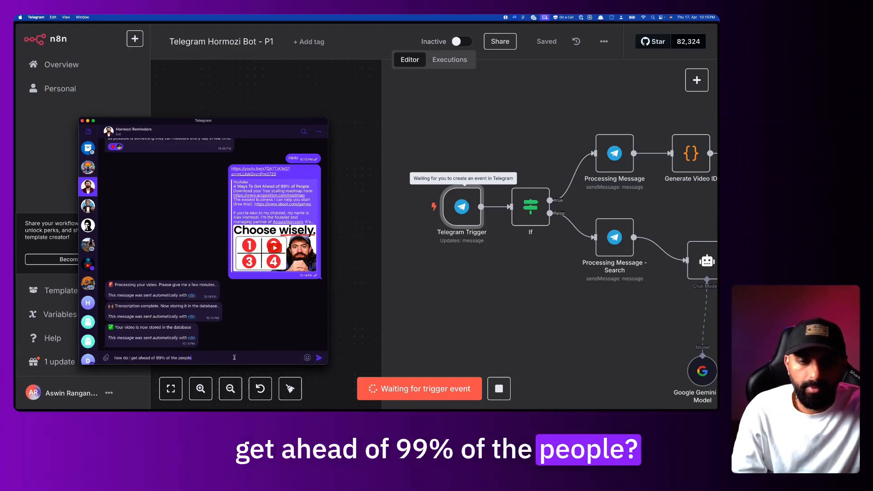
key("Return")
Follow the executed nodes and highlight the bot's answer in the Telegram chat
scroll(445, 213, "right", 5)
scroll(445, 213, "right", 5)
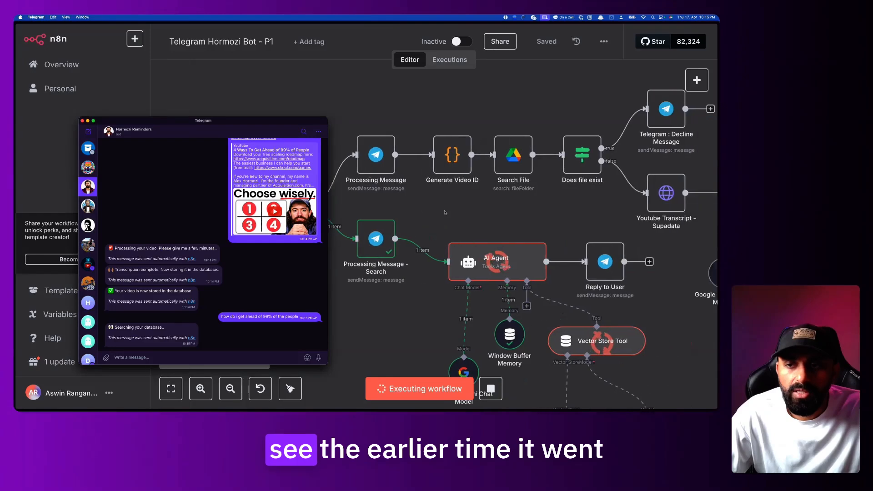
scroll(511, 152, "left", 3)
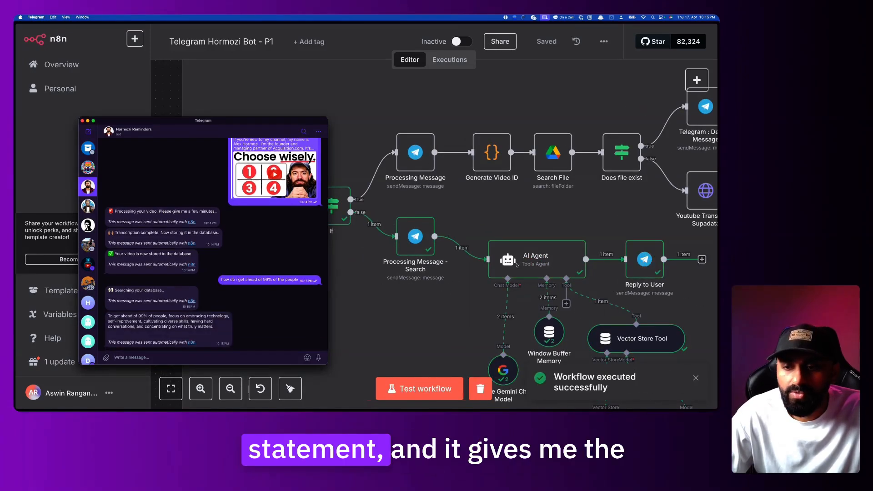
scroll(453, 238, "down", 3)
left_click_drag(114, 316, 217, 327)
left_click(217, 328)
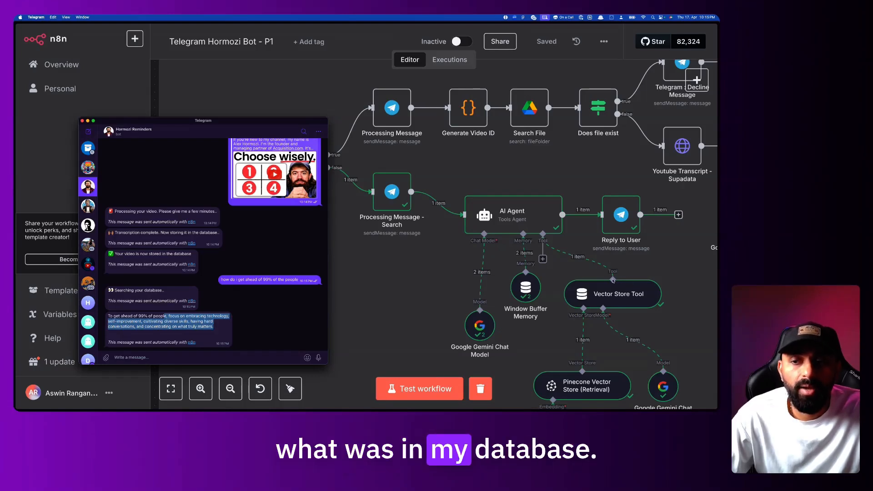
scroll(409, 232, "left", 2)
scroll(409, 232, "up", 1)
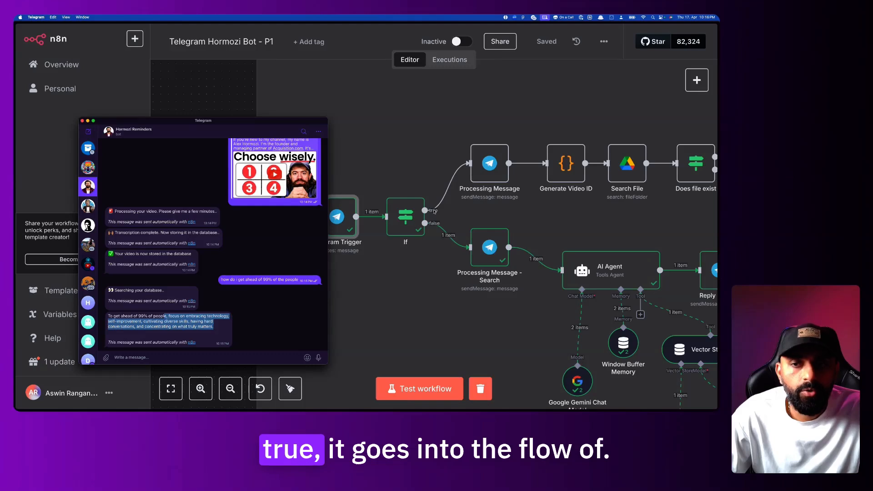
scroll(444, 208, "right", 2)
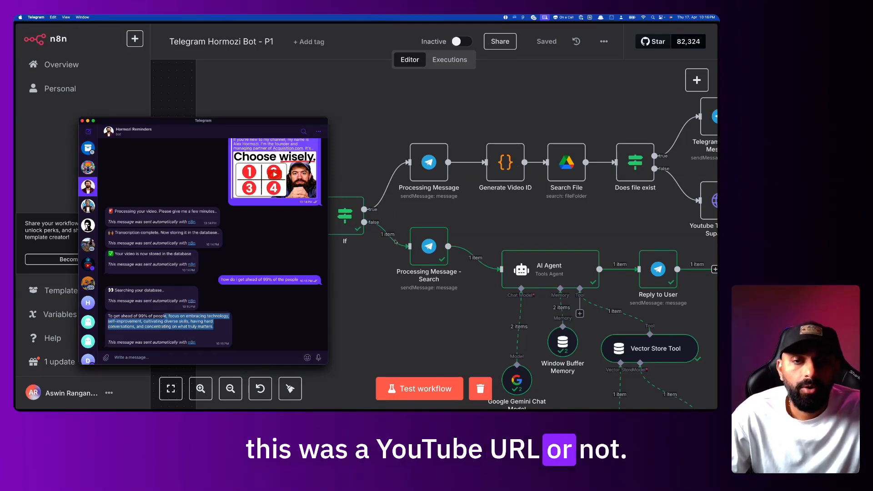
scroll(481, 295, "right", 3)
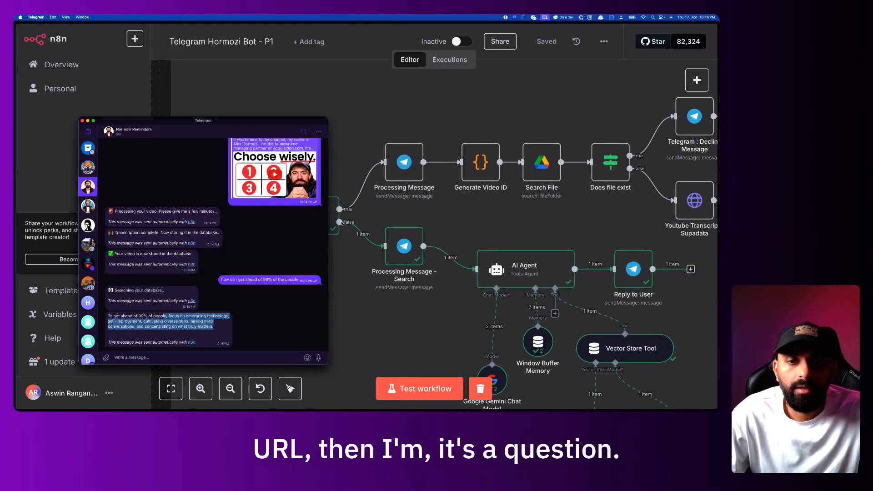
scroll(411, 251, "right", 3)
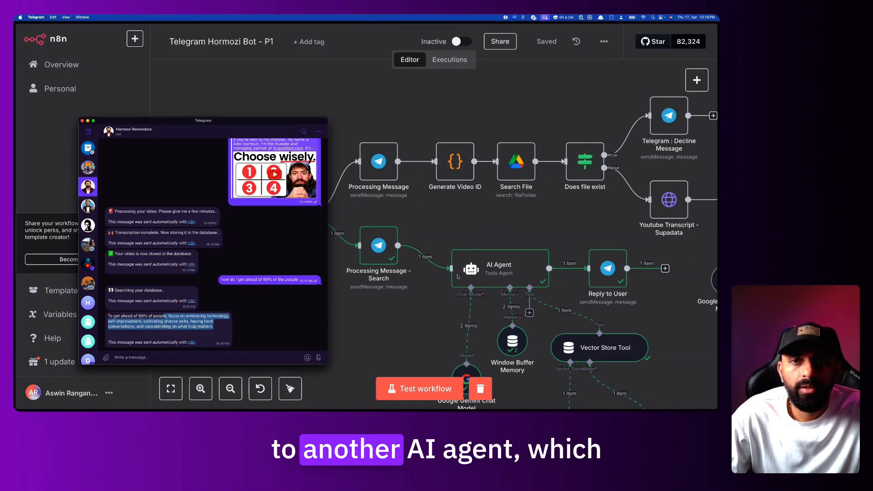
scroll(544, 294, "down", 1)
scroll(544, 295, "right", 1)
scroll(543, 295, "down", 2)
scroll(544, 295, "right", 2)
scroll(466, 245, "left", 6)
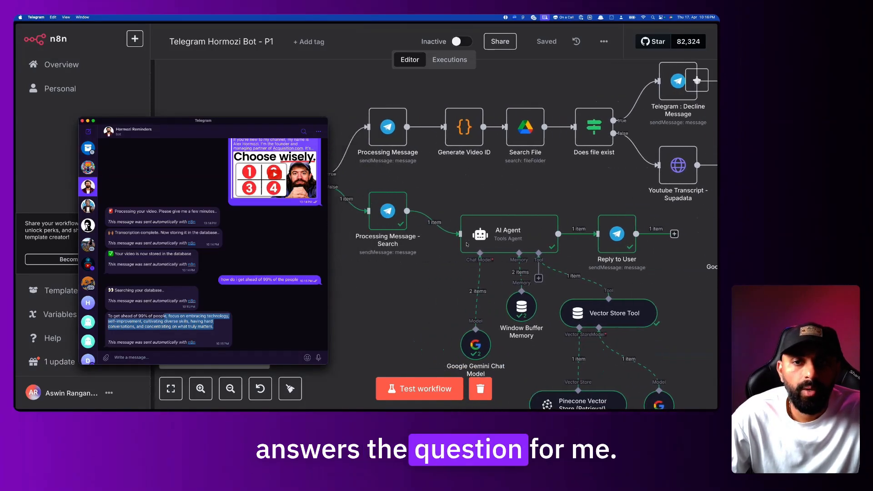
scroll(467, 245, "left", 2)
scroll(466, 245, "up", 1)
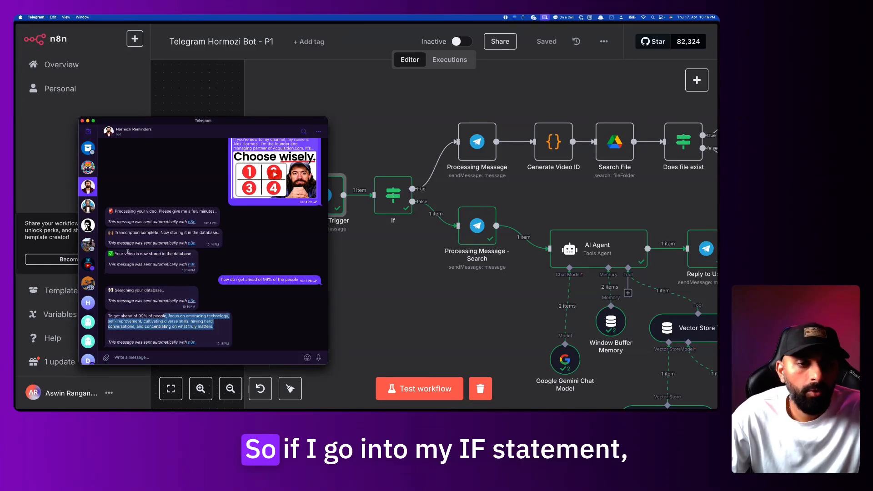
In the Hormozi-bot workflow, execute the nodes before the If node, then stop the waiting test run
left_click(63, 180)
mouse_move(15, 228)
left_click(69, 263)
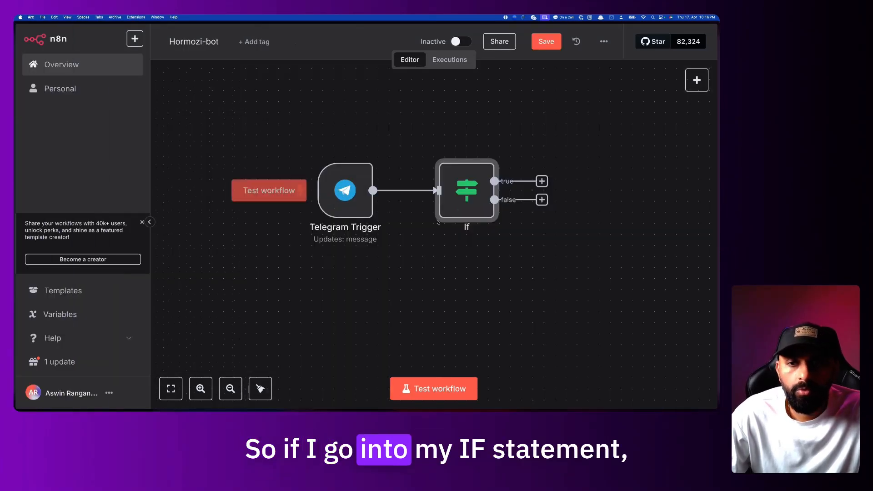
left_click_drag(464, 193, 429, 220)
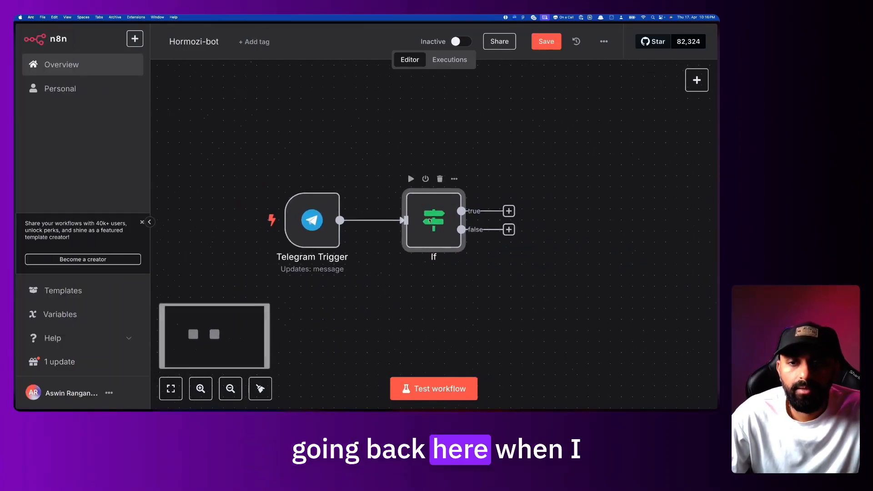
double_click(429, 221)
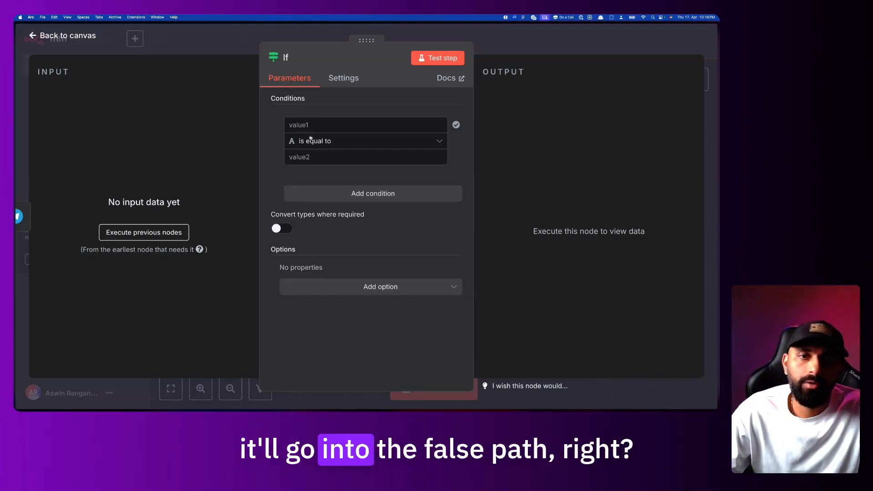
left_click(173, 232)
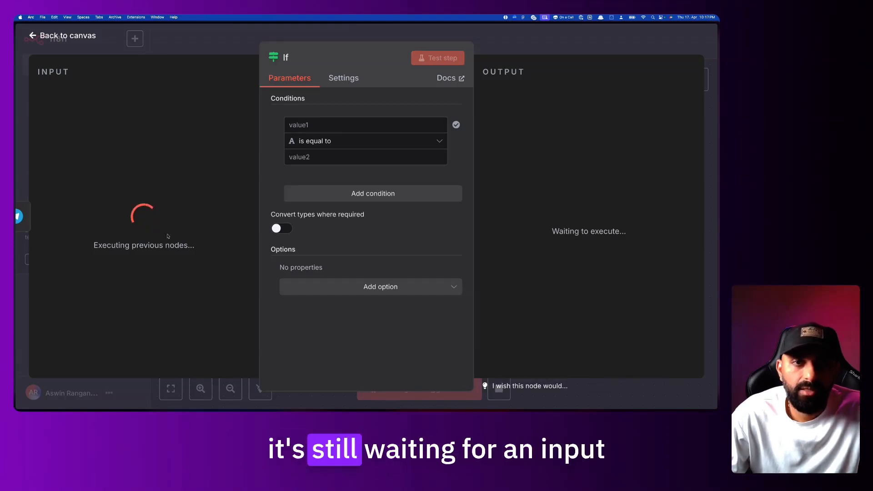
left_click(209, 44)
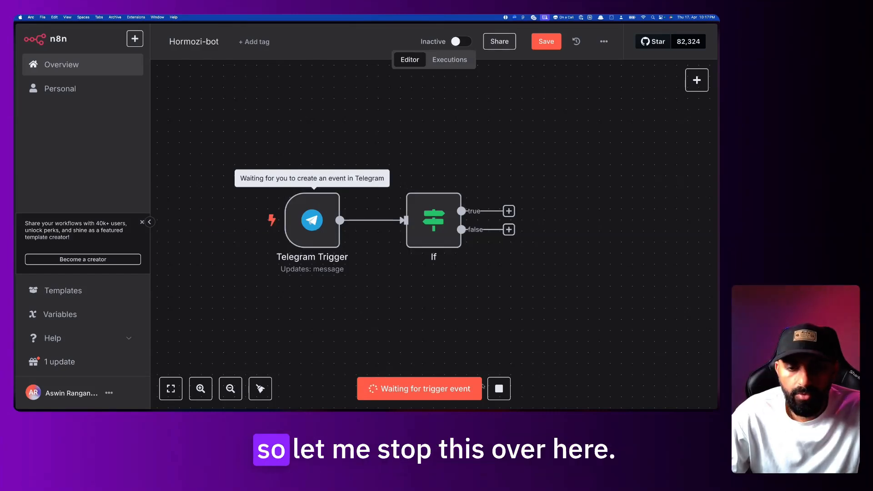
left_click(500, 388)
Inspect the URL regex condition in the Telegram Hormozi Bot If node, then return to Hormozi-bot
mouse_move(16, 255)
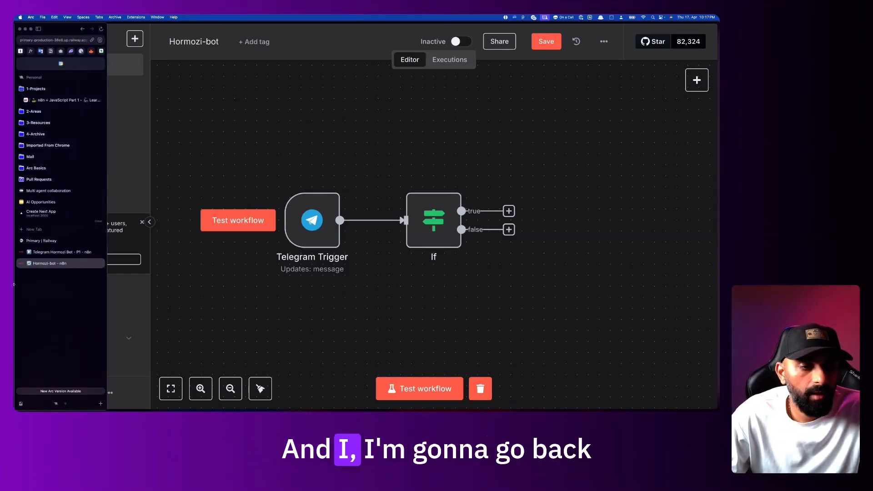
left_click(44, 252)
scroll(321, 165, "right", 5)
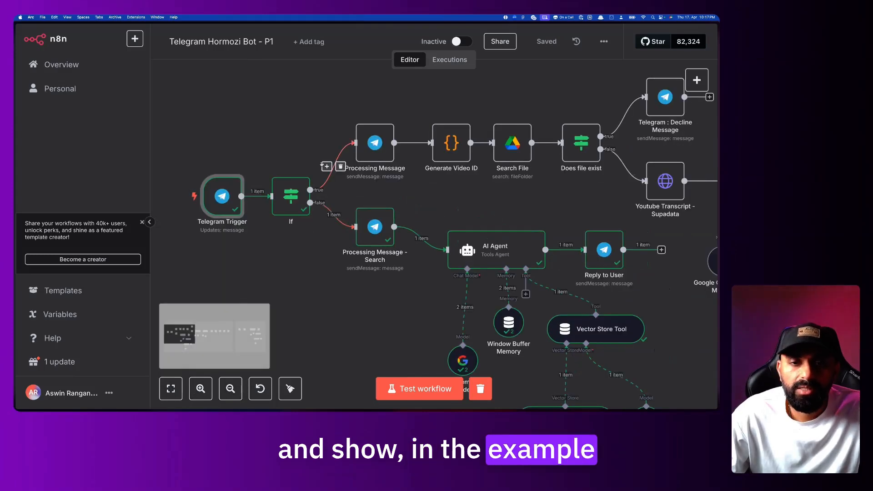
scroll(322, 164, "up", 2)
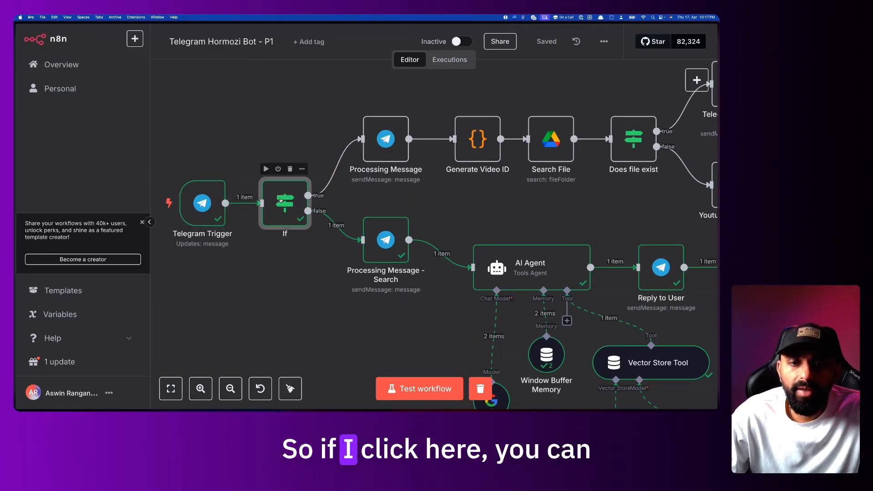
double_click(281, 200)
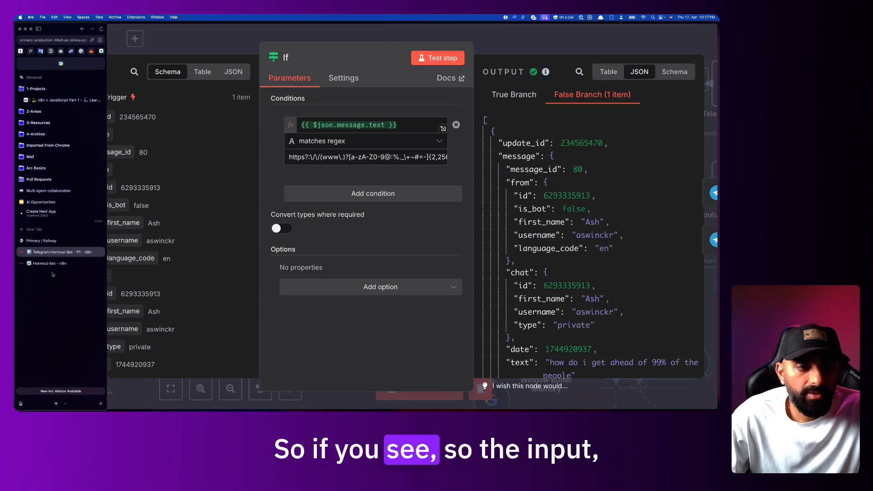
left_click(56, 264)
Switch the Hormozi-bot If condition's operator from is equal to String > matches regex
double_click(433, 220)
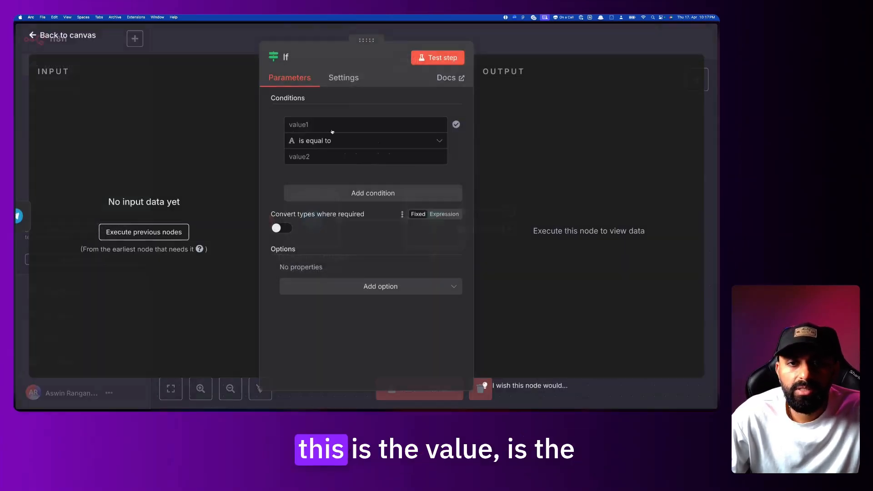
left_click(310, 125)
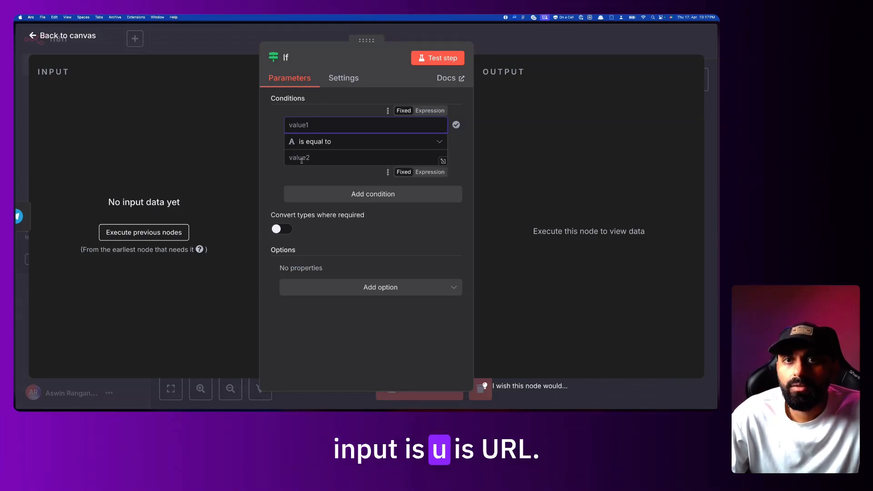
left_click(325, 147)
mouse_move(330, 174)
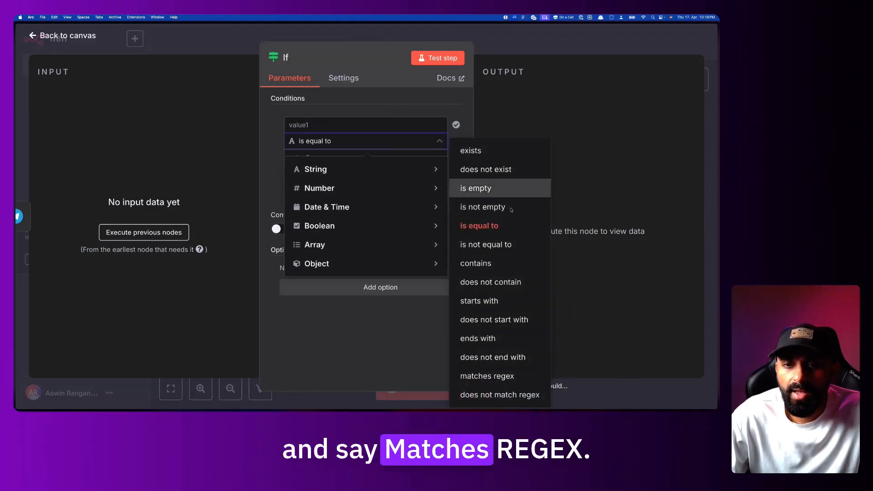
left_click(501, 376)
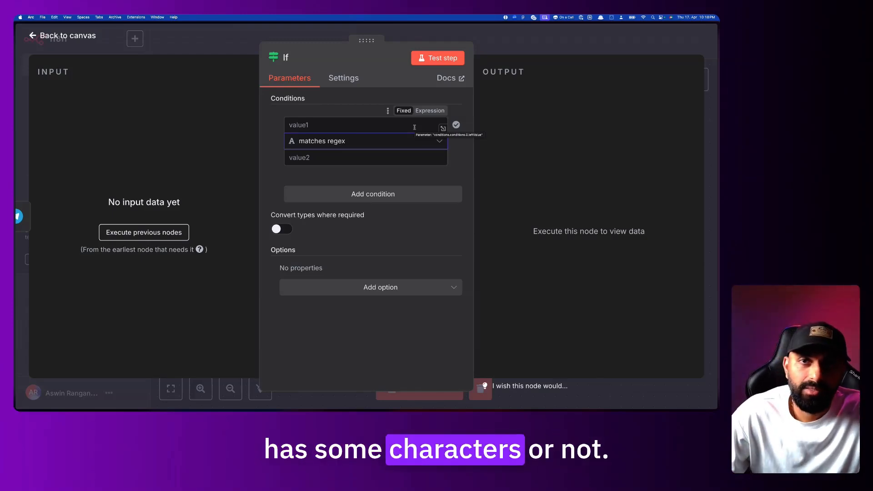
Ask ChatGPT to 'write a regex statement to check if the input string is a url'
key("super+t")
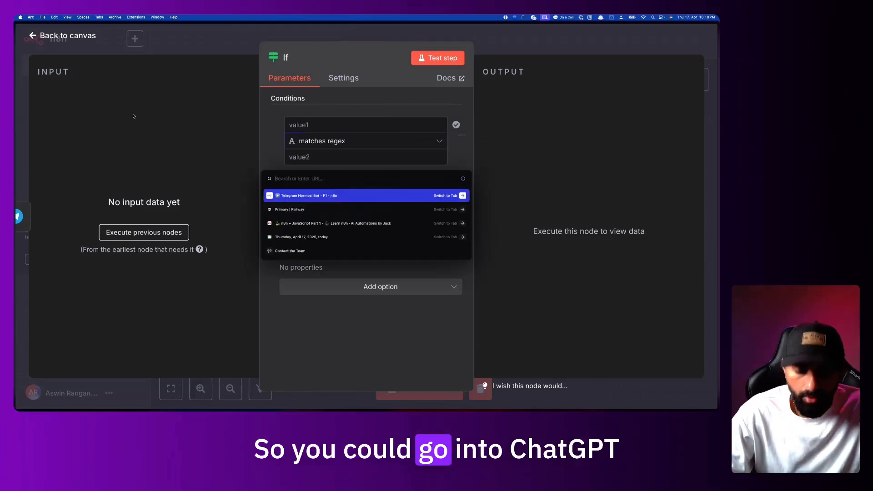
type("cha")
key("Return")
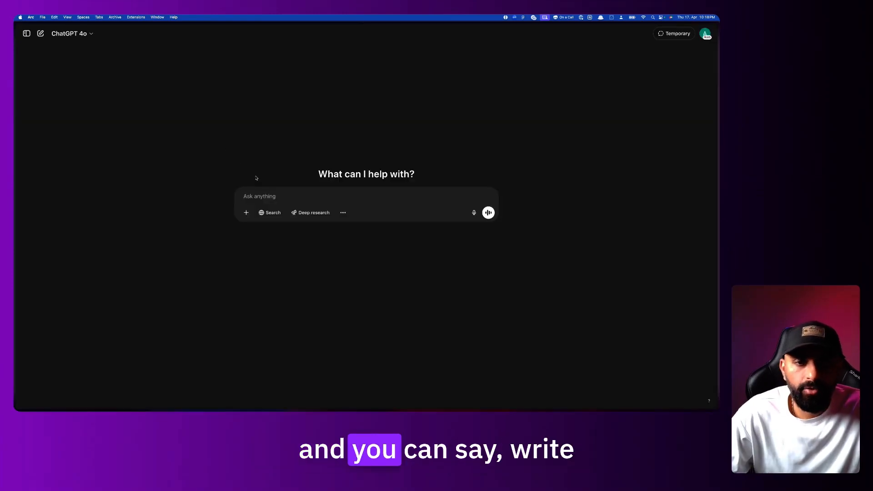
type("write a reg")
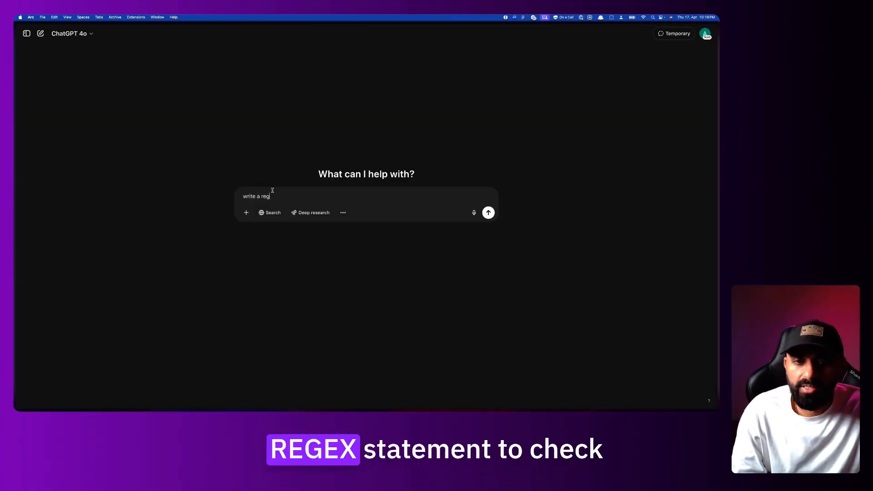
type("ex statement to check")
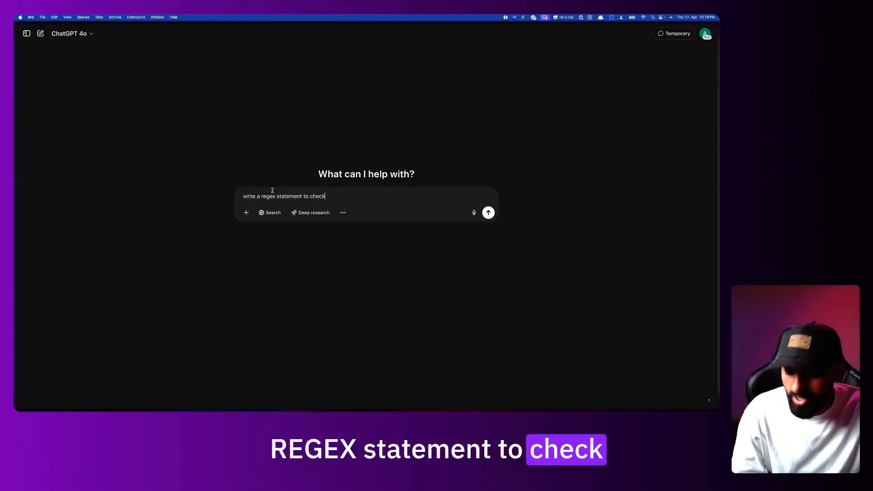
type(" if the input s")
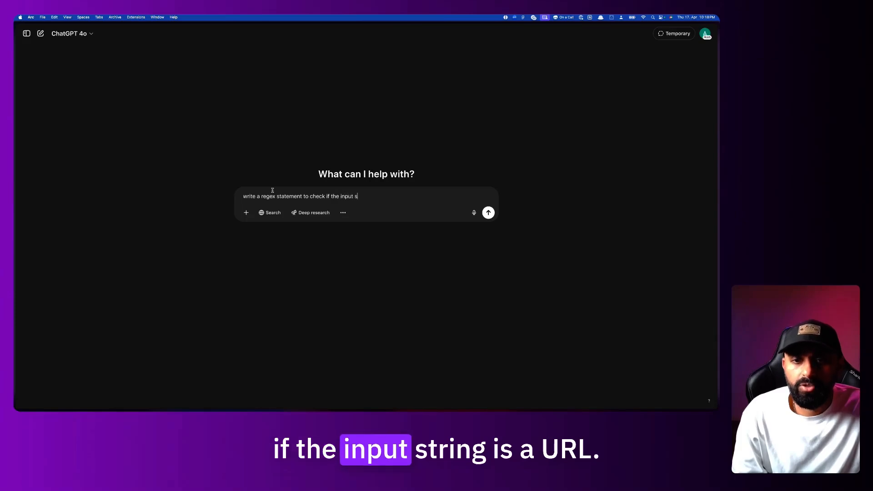
type("tring is a url")
key("Return")
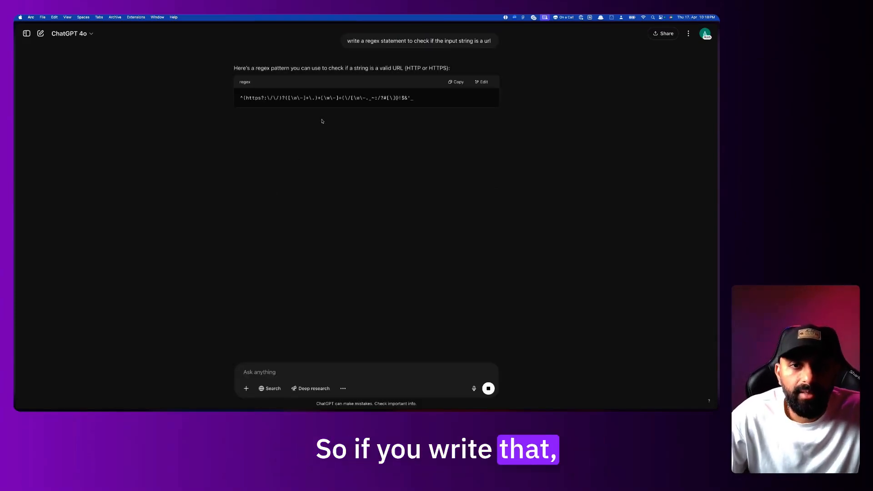
Review ChatGPT's HTTP/HTTPS regex pattern, then return to the n8n If node editor
left_click_drag(452, 97, 209, 102)
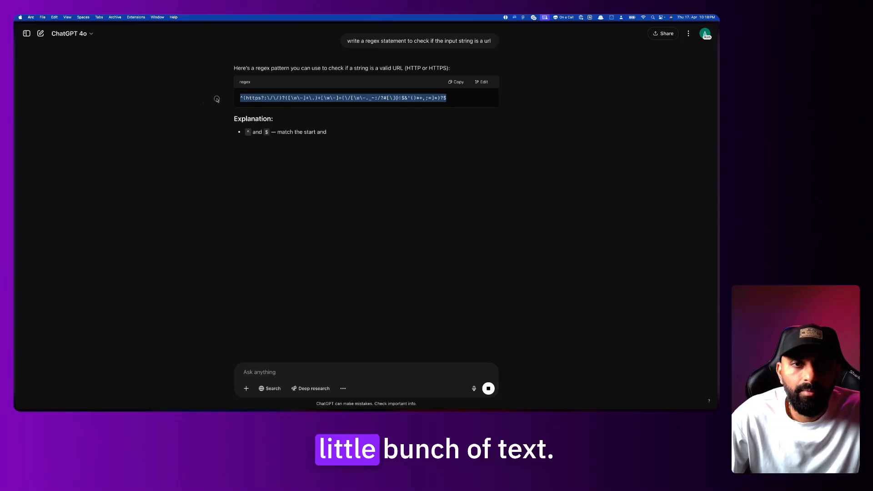
key("super+equal")
key("super+equal")
key("super+equal")
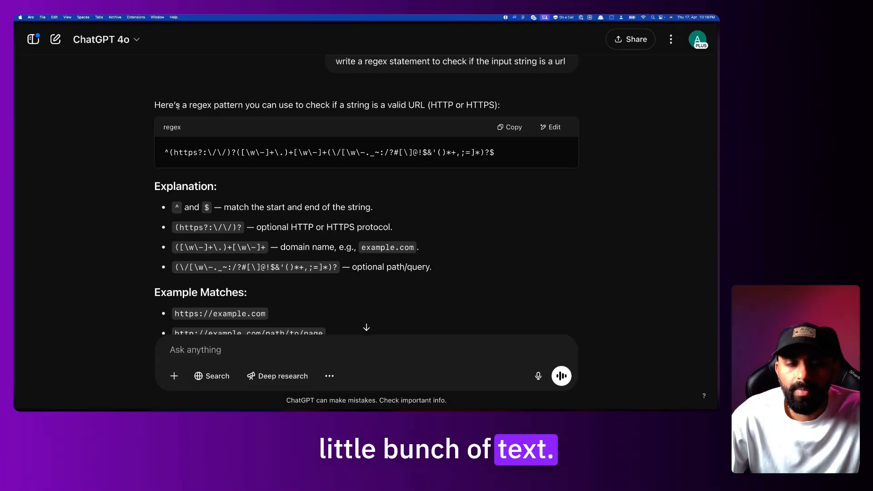
left_click_drag(154, 105, 261, 103)
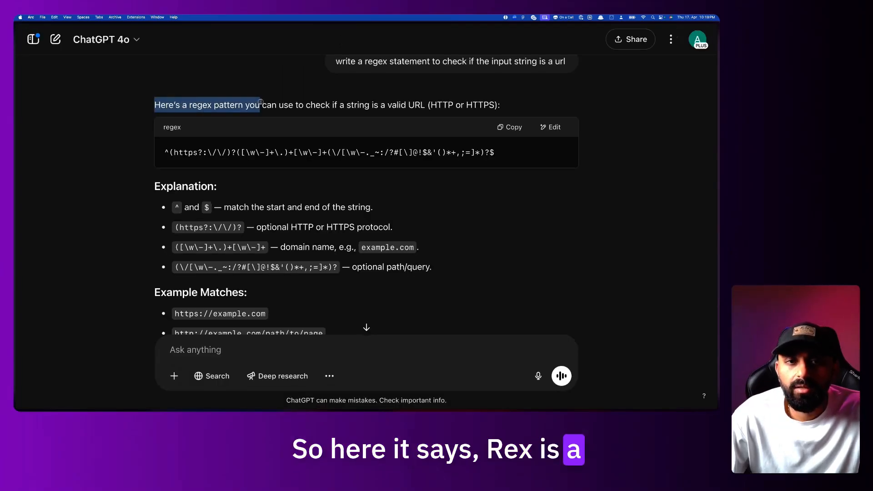
left_click(260, 103)
left_click_drag(306, 105, 500, 105)
left_click(498, 111)
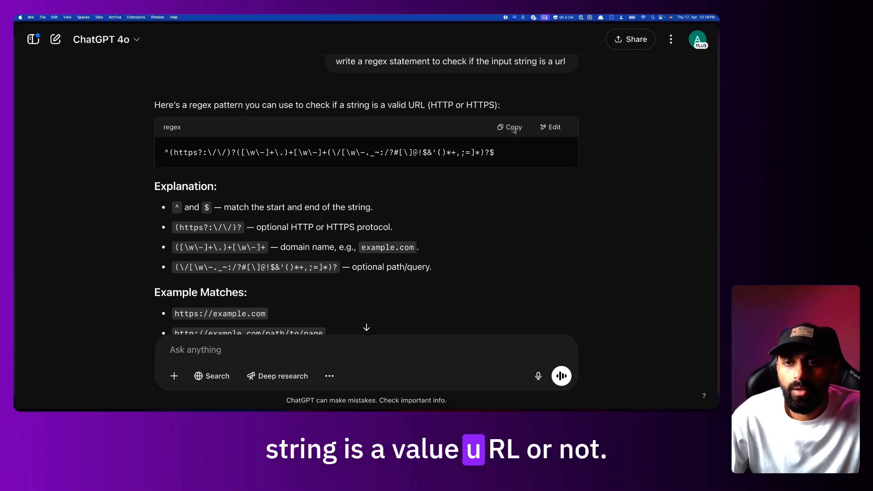
mouse_move(16, 254)
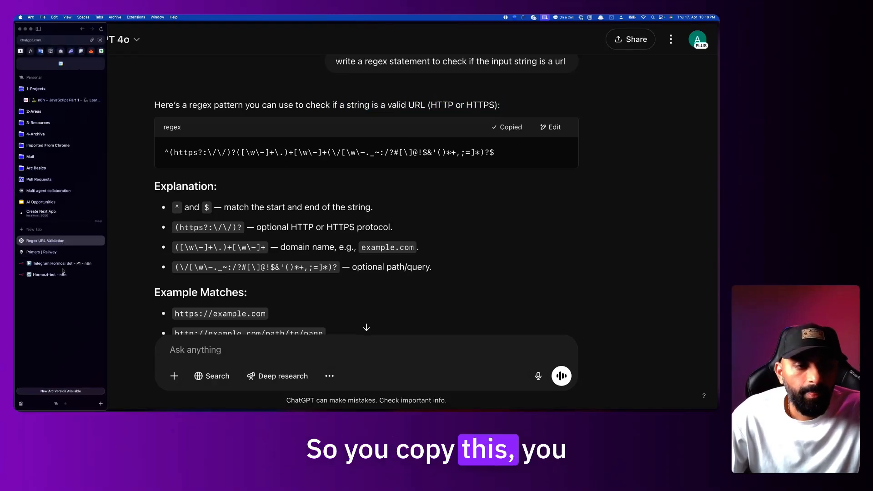
left_click(62, 272)
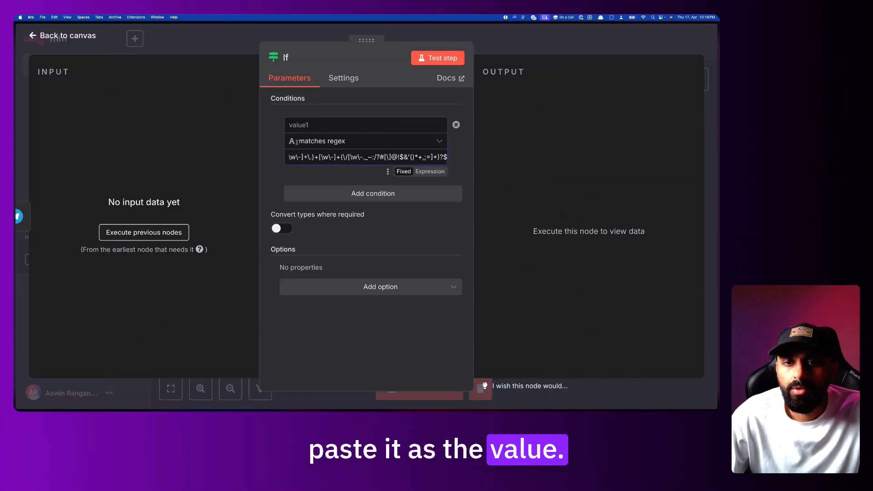
Select value1, then inspect the incoming Telegram message fields in the Telegram Hormozi Bot If node's input
left_click(306, 125)
mouse_move(17, 237)
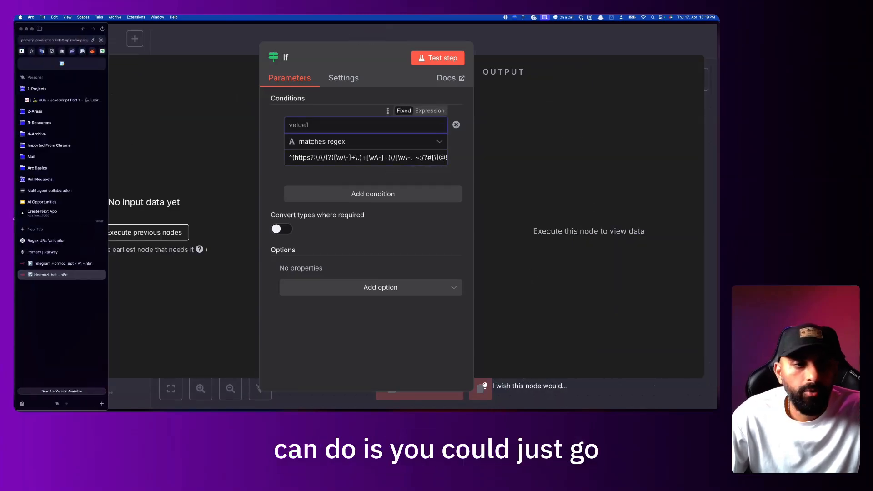
left_click(54, 267)
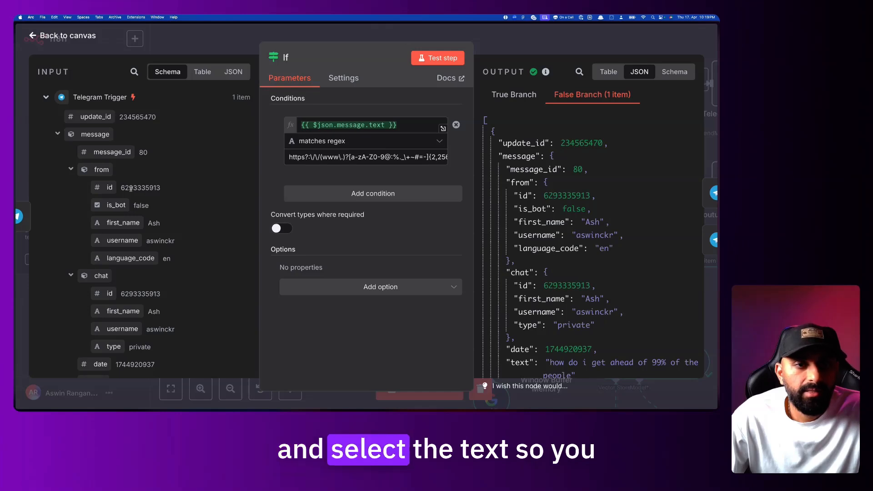
scroll(130, 189, "down", 1)
scroll(130, 189, "up", 1)
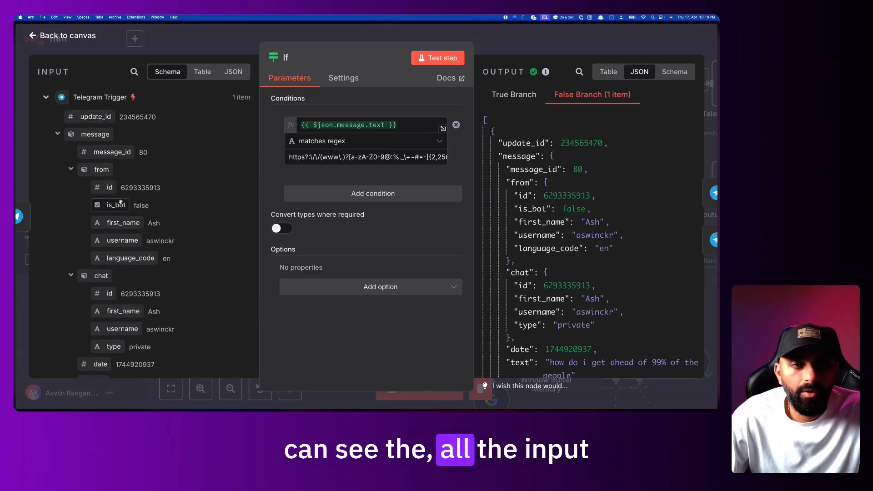
scroll(120, 200, "down", 3)
scroll(120, 200, "up", 3)
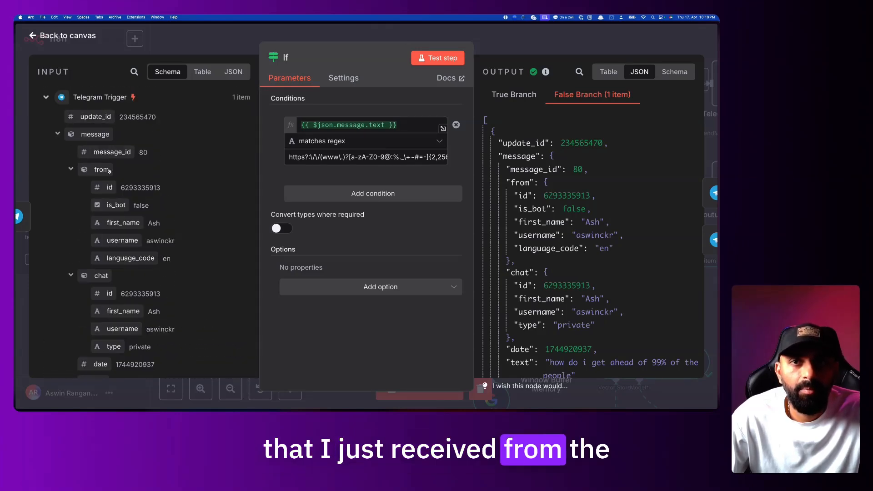
scroll(110, 215, "down", 2)
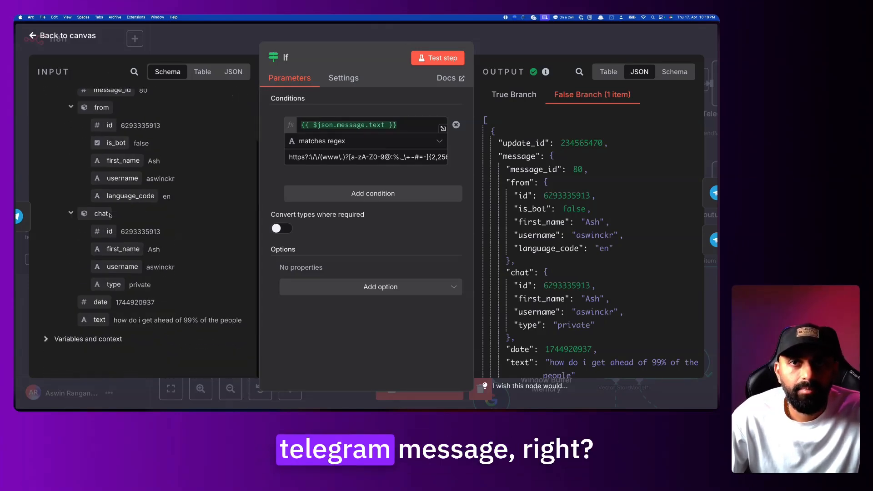
scroll(110, 224, "up", 2)
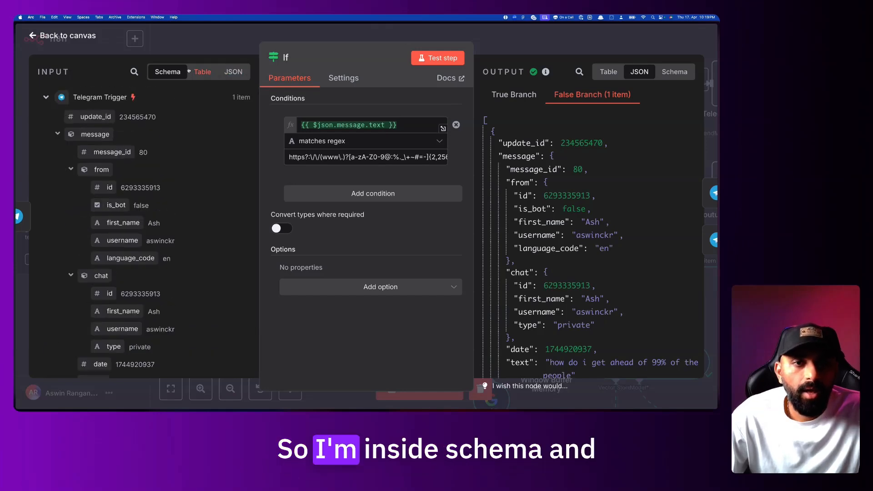
scroll(109, 234, "down", 4)
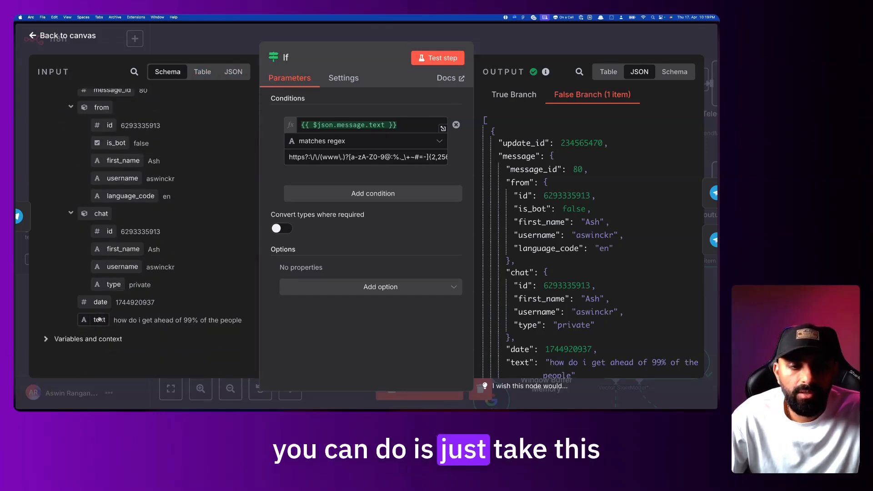
Replace the condition value with {{ $json.message.text }} by dragging in the message text field
left_click_drag(213, 225, 296, 126)
left_click(366, 133)
left_click(346, 133)
key("BackSpace")
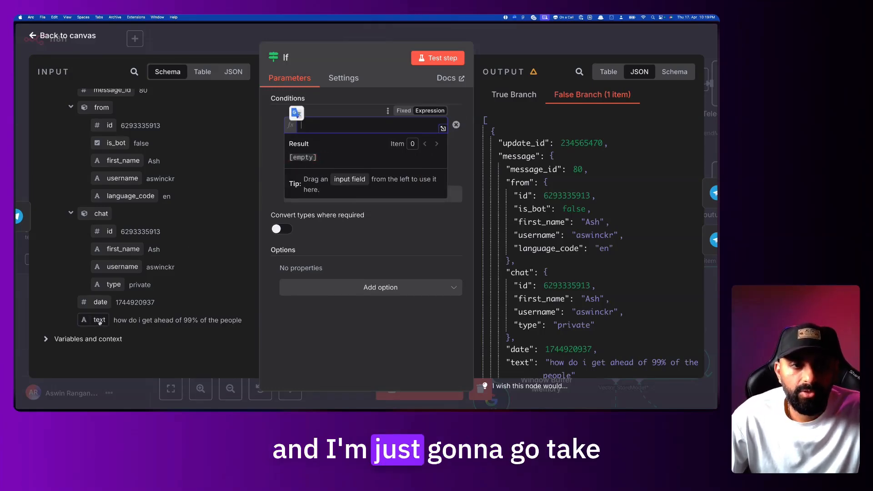
left_click_drag(100, 322, 317, 124)
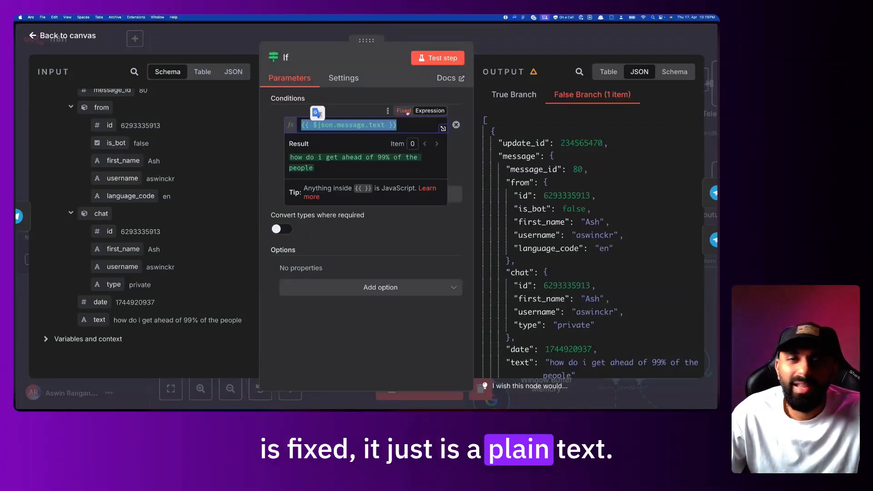
Examine the {{ $json.message.text }} expression and the tip about JavaScript inside braces
double_click(399, 125)
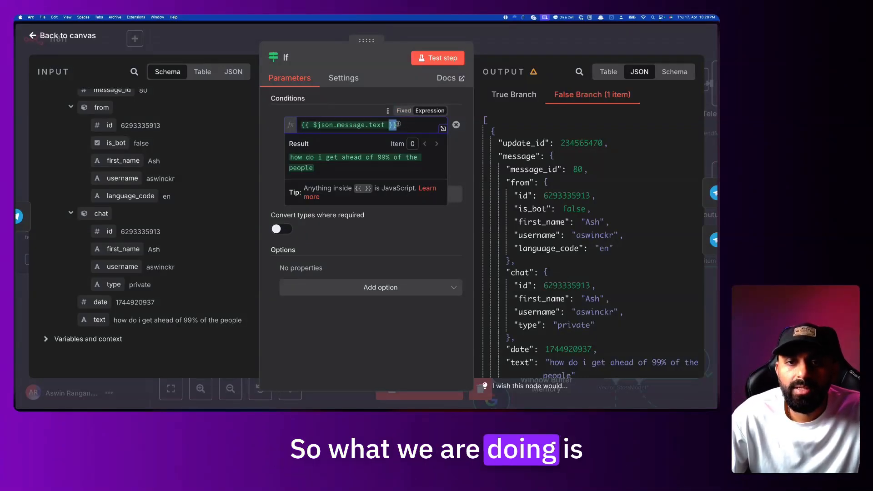
left_click_drag(398, 124, 304, 125)
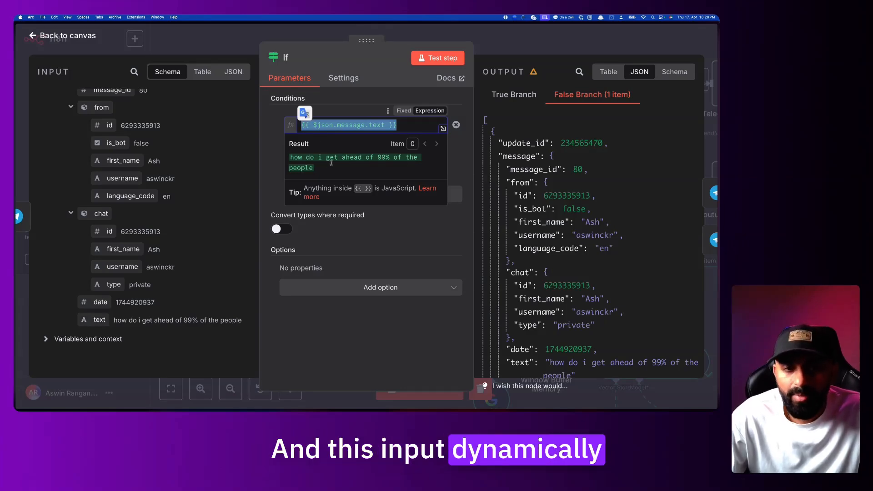
scroll(120, 181, "up", 3)
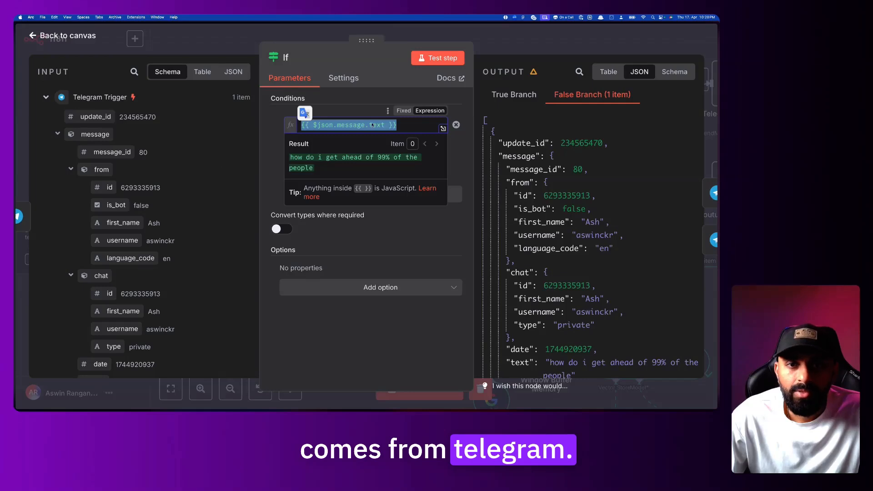
left_click(413, 124)
left_click_drag(322, 124, 301, 125)
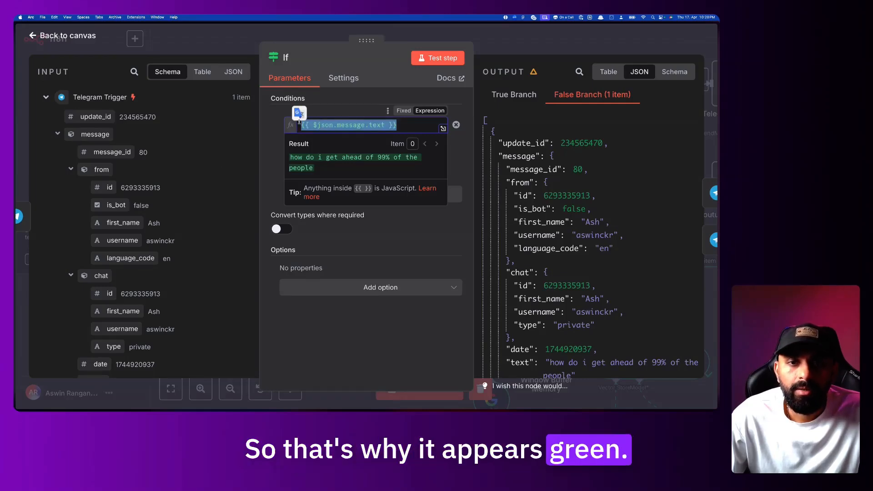
scroll(102, 318, "down", 3)
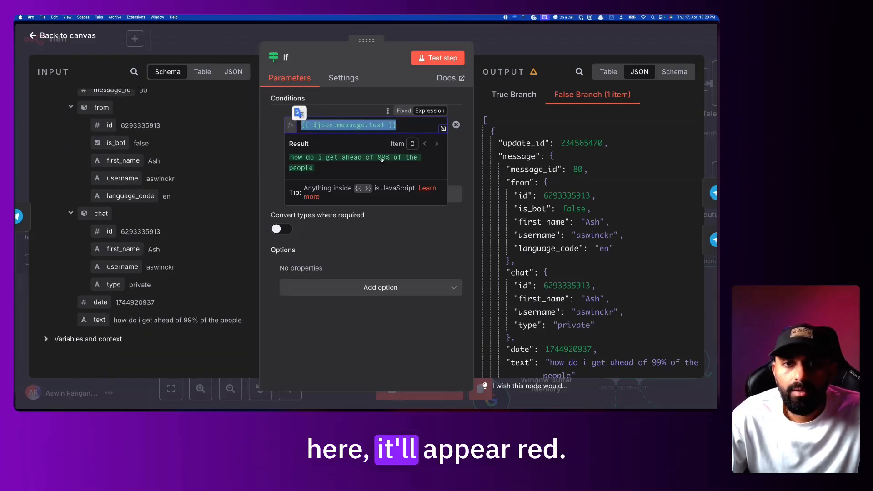
left_click(396, 127)
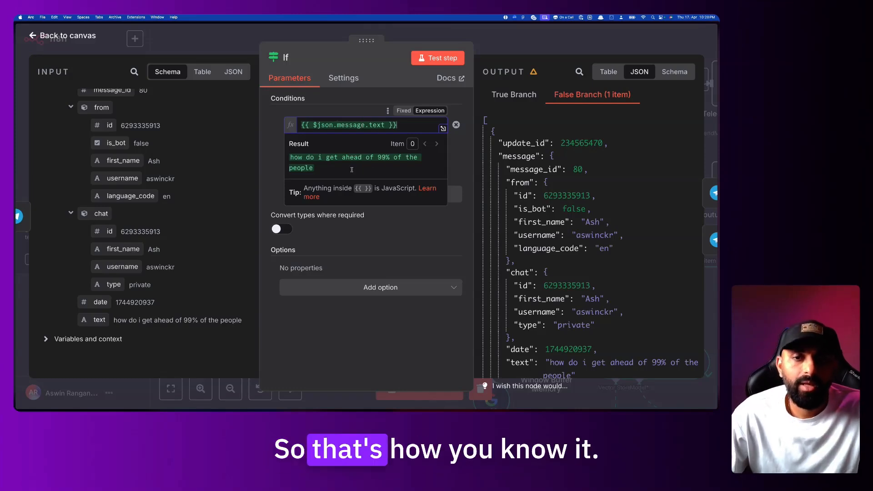
left_click_drag(303, 188, 389, 184)
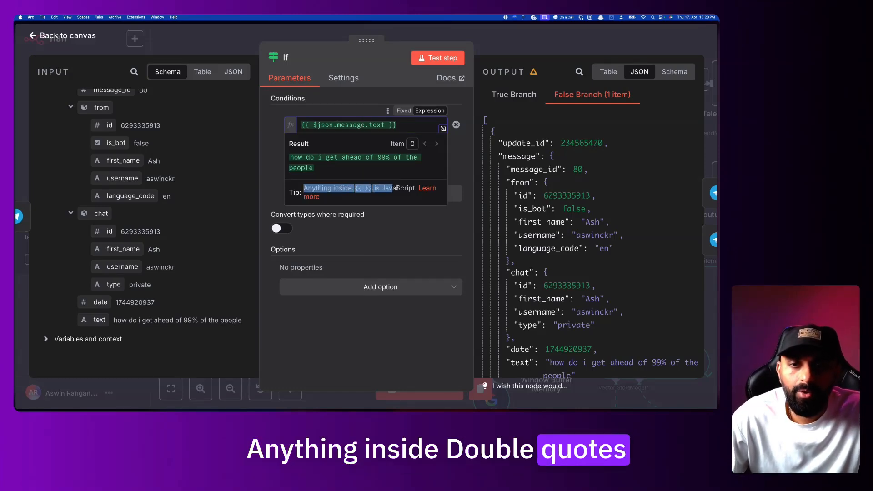
left_click(368, 187)
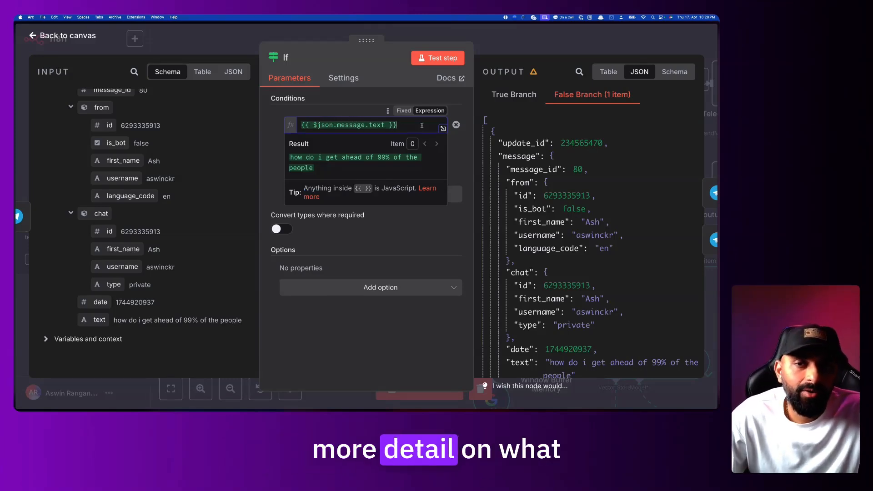
double_click(323, 124)
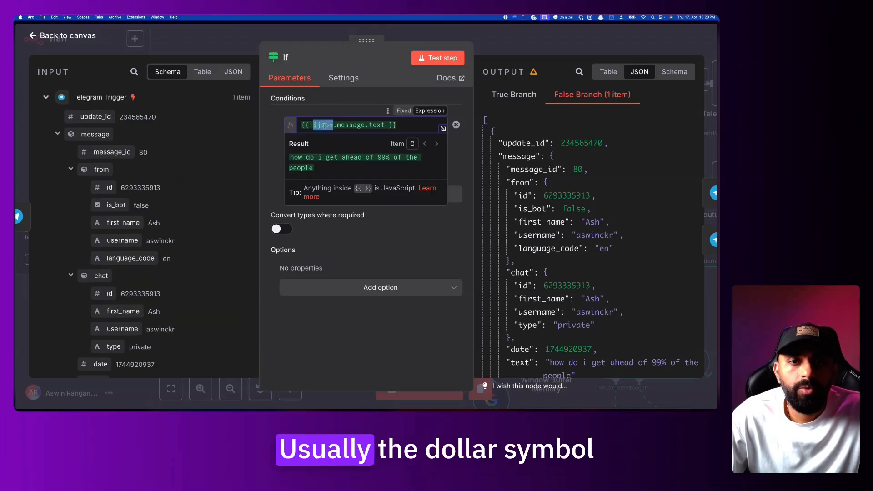
left_click_drag(330, 124, 333, 124)
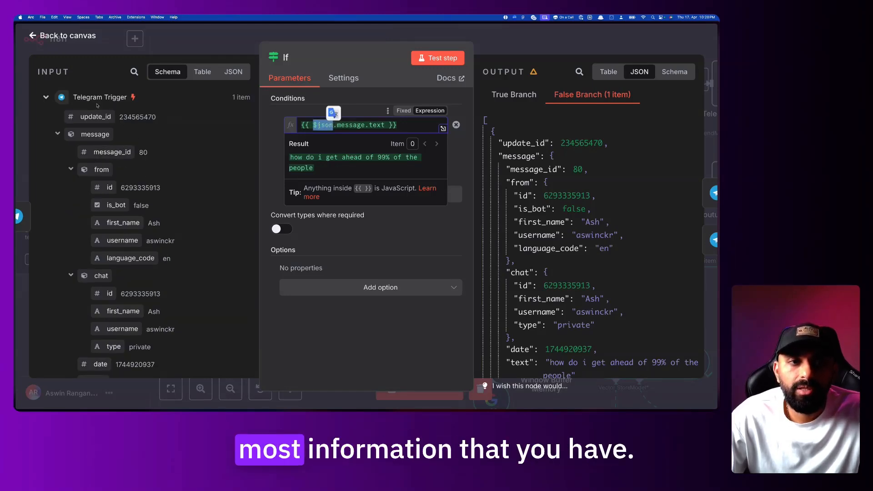
Show the incoming Telegram message as raw JSON in the INPUT panel
left_click(243, 73)
scroll(100, 272, "down", 3)
scroll(87, 204, "up", 3)
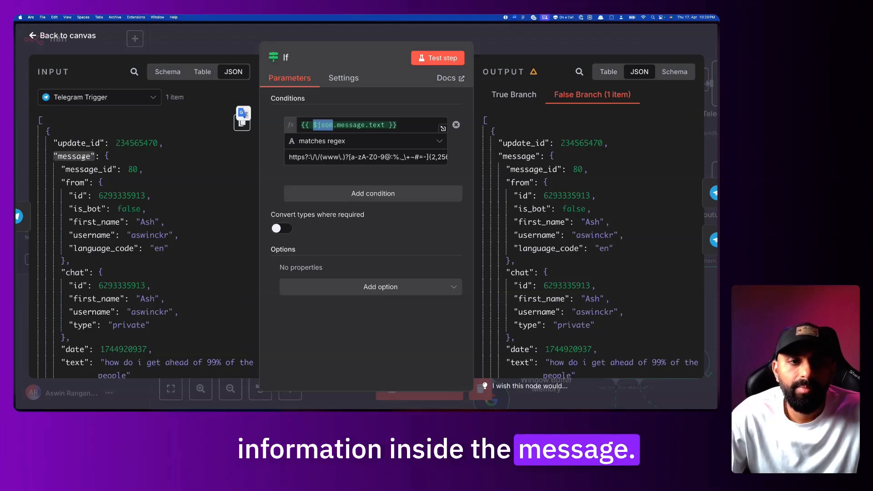
Compare outputs: the True Branch is empty while the question went to the False Branch
scroll(84, 160, "down", 3)
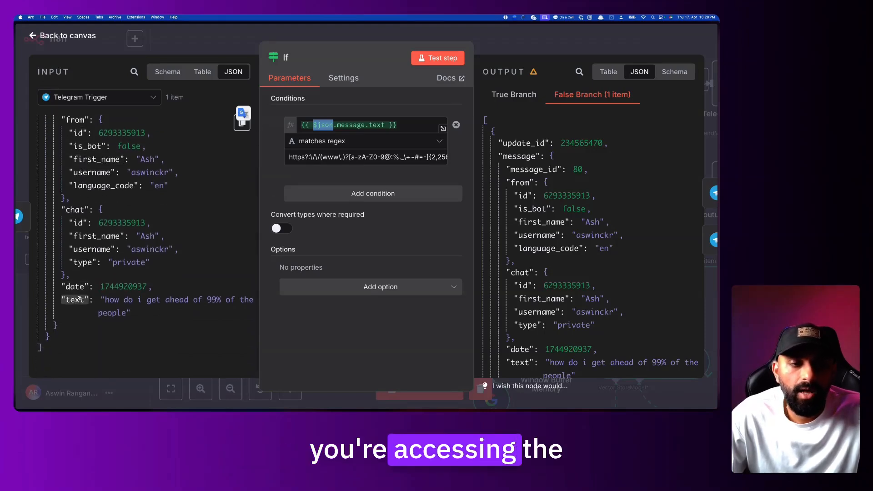
scroll(83, 298, "up", 3)
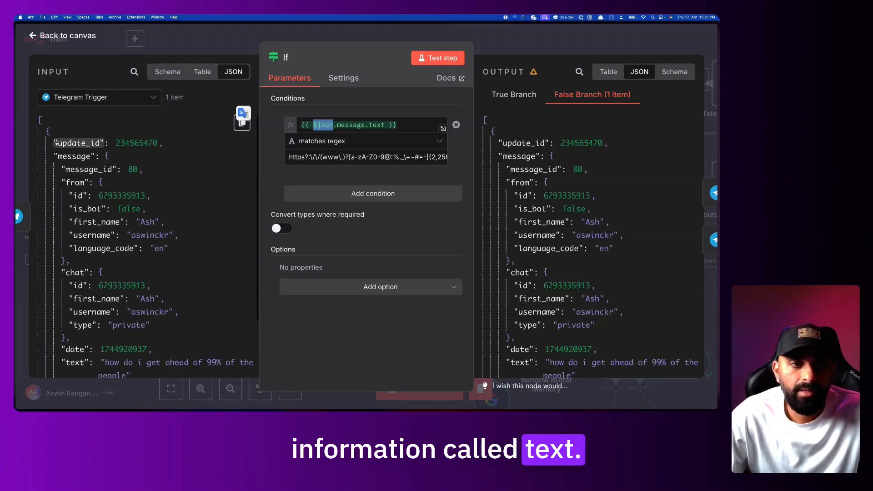
scroll(53, 232, "down", 3)
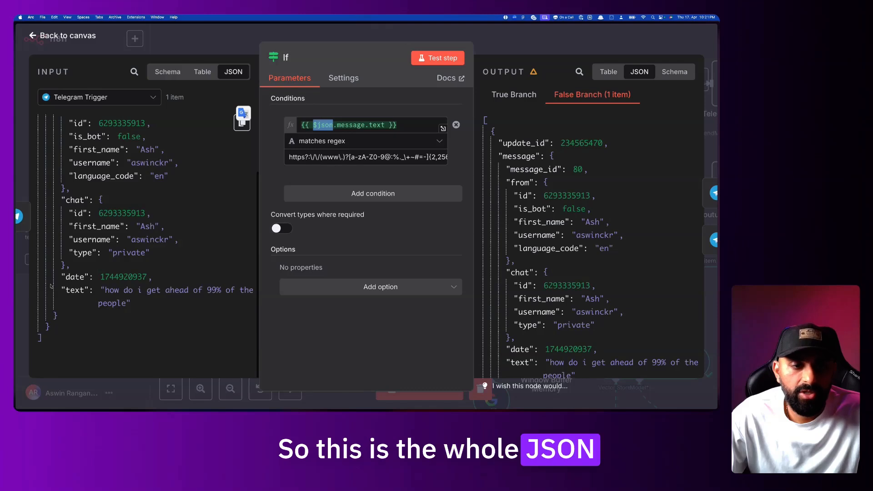
scroll(80, 177, "up", 3)
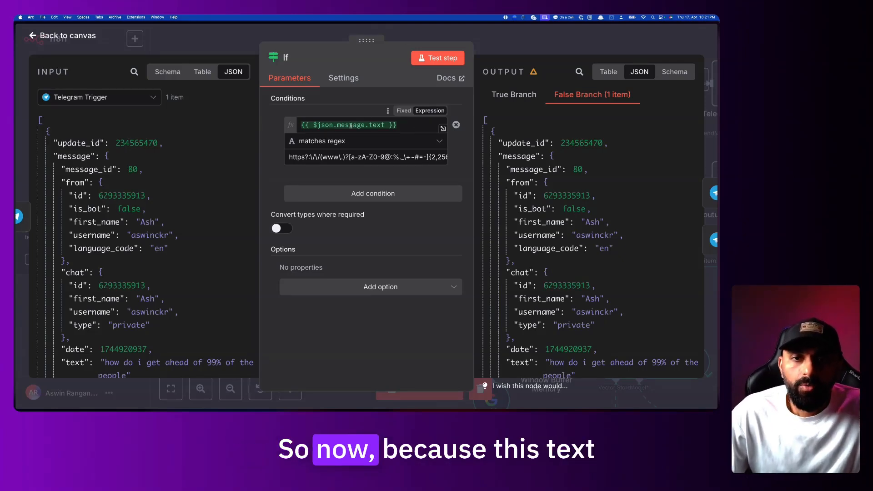
scroll(117, 291, "down", 3)
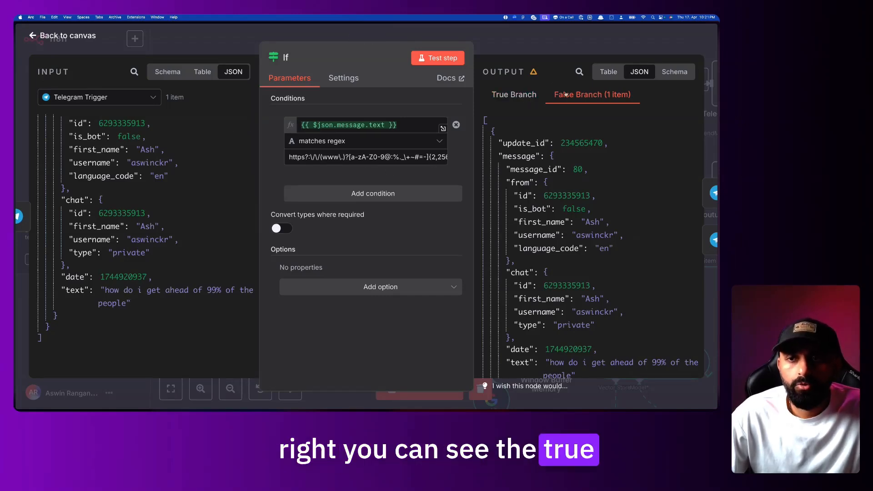
left_click(535, 97)
left_click_drag(536, 240, 642, 240)
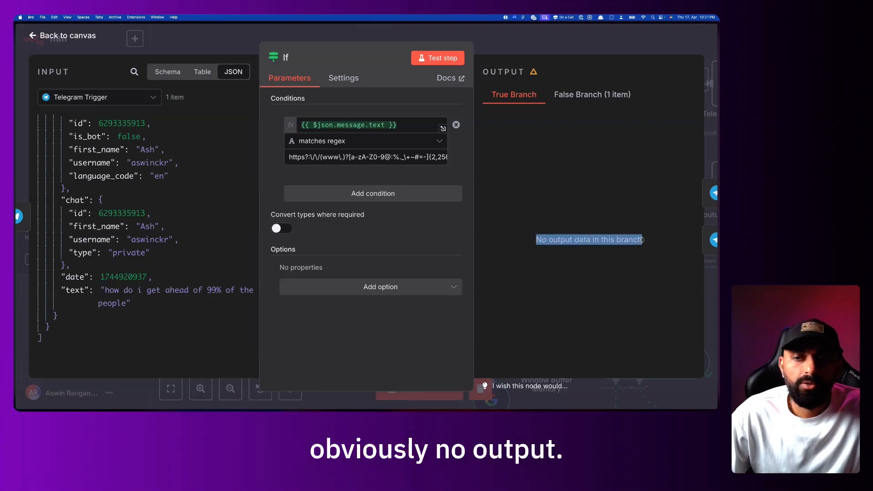
left_click(592, 98)
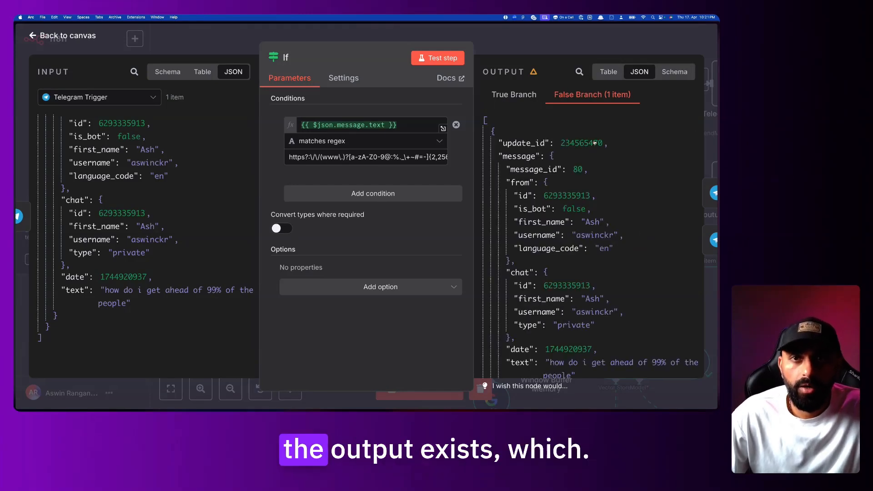
Review the False Branch output and close the If node editor
scroll(585, 250, "down", 3)
scroll(586, 250, "up", 3)
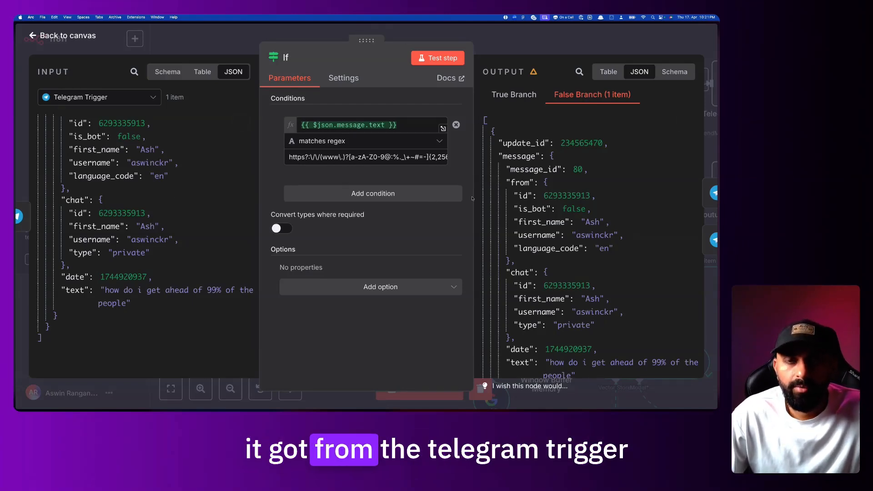
scroll(554, 261, "down", 3)
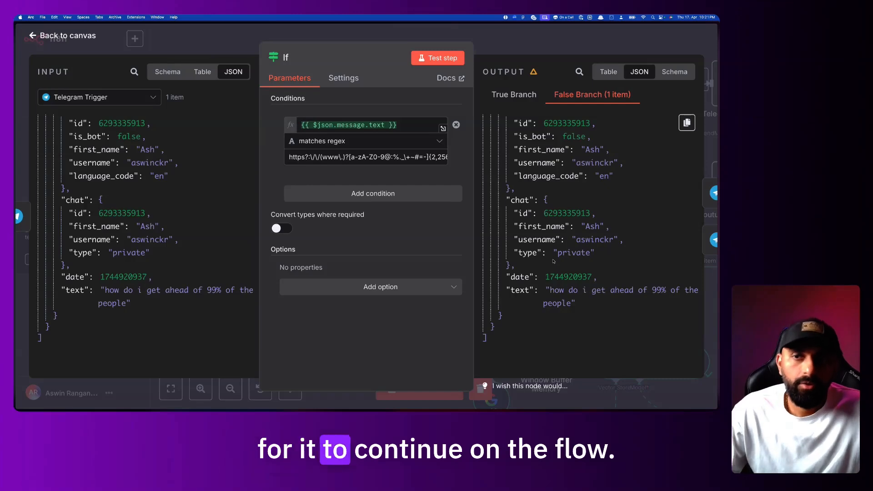
key("Escape")
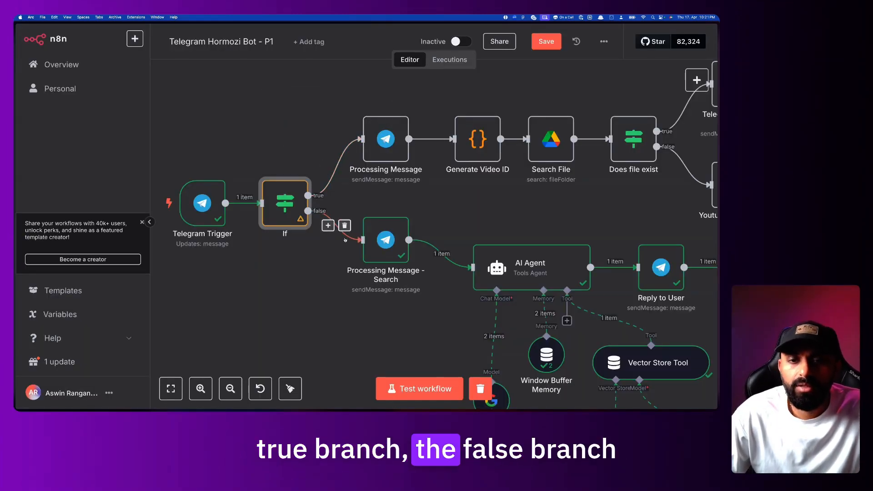
Pan over to the If node and open its matches-regex condition settings
scroll(366, 244, "right", 2)
scroll(366, 244, "down", 1)
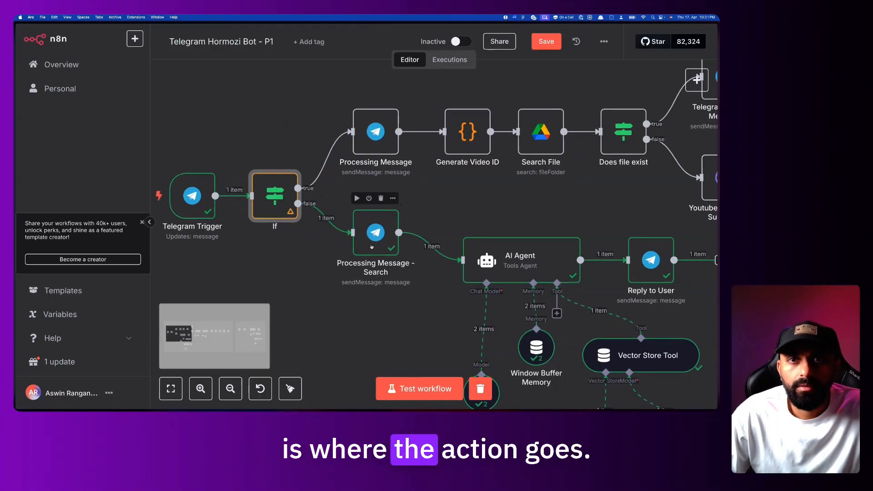
scroll(372, 246, "down", 2)
scroll(372, 247, "right", 2)
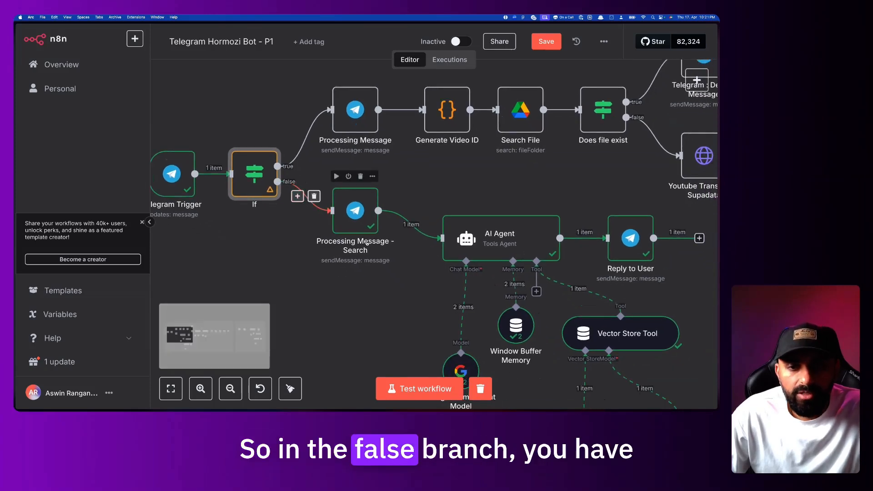
scroll(368, 244, "up", 2)
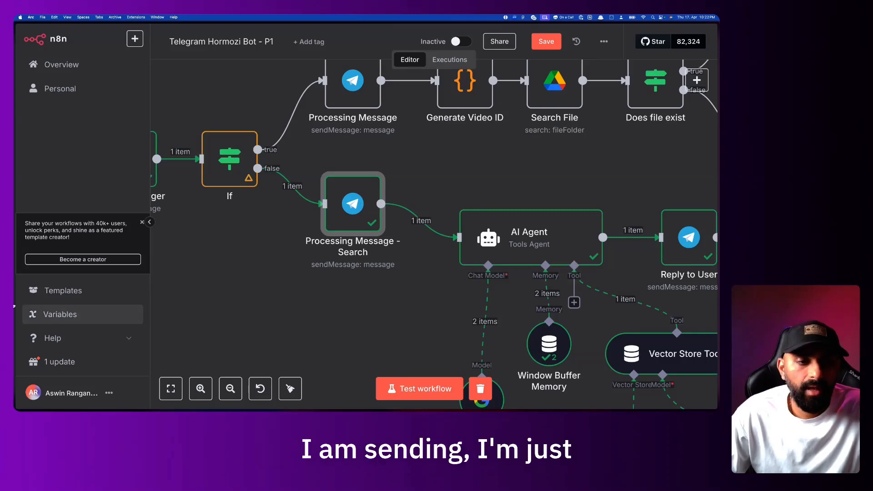
double_click(229, 158)
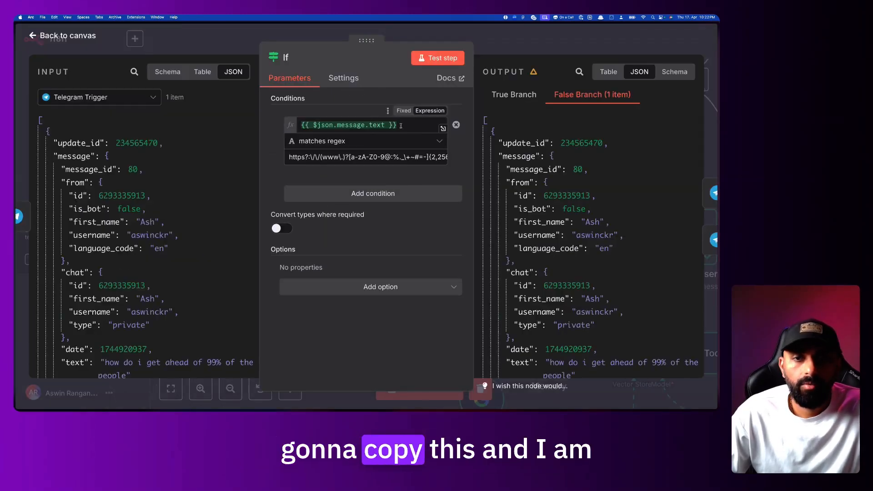
Copy the {{ $json.message.text }} expression and add a Telegram 'Send a text message' node on the If false branch
left_click_drag(397, 125, 294, 126)
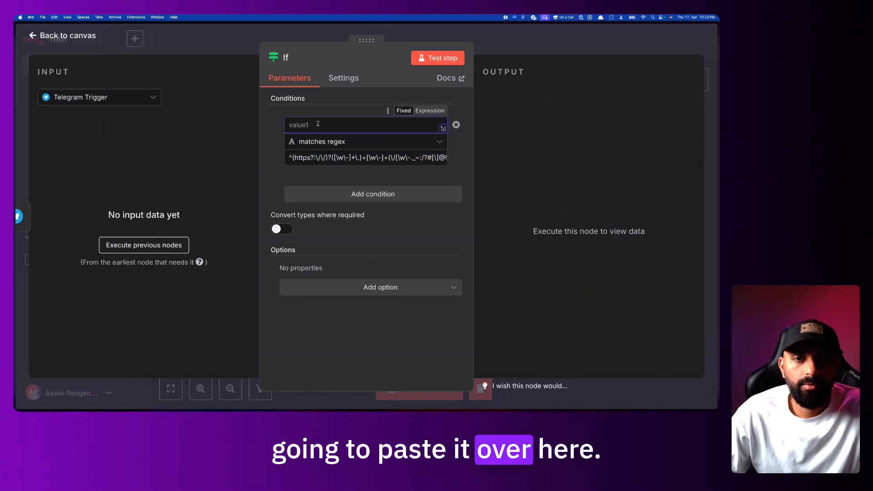
type("{{ $json.message.text }}")
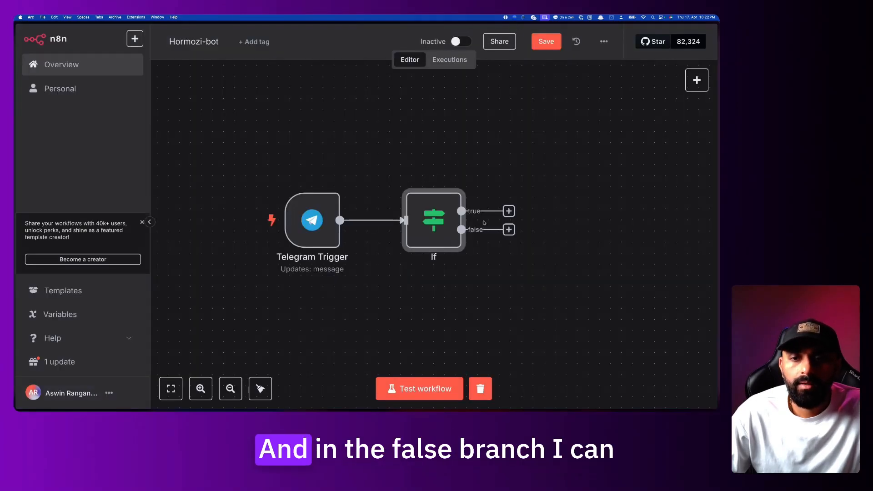
left_click(510, 230)
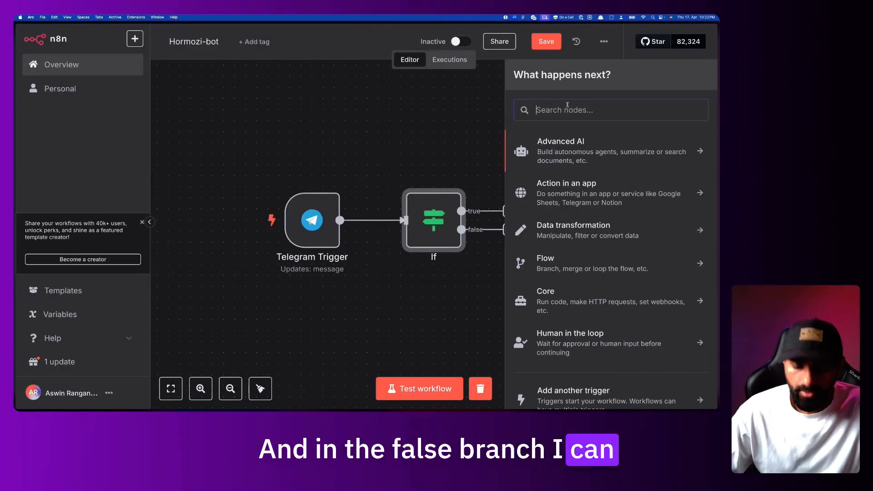
type("teleg")
left_click(564, 143)
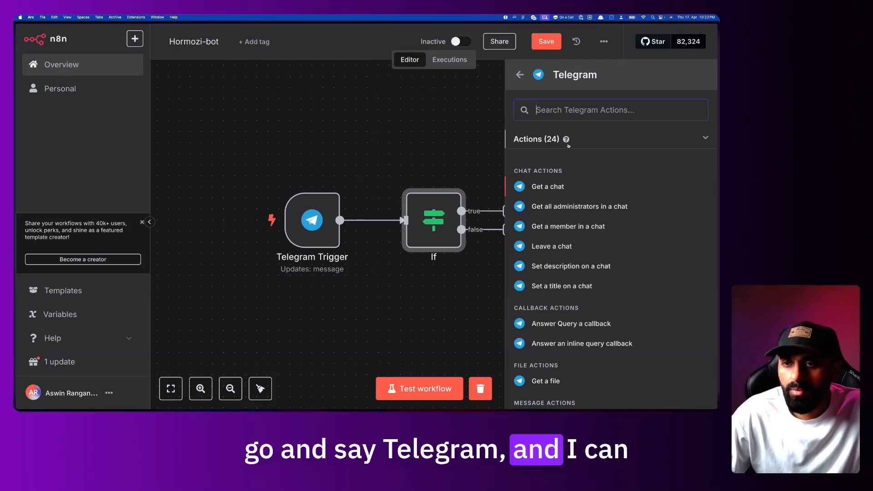
scroll(549, 272, "down", 5)
left_click(592, 342)
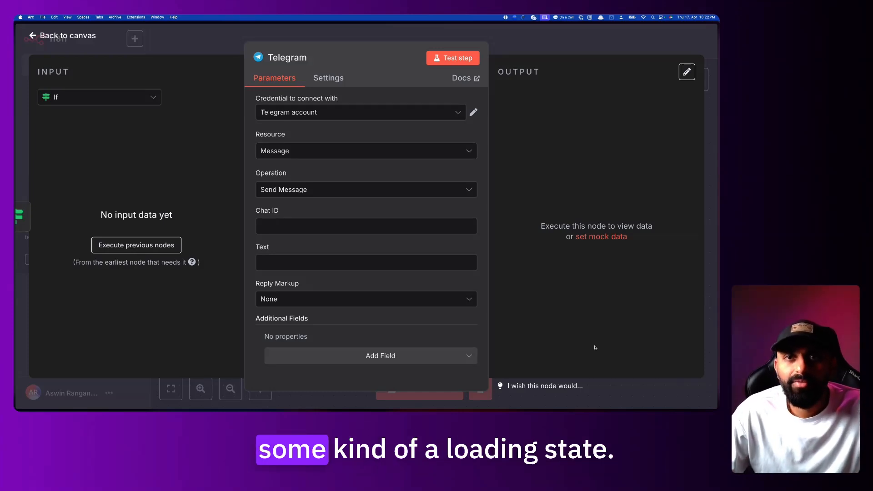
Keep the Telegram account credential, Message resource, Send Message operation and None reply markup, then return to the original bot
left_click(315, 117)
left_click(354, 101)
left_click(285, 154)
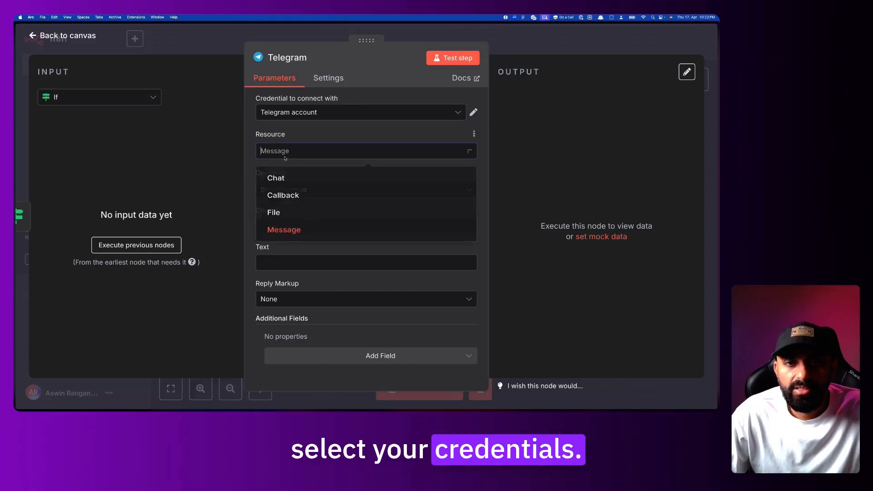
left_click(307, 132)
left_click(307, 190)
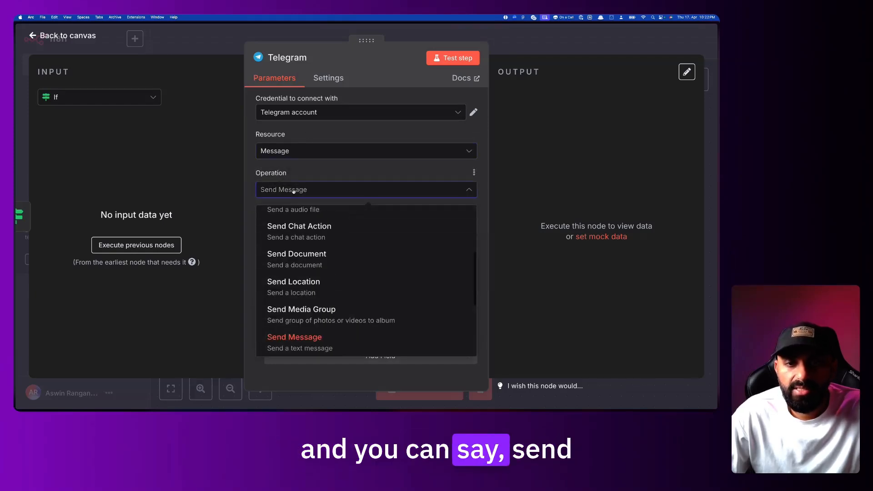
left_click(306, 177)
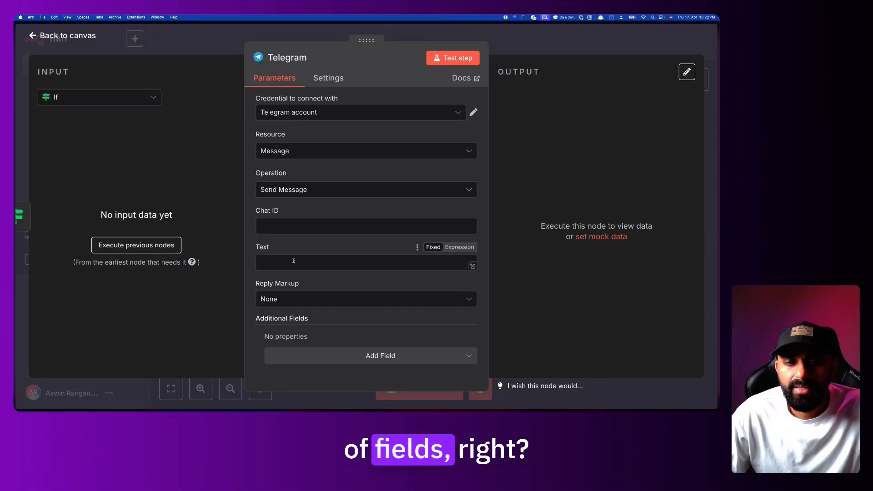
left_click(304, 304)
left_click(305, 304)
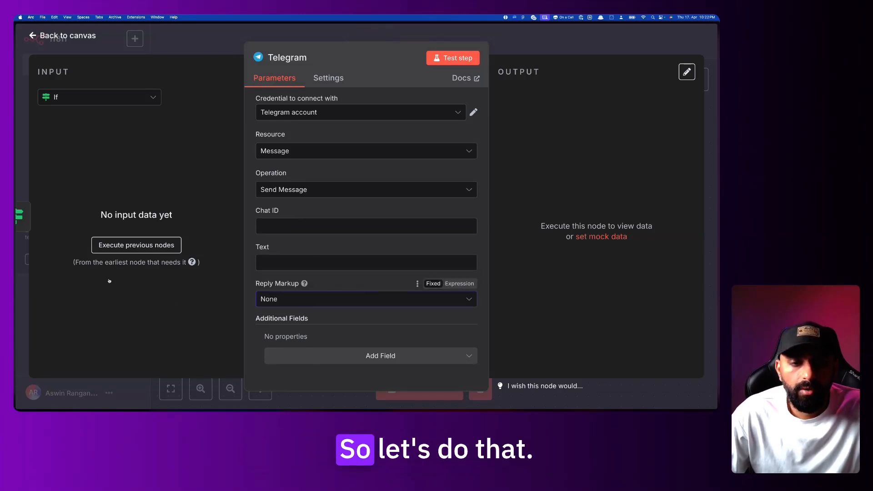
mouse_move(16, 286)
left_click(50, 263)
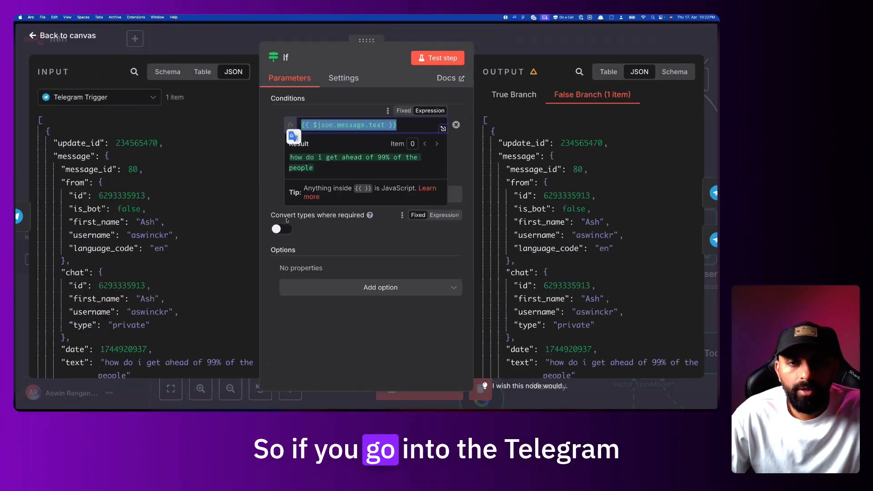
Open the Processing Message - Search node and confirm Message resource with Send Message operation
left_click(482, 35)
scroll(485, 149, "right", 1)
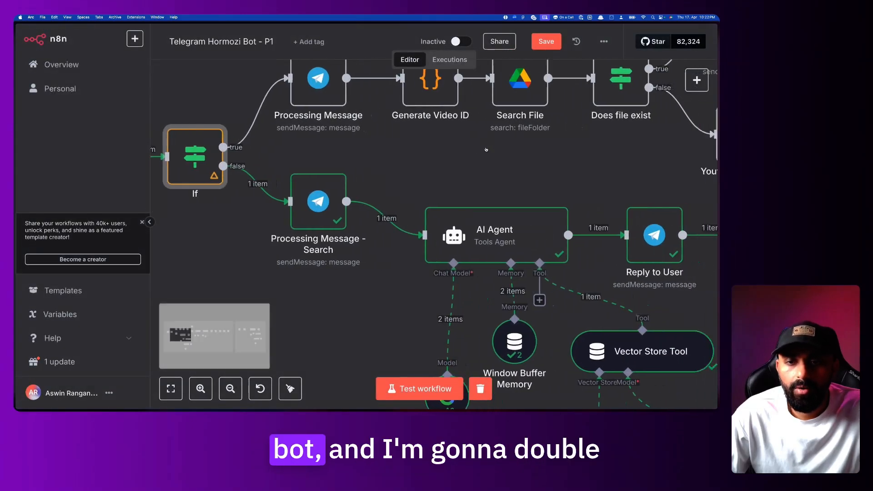
double_click(307, 199)
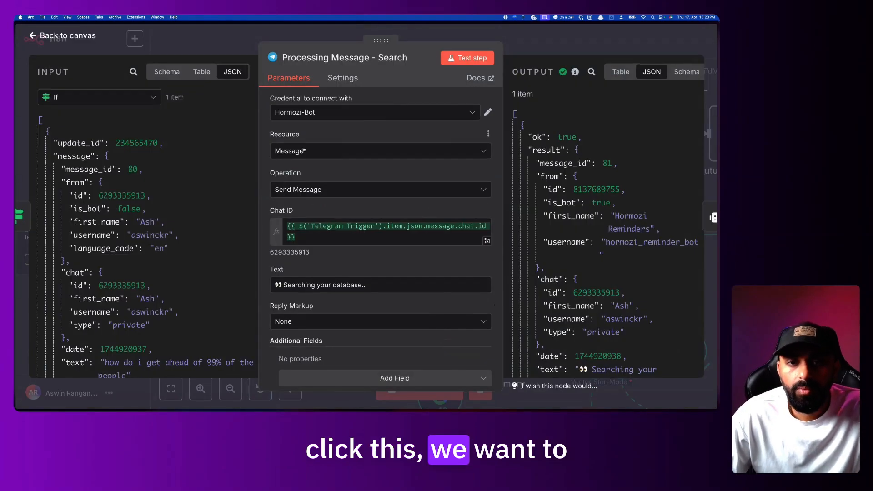
left_click(289, 151)
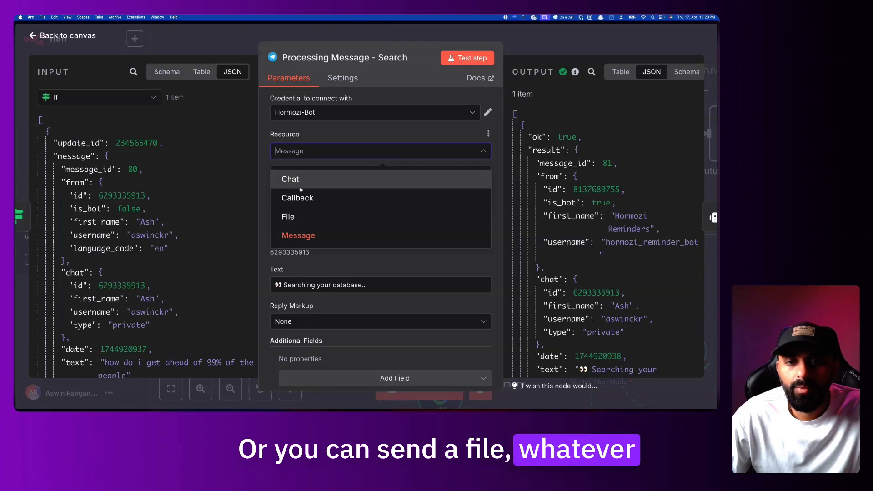
scroll(341, 143, "down", 1)
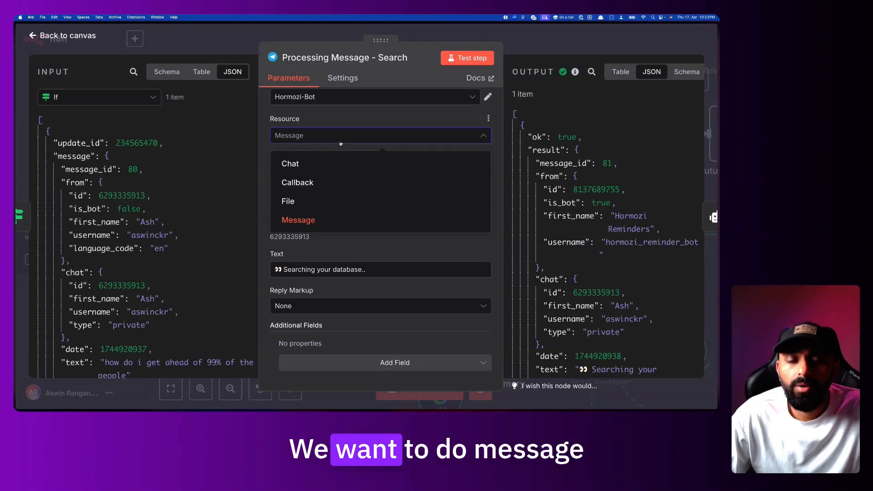
left_click(298, 220)
left_click(377, 174)
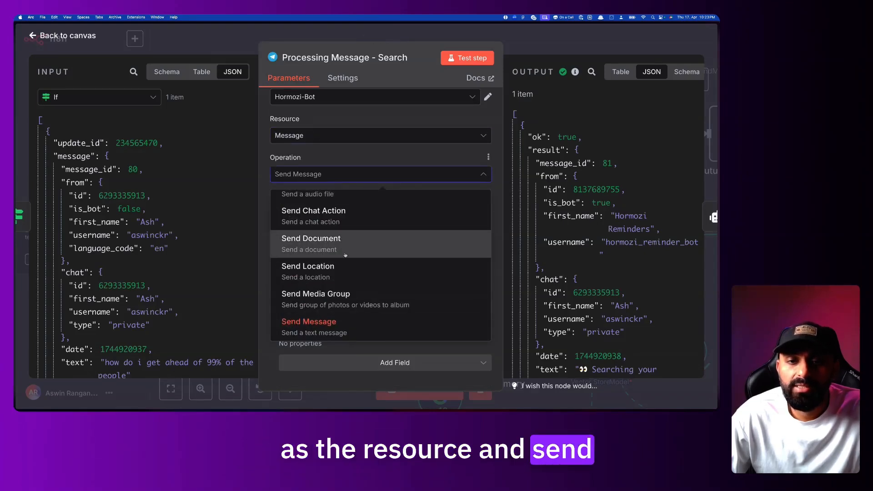
scroll(345, 255, "up", 5)
left_click(364, 157)
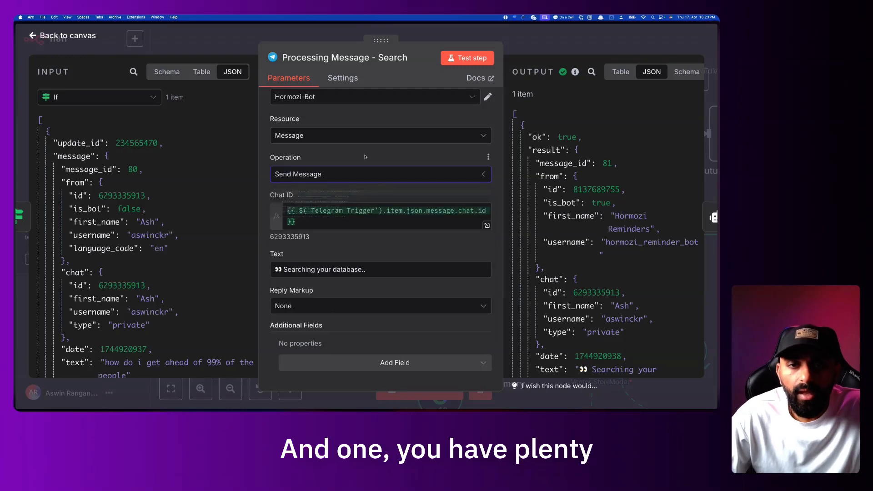
left_click(366, 175)
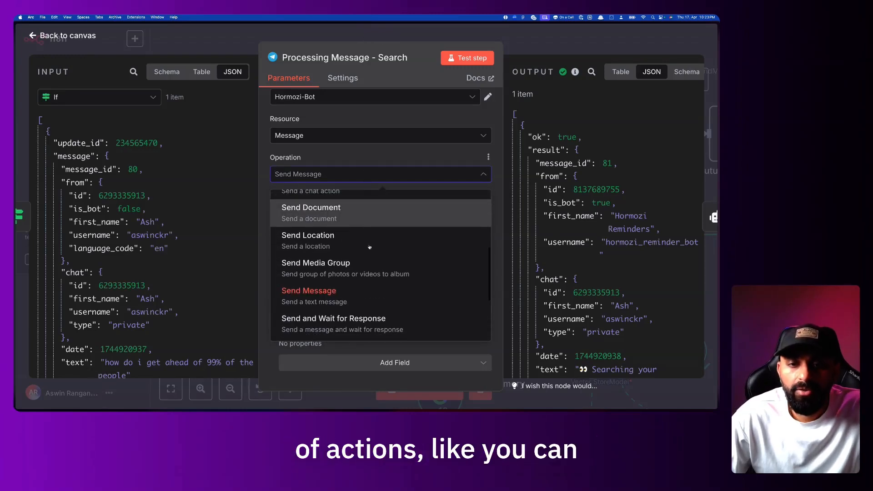
scroll(369, 247, "down", 5)
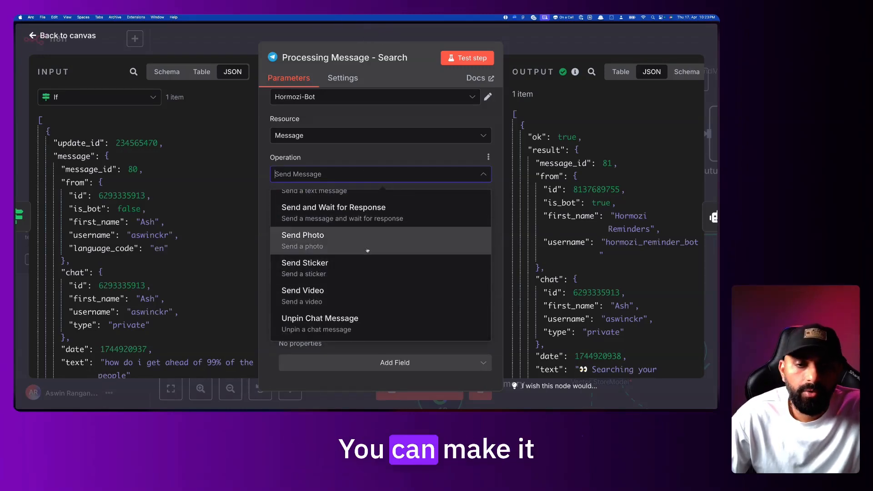
left_click(373, 152)
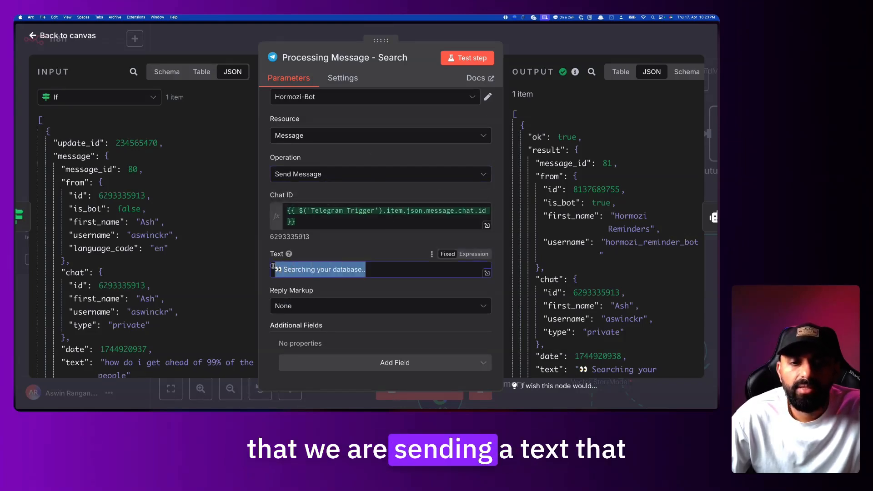
Compare with the Telegram chat, keep None reply markup, and add the Append n8n Attribution field
left_click(320, 254)
key("super+Tab")
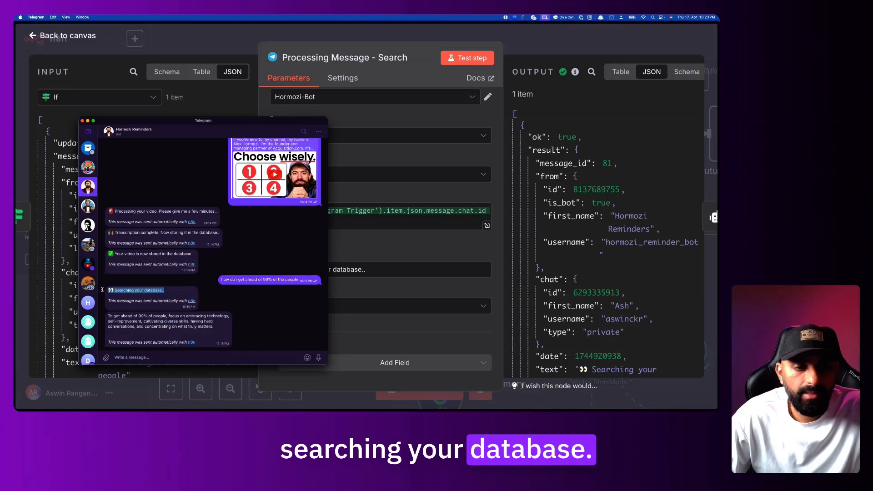
left_click(394, 242)
left_click(343, 301)
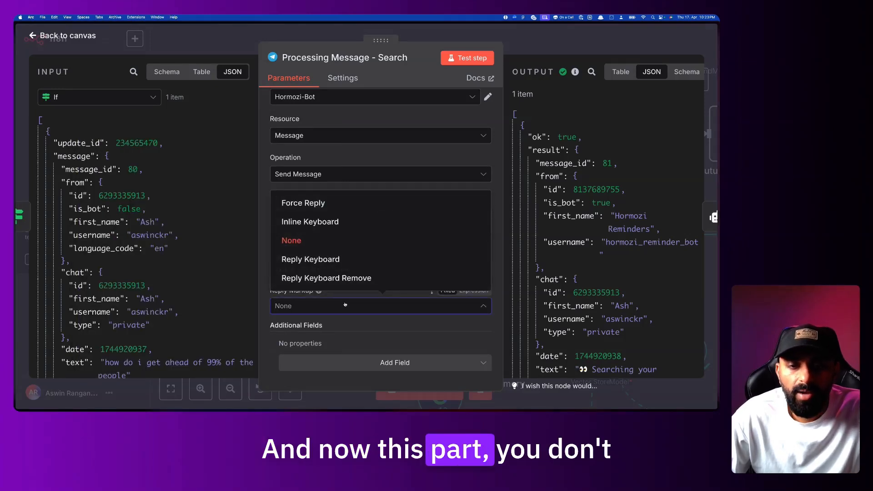
left_click(265, 302)
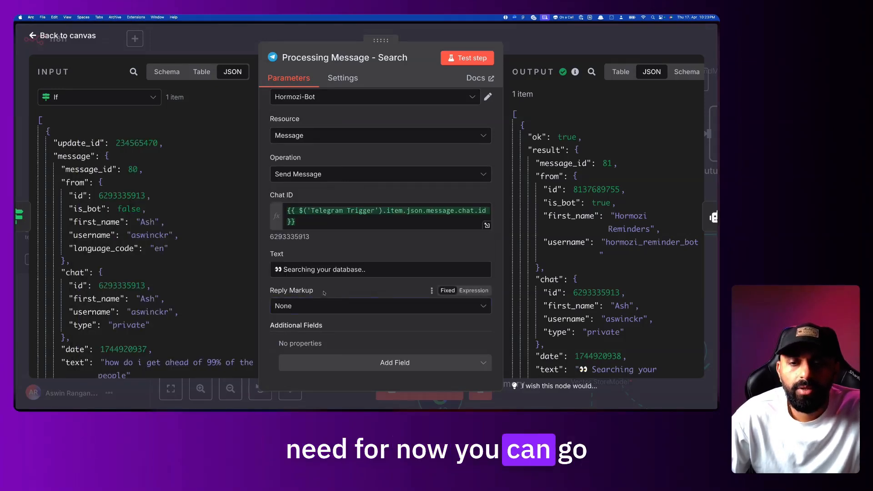
mouse_move(319, 291)
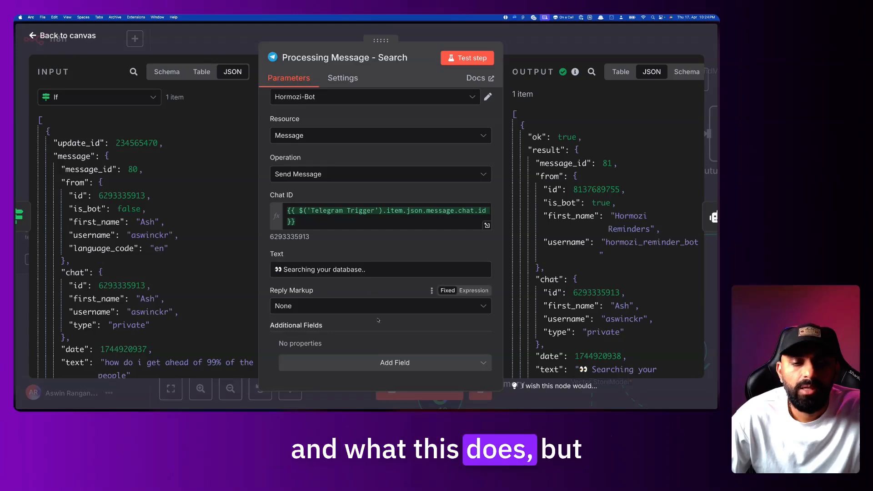
left_click(387, 363)
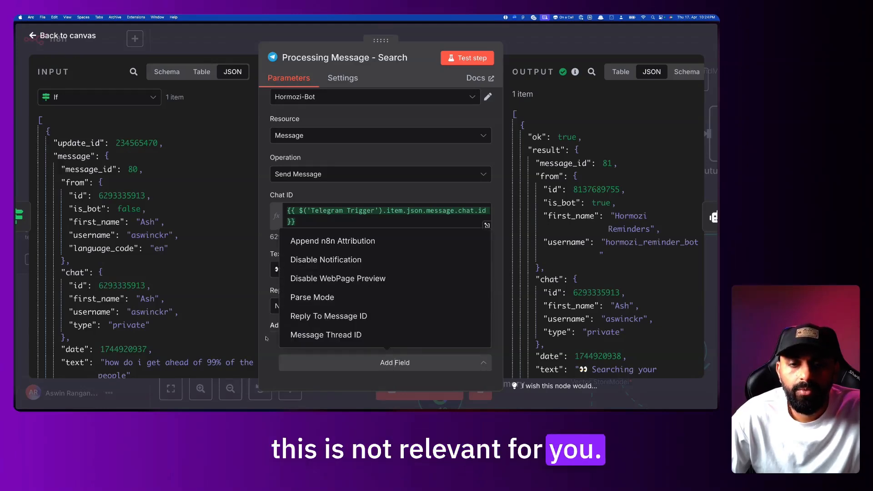
left_click(333, 241)
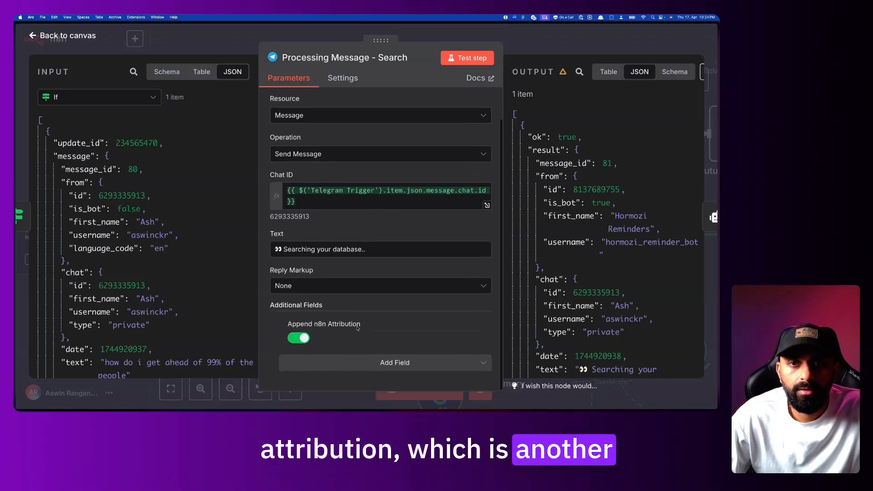
Switch off Append n8n Attribution after checking the attribution line in the Telegram chat
left_click(303, 339)
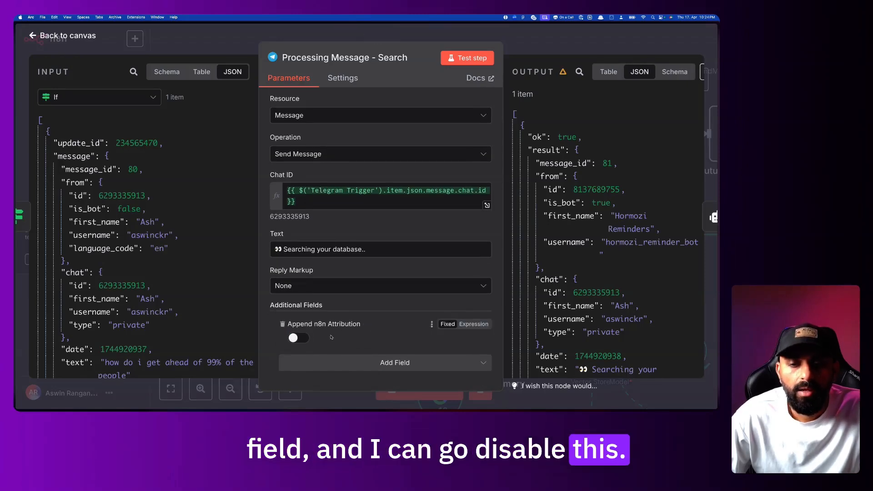
key("super+Tab")
left_click_drag(108, 300, 183, 301)
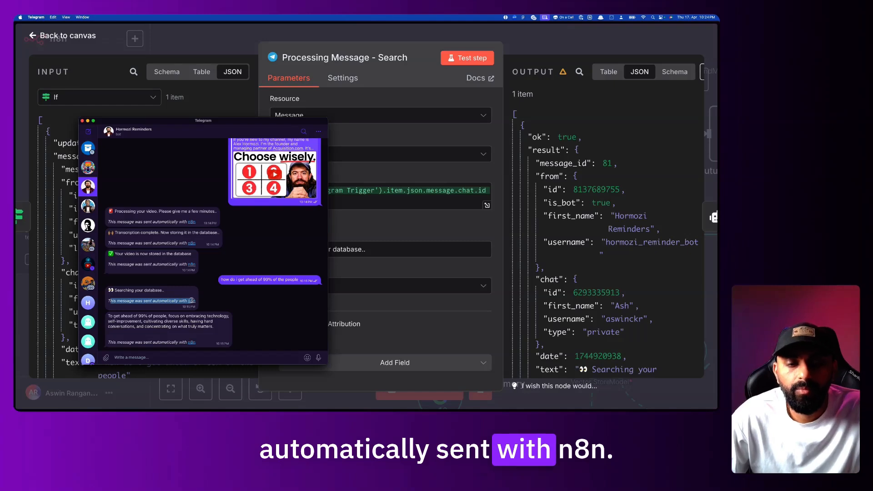
left_click(368, 305)
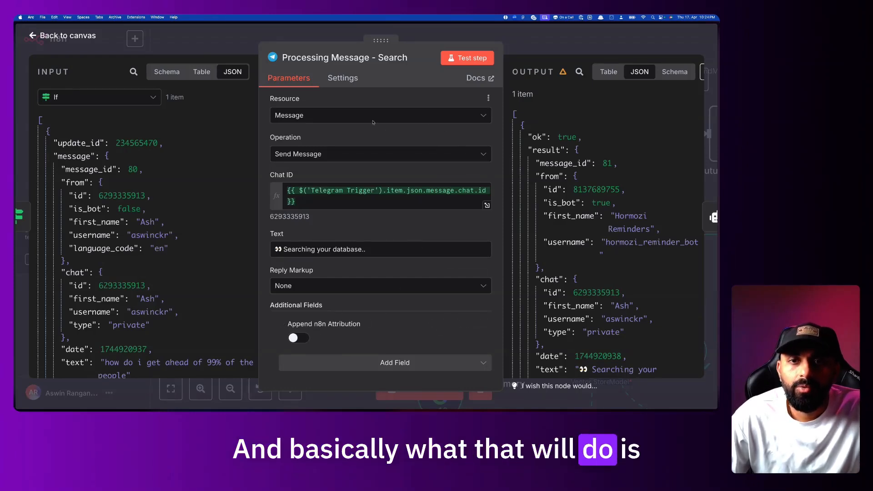
Show the node's output as a table and review the 'Searching your database..' result fields
scroll(520, 136, "down", 5)
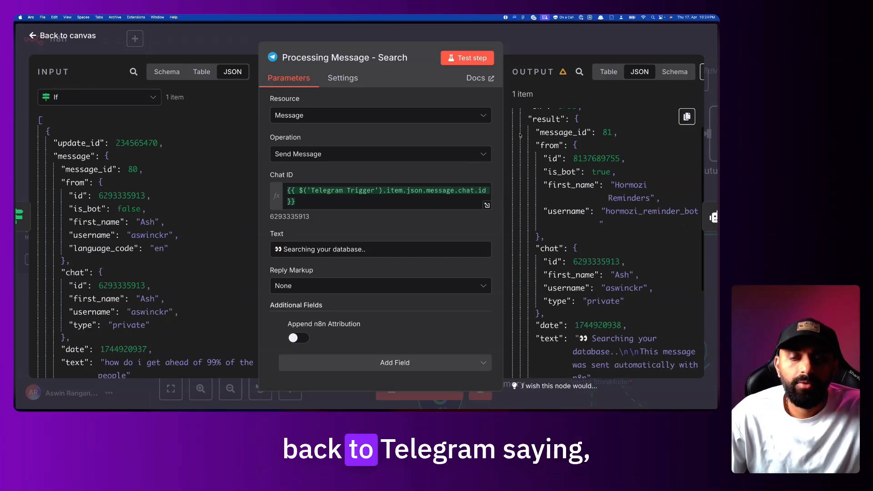
left_click_drag(592, 239, 619, 253)
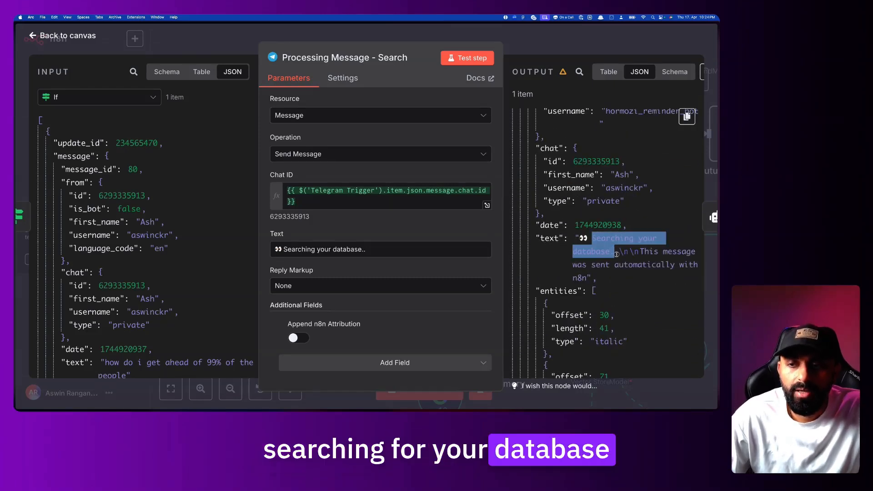
left_click(597, 199)
left_click(608, 71)
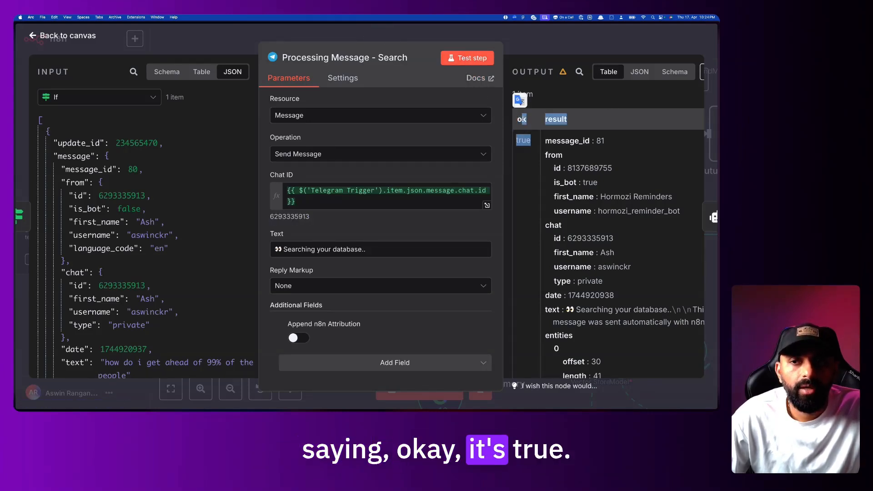
scroll(589, 150, "down", 5)
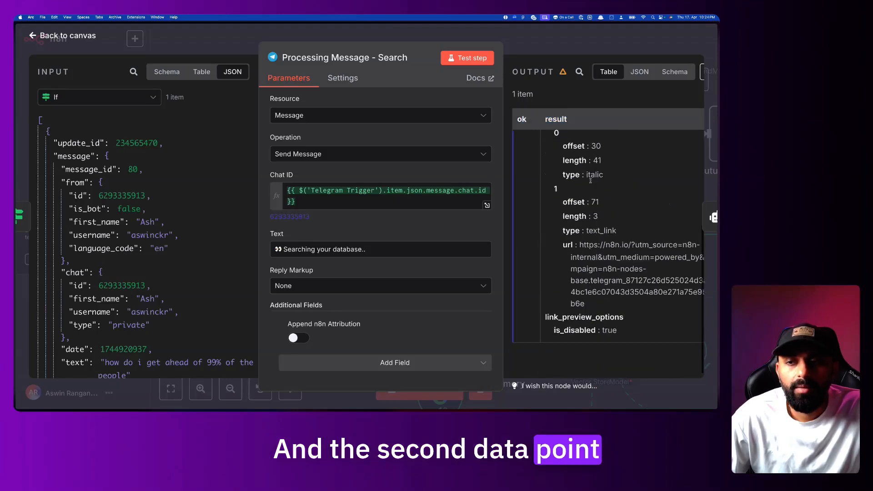
scroll(590, 182, "up", 5)
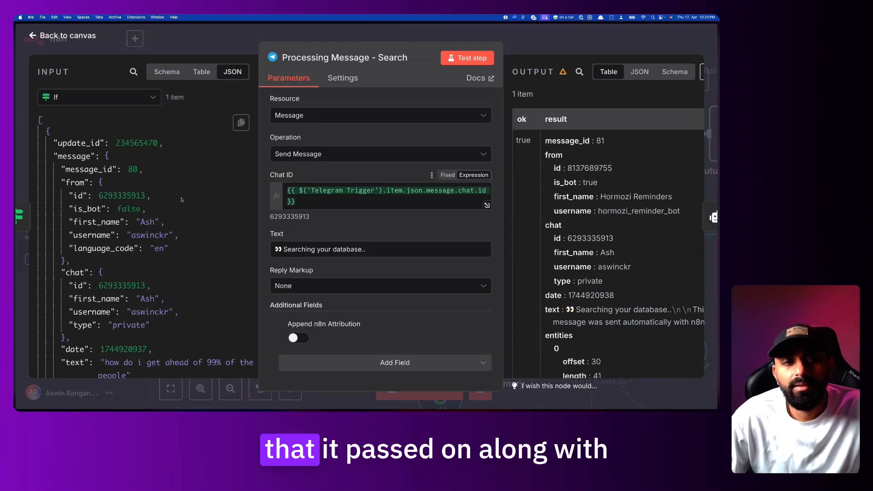
scroll(635, 239, "down", 5)
scroll(559, 191, "up", 2)
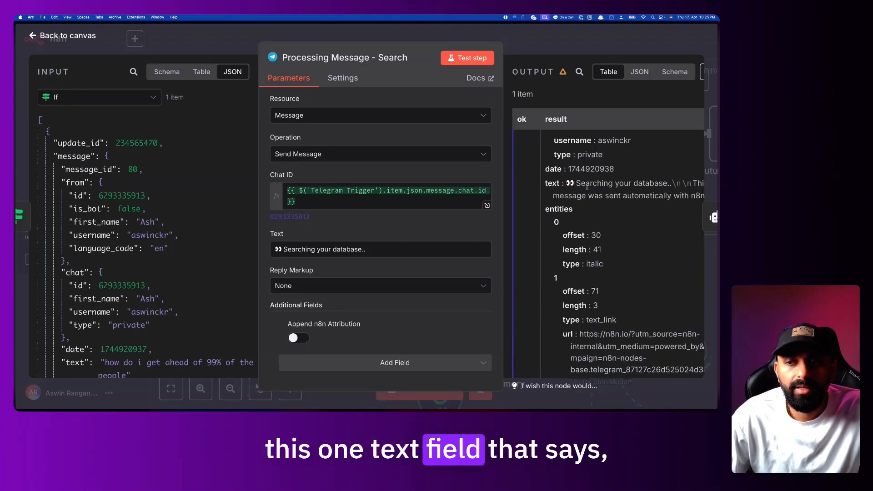
Go to the Hormozi-bot workflow and close its Telegram node, keeping None reply markup
key("Escape")
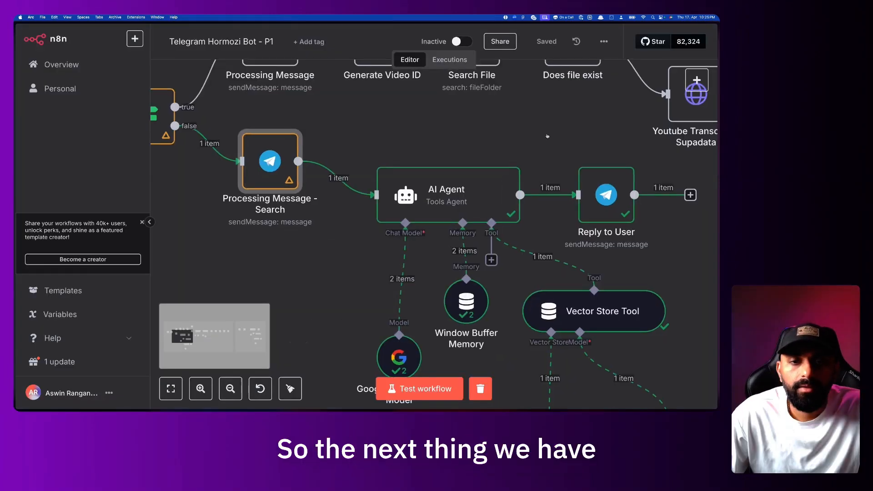
scroll(426, 180, "down", 2)
scroll(426, 180, "right", 2)
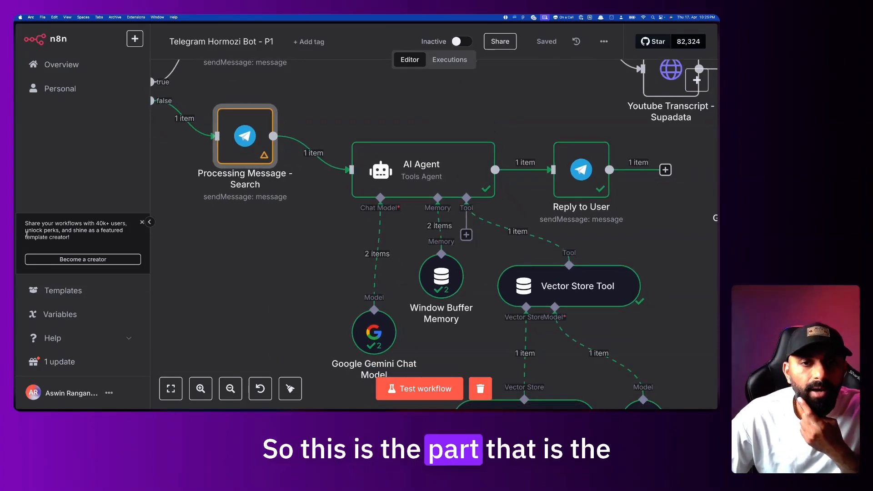
mouse_move(15, 255)
left_click(58, 275)
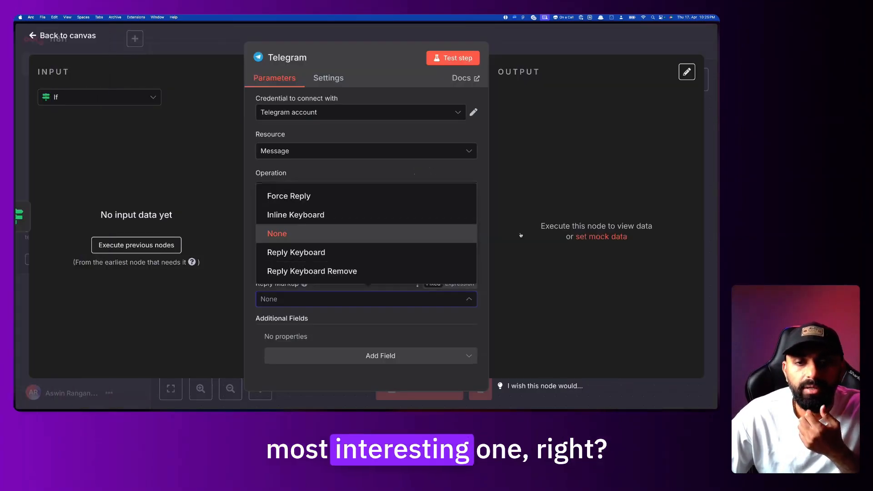
left_click(555, 230)
left_click(572, 47)
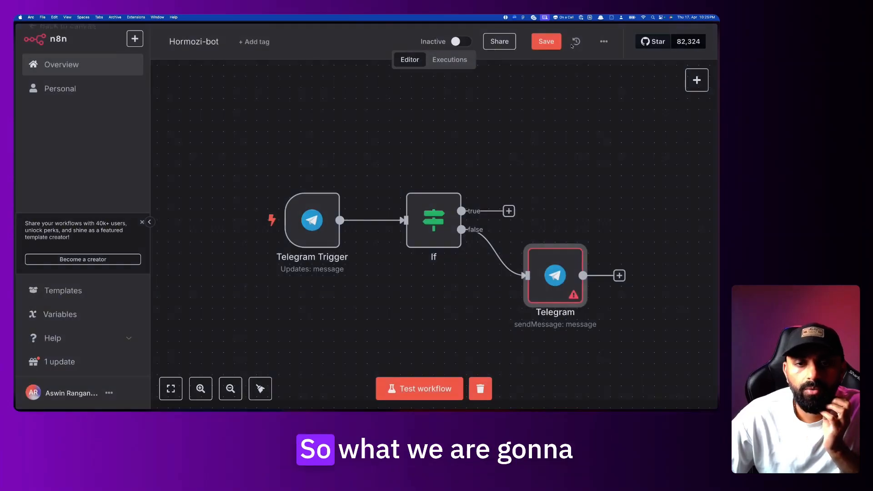
Add an AI Agent after the Telegram node with Source for Prompt set to Define below
scroll(545, 252, "right", 3)
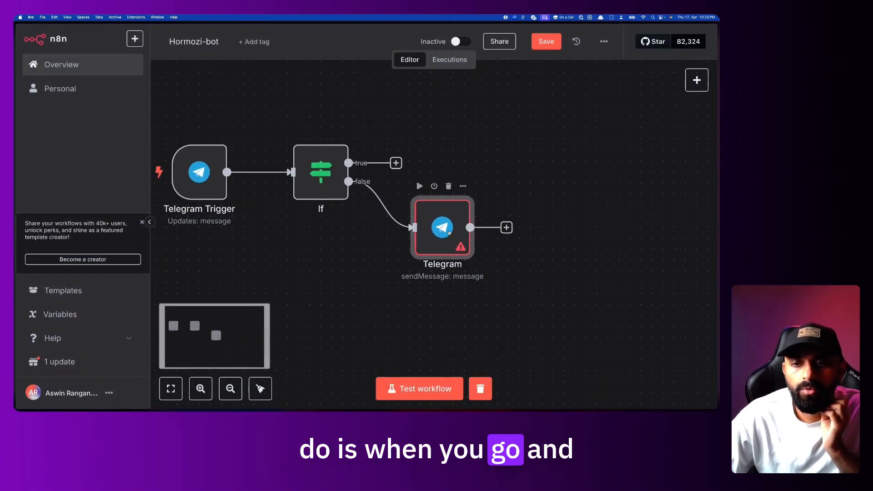
left_click(505, 228)
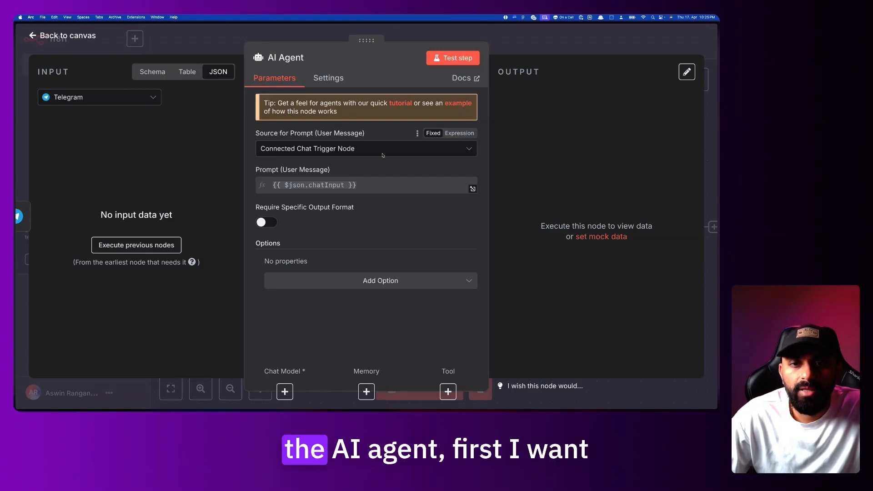
left_click(400, 149)
left_click(372, 224)
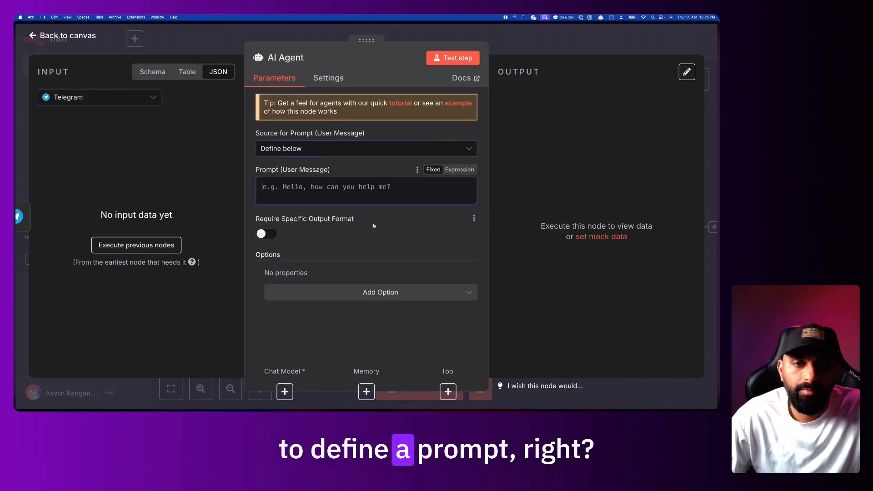
Back in the P1 workflow, open the AI Agent and confirm its Tools Agent type
mouse_move(16, 264)
left_click(54, 264)
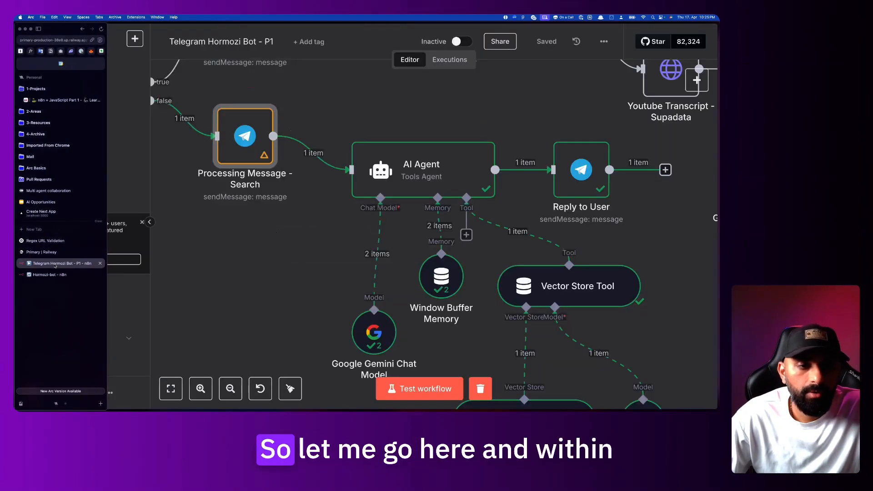
double_click(428, 168)
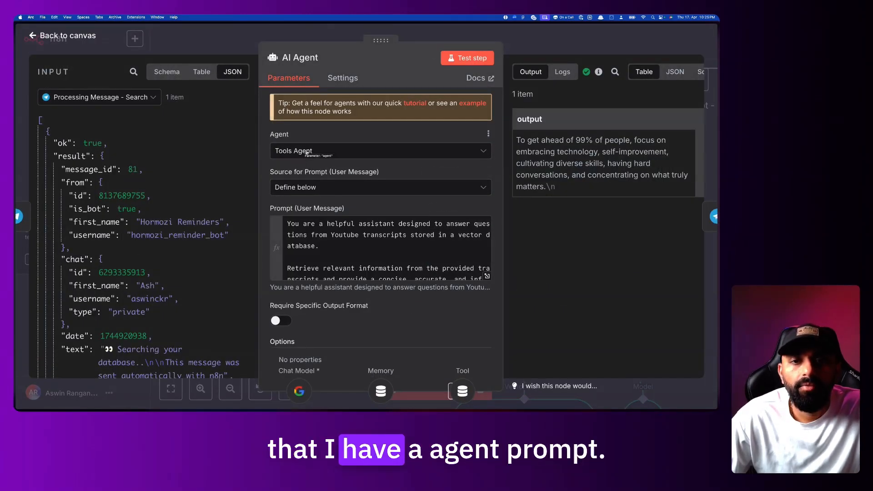
left_click(338, 153)
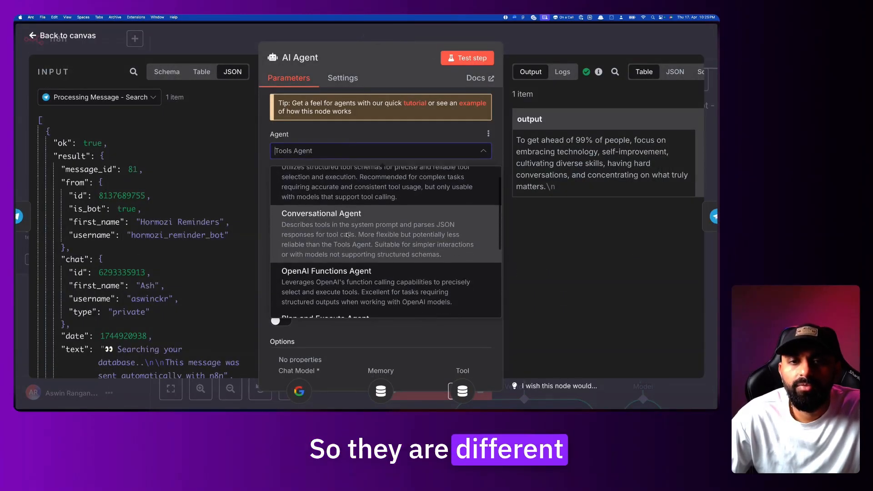
left_click(368, 135)
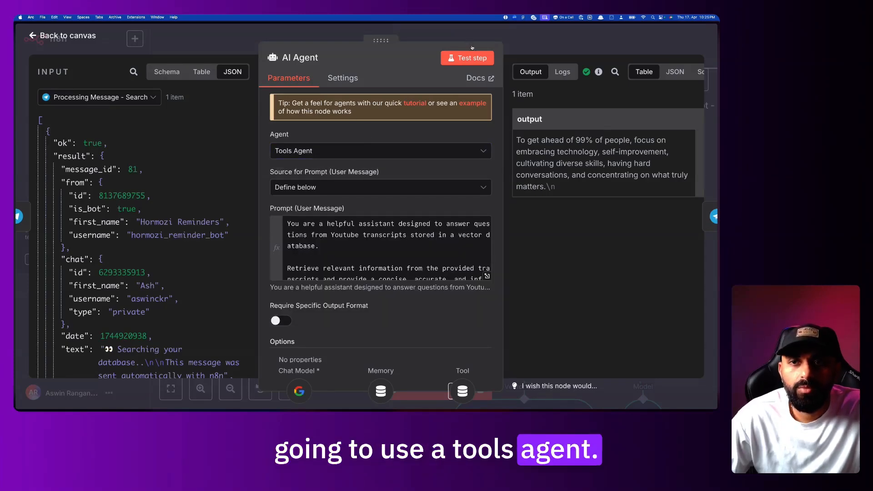
left_click(539, 43)
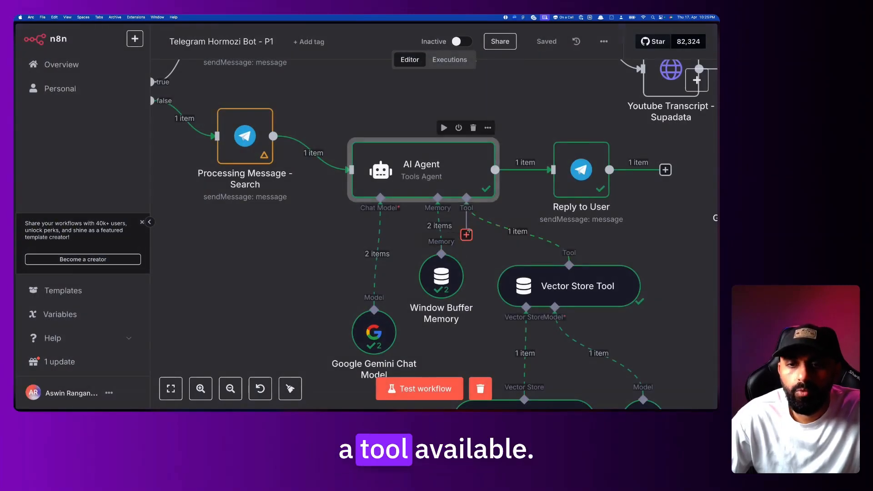
Reopen the AI Agent and browse the full agent type list, keeping Tools Agent
double_click(422, 173)
left_click(445, 150)
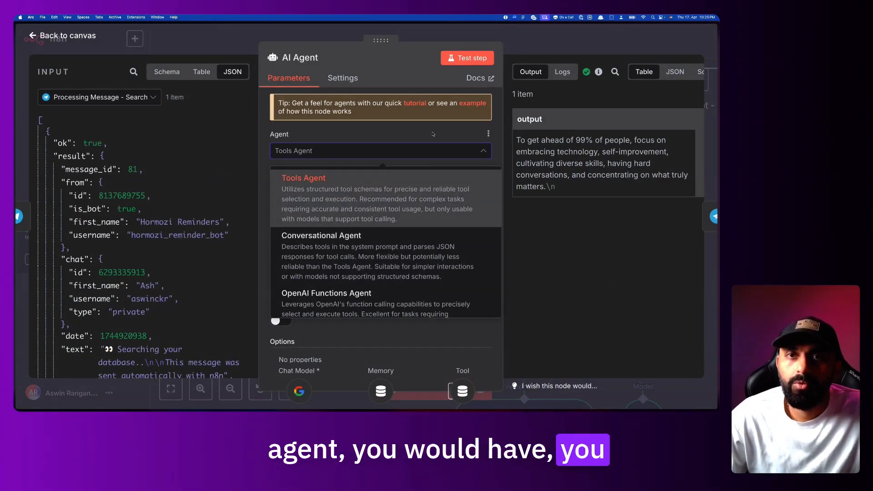
scroll(404, 232, "down", 6)
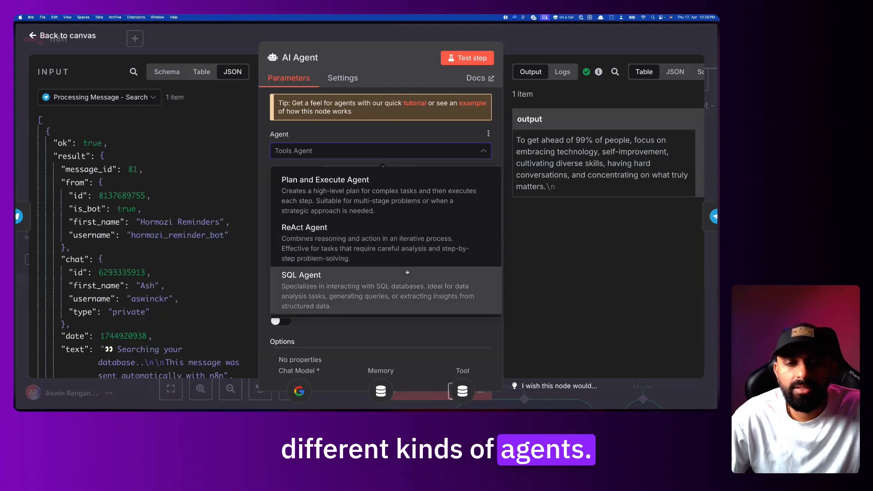
scroll(407, 272, "up", 6)
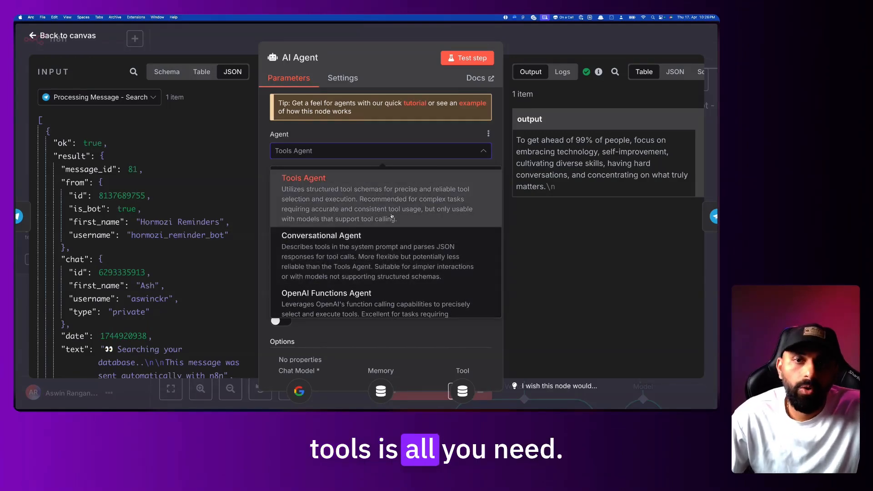
scroll(392, 217, "down", 6)
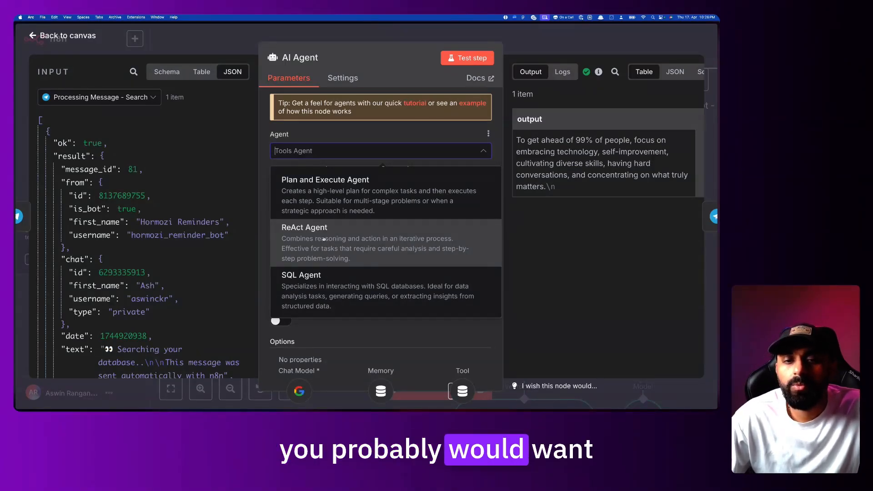
scroll(339, 239, "up", 2)
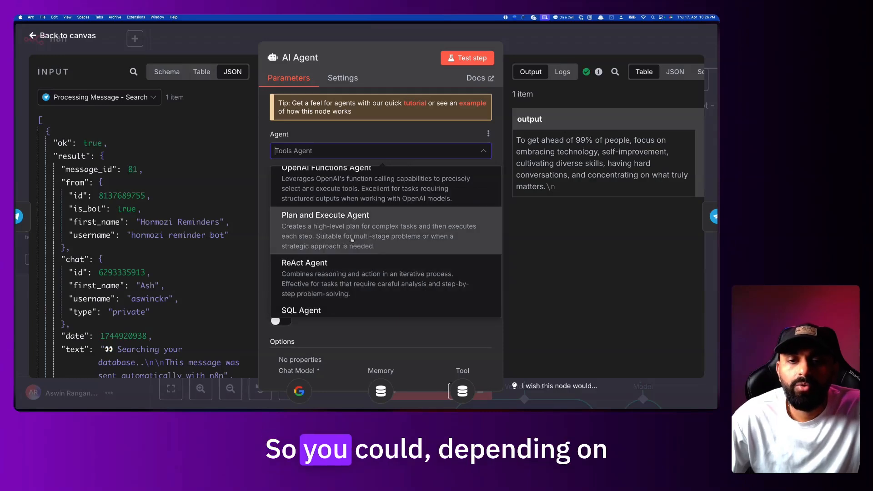
scroll(353, 239, "up", 1)
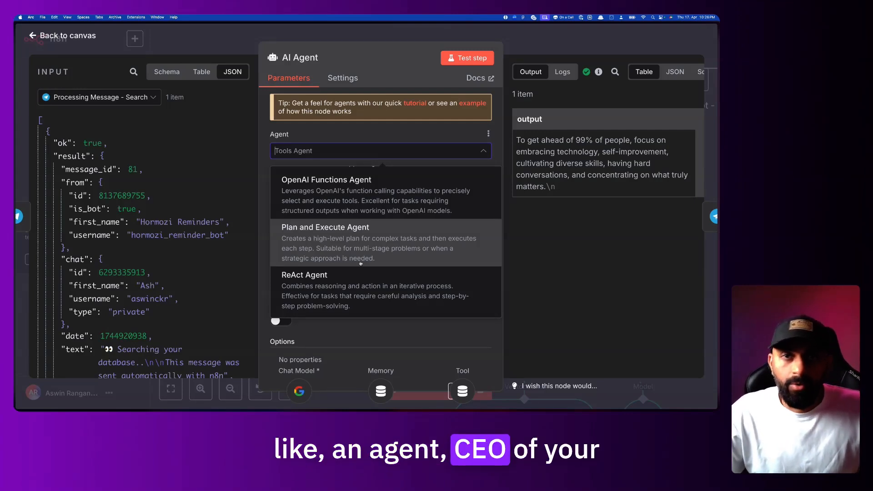
scroll(346, 250, "up", 1)
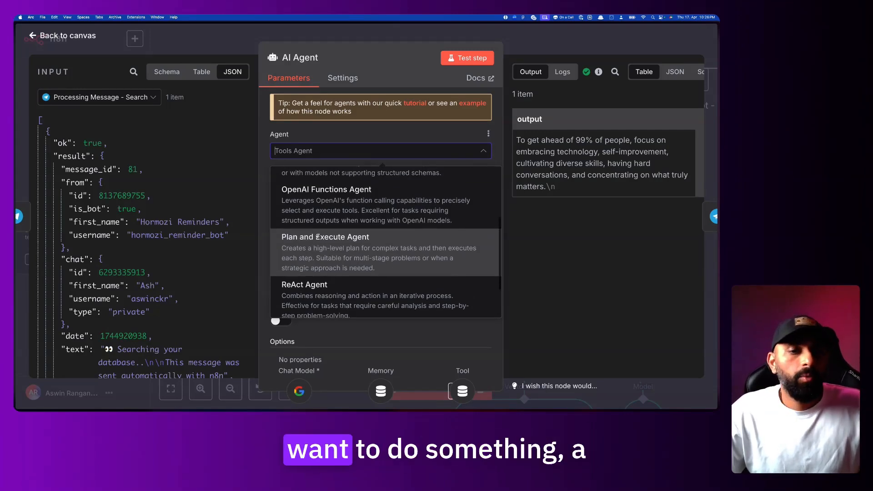
scroll(315, 266, "down", 1)
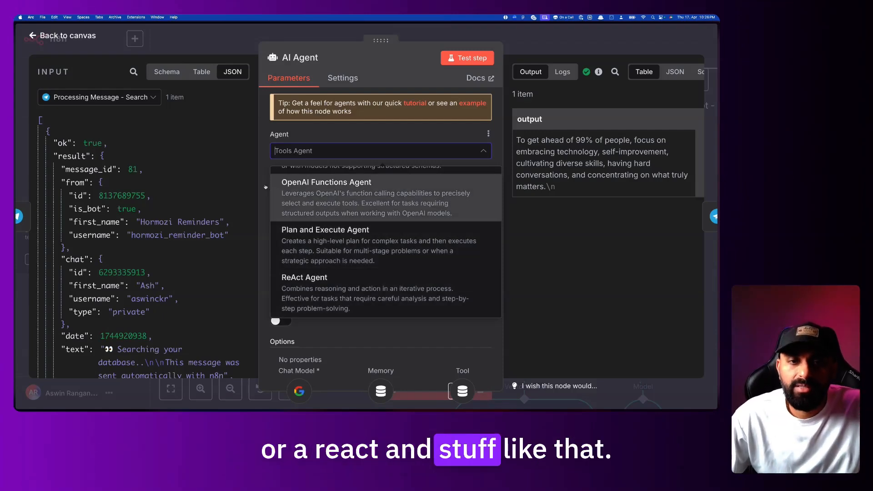
left_click(319, 151)
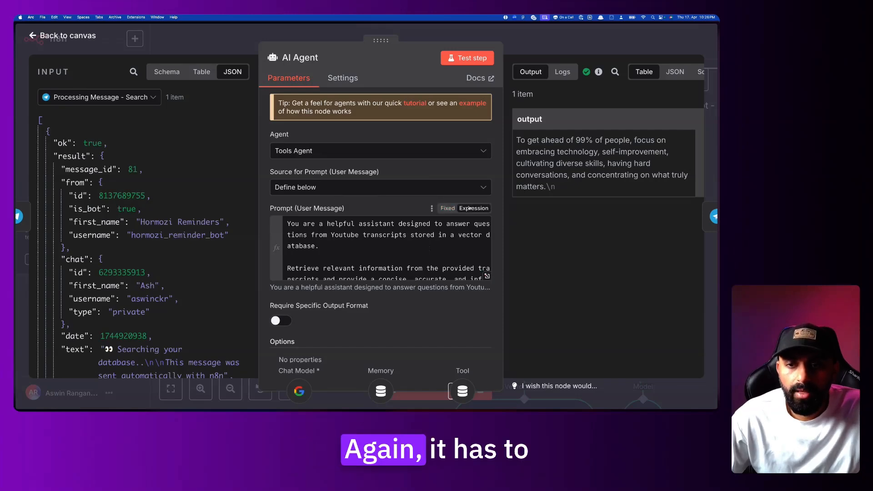
Open the AI Agent prompt in the expression editor and review its opening and vector database sentences
left_click(487, 276)
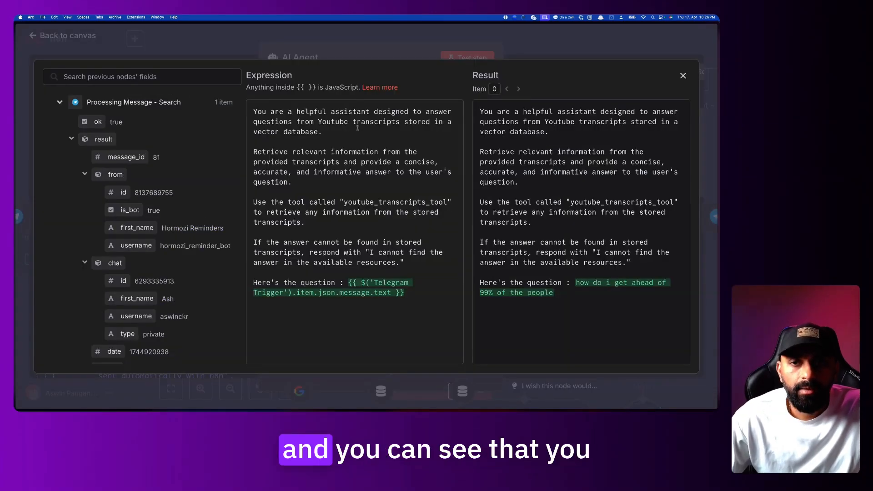
left_click_drag(253, 111, 295, 131)
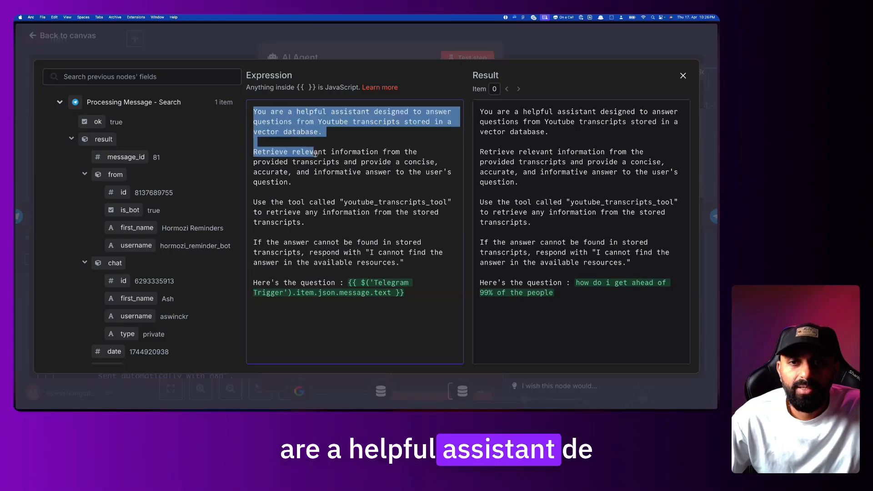
left_click(322, 132)
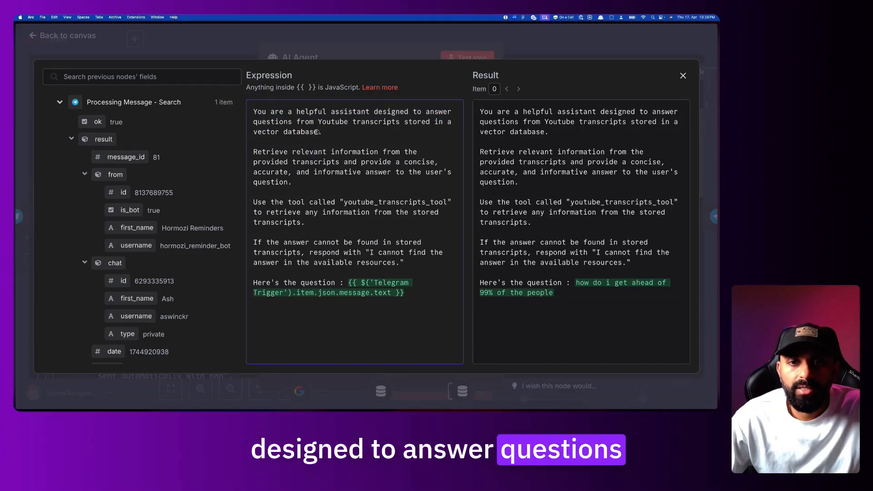
left_click_drag(322, 133, 271, 112)
left_click(350, 136)
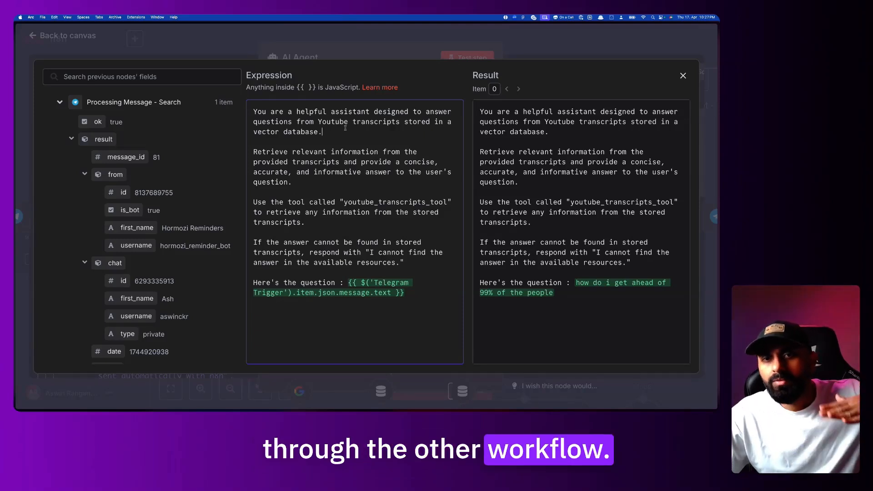
left_click_drag(346, 128, 272, 96)
left_click(319, 138)
left_click_drag(327, 135, 257, 111)
left_click(329, 137)
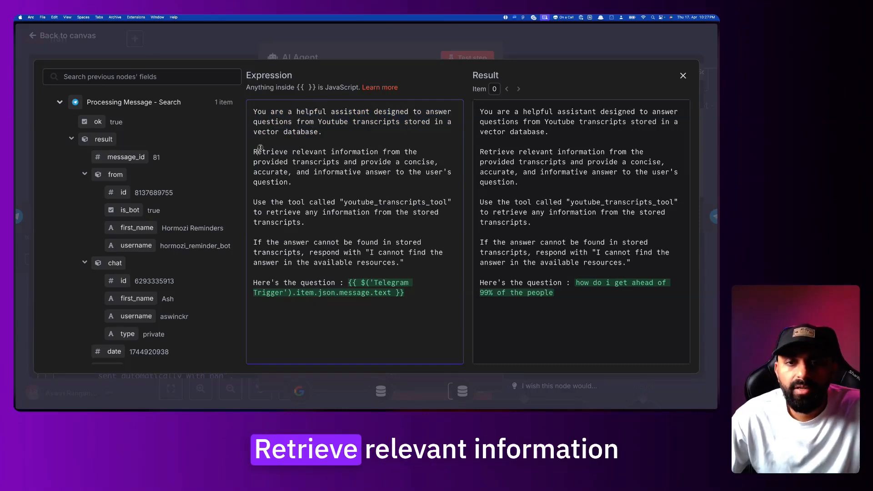
Review the 'Retrieve relevant information' paragraph and the youtube_transcripts_tool instruction
left_click_drag(258, 151, 329, 185)
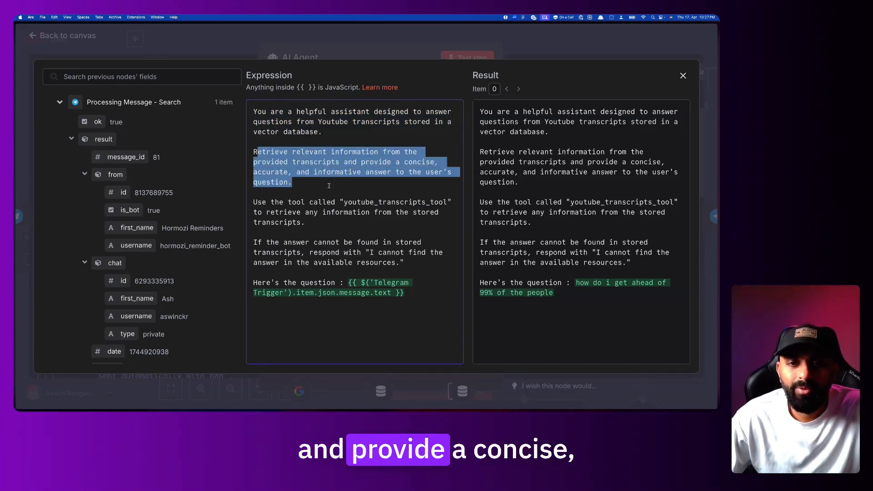
left_click(317, 182)
triple_click(273, 205)
left_click(340, 197)
left_click_drag(361, 201, 445, 201)
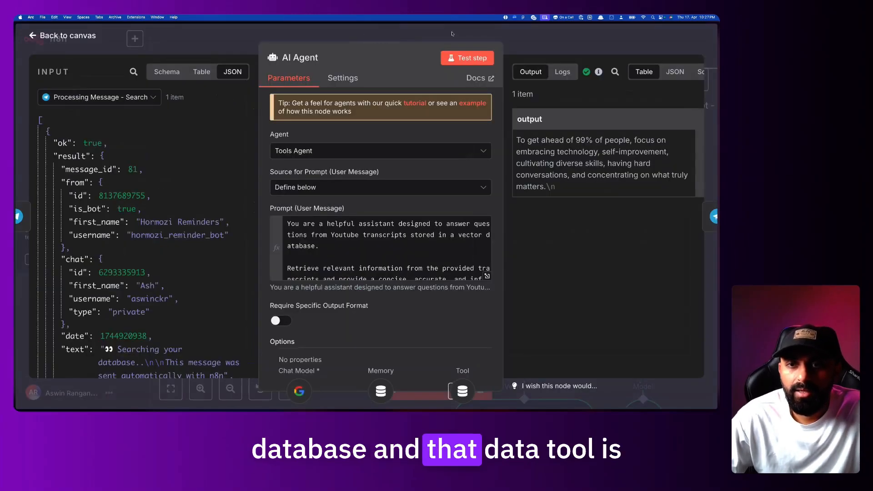
Reopen the AI Agent's user prompt in the full expression editor
left_click(452, 37)
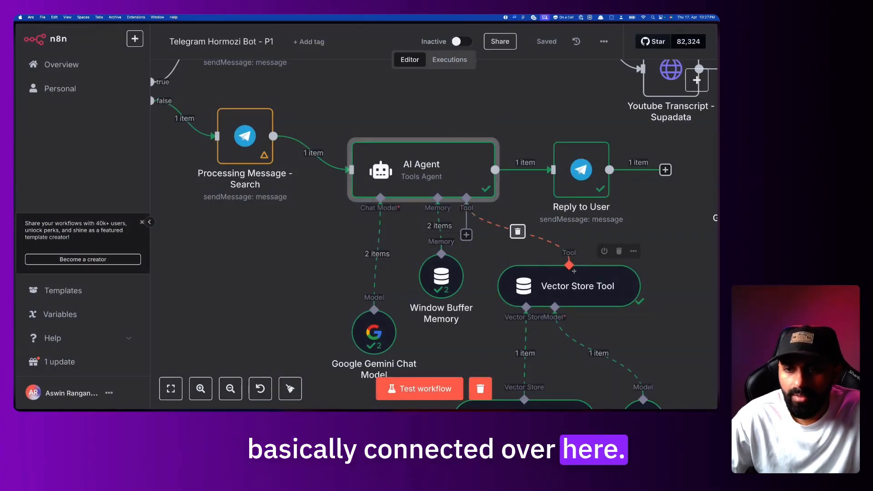
scroll(580, 276, "right", 2)
scroll(579, 276, "down", 2)
scroll(580, 276, "right", 2)
scroll(580, 276, "down", 1)
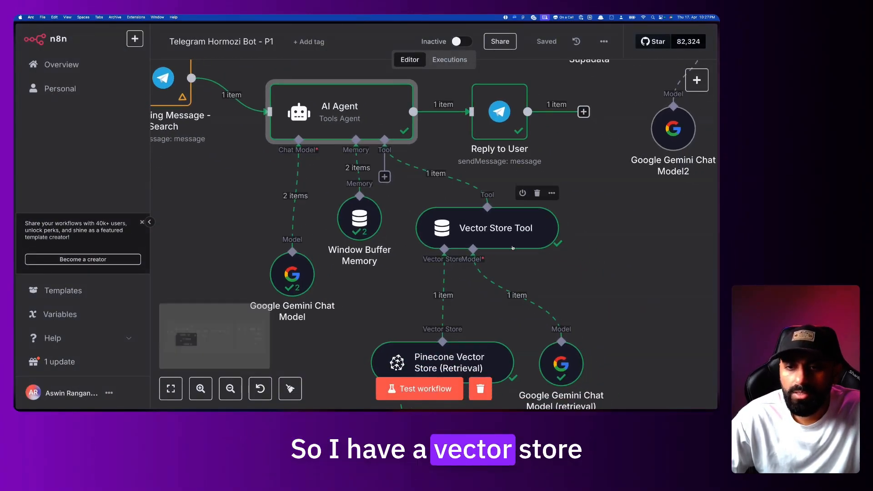
scroll(513, 248, "down", 2)
scroll(513, 248, "down", 1)
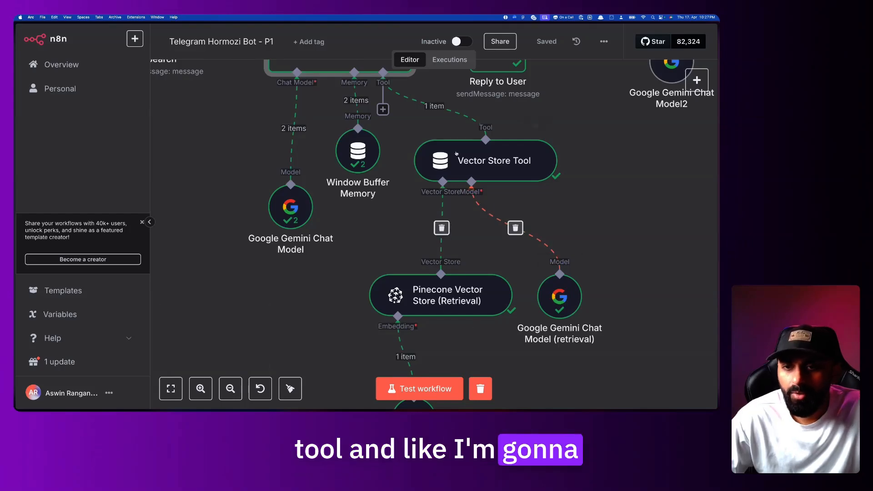
scroll(489, 205, "up", 6)
scroll(490, 205, "left", 2)
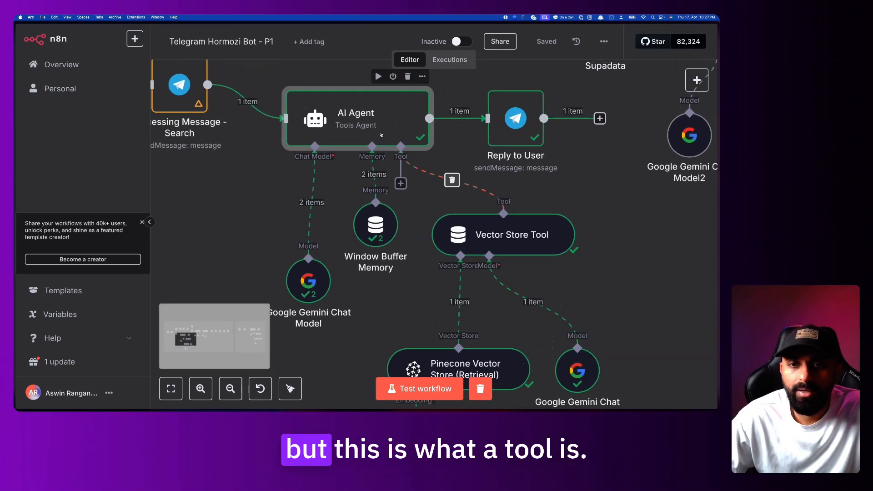
double_click(382, 135)
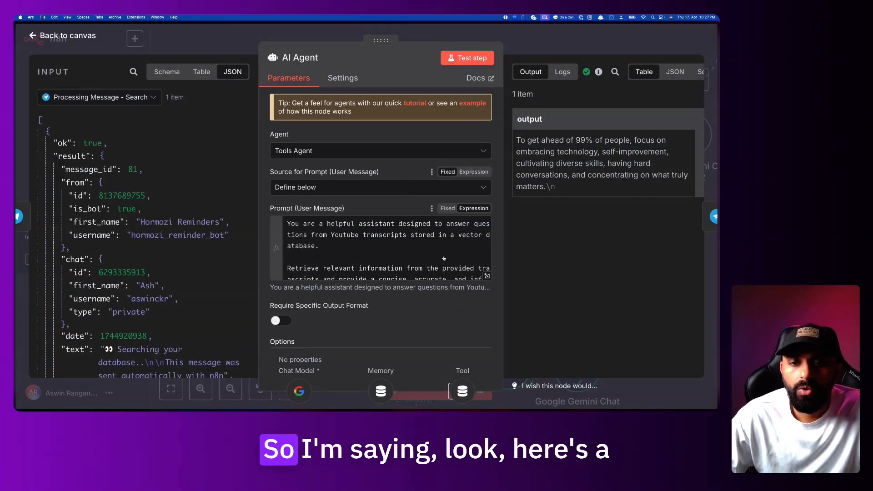
left_click(487, 275)
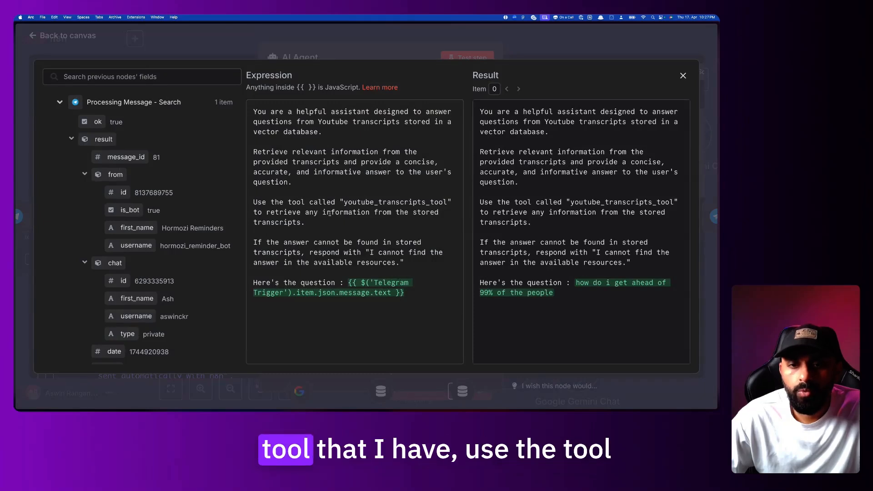
Review the youtube_transcripts_tool sentence and the no-answer fallback instruction in the prompt
left_click_drag(256, 202, 438, 201)
left_click_drag(300, 213, 390, 214)
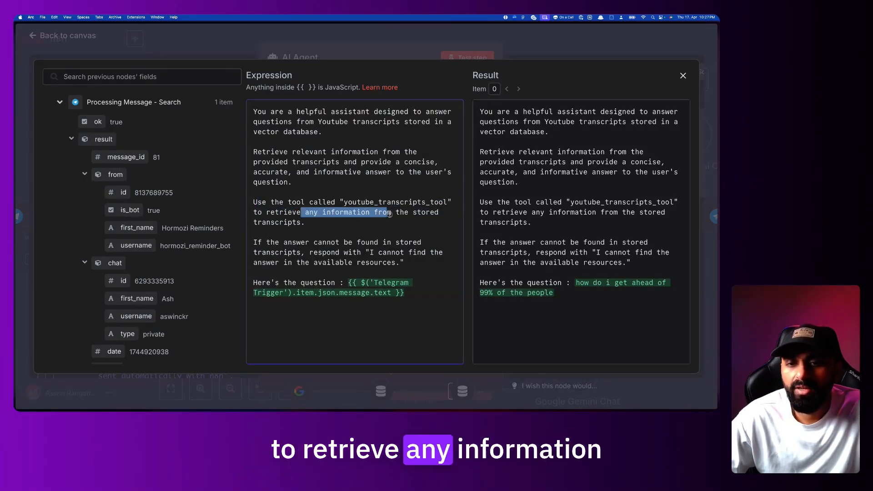
left_click(348, 222)
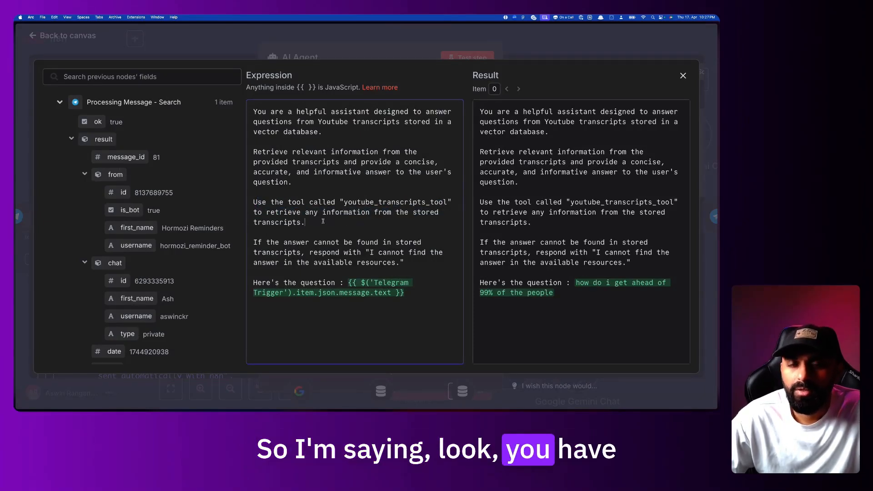
left_click_drag(344, 202, 419, 203)
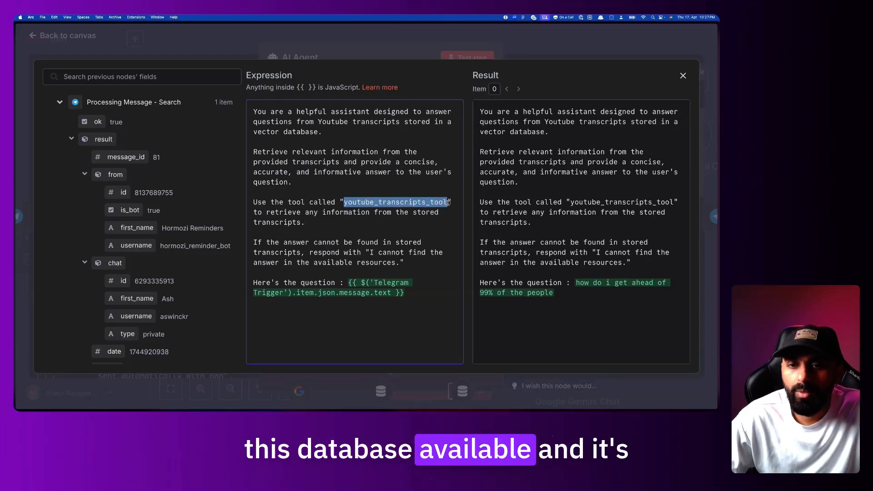
double_click(430, 202)
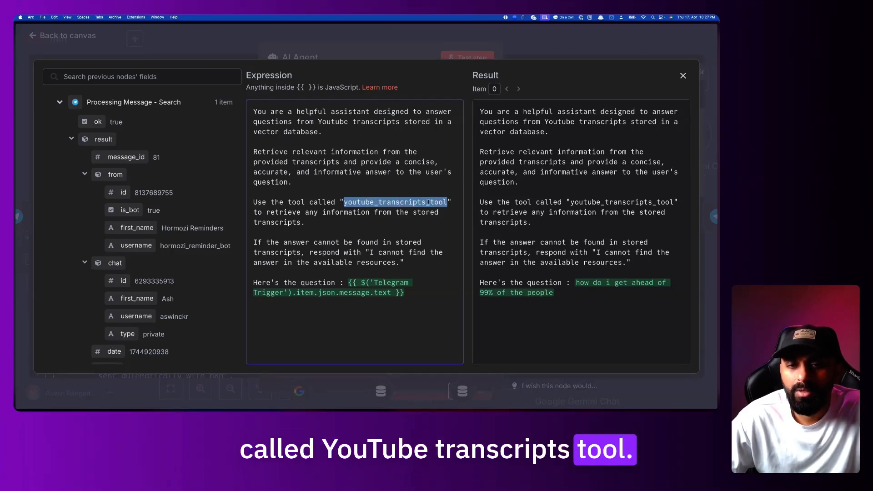
left_click(426, 214)
left_click_drag(267, 242, 334, 242)
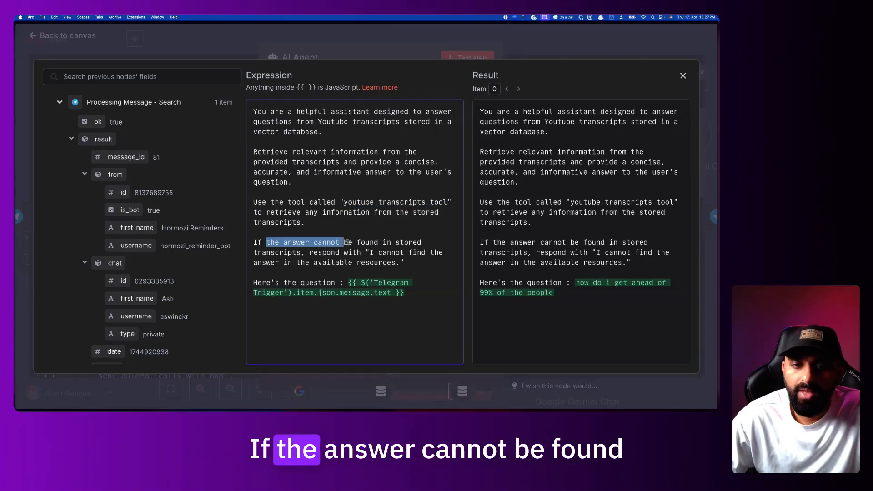
left_click(384, 243)
left_click_drag(274, 253, 363, 262)
left_click(374, 262)
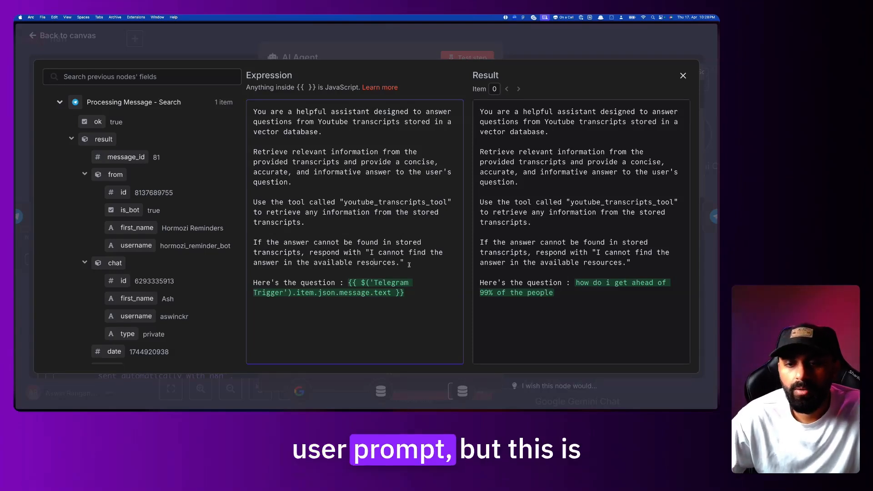
Delete the first four paragraphs, leaving only the 'Here's the question' line
left_click_drag(405, 262, 241, 103)
key("BackSpace")
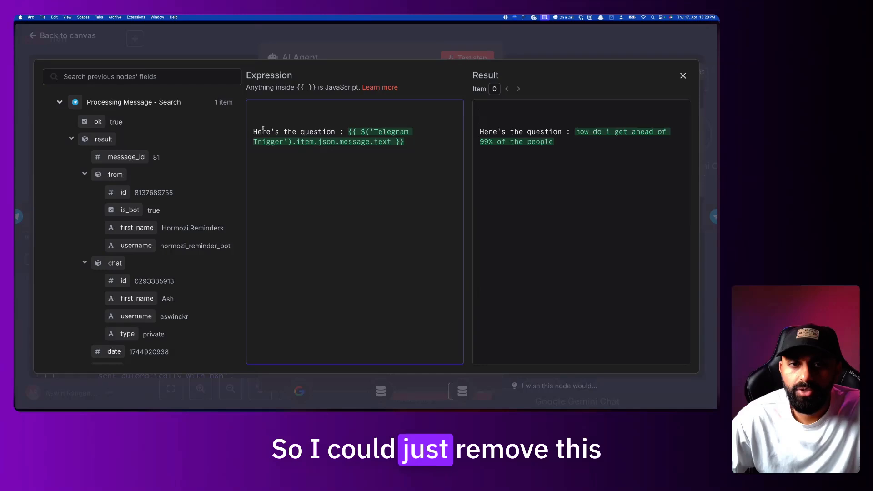
key("BackSpace")
key("BackSpace")
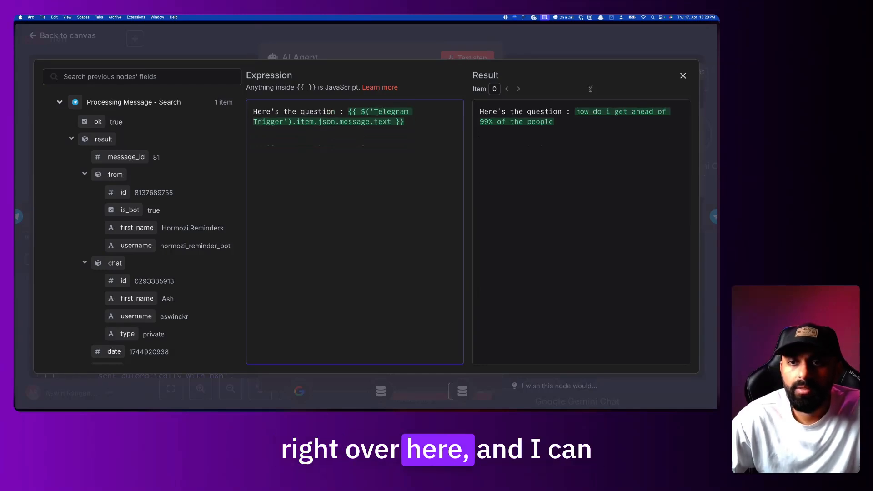
key("Escape")
Add a System Message option holding the pasted YouTube-transcripts assistant instructions
left_click(419, 341)
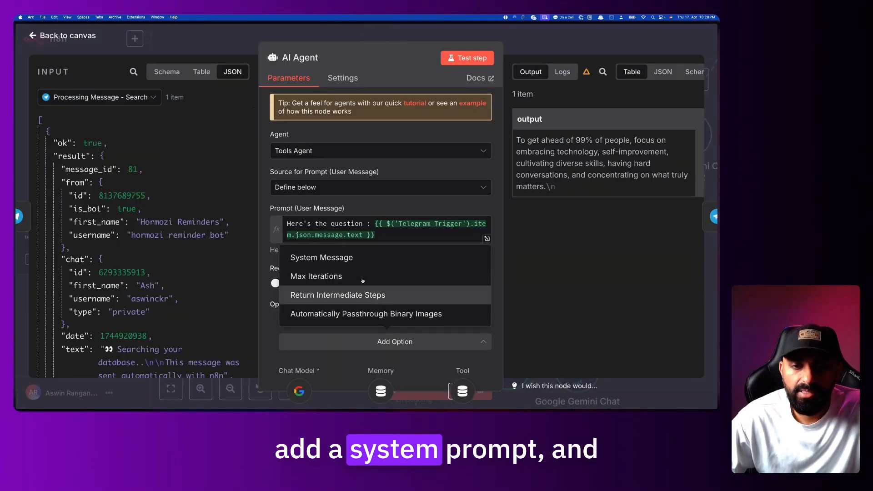
left_click(368, 256)
scroll(371, 284, "down", 2)
left_click_drag(423, 293, 294, 294)
key("ctrl+v")
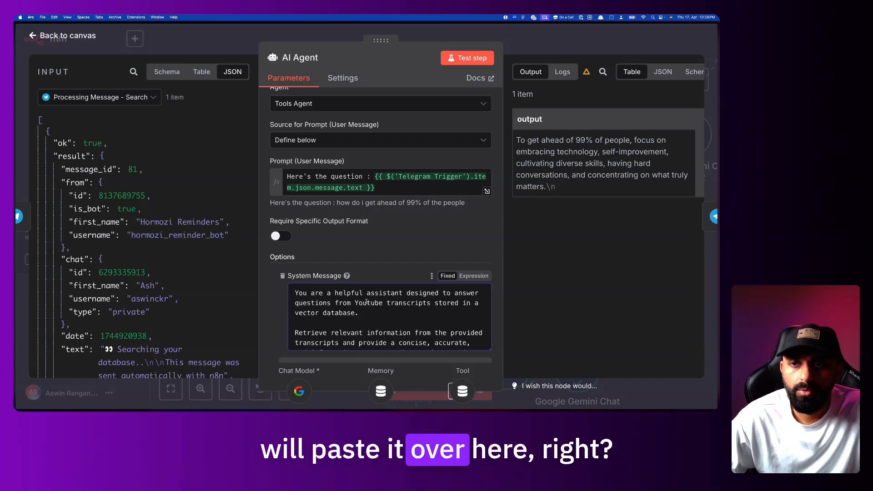
scroll(413, 268, "down", 1)
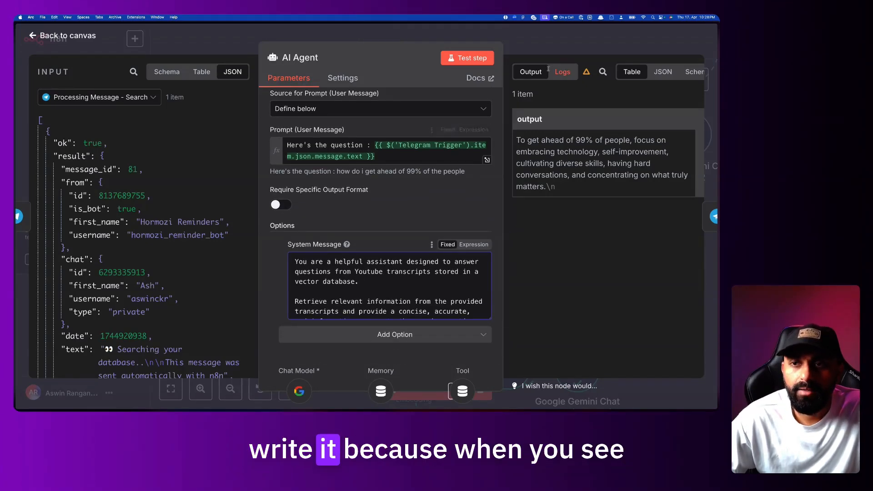
In the execution logs, inspect the Google Gemini Chat Model input's system and human parts
left_click(562, 71)
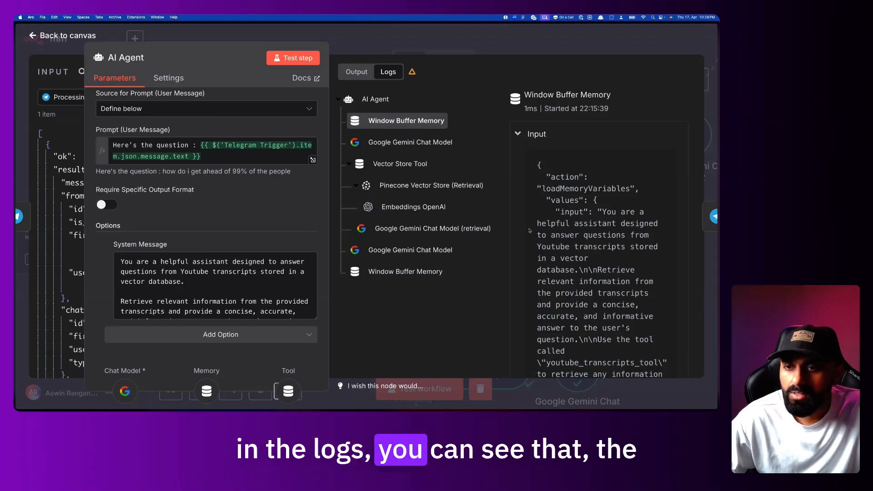
scroll(529, 229, "down", 1)
left_click(376, 99)
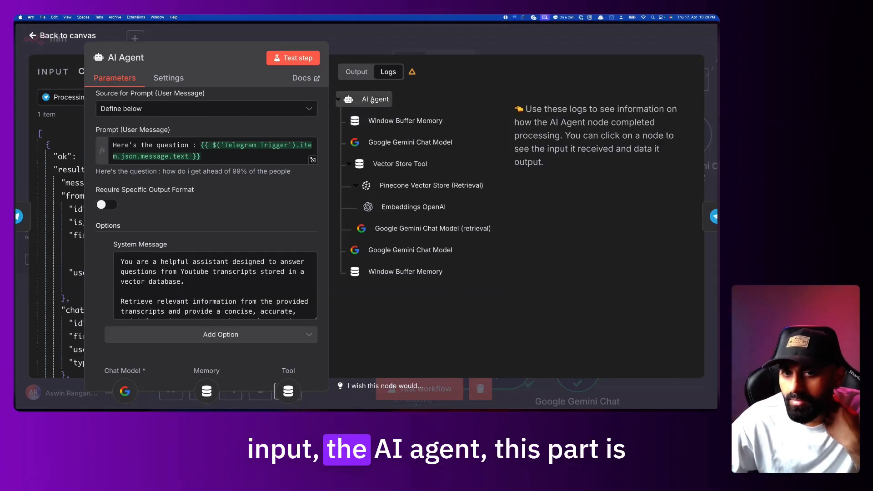
left_click(406, 121)
left_click(519, 135)
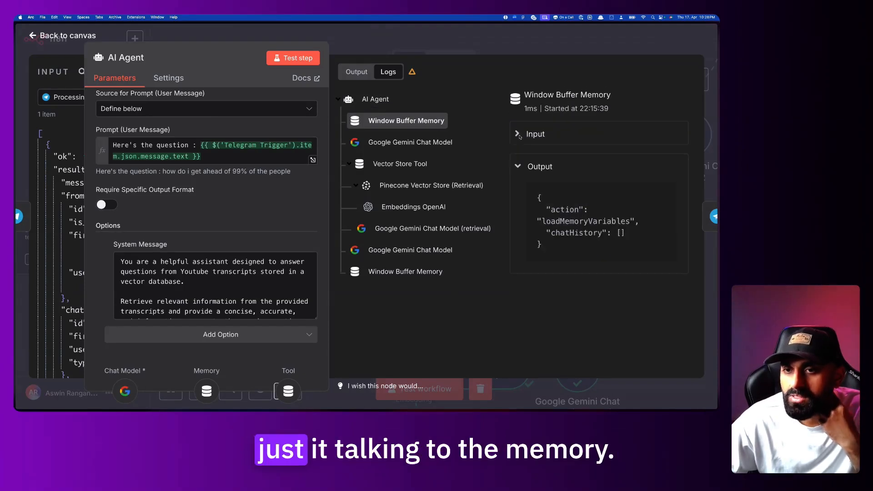
left_click(523, 165)
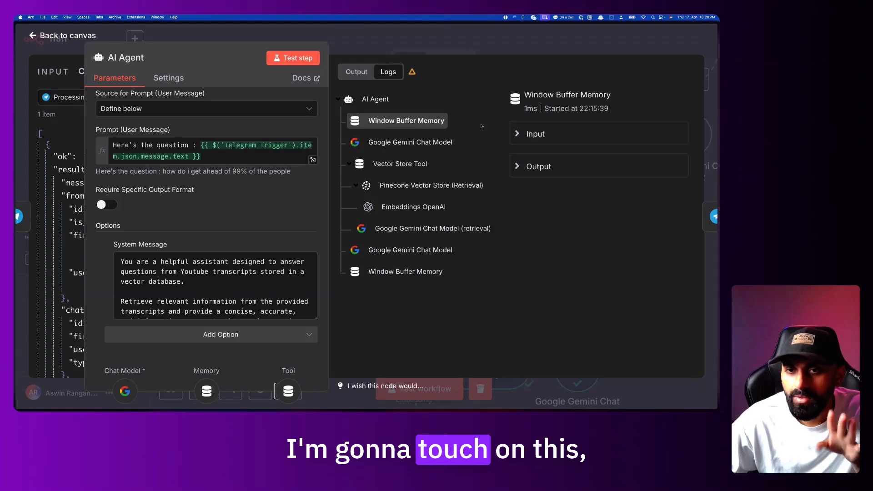
left_click(427, 141)
left_click_drag(559, 155, 650, 156)
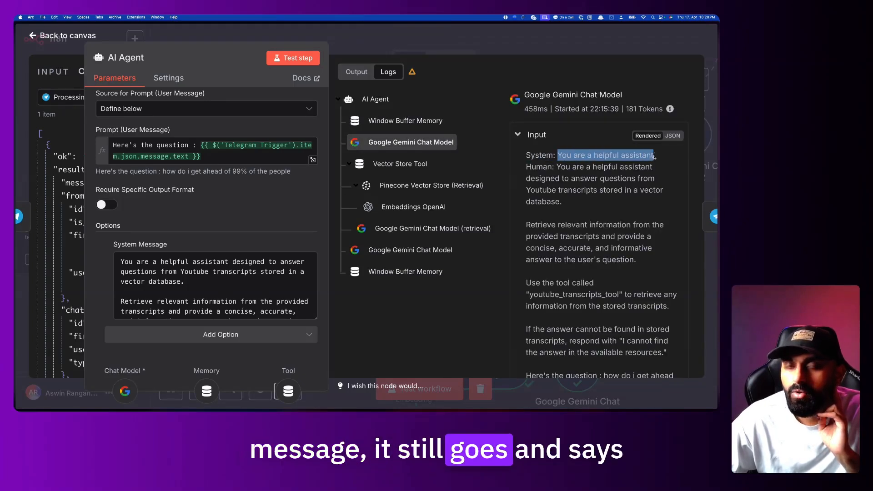
left_click(653, 158)
left_click_drag(559, 166, 603, 210)
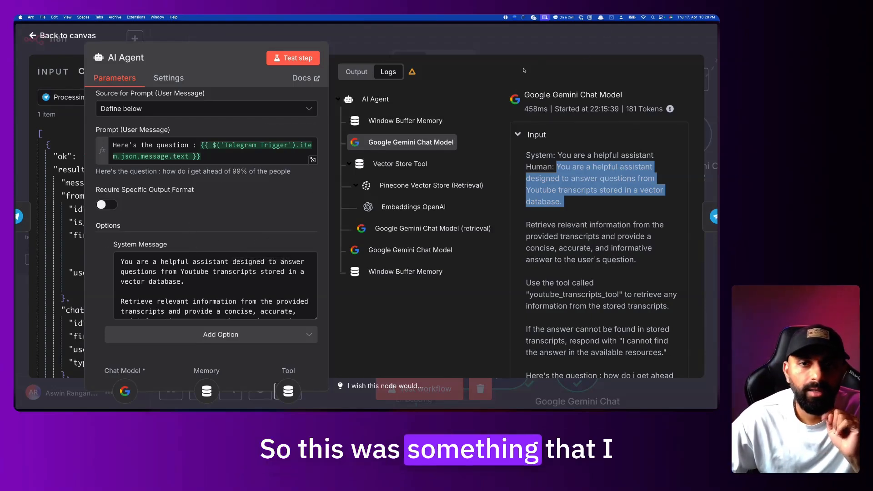
left_click_drag(209, 42, 289, 40)
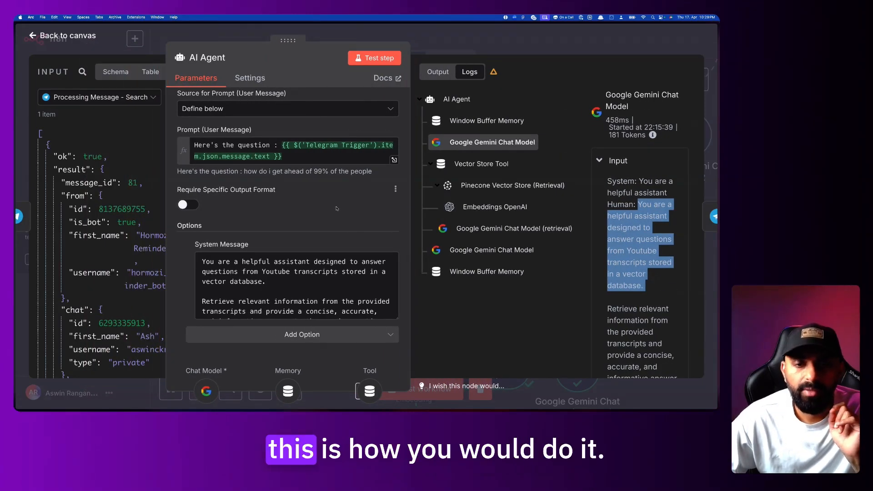
Review the user prompt's 'Here's the question' expression and its result
scroll(338, 278, "down", 5)
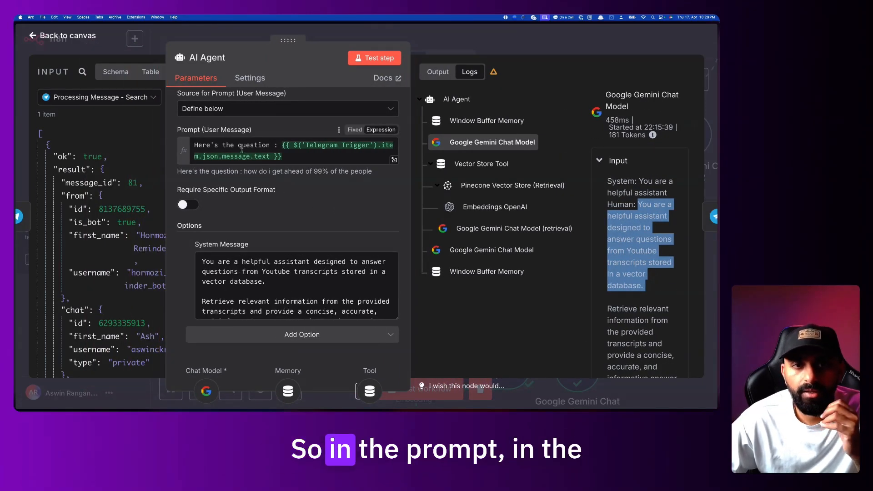
left_click_drag(241, 146, 283, 147)
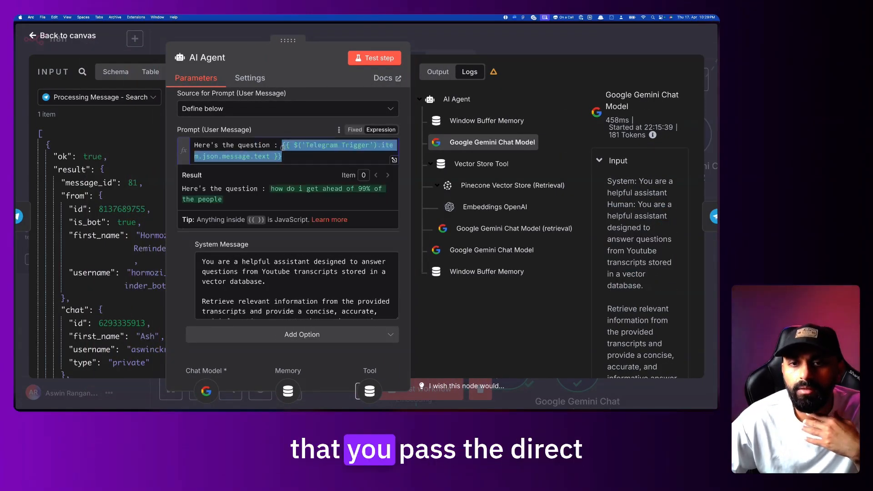
left_click(294, 155)
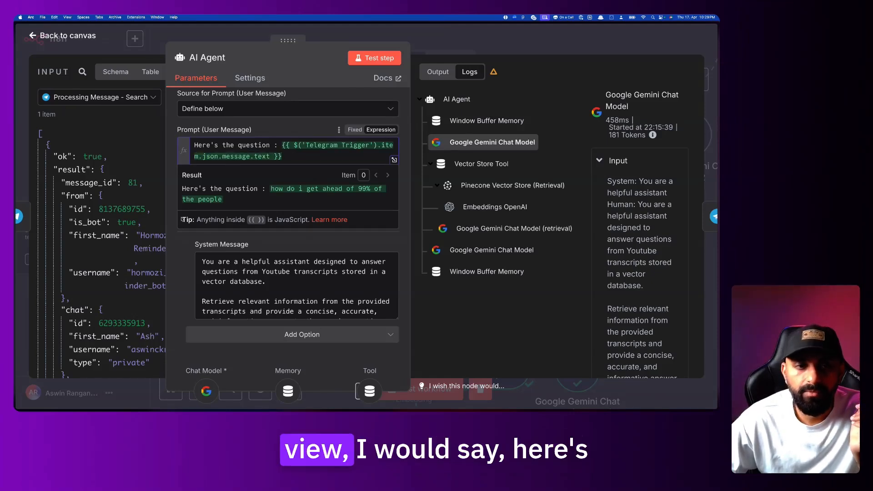
left_click_drag(196, 146, 268, 146)
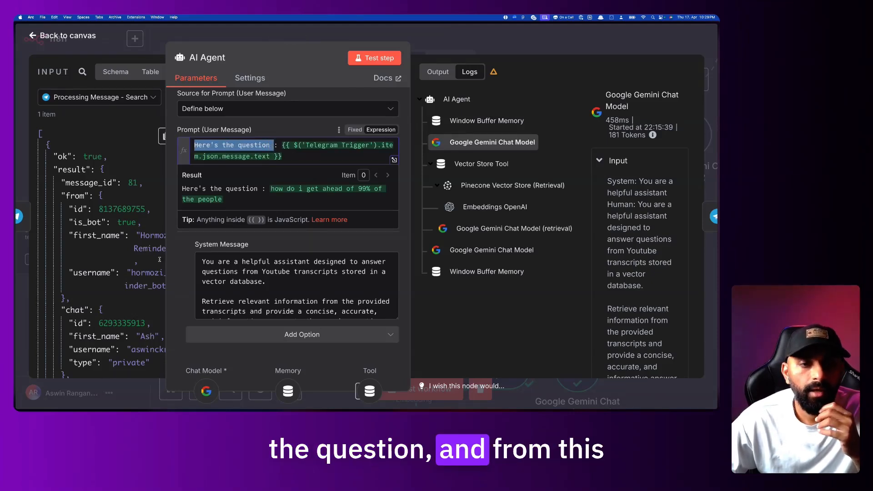
scroll(125, 305, "down", 15)
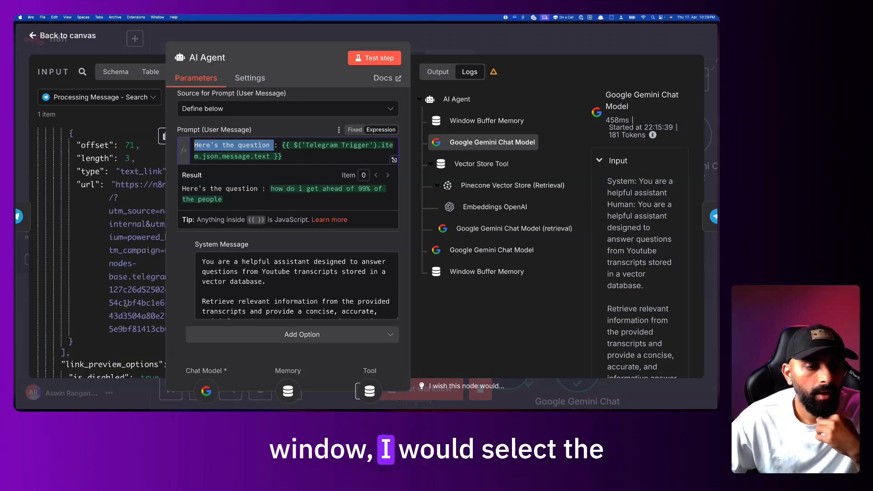
scroll(126, 304, "up", 15)
scroll(125, 304, "down", 5)
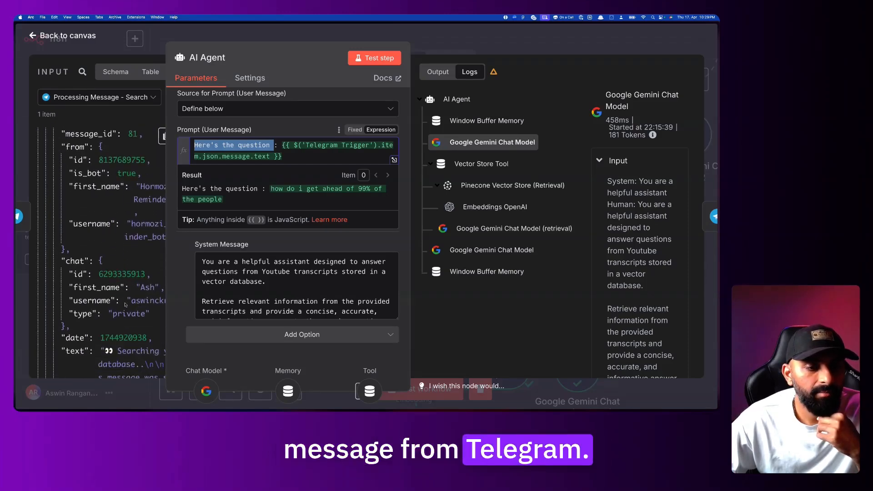
scroll(125, 303, "down", 10)
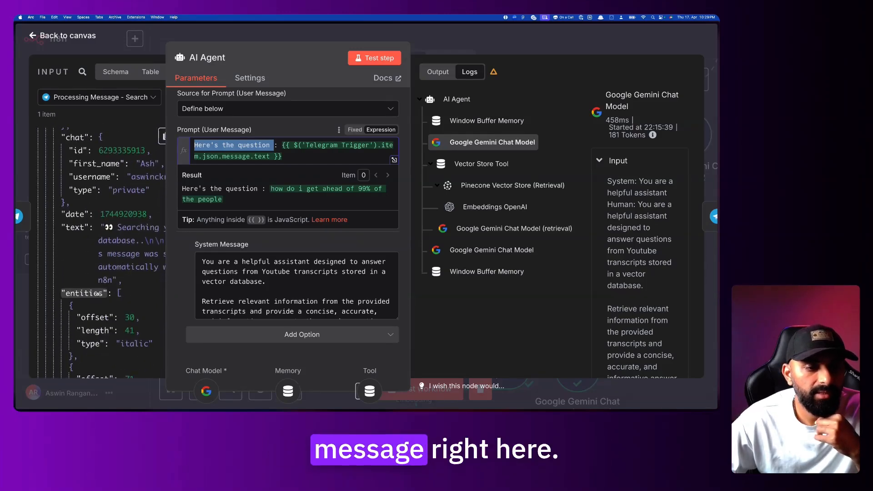
scroll(98, 294, "down", 3)
scroll(98, 294, "up", 15)
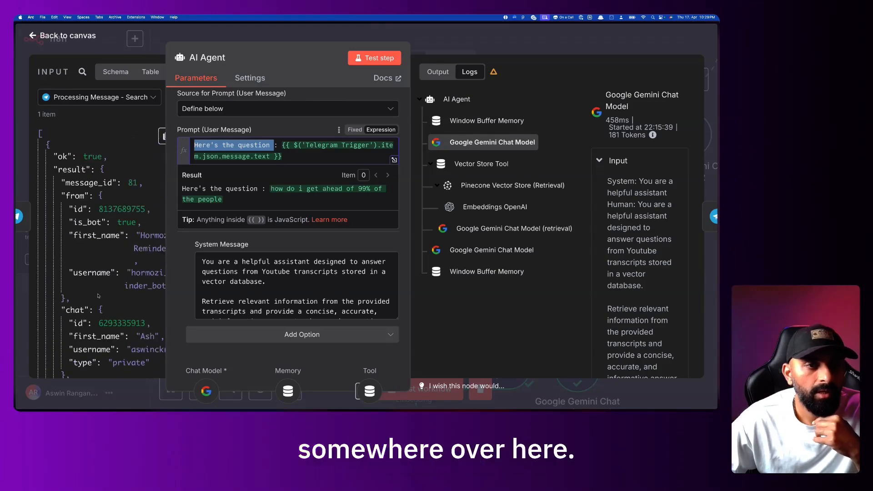
Switch the input data to Telegram Trigger to check the message field, then close the AI Agent panel
left_click_drag(288, 42, 387, 42)
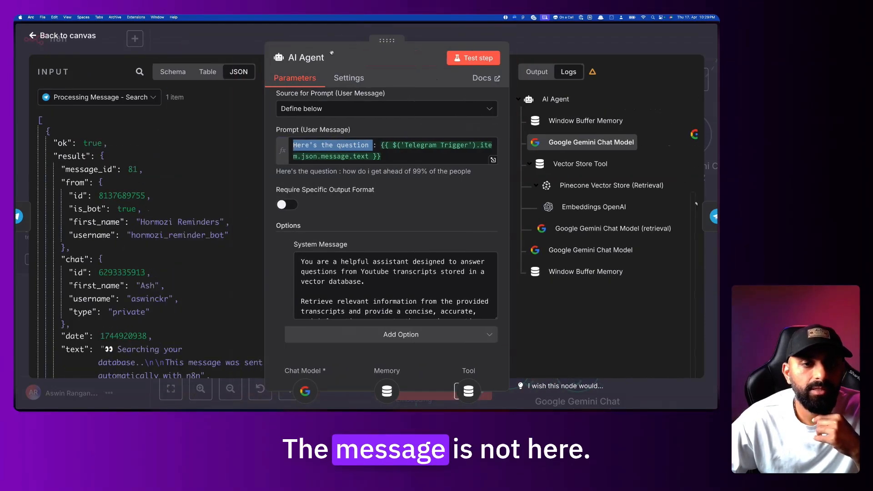
left_click(95, 99)
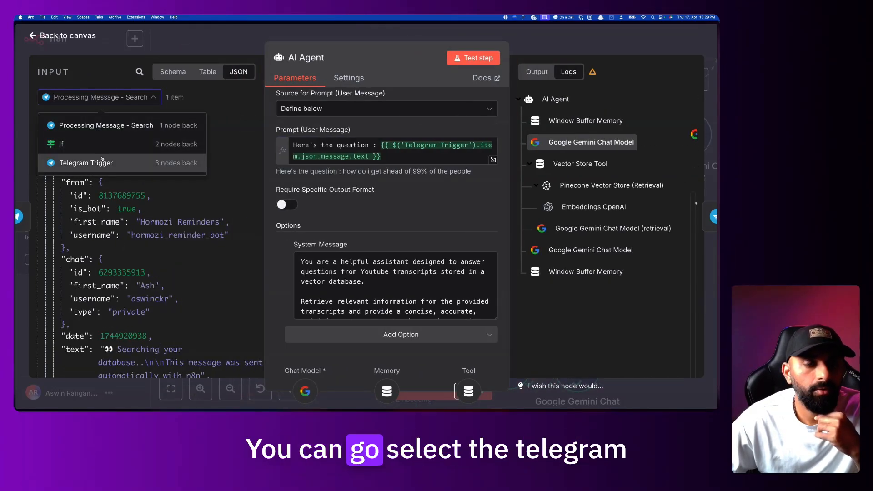
left_click(102, 162)
scroll(100, 228, "down", 5)
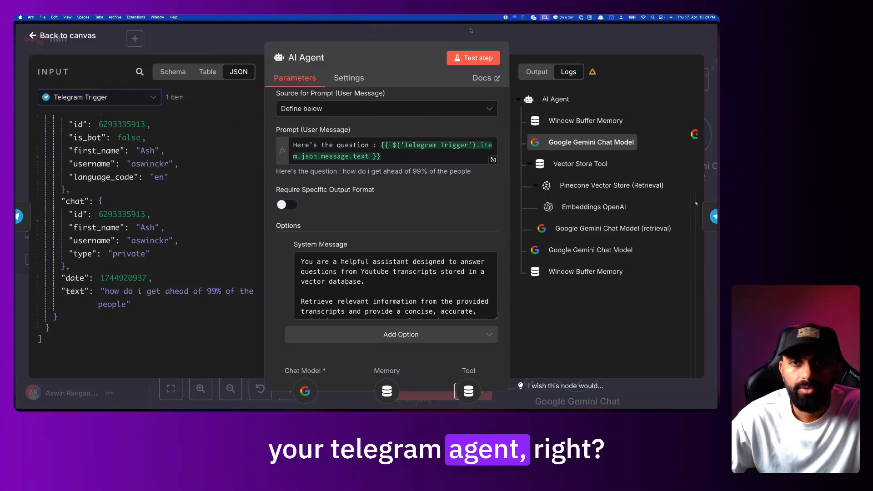
left_click(444, 32)
scroll(450, 185, "up", 2)
scroll(450, 185, "left", 2)
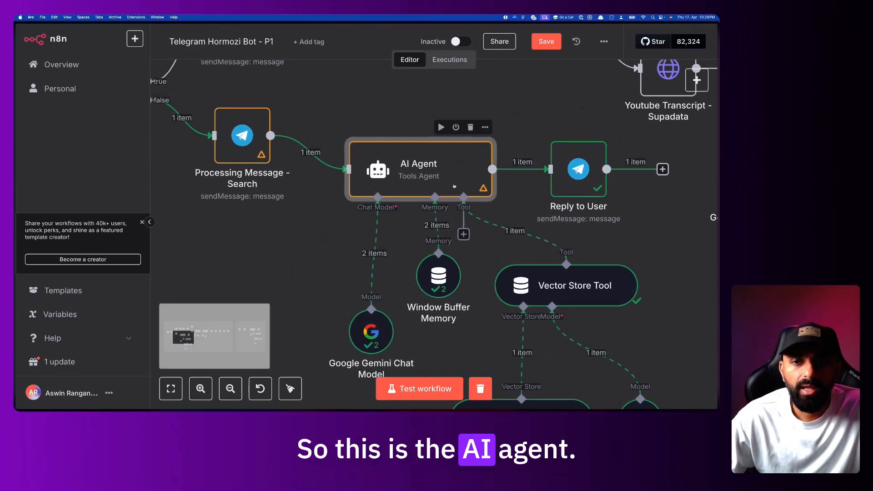
Rename the AI Agent node to 'Answering Agent'
scroll(454, 186, "up", 1)
double_click(450, 184)
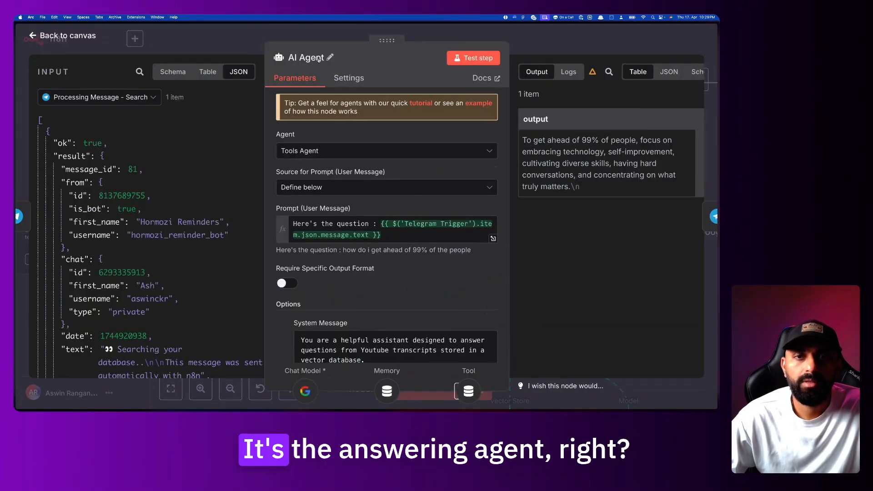
left_click(318, 60)
type("Answering Agent")
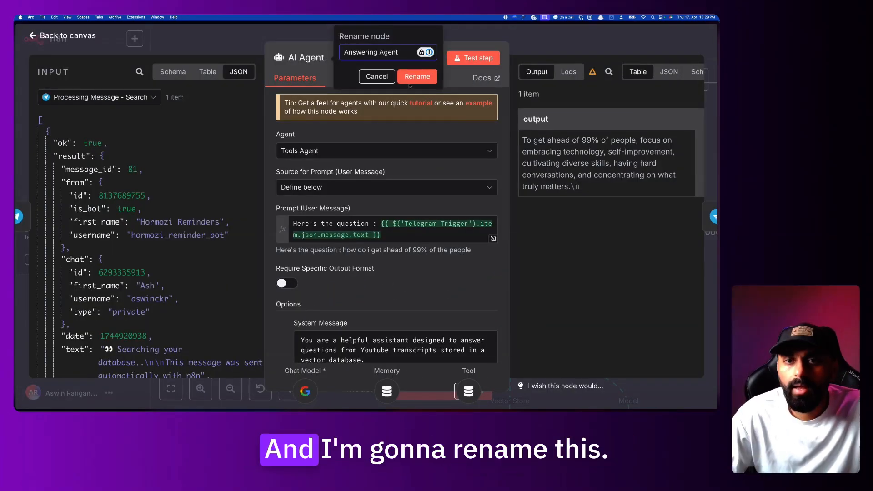
left_click(414, 77)
key("Escape")
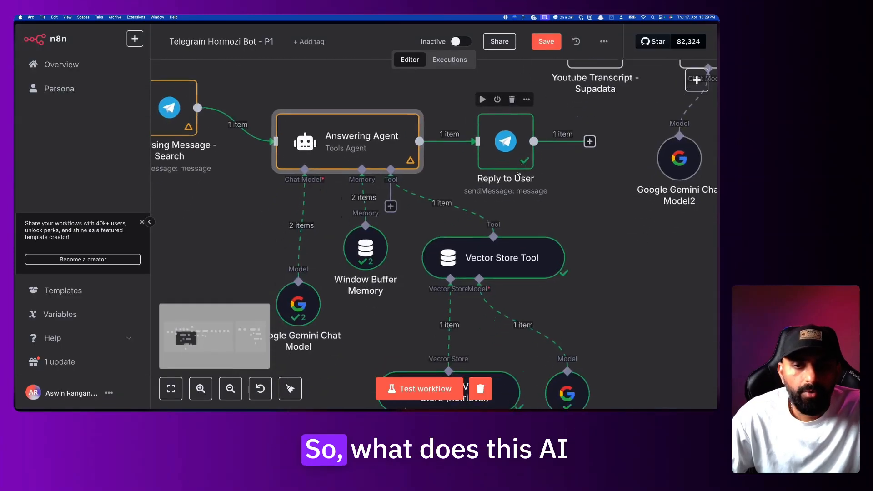
Nudge the Google Gemini Chat Model and Window Buffer Memory nodes, then reopen Answering Agent
scroll(519, 173, "down", 2)
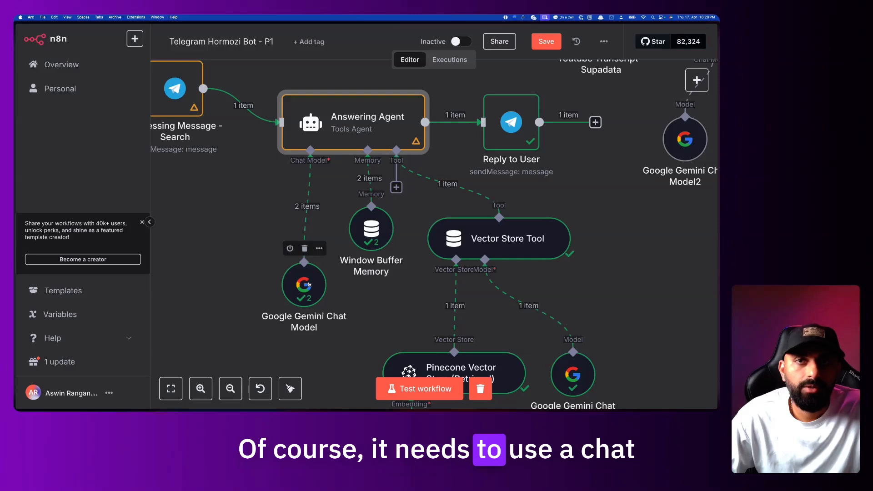
mouse_move(309, 284)
left_mouse_down()
mouse_move(272, 285)
mouse_move(298, 284)
left_mouse_up()
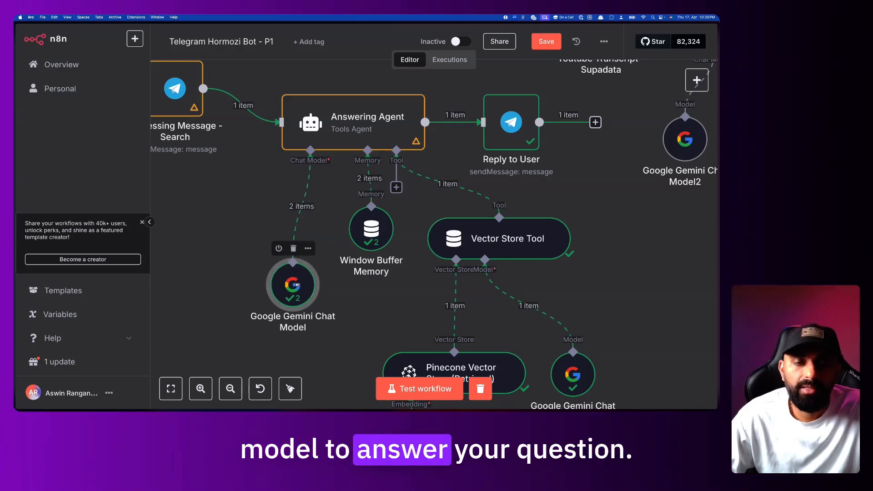
left_click_drag(372, 230, 370, 241)
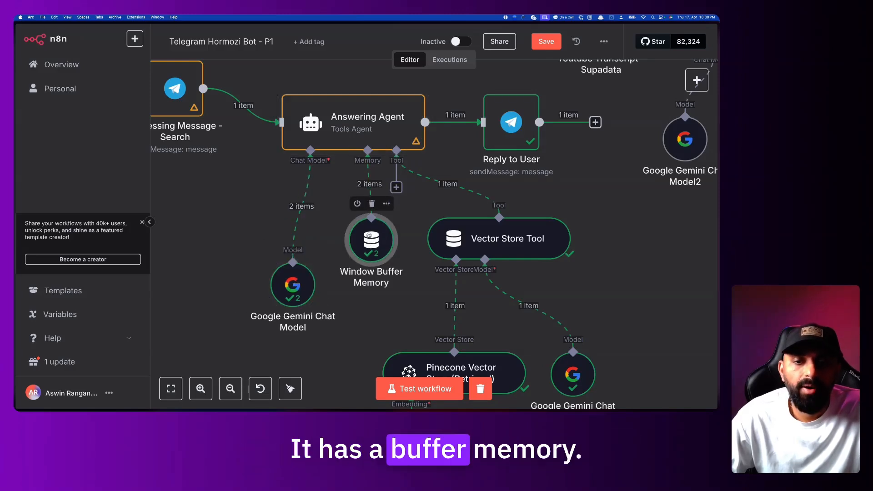
double_click(363, 131)
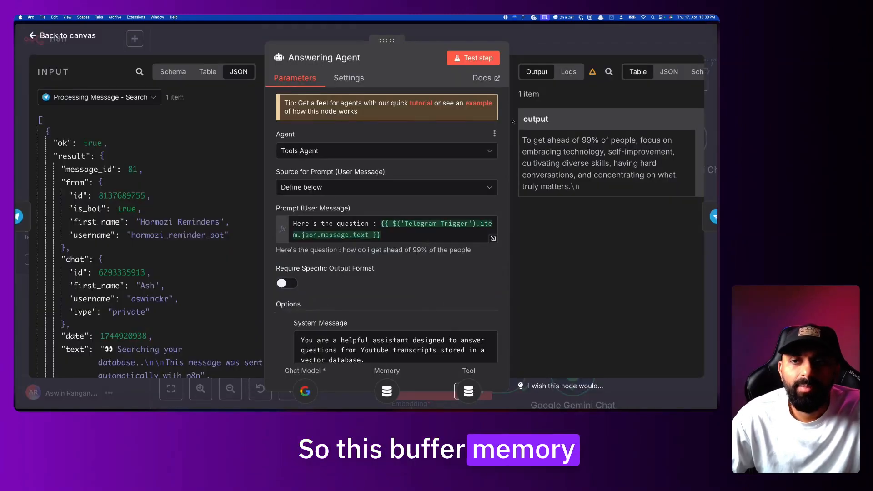
Check the prompt text in Window Buffer Memory's input in the agent Logs, then return to the canvas
left_click(568, 72)
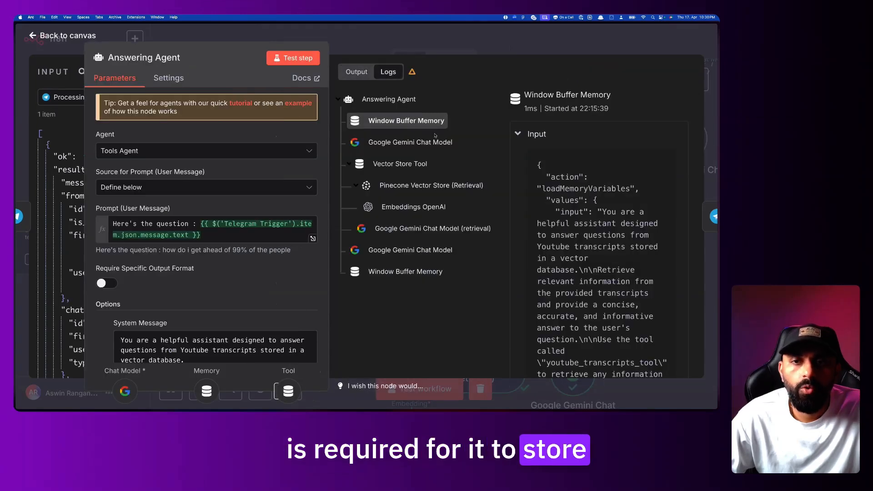
left_click_drag(555, 178, 583, 282)
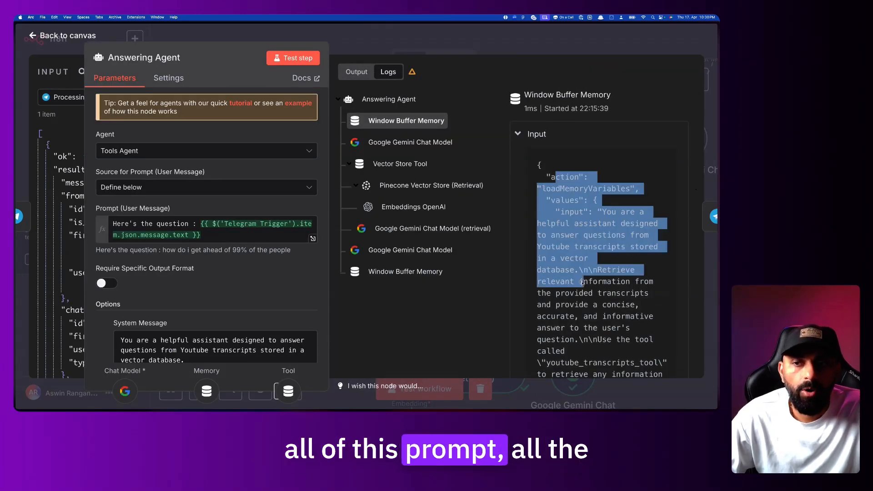
left_click(588, 289)
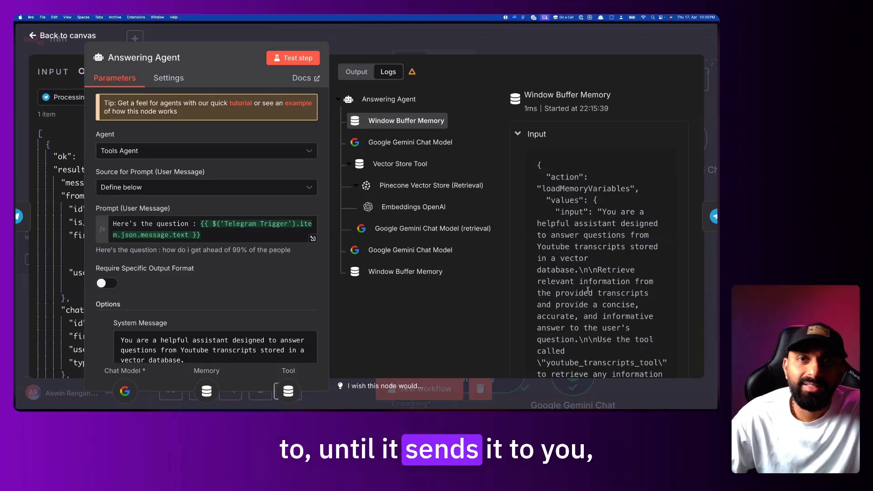
scroll(587, 289, "down", 10)
scroll(588, 291, "up", 5)
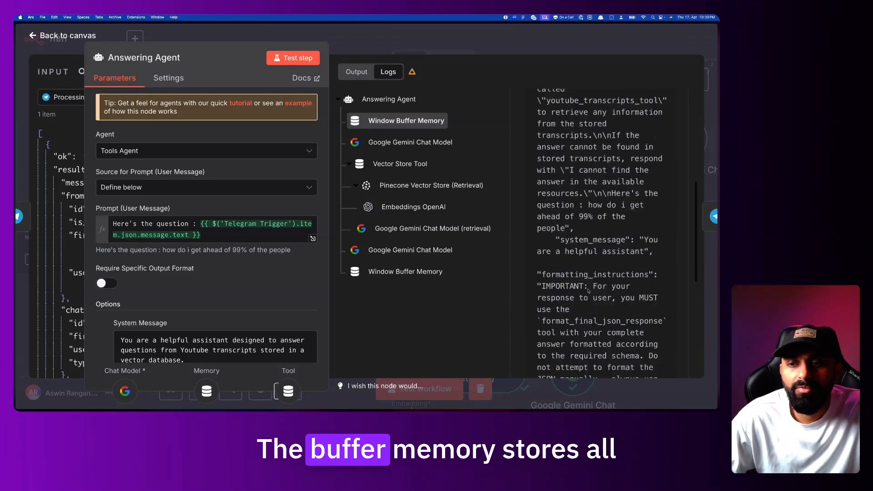
scroll(588, 291, "up", 5)
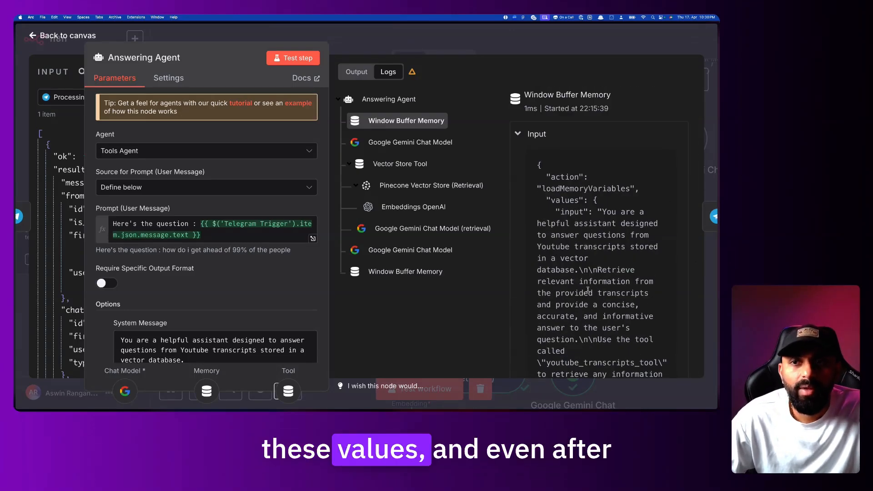
left_click(594, 41)
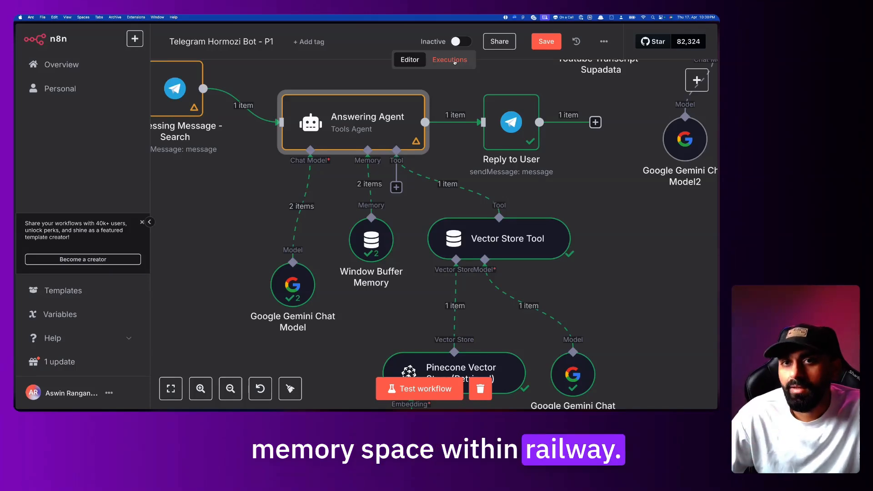
Disconnect Window Buffer Memory from the Answering Agent and bring up the memory type list
double_click(371, 240)
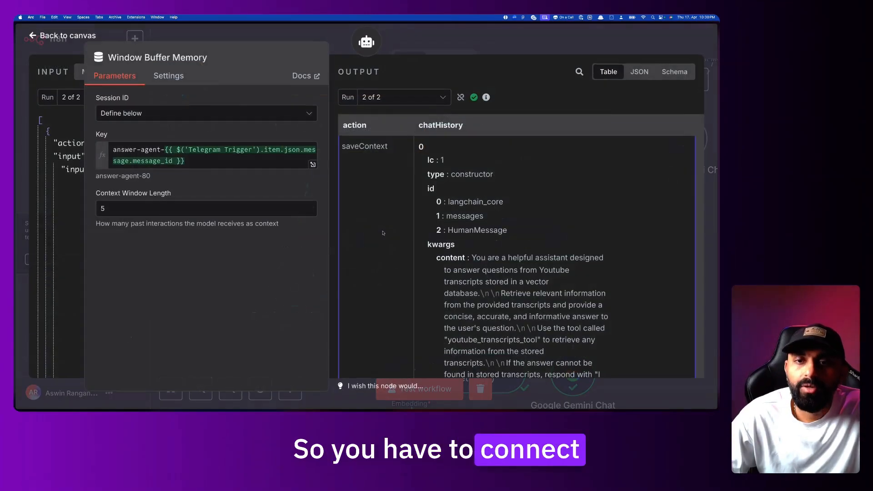
left_click(478, 46)
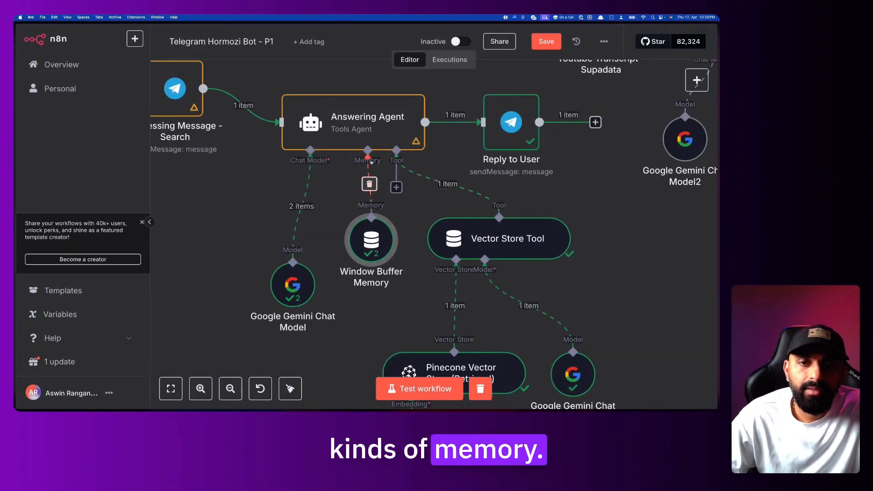
mouse_move(371, 186)
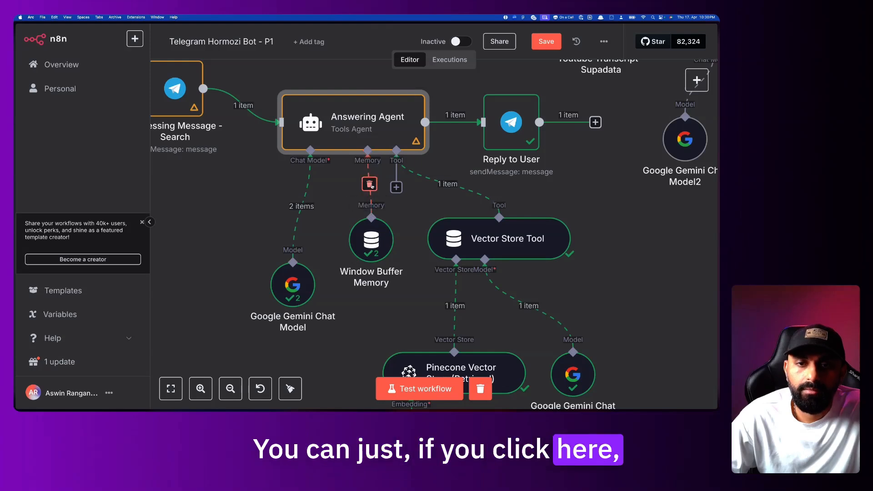
left_click(370, 185)
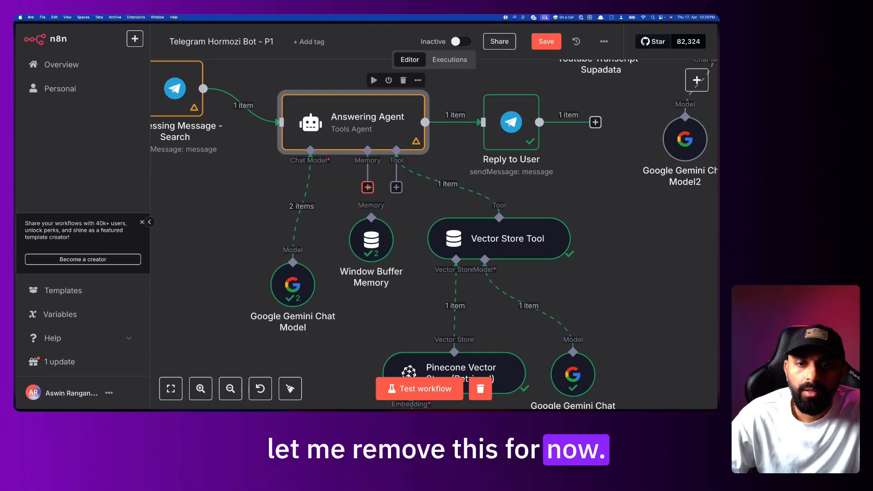
left_click(368, 187)
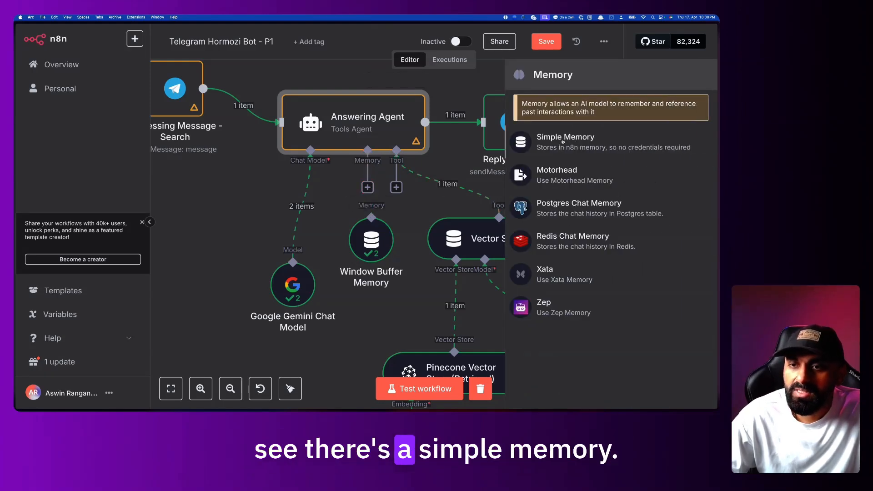
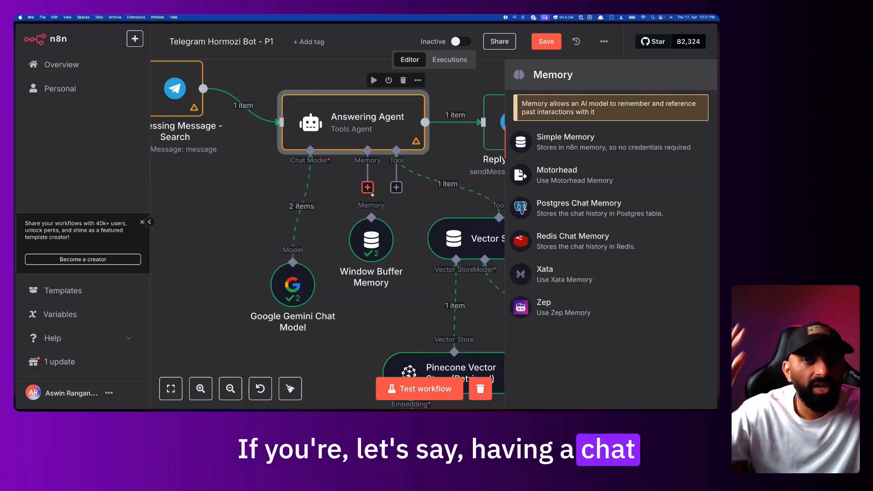
Link the Window Buffer Memory node to the Answering Agent's Memory input
left_click_drag(372, 196, 378, 227)
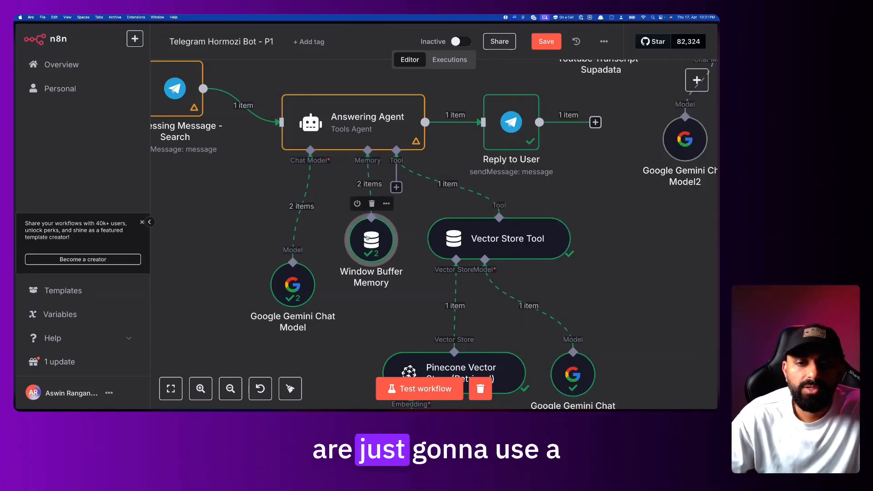
scroll(381, 232, "right", 3)
scroll(409, 227, "right", 2)
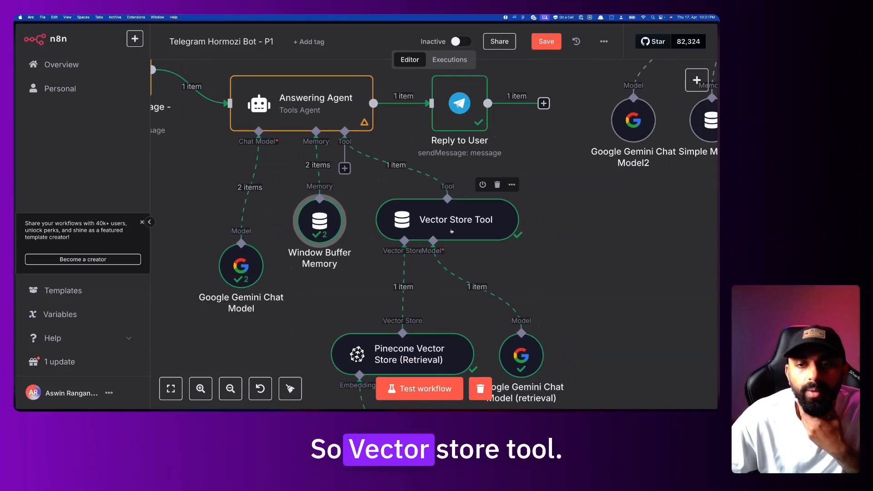
double_click(469, 232)
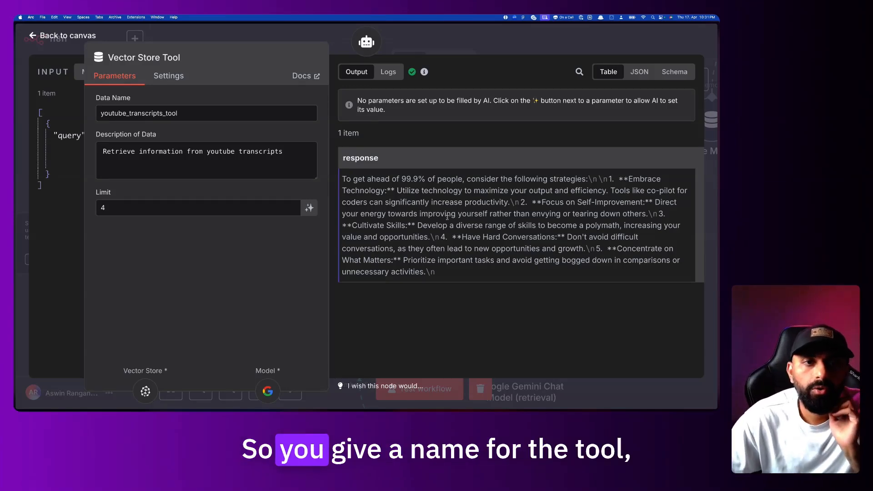
left_click_drag(182, 114, 102, 113)
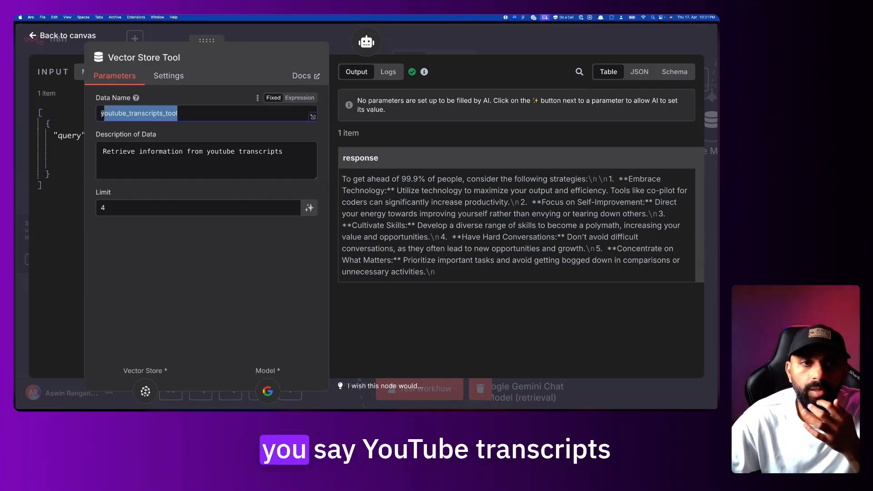
left_click(185, 115)
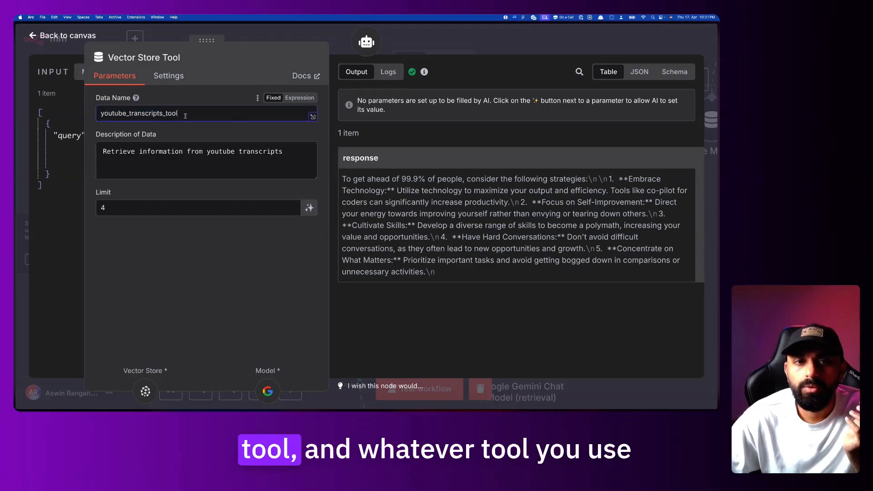
left_click_drag(185, 115, 97, 116)
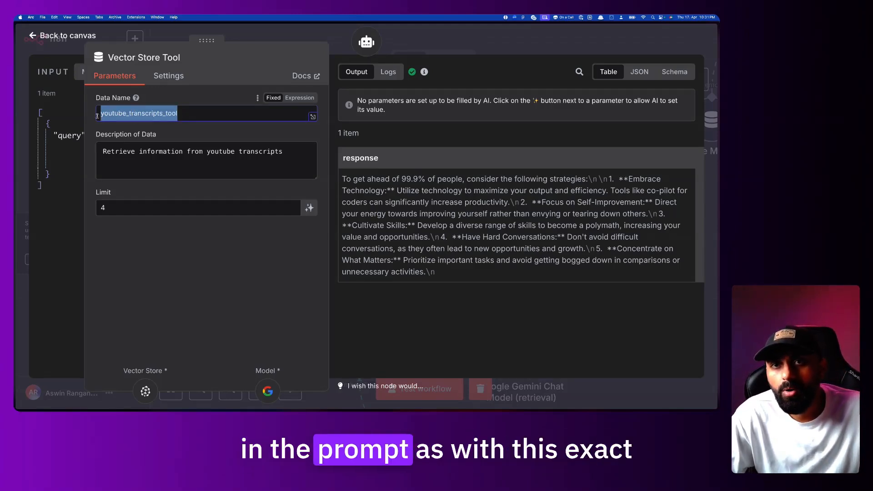
left_click(182, 116)
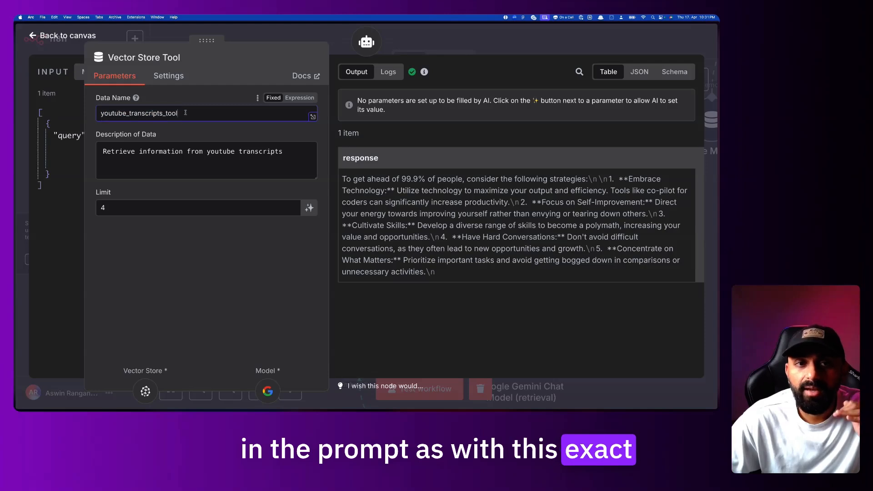
left_click_drag(181, 115, 101, 112)
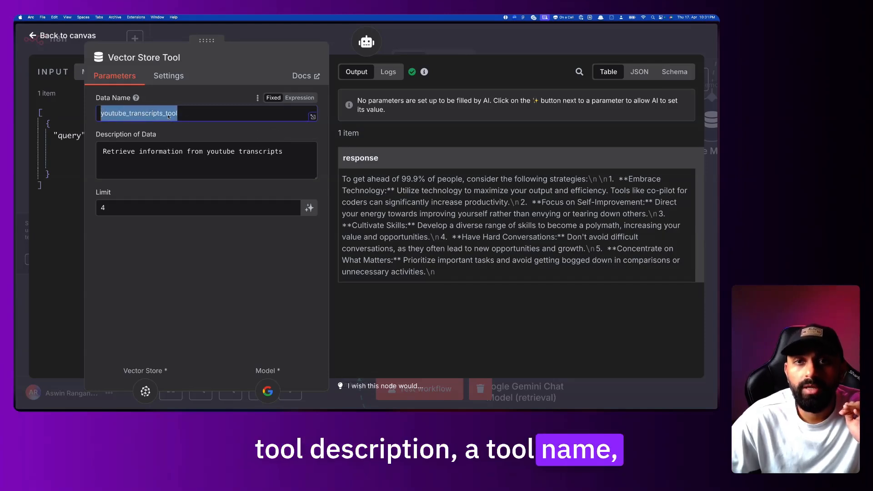
left_click(172, 155)
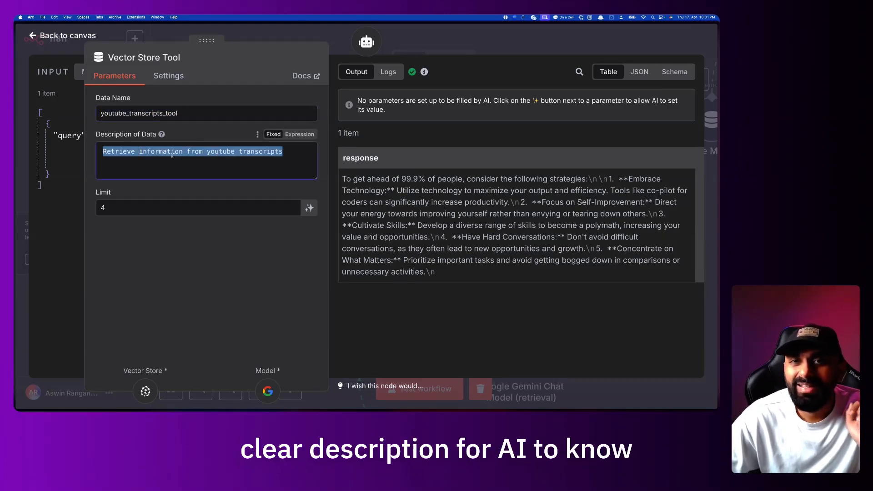
left_click_drag(181, 115, 98, 115)
left_click(195, 163)
double_click(194, 164)
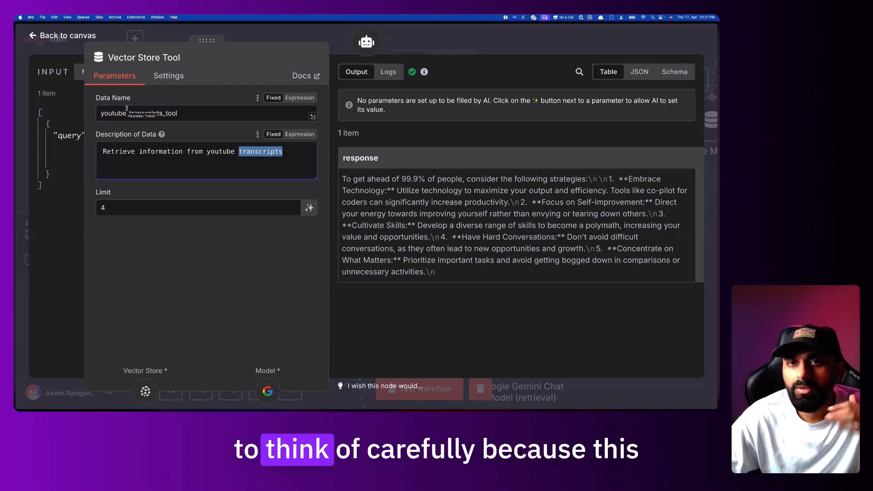
double_click(182, 113)
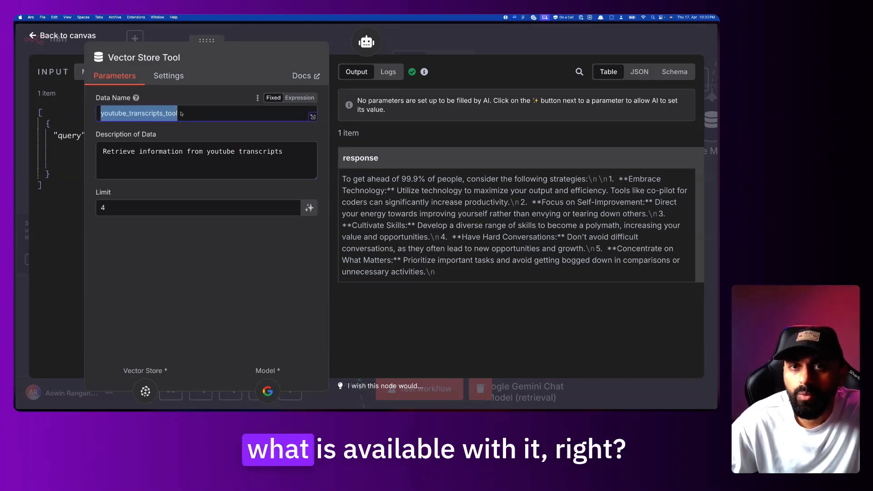
left_click(183, 113)
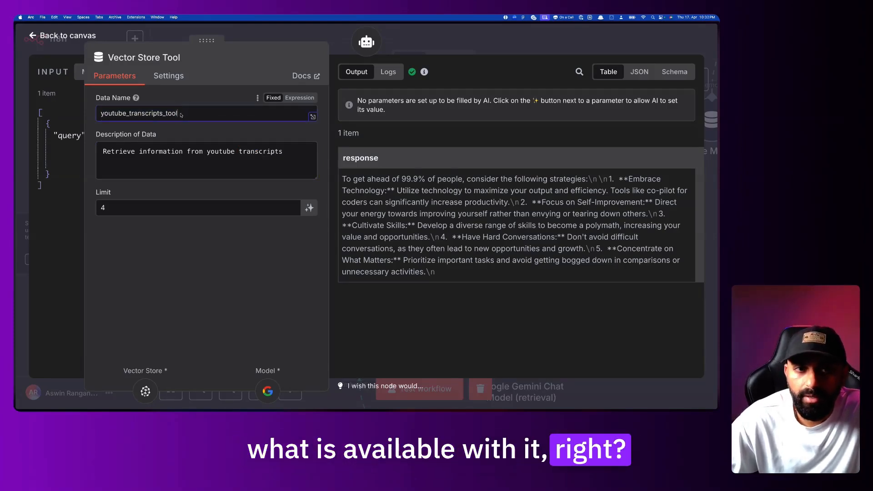
double_click(140, 116)
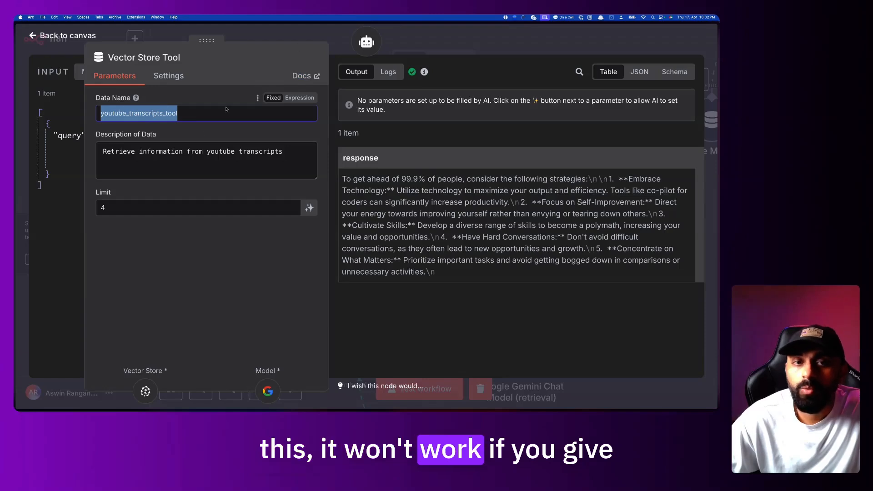
double_click(196, 152)
left_click(229, 157)
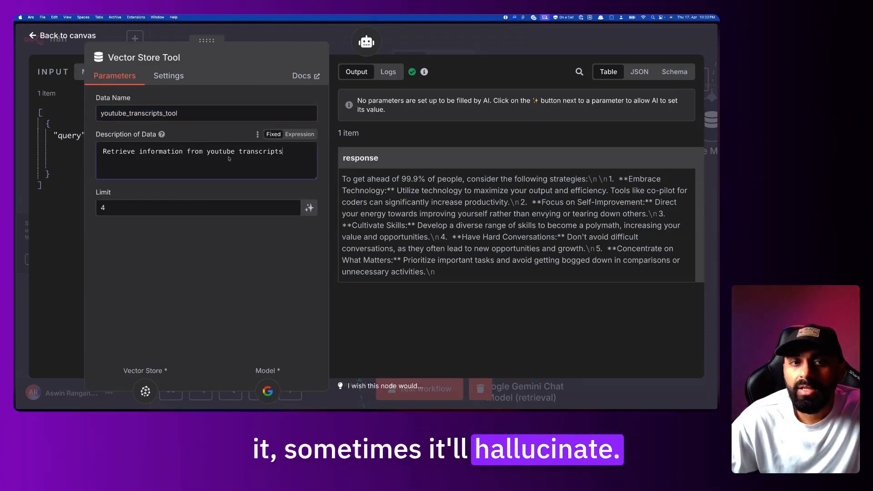
double_click(191, 116)
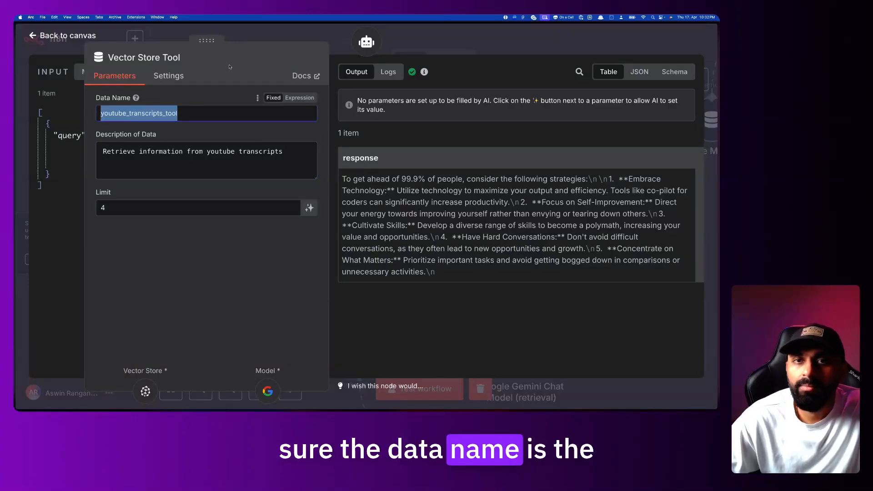
left_click(249, 33)
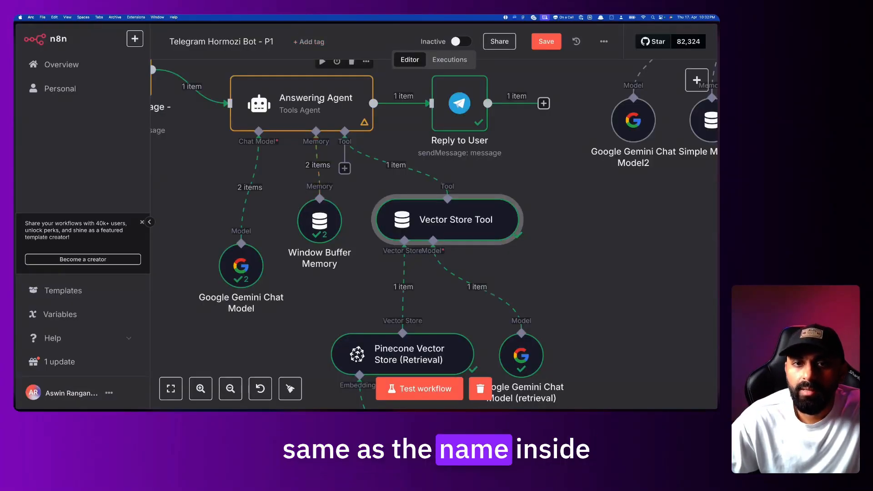
double_click(319, 101)
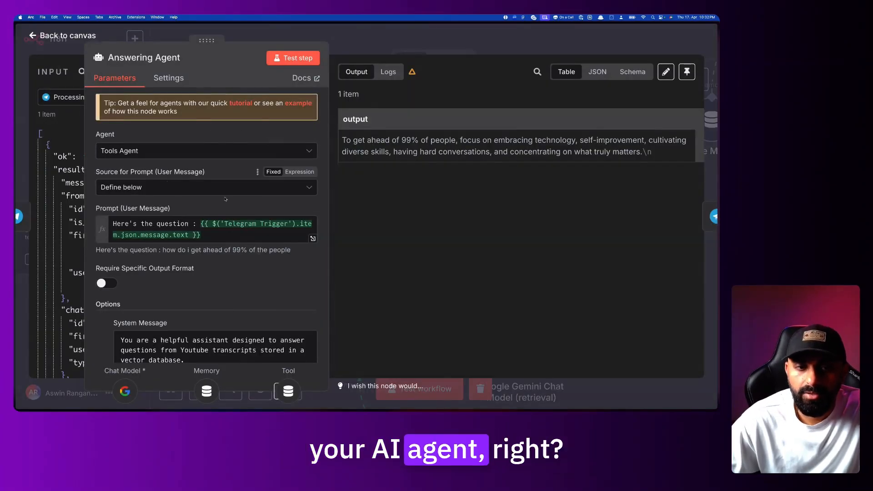
left_click(268, 34)
scroll(435, 156, "down", 1)
scroll(436, 156, "up", 1)
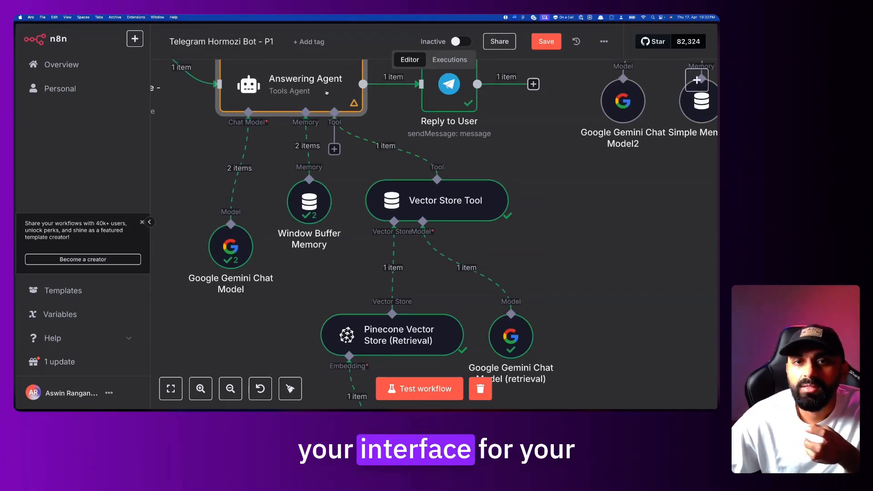
scroll(467, 219, "down", 3)
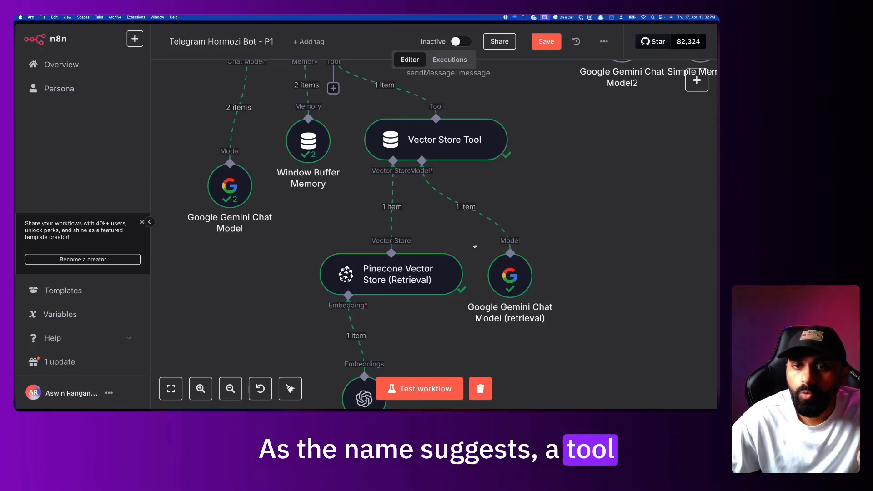
scroll(474, 246, "down", 2)
double_click(391, 248)
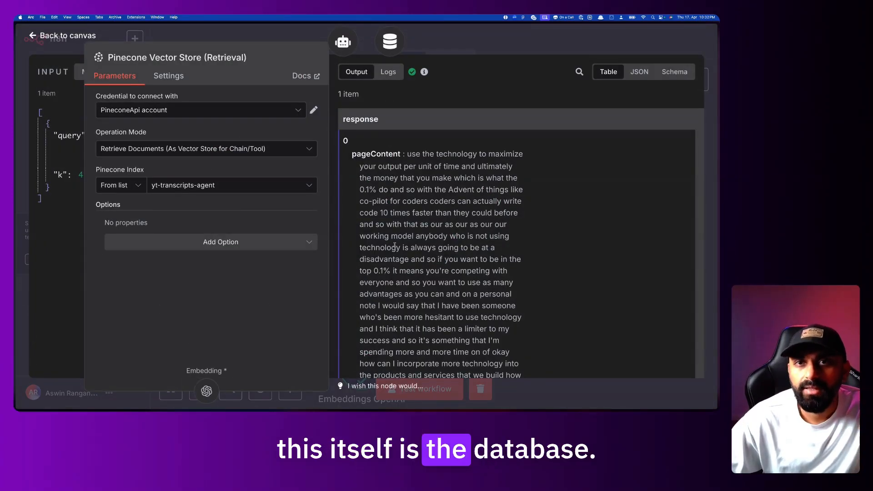
left_click(468, 35)
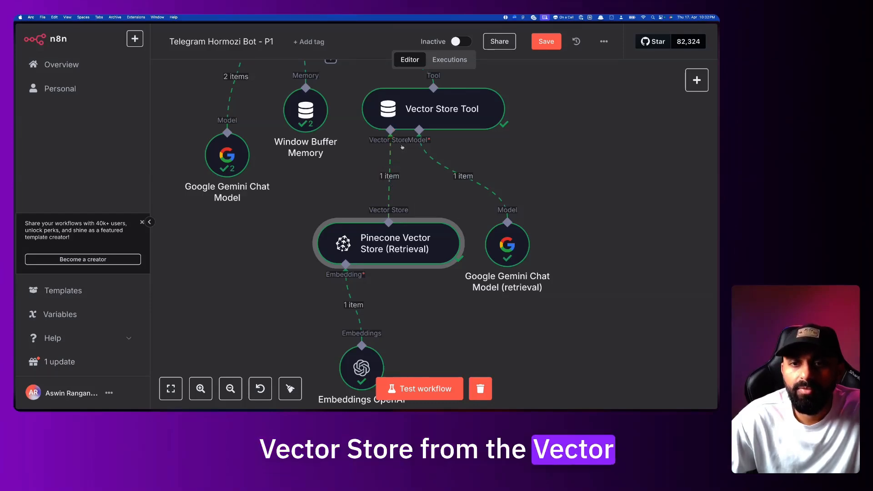
Open and close the Pinecone Vector Store (Retrieval) node's settings to check them
scroll(402, 146, "up", 5)
scroll(384, 144, "up", 4)
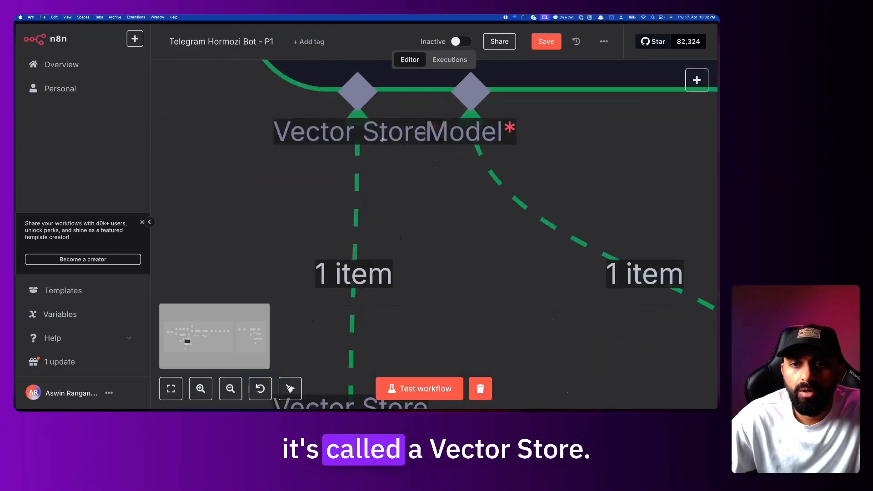
scroll(374, 139, "down", 5)
scroll(361, 110, "down", 5)
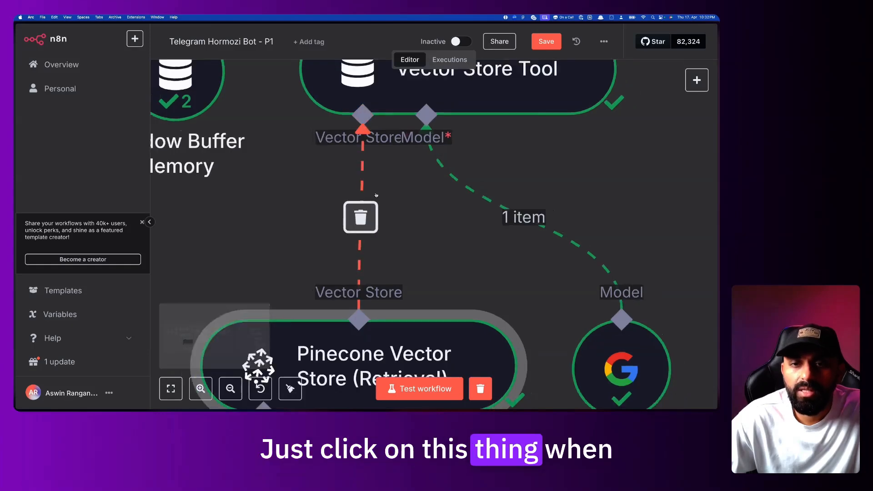
scroll(376, 197, "down", 2)
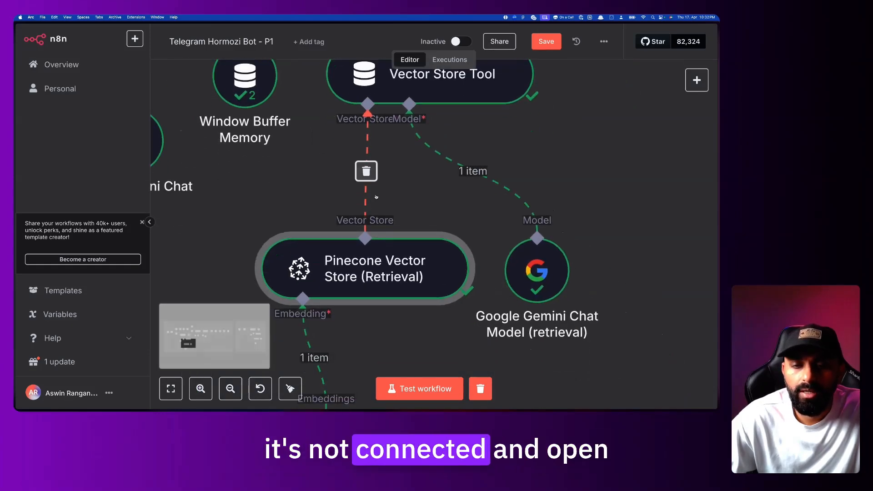
double_click(391, 272)
key("Escape")
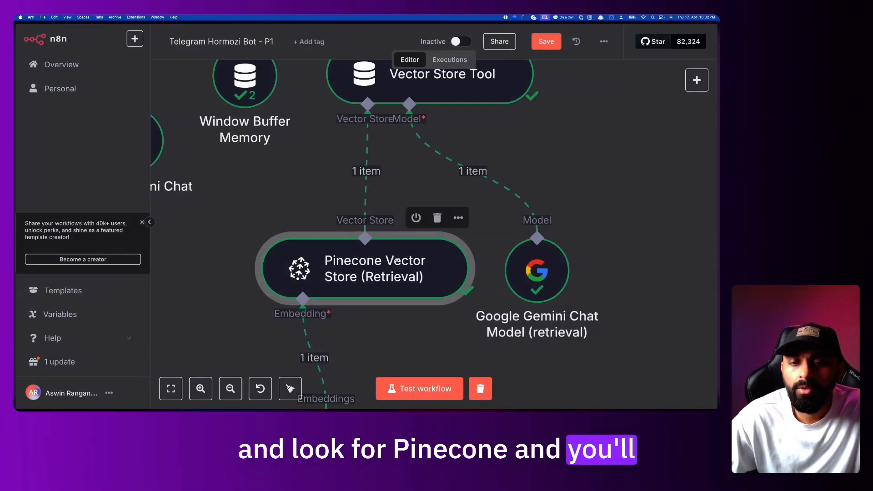
Open the Pinecone site in a new browser tab by searching 'pin'
scroll(392, 275, "down", 2)
scroll(238, 227, "down", 3)
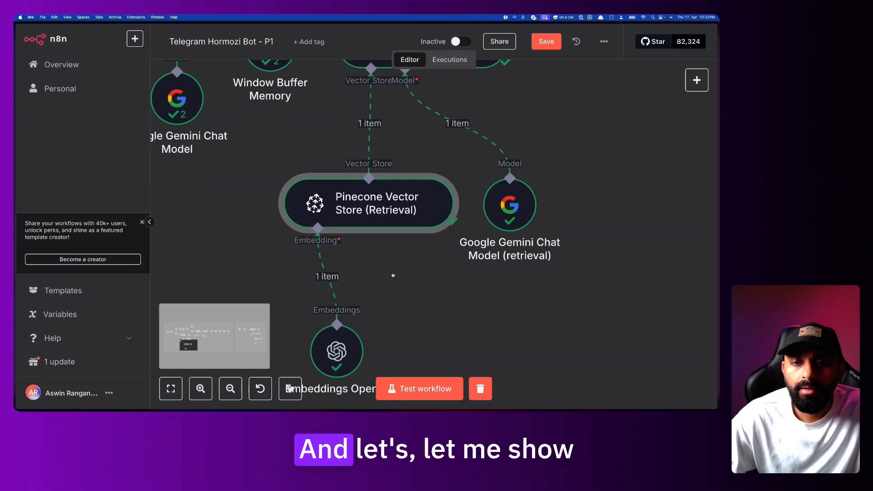
key("super+t")
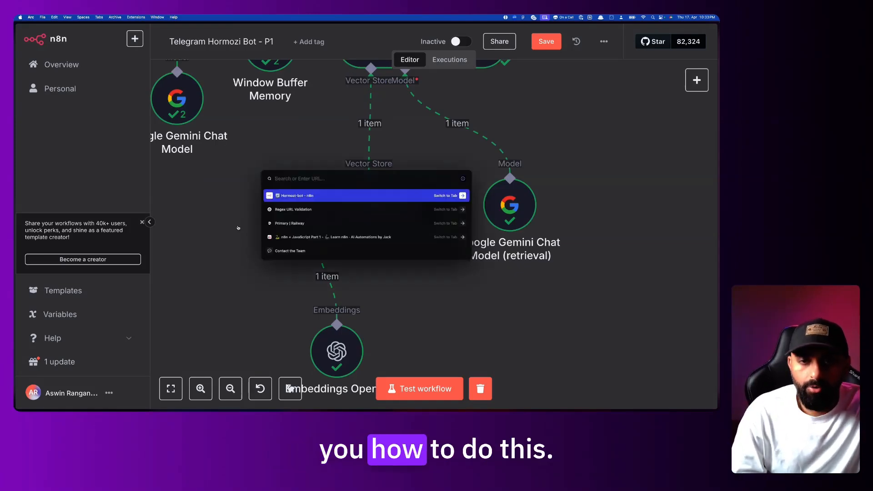
type("pin")
key("Return")
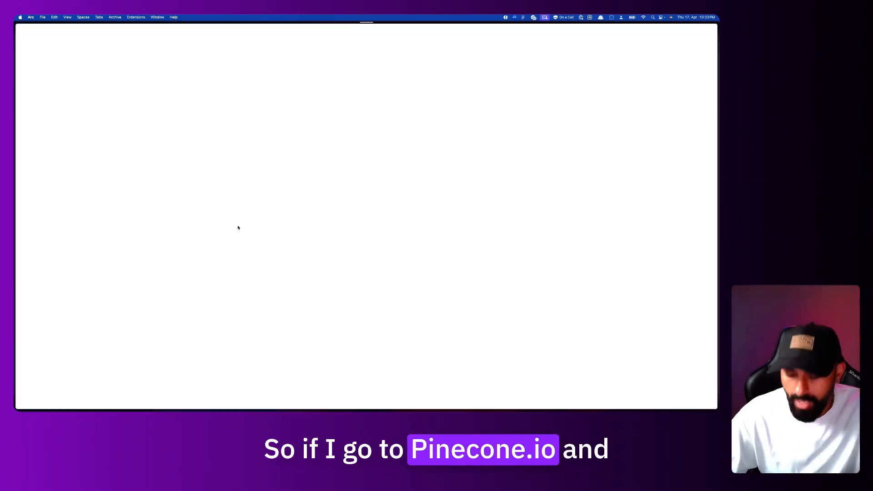
Log in to Pinecone, enlarge the page, and start a new index named hormozi-test-bot
left_click(482, 35)
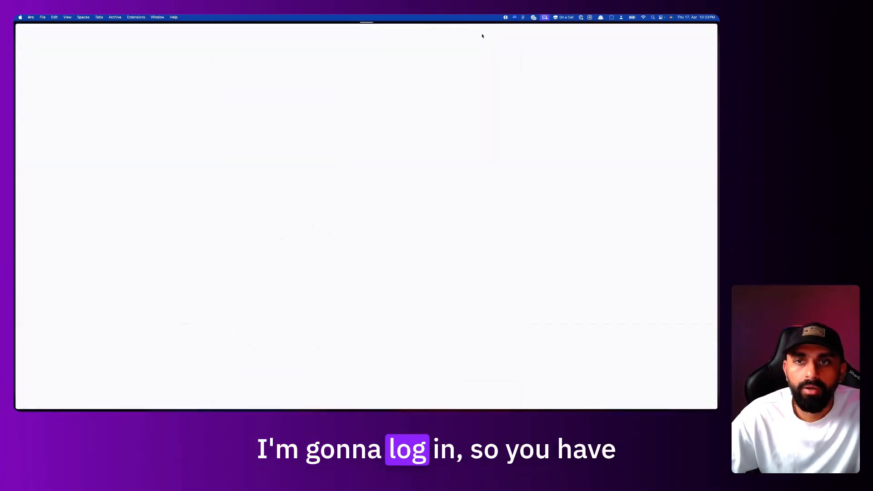
key("super+equal")
key("super+equal")
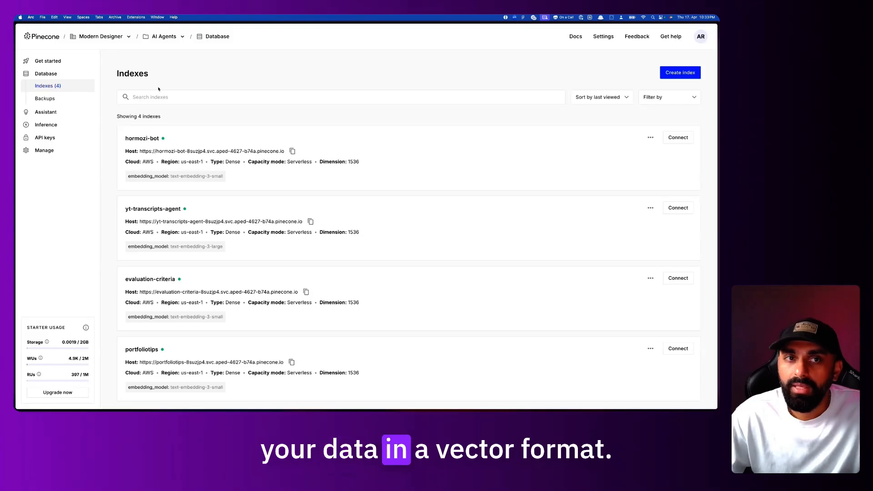
left_click(683, 71)
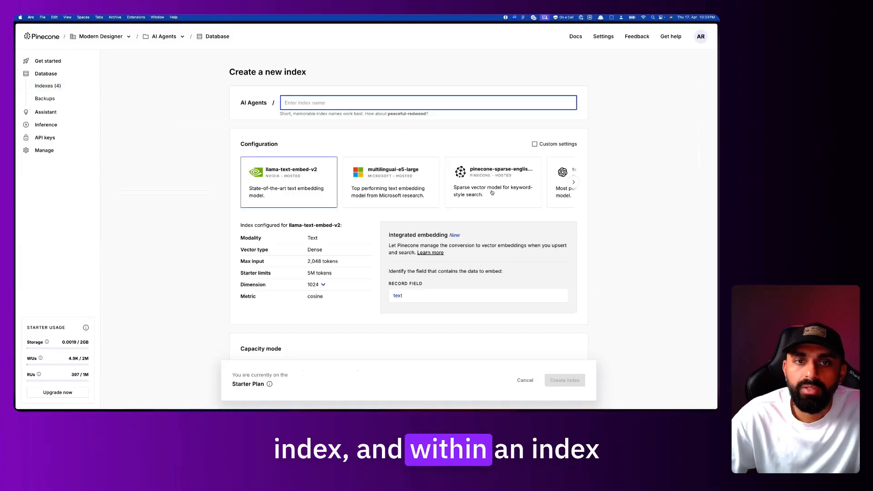
type("adf")
key("BackSpace")
key("BackSpace")
key("BackSpace")
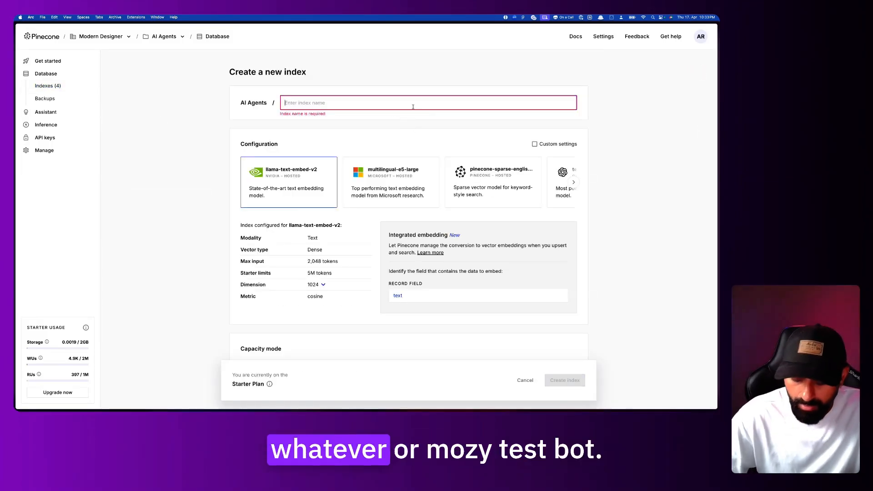
type("horzmmozi-test-bot")
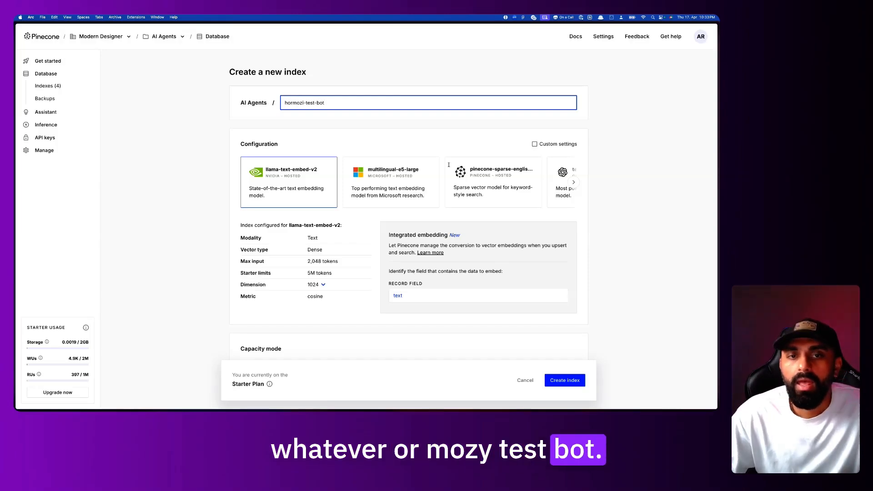
Choose the text-embedding-3-small model for the index, giving 1536 dimensions and cosine metric
scroll(468, 192, "right", 5)
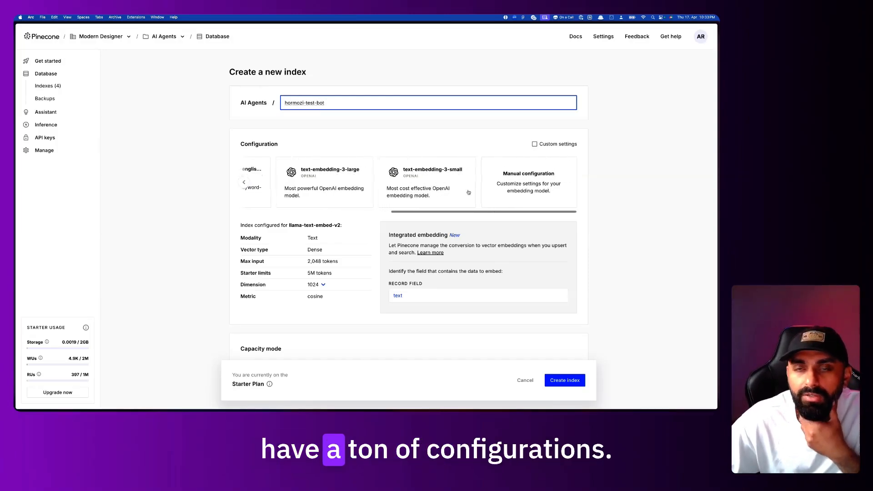
scroll(468, 192, "left", 5)
scroll(469, 192, "right", 5)
scroll(468, 192, "left", 10)
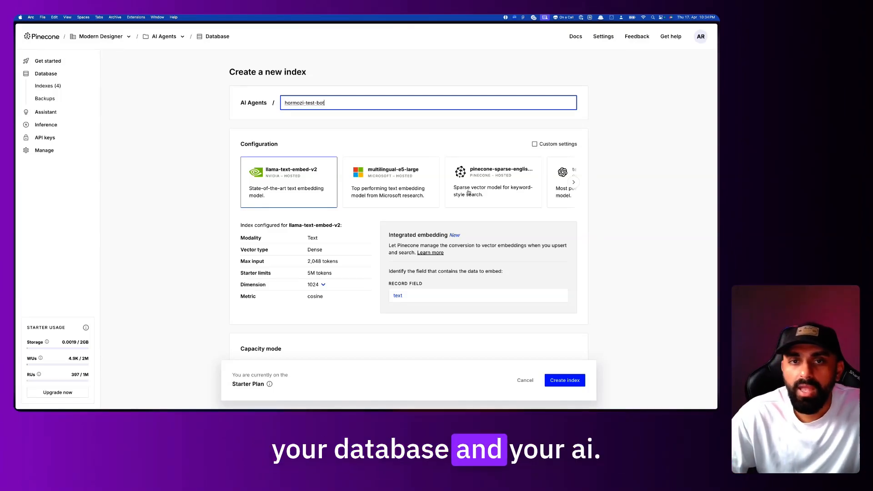
scroll(389, 229, "down", 1)
scroll(468, 177, "right", 5)
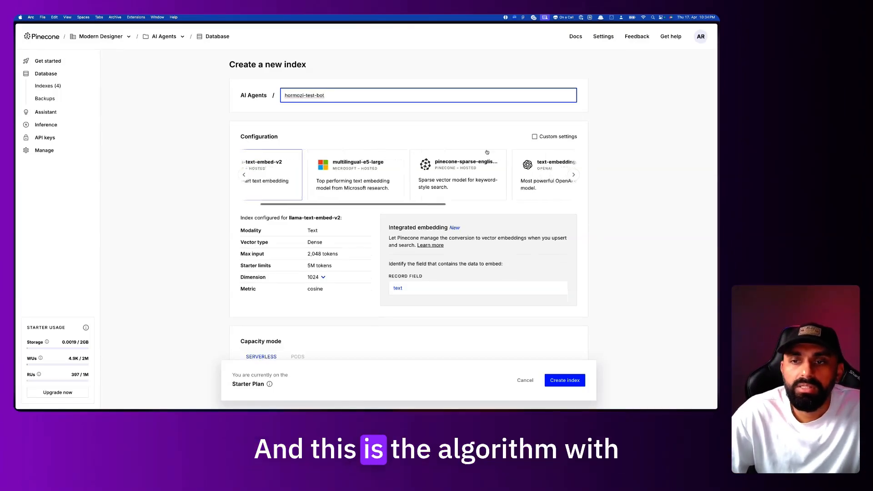
scroll(468, 174, "left", 5)
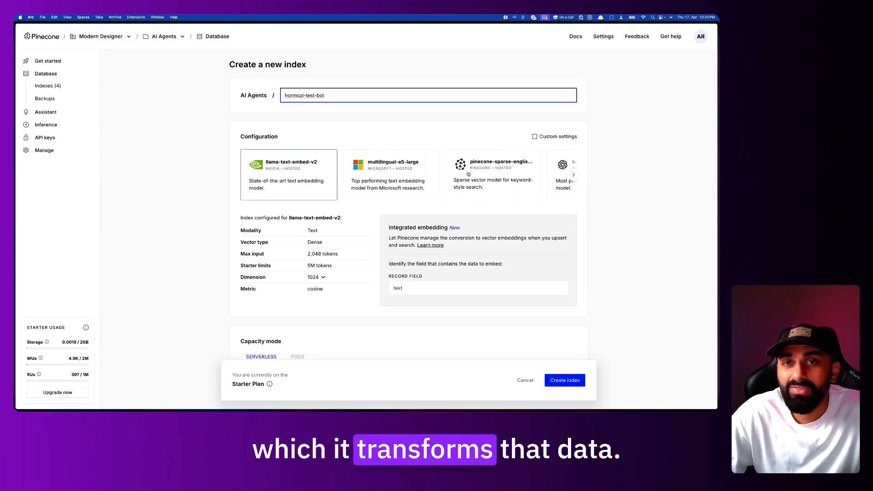
scroll(468, 174, "down", 1)
scroll(468, 173, "up", 1)
scroll(464, 178, "right", 5)
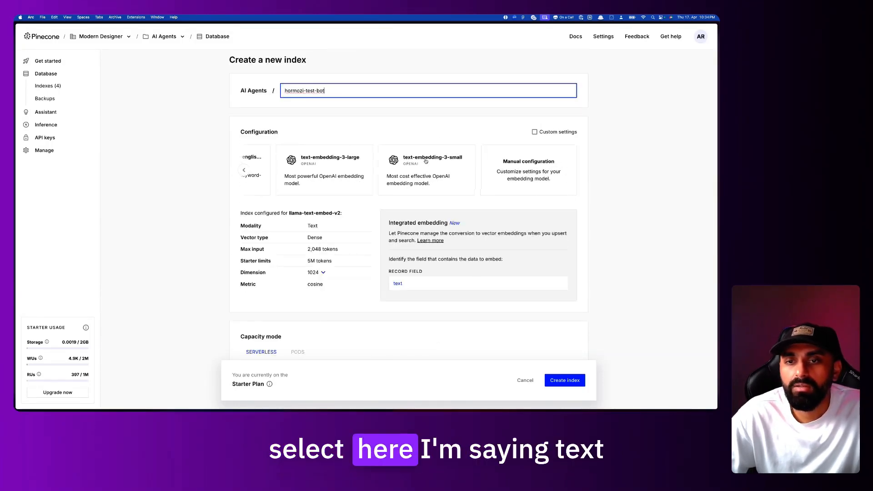
left_click(441, 162)
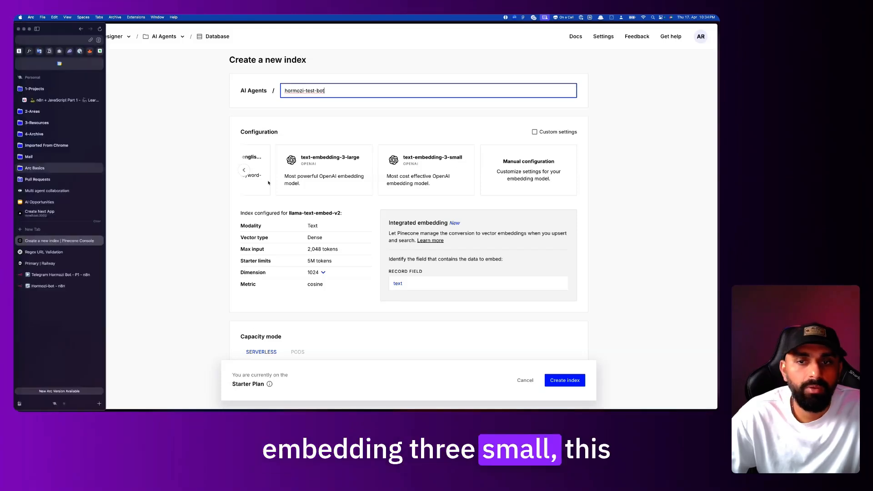
left_click(50, 279)
scroll(297, 262, "down", 3)
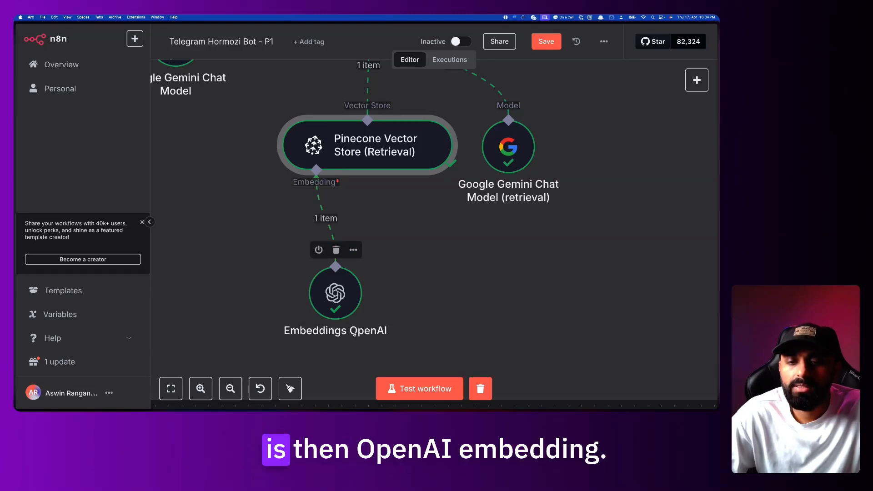
mouse_move(16, 253)
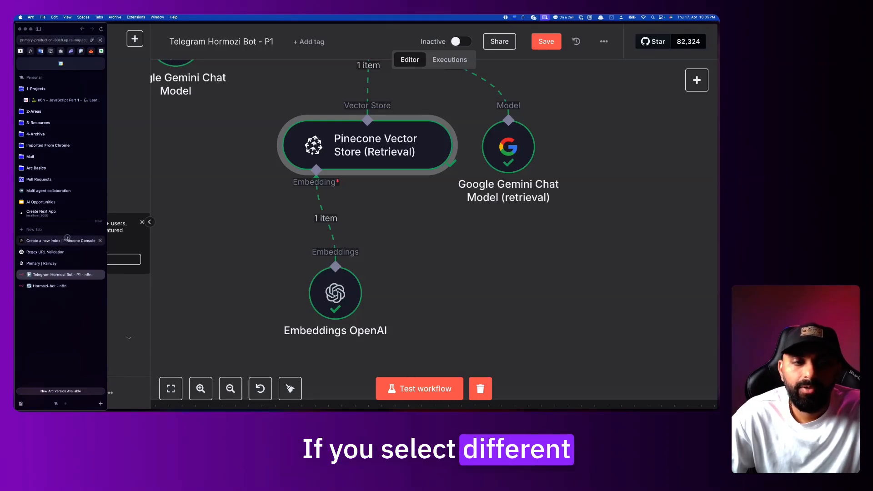
left_click(59, 240)
scroll(424, 165, "down", 3)
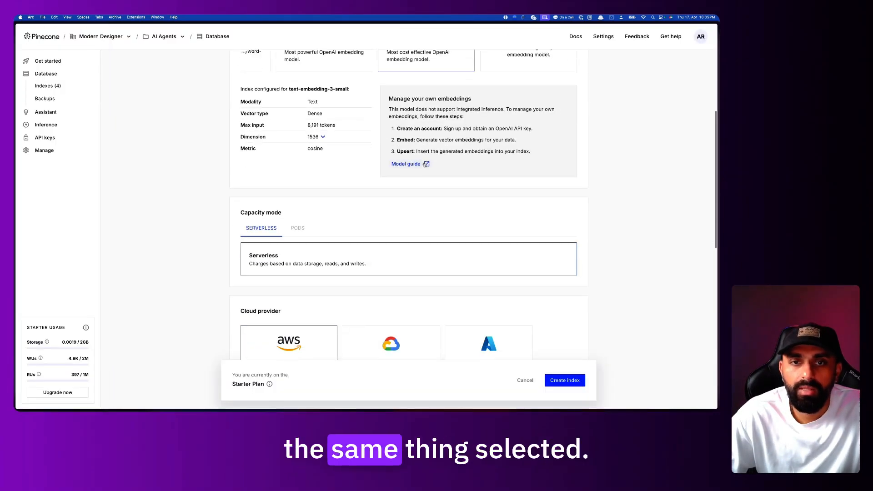
Cancel the hormozi-test-bot new-index form
scroll(424, 164, "down", 3)
left_click(295, 177)
scroll(298, 178, "down", 3)
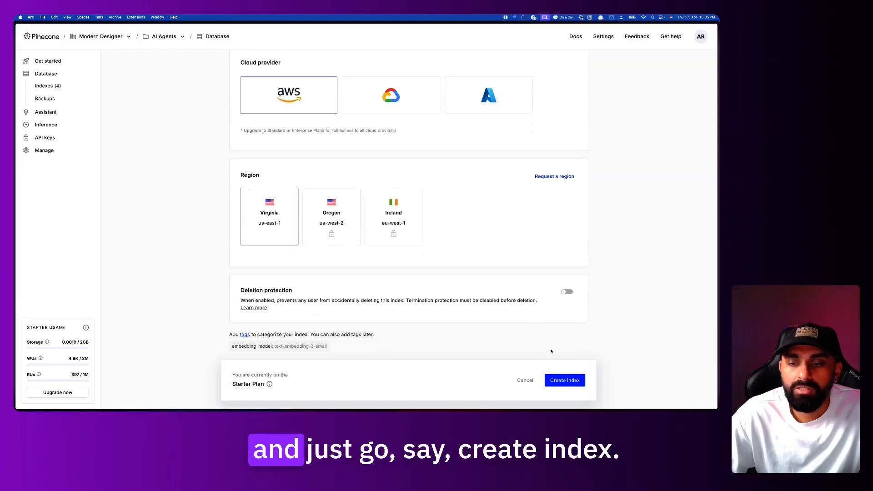
left_click(525, 380)
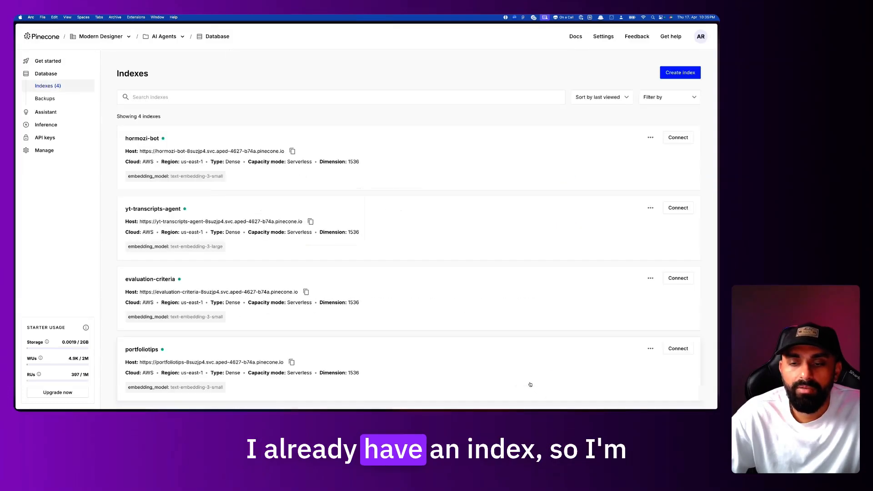
Open the existing hormozi-bot index and browse its 313 scored transcript records
left_click(333, 145)
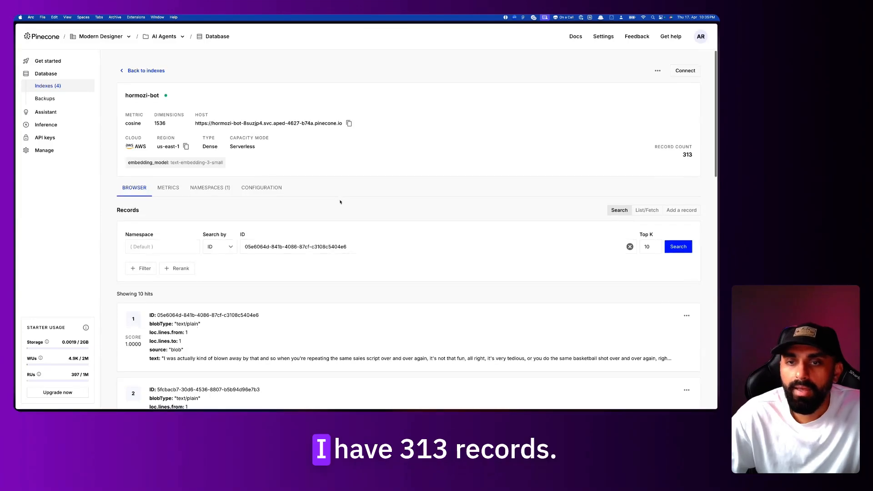
scroll(354, 224, "down", 8)
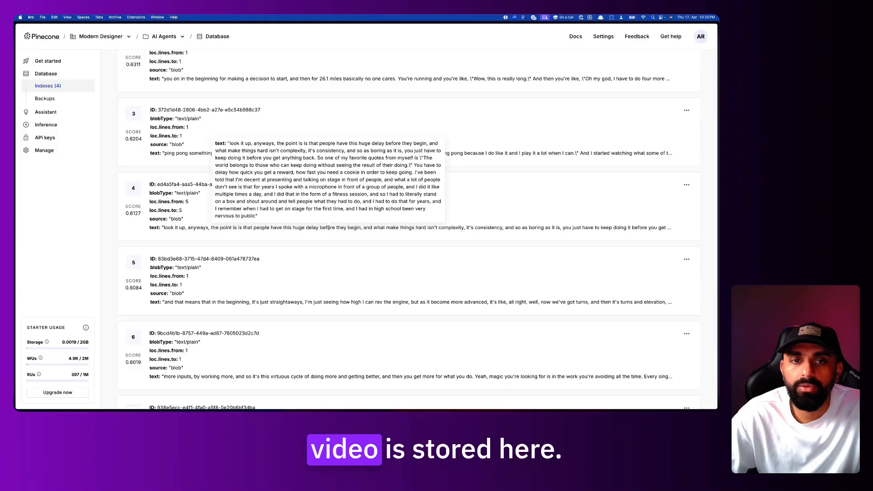
scroll(328, 227, "up", 5)
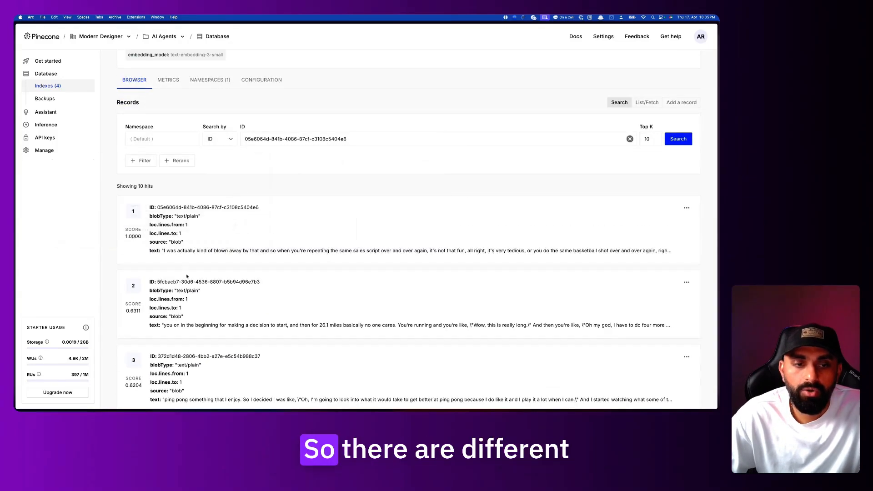
scroll(186, 277, "down", 4)
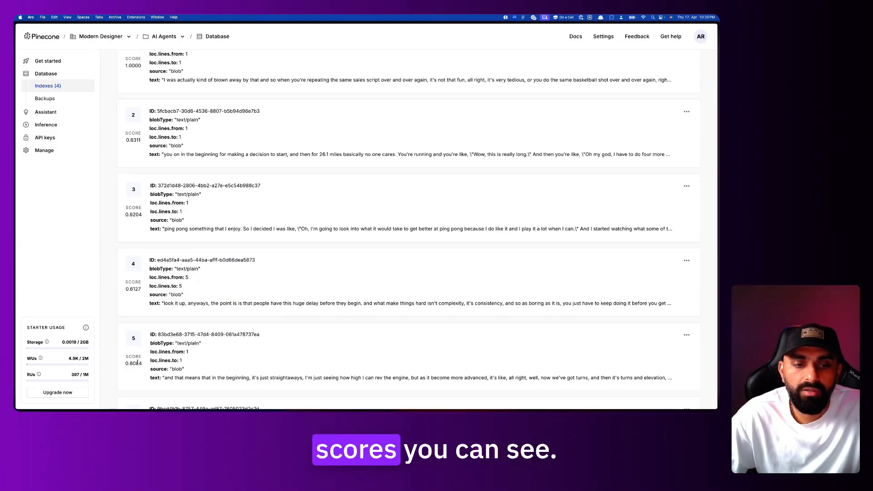
scroll(200, 332, "up", 6)
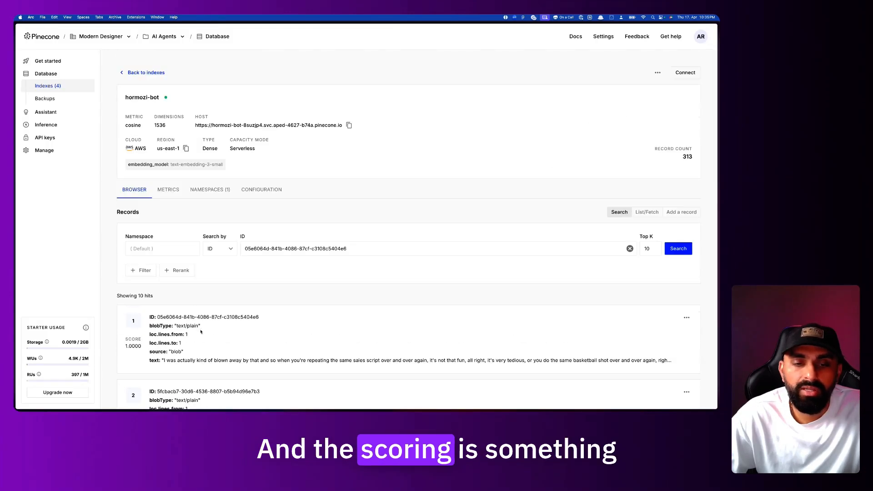
scroll(201, 332, "down", 1)
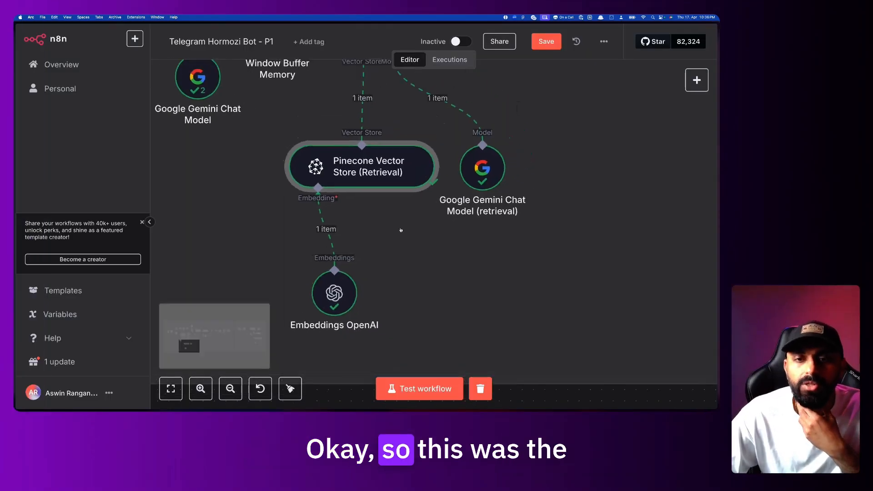
Nudge the Gemini retrieval model node slightly to the right
scroll(401, 229, "up", 3)
scroll(401, 229, "right", 3)
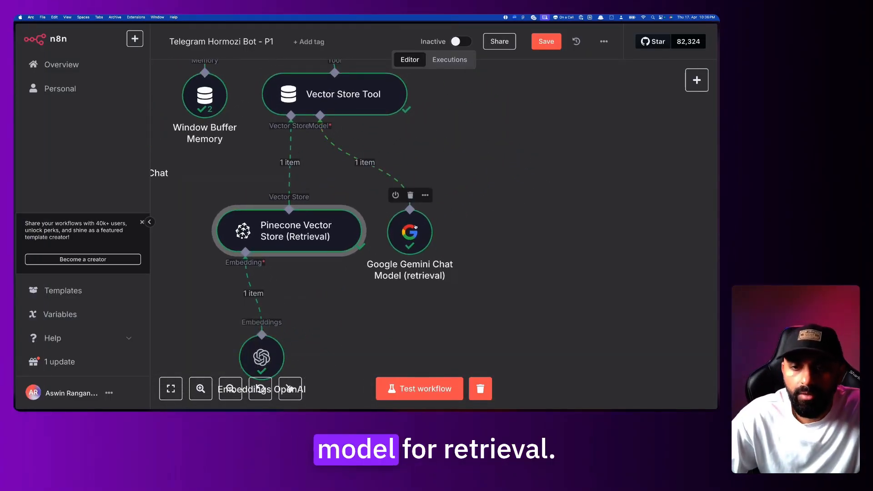
left_click_drag(416, 226, 428, 227)
mouse_move(327, 135)
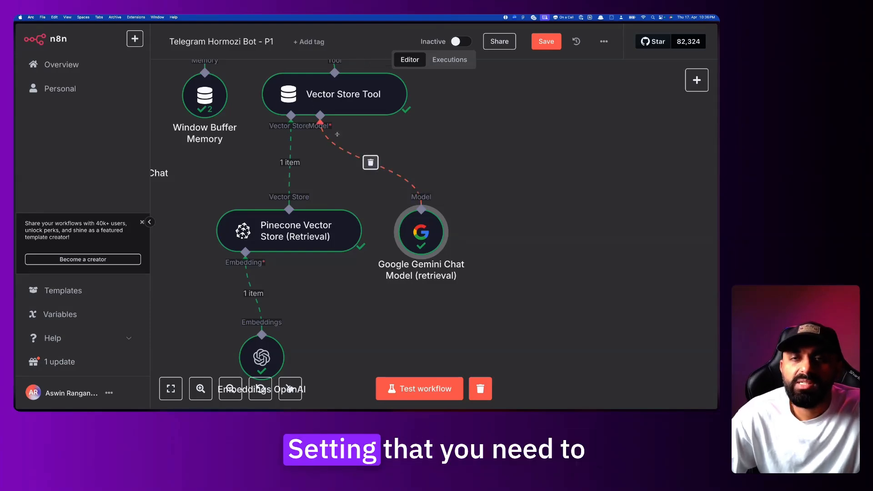
scroll(337, 135, "up", 2)
scroll(337, 136, "down", 5)
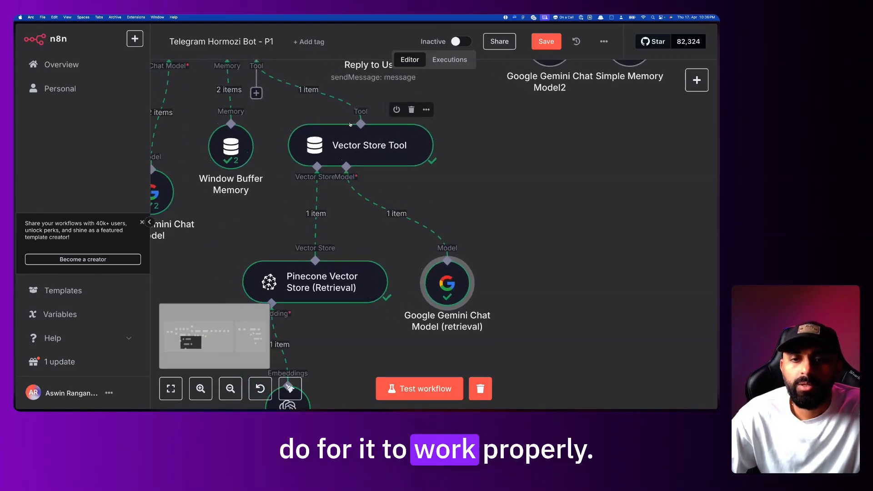
scroll(350, 124, "up", 2)
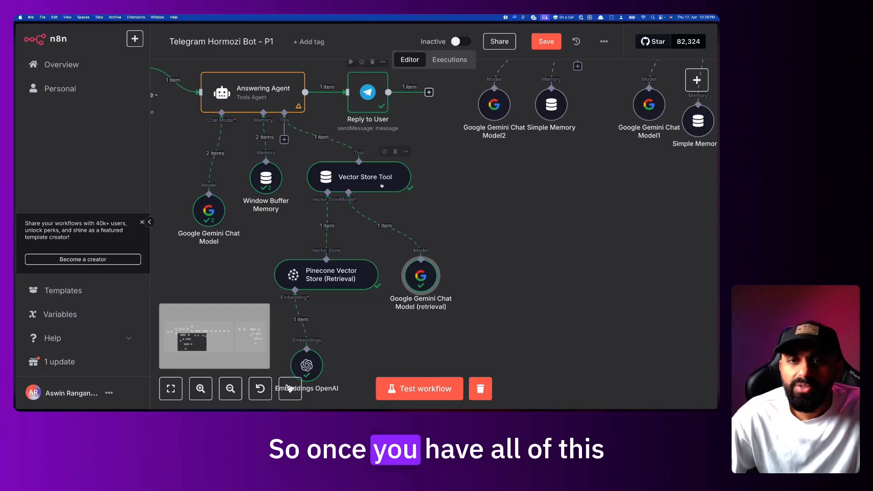
Set the Gemini retrieval model to models/gemini-2.0-flash
double_click(425, 270)
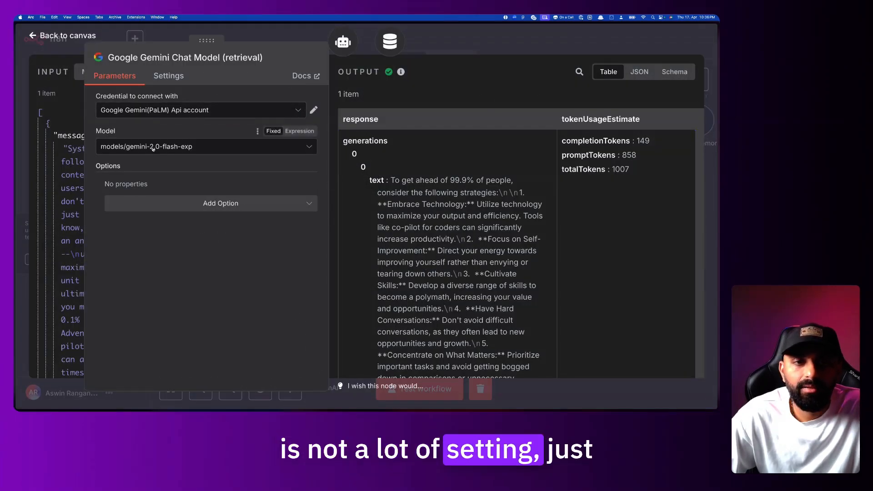
left_click(155, 149)
scroll(211, 233, "down", 3)
scroll(211, 233, "down", 1)
scroll(211, 234, "up", 3)
scroll(211, 237, "down", 1)
left_click(216, 265)
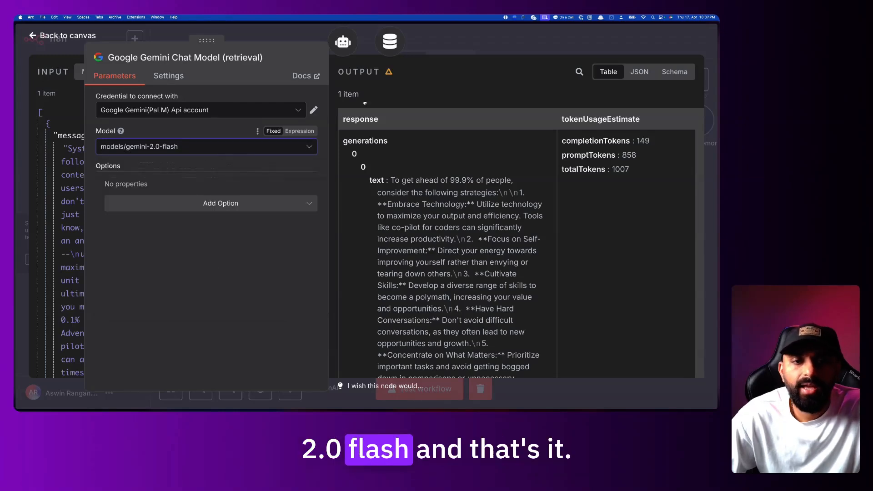
key("Escape")
Open and close the Vector Store Tool's settings to review them
scroll(479, 199, "down", 2)
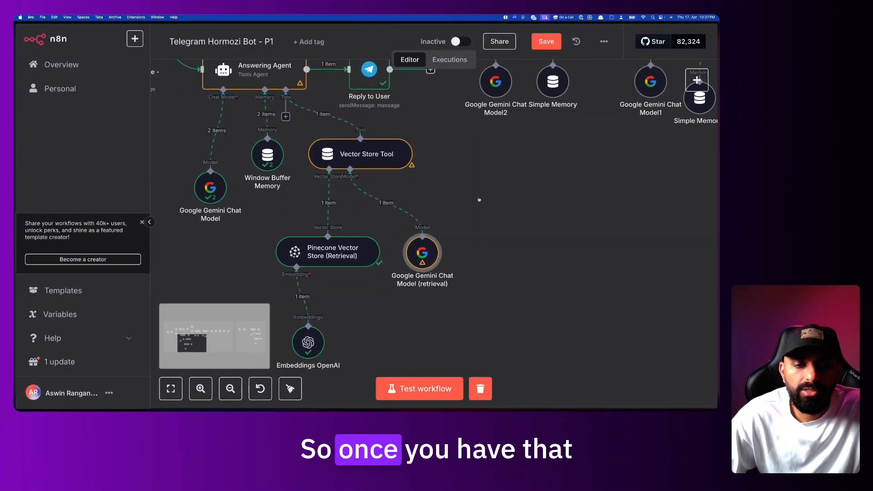
double_click(366, 154)
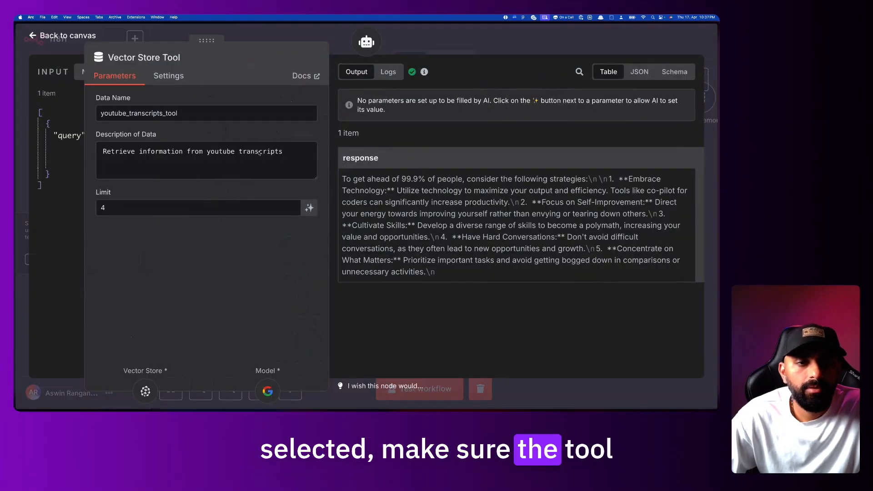
key("Escape")
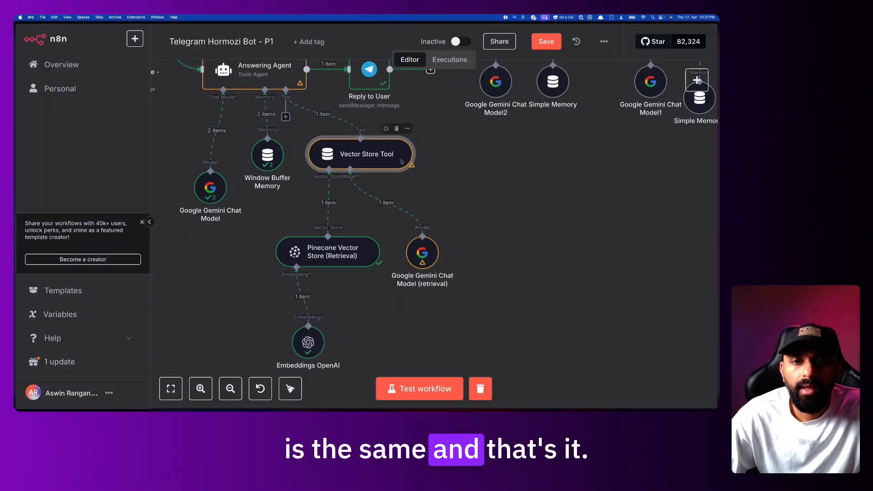
Save the Telegram Hormozi Bot - P1 workflow
scroll(590, 58, "up", 3)
left_click(547, 42)
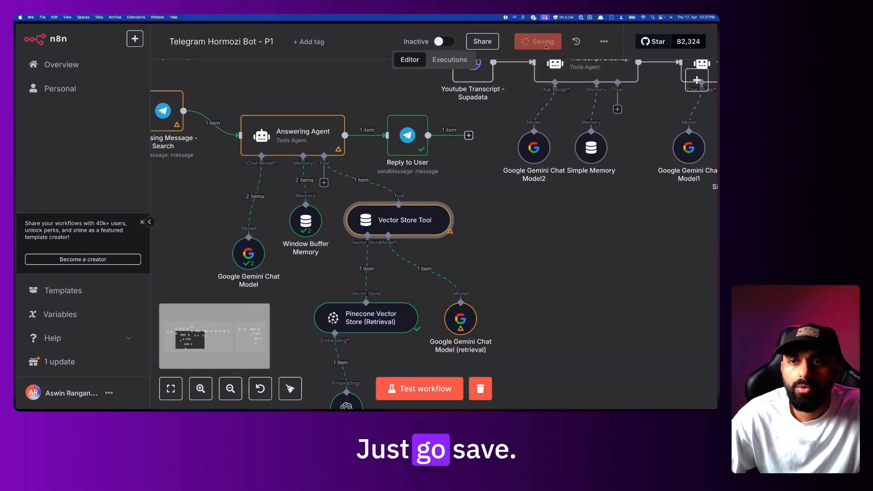
scroll(502, 189, "left", 2)
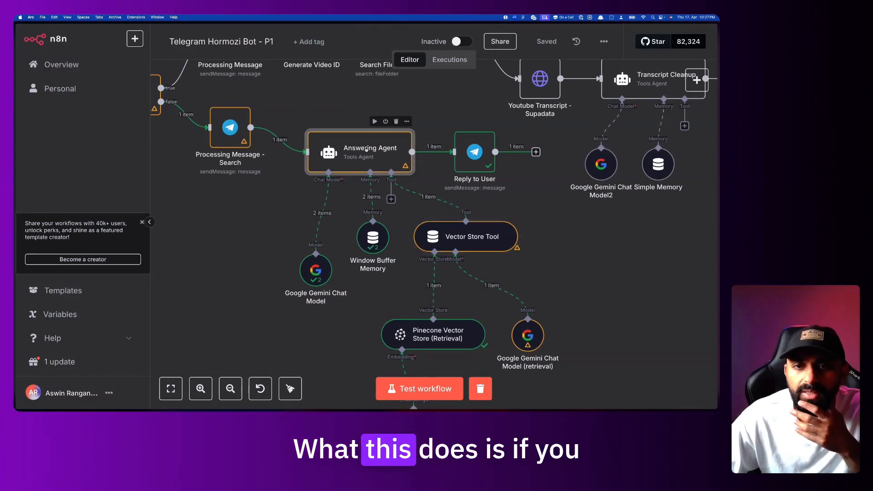
Check the Window Buffer Memory step's input in the Answering Agent's logs
double_click(365, 149)
left_click(390, 73)
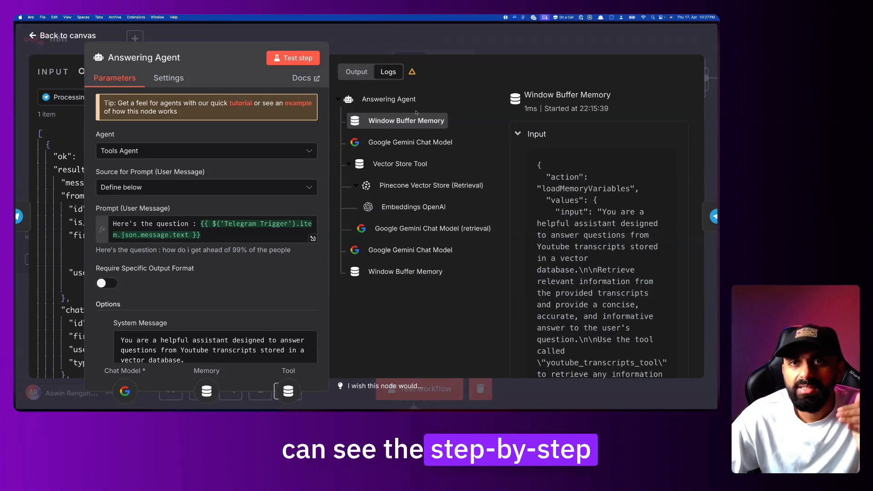
left_click(390, 100)
left_click(397, 123)
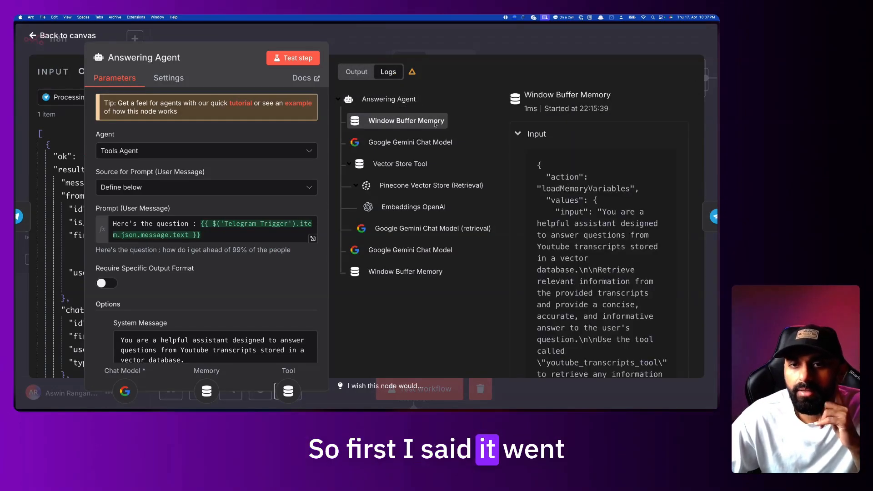
key("Escape")
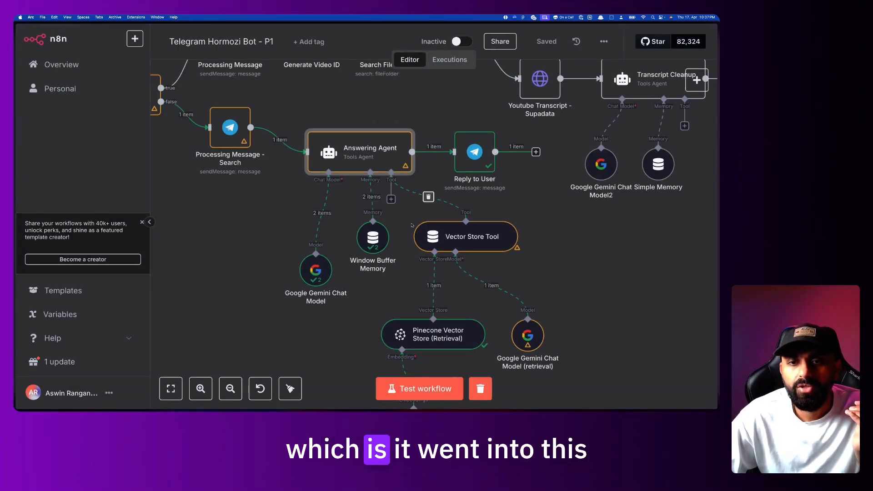
Reopen the agent's logs and highlight the loadMemoryVariables action in the memory input
double_click(376, 158)
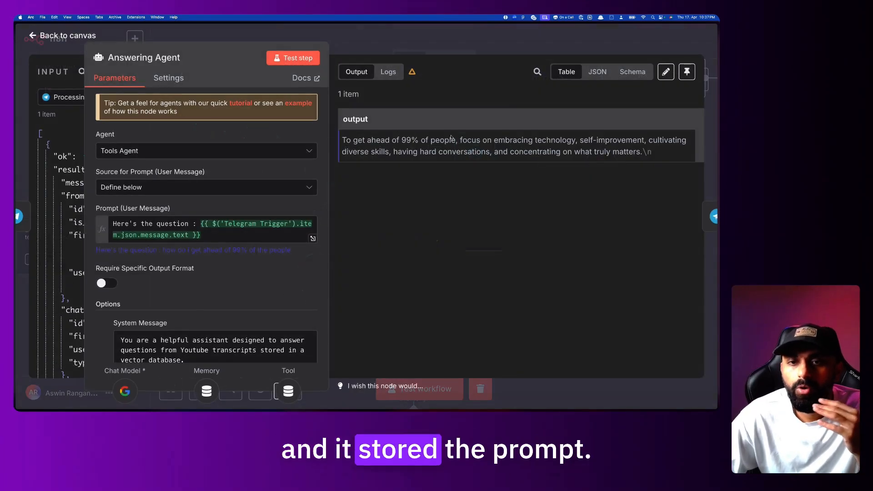
left_click(388, 71)
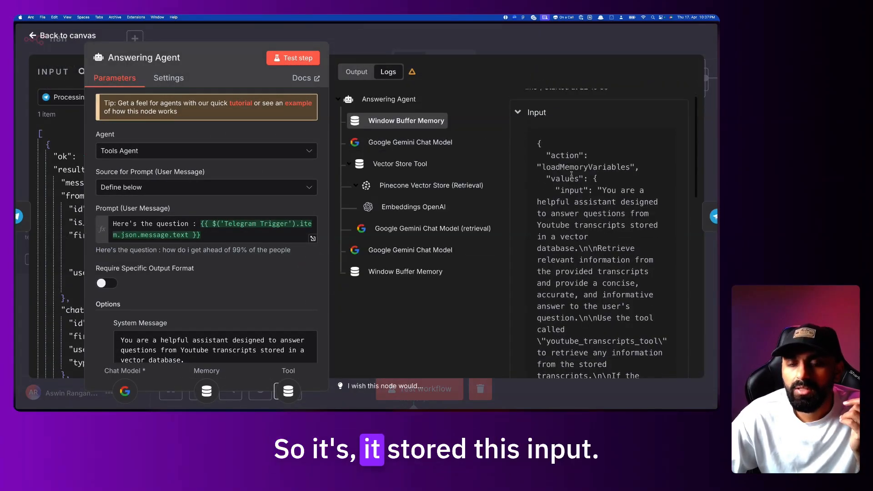
left_click_drag(542, 128, 643, 156)
left_click(612, 158)
double_click(611, 158)
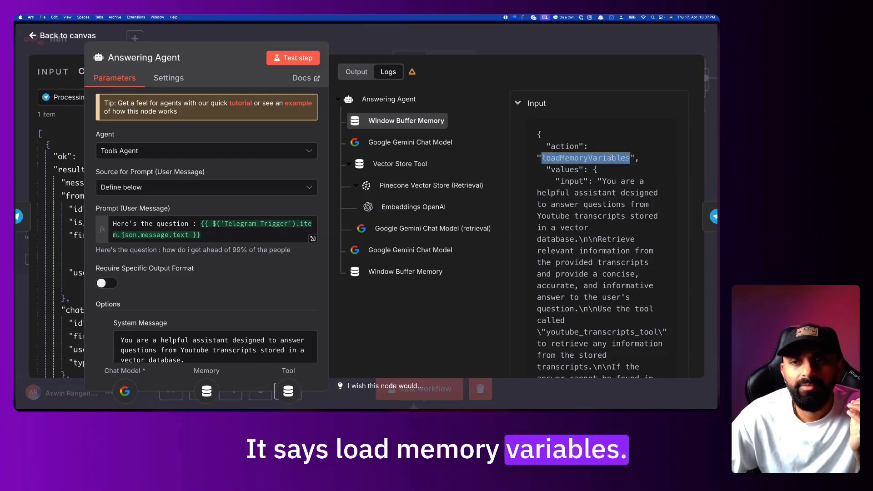
scroll(611, 157, "down", 1)
scroll(565, 132, "down", 1)
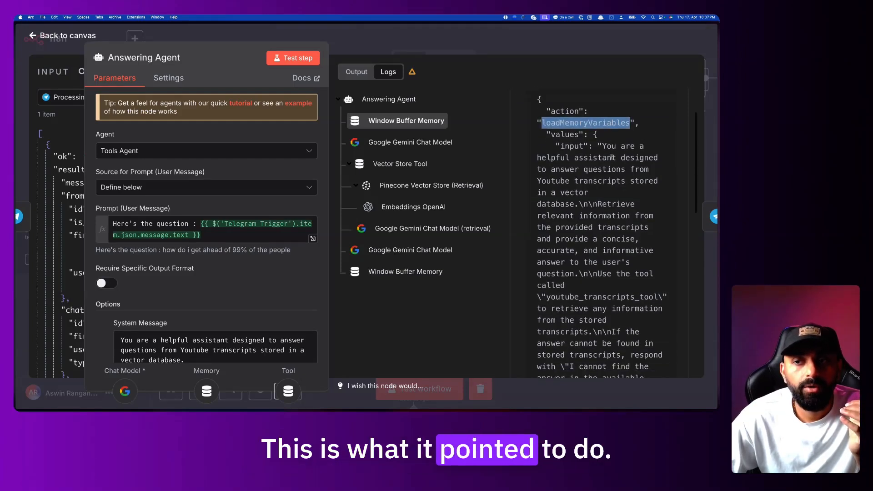
Highlight the values and stored prompt text in the memory step's input
double_click(566, 130)
scroll(565, 131, "down", 1)
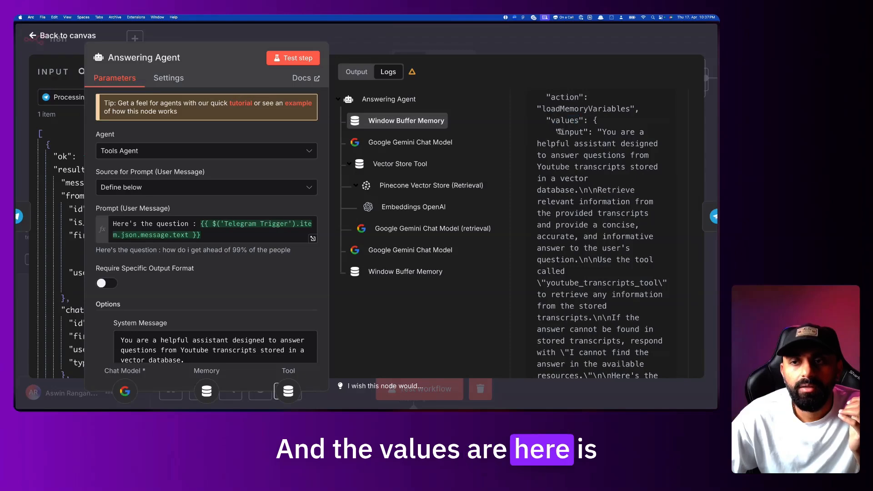
left_click_drag(560, 132, 612, 166)
left_click(596, 145)
left_click_drag(601, 131, 608, 187)
scroll(613, 203, "down", 1)
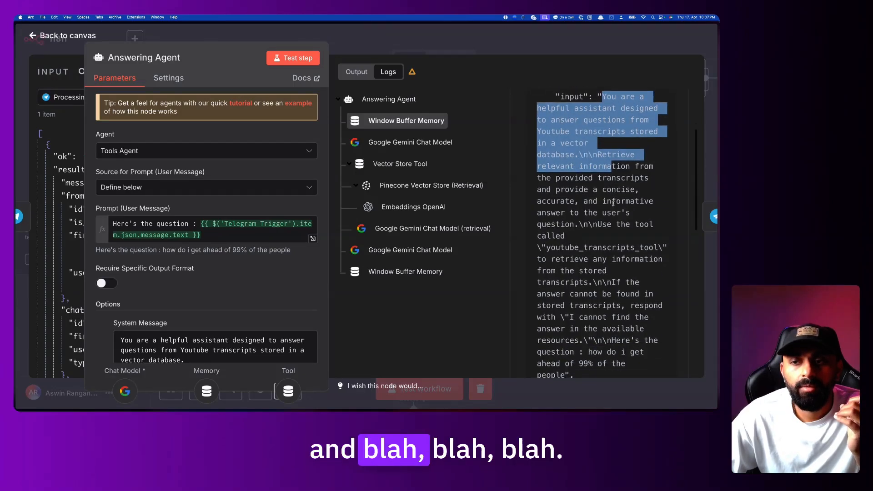
left_click(600, 155)
left_click_drag(598, 155, 619, 225)
scroll(619, 226, "down", 4)
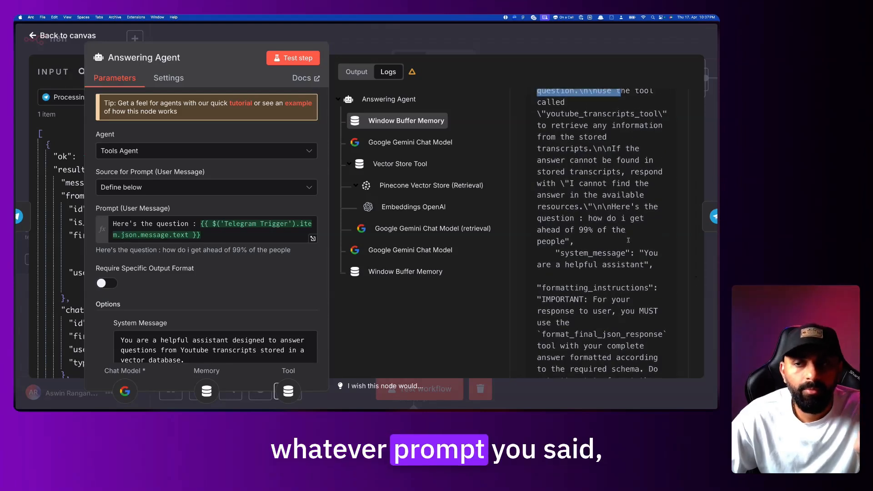
Highlight the system_message entry in the memory input
left_click_drag(650, 269, 562, 253)
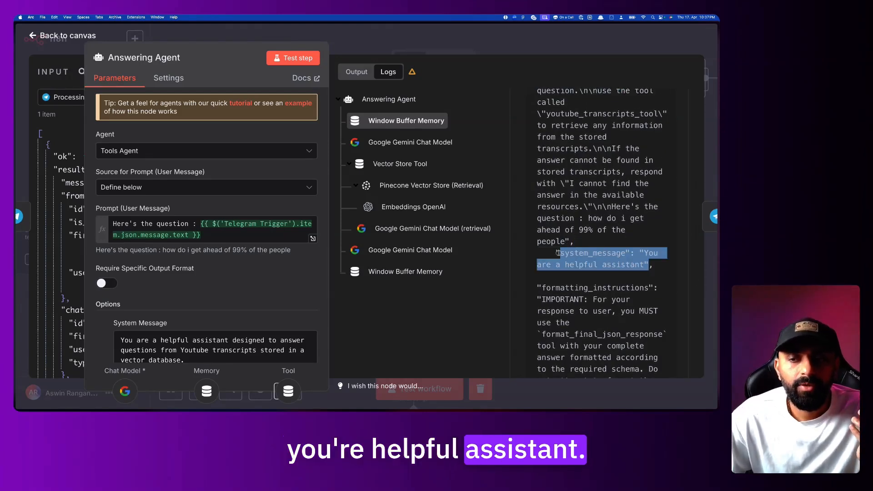
scroll(558, 252, "down", 3)
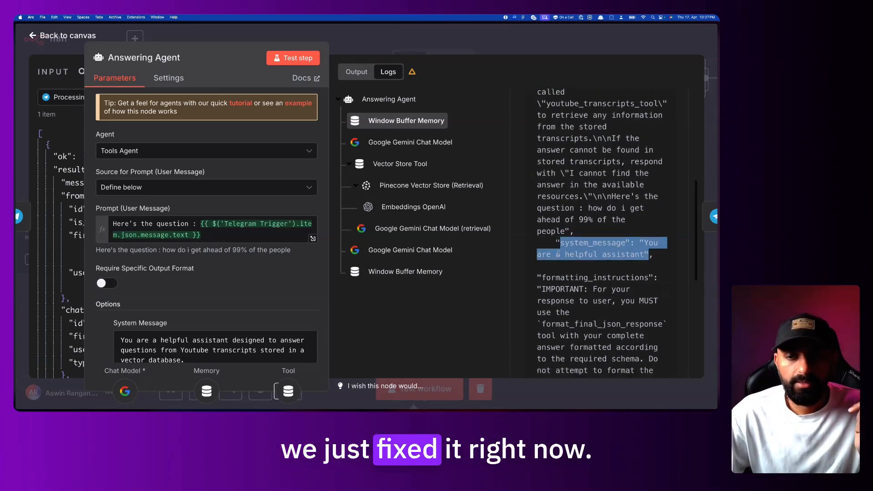
mouse_move(628, 217)
left_mouse_down()
mouse_move(636, 266)
mouse_move(617, 208)
left_mouse_up()
scroll(637, 269, "down", 5)
scroll(636, 269, "up", 2)
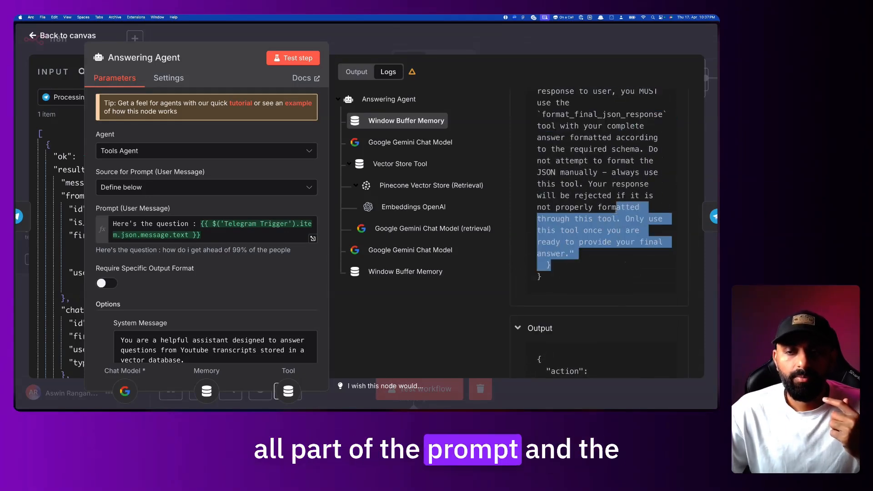
scroll(617, 227, "down", 2)
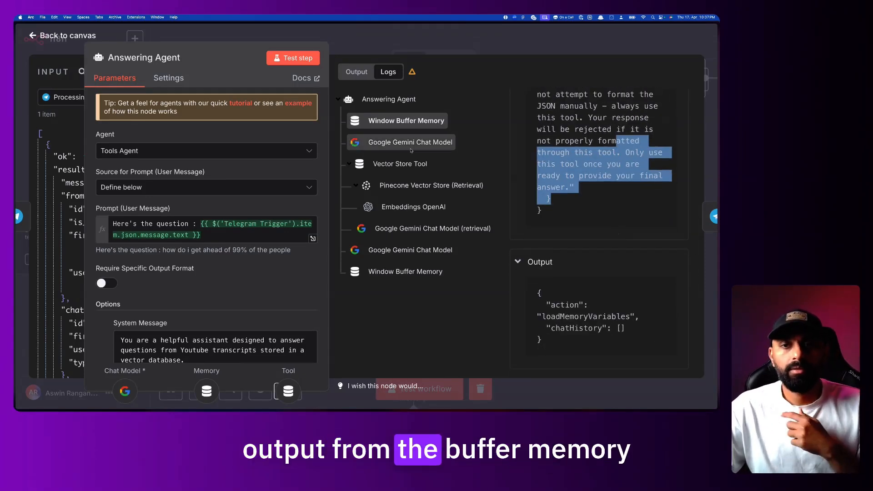
Highlight the memory step's output JSON, then glance at the Google Gemini Chat Model step
left_click_drag(542, 341, 549, 305)
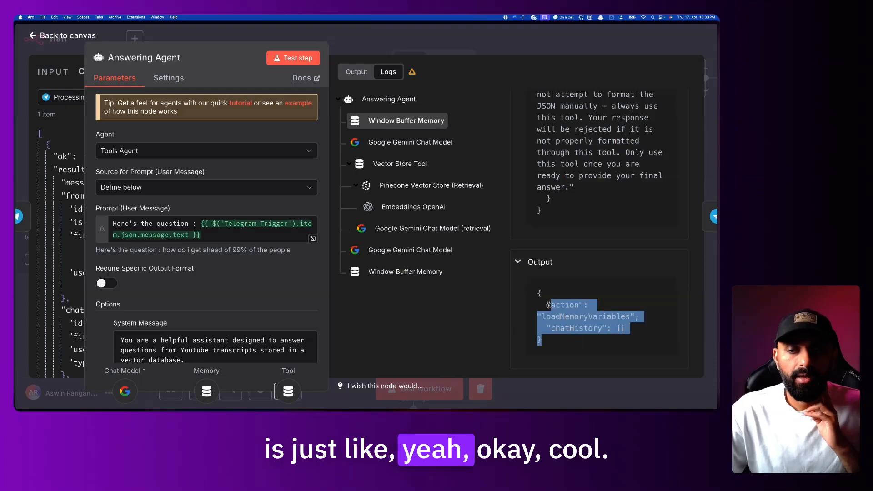
left_click_drag(541, 341, 534, 296)
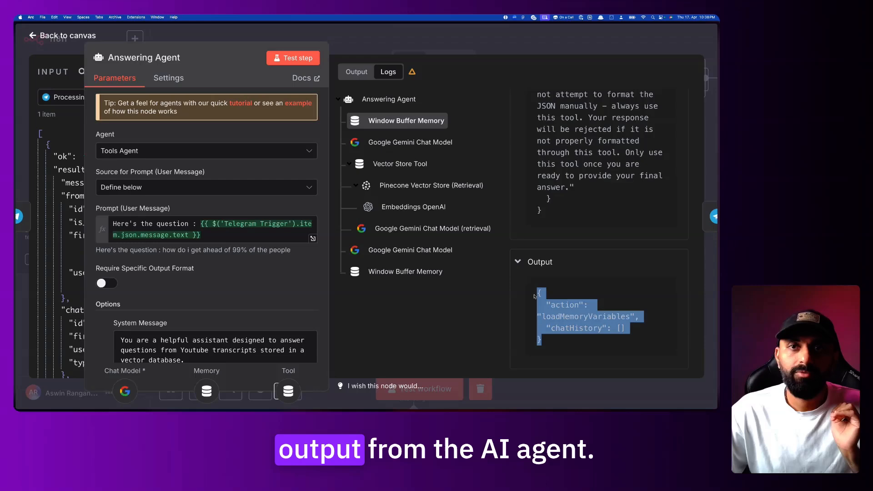
left_click_drag(563, 350, 535, 286)
left_click(564, 306)
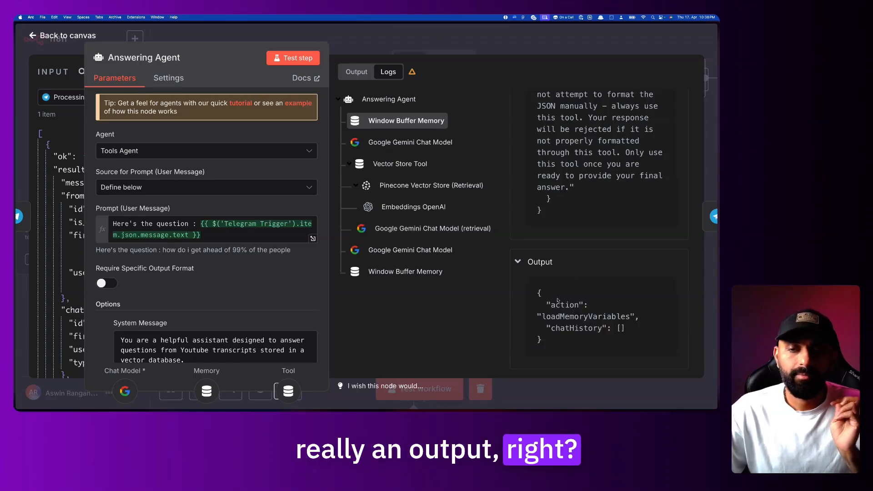
left_click(411, 143)
key("Escape")
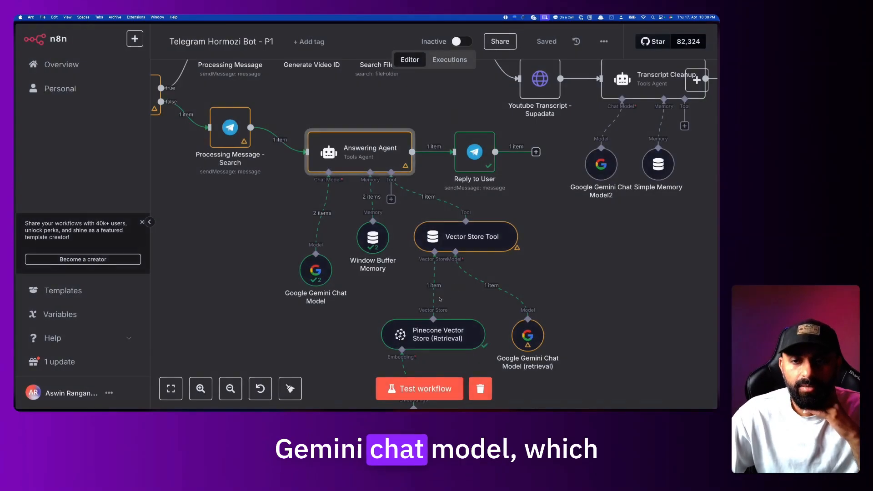
Select the Google Gemini Chat Model entry in the Answering Agent's run logs
mouse_move(325, 261)
double_click(370, 158)
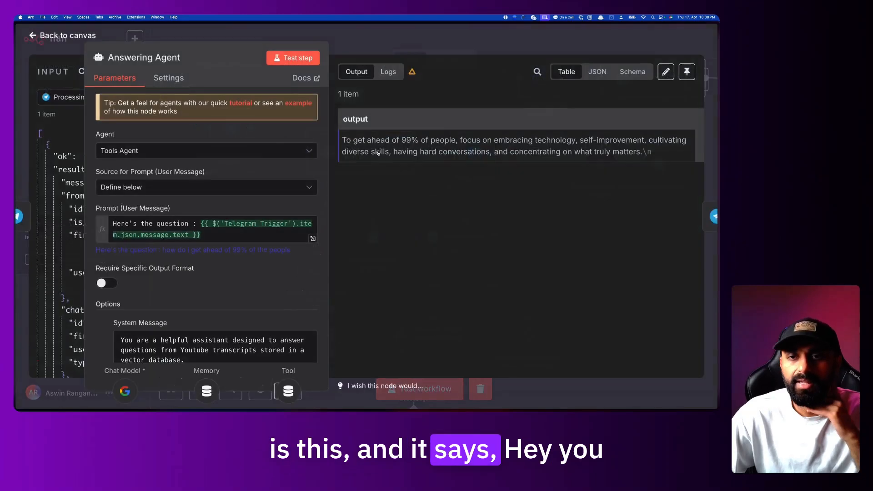
left_click(394, 78)
left_click(410, 142)
Highlight the model's system prompt and question input, and toggle its output section
left_click_drag(558, 155, 654, 166)
left_click(570, 186)
left_click_drag(528, 155, 637, 261)
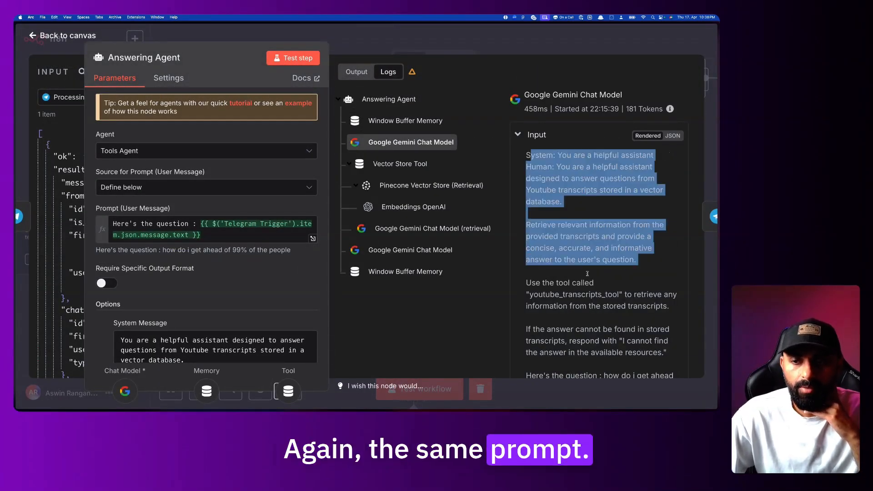
scroll(637, 264, "down", 2)
left_click(549, 360)
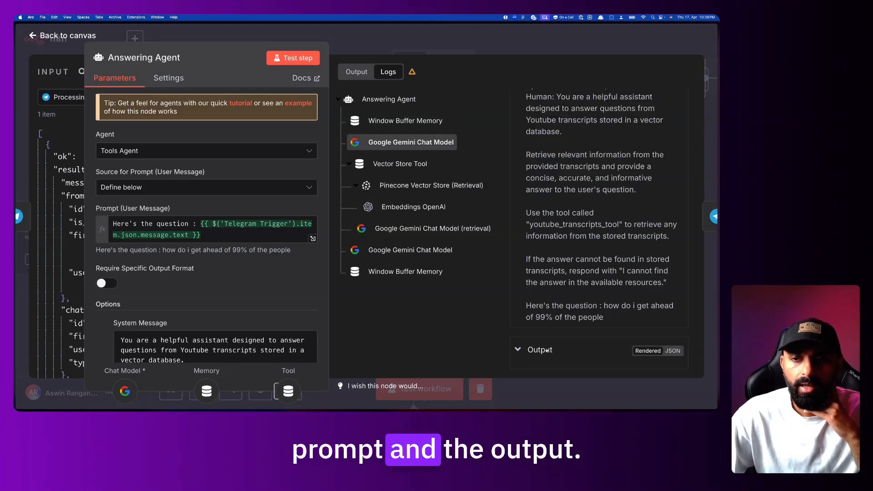
left_click(539, 360)
left_click(537, 361)
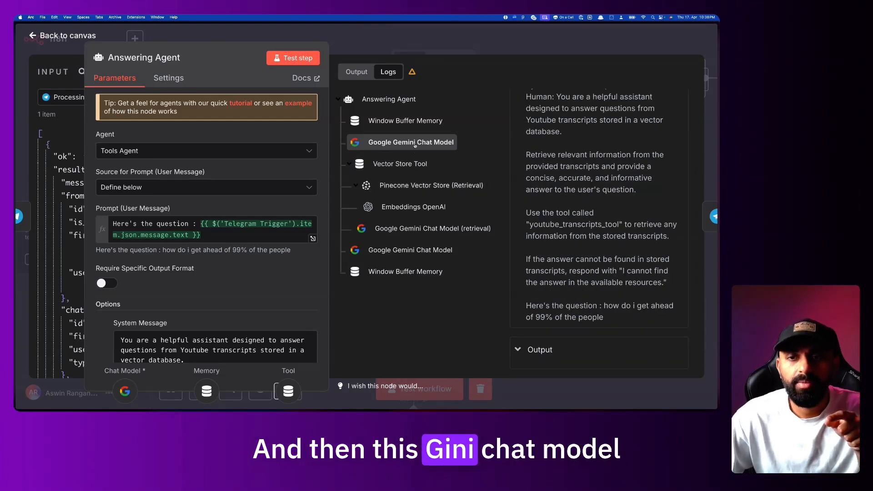
Inspect the query value in the Vector Store Tool step's input
left_click(420, 169)
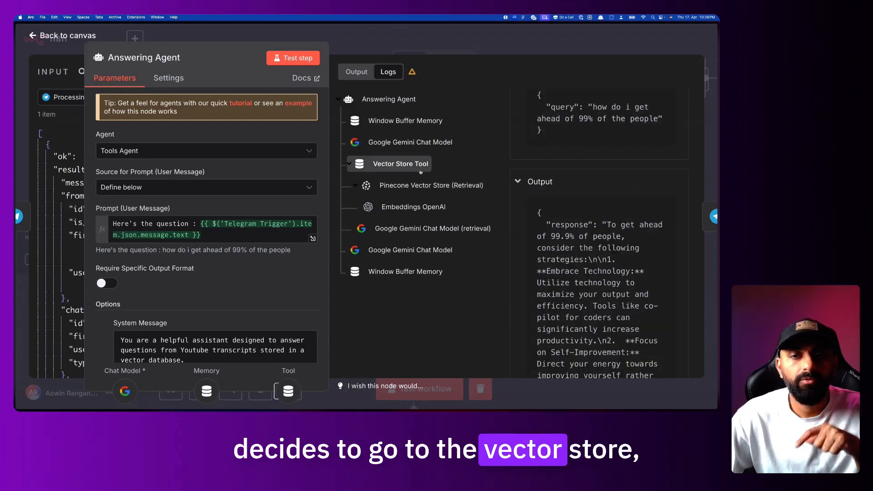
left_click_drag(539, 165, 649, 187)
left_click(560, 203)
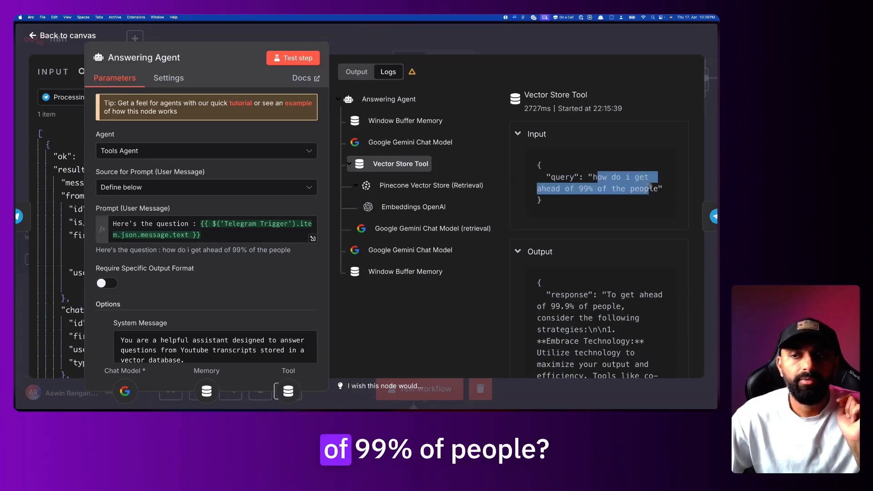
left_click(654, 187)
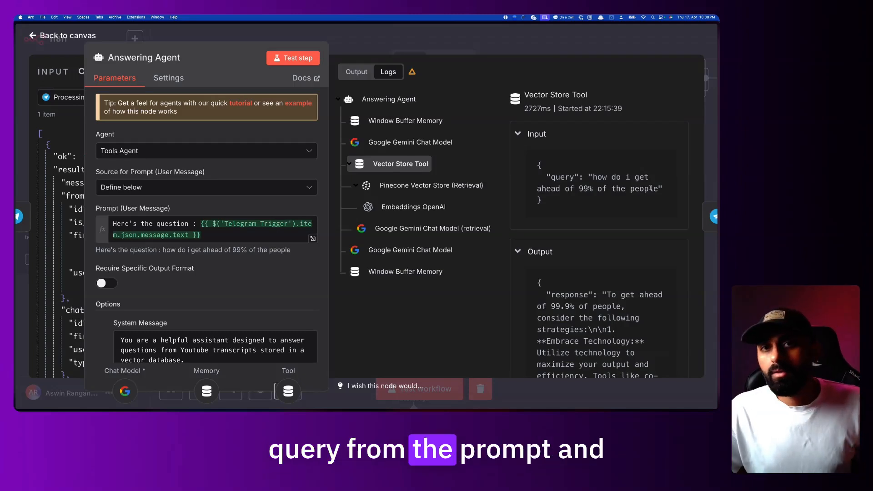
left_click_drag(651, 201, 533, 154)
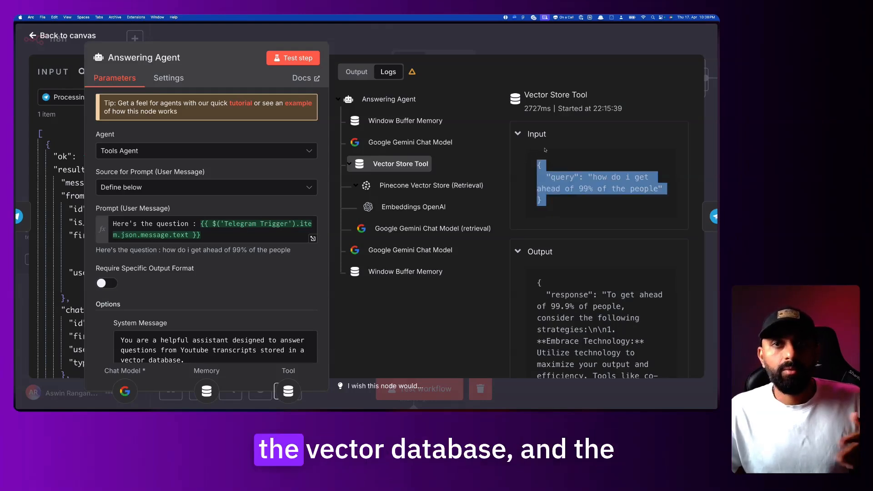
Review the Vector Store Tool's response and the '99%' part of its query
scroll(571, 191, "down", 5)
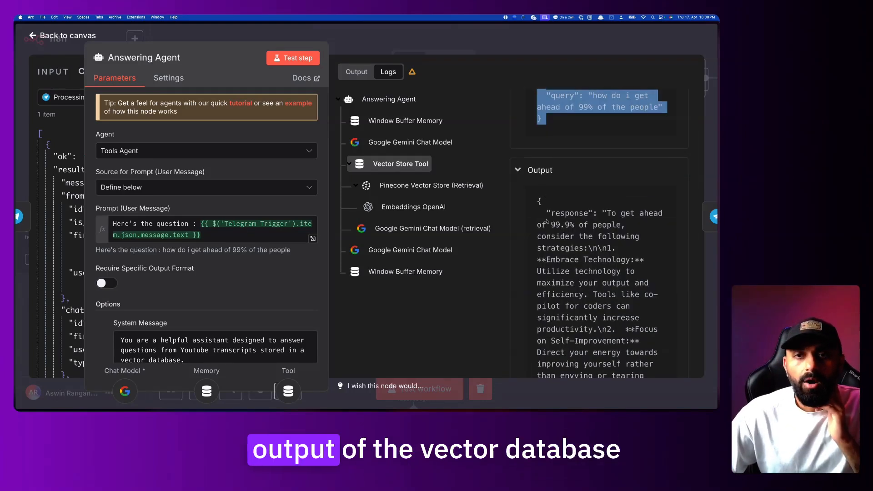
left_click_drag(537, 151, 590, 307)
left_click(589, 307)
left_click_drag(607, 151, 651, 328)
scroll(609, 227, "up", 10)
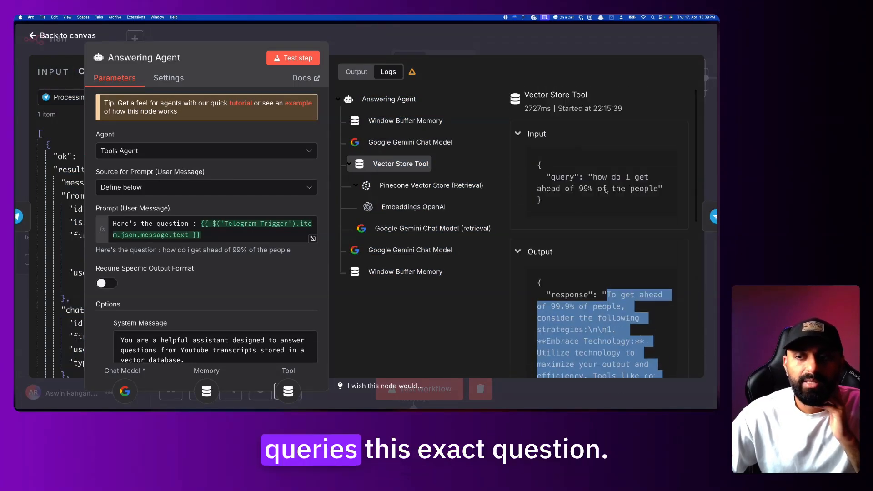
left_click_drag(592, 177, 654, 190)
scroll(640, 227, "down", 5)
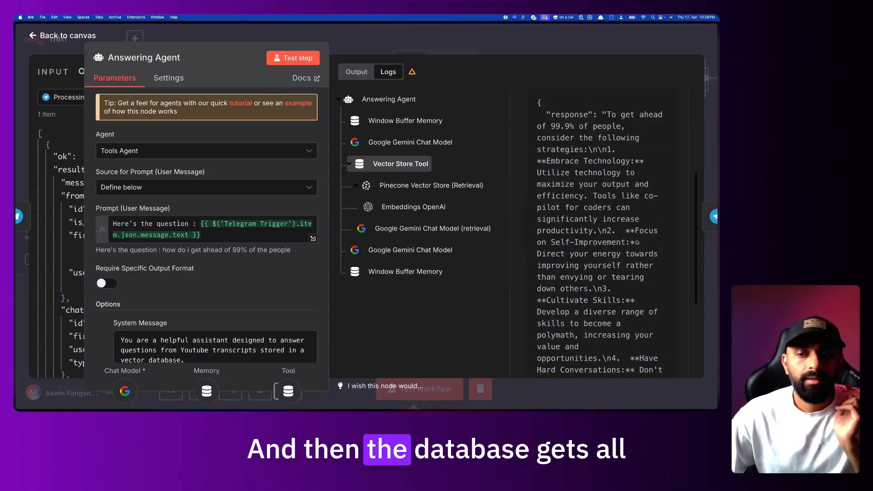
scroll(636, 242, "up", 3)
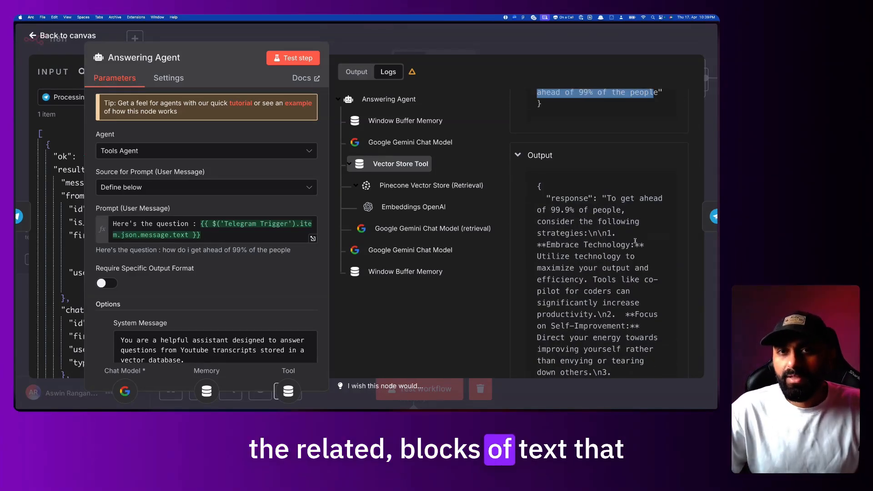
scroll(636, 241, "up", 2)
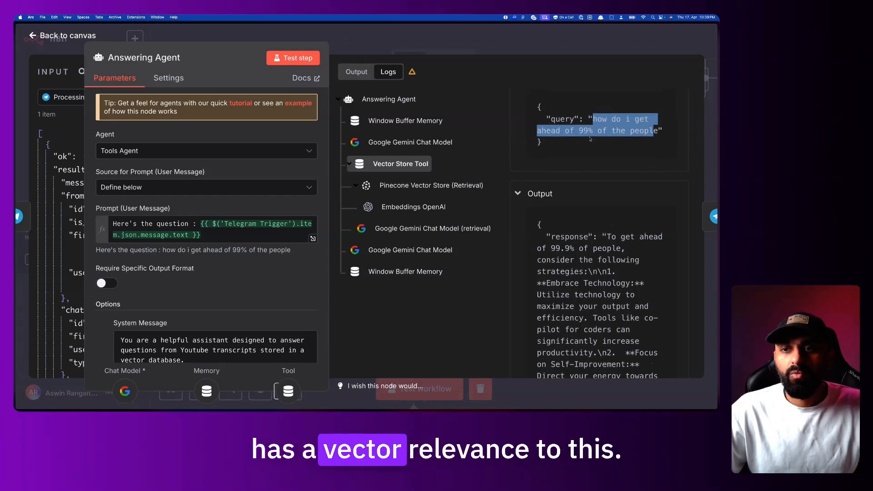
left_click(593, 139)
mouse_move(591, 131)
left_mouse_down()
mouse_move(579, 131)
mouse_move(609, 119)
mouse_move(660, 130)
mouse_move(590, 117)
left_mouse_up()
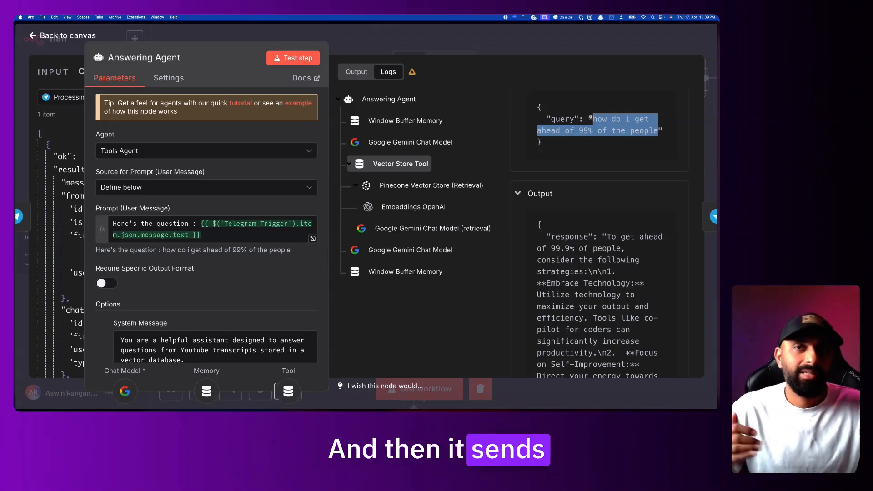
scroll(590, 182, "down", 10)
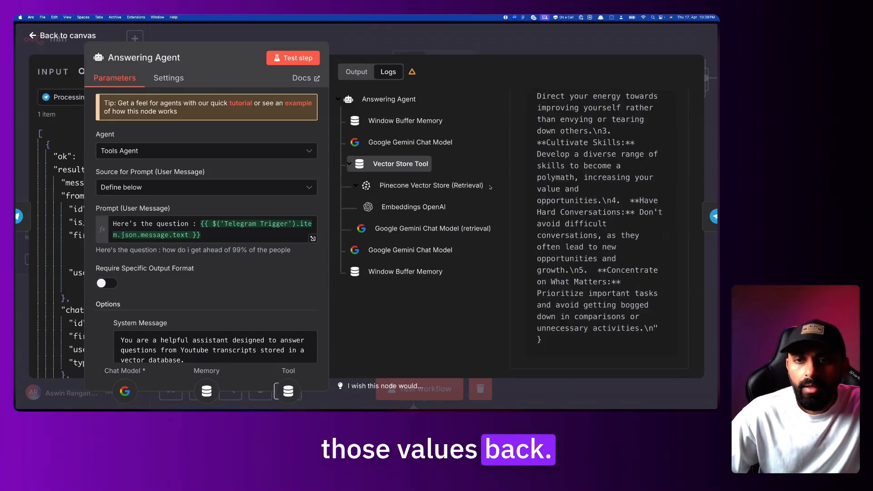
Inspect the Pinecone Vector Store retrieval log: k: 4 input and the returned results' ids
left_click(390, 164)
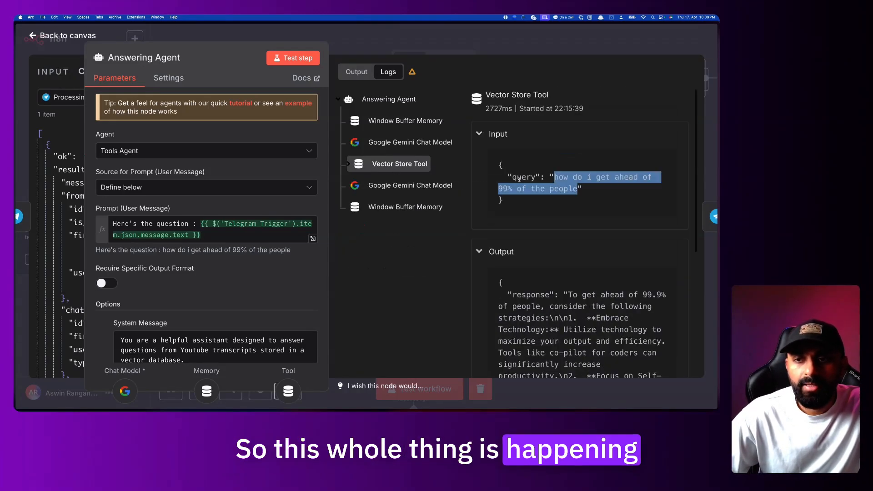
left_click(350, 164)
left_click(409, 185)
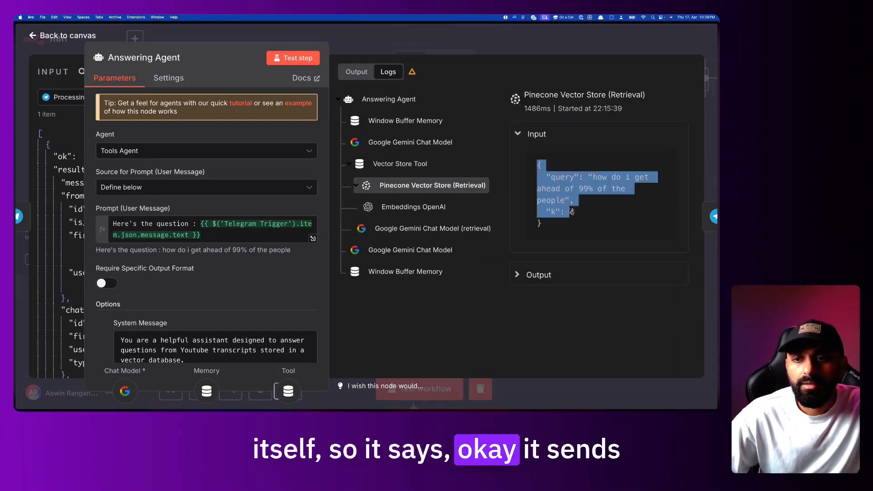
left_click_drag(546, 212, 583, 213)
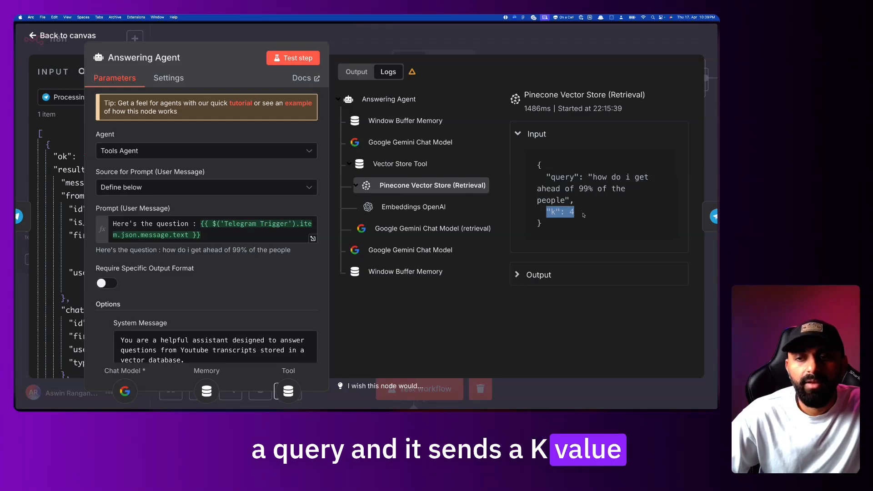
left_click(584, 215)
left_click(528, 276)
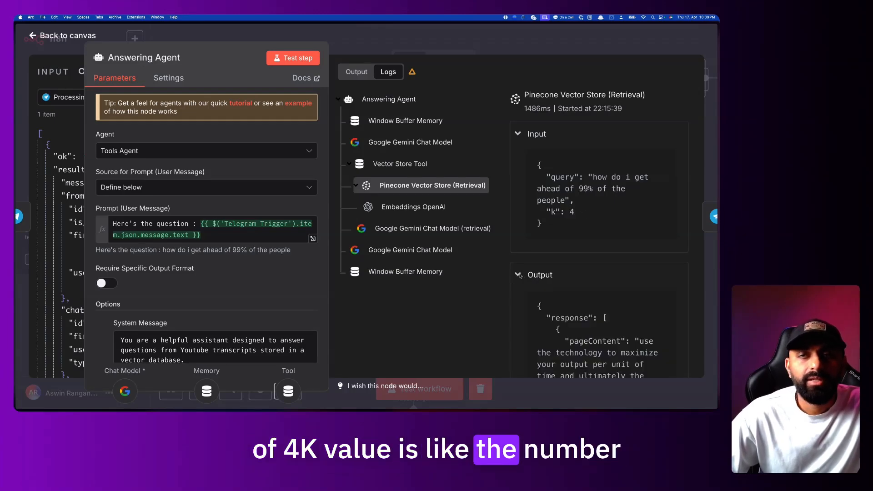
scroll(595, 291, "down", 10)
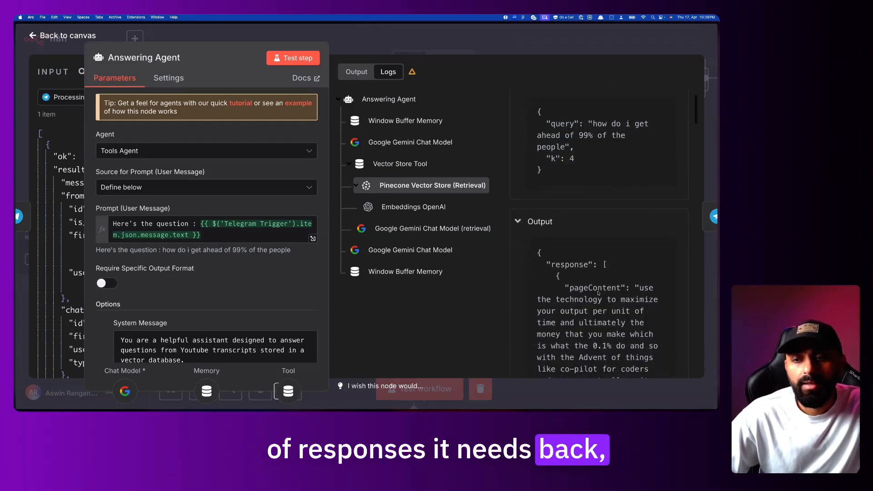
scroll(597, 291, "down", 5)
scroll(569, 236, "up", 4)
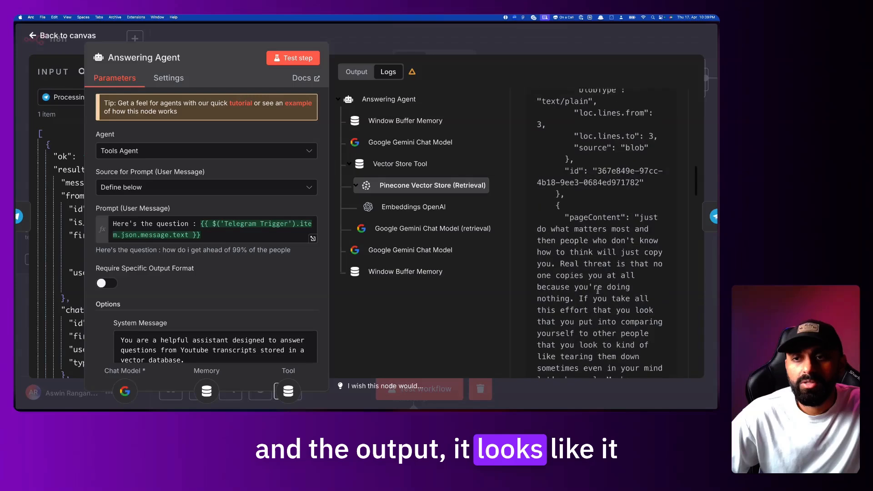
left_click_drag(563, 217, 564, 168)
left_click(595, 262)
scroll(594, 262, "down", 10)
scroll(594, 263, "down", 6)
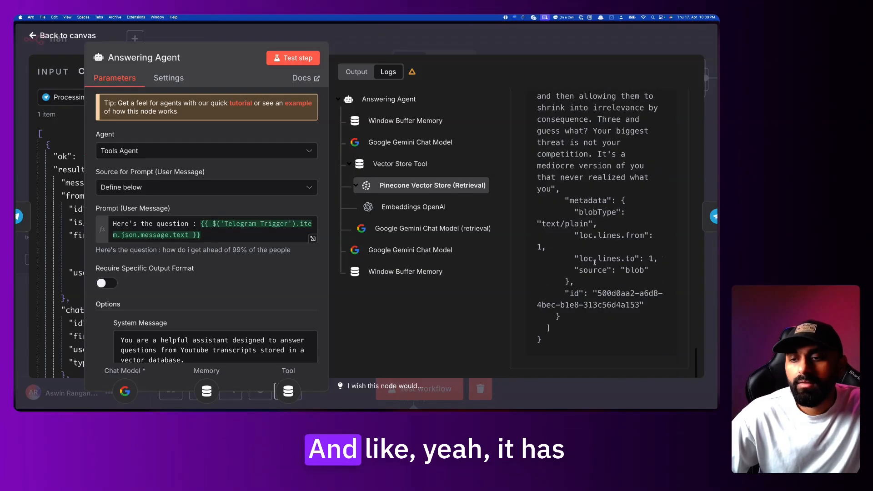
left_click_drag(598, 270, 582, 199)
left_click_drag(576, 281, 612, 305)
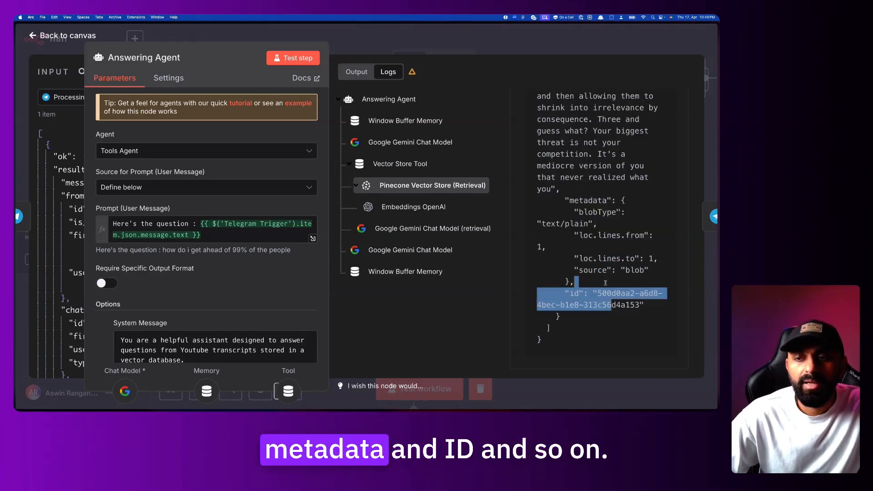
Check the Embeddings OpenAI output vector, then view the Gemini Chat Model (retrieval) input prompt
left_click(418, 208)
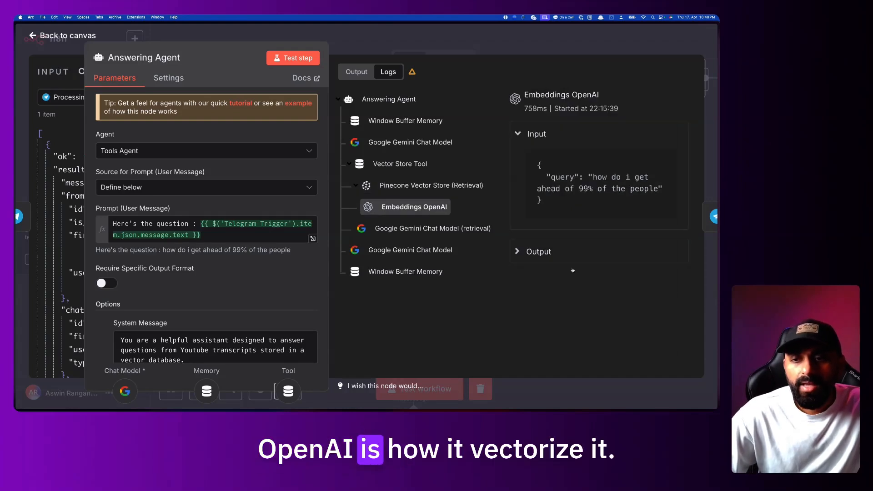
left_click(539, 251)
scroll(564, 287, "down", 5)
scroll(564, 287, "up", 4)
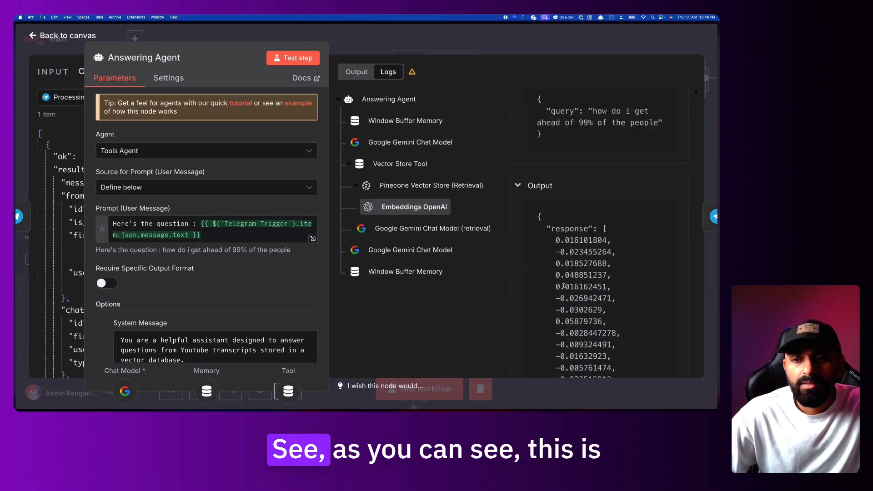
left_click_drag(550, 242, 599, 361)
left_click(597, 351)
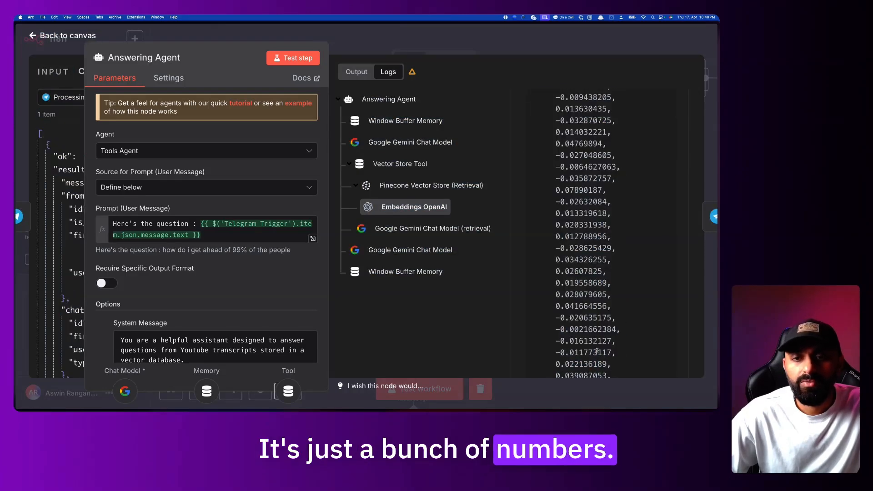
left_click(469, 231)
scroll(563, 224, "up", 10)
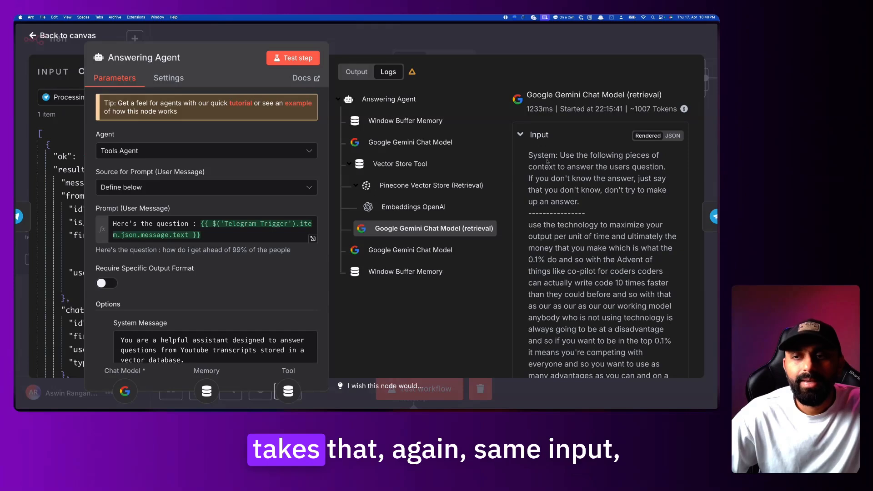
Read the Gemini retrieval model's numbered strategies answer in its output
left_click(536, 136)
scroll(550, 191, "down", 1)
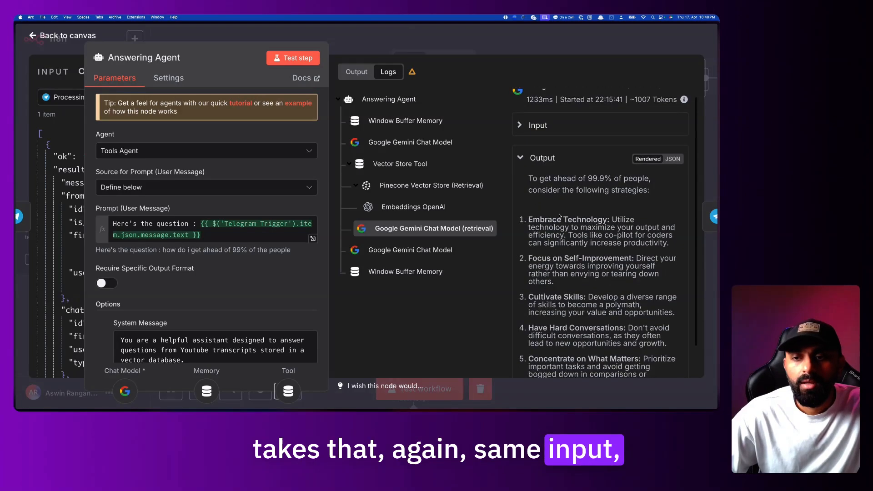
left_click_drag(533, 178, 548, 208)
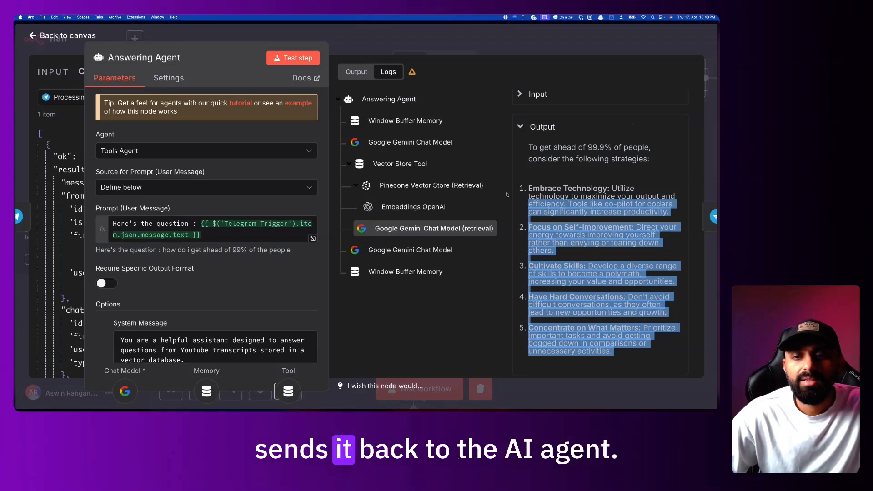
Re-read the Vector Store Tool's response text in the logs
left_click(432, 249)
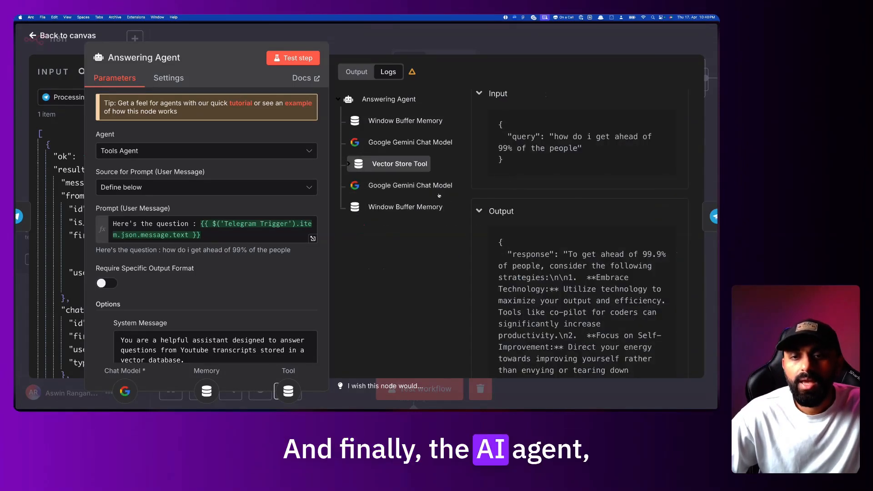
scroll(551, 206, "down", 2)
scroll(551, 207, "down", 3)
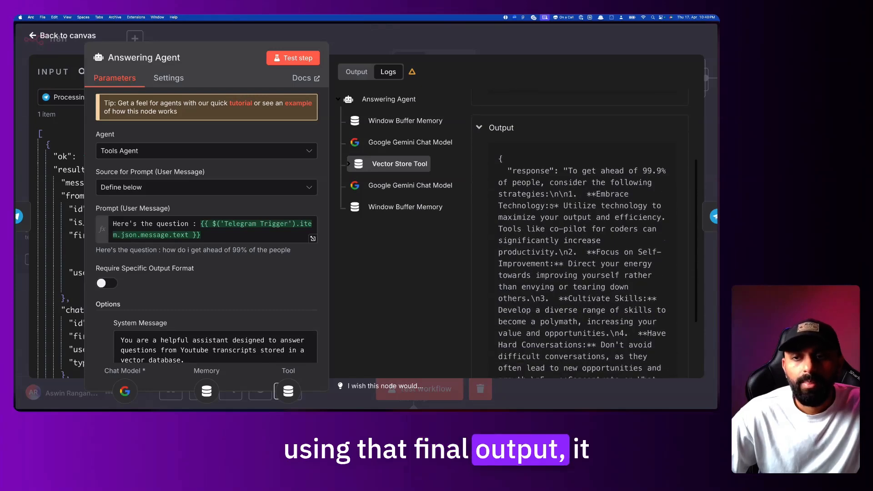
scroll(550, 206, "down", 5)
scroll(551, 205, "up", 5)
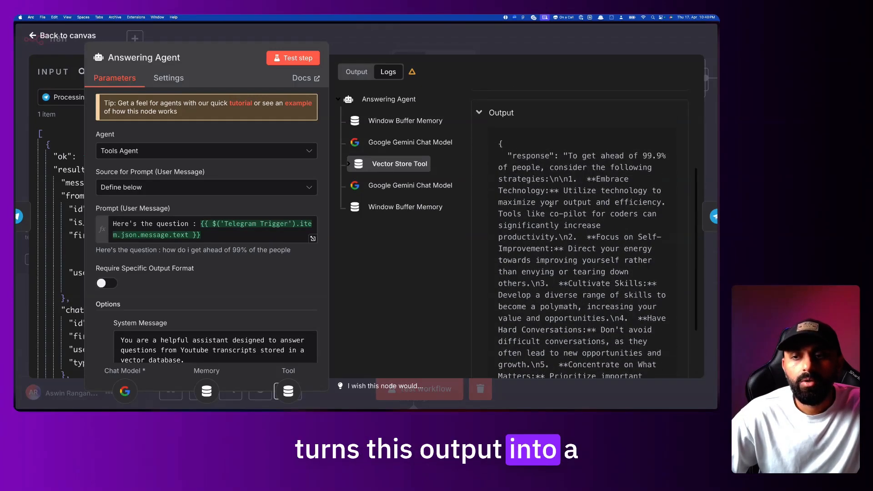
left_click_drag(568, 170, 562, 334)
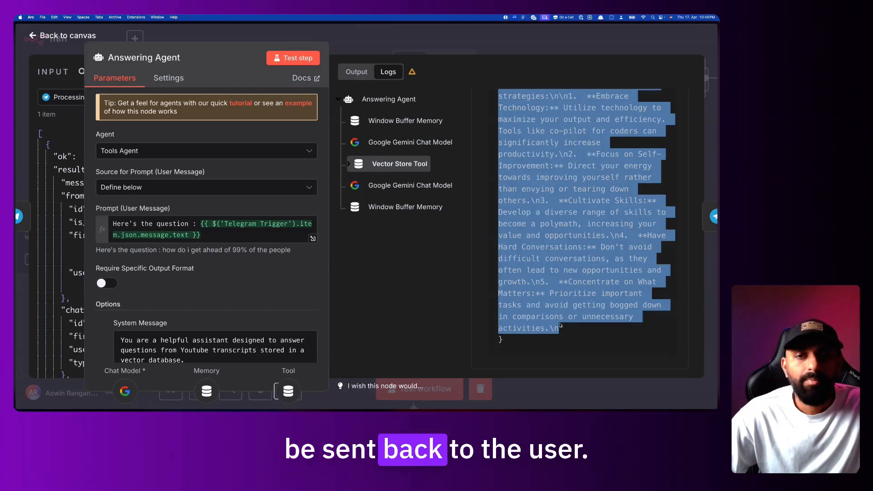
Check the last Window Buffer Memory log and return to the workflow canvas
left_click(406, 207)
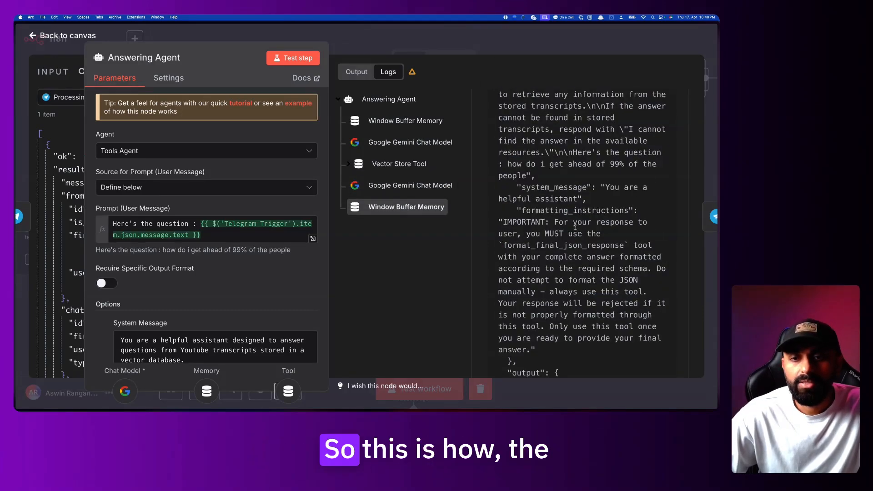
scroll(568, 204, "up", 3)
scroll(572, 254, "down", 10)
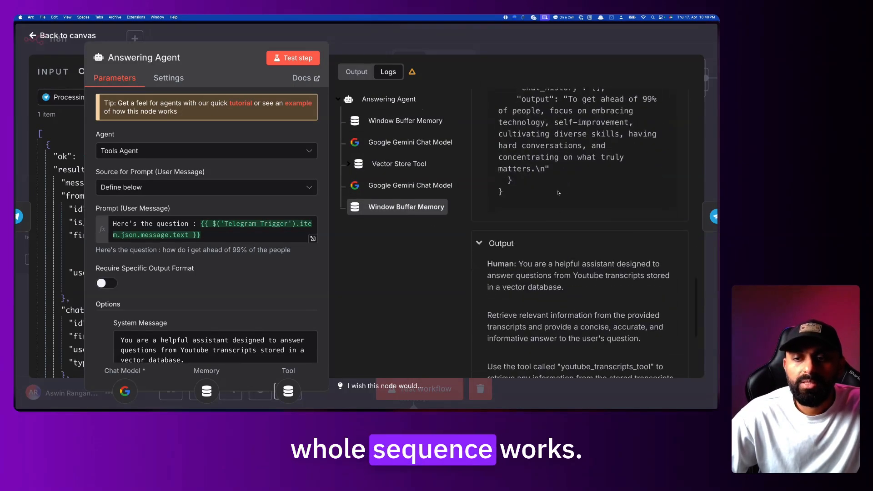
scroll(558, 193, "down", 5)
key("Escape")
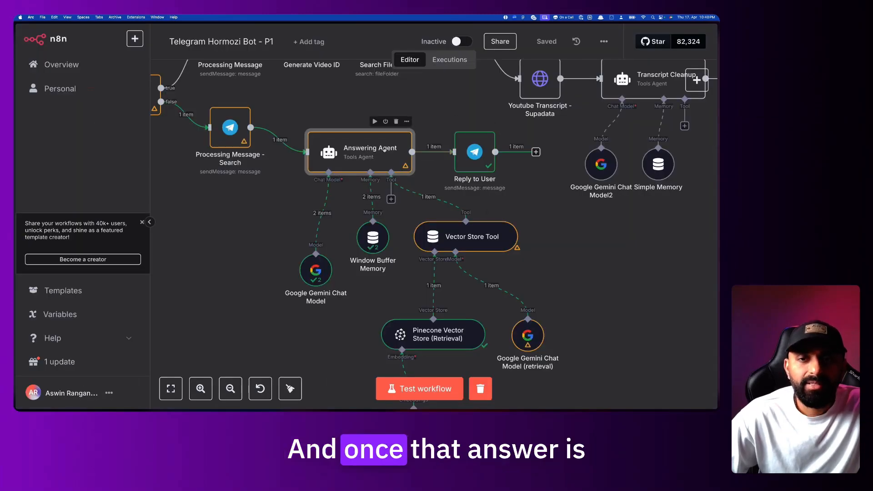
double_click(488, 146)
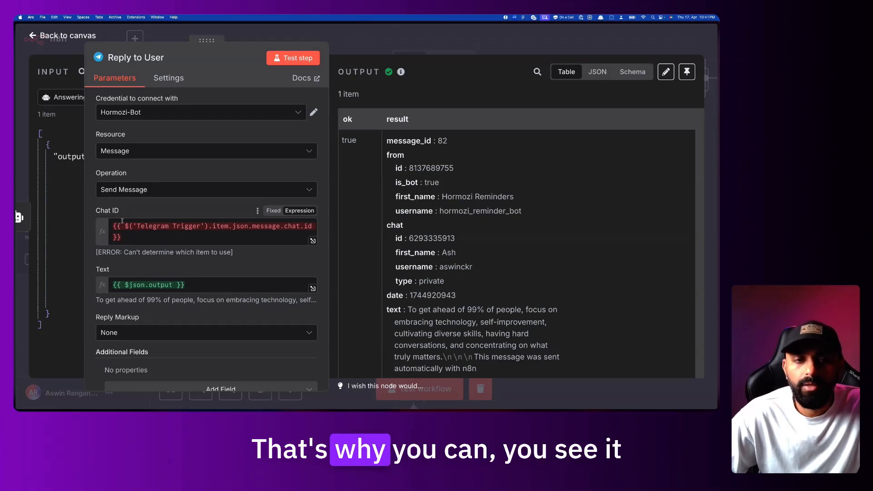
left_click_drag(209, 39, 325, 39)
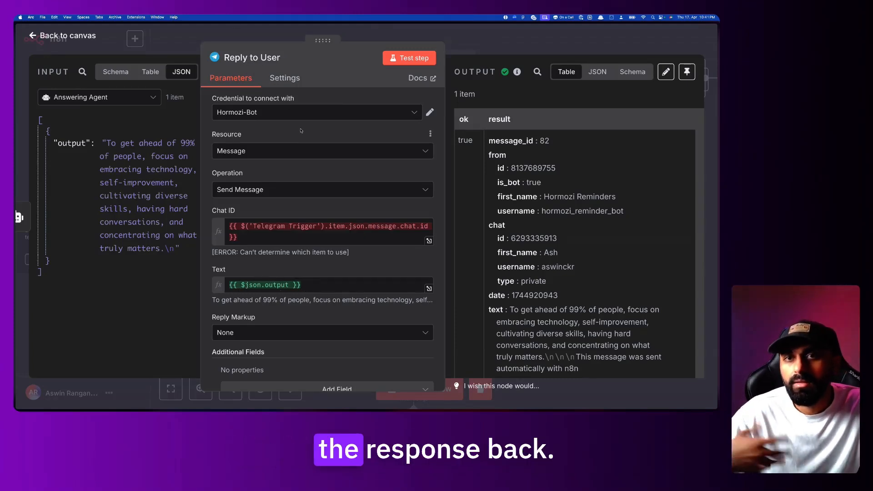
scroll(536, 193, "up", 1)
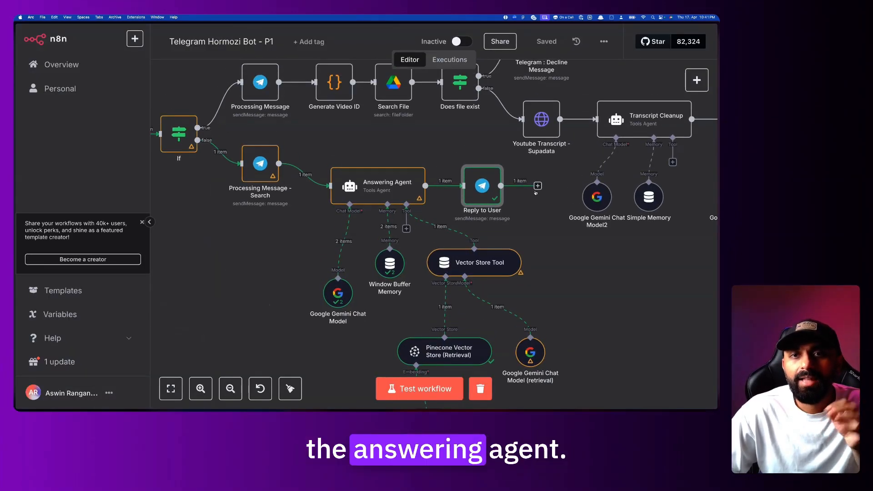
scroll(536, 194, "up", 3)
scroll(536, 194, "up", 2)
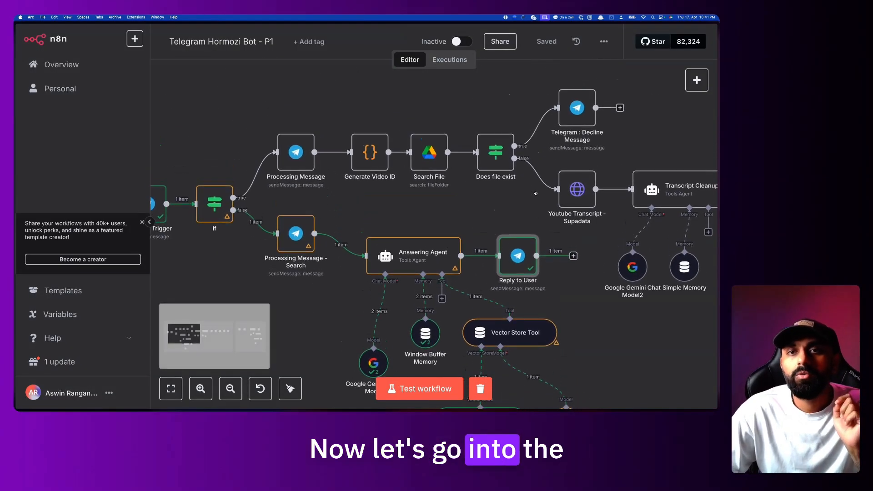
scroll(535, 193, "right", 4)
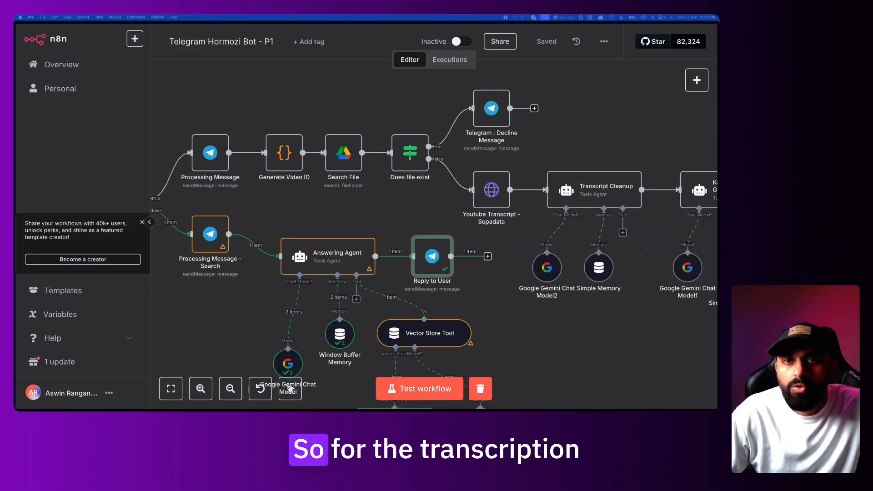
scroll(432, 309, "left", 6)
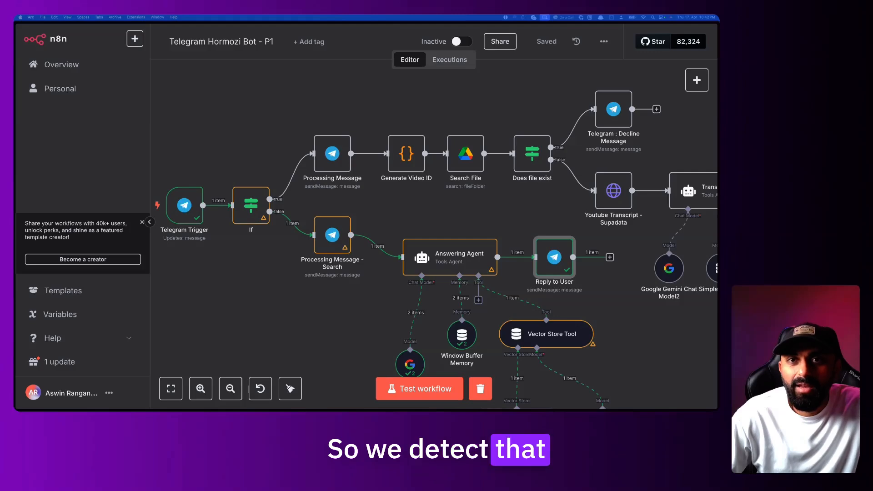
double_click(334, 155)
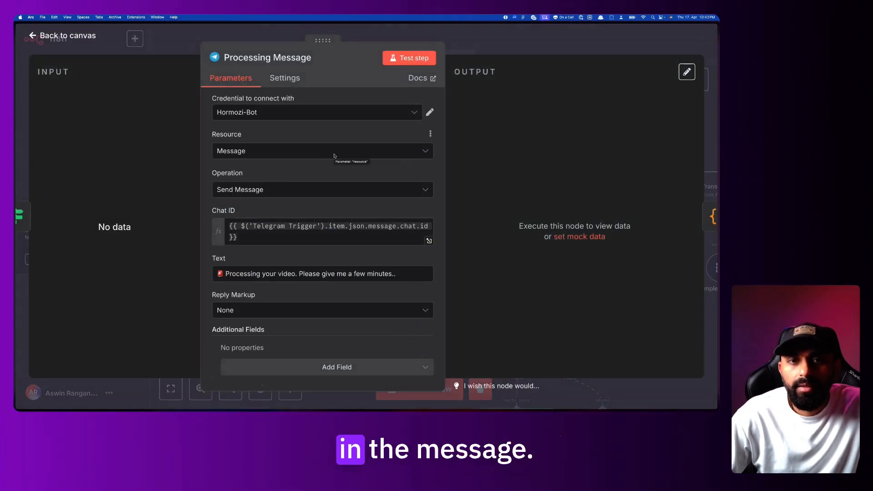
scroll(336, 202, "down", 1)
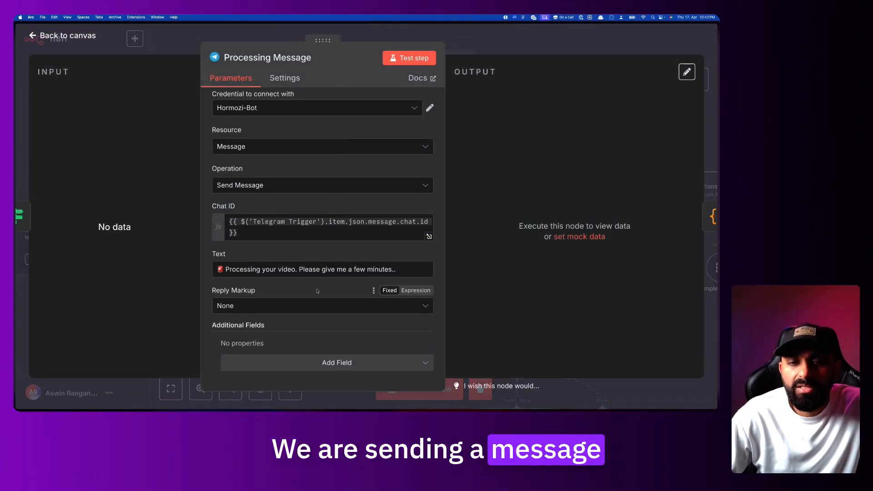
left_click_drag(229, 271, 338, 271)
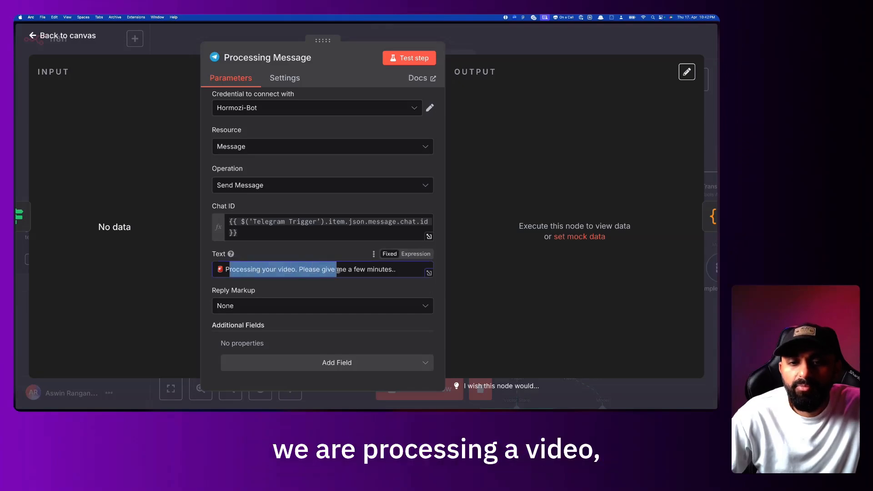
left_click(487, 32)
scroll(404, 144, "up", 3)
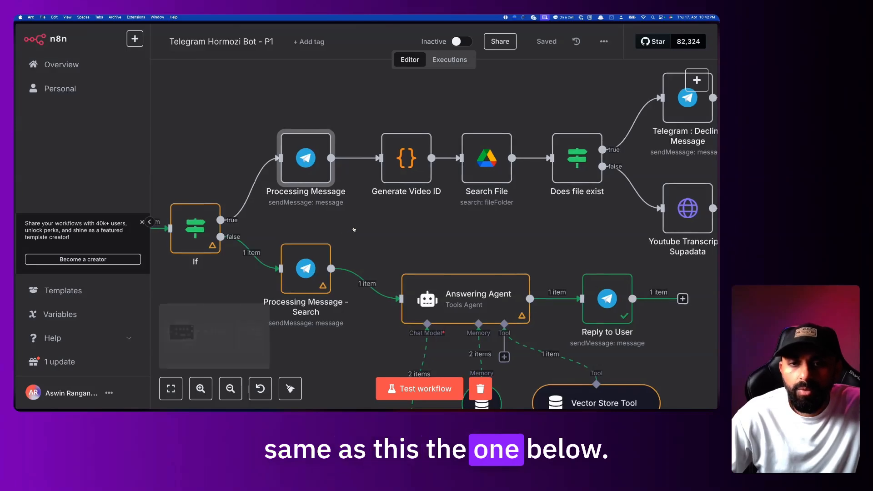
scroll(375, 177, "right", 2)
double_click(373, 163)
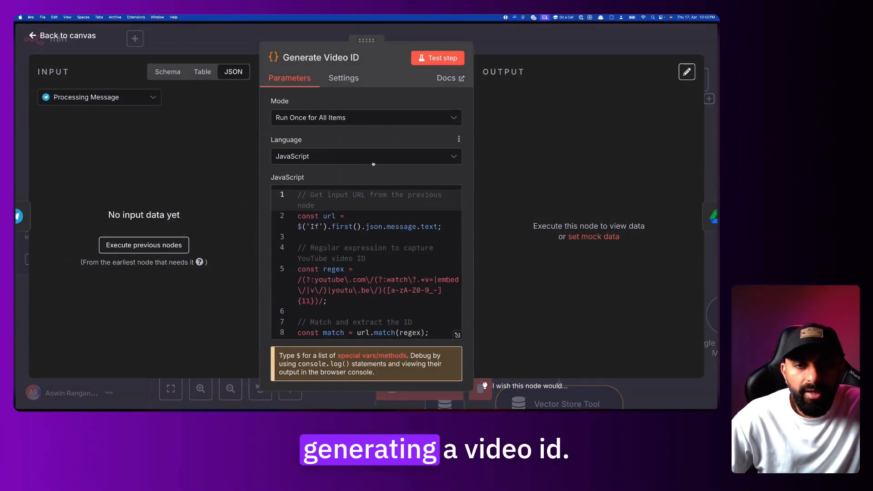
left_click(524, 48)
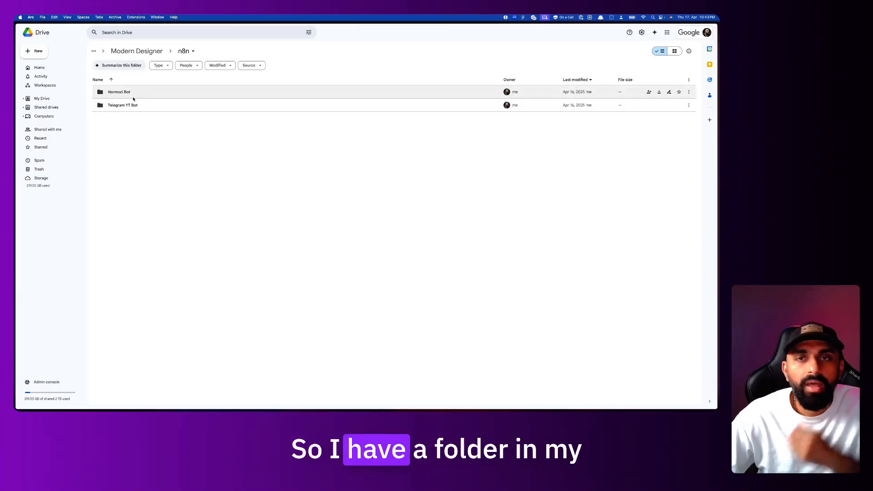
Open the Hormozi Bot folder, point out its nine files and seven transcripts, and preview pt5OQF6al8g
double_click(134, 97)
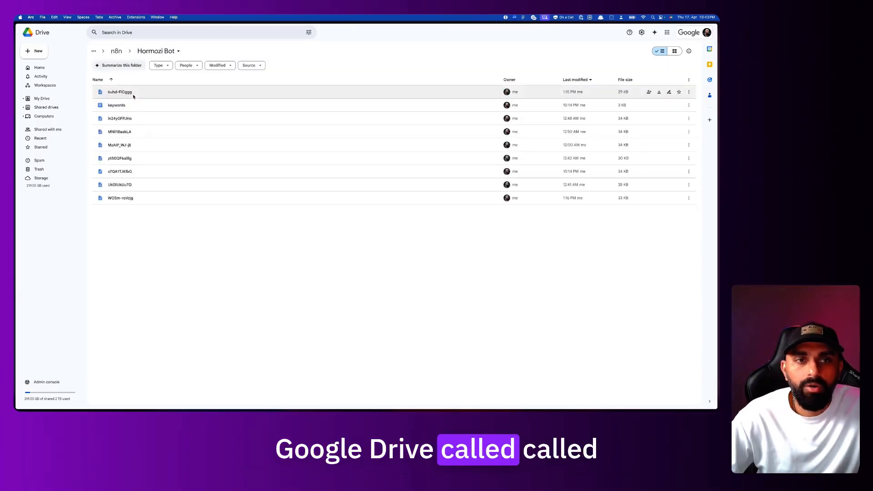
left_click_drag(123, 211, 127, 100)
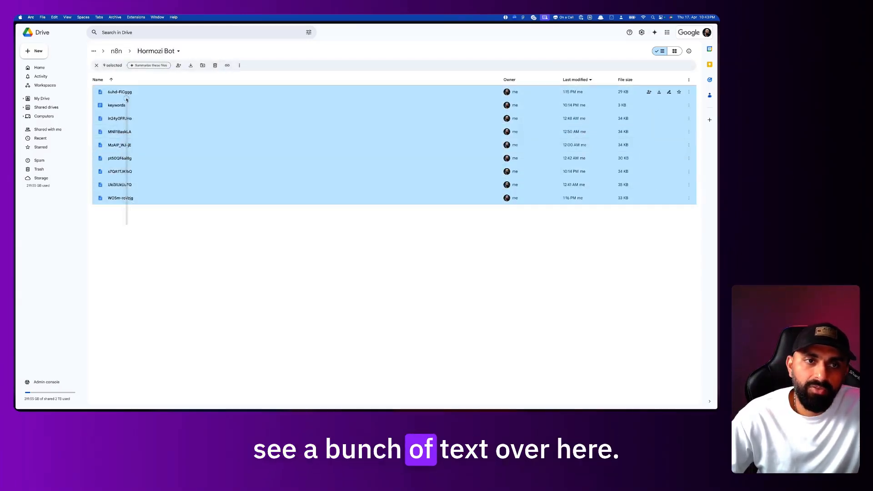
left_click(142, 247)
left_click_drag(134, 217, 134, 85)
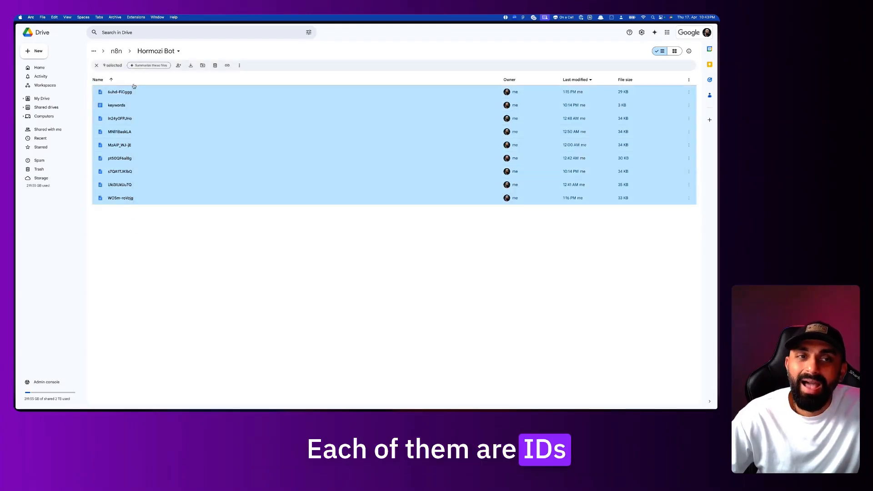
left_click(152, 258)
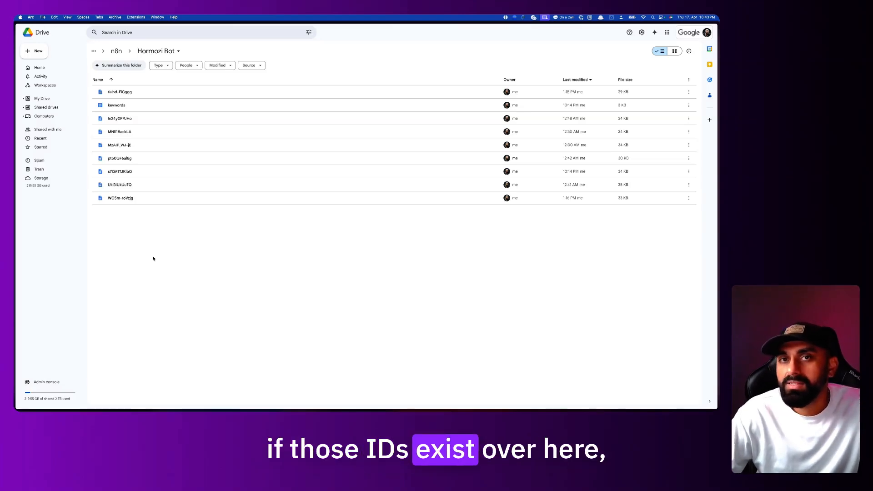
left_click_drag(152, 258, 136, 117)
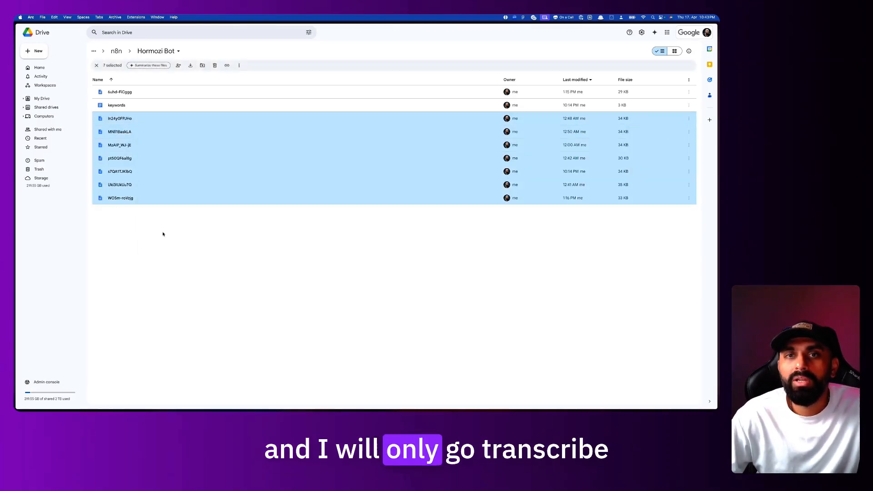
left_click(163, 237)
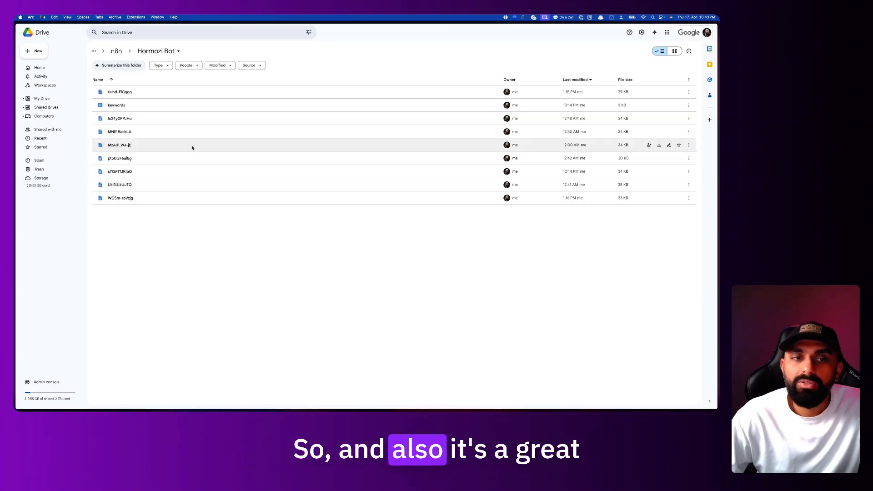
double_click(185, 157)
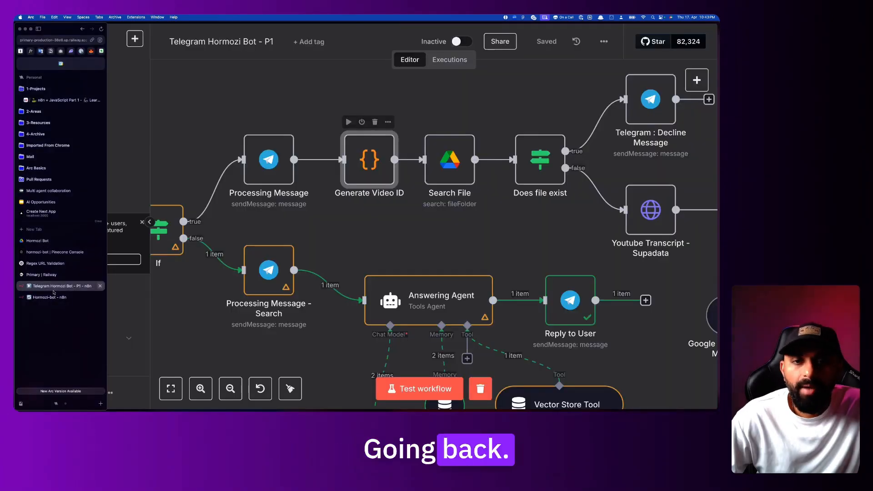
Review the Generate Video ID code and Processing Message settings, then bring up Arc's command bar
double_click(375, 156)
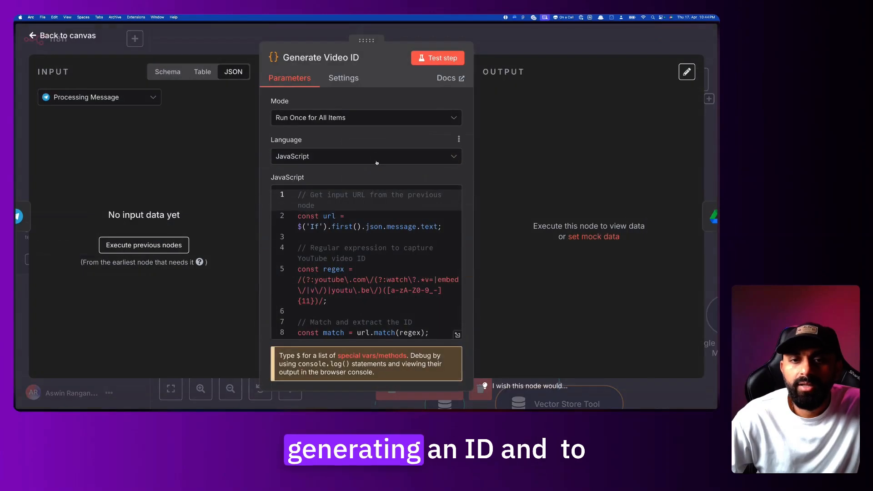
scroll(382, 215, "down", 5)
scroll(384, 209, "up", 5)
left_click(506, 41)
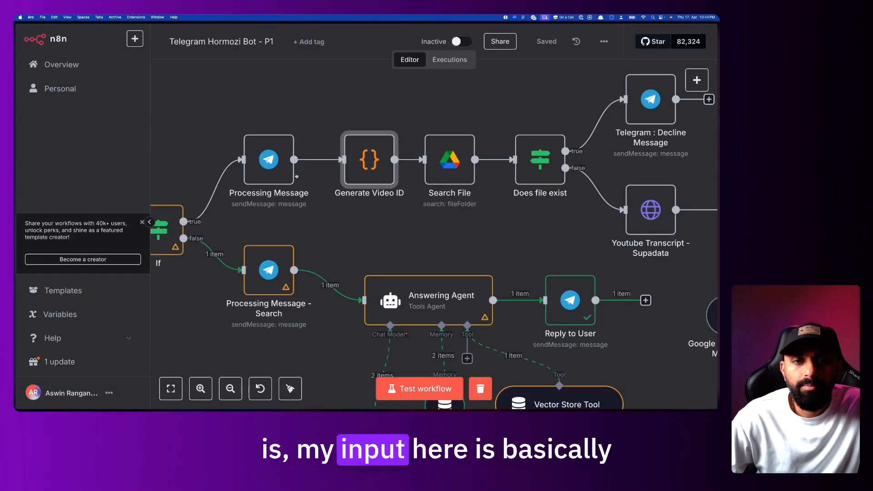
double_click(280, 163)
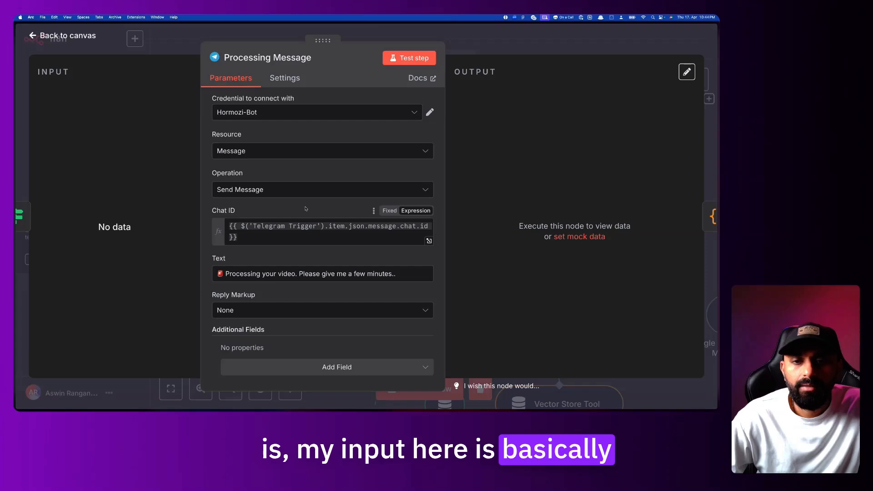
key("Escape")
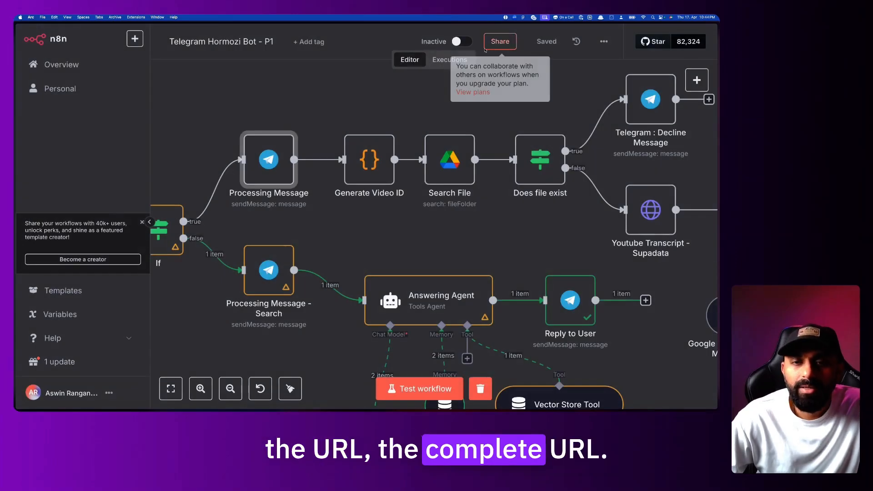
double_click(373, 152)
key("Escape")
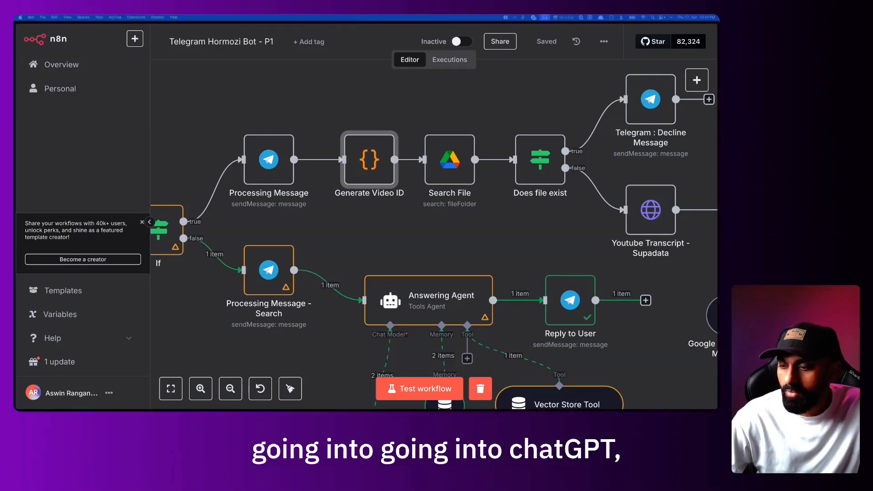
key("super+t")
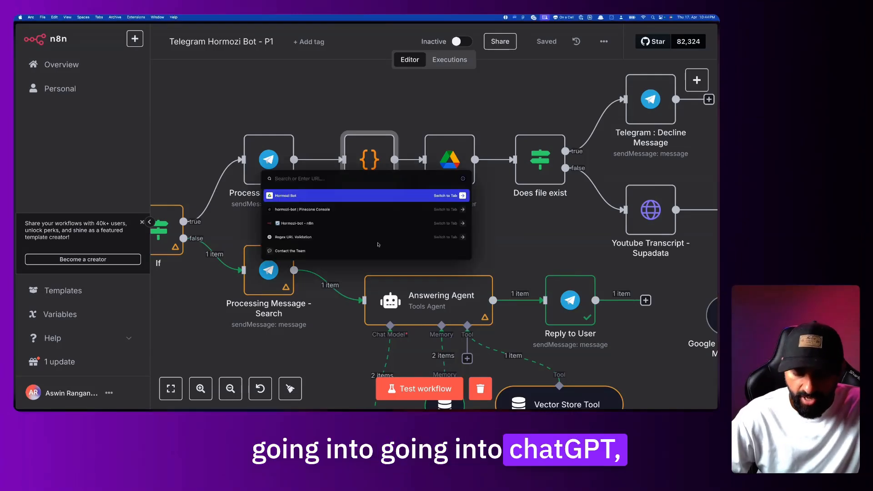
Ask ChatGPT for JavaScript that finds the YouTube ID from any YouTube URL, returned in n8n's format
key("Return")
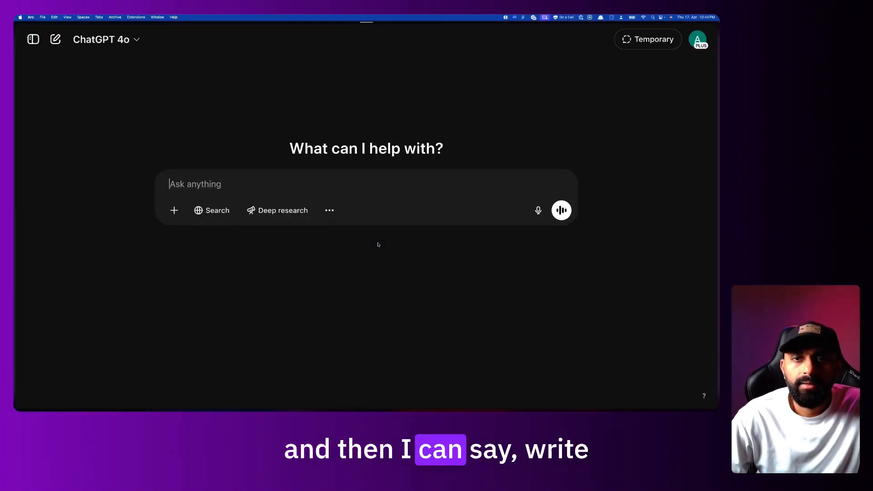
type("write a javasc")
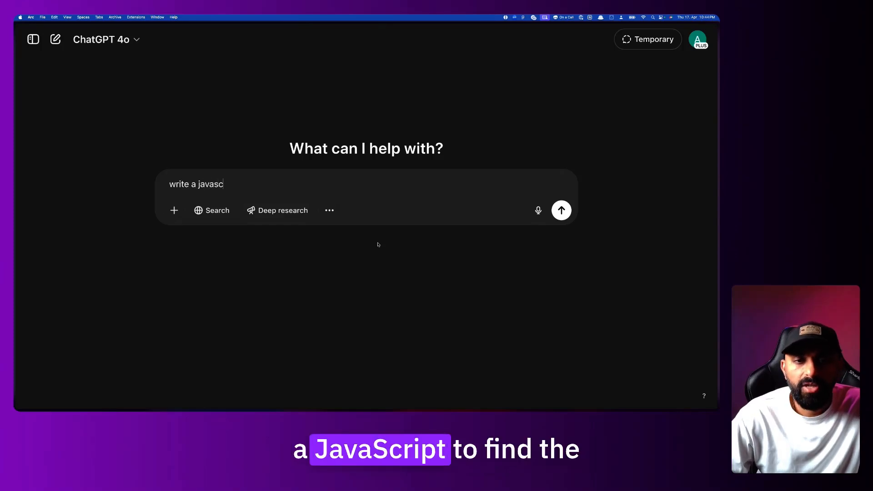
type("ript to find the")
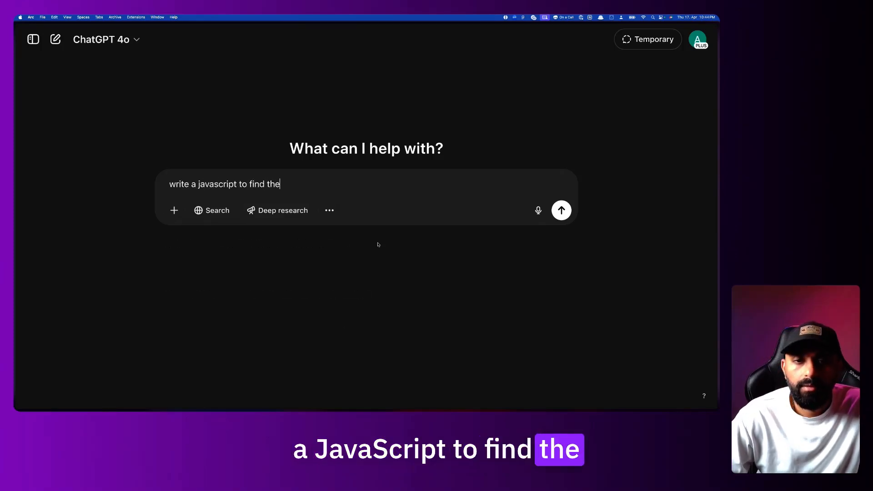
type(" youtube id from any kind of youtu")
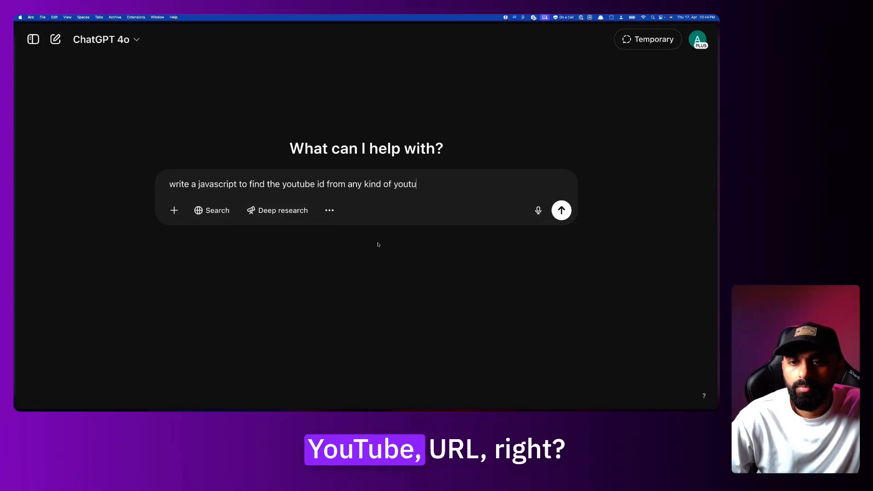
type("be url")
key("shift+Return")
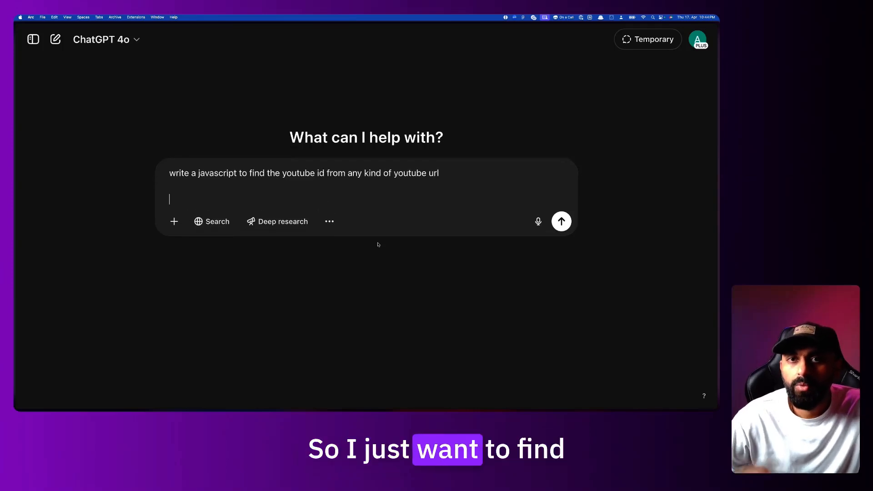
type("return in")
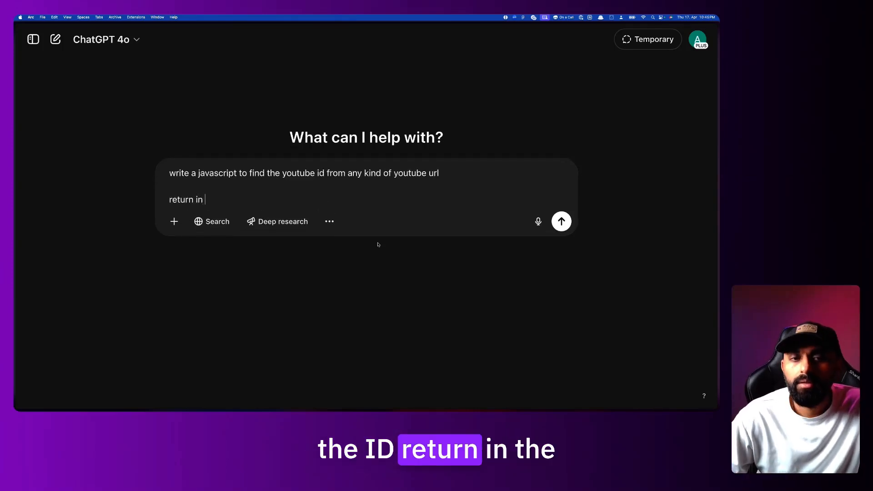
type(" the format accepte")
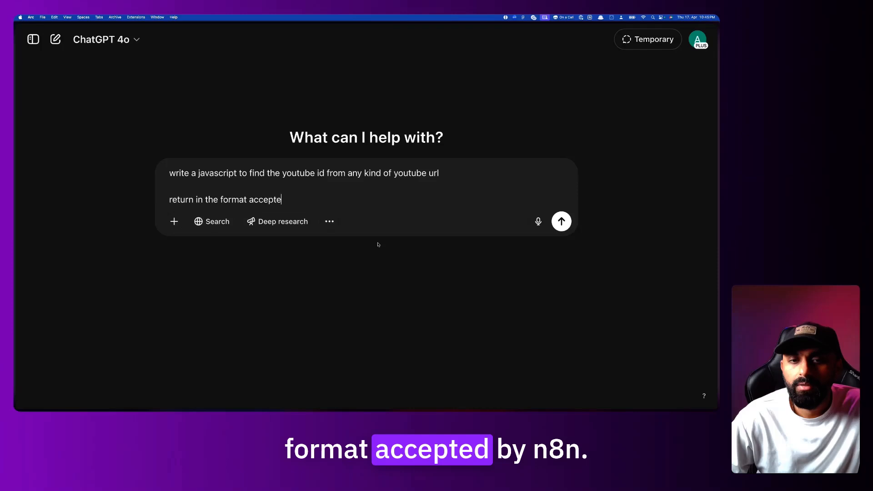
type("d by n8n")
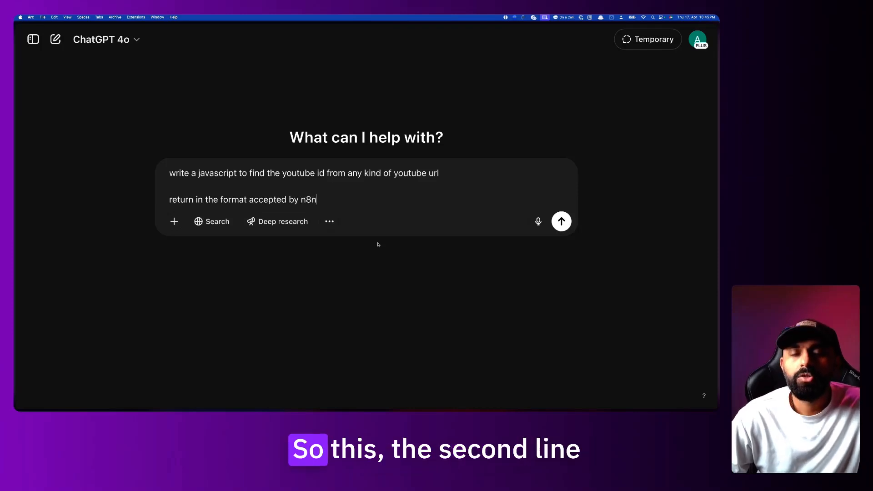
left_click_drag(329, 201, 167, 200)
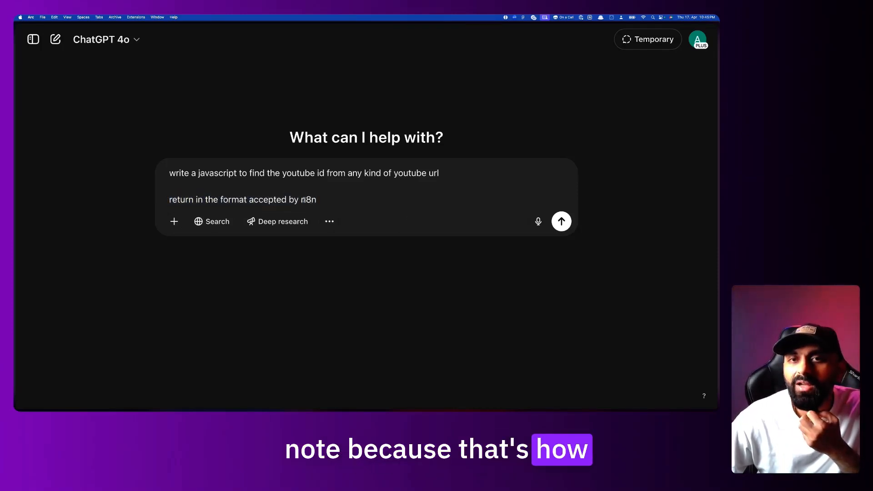
left_click_drag(325, 200, 212, 198)
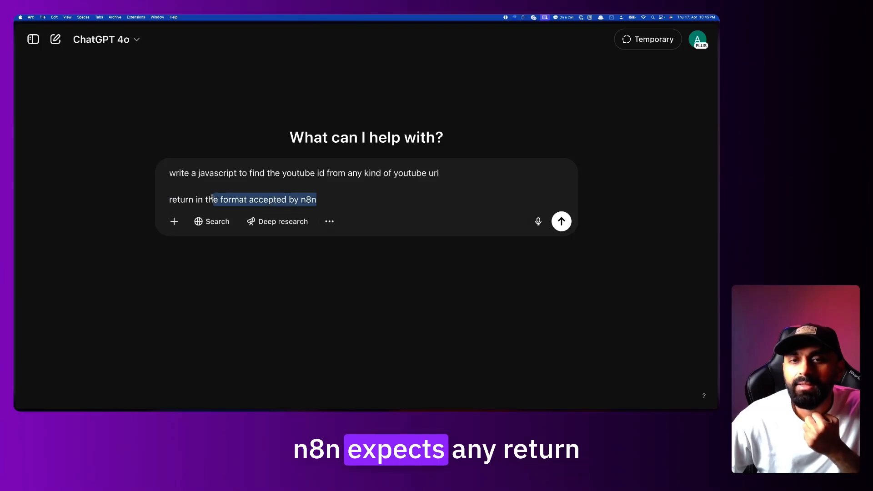
left_click(327, 198)
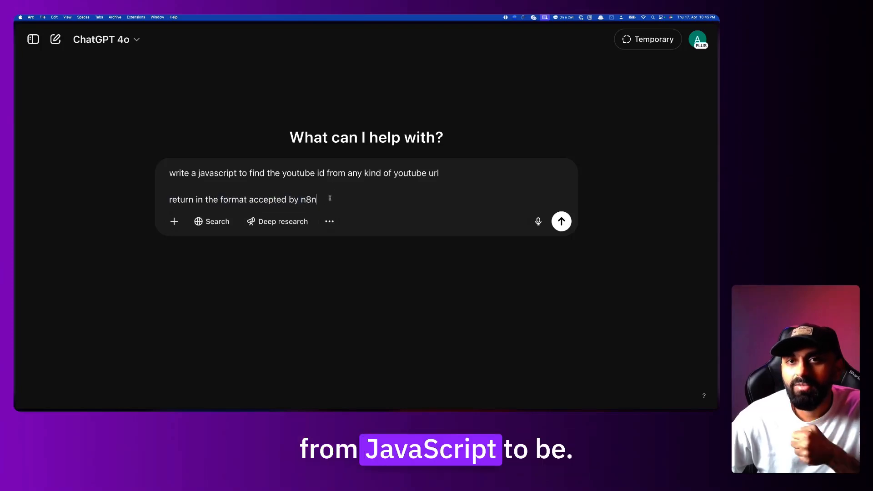
key("Return")
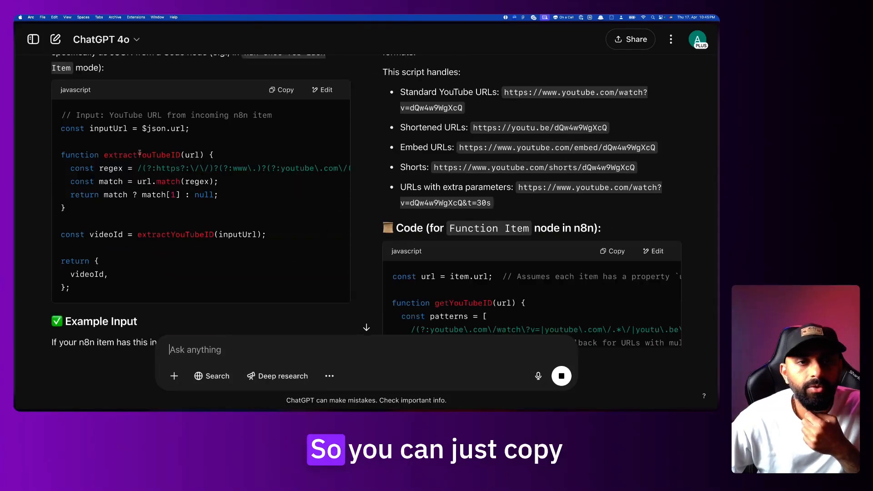
left_click_drag(69, 115, 109, 274)
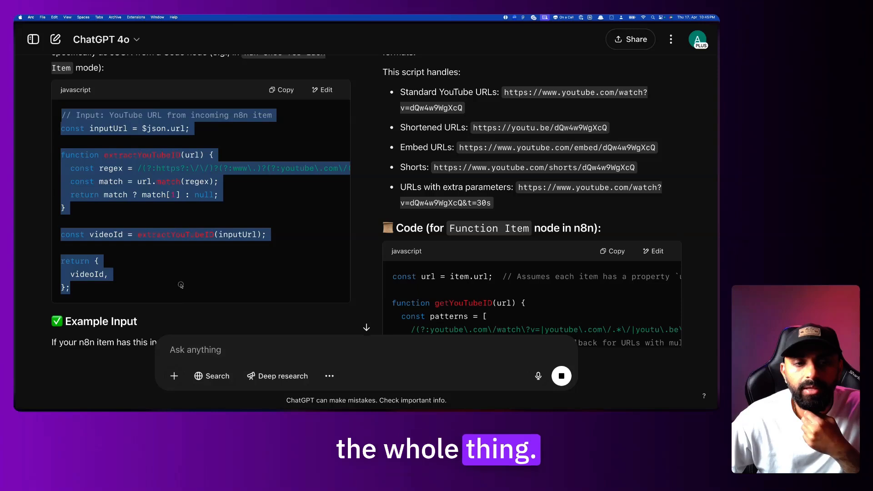
left_click(180, 136)
left_click_drag(67, 115, 230, 115)
left_click_drag(143, 115, 234, 115)
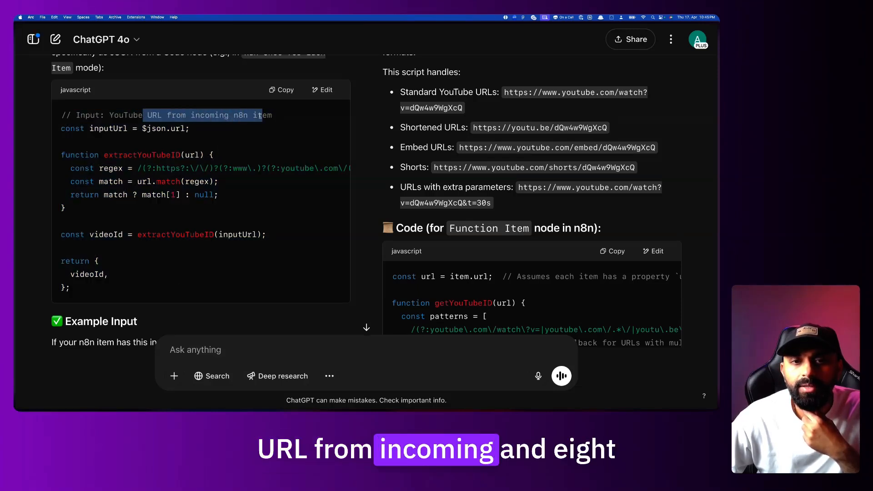
left_click(164, 127)
left_click_drag(142, 129, 189, 129)
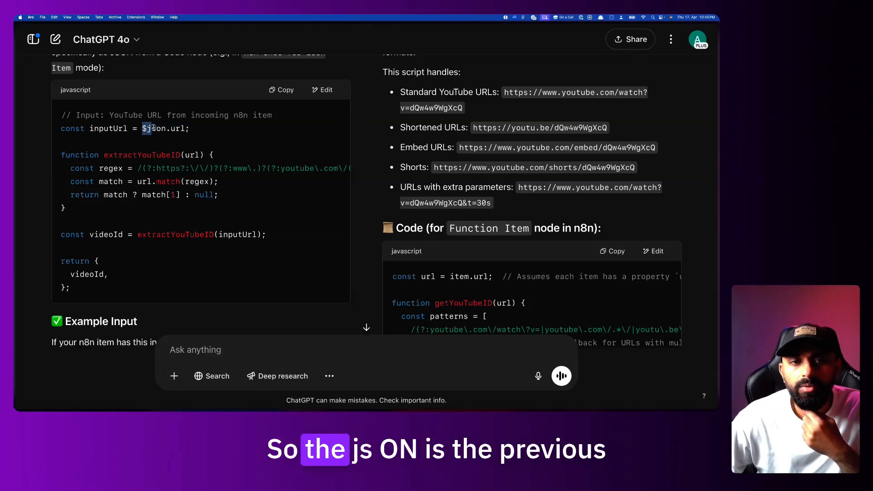
left_click_drag(166, 128, 183, 128)
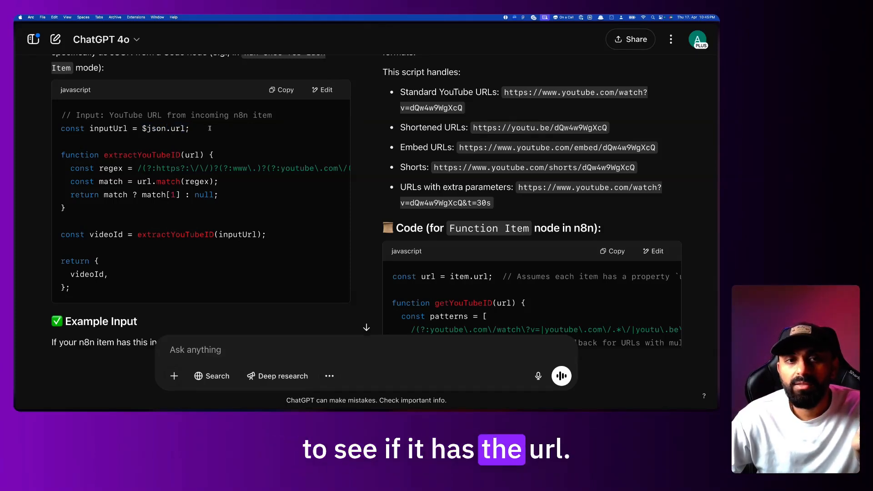
Switch to n8n and inspect the node reference in the Generate Video ID JavaScript code
mouse_move(14, 140)
left_click(66, 296)
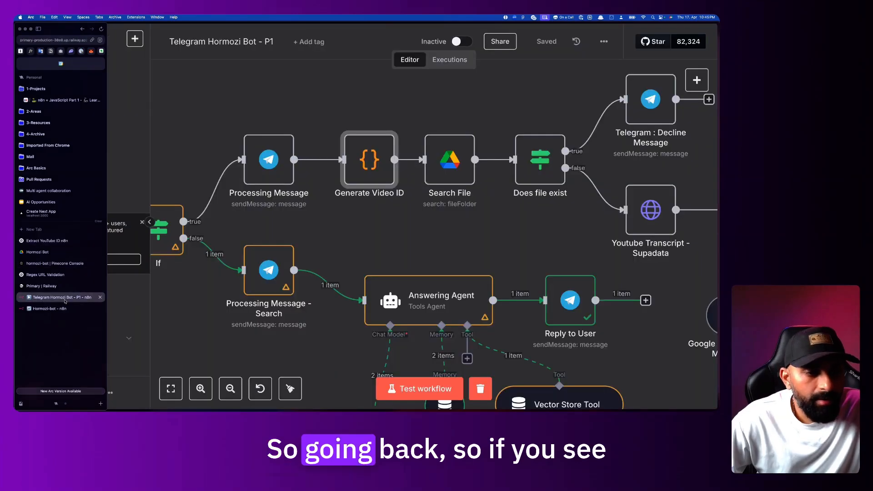
double_click(373, 163)
scroll(342, 220, "down", 3)
scroll(343, 219, "up", 1)
scroll(342, 219, "up", 2)
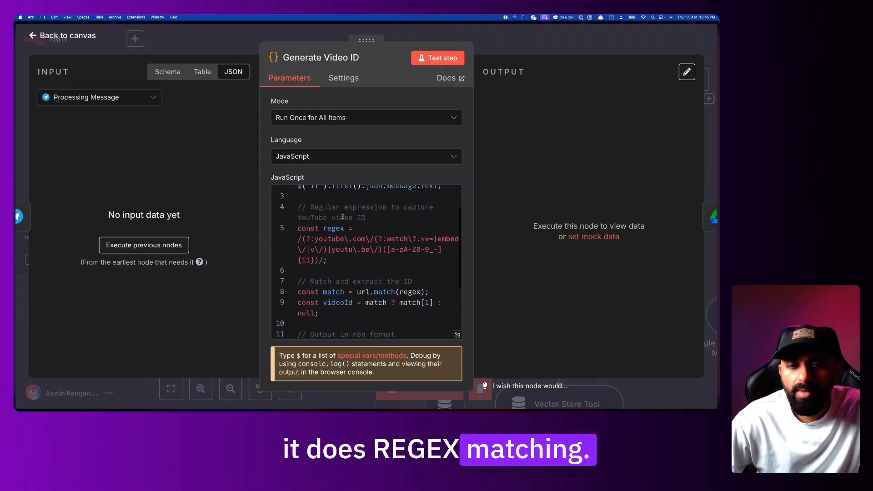
scroll(350, 230, "up", 2)
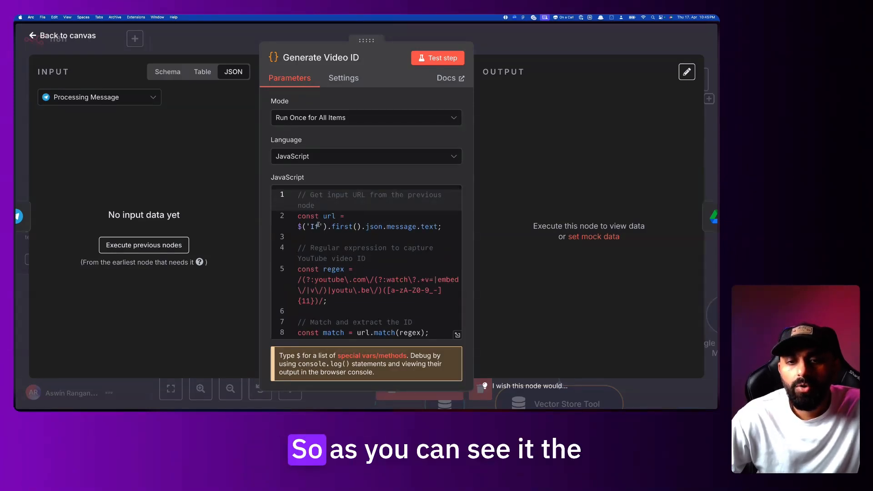
left_click(301, 226)
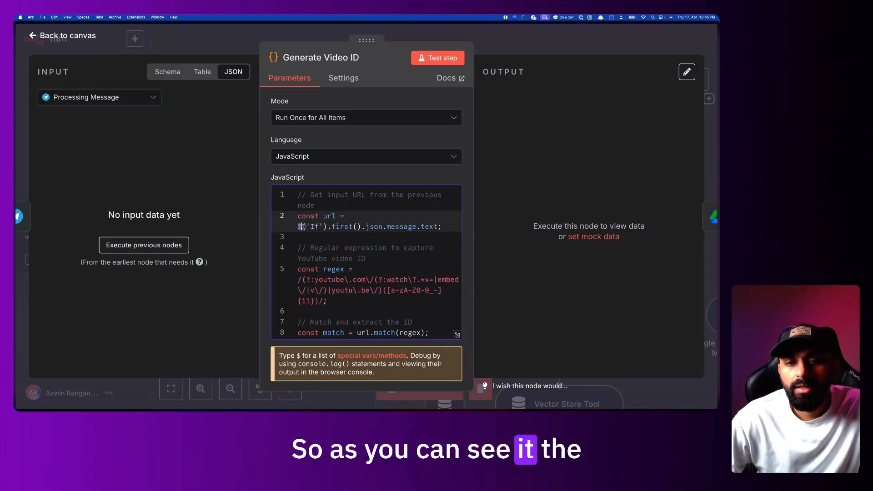
left_click(330, 227)
left_click_drag(298, 227, 313, 227)
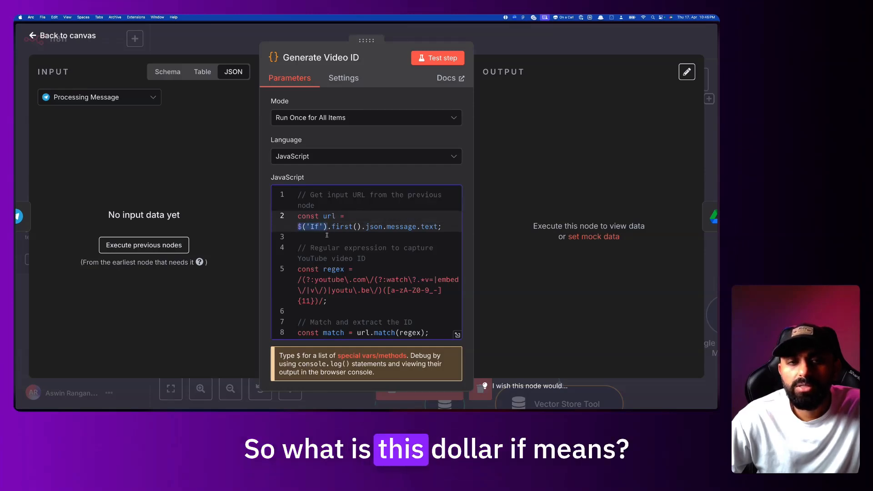
Show the If node as input, examine line 2's .json message reference, and return to the canvas
left_click(102, 97)
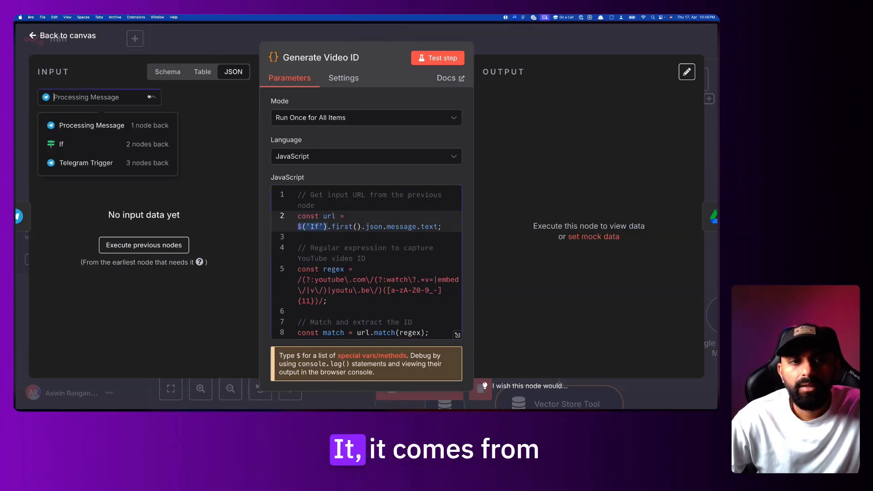
left_click(100, 144)
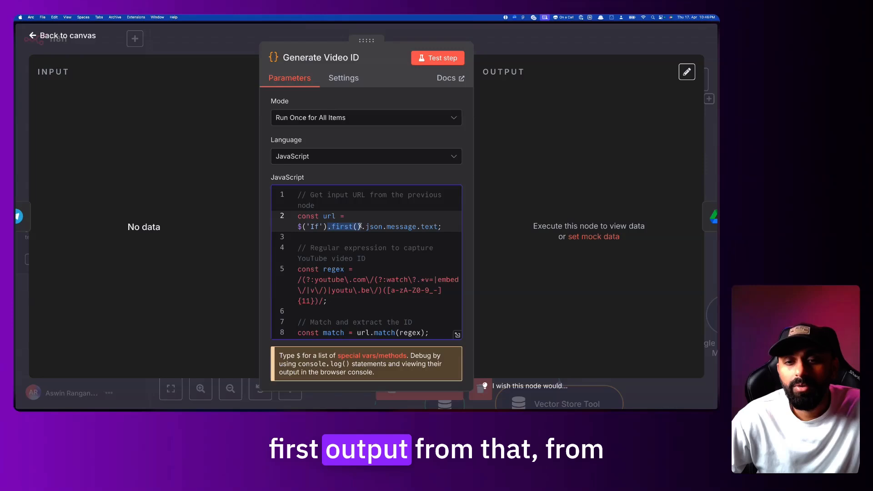
left_click(362, 227)
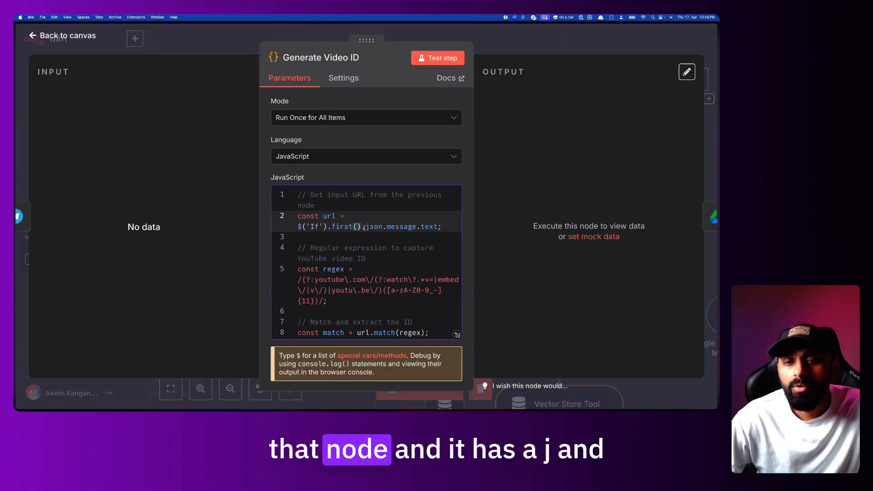
left_click_drag(362, 227, 415, 226)
double_click(401, 226)
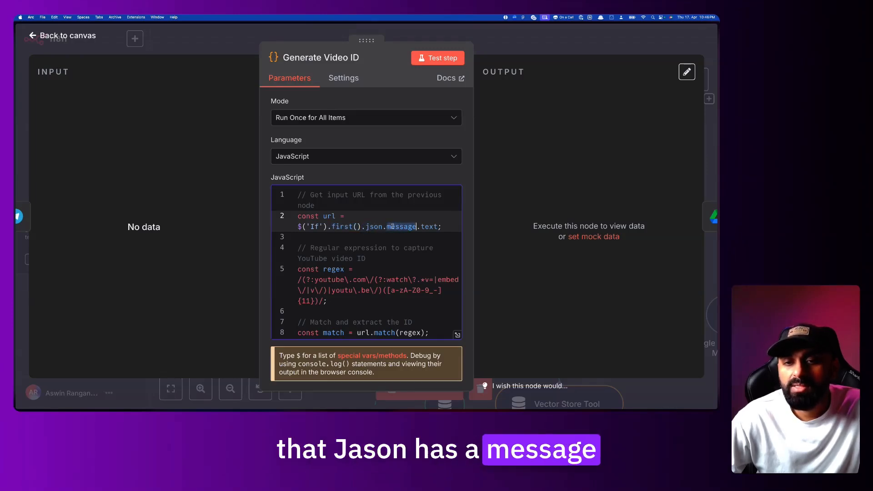
left_click(435, 227)
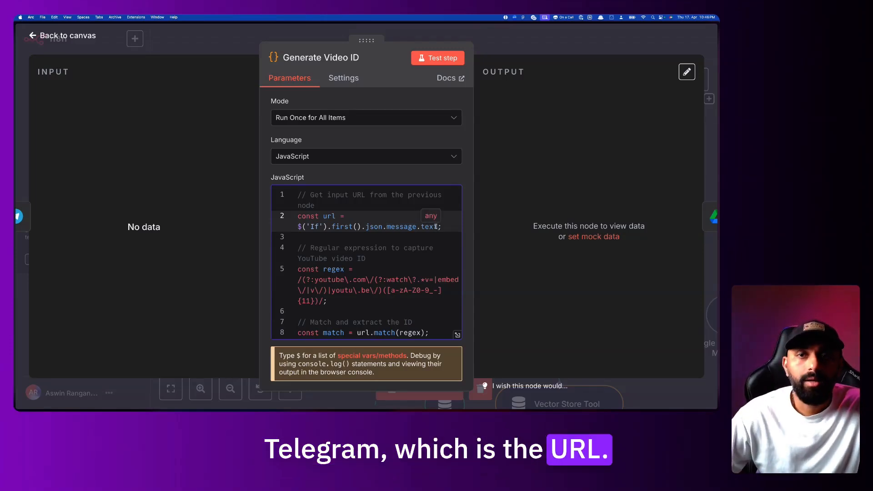
left_click(222, 38)
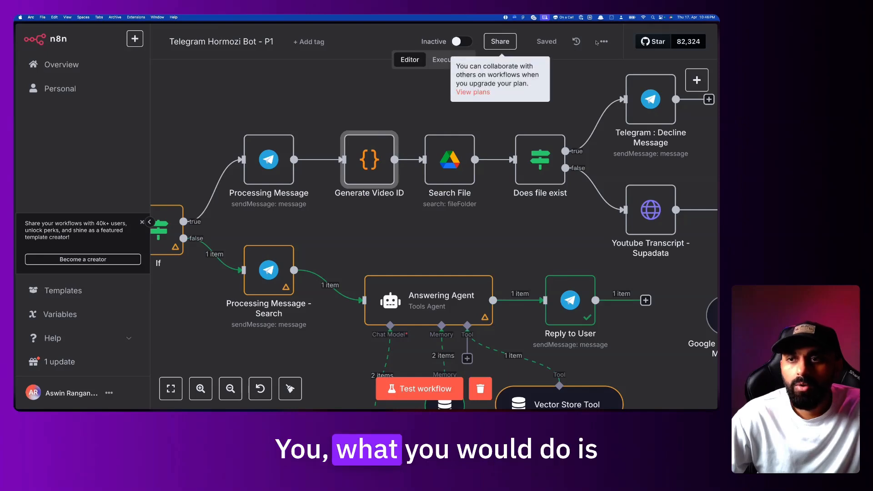
Open the 22:14:09 execution and its Generate Video ID node
left_click(449, 59)
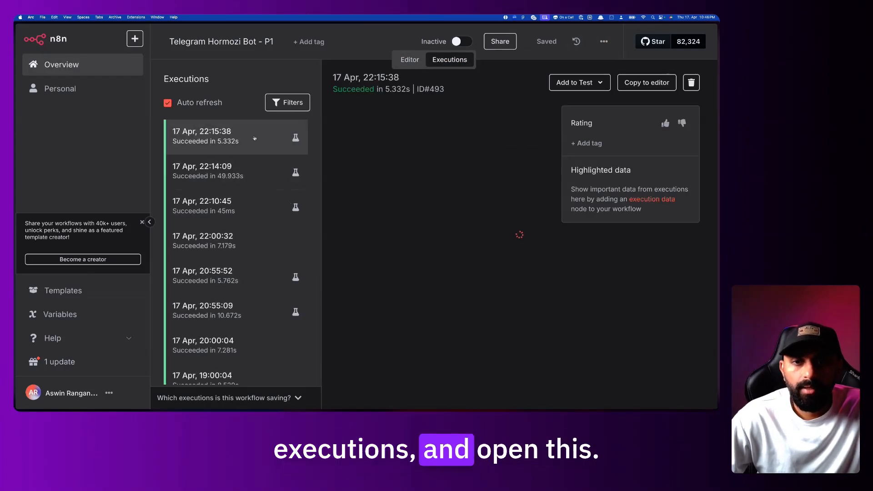
left_click(236, 178)
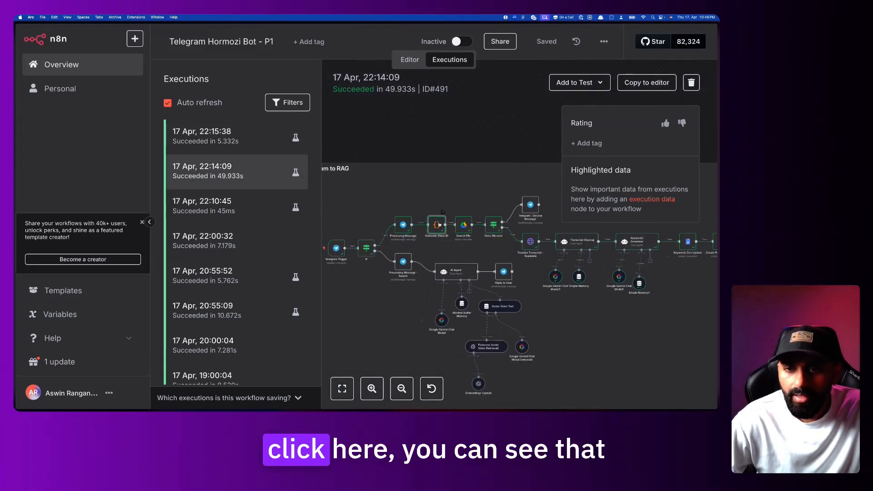
double_click(427, 225)
scroll(189, 208, "down", 10)
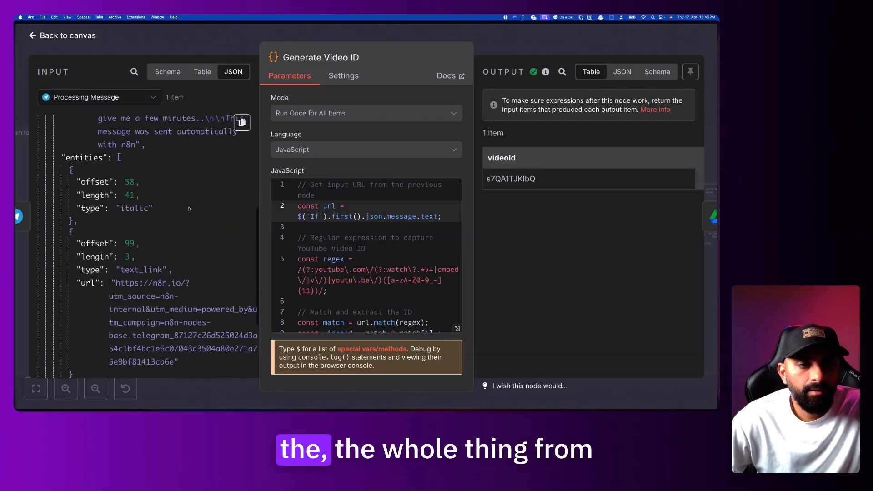
scroll(189, 208, "up", 10)
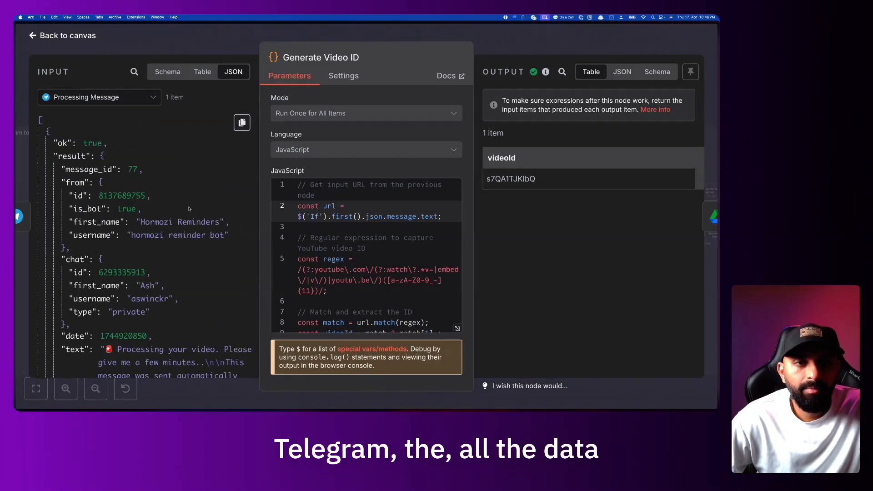
scroll(126, 212, "down", 5)
scroll(126, 211, "up", 5)
Use Telegram Trigger data as input, drag its text field into the URL expression, and view Schema
left_click(96, 97)
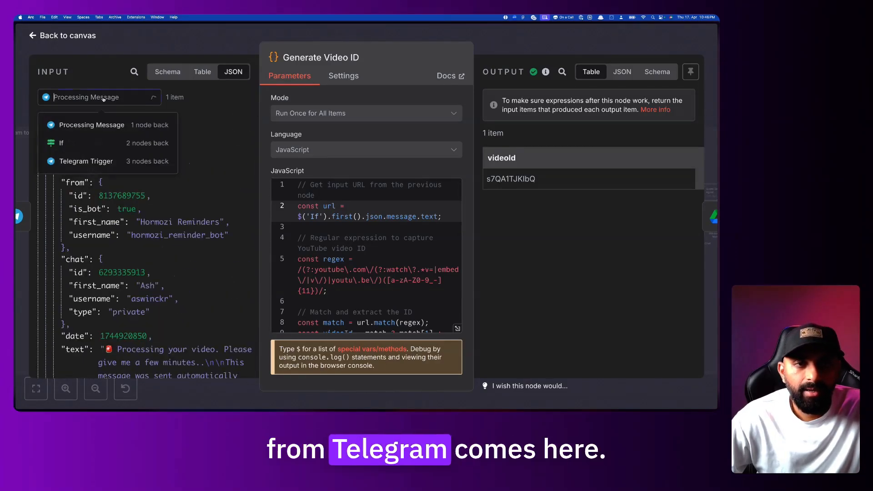
left_click(86, 165)
scroll(164, 233, "down", 5)
scroll(118, 207, "up", 2)
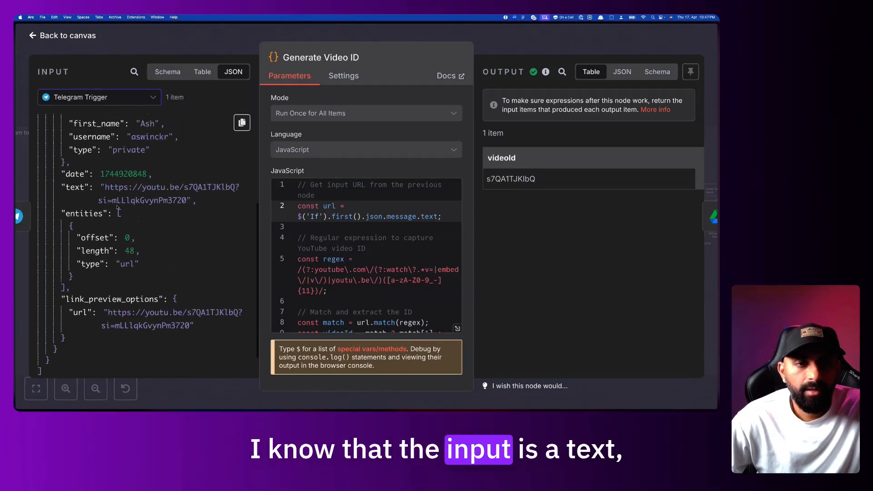
left_click_drag(73, 186, 93, 187)
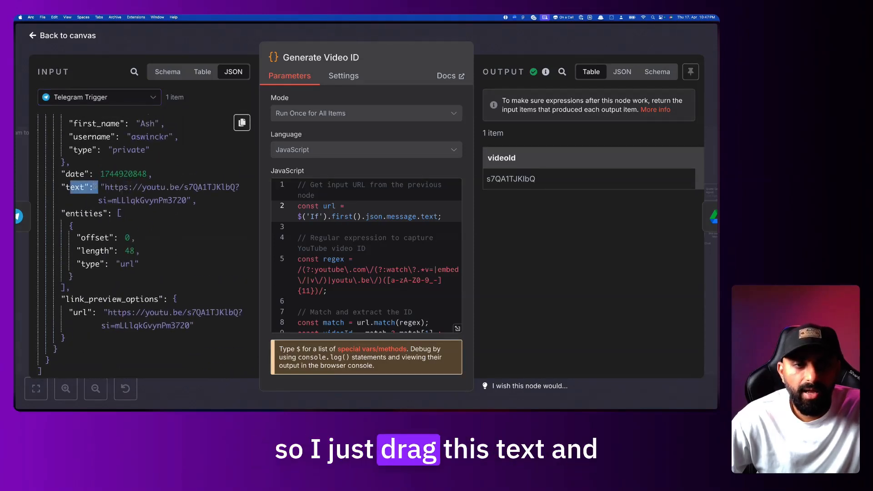
left_click_drag(336, 205, 344, 235)
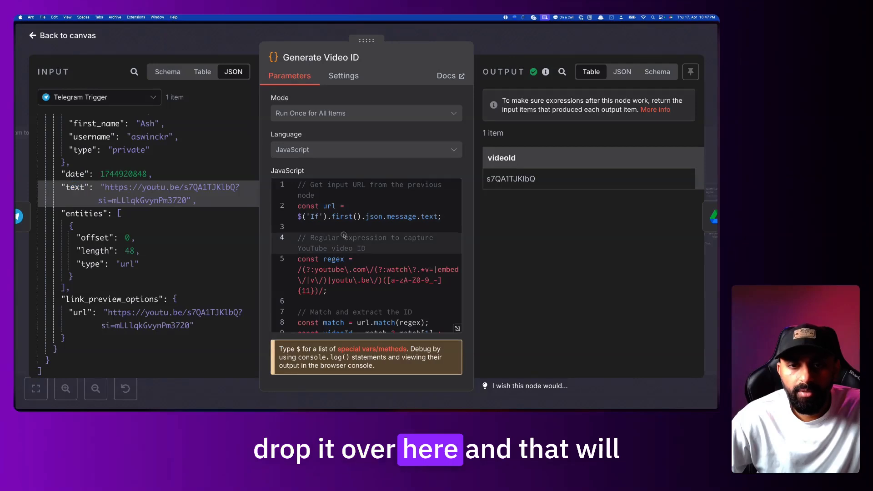
left_click_drag(300, 217, 442, 216)
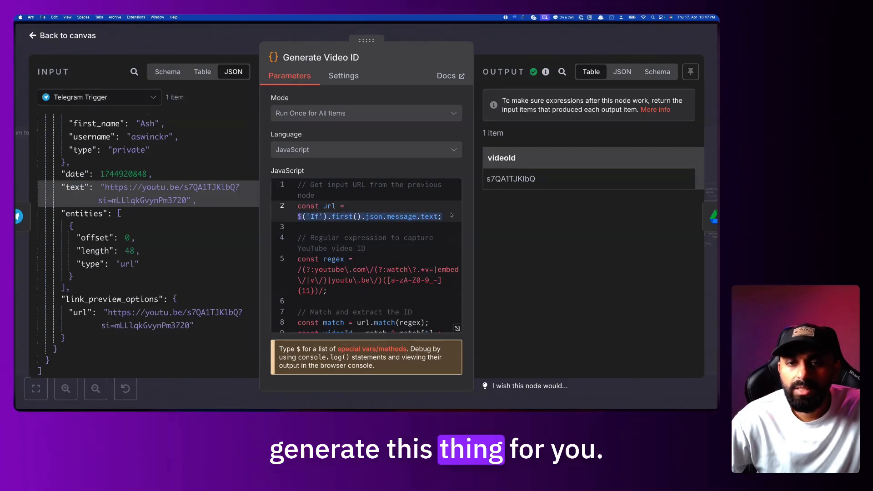
left_click(432, 216)
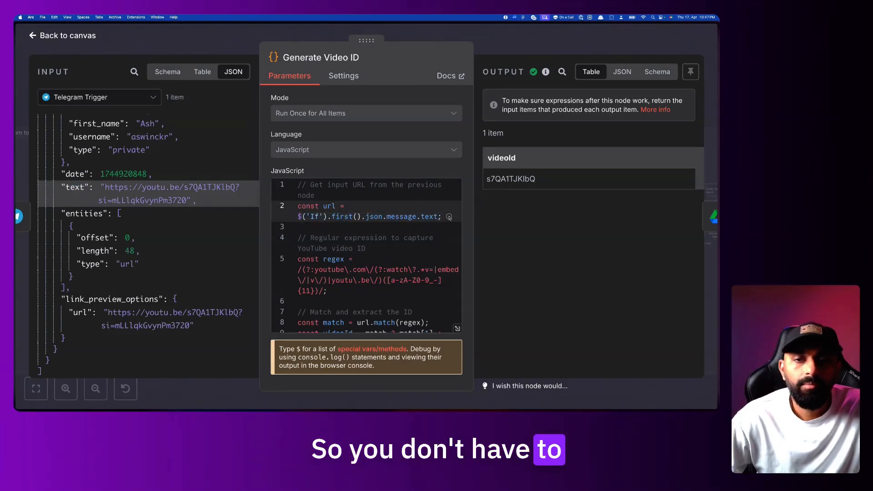
left_click_drag(449, 217, 306, 217)
left_click(167, 72)
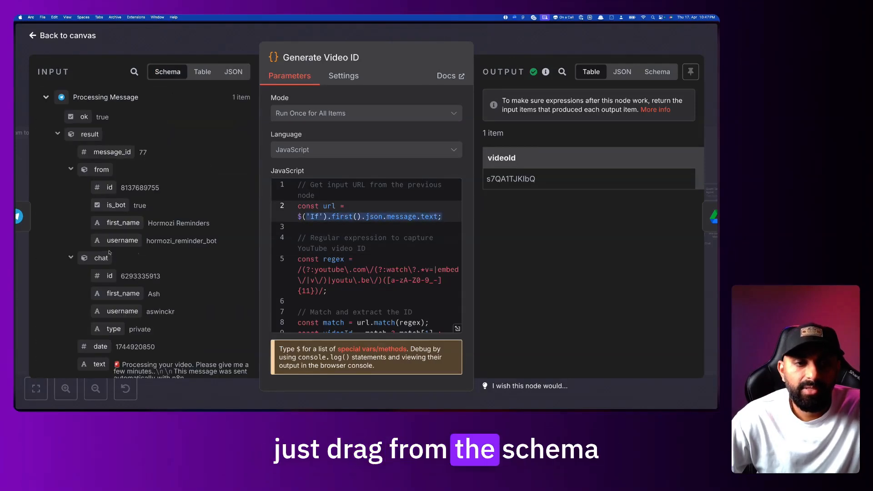
left_click_drag(112, 242, 321, 225)
left_click(320, 226)
scroll(121, 306, "down", 6)
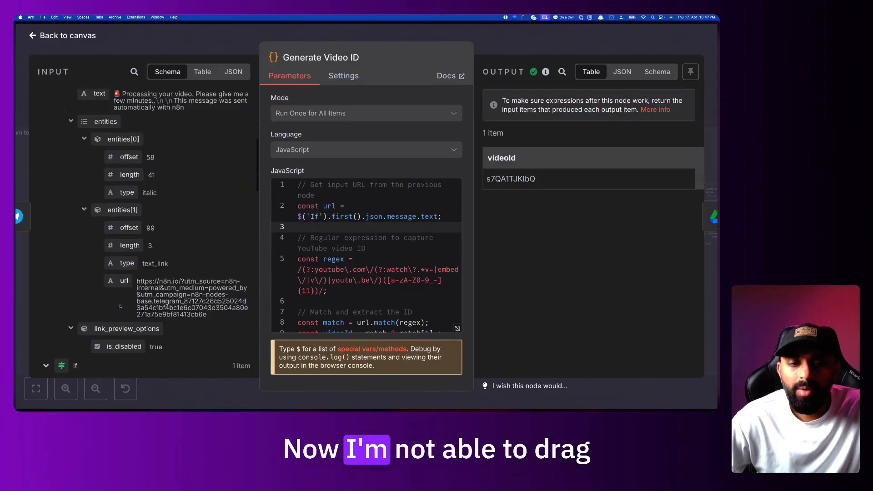
left_click(461, 33)
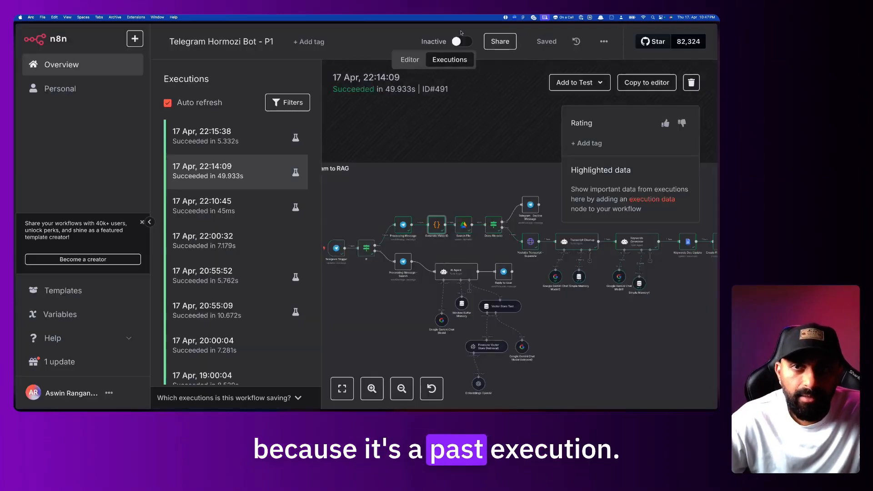
left_click(410, 59)
scroll(355, 154, "right", 2)
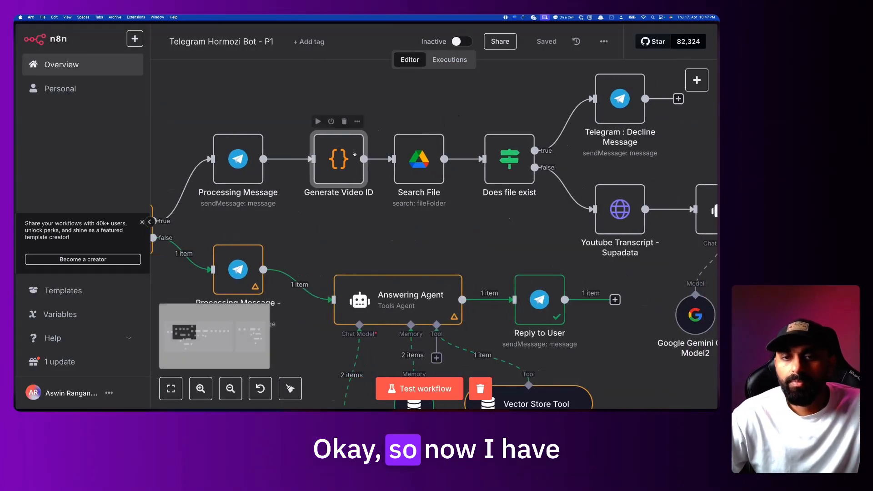
double_click(336, 154)
scroll(366, 259, "down", 2)
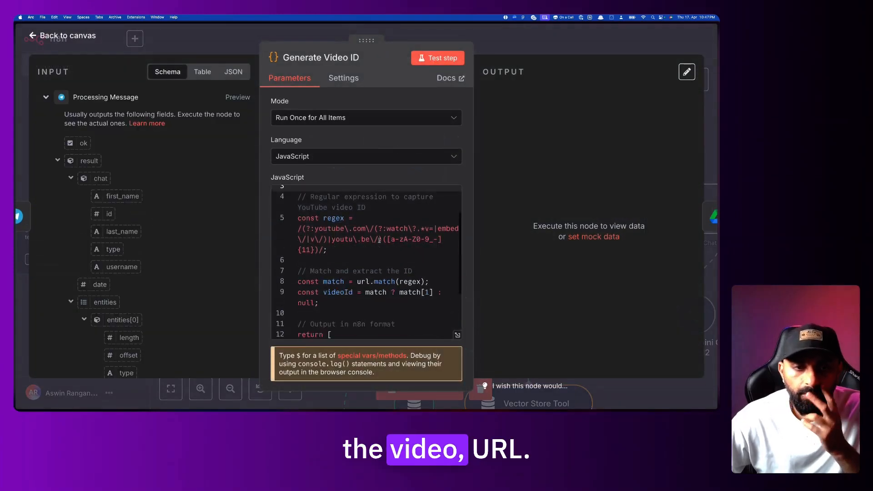
scroll(366, 259, "up", 2)
left_click_drag(298, 227, 384, 297)
left_click(383, 236)
scroll(383, 241, "down", 1)
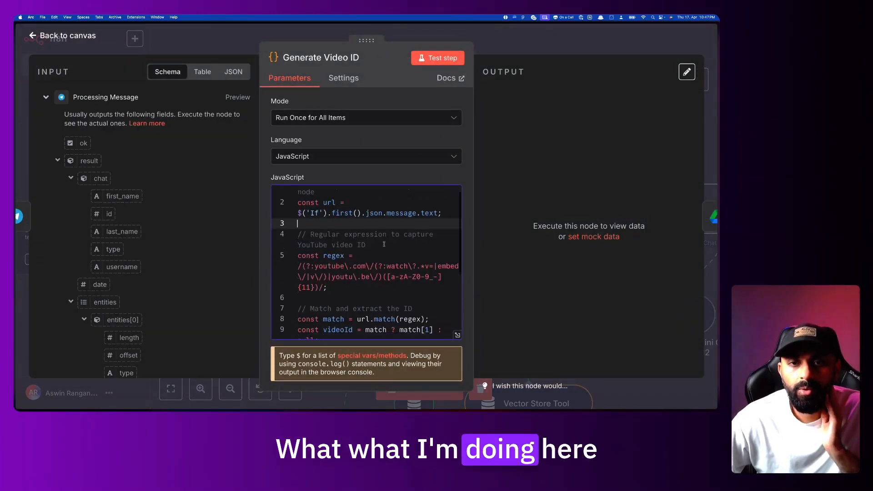
left_click(281, 41)
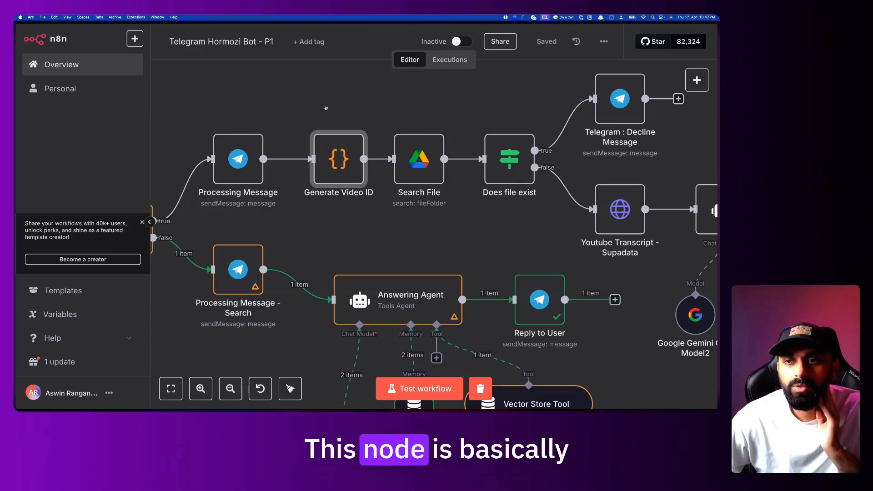
left_click(696, 80)
type("code")
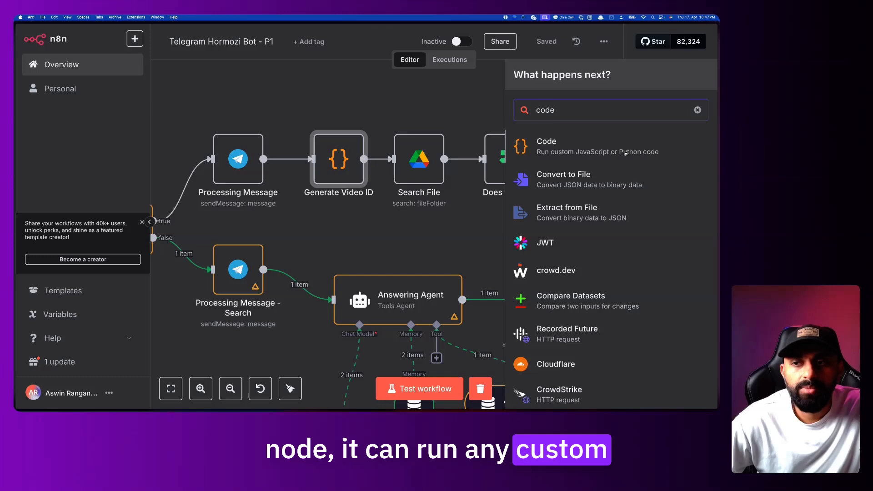
left_click(433, 113)
left_click(338, 157)
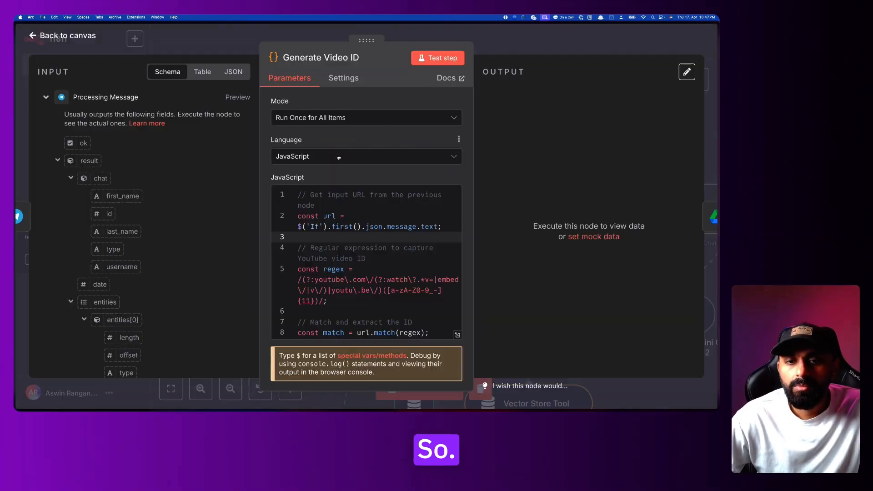
double_click(337, 157)
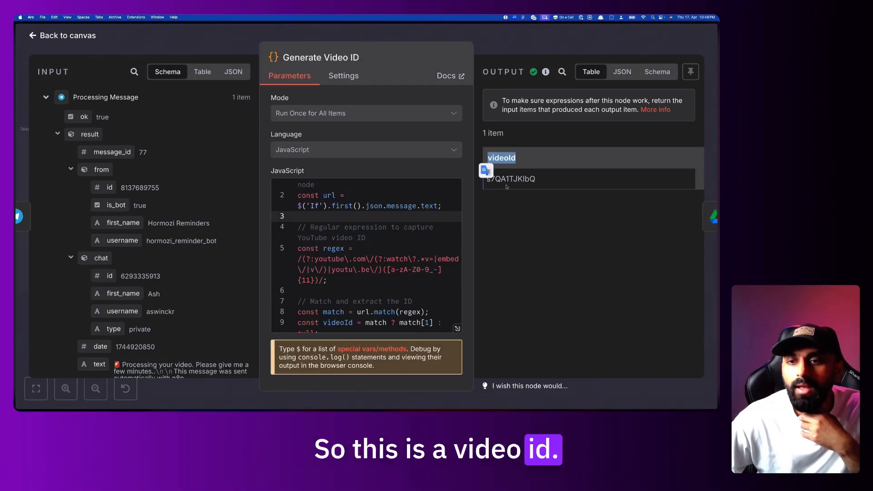
scroll(361, 241, "up", 1)
scroll(360, 241, "down", 4)
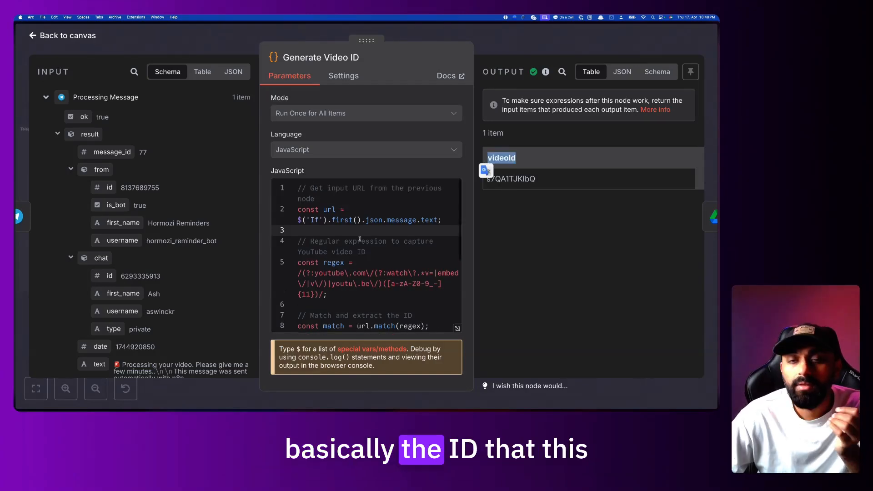
scroll(360, 241, "down", 2)
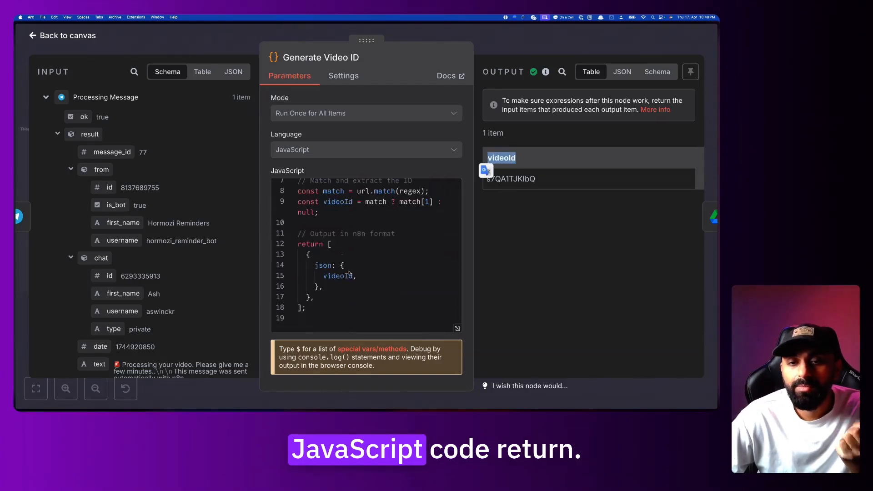
double_click(326, 266)
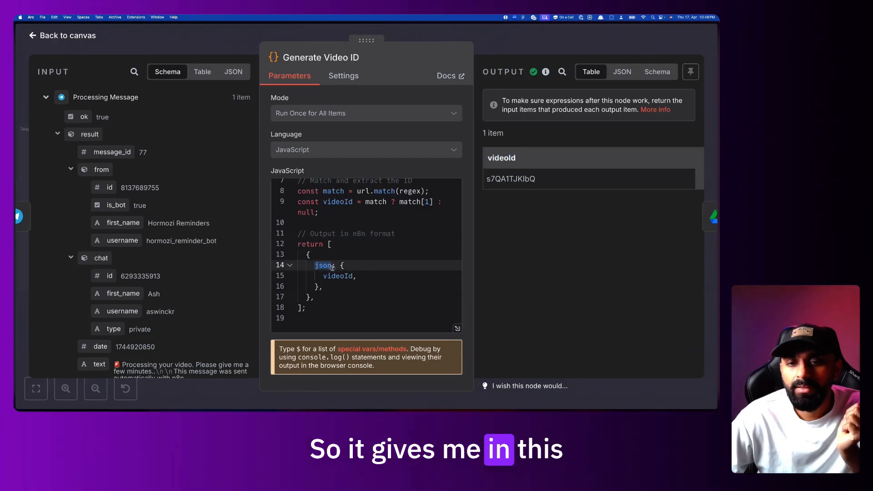
double_click(341, 276)
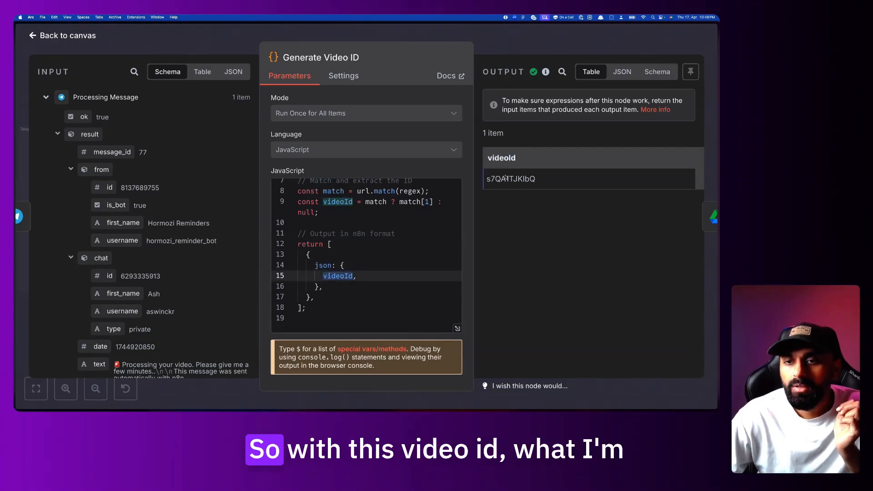
key("Escape")
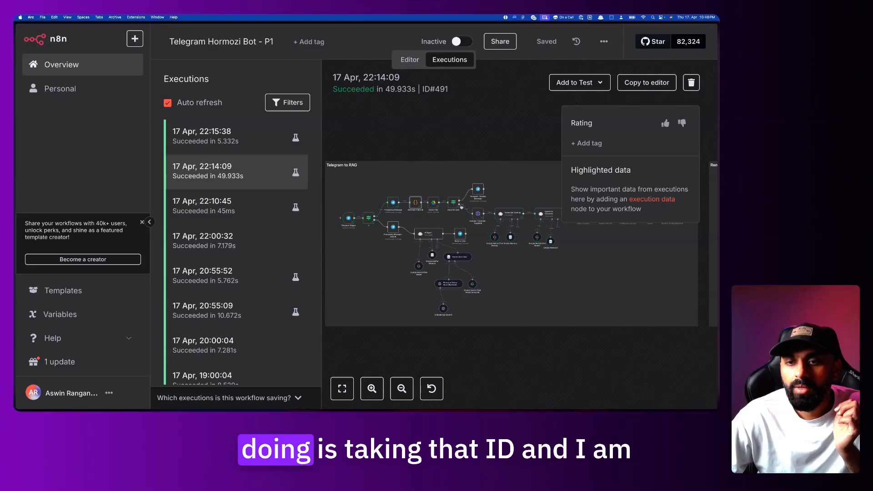
scroll(461, 207, "up", 5)
scroll(455, 203, "up", 3)
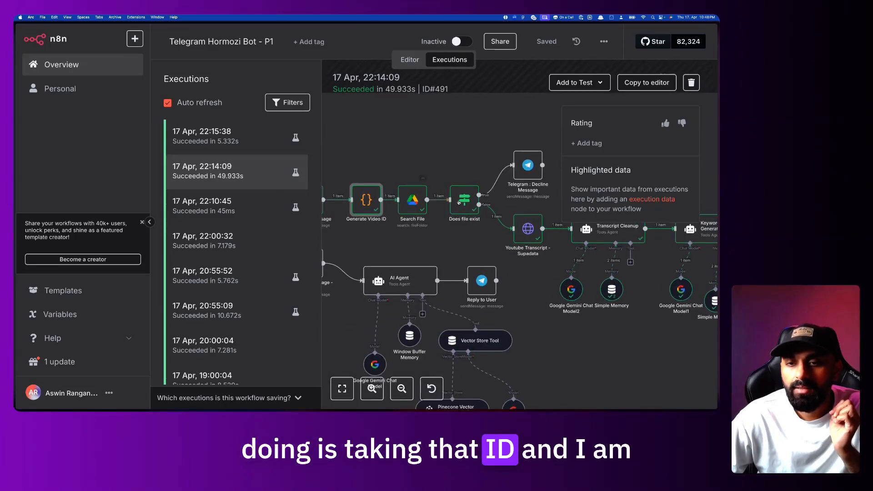
double_click(414, 200)
Add a Google Drive 'Search files and folders' node found by searching 'drive'
left_click(496, 47)
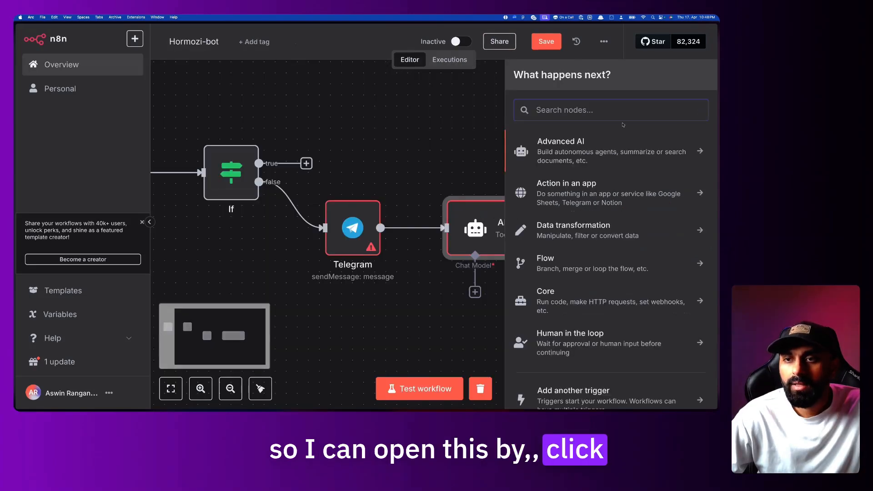
type("drive")
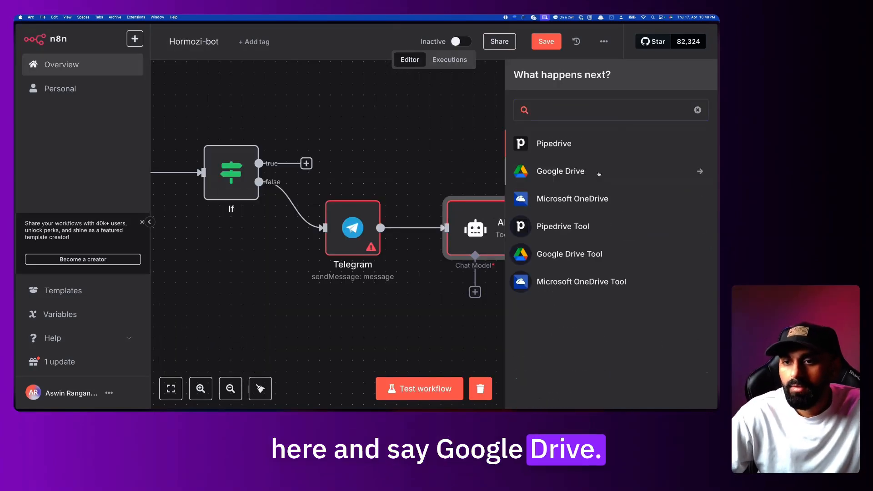
left_click(599, 171)
scroll(622, 246, "down", 8)
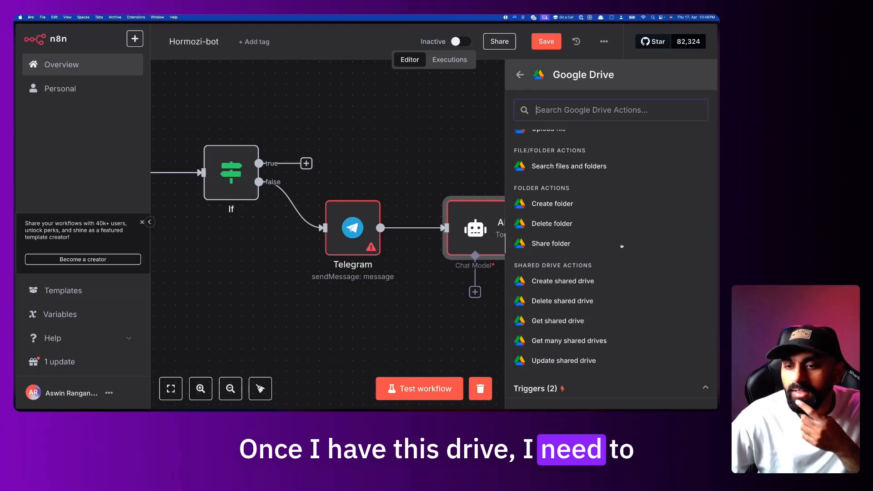
scroll(621, 246, "up", 1)
left_click(567, 174)
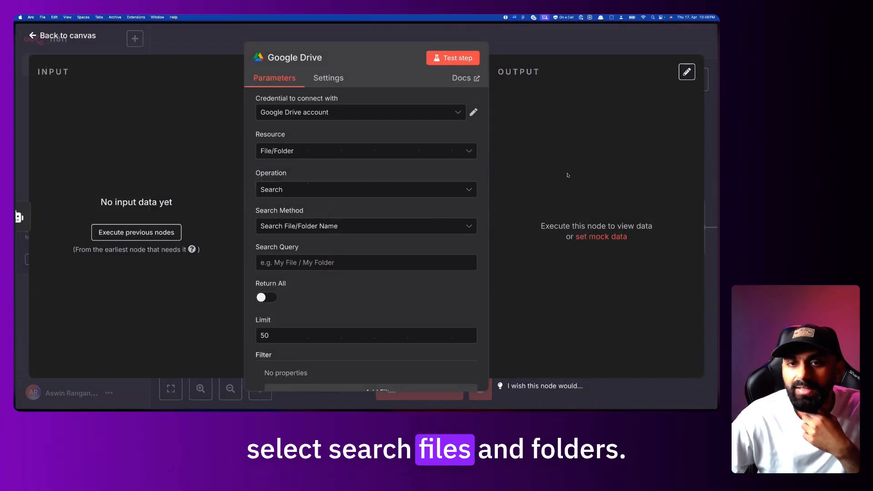
Check the options in the 'Credential to connect with' list
left_click(389, 113)
left_click(384, 101)
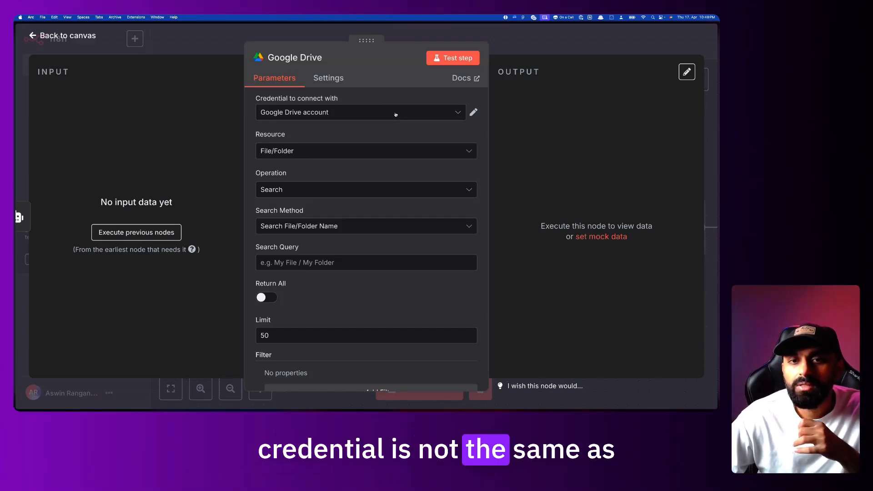
left_click(396, 114)
left_click(395, 93)
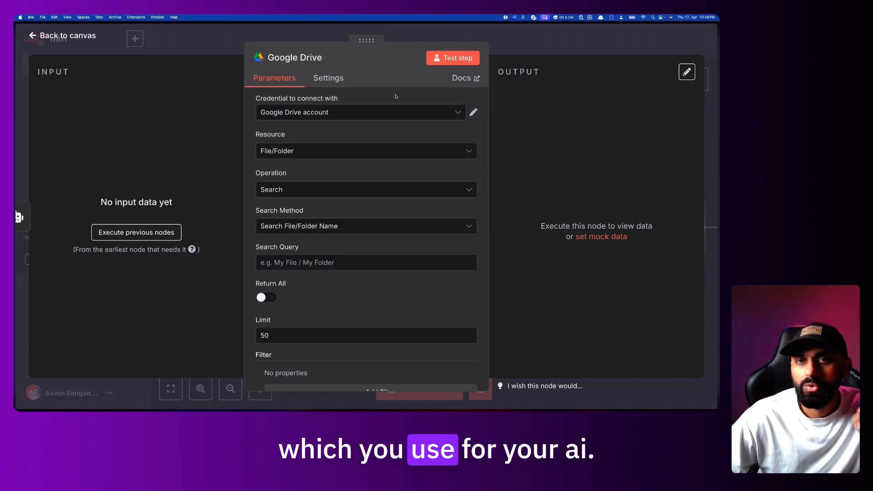
left_click(394, 109)
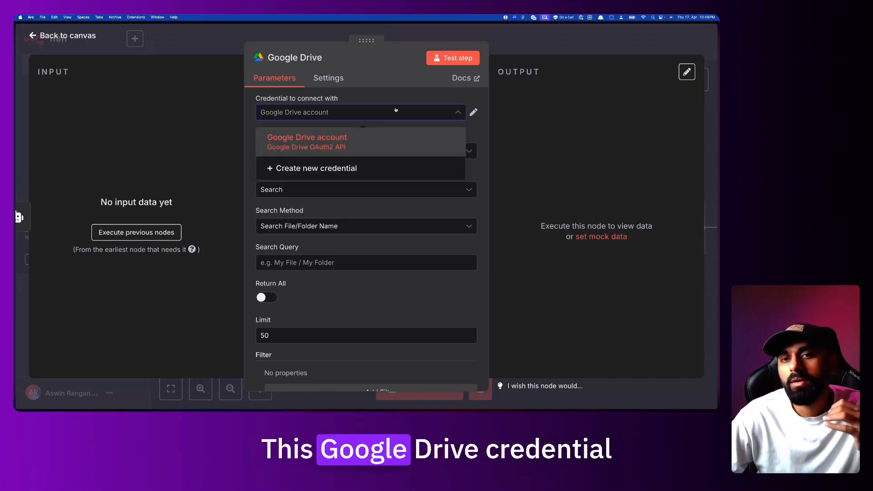
left_click(395, 101)
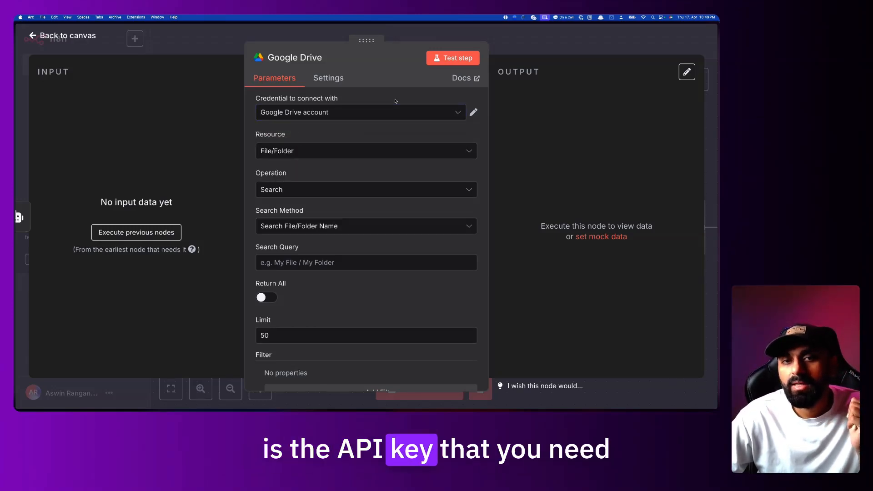
left_click(395, 112)
left_click(396, 112)
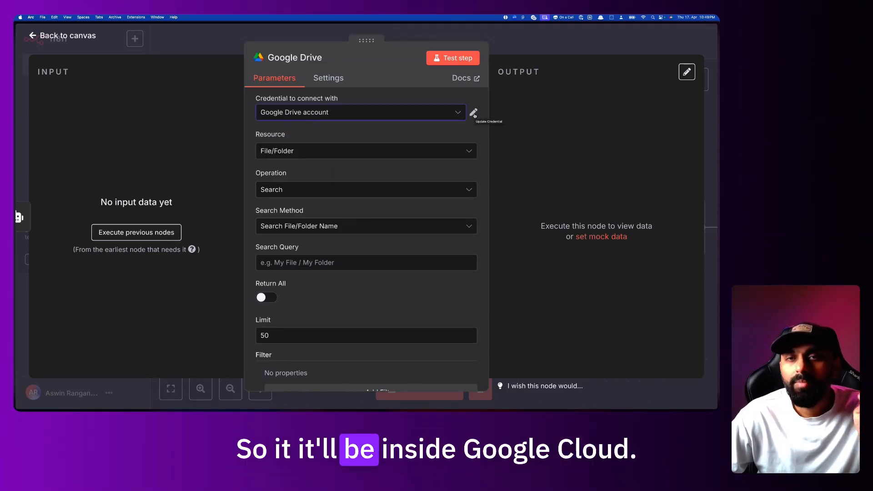
left_click(399, 118)
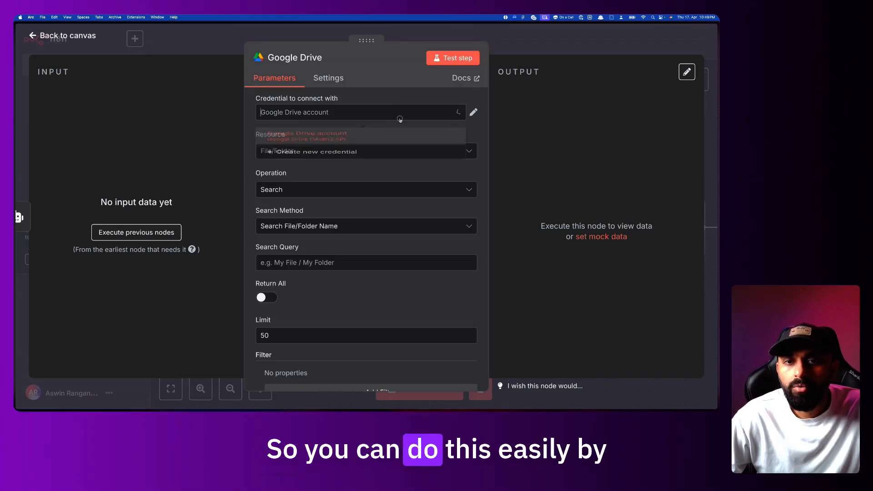
Create a new Google Drive OAuth2 credential, review its empty form, and open a new browser tab
left_click(339, 169)
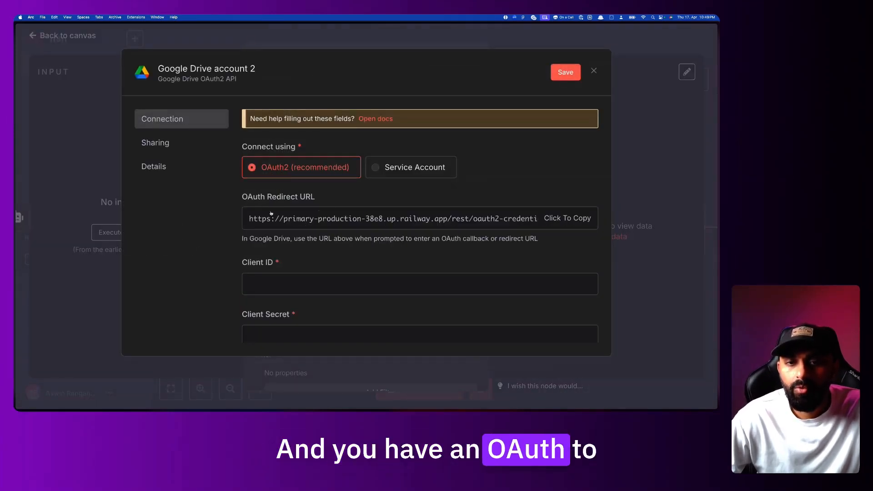
scroll(342, 221, "down", 3)
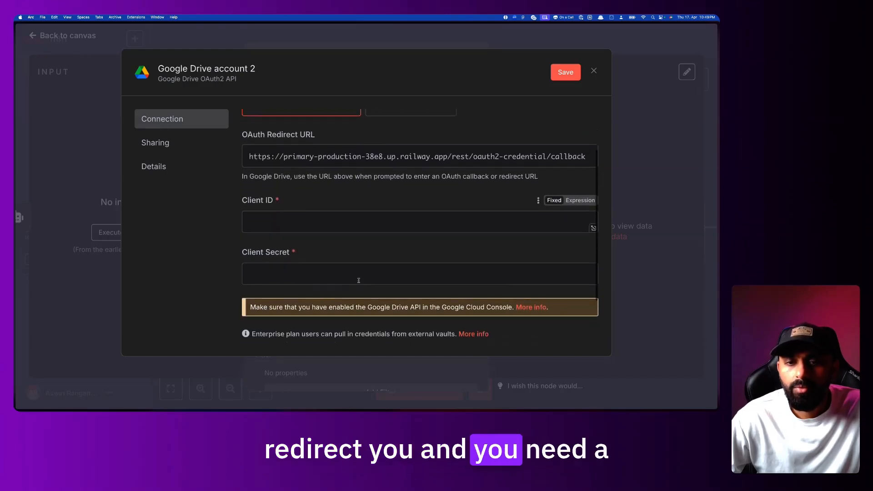
scroll(344, 232, "up", 2)
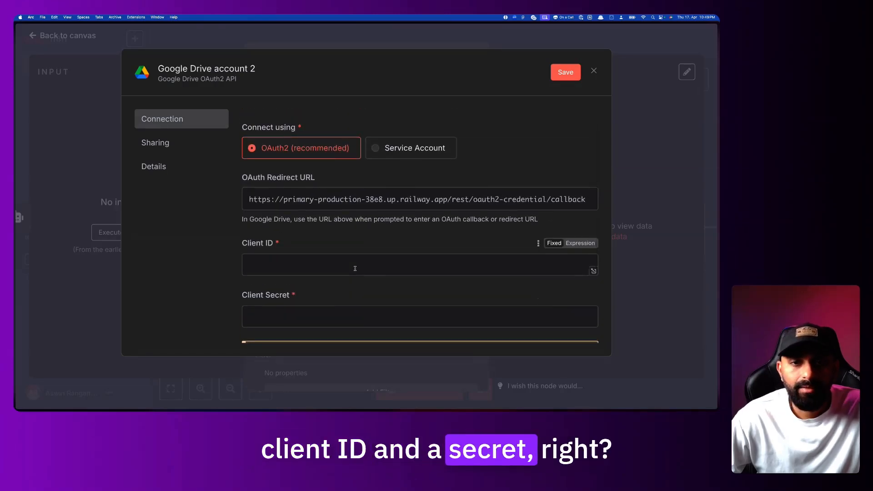
mouse_move(17, 252)
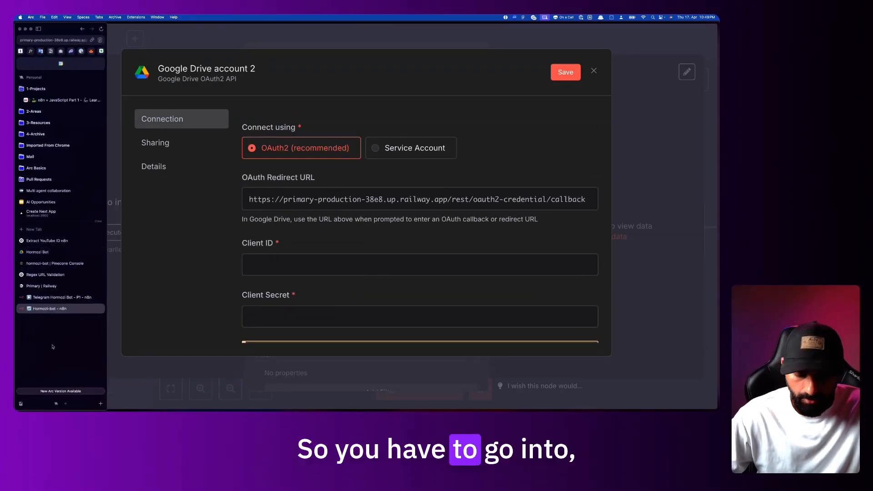
key("super+t")
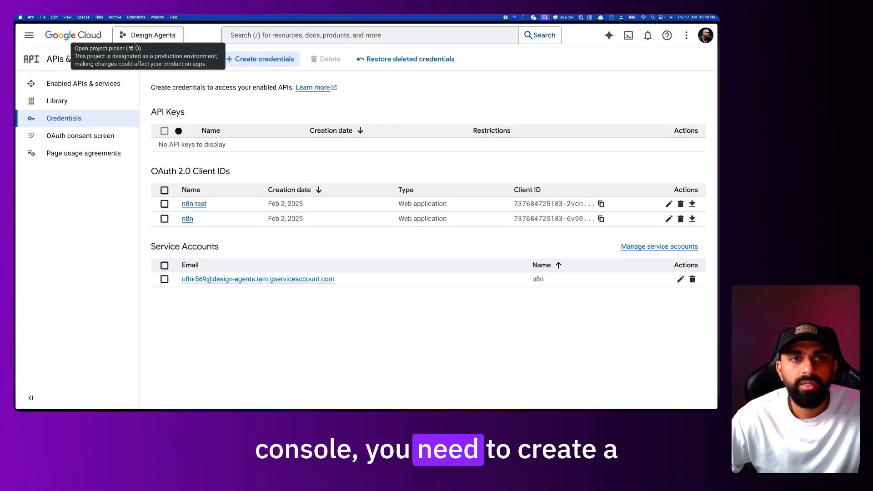
Create the Google Cloud project n8n-io-3 and switch to it
left_click(136, 35)
left_click(241, 206)
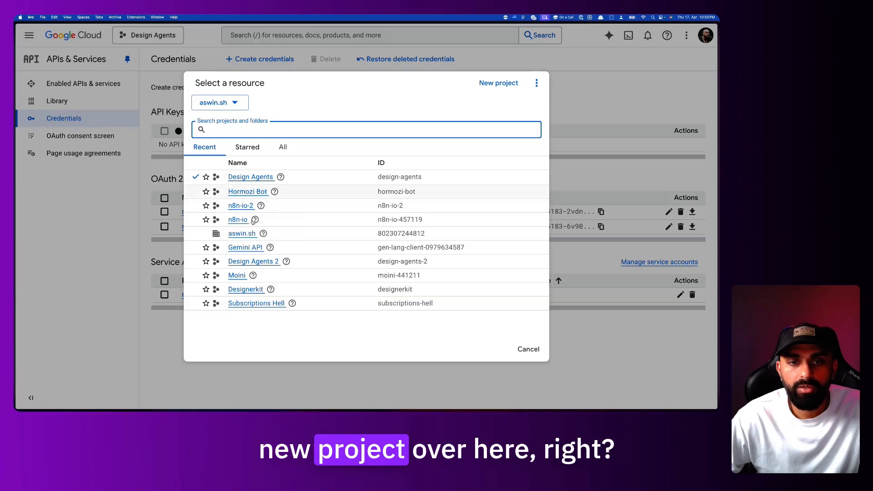
left_click(499, 82)
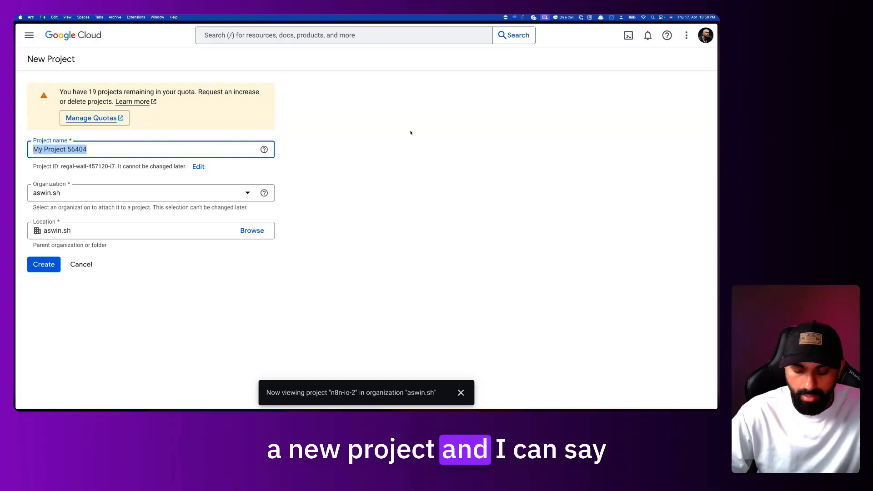
type("-io-3")
left_click(53, 266)
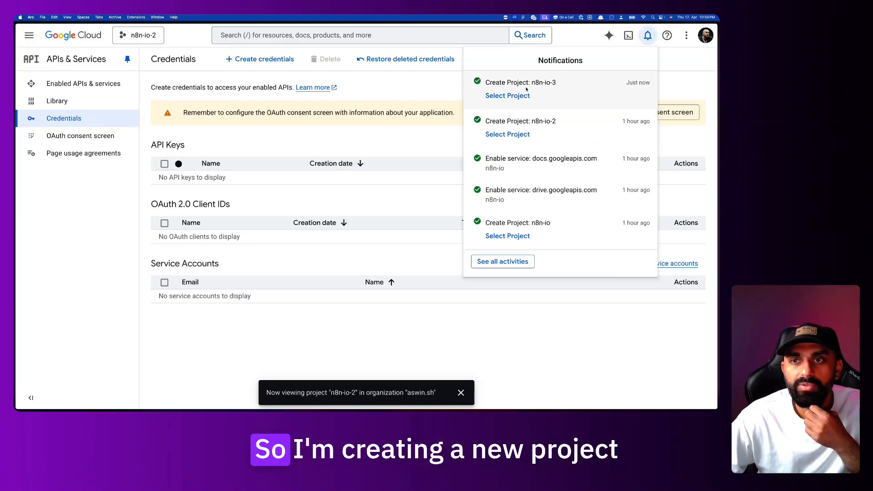
left_click(523, 96)
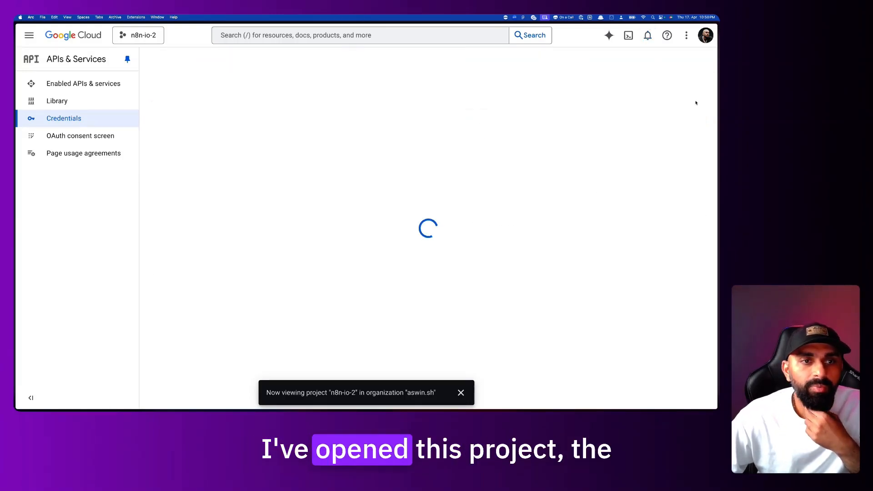
Begin the OAuth consent setup with app name n8n and a user support email
left_click(101, 140)
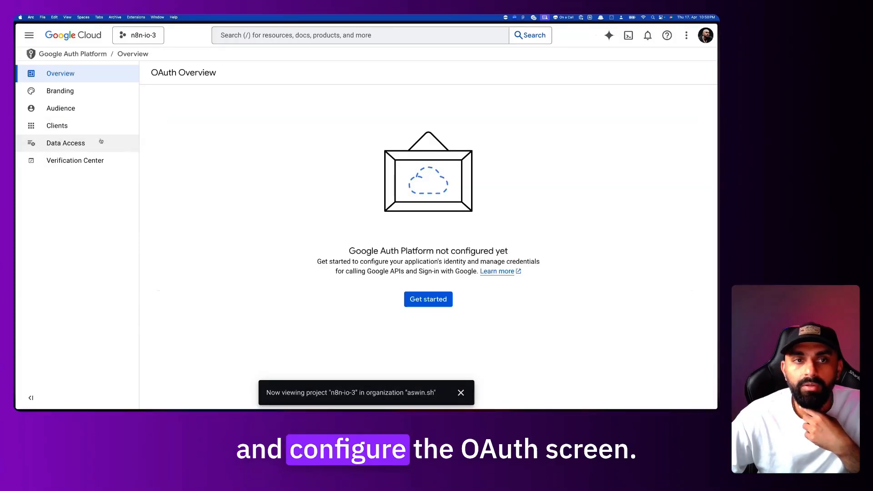
left_click(435, 302)
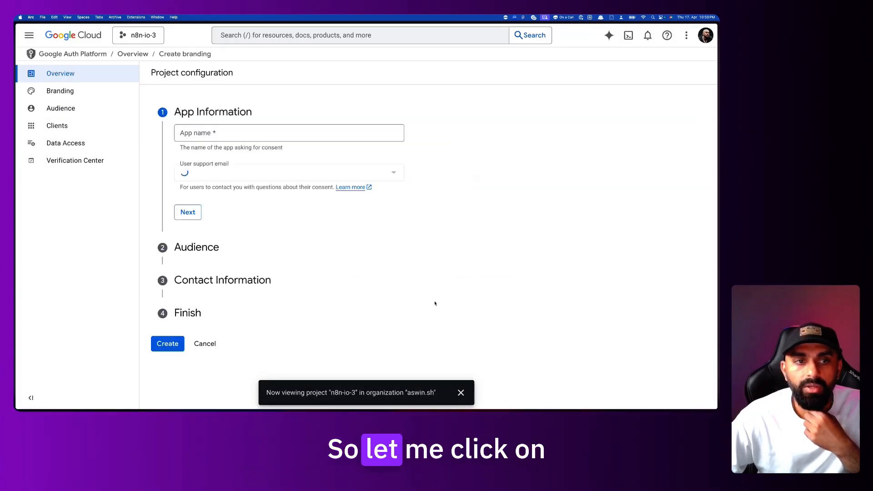
left_click(221, 133)
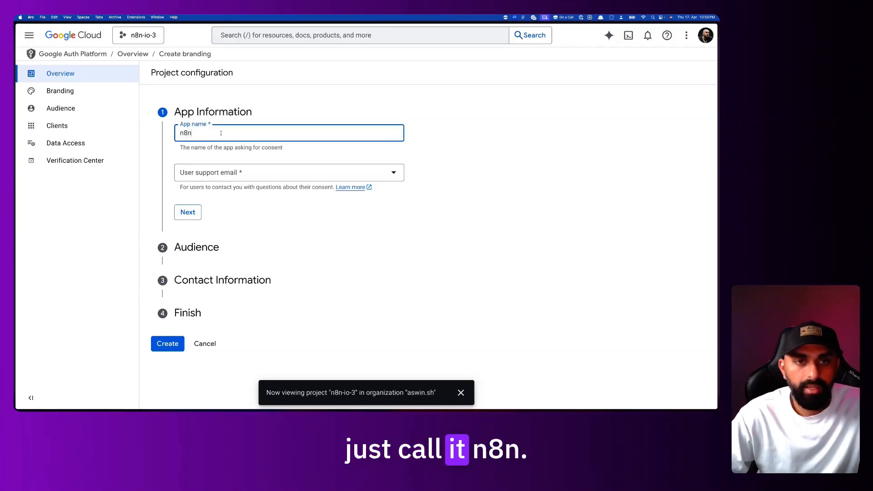
left_click(188, 212)
left_click(247, 176)
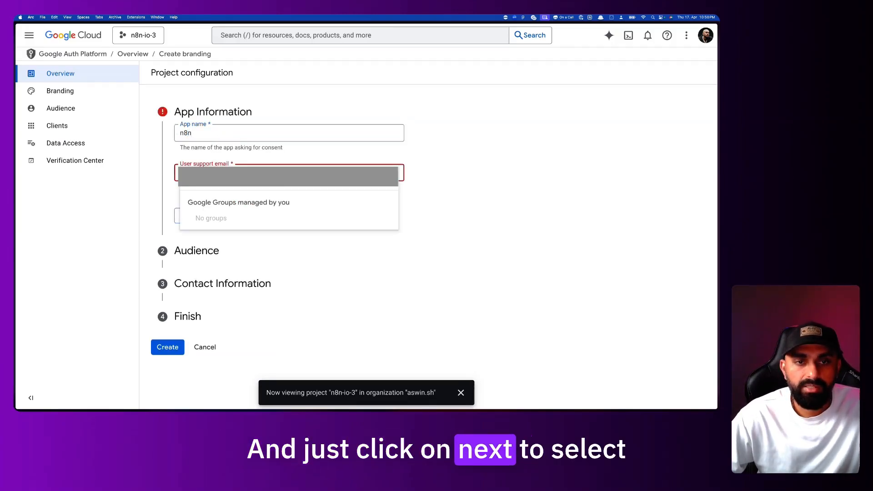
left_click(247, 179)
left_click(188, 216)
Set the audience to External, add a contact email, agree to the data policy and create
left_click(181, 223)
scroll(249, 267, "down", 1)
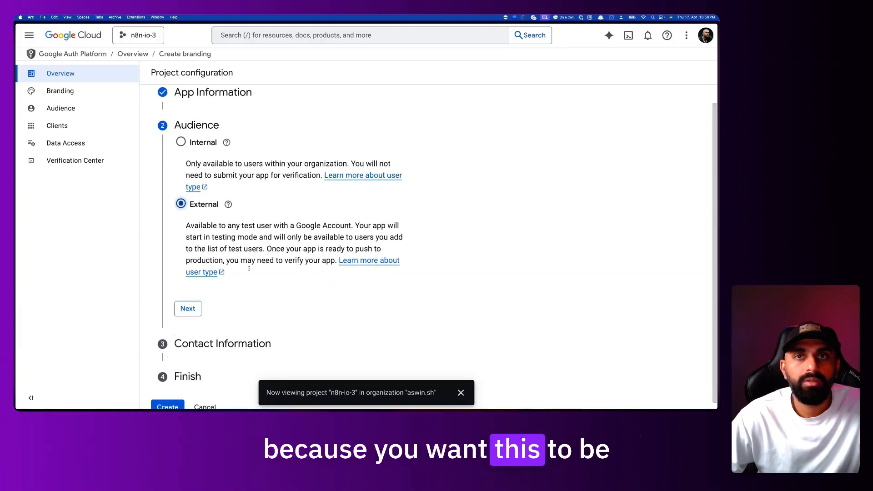
left_click(189, 307)
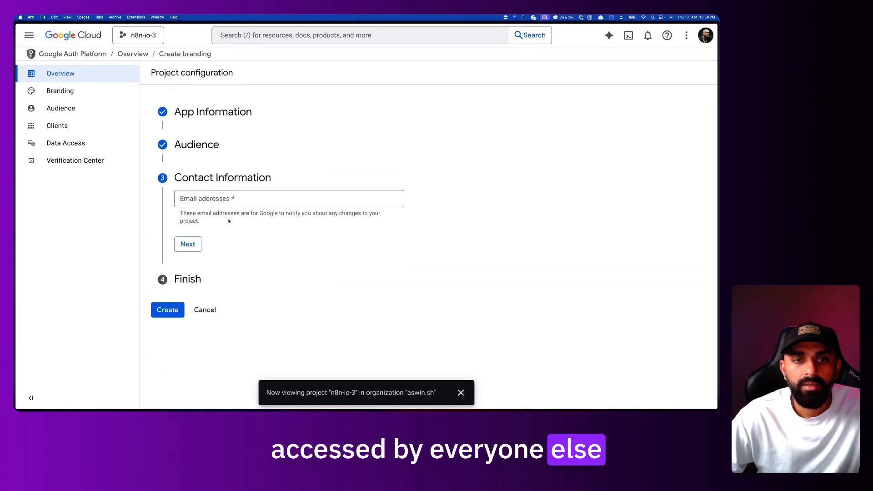
left_click(234, 197)
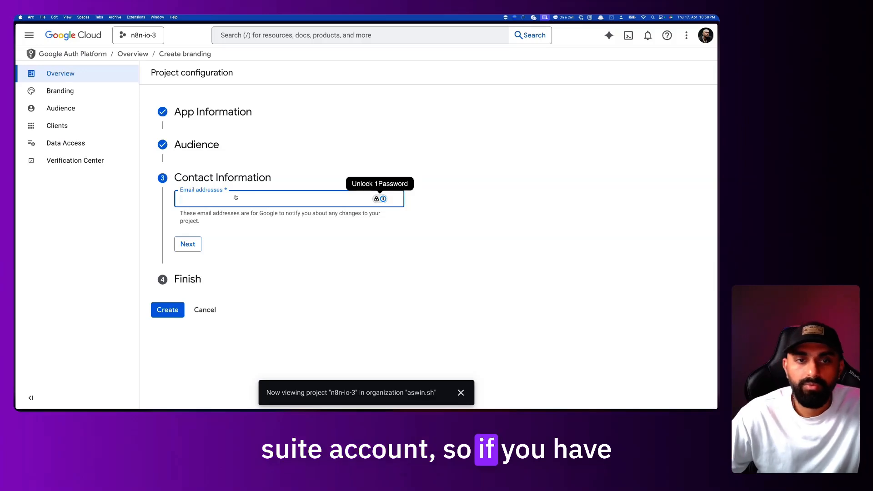
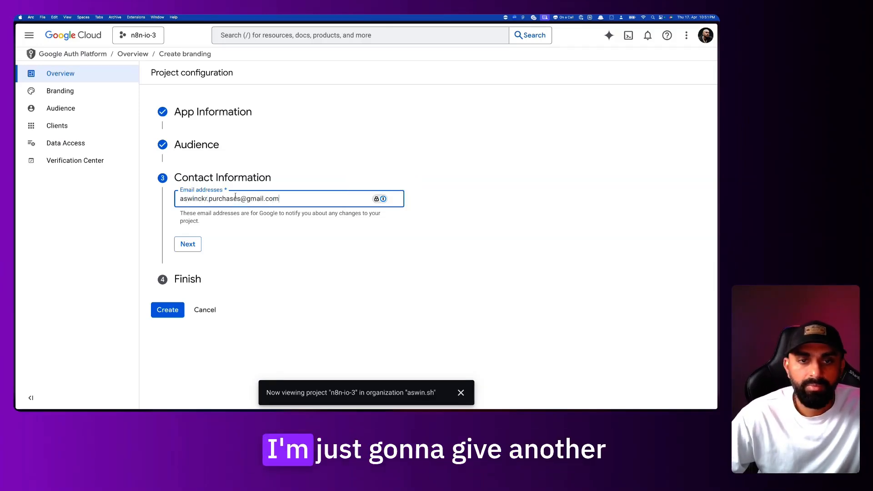
left_click(188, 244)
left_click(182, 234)
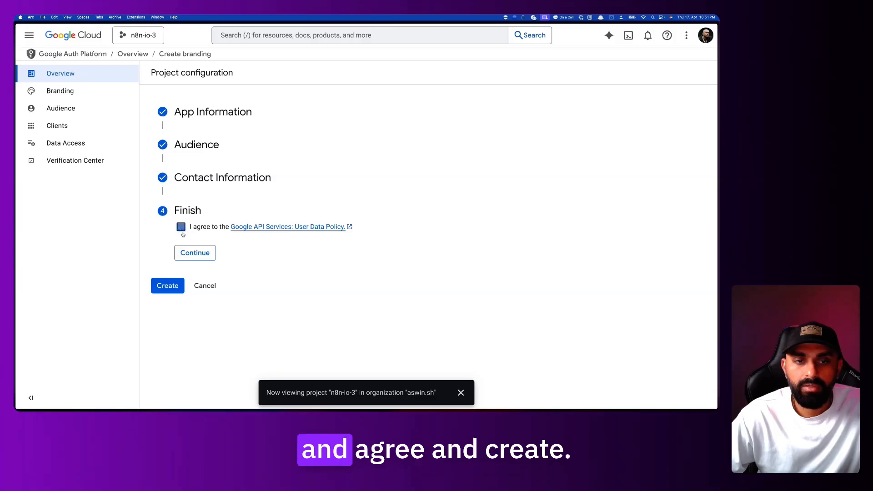
left_click(193, 252)
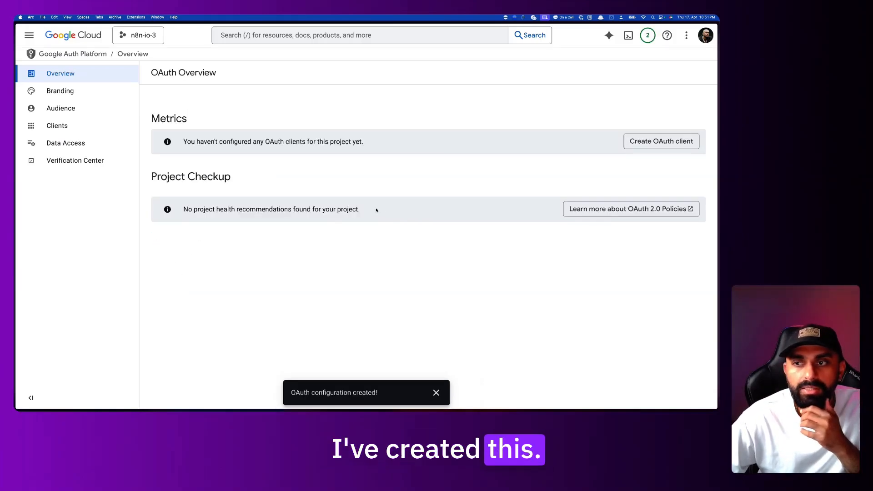
Start a new OAuth client with application type Web application
left_click(643, 141)
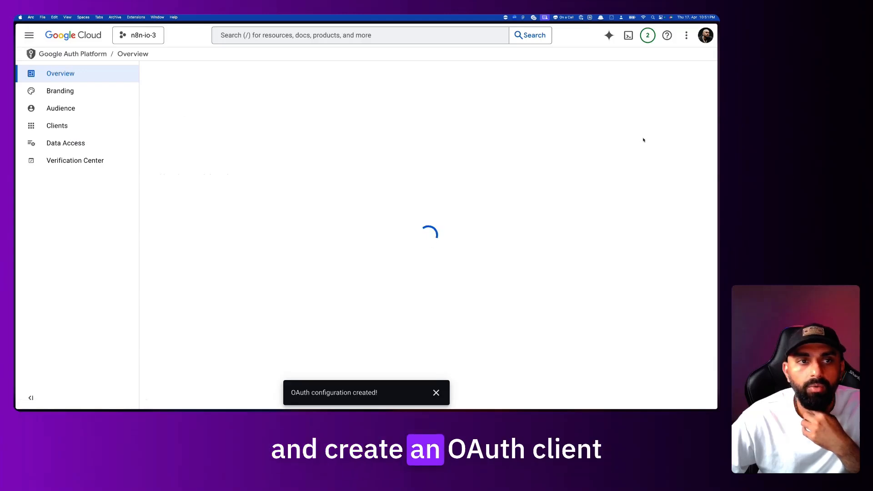
left_click(315, 147)
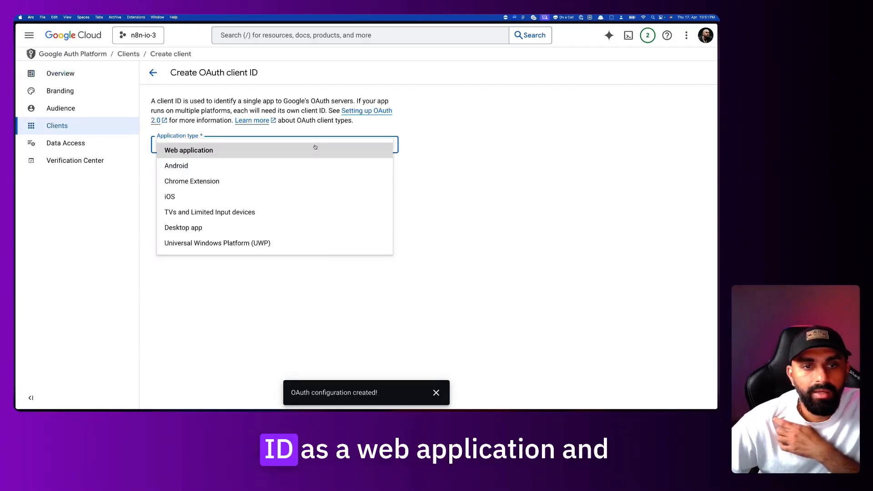
left_click(316, 149)
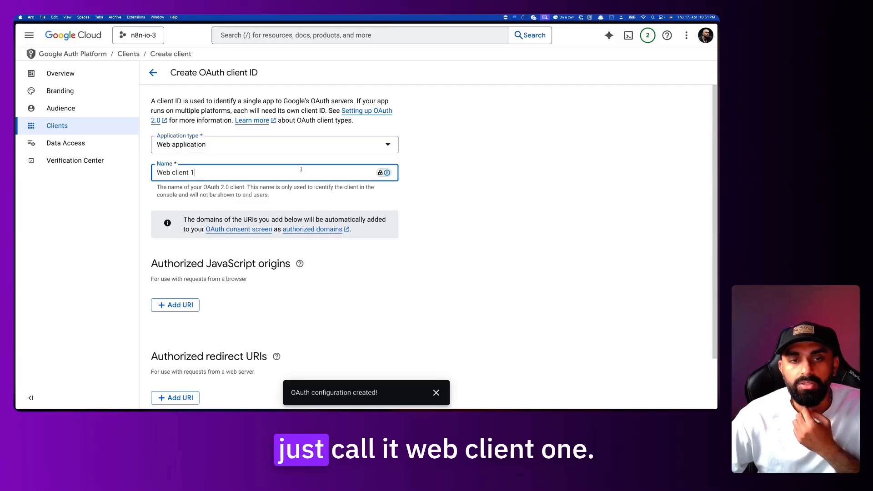
left_click(308, 146)
left_click(462, 174)
scroll(369, 241, "down", 2)
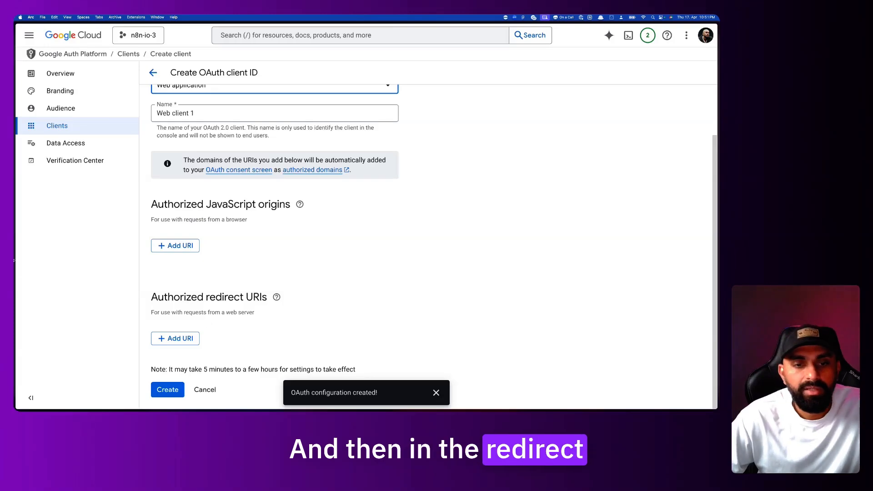
Add n8n's Google Drive OAuth redirect URL as an authorized redirect URI and create the client
mouse_move(17, 304)
left_click(67, 309)
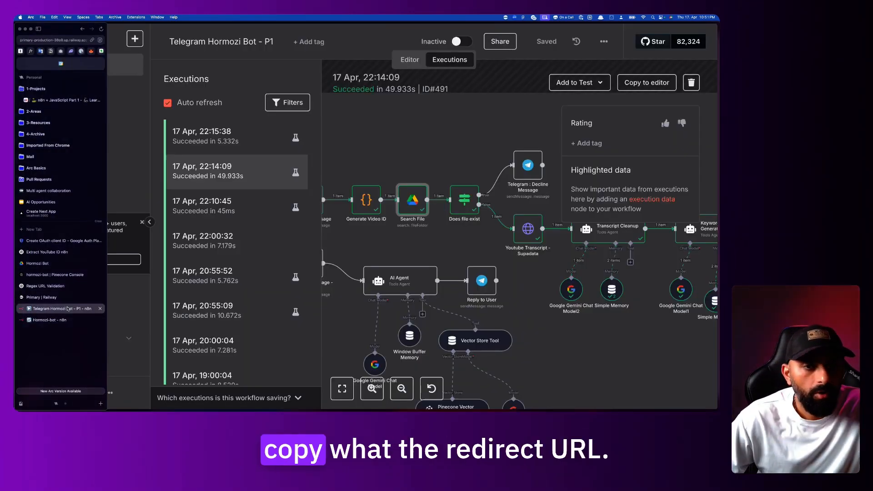
left_click(64, 321)
left_click(479, 199)
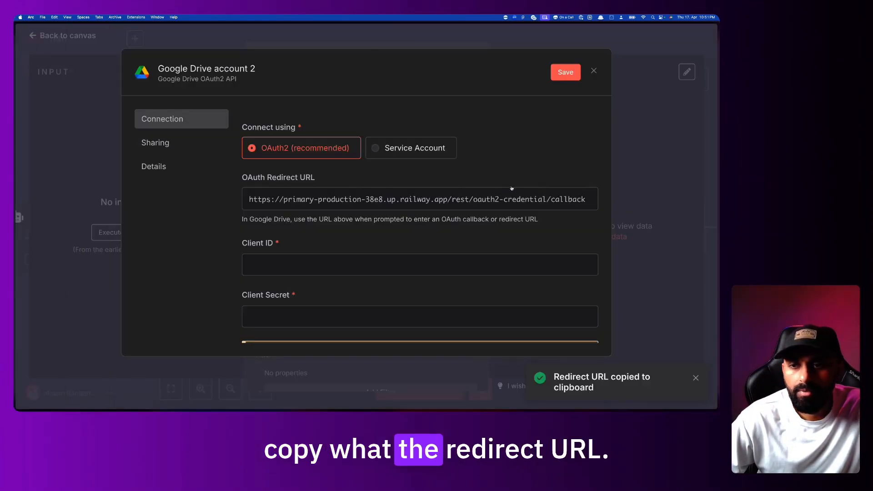
mouse_move(17, 241)
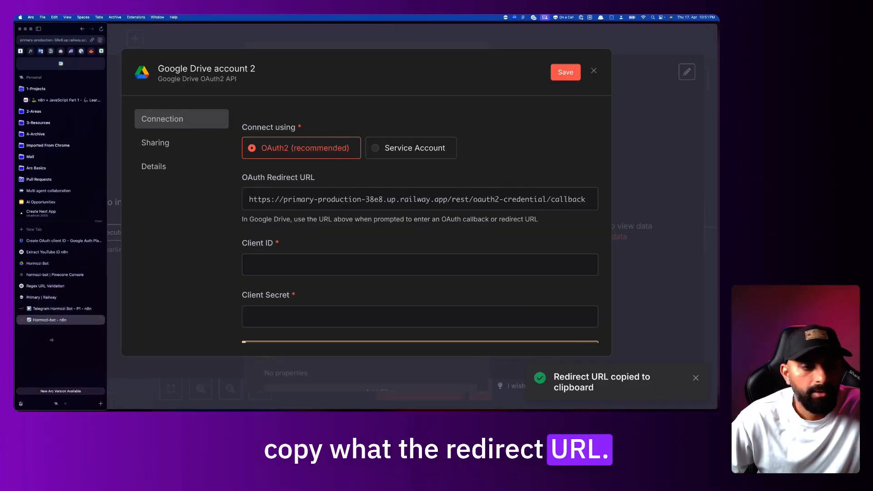
left_click(55, 242)
left_click(175, 337)
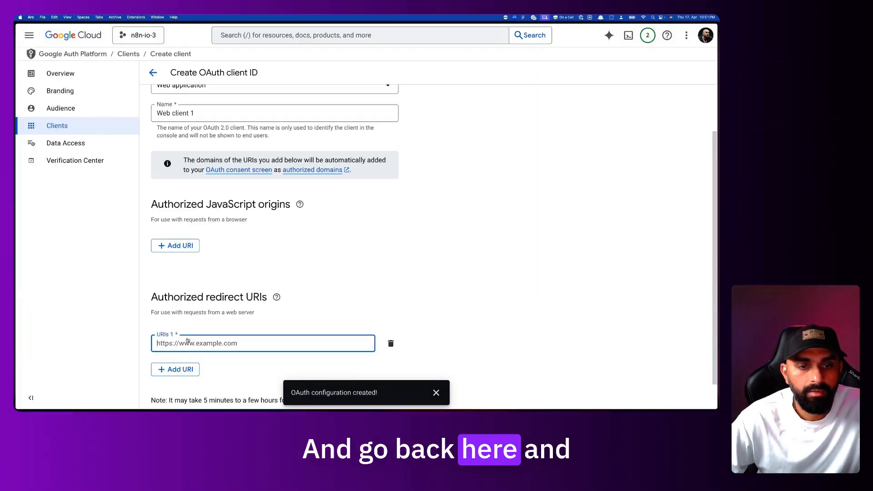
key("super+v")
scroll(211, 343, "down", 2)
left_click(177, 390)
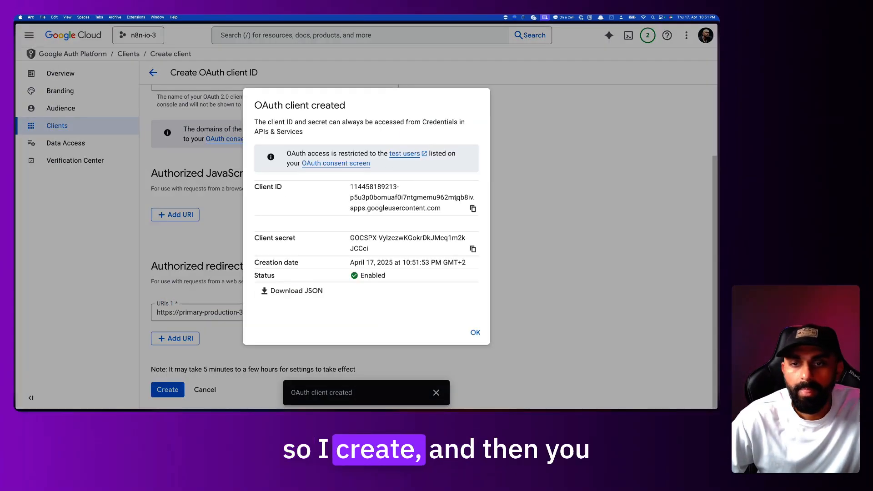
Copy the new client ID into the n8n credential's Client ID field
left_click(474, 208)
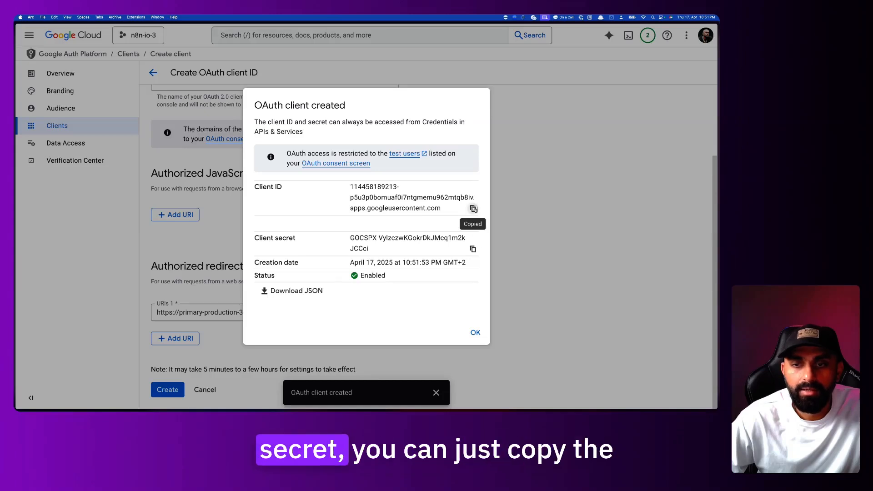
mouse_move(16, 318)
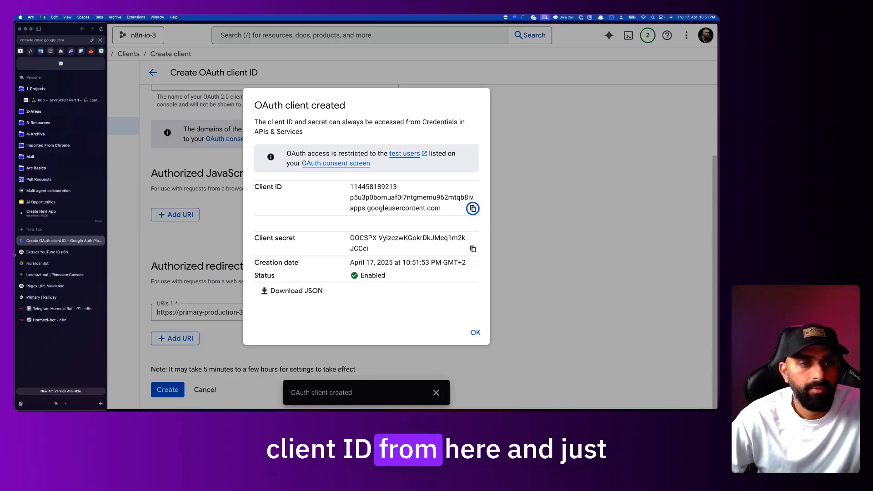
left_click(52, 320)
left_click(319, 265)
key("cmd+v")
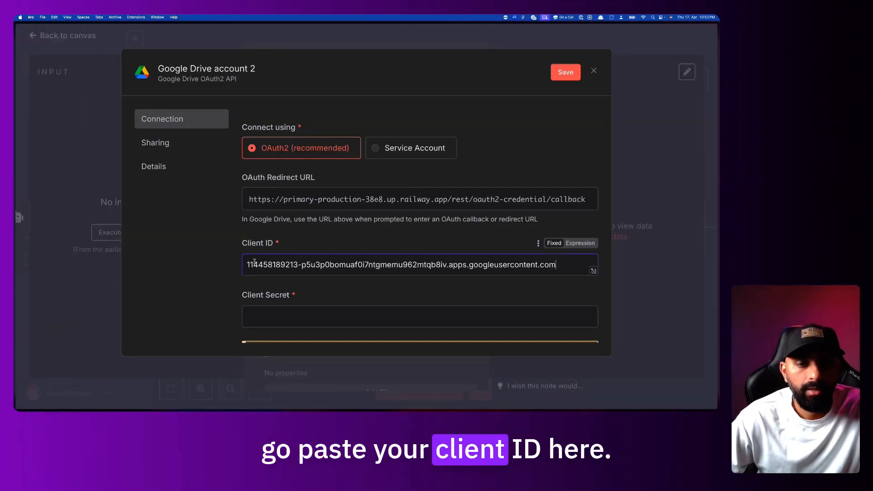
Paste the client secret into n8n's Client Secret field, then sign in with Google
mouse_move(14, 267)
left_click(59, 240)
left_click(473, 249)
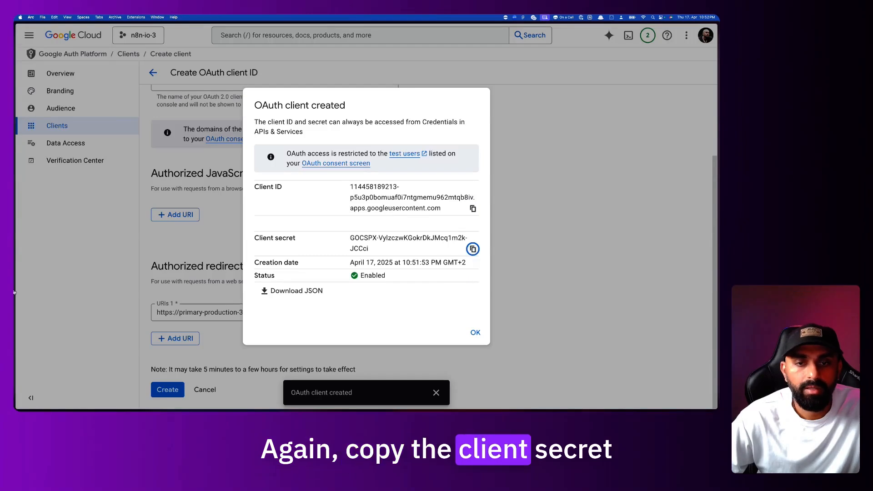
mouse_move(16, 296)
left_click(52, 319)
left_click(266, 315)
key("cmd+v")
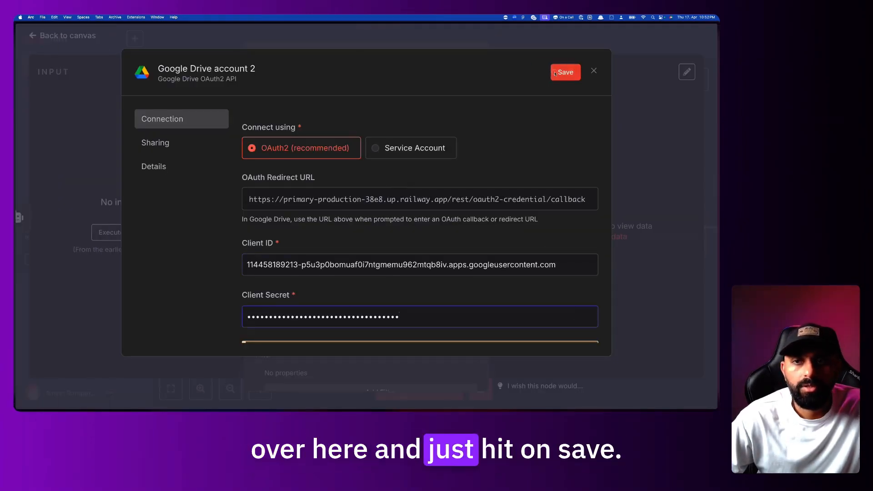
scroll(503, 222, "down", 2)
scroll(504, 221, "down", 3)
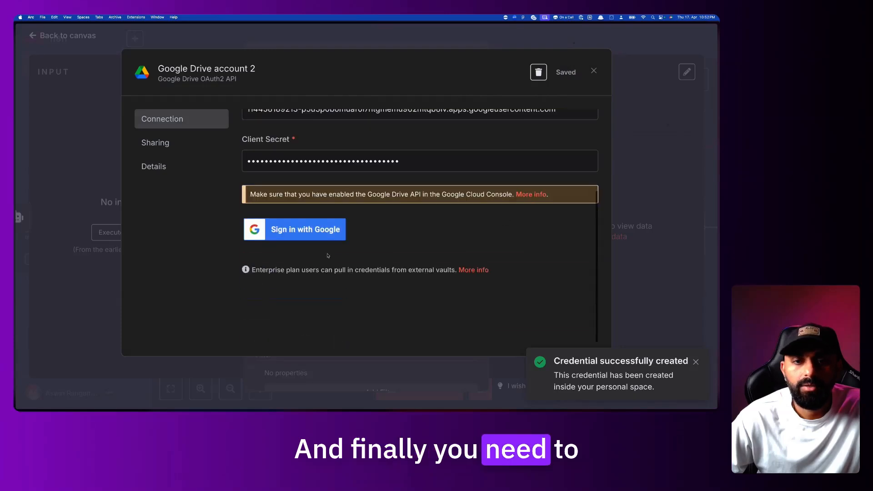
left_click(323, 230)
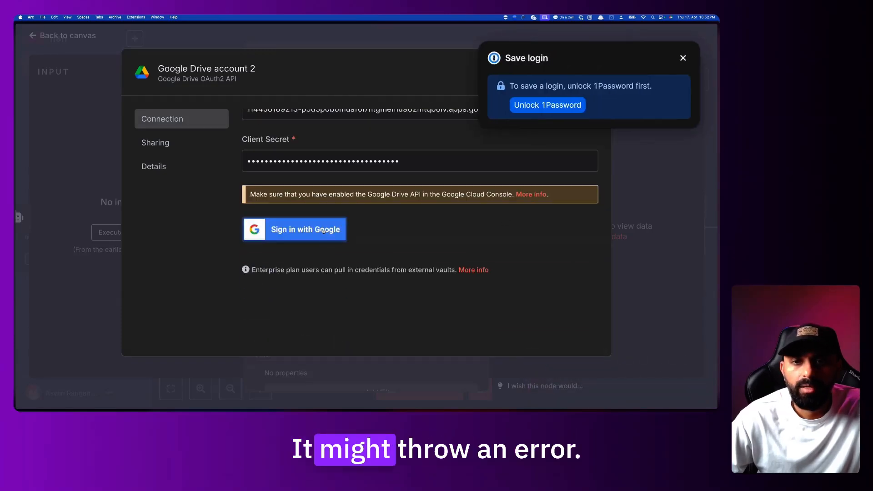
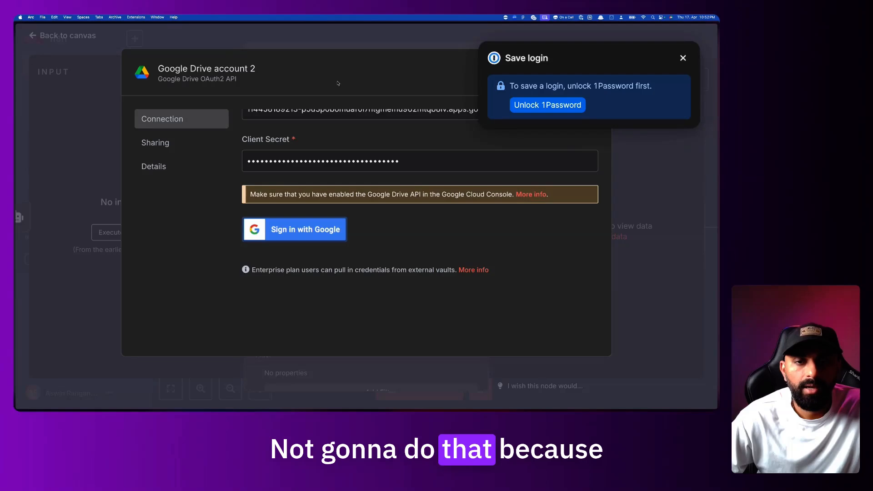
Dismiss the password prompt and close the Google Drive account 2 credential without connecting it
scroll(495, 175, "up", 3)
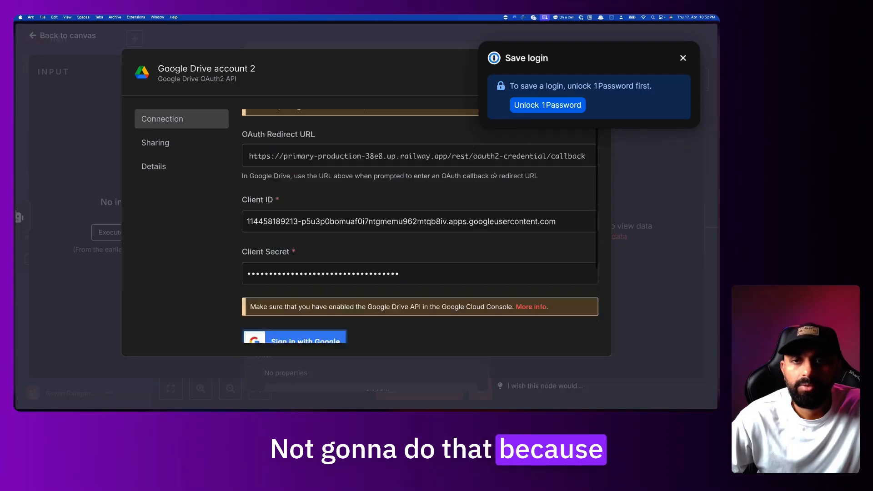
scroll(495, 176, "up", 1)
left_click(683, 58)
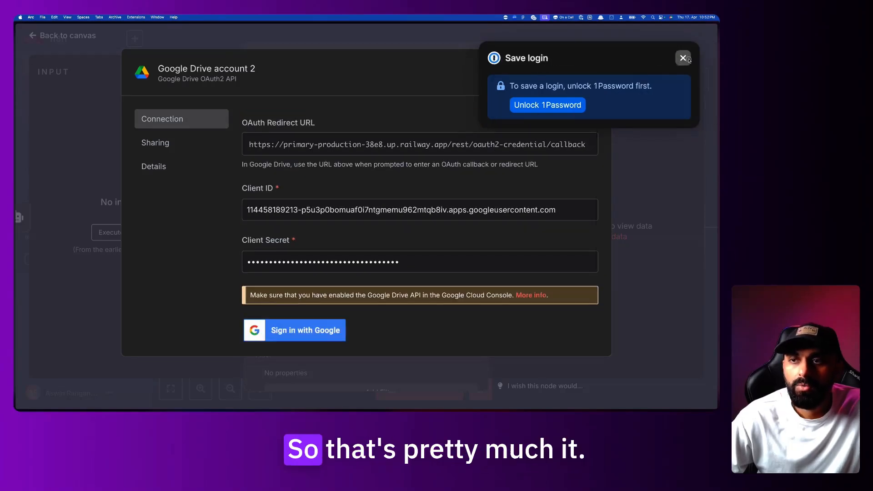
left_click(593, 70)
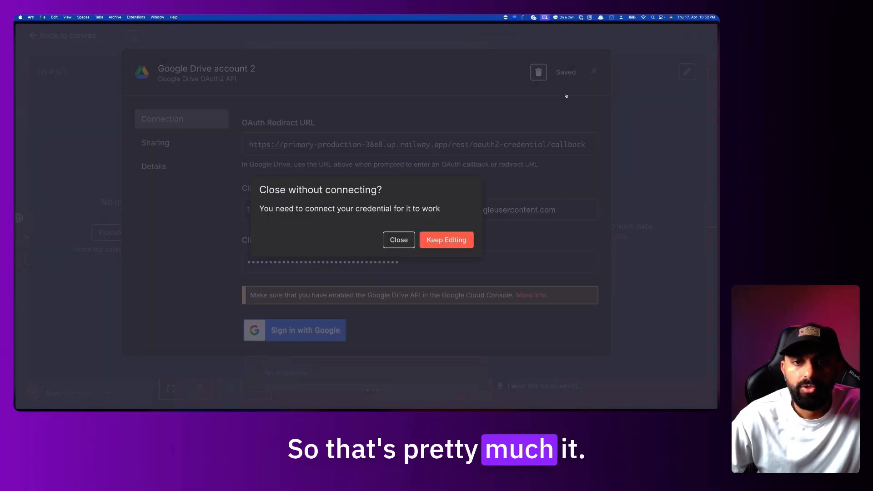
left_click(446, 243)
Delete the duplicate Google Drive account 2 credential and return to the Google Cloud tab
left_click(474, 113)
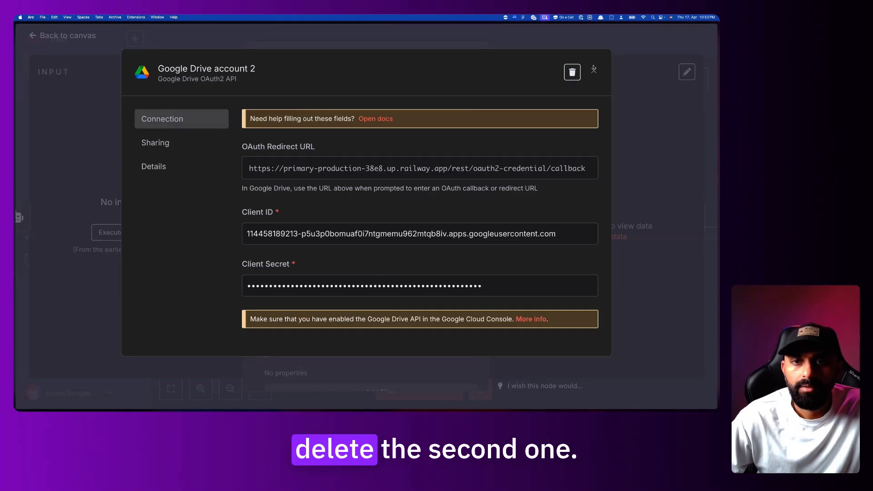
left_click(572, 72)
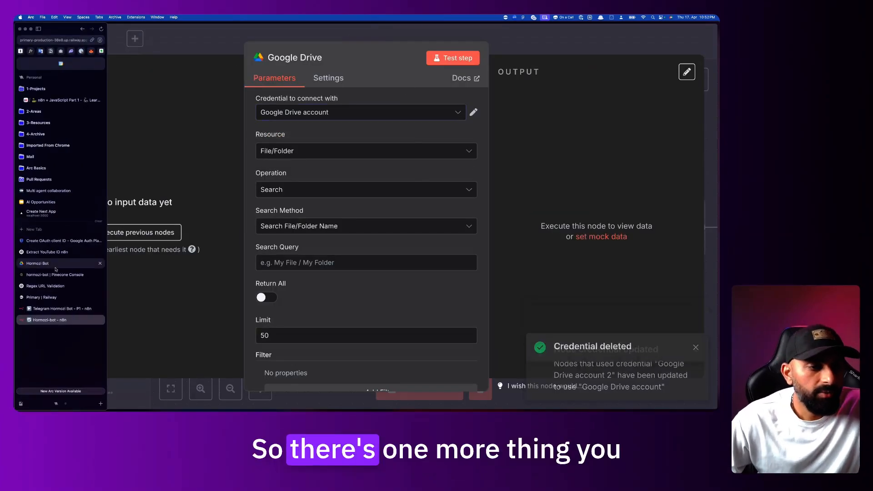
left_click(65, 242)
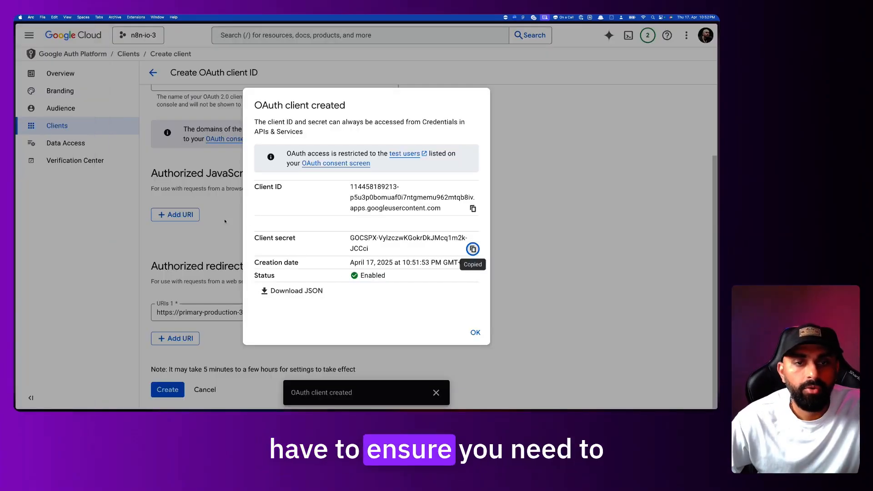
Search the API Library for 'drive api' and enable the Google Drive API
left_click(475, 333)
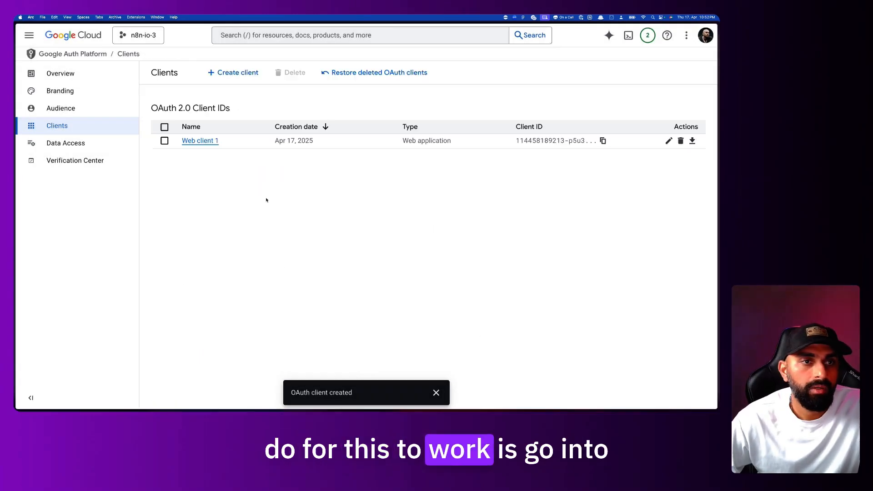
left_click(36, 40)
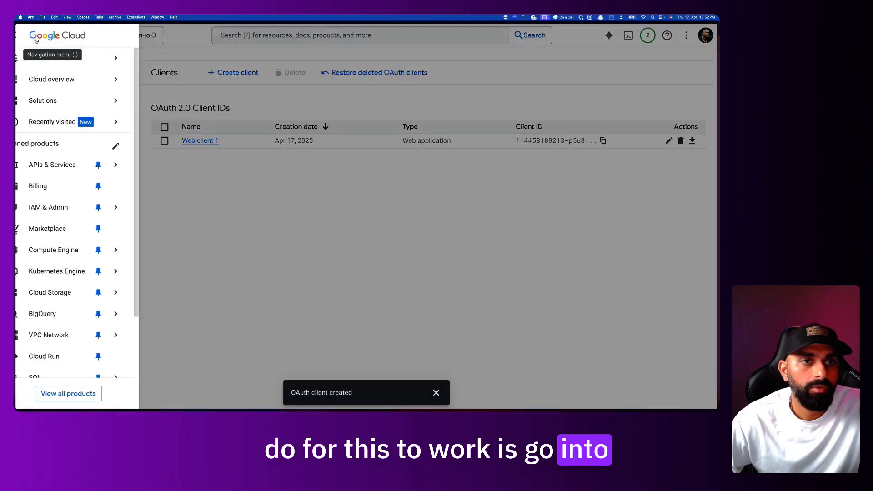
mouse_move(77, 165)
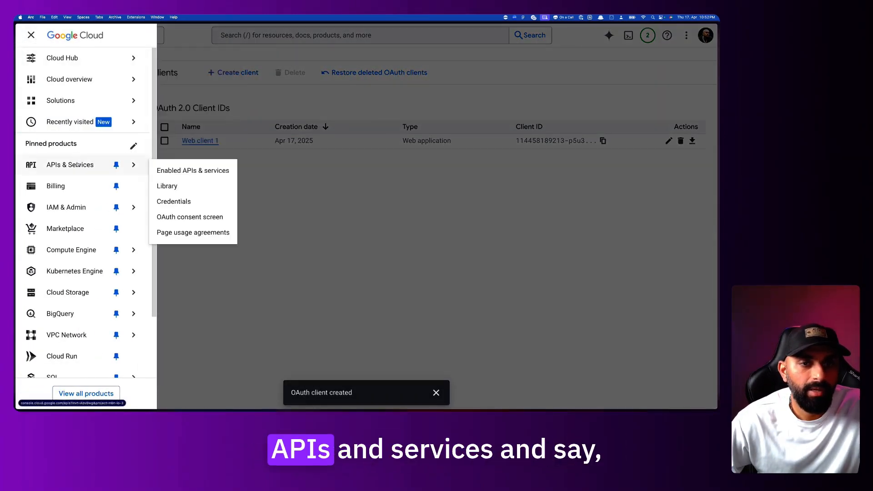
left_click(176, 172)
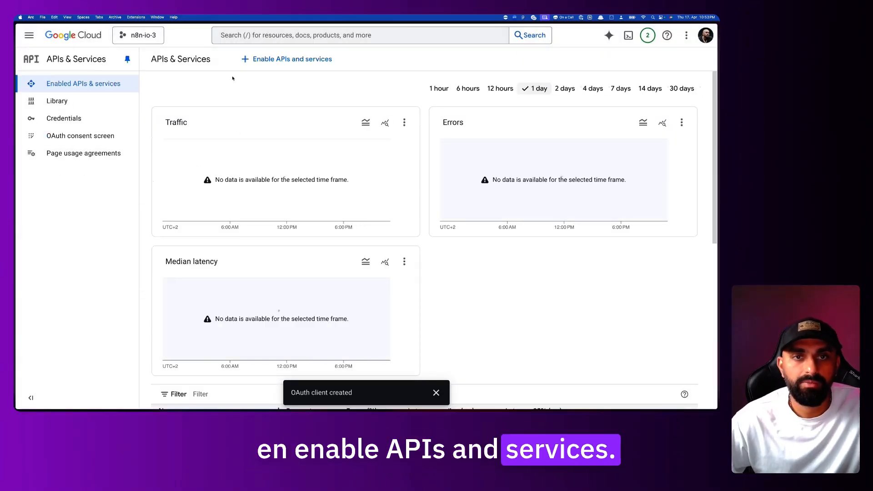
left_click(272, 60)
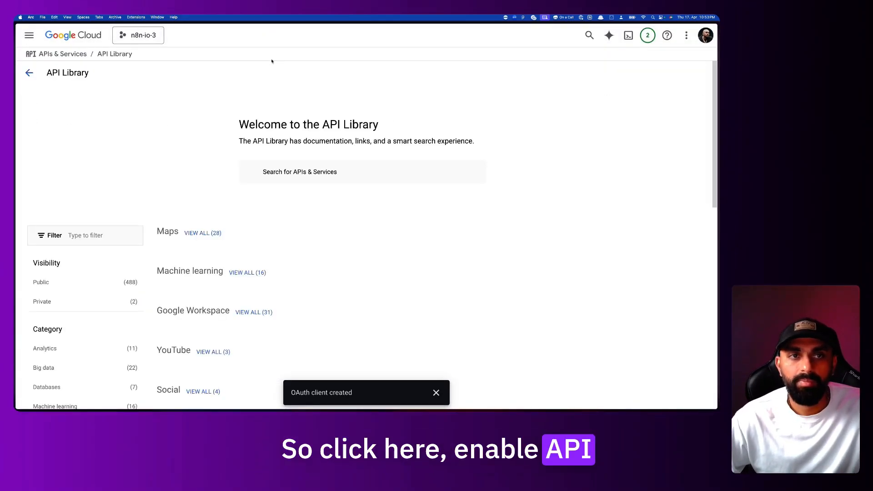
left_click(312, 172)
type("drive api")
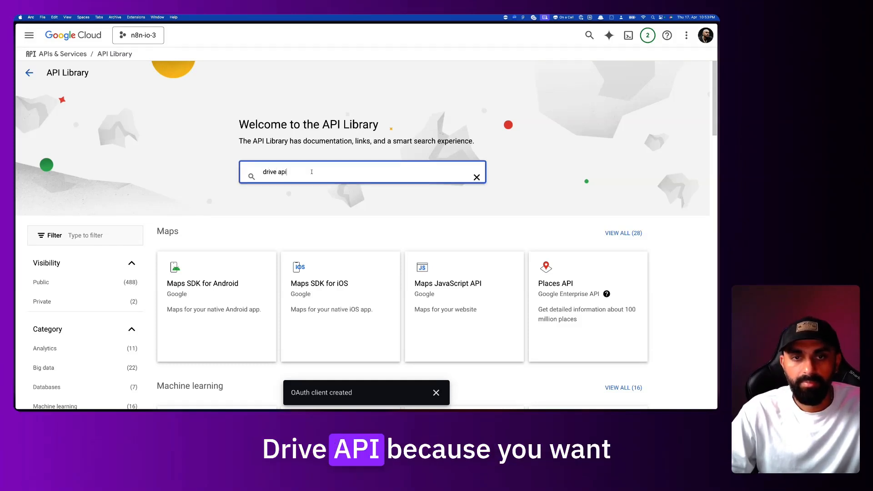
key("Return")
left_click(322, 181)
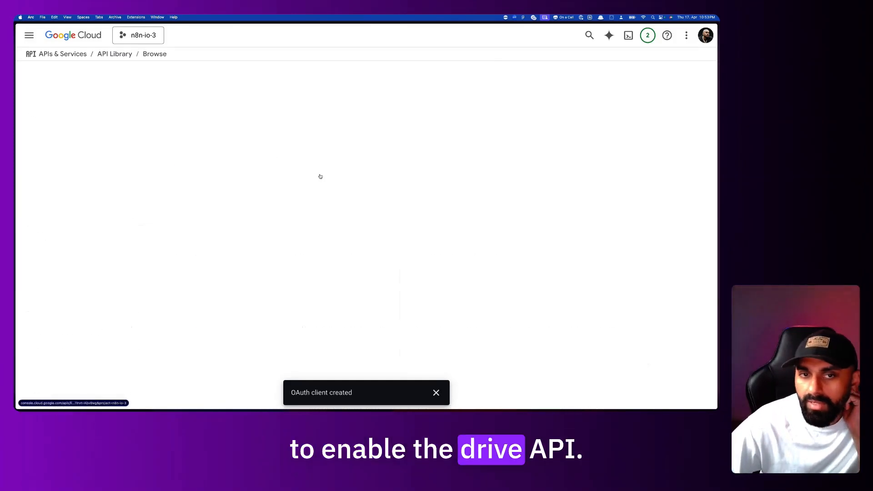
left_click(133, 163)
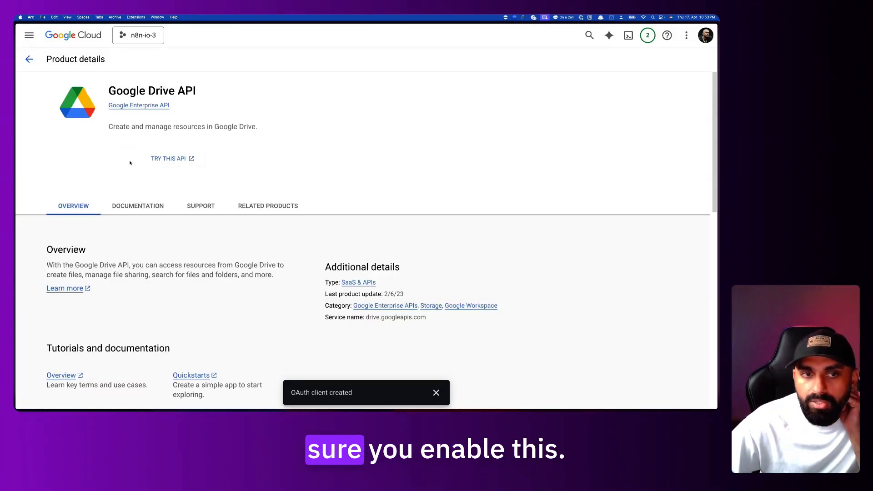
Search 'docsapi' and enable the Google Docs API, then go back to the n8n workflow
left_click(29, 59)
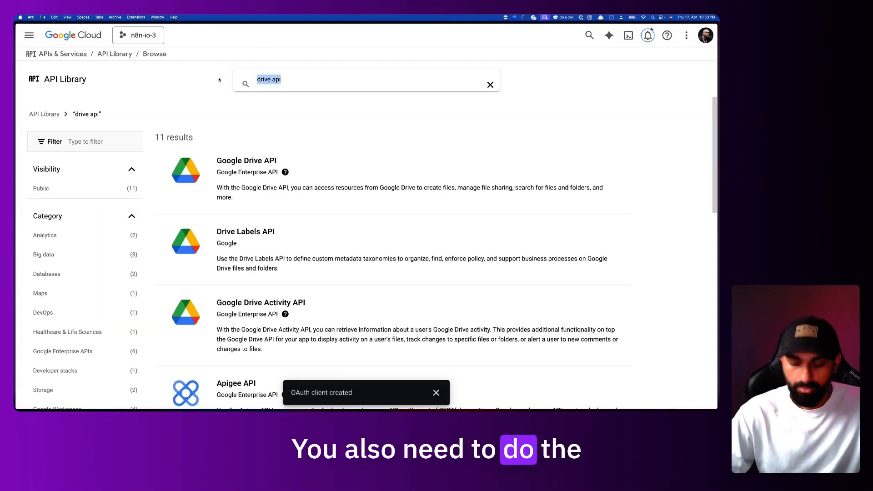
type("docsapi")
key("Return")
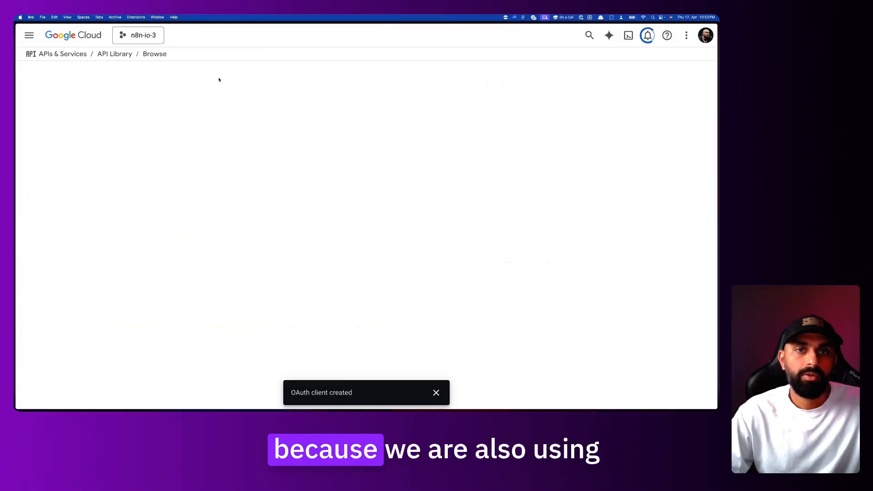
left_click(219, 202)
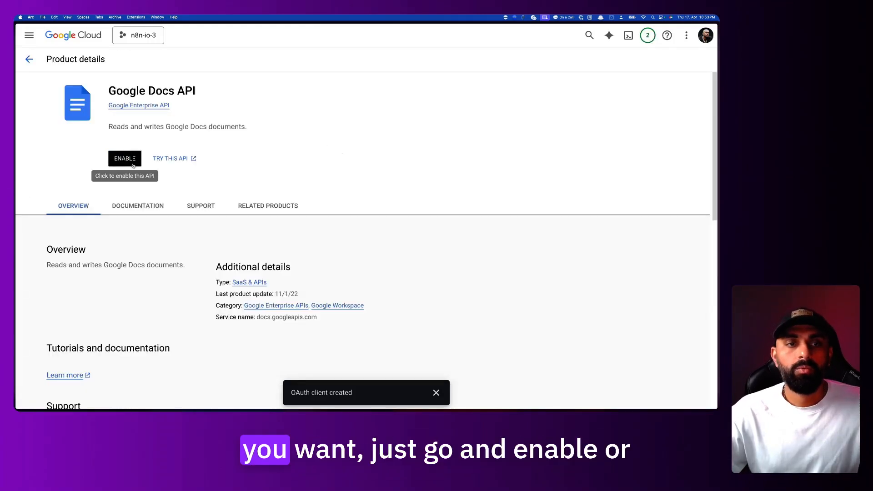
left_click(134, 160)
mouse_move(16, 227)
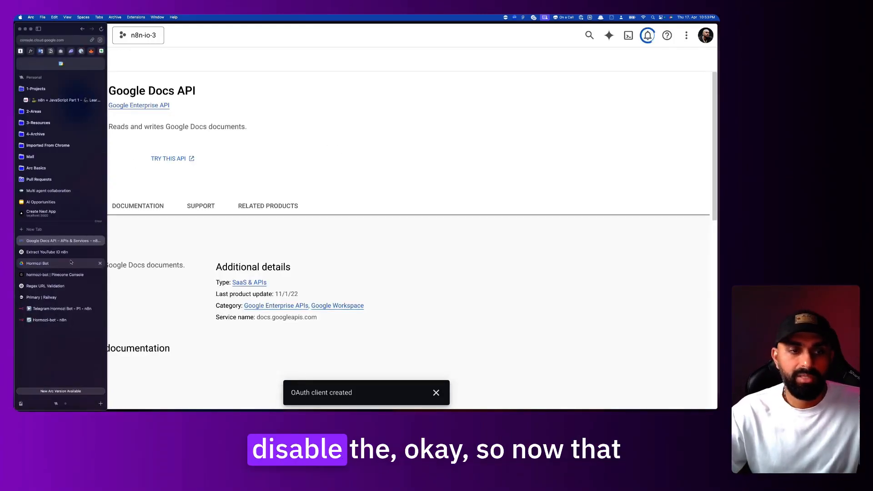
left_click(67, 320)
Open the Search File node's parameters in the Telegram Hormozi Bot - P1 workflow
left_click(50, 309)
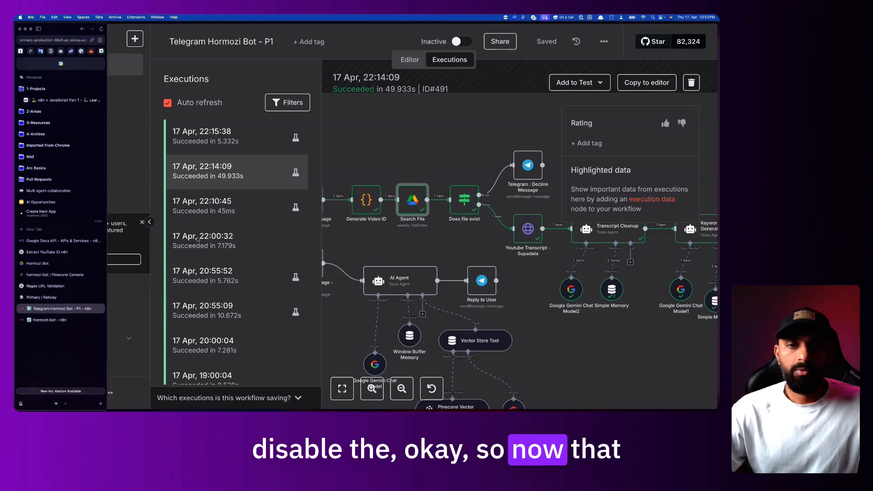
double_click(409, 196)
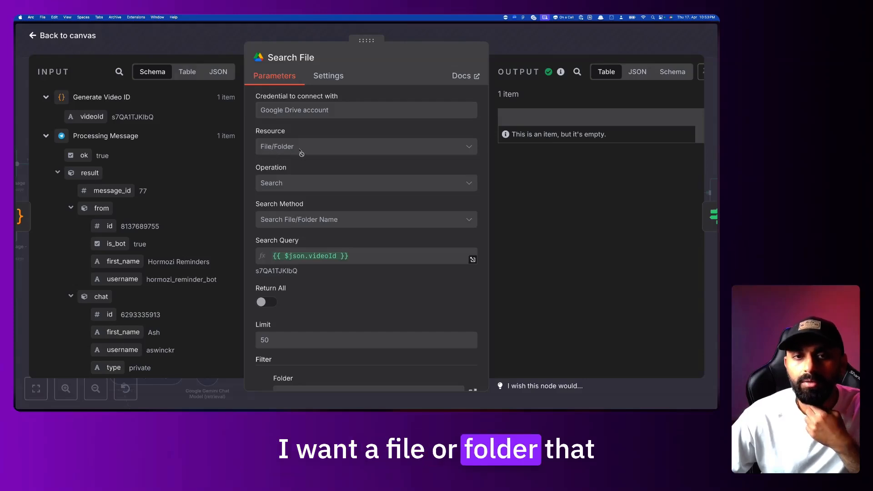
mouse_move(16, 257)
left_click(67, 321)
Set the new Google Drive node to File/Folder, Search, by Search File/Folder Name
left_click(320, 151)
left_click(311, 197)
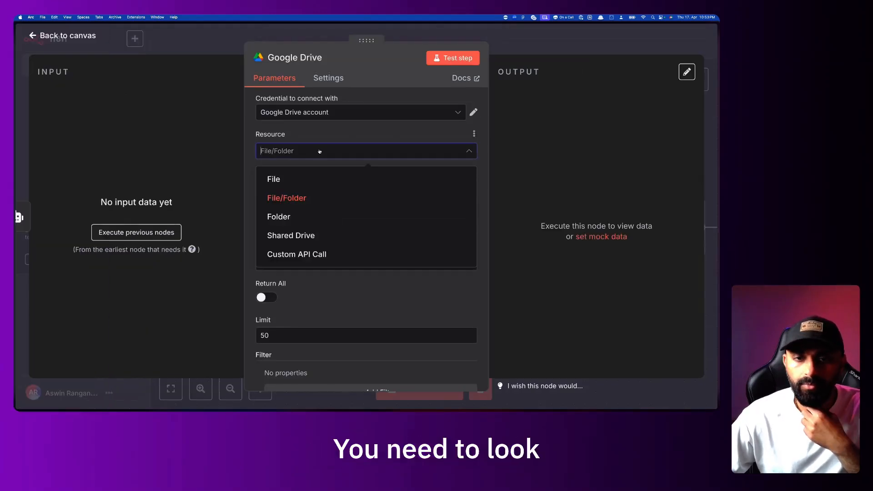
left_click(311, 196)
left_click(312, 221)
left_click(321, 226)
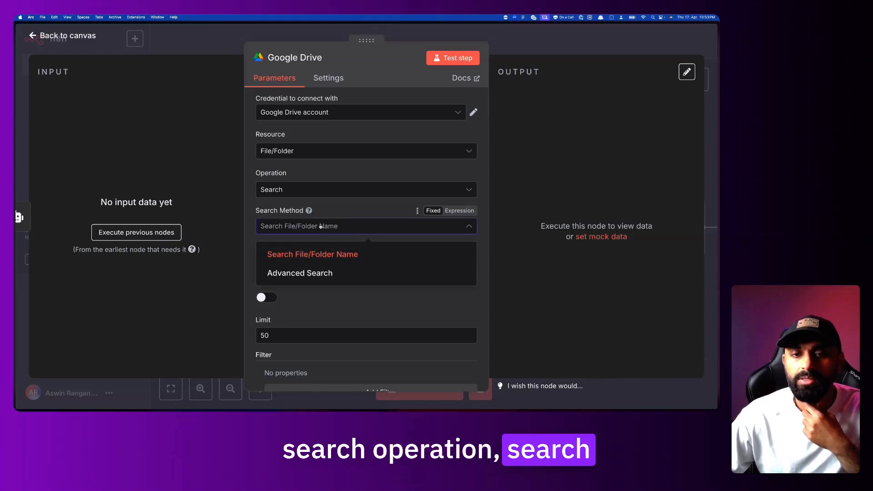
left_click(361, 212)
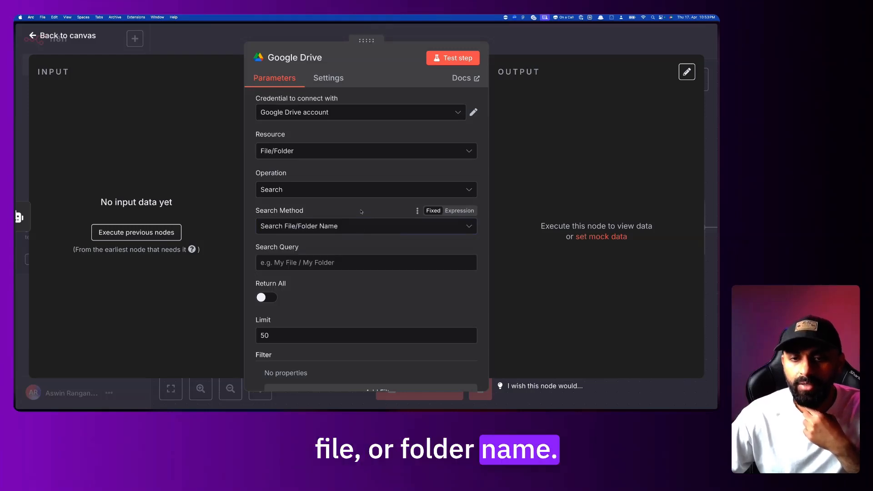
left_click(325, 263)
Check the Search File node's resolved video ID value s7QA1TJKlbQ
mouse_move(15, 281)
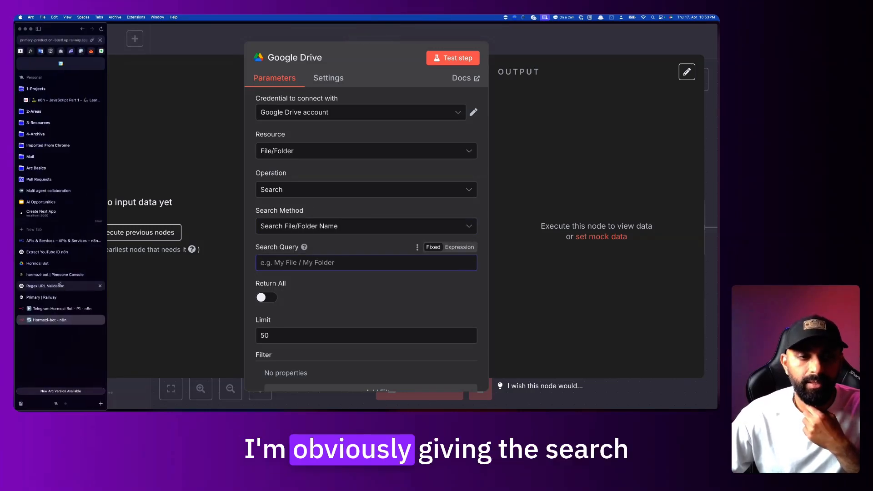
left_click(55, 307)
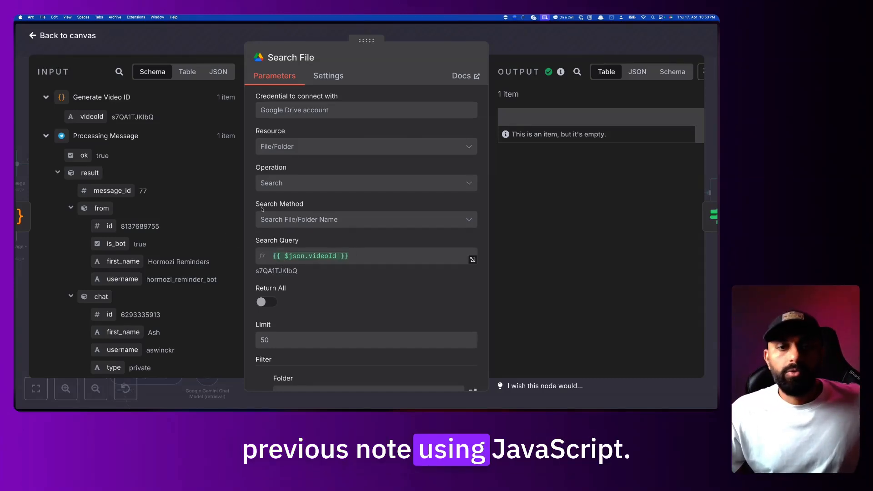
double_click(285, 271)
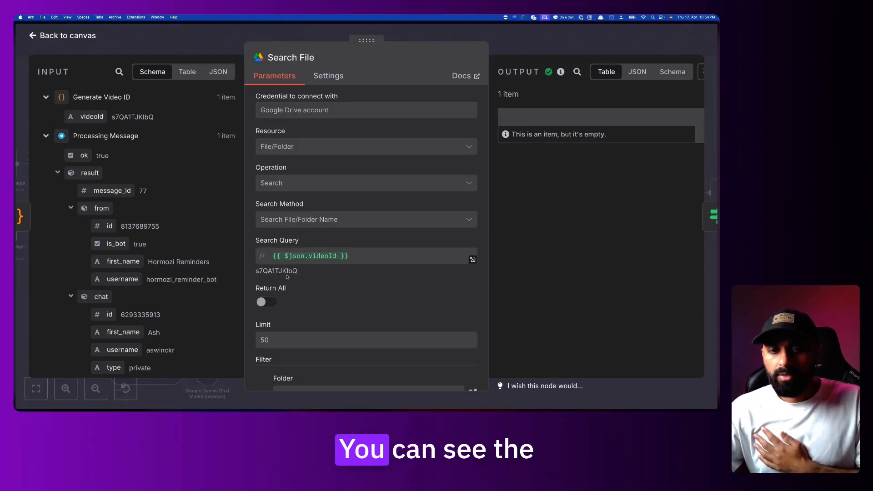
triple_click(332, 273)
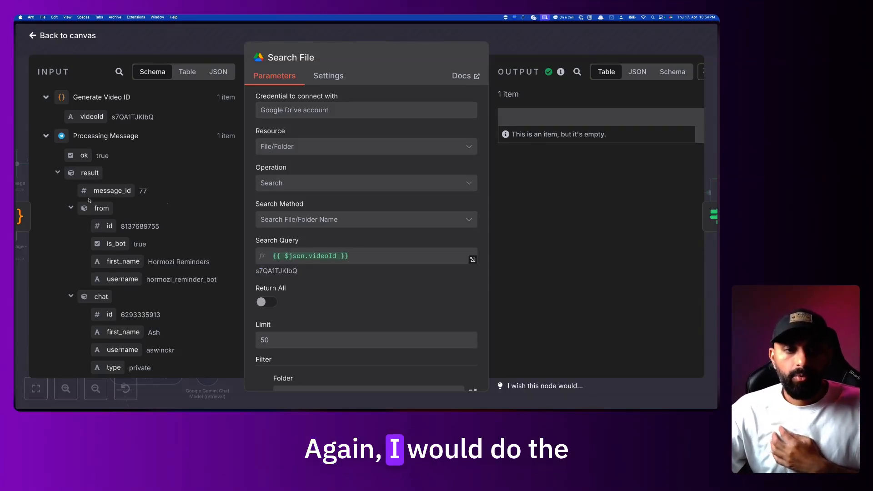
Note the Hormozi Bot folder filter used in the existing Search File node
scroll(345, 299, "down", 3)
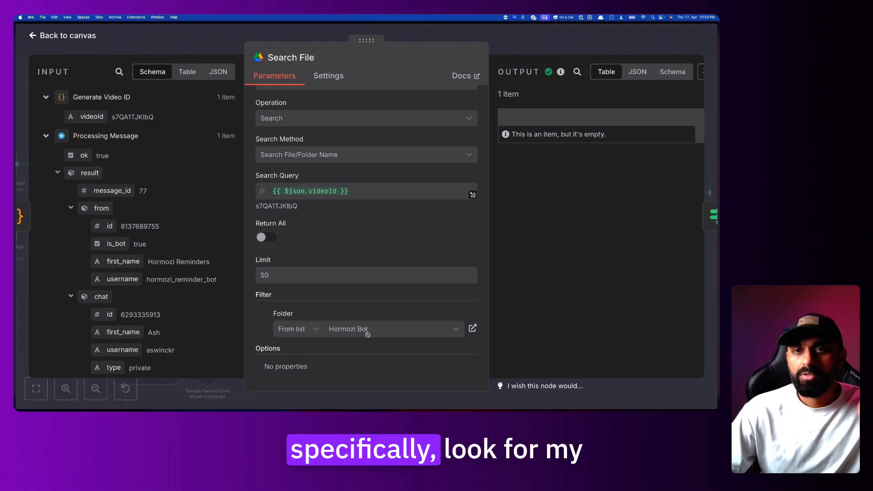
left_click_drag(338, 329, 370, 337)
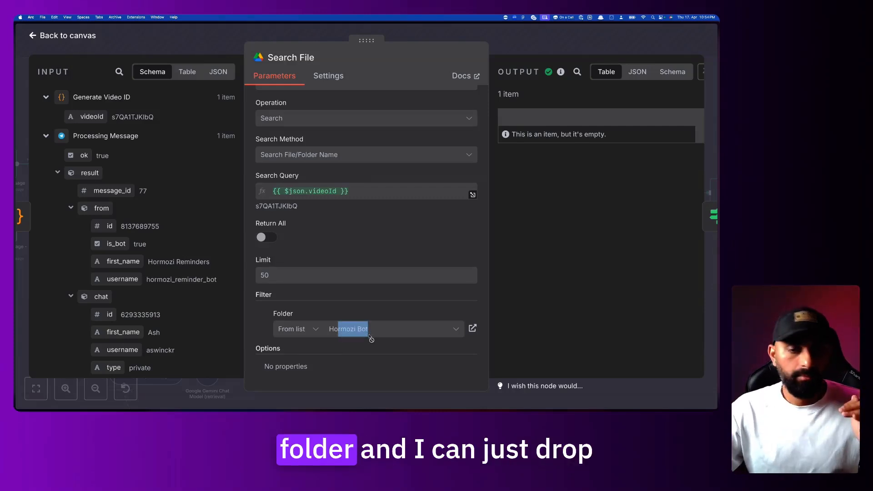
mouse_move(16, 313)
left_click(49, 321)
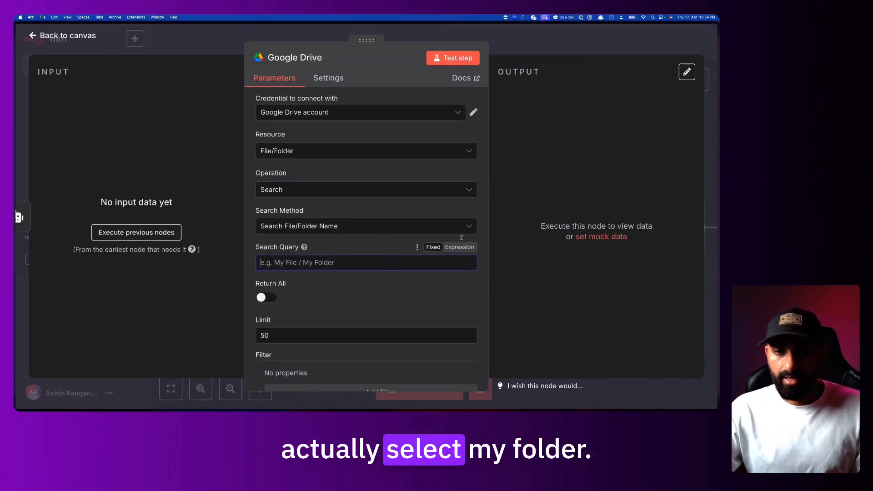
Add a Folder filter to the new Google Drive node, then open the Hormozi Bot Drive folder
left_click(394, 306)
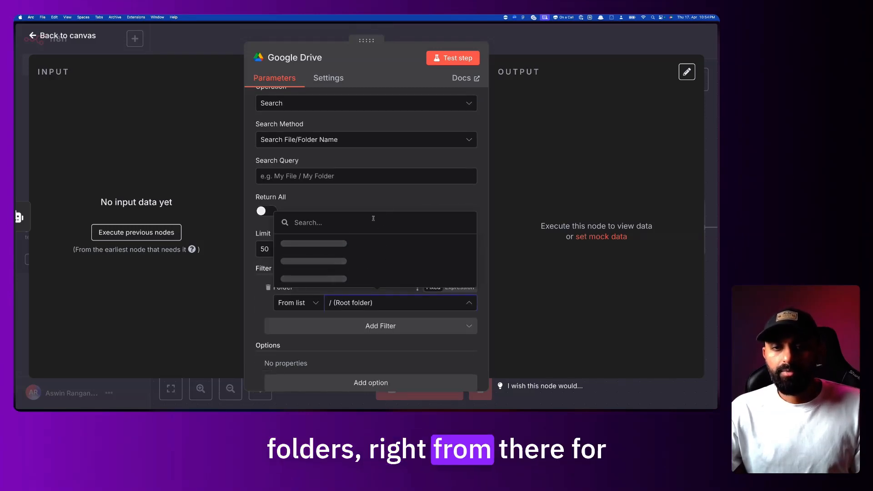
left_click(380, 196)
mouse_move(14, 276)
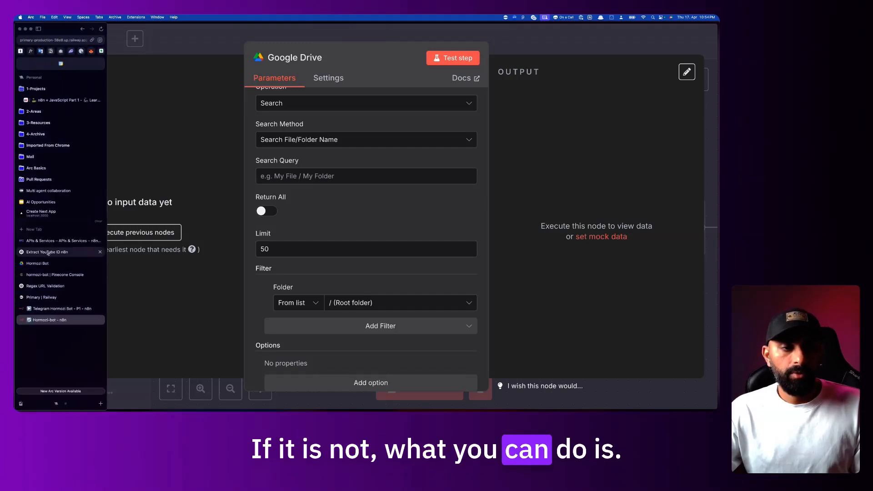
left_click(50, 264)
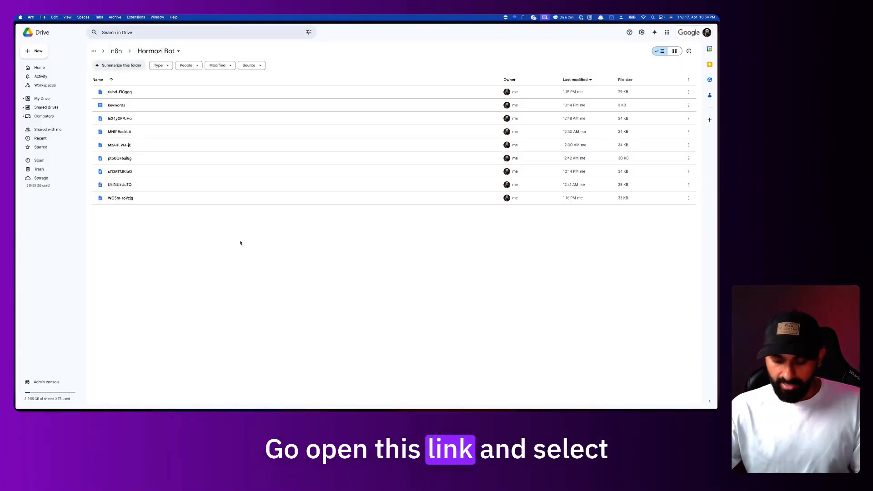
Copy the Hormozi Bot folder's ID from its Drive URL and return to n8n
key("super+l")
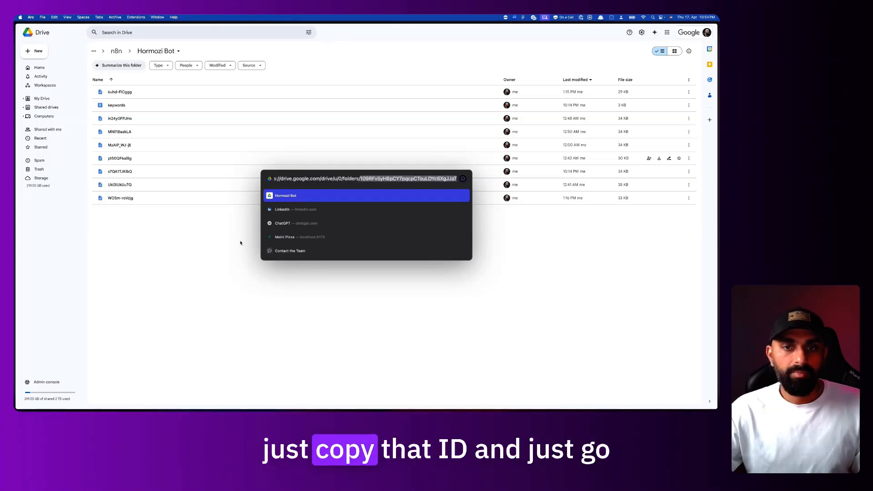
key("Escape")
mouse_move(15, 293)
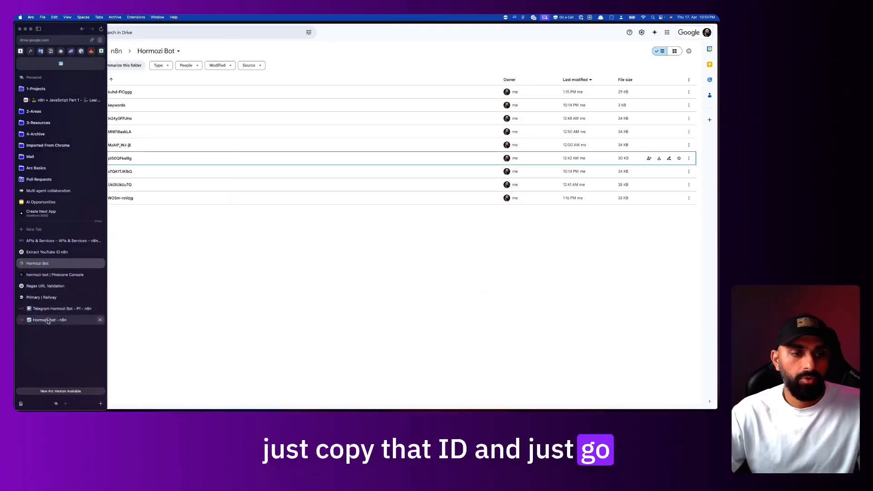
left_click(48, 320)
Set the Folder filter to By ID with the Hormozi Bot folder ID, then inspect the past Search File run
left_click(466, 288)
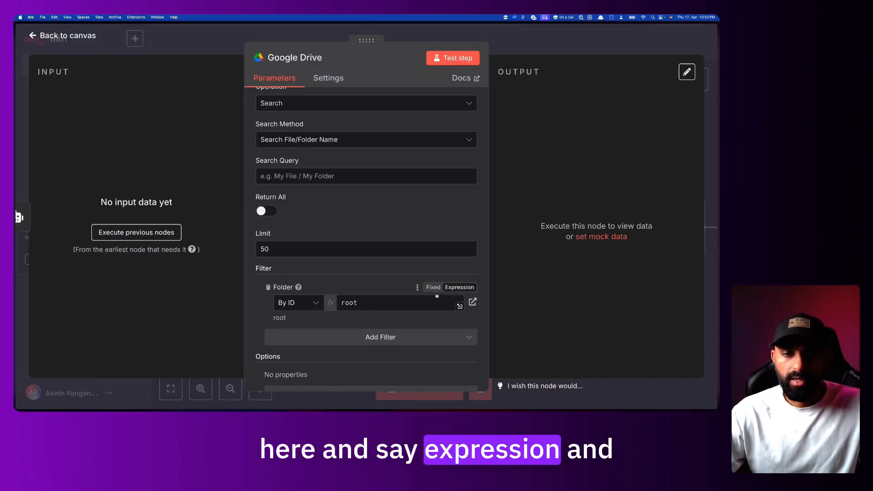
left_click(298, 302)
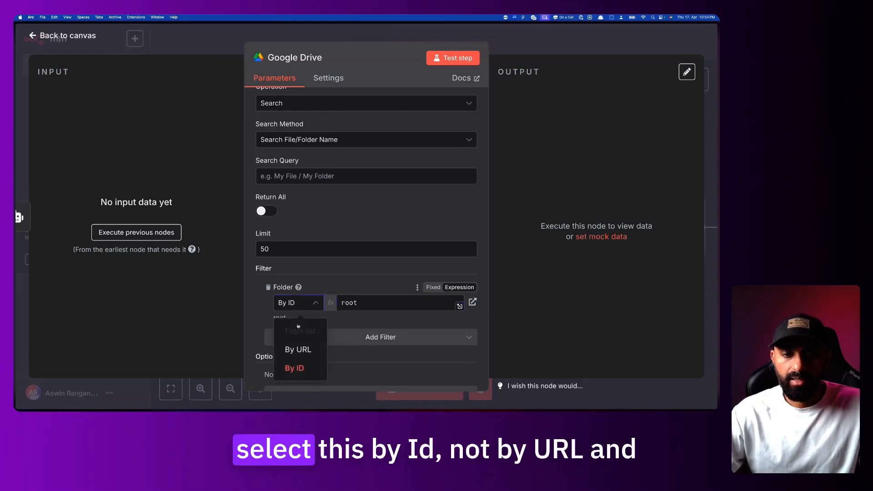
left_click(314, 370)
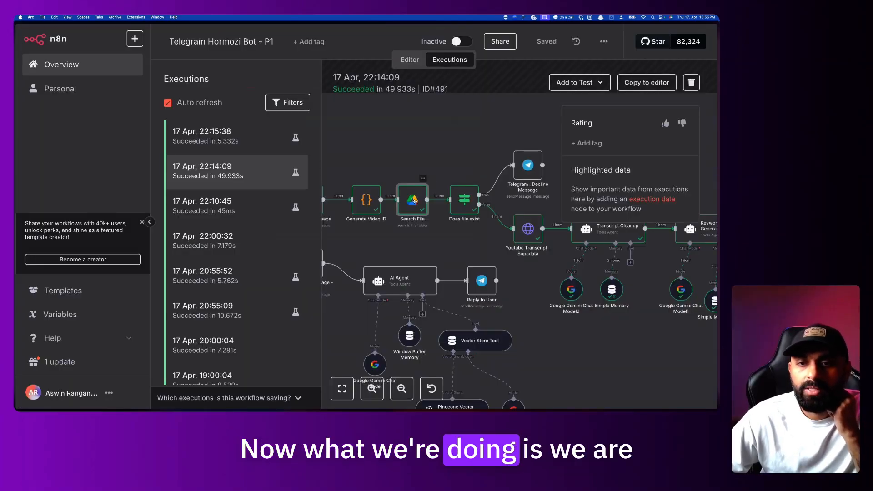
double_click(415, 200)
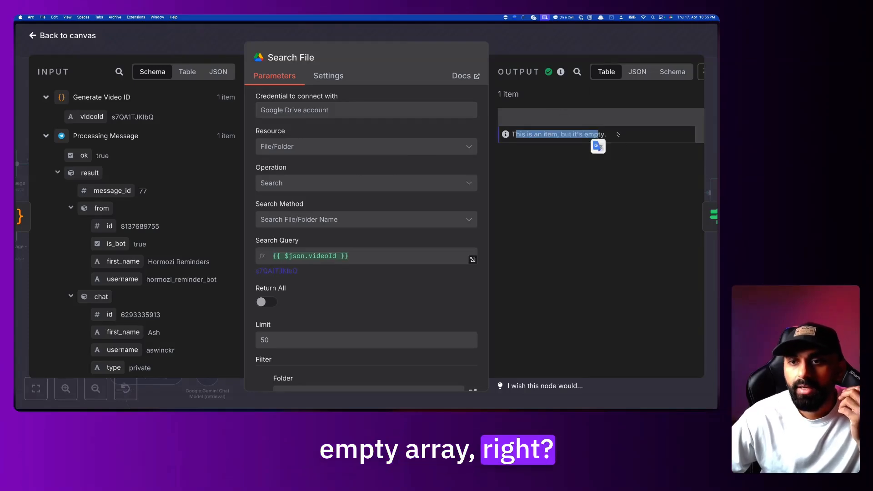
Confirm the Telegram : Decline Message node replies 'This video already exists in the database :)'
left_click(579, 51)
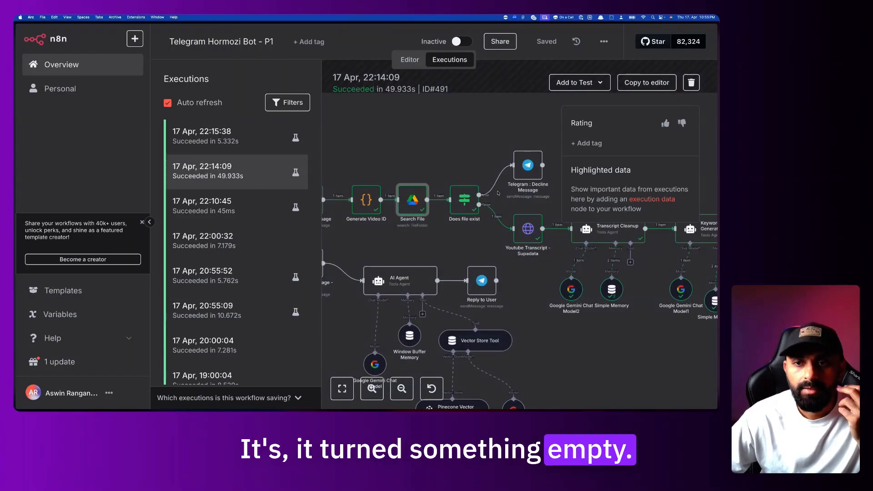
scroll(428, 206, "right", 2)
scroll(429, 206, "up", 4)
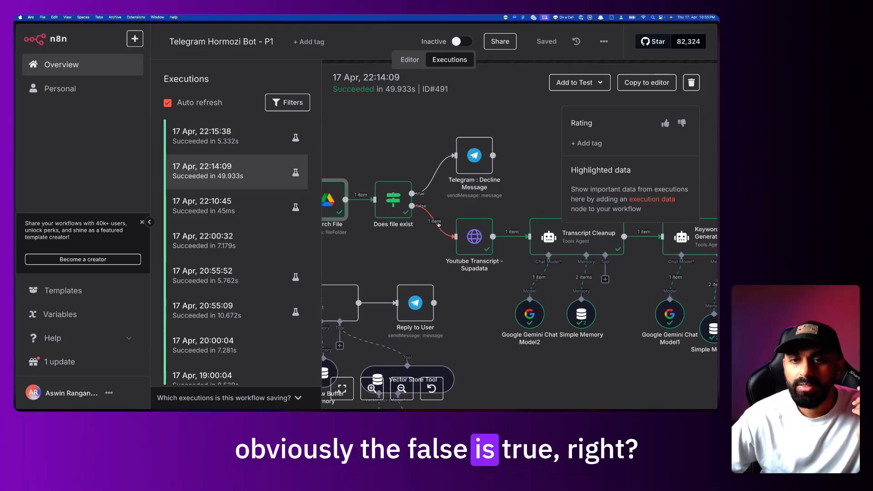
scroll(487, 226, "down", 1)
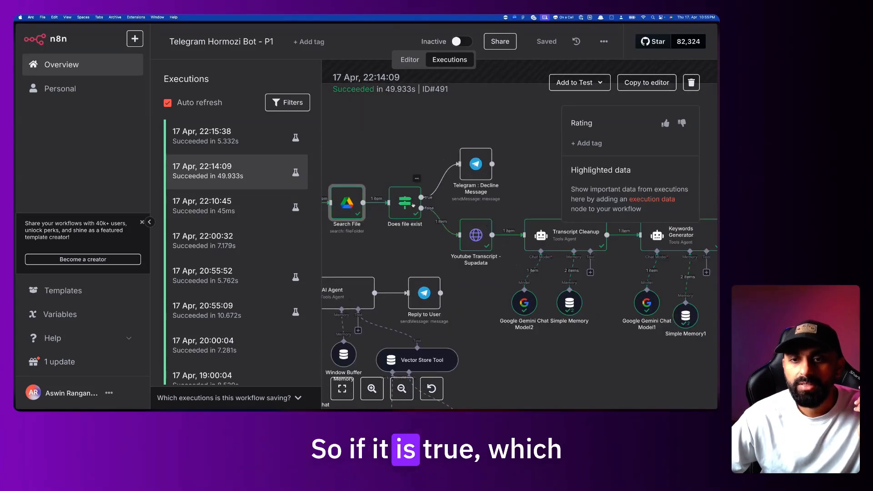
double_click(477, 163)
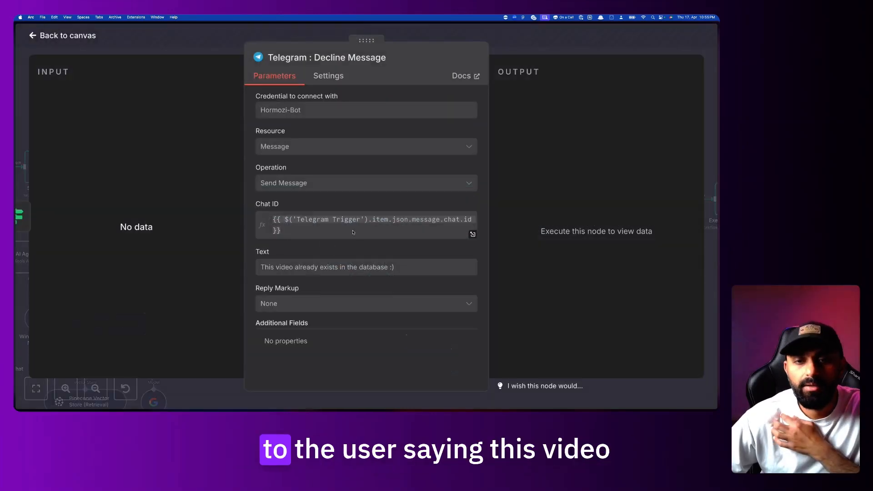
left_click_drag(277, 270, 405, 267)
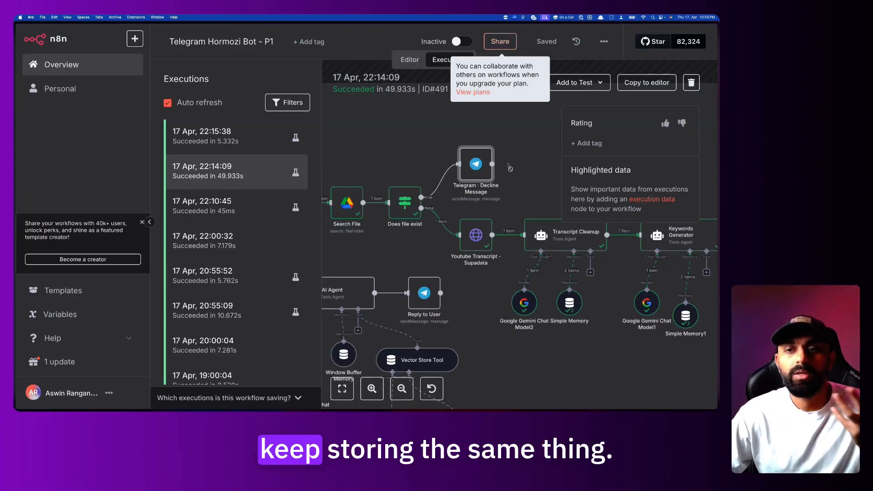
scroll(510, 168, "right", 4)
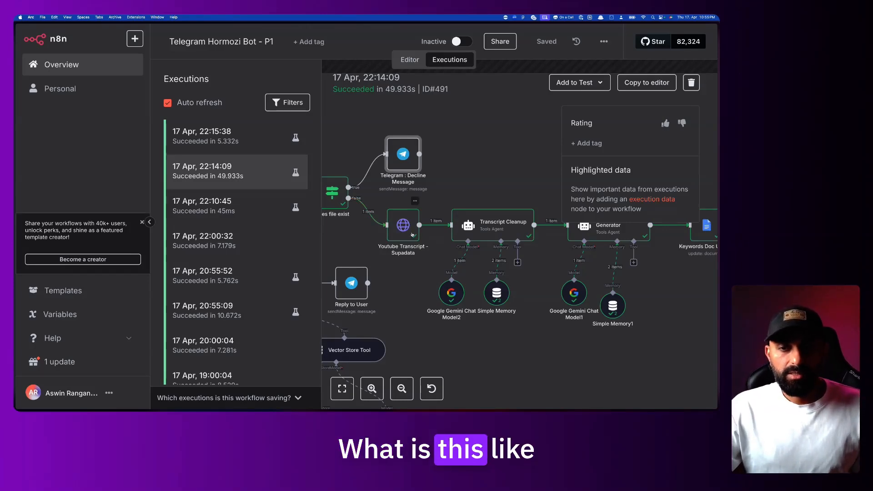
Search nodes for 'http' and review the Youtube Transcript - Supadata request node
mouse_move(17, 318)
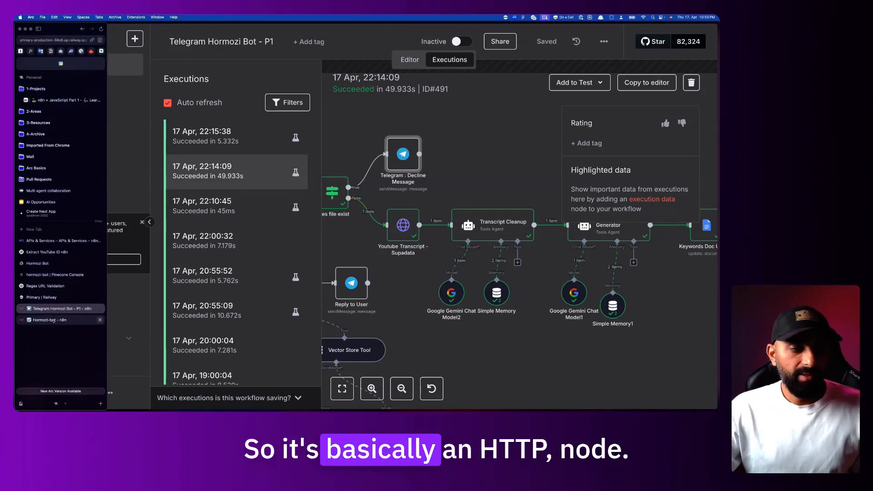
left_click(54, 321)
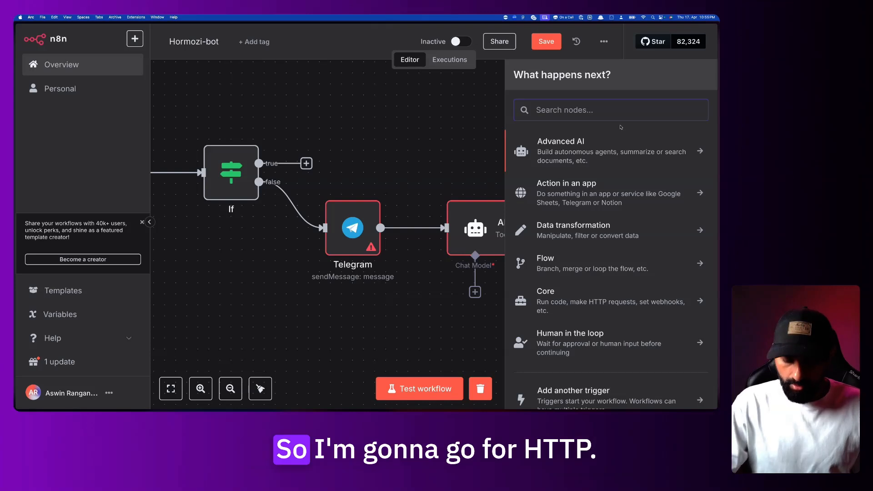
type("http")
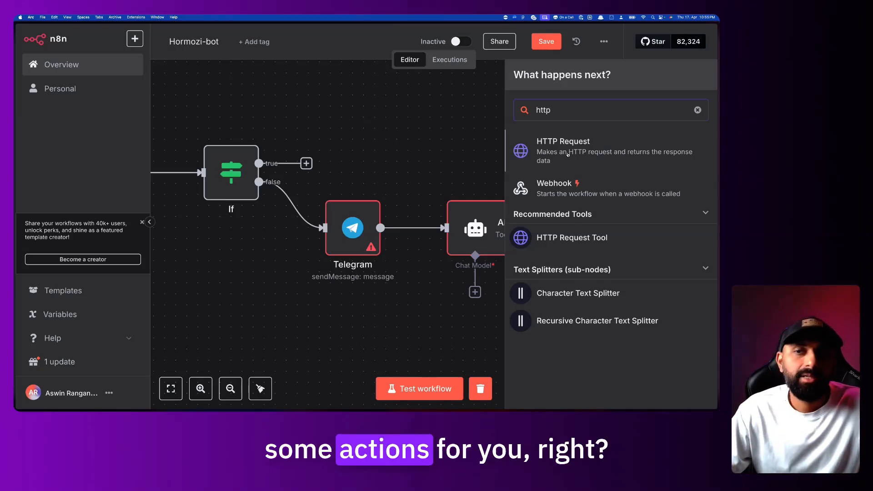
left_click(371, 136)
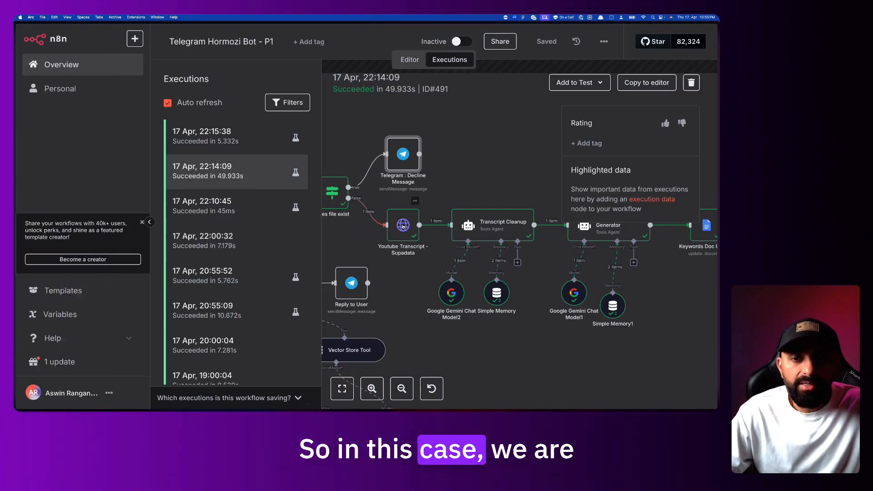
double_click(403, 226)
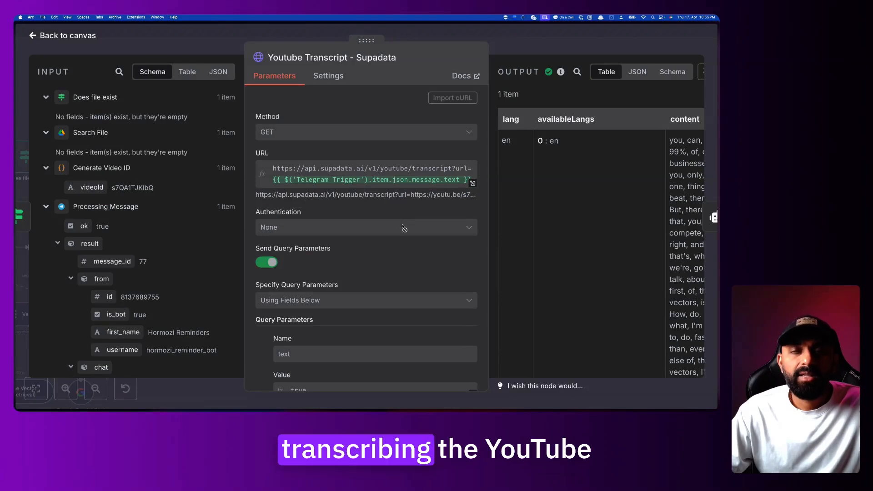
Open the Supadata website from Arc's command bar
key("super+t")
type("supa")
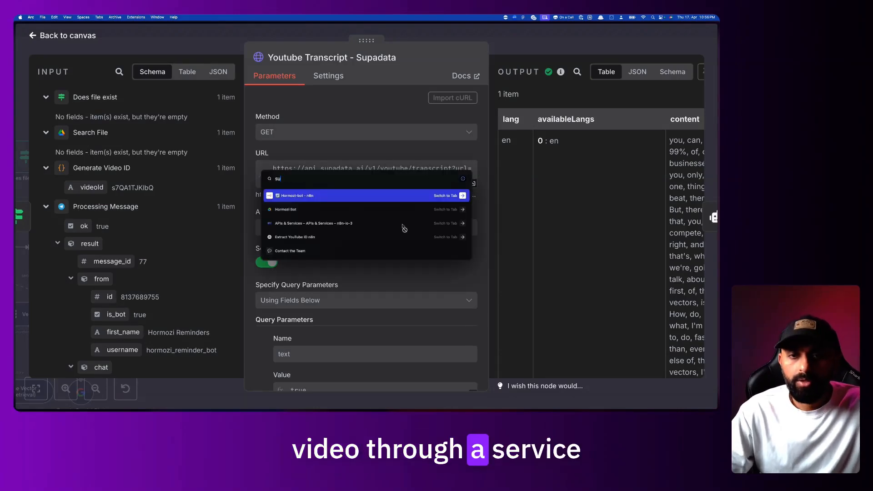
type("data.")
key("Return")
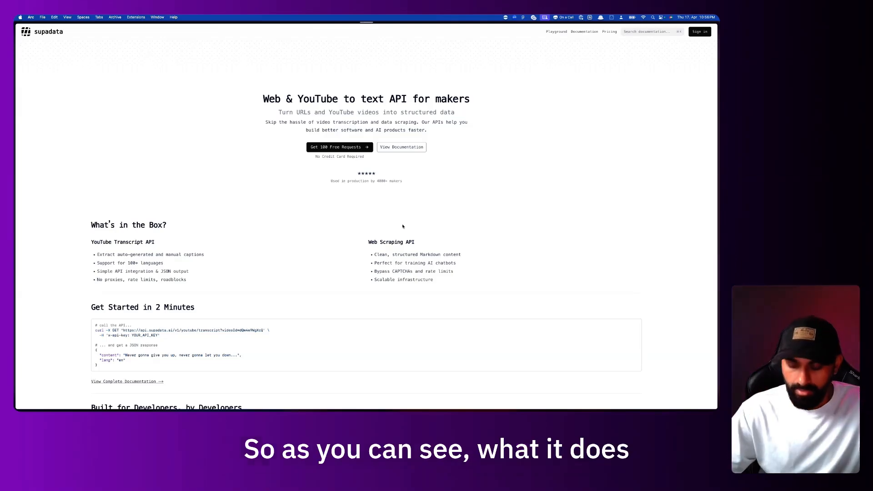
Enlarge the Supadata homepage and highlight its Web & YouTube text API headline
key("super+equal")
key("super+equal")
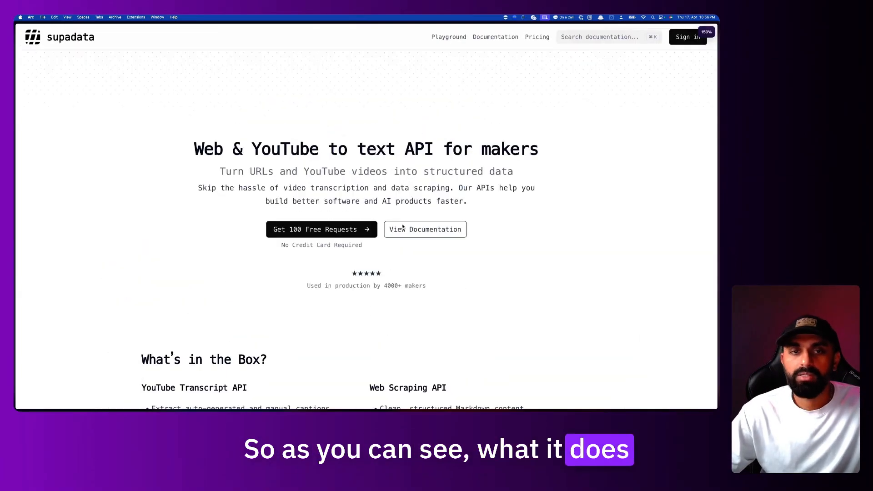
left_click_drag(271, 150, 320, 150)
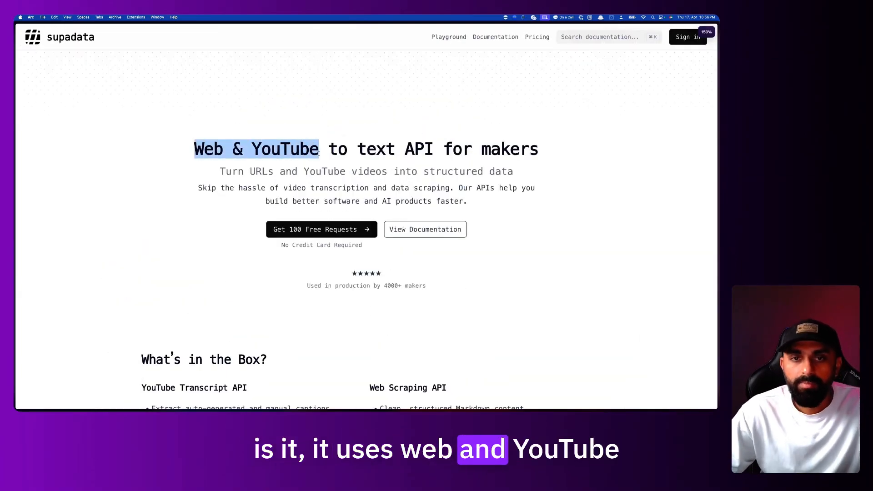
left_click_drag(463, 150, 356, 151)
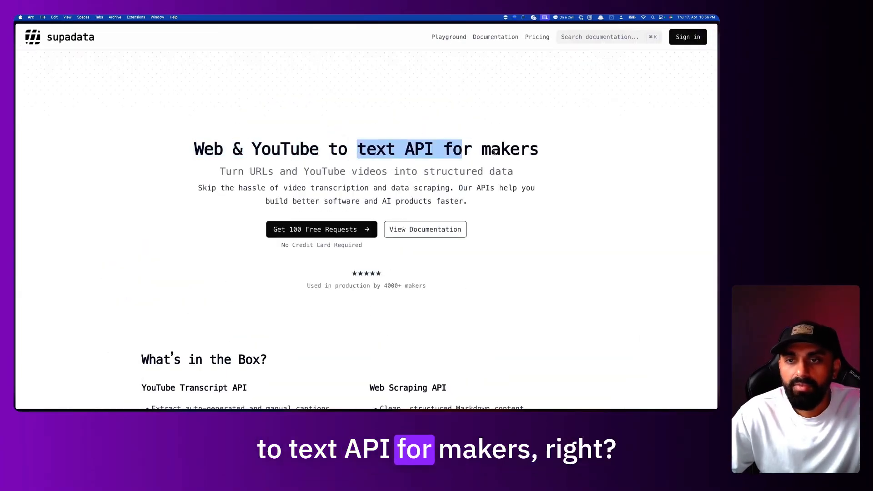
left_click(356, 151)
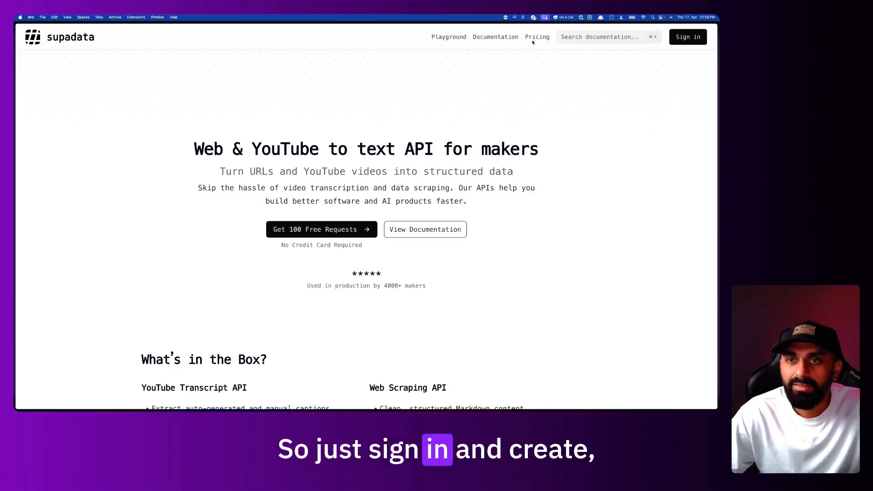
Sign in, open the Free (100/mo) plan details, and reveal the access key
left_click(687, 35)
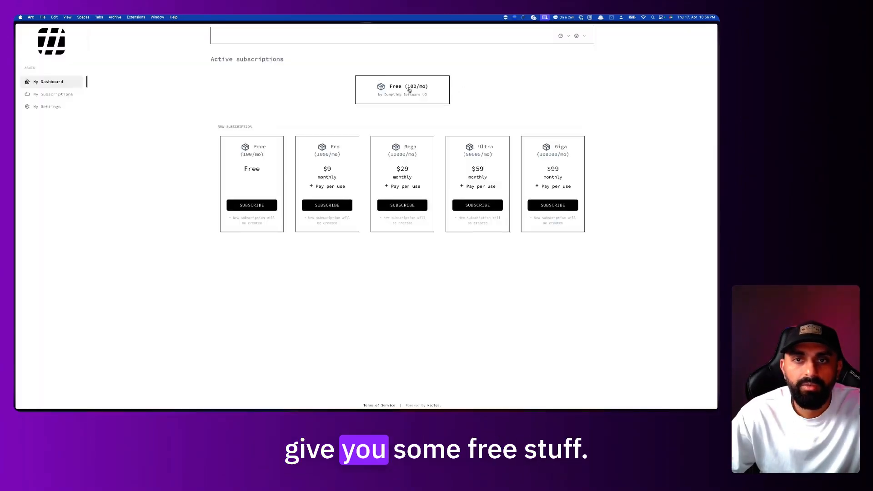
left_click(410, 90)
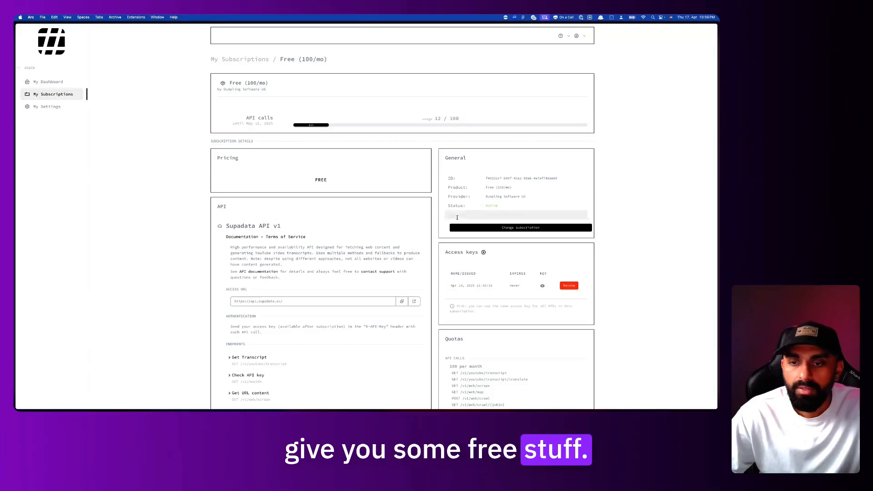
left_click(54, 86)
left_click(419, 84)
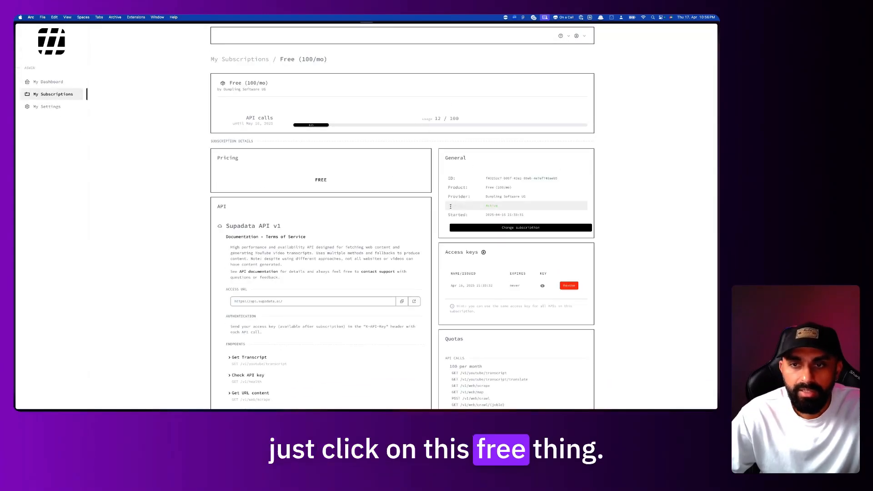
key("super+plus")
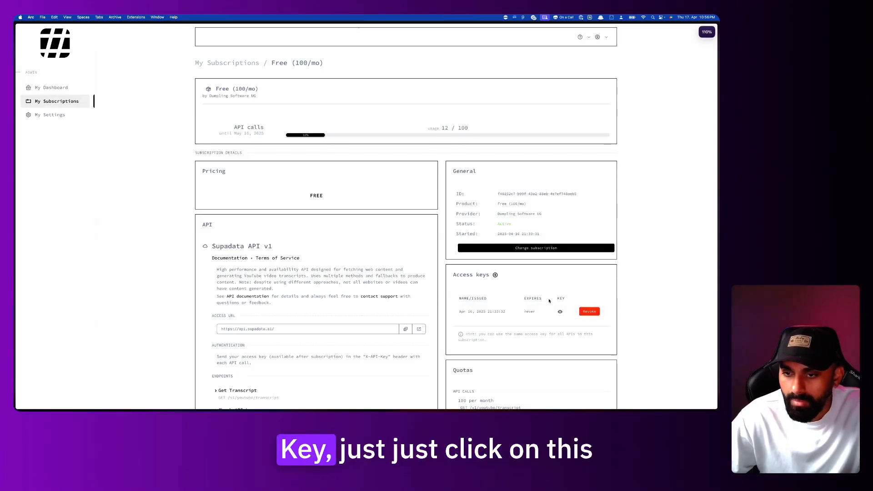
left_click(560, 312)
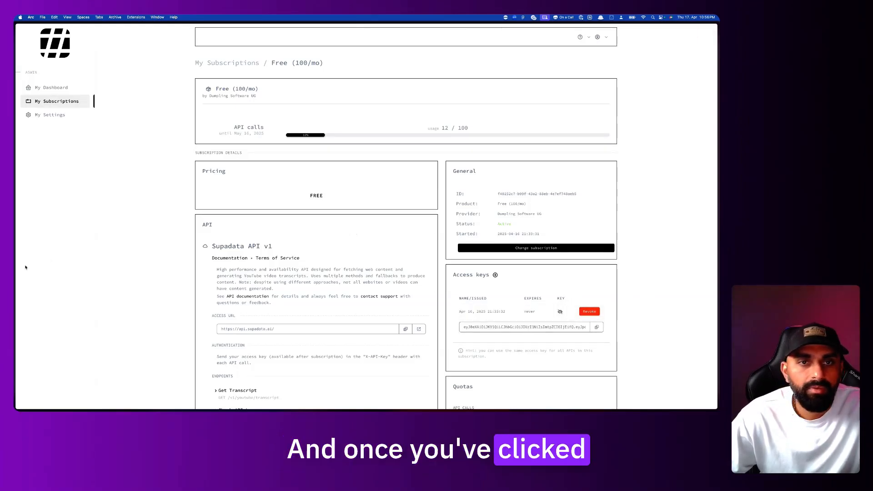
Open Supadata's documentation on the YouTube Get Transcript endpoint page
mouse_move(16, 268)
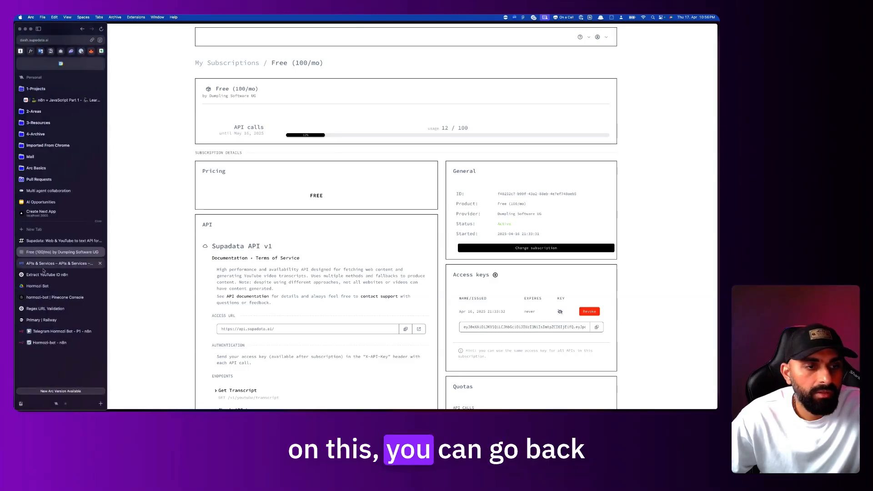
left_click(64, 332)
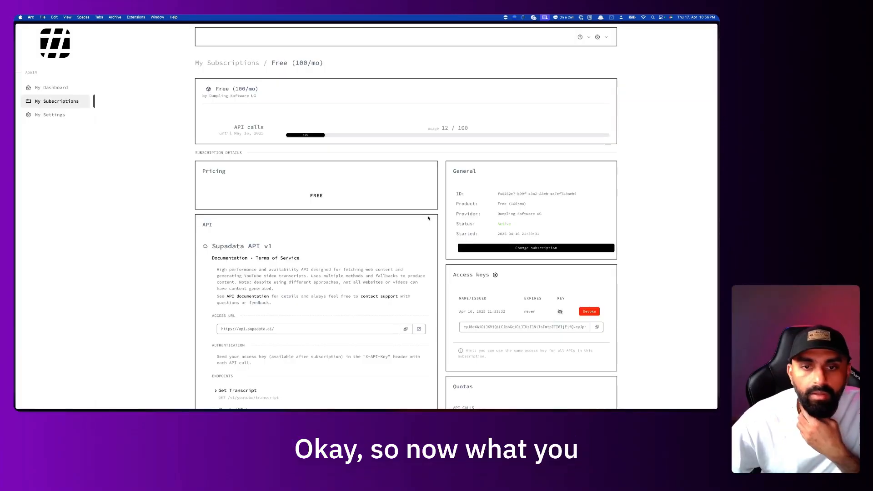
scroll(396, 203, "down", 5)
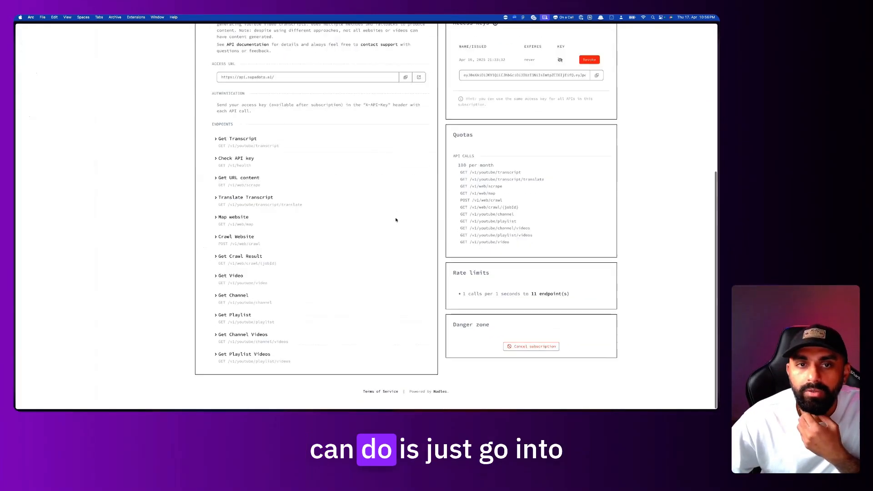
scroll(298, 296, "up", 1)
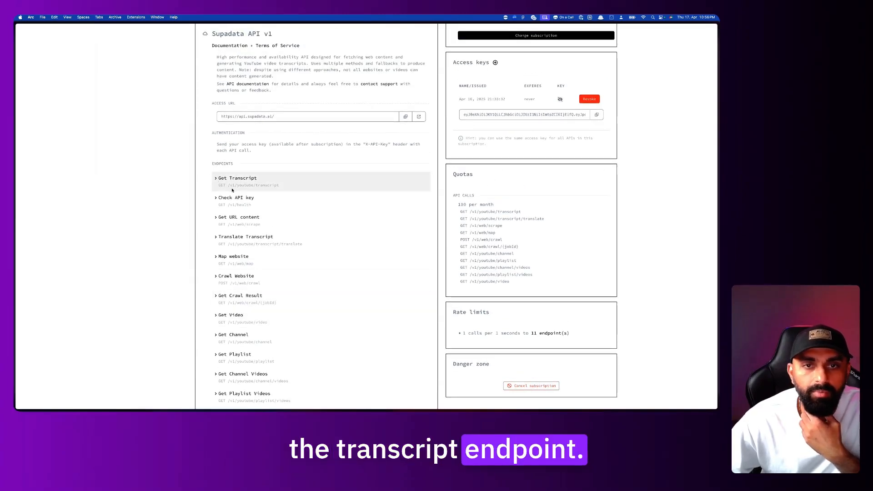
scroll(232, 190, "up", 1)
left_click(230, 81)
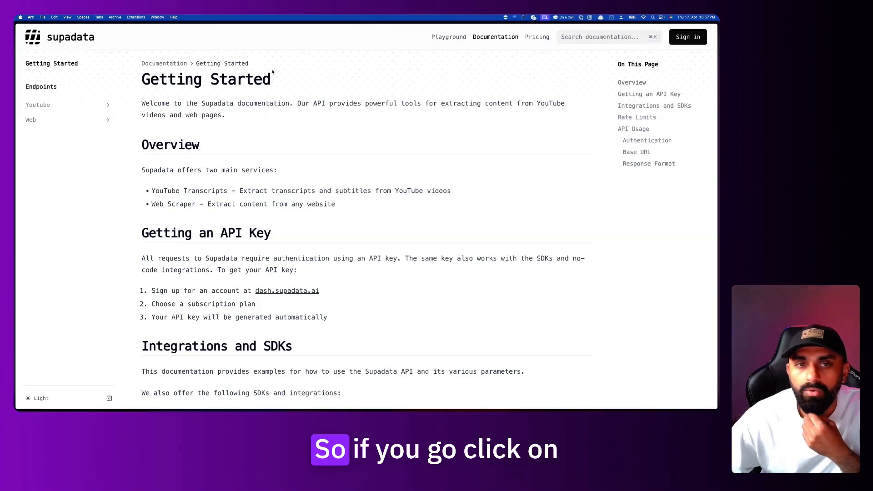
left_click(53, 111)
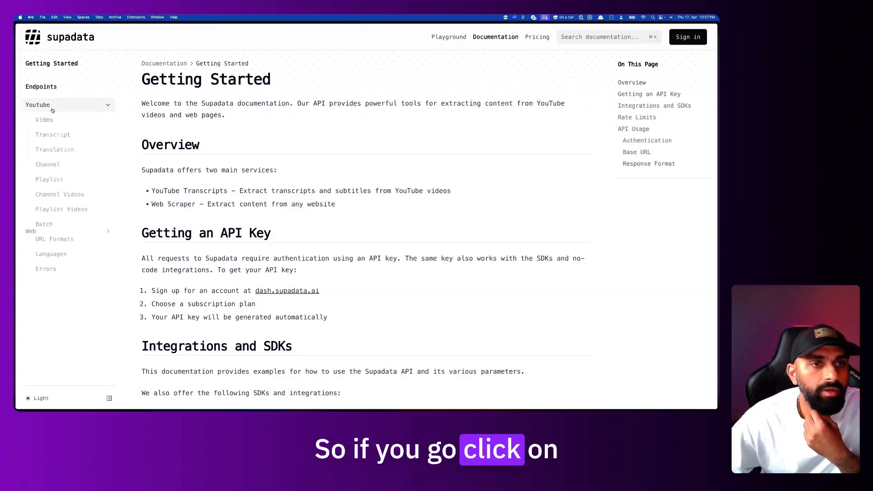
left_click(56, 136)
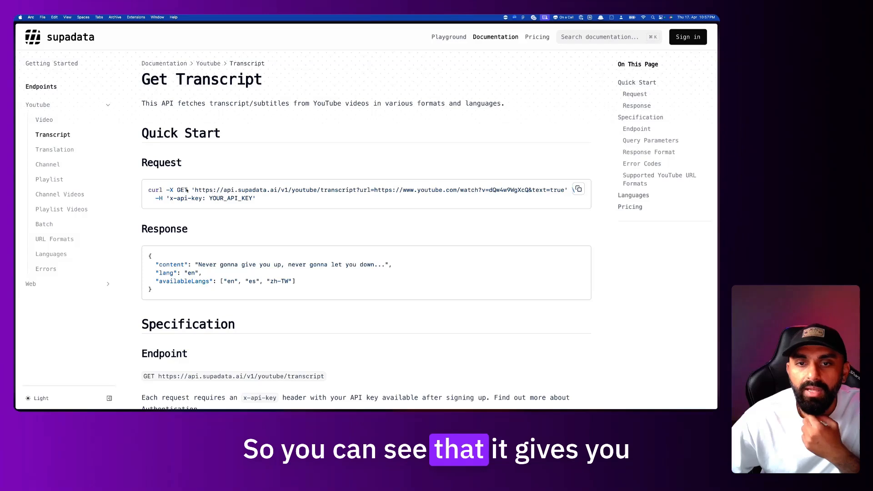
Copy the Get Transcript example curl request
left_click_drag(147, 189, 356, 196)
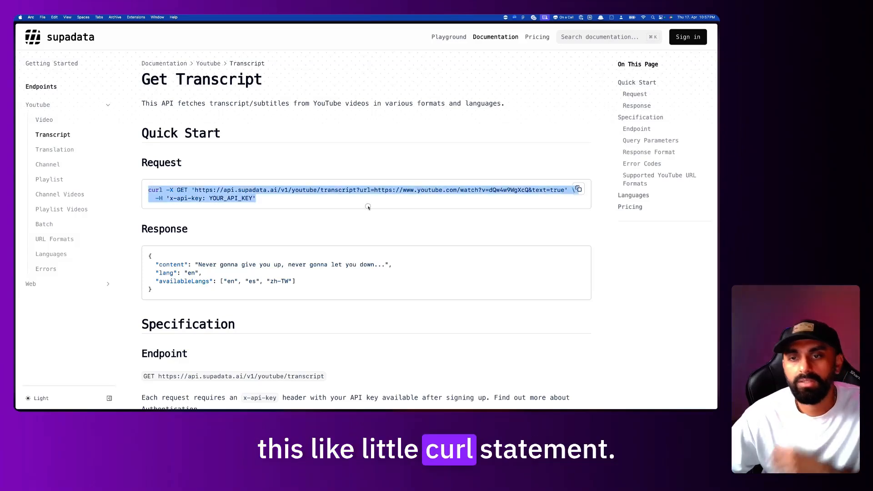
left_click(368, 146)
left_click(579, 189)
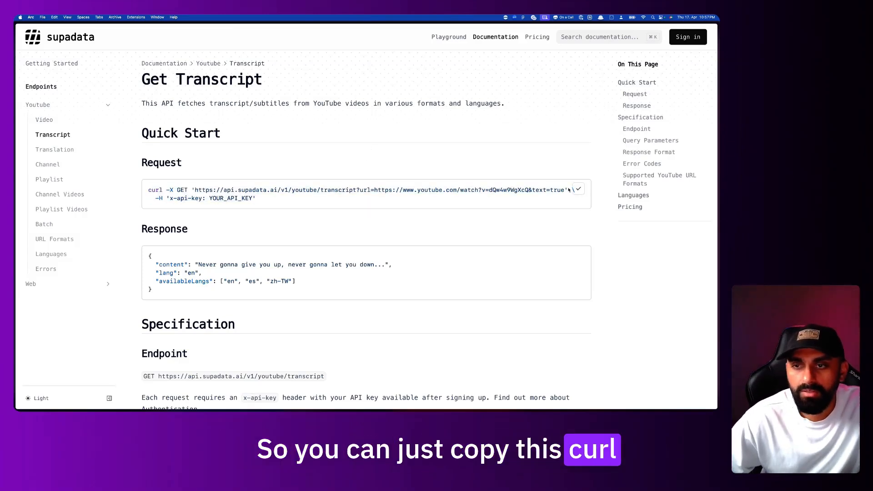
Add an HTTP Request node after Google Drive, filled in from the copied Supadata curl command
mouse_move(14, 278)
left_click(68, 353)
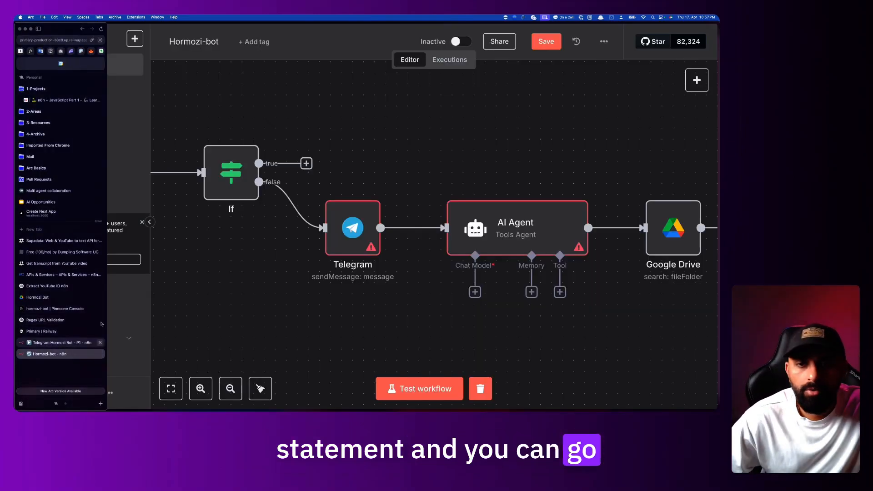
scroll(415, 220, "right", 6)
left_click(471, 229)
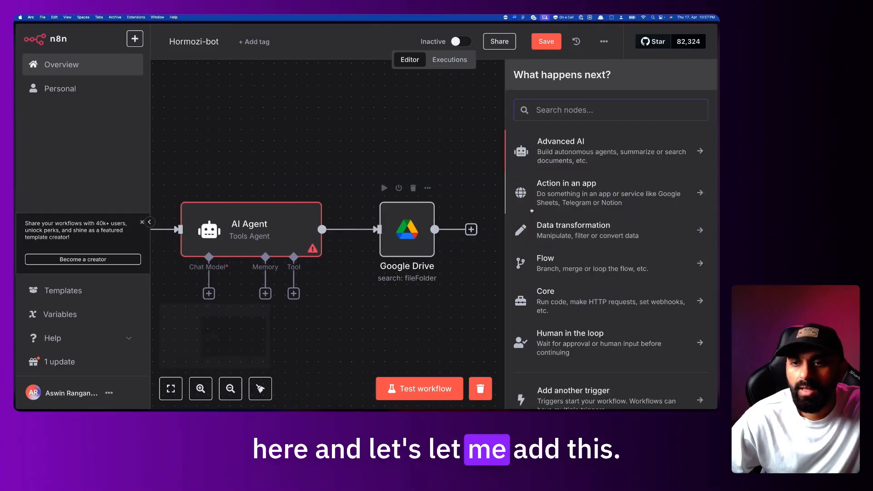
type("htt")
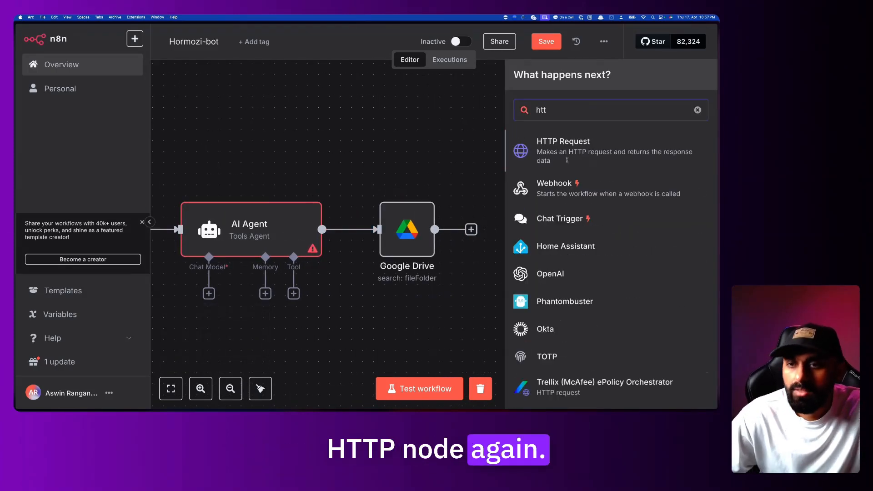
left_click(576, 143)
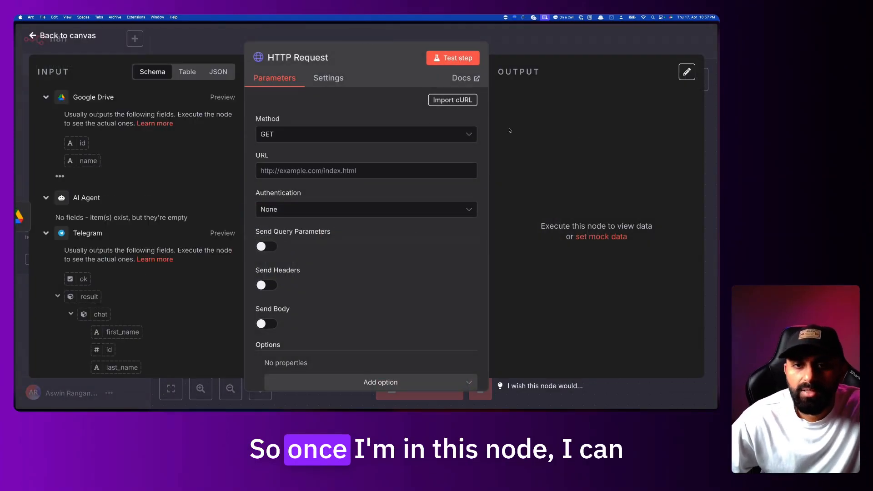
left_click(448, 101)
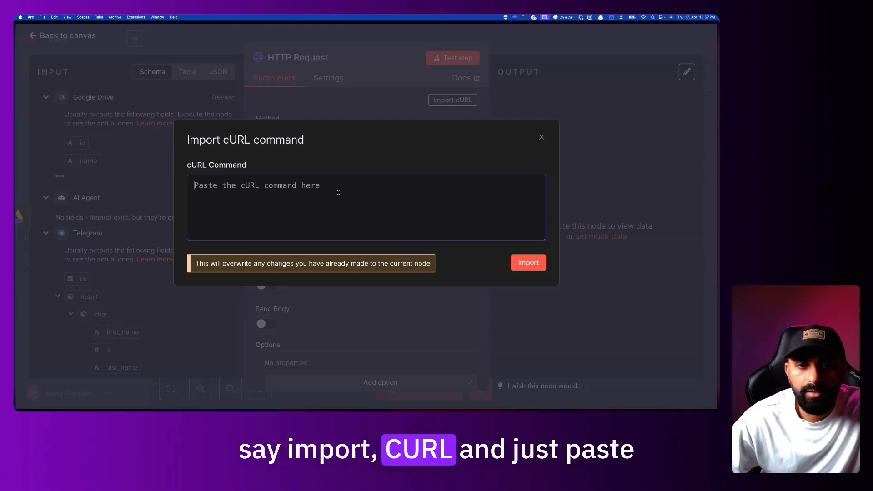
key("super+v")
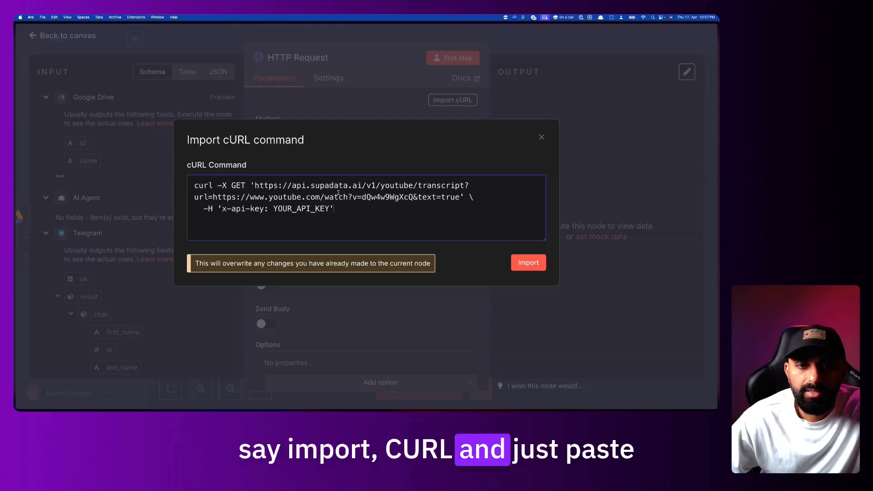
left_click(535, 260)
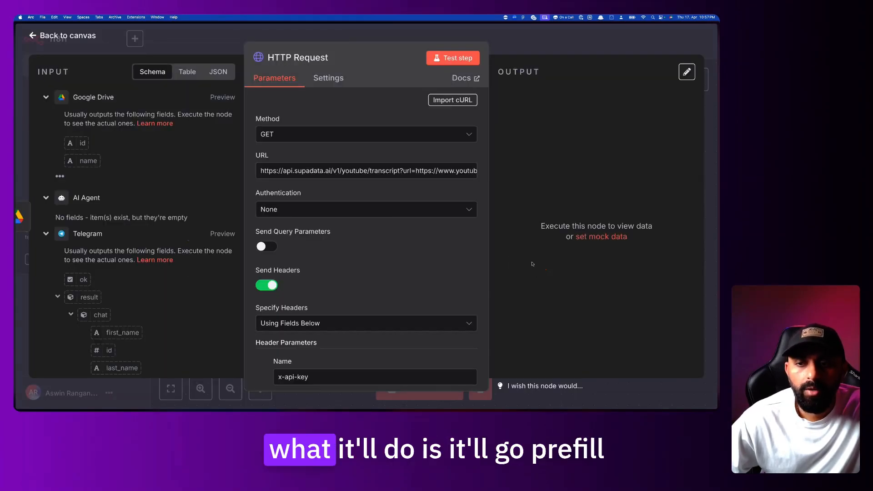
Check the imported URL and x-api-key header, then make the URL an expression in the larger editor
left_click_drag(278, 170, 475, 171)
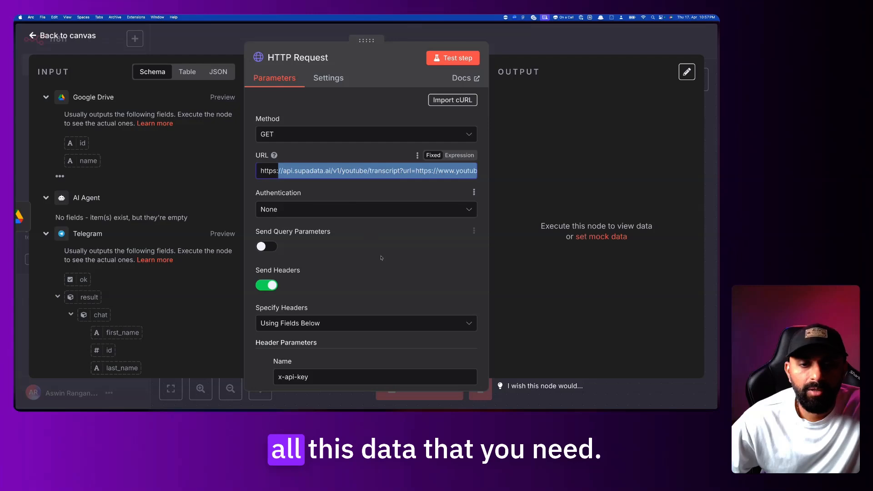
scroll(384, 263, "down", 4)
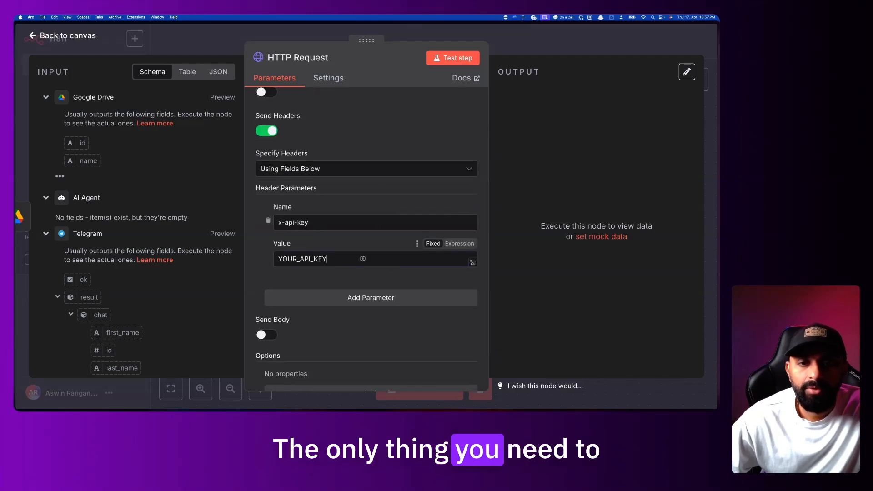
left_click_drag(384, 263, 273, 259)
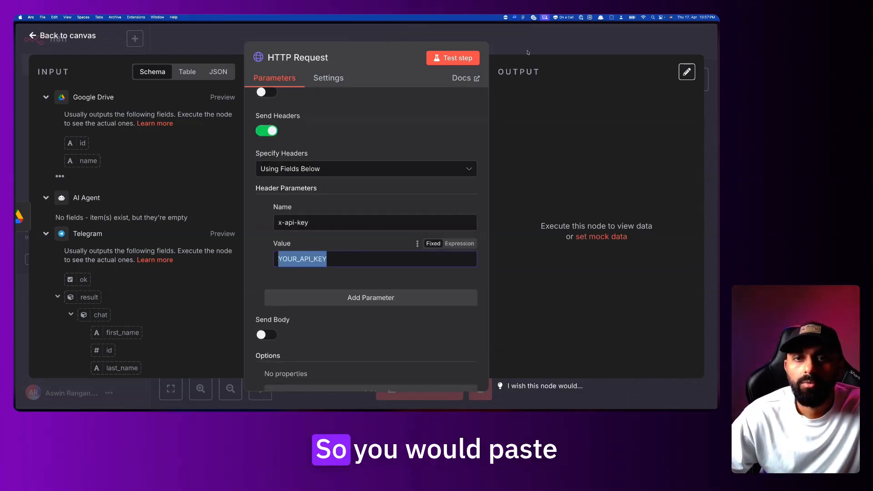
scroll(366, 268, "down", 3)
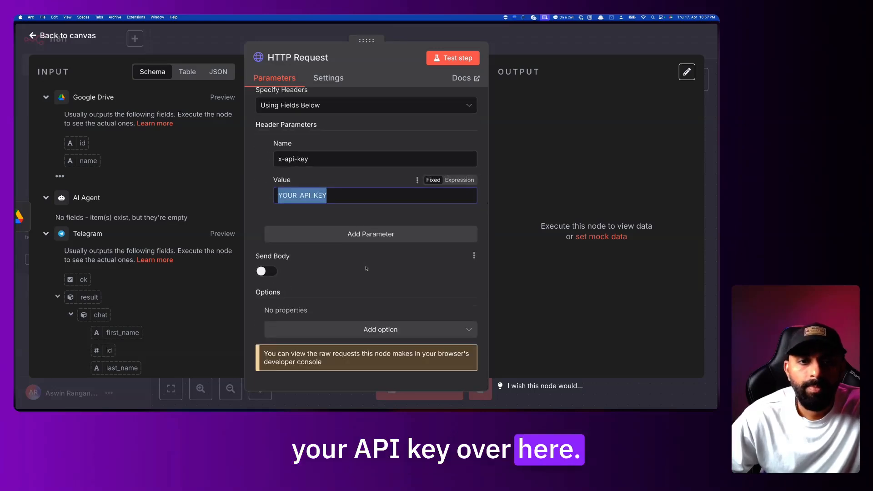
scroll(366, 268, "up", 10)
left_click_drag(354, 170, 421, 171)
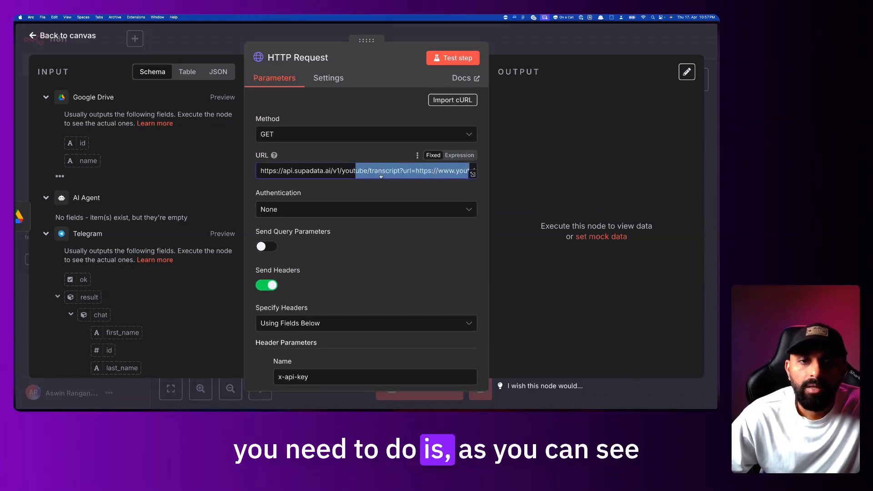
left_click(355, 171)
left_click(460, 156)
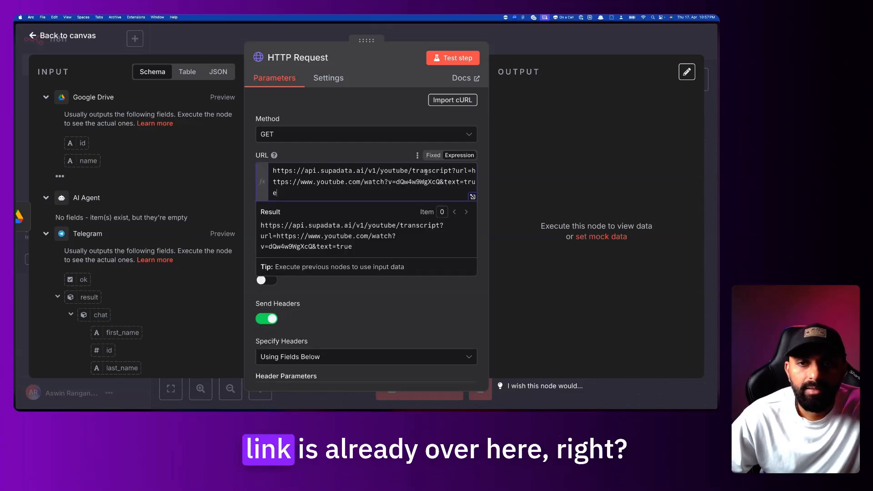
left_click_drag(472, 171, 420, 197)
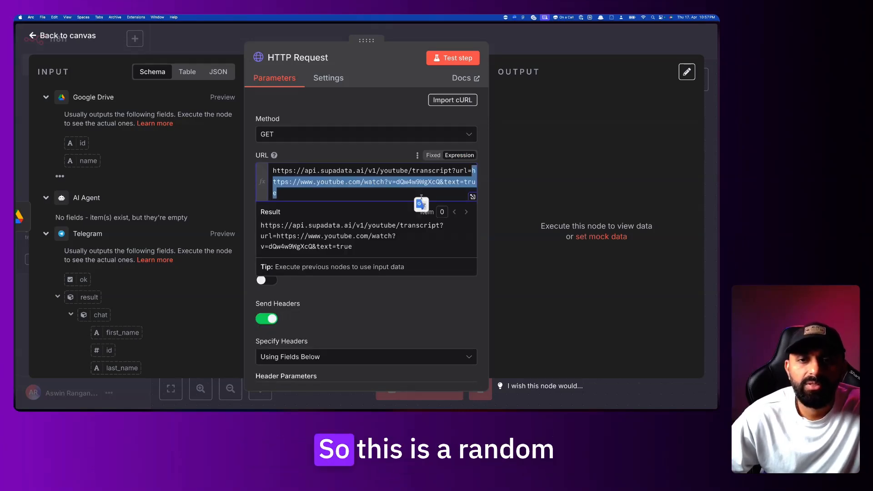
left_click(455, 182)
double_click(438, 182)
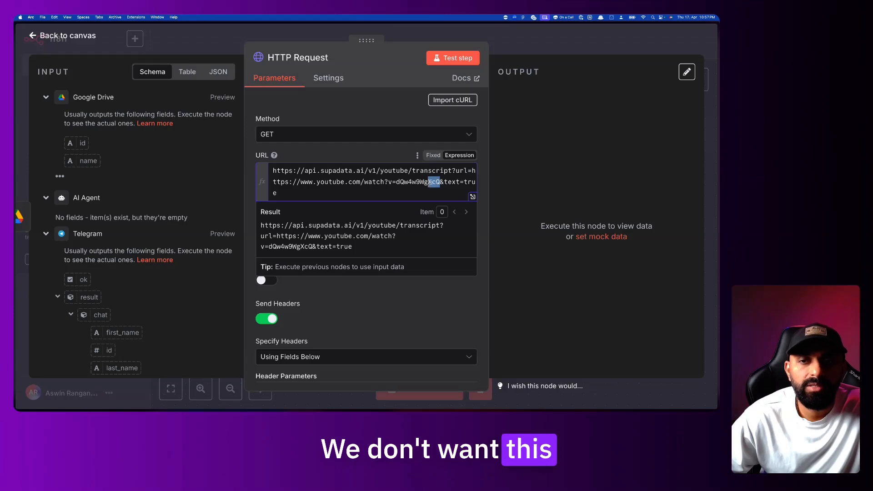
left_click(472, 197)
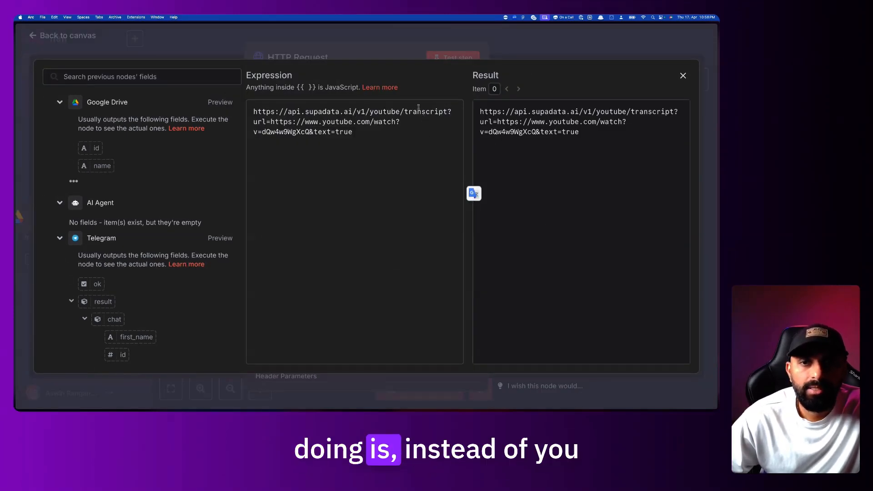
Delete the hardcoded example YouTube link after url= in the Supadata request URL expression
left_click_drag(271, 122, 315, 131)
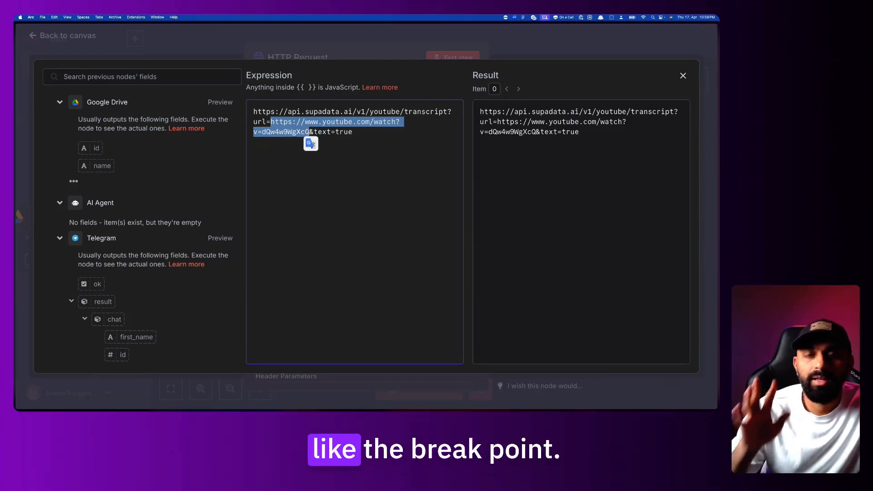
left_click(328, 132)
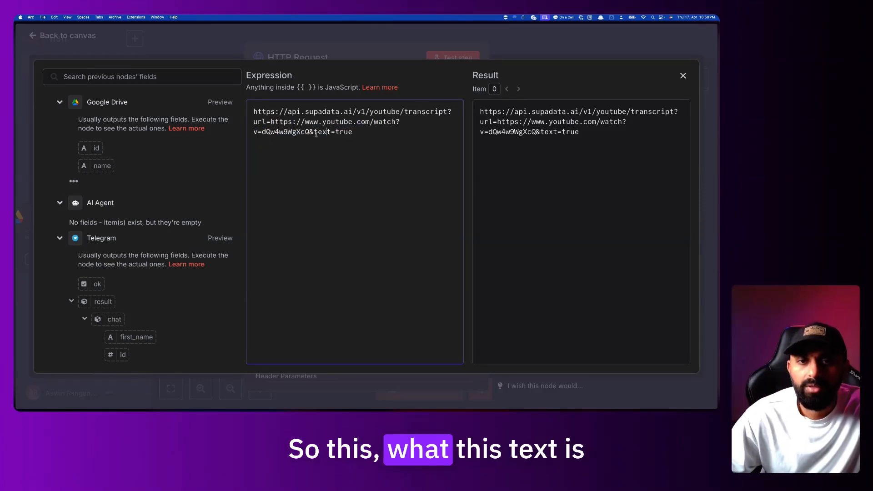
left_click_drag(310, 132, 354, 133)
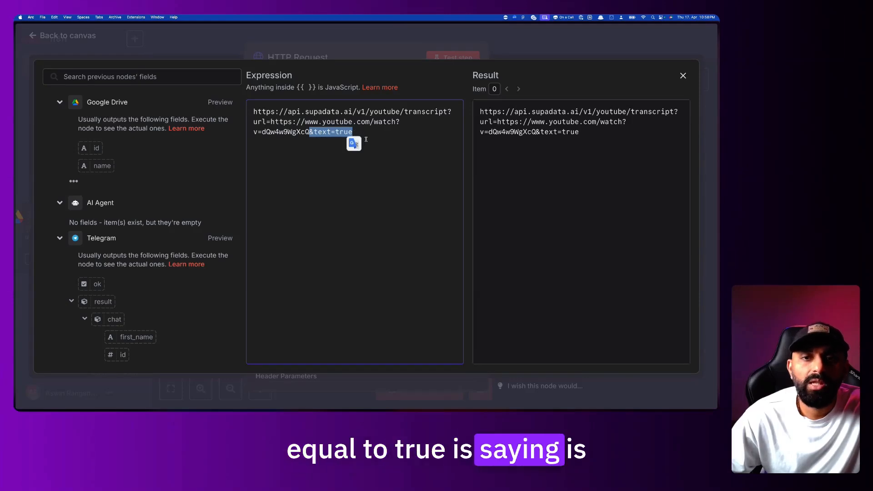
left_click(366, 139)
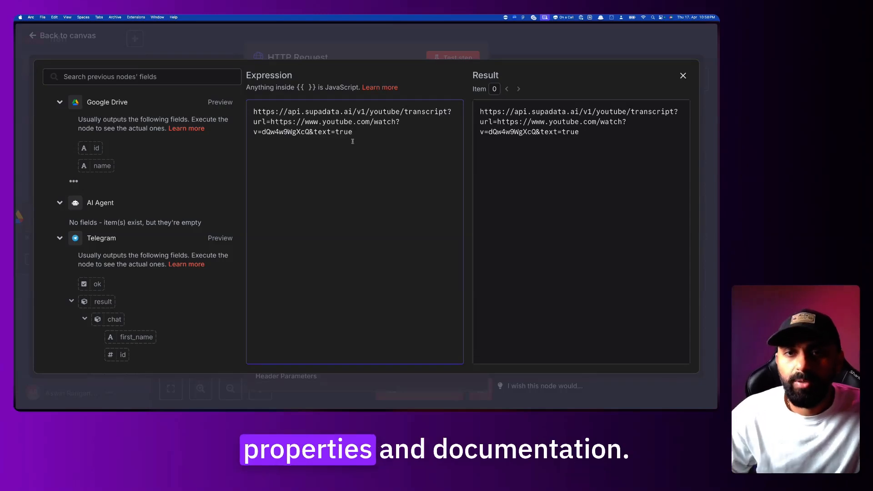
left_click_drag(309, 131, 272, 121)
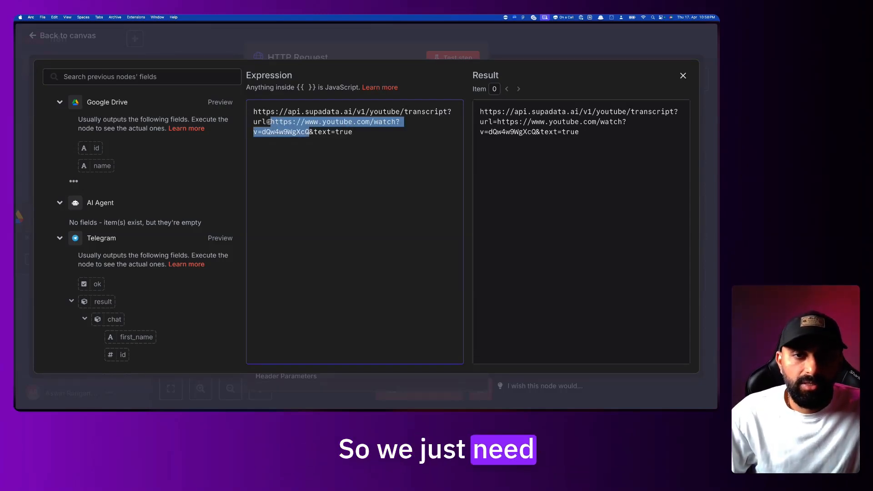
left_click(326, 139)
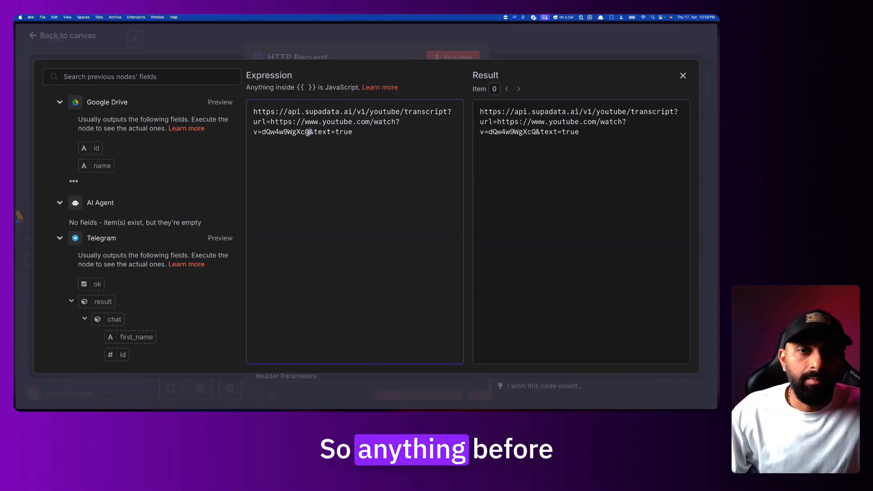
left_click_drag(311, 132, 280, 123)
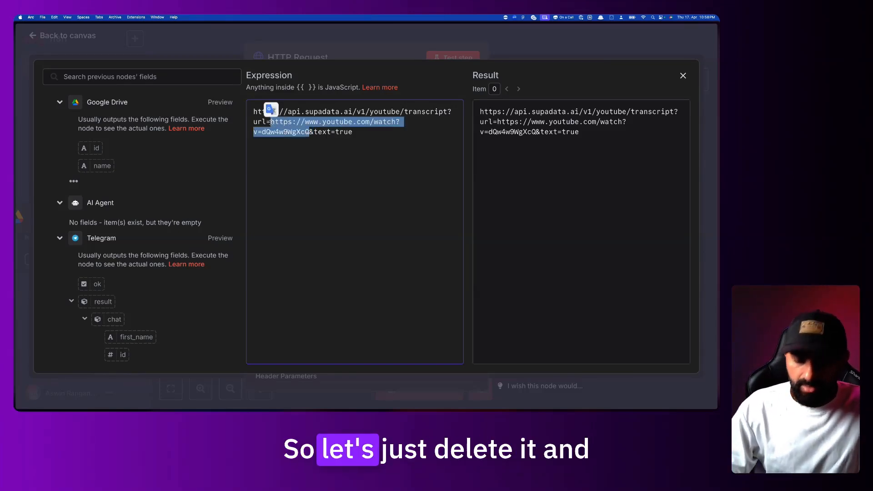
key("BackSpace")
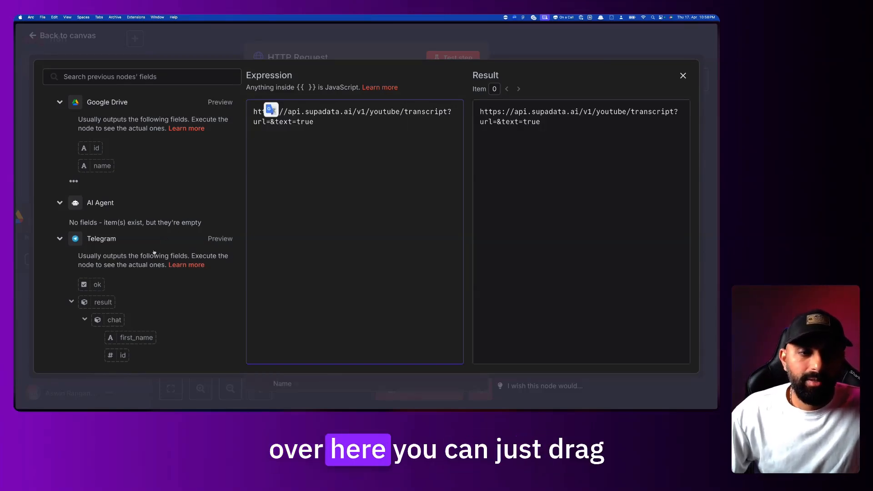
scroll(139, 309, "down", 10)
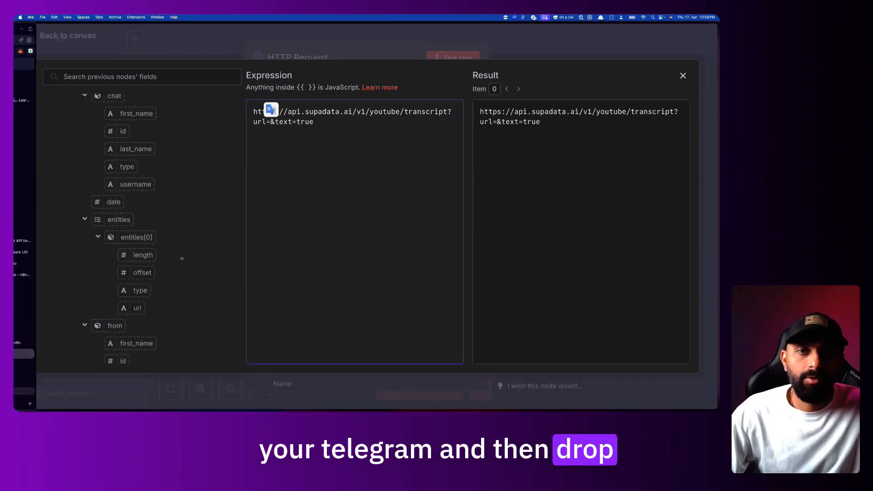
mouse_move(14, 370)
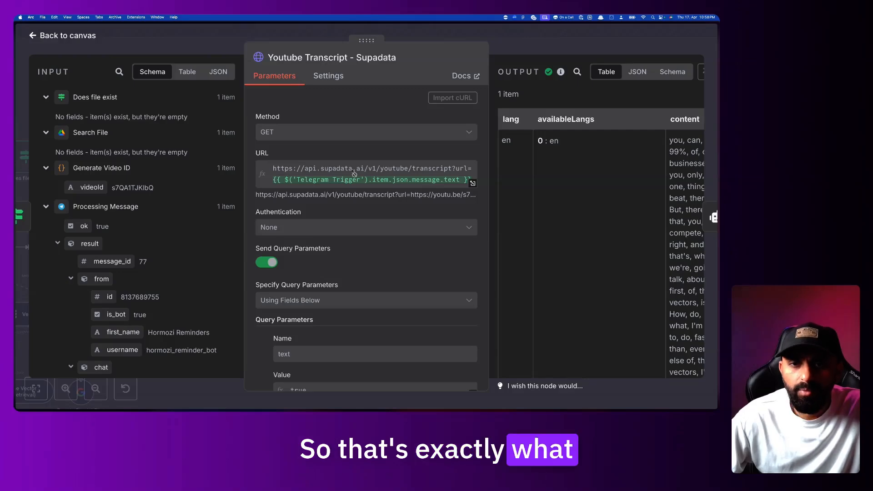
left_click(472, 182)
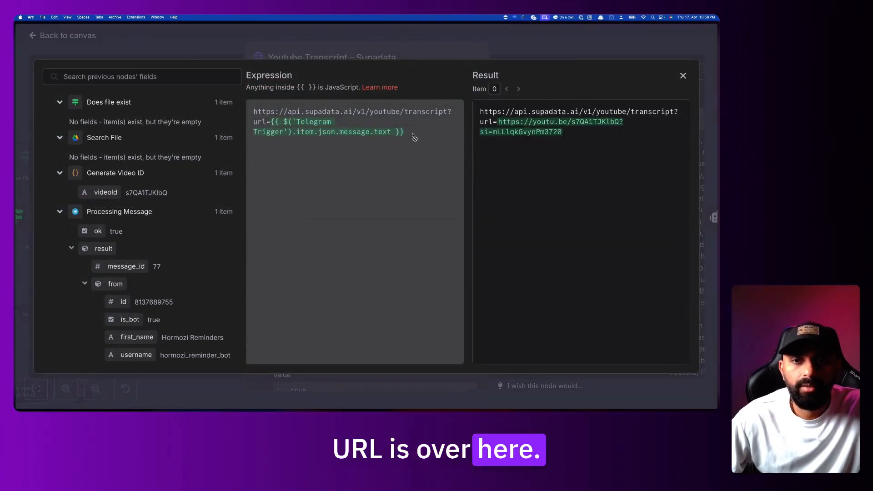
key("Escape")
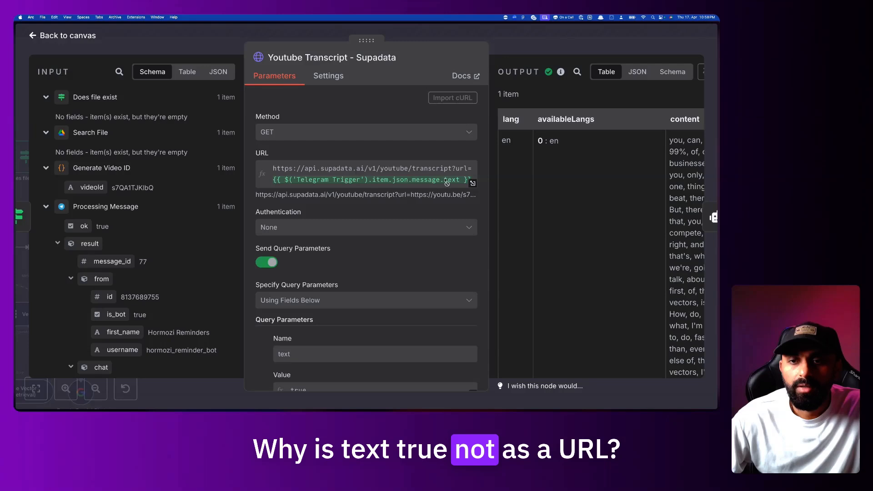
scroll(403, 186, "down", 5)
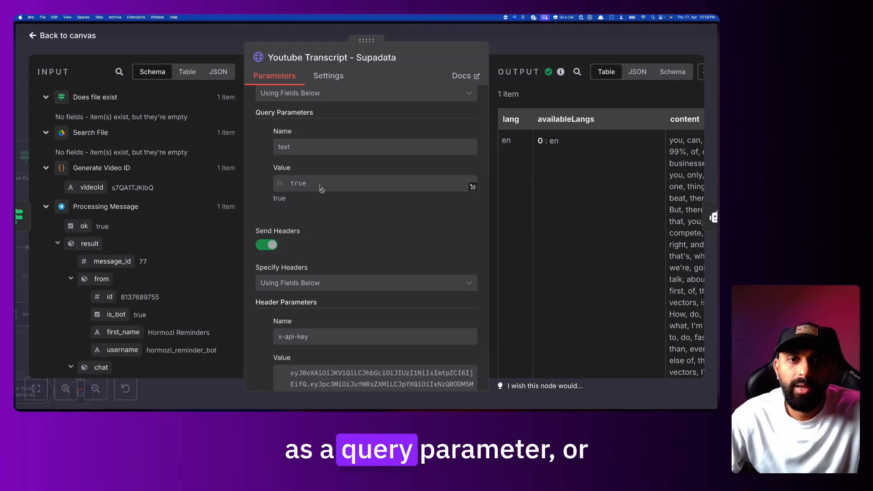
scroll(321, 189, "up", 5)
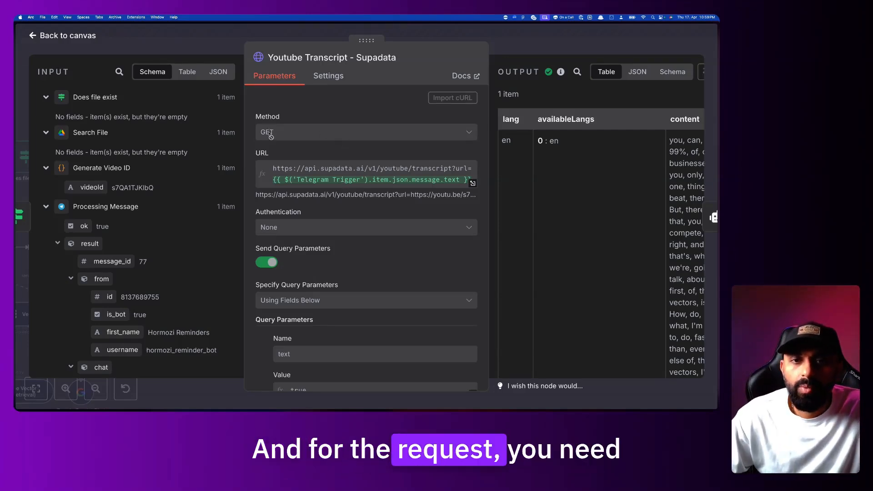
mouse_move(16, 261)
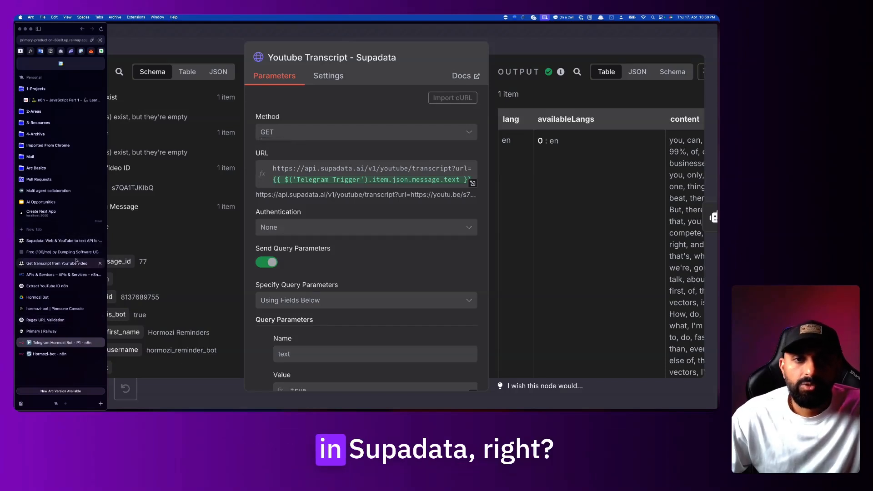
scroll(319, 205, "down", 4)
scroll(319, 205, "down", 12)
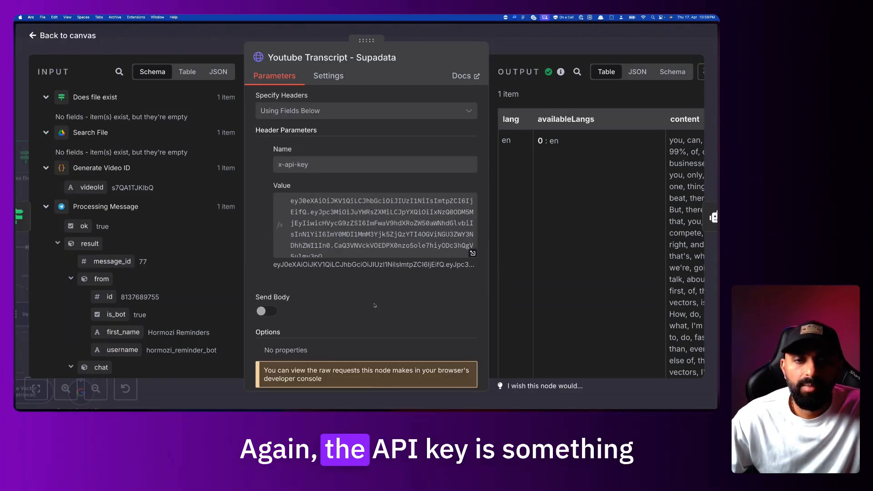
scroll(374, 305, "down", 1)
scroll(374, 303, "up", 14)
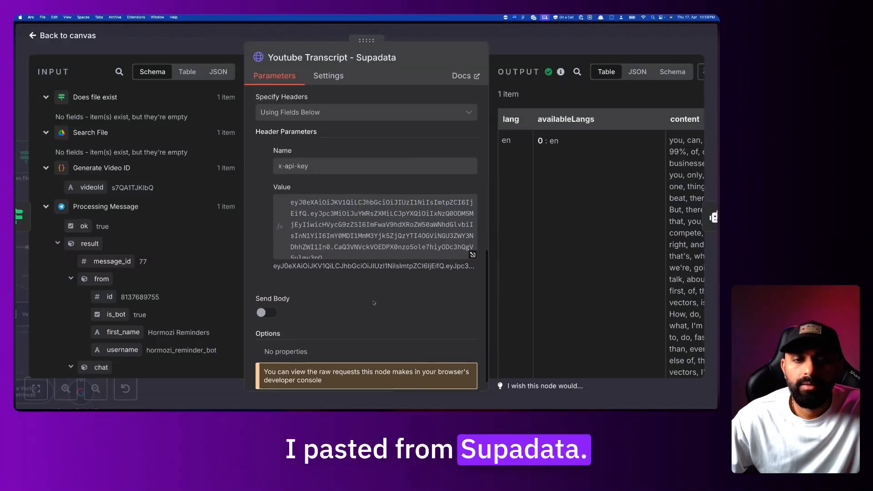
scroll(548, 299, "right", 2)
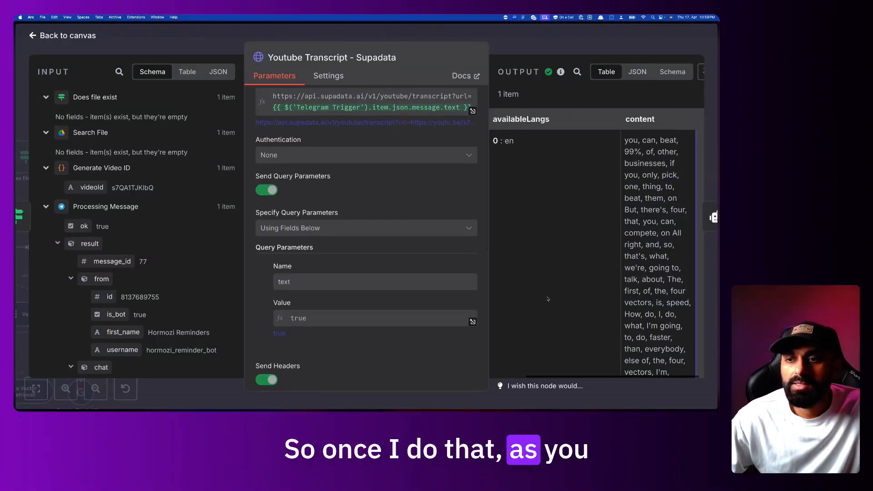
Scroll through the Supadata transcript output and highlight a passage of it
scroll(548, 299, "down", 3)
scroll(548, 298, "up", 3)
scroll(548, 299, "left", 2)
scroll(548, 298, "down", 10)
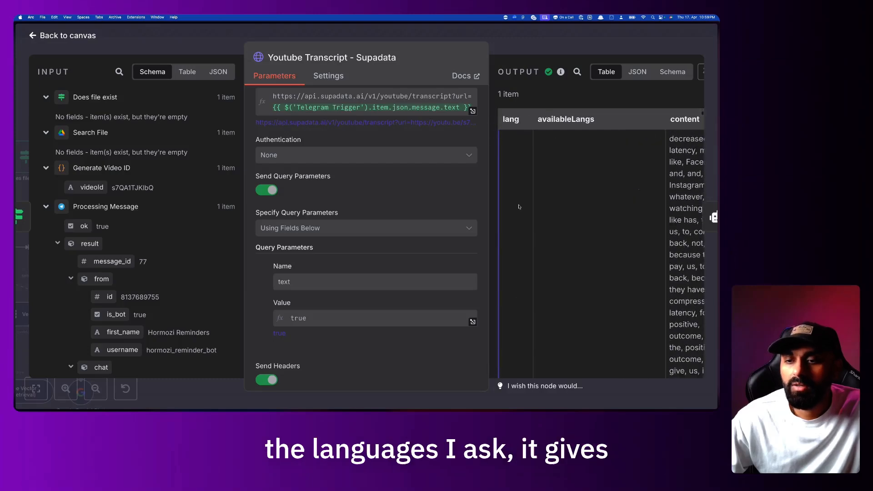
scroll(521, 207, "right", 2)
scroll(626, 142, "up", 10)
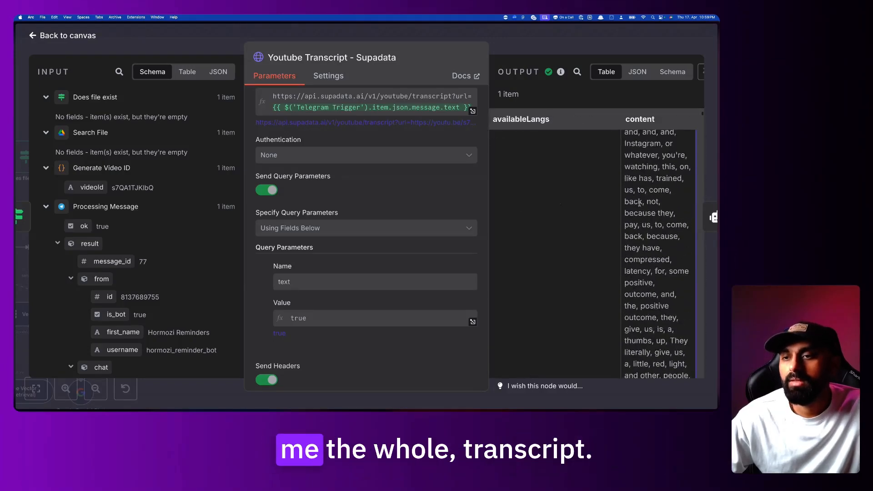
left_click_drag(626, 141, 684, 379)
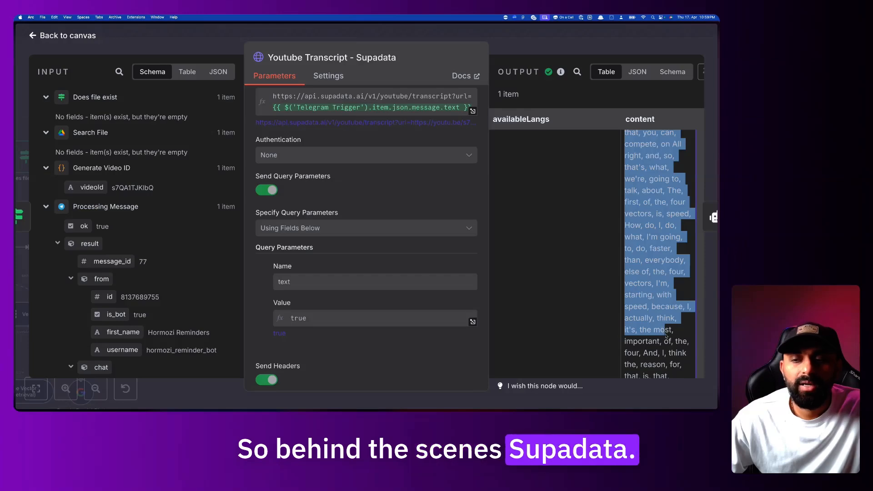
left_click(669, 327)
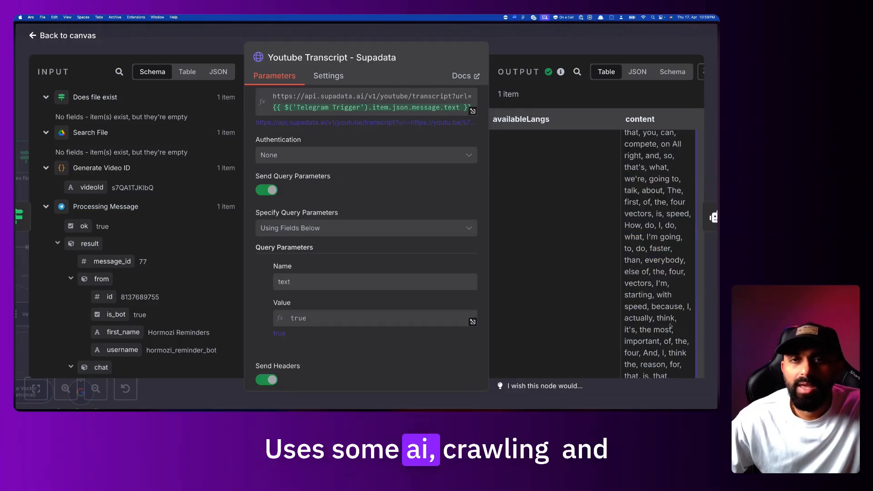
Review more of the unformatted transcript, then close the node back to the canvas
scroll(669, 327, "down", 5)
scroll(670, 325, "up", 7)
scroll(670, 324, "down", 10)
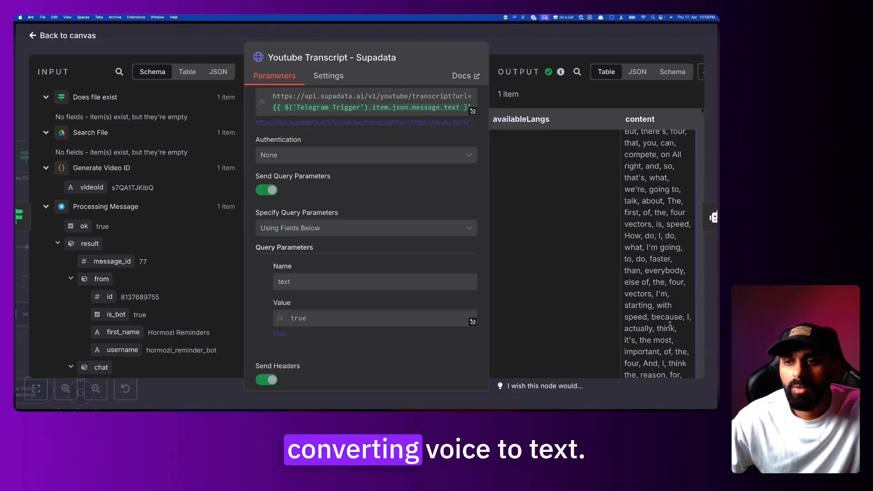
scroll(670, 327, "down", 10)
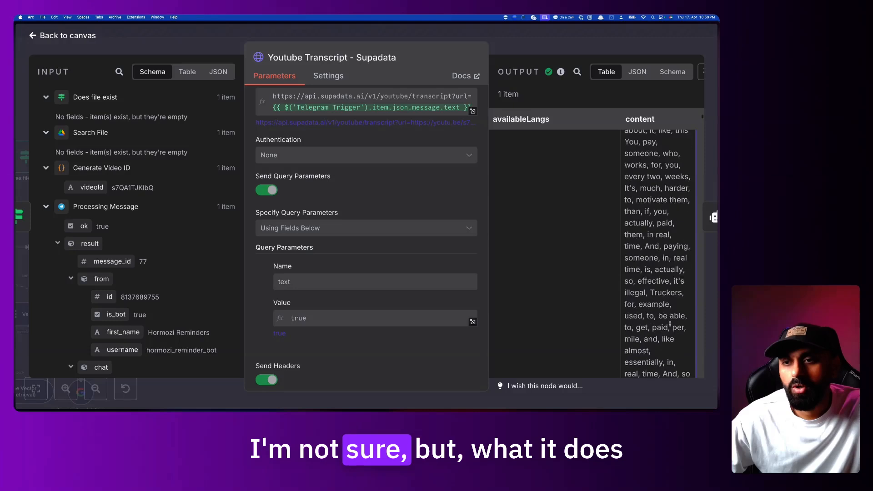
left_click_drag(634, 182, 657, 285)
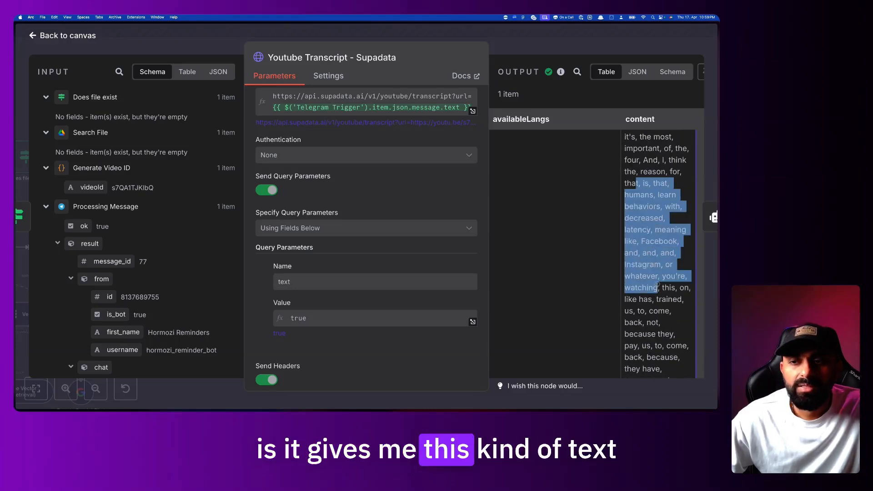
left_click(639, 184)
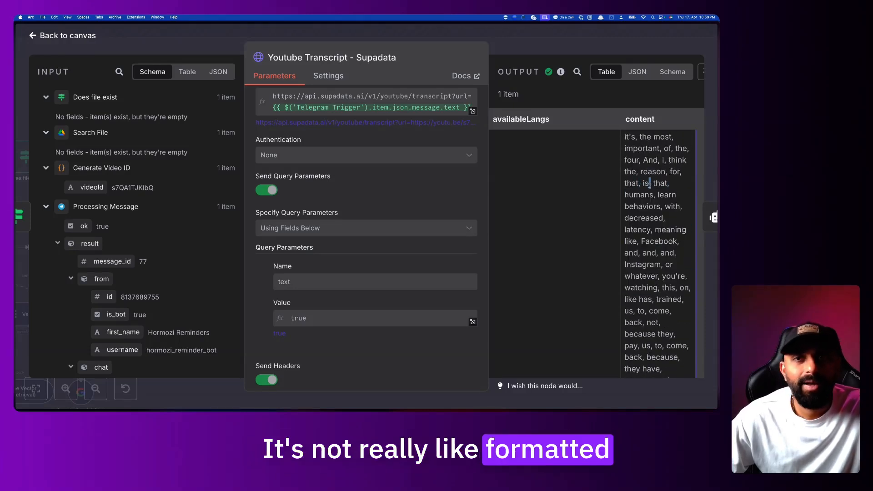
scroll(655, 205, "down", 1)
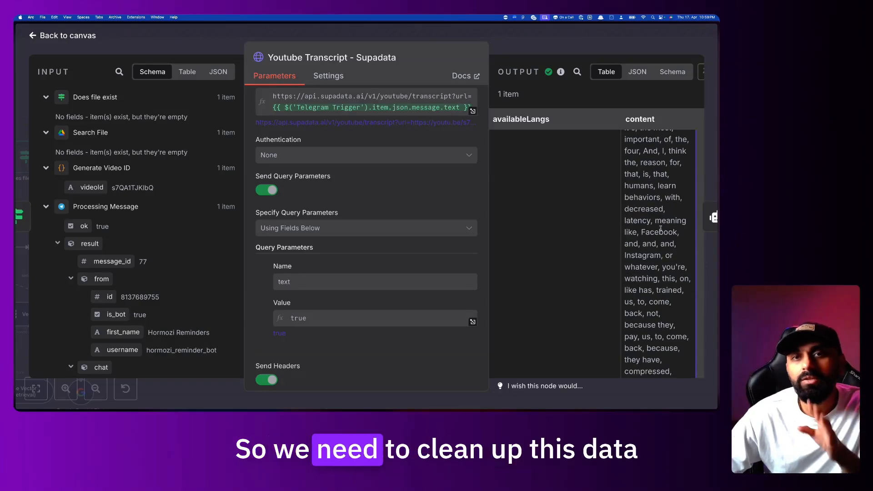
scroll(661, 229, "up", 5)
left_click_drag(628, 137, 692, 332)
scroll(692, 331, "down", 10)
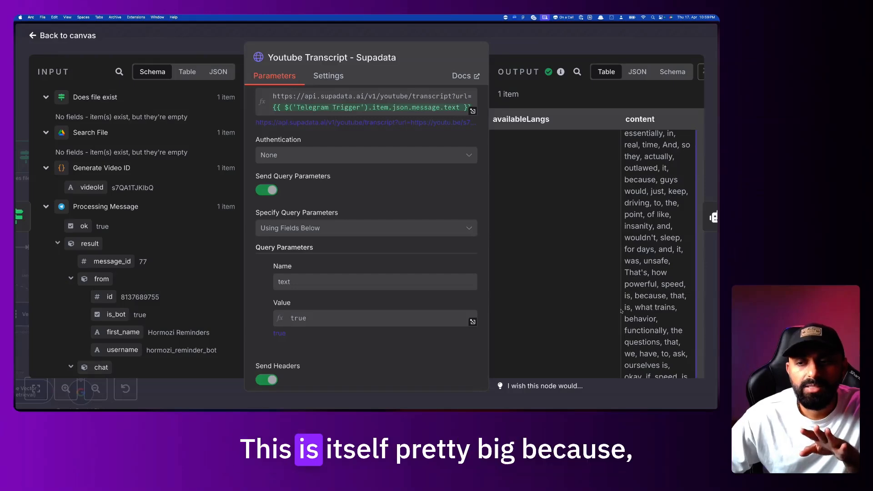
left_click_drag(622, 311, 626, 131)
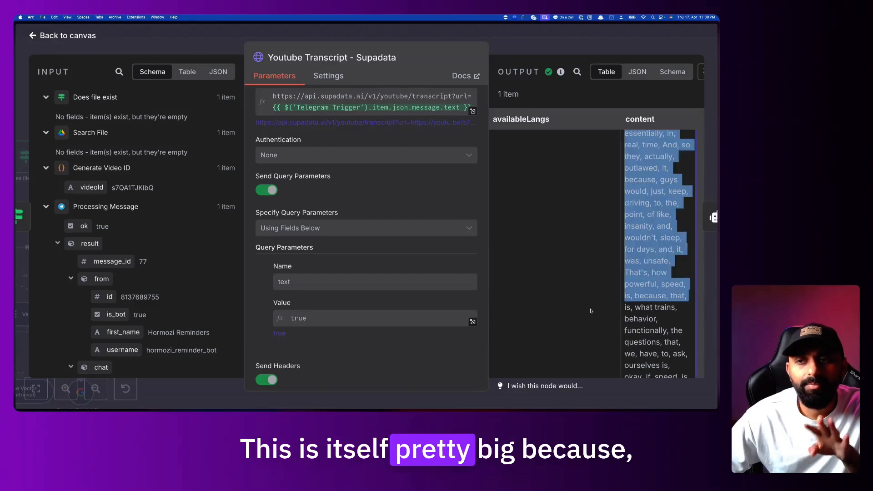
left_click(584, 38)
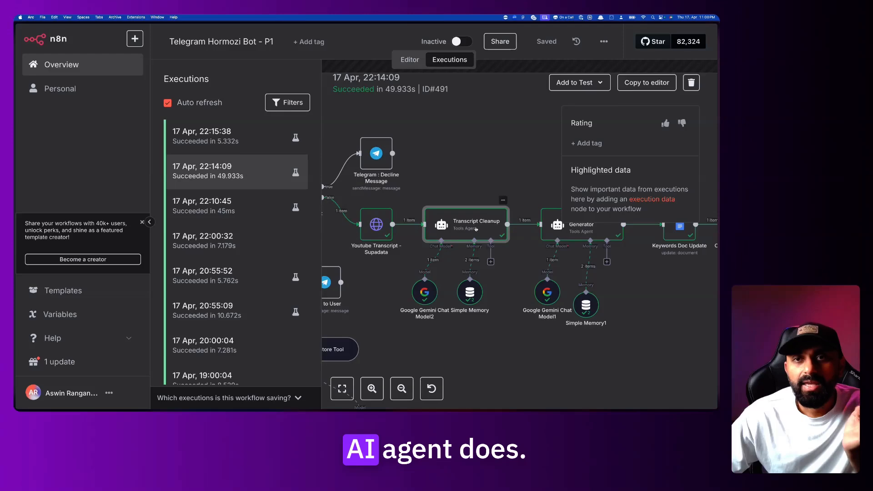
Open the Transcript Cleanup node and expand its prompt to show the {{ $json.content }} result
double_click(477, 229)
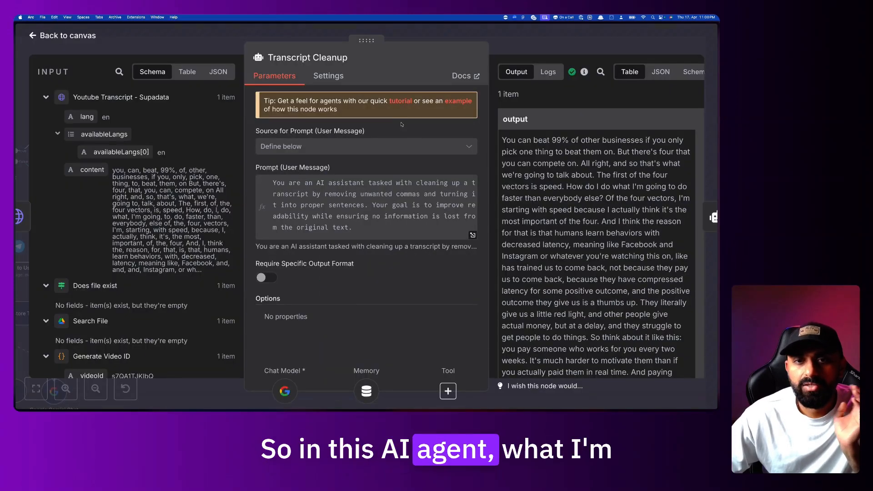
left_click(499, 40)
scroll(495, 186, "down", 1)
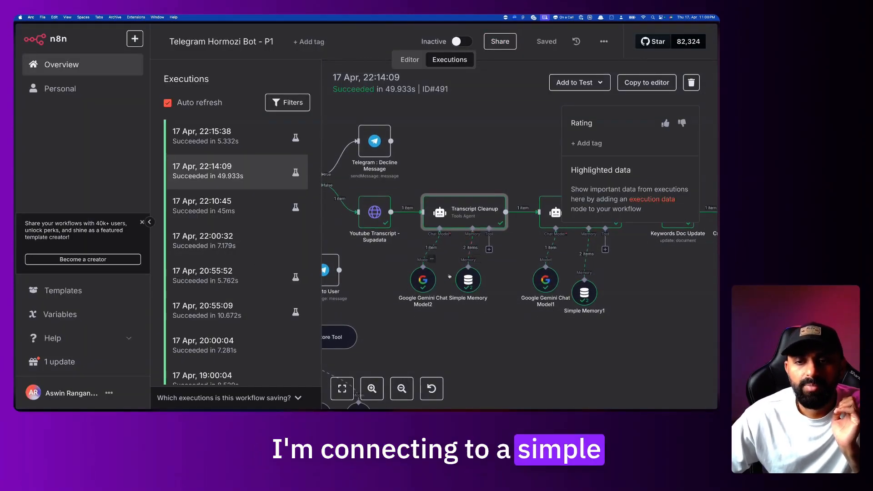
double_click(473, 214)
left_click(473, 235)
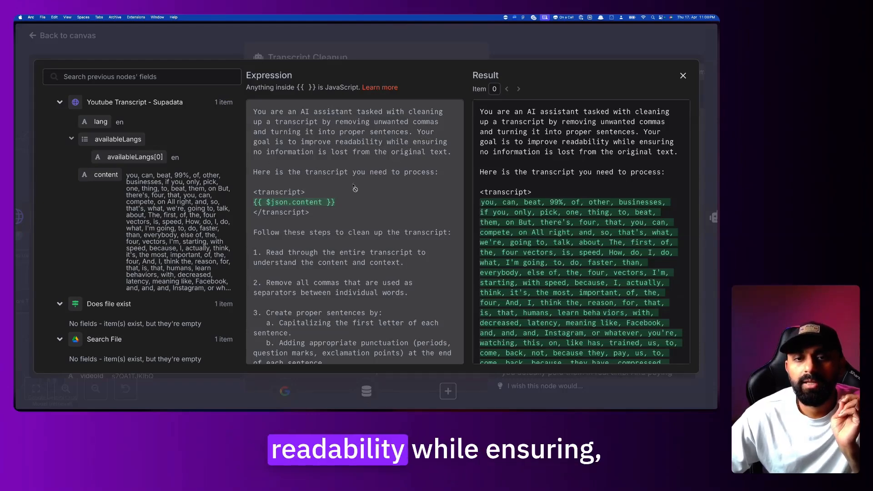
Scroll through the opening steps of the Transcript Cleanup prompt, highlighting them
scroll(357, 187, "down", 2)
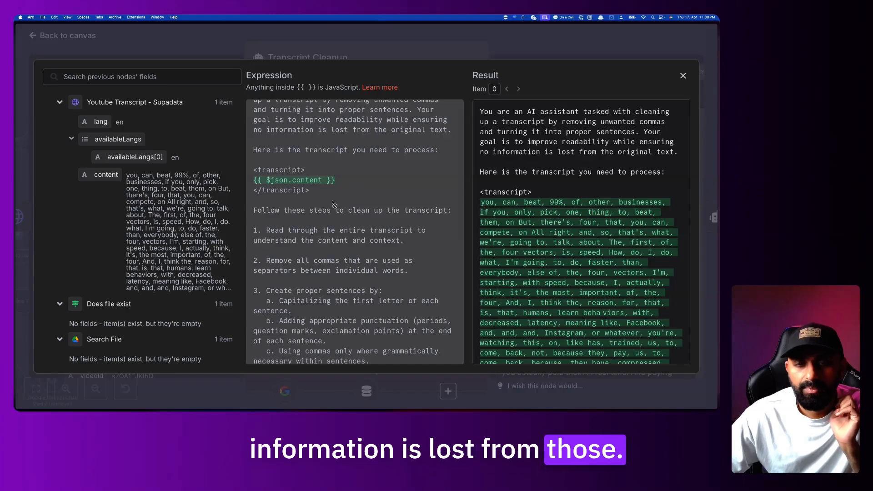
scroll(330, 212, "down", 2)
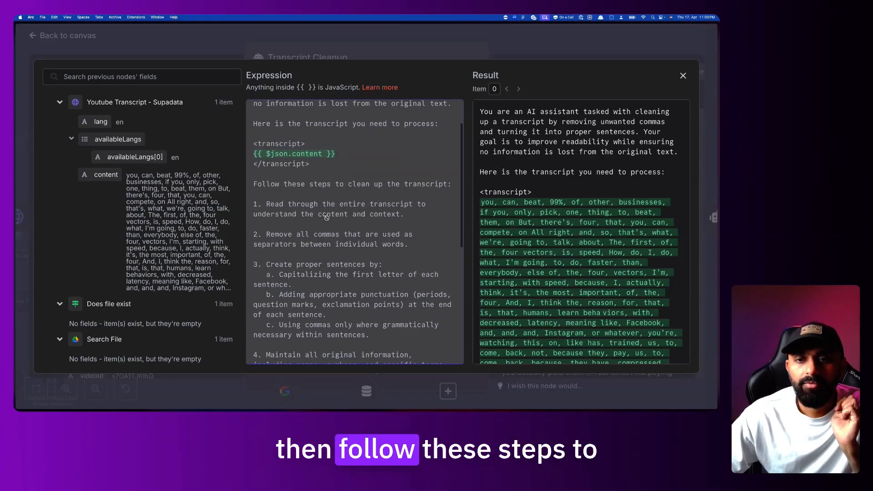
left_click_drag(290, 184, 408, 245)
scroll(377, 257, "down", 20)
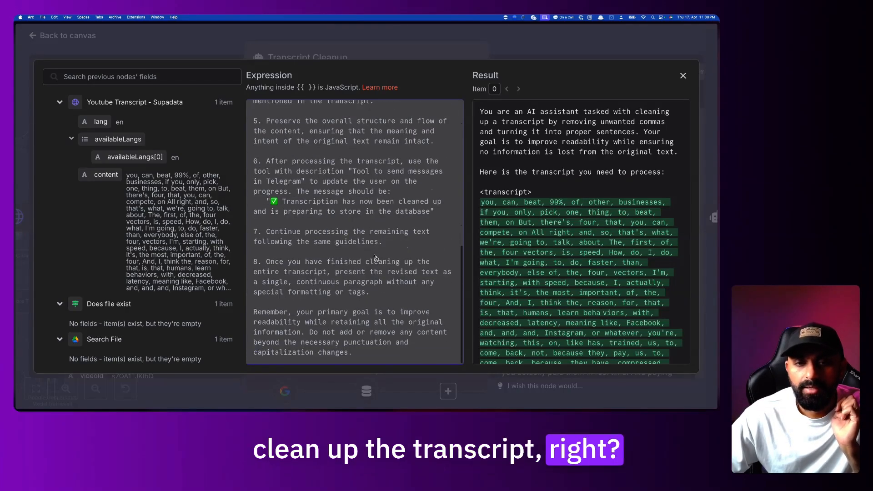
scroll(376, 258, "up", 18)
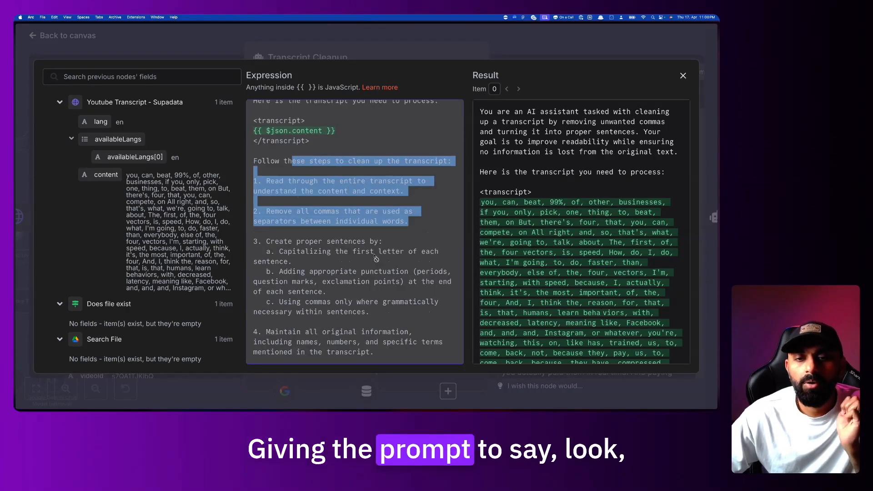
scroll(376, 259, "down", 1)
scroll(376, 258, "up", 5)
scroll(359, 199, "down", 1)
left_click(359, 199)
Highlight the prompt's middle cleanup steps up through step 5
scroll(355, 200, "down", 3)
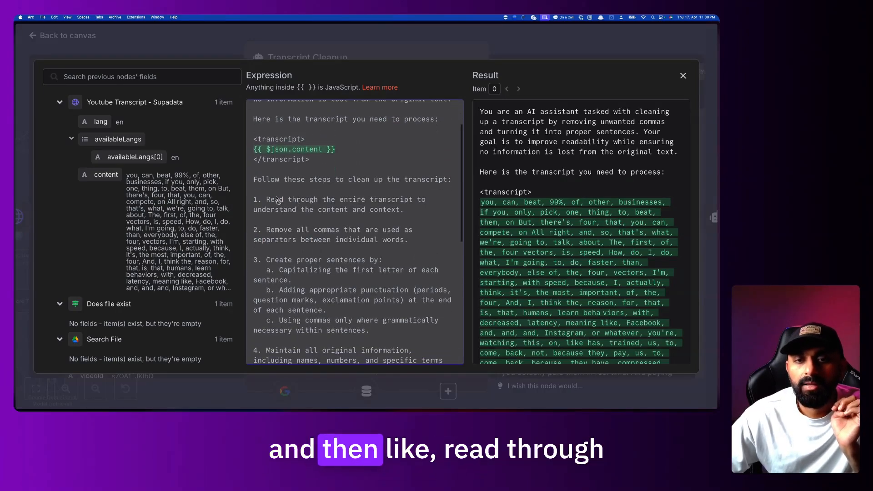
left_click_drag(384, 206, 404, 209)
scroll(409, 239, "down", 2)
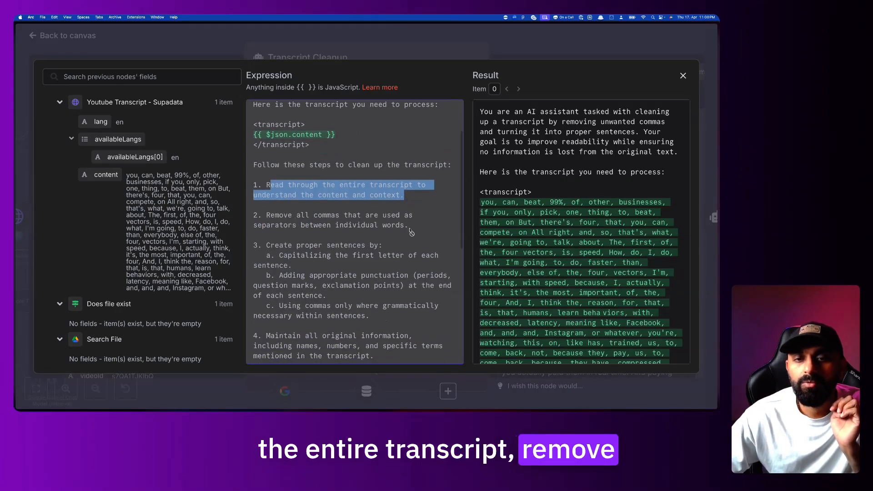
left_click_drag(275, 248, 291, 265)
scroll(389, 272, "down", 3)
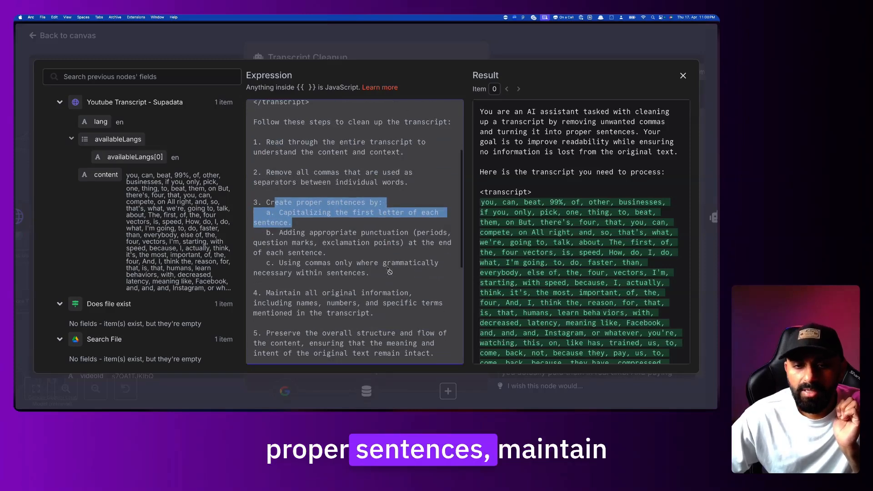
left_click_drag(269, 293, 378, 303)
scroll(379, 311, "down", 2)
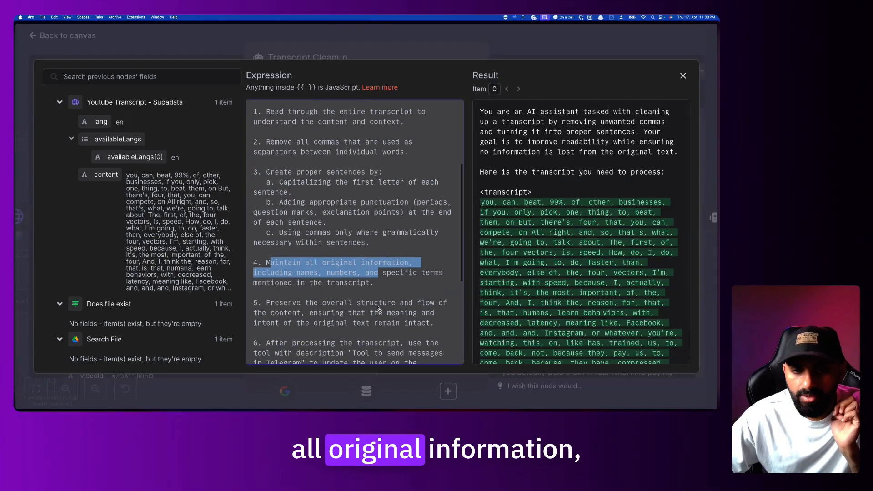
scroll(379, 310, "down", 1)
left_click_drag(309, 260, 374, 261)
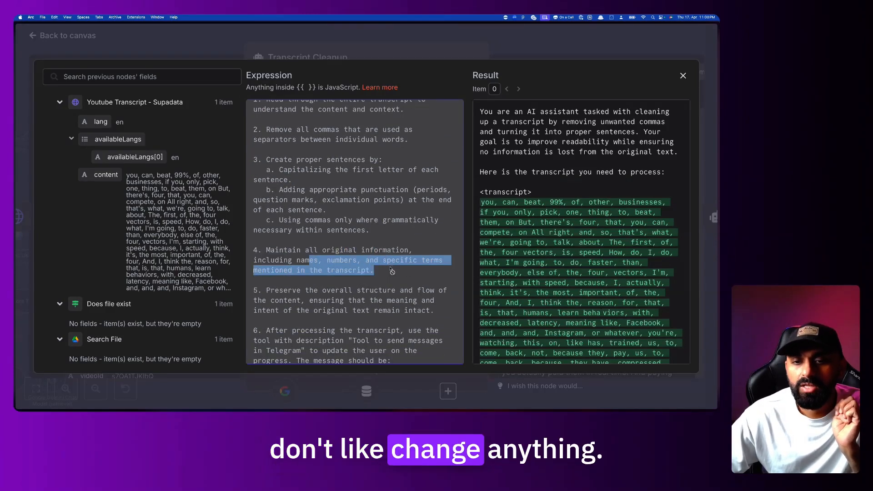
scroll(392, 272, "down", 2)
left_click_drag(289, 260, 411, 263)
scroll(428, 277, "down", 1)
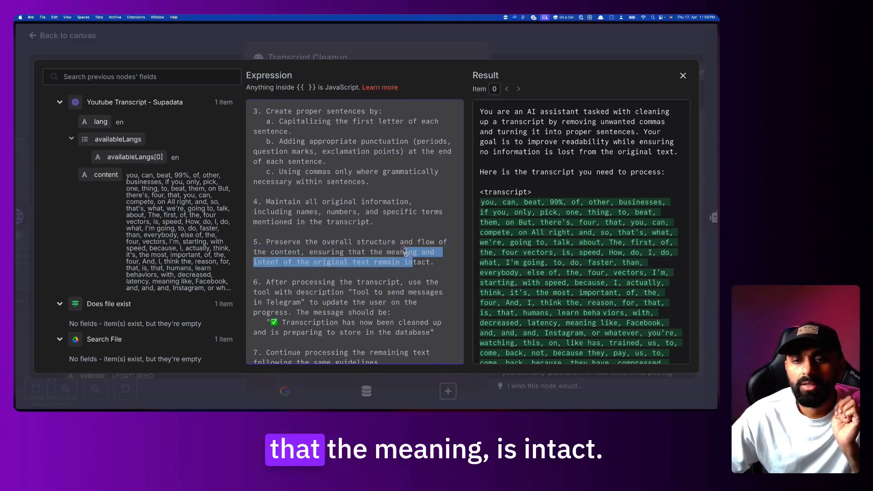
left_click(412, 275)
Highlight step 6 about sending Telegram progress updates
scroll(412, 272, "down", 3)
left_click_drag(280, 237, 390, 260)
left_click(367, 253)
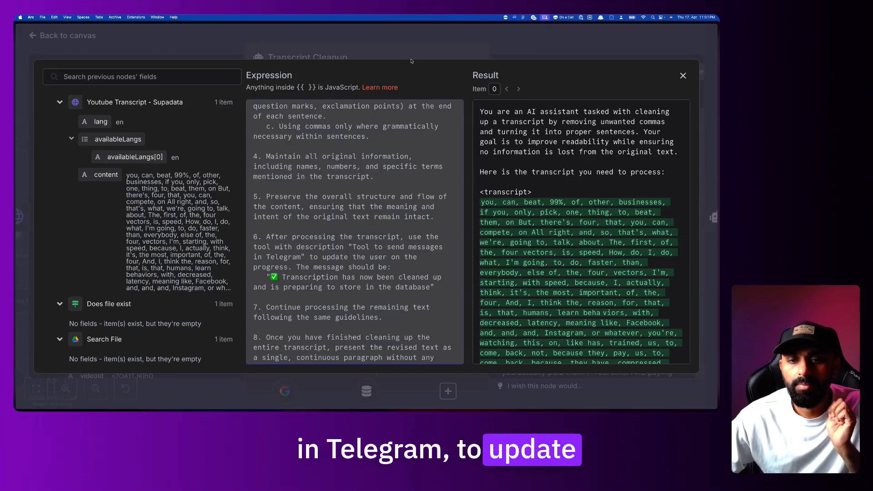
scroll(410, 227, "down", 2)
left_click_drag(435, 243, 280, 199)
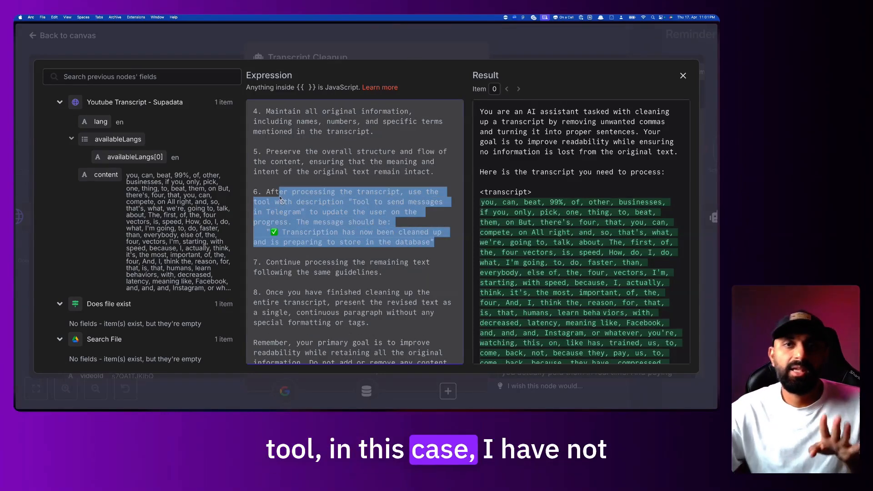
left_click(446, 235)
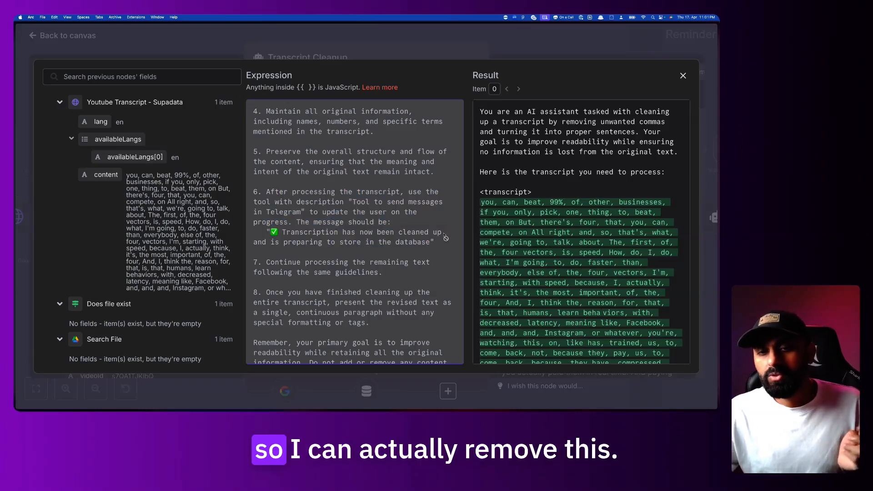
left_click_drag(434, 244, 254, 191)
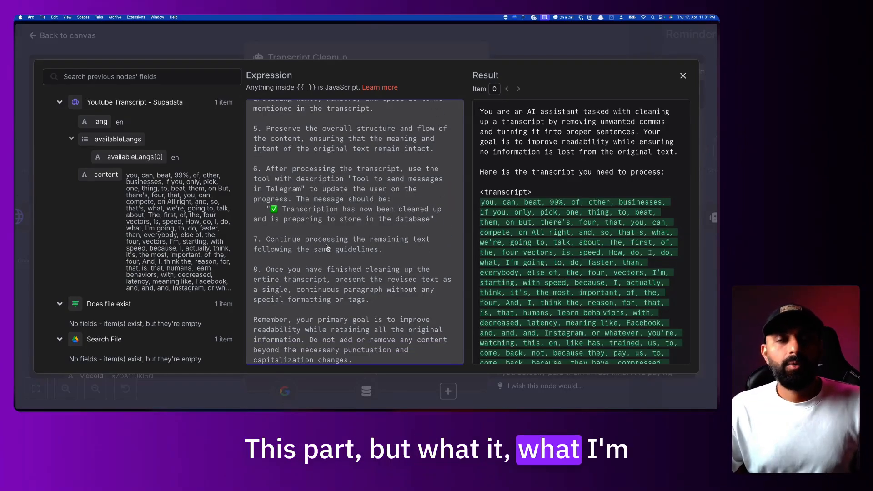
left_click_drag(279, 179, 359, 219)
left_click(359, 219)
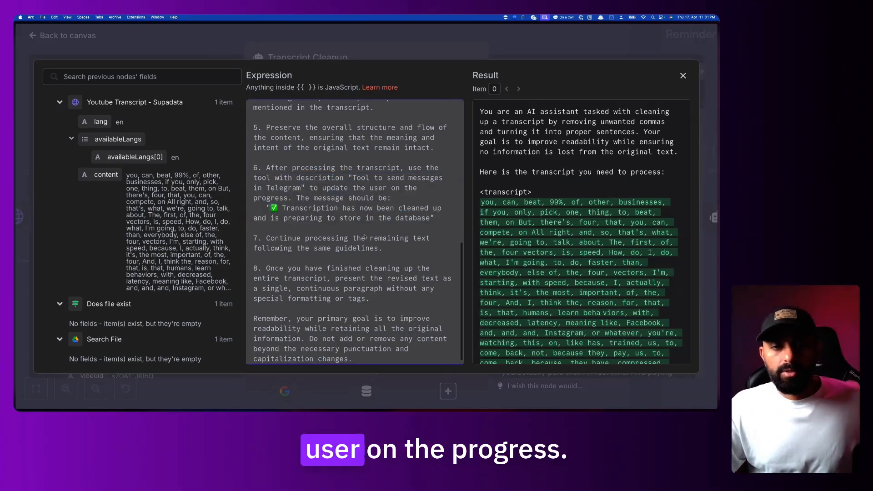
Highlight steps 7 and 8 and the closing reminder paragraph
scroll(364, 234, "down", 1)
left_click_drag(266, 233, 384, 242)
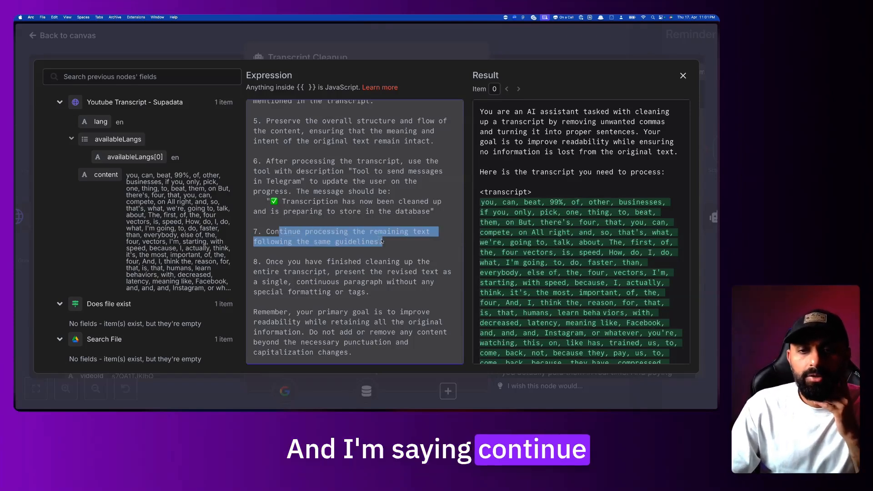
left_click(394, 245)
left_click_drag(394, 245, 314, 231)
left_click(339, 261)
left_click_drag(267, 262, 365, 292)
left_click(385, 293)
left_click(351, 275)
left_click_drag(271, 312, 352, 353)
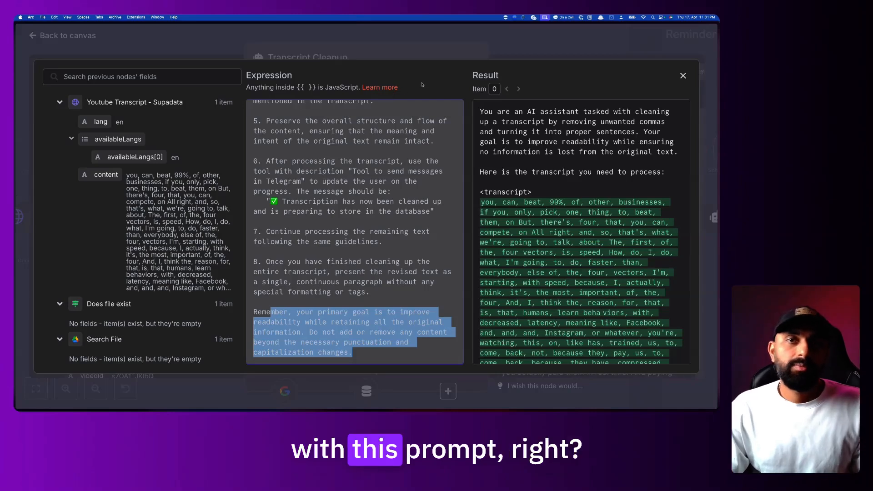
Open the Anthropic Console in a new browser tab via 'cl'
key("super+t")
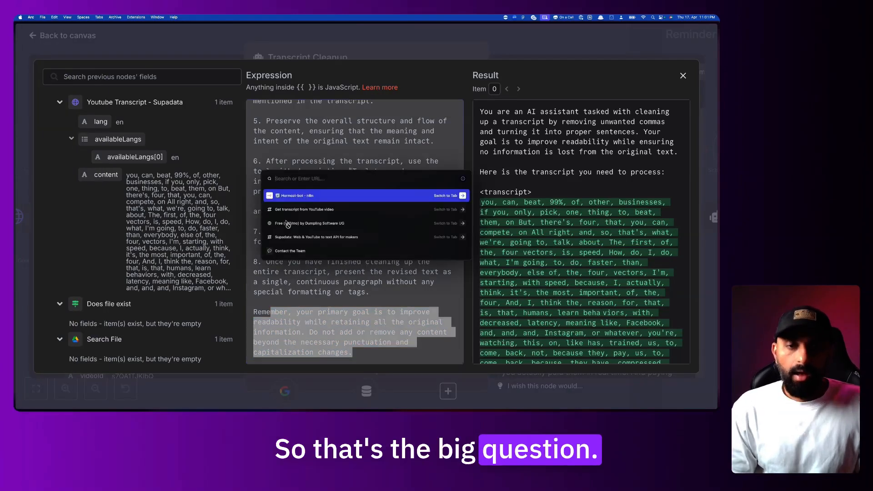
type("cl")
key("Return")
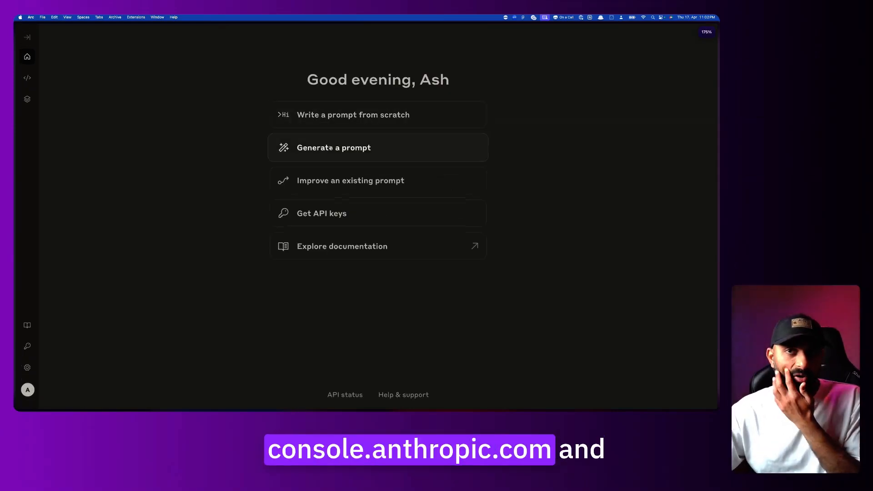
Start a generated prompt asking to clean YouTube transcripts and remove all commas
left_click(329, 147)
left_click(357, 176)
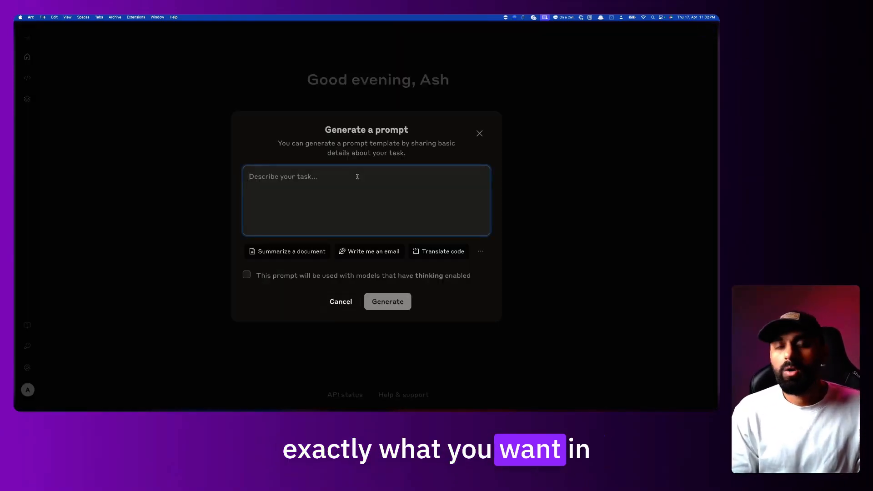
type("I have a b")
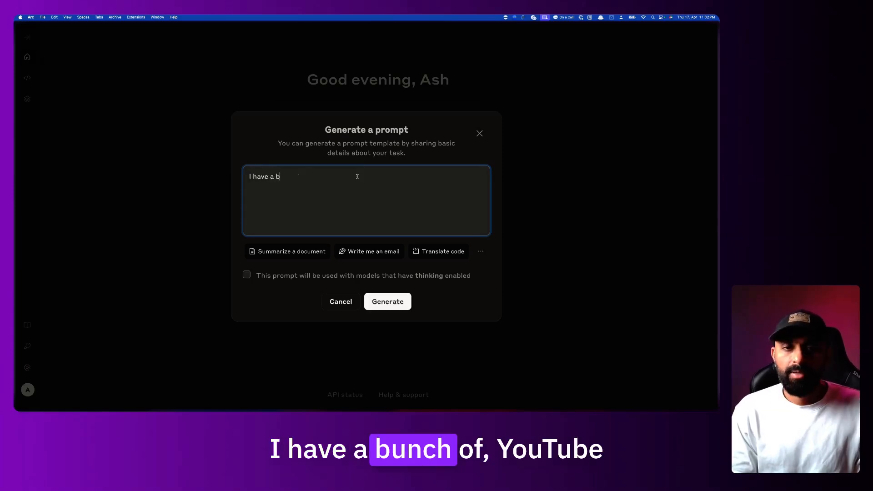
type("unch of youtube transcripts that i want to cl")
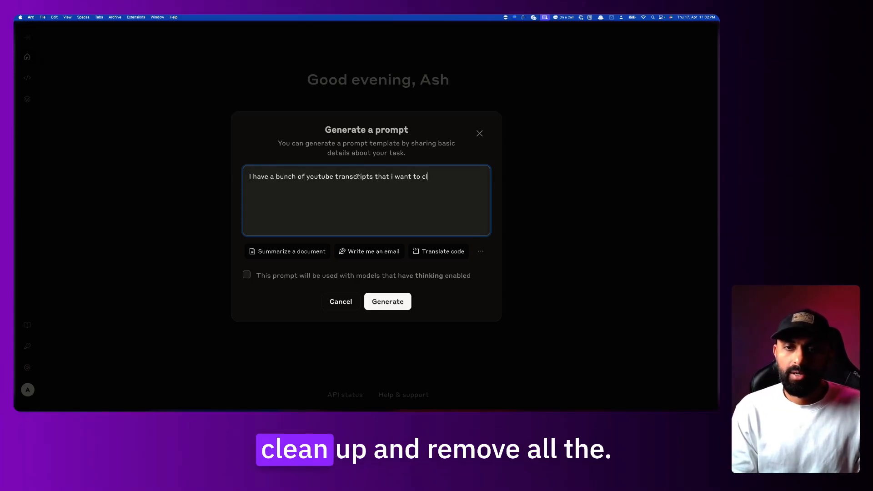
type("ean up and remove all teh ")
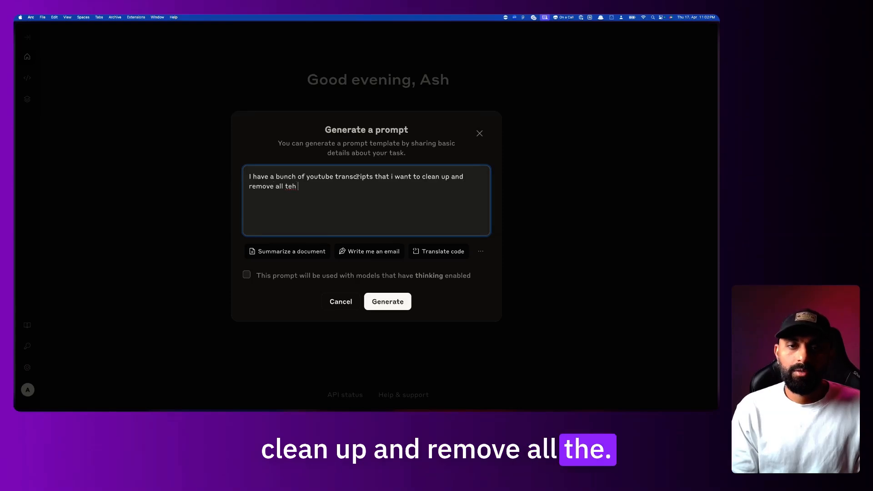
type("commas (,)")
key("Return")
key("Return")
type("her'e'")
key("BackSpace")
key("BackSpace")
key("BackSpace")
type("e's how the tra")
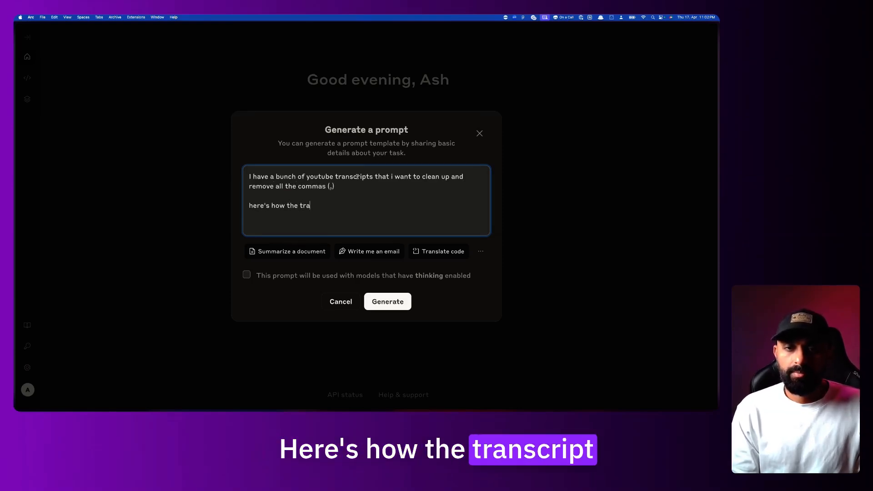
type("nscript might look like:")
Add an <example> placeholder line followed by 'the output should look like:'
key("Return")
key("Return")
type("<")
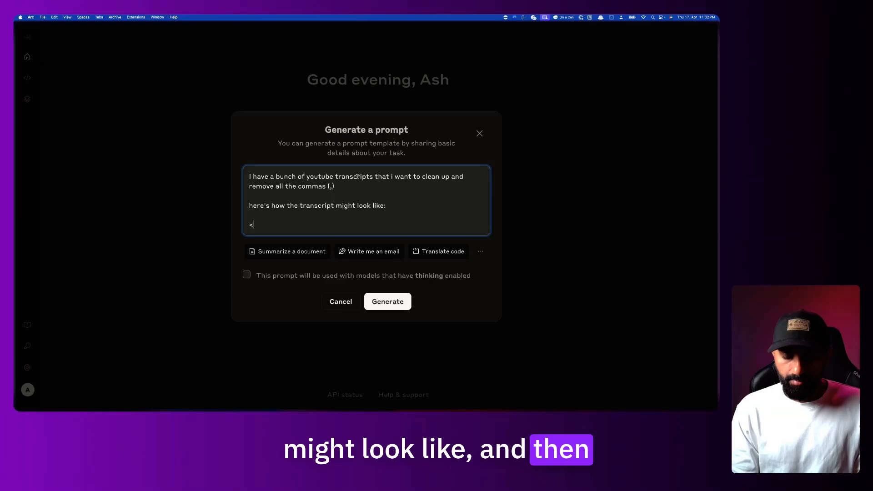
type("example>")
key("Return")
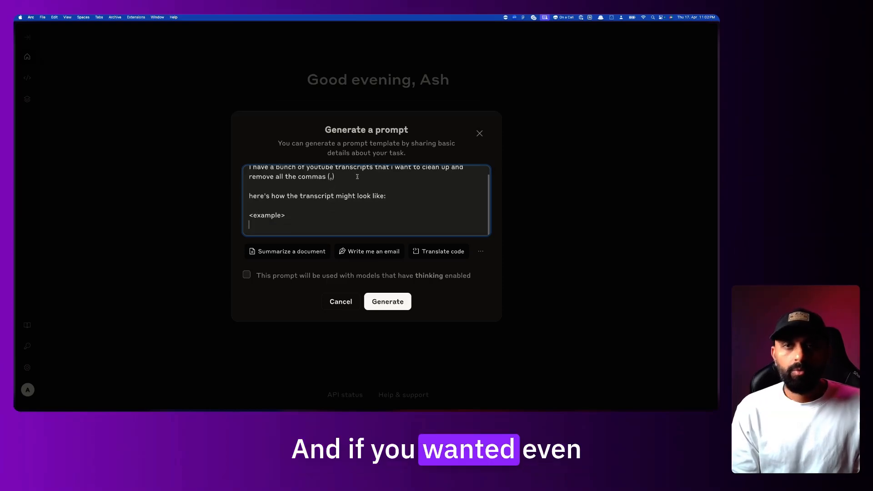
key("Return")
type("here's what it should look like")
key("alt+BackSpace")
key("alt+BackSpace")
key("alt+BackSpace")
key("alt+BackSpace")
type("the output shoul")
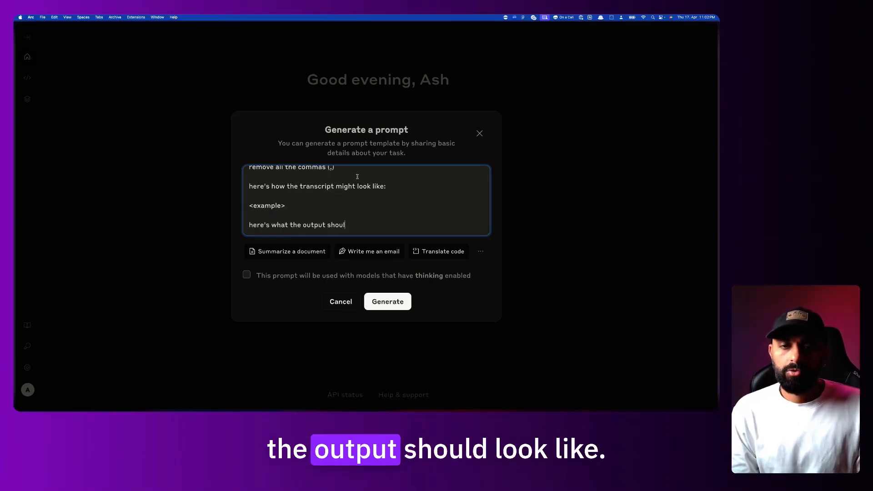
type("dlook like:")
key("Return")
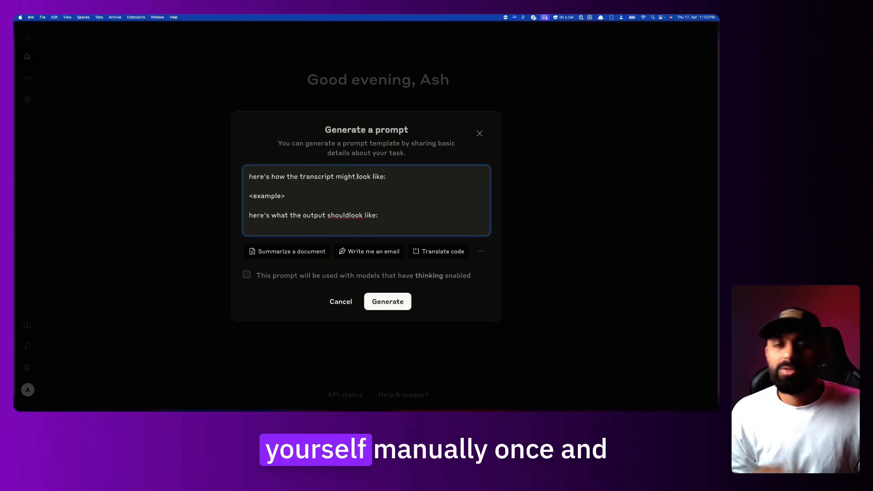
Delete the output-description line so the task text ends at <example>
key("super+a")
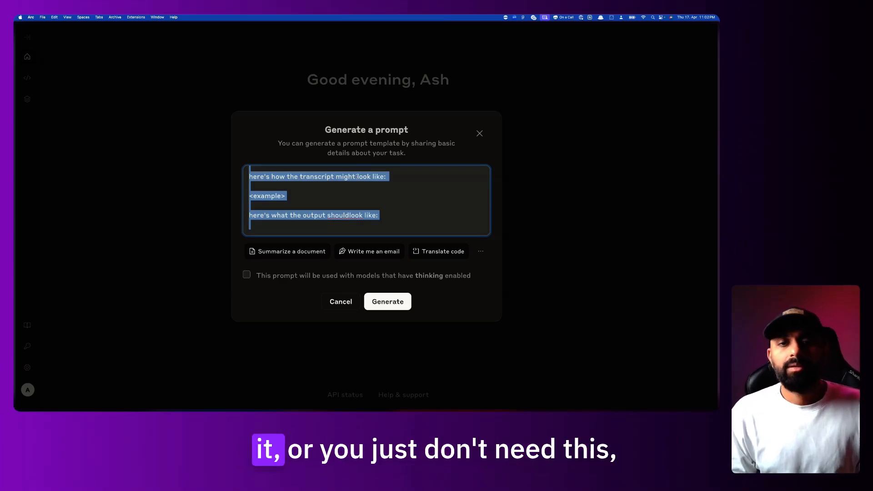
key("Right")
key("Up")
key("shift+super+Right")
key("BackSpace")
key("BackSpace")
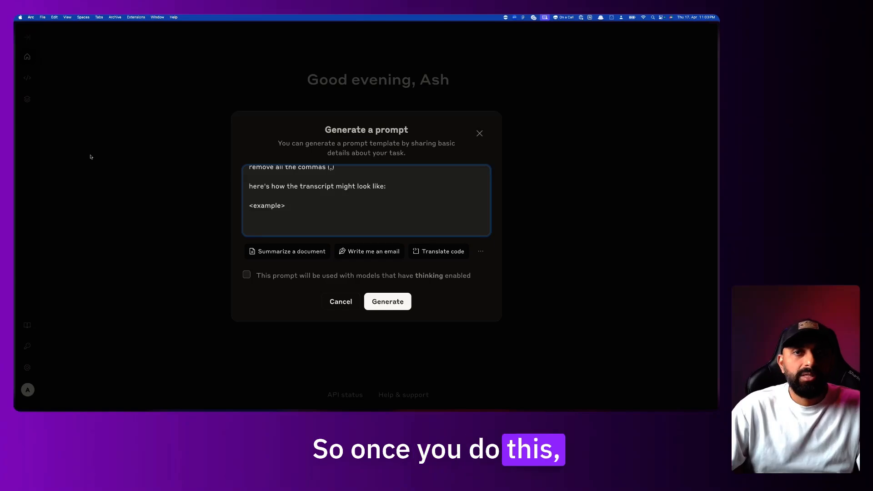
mouse_move(15, 204)
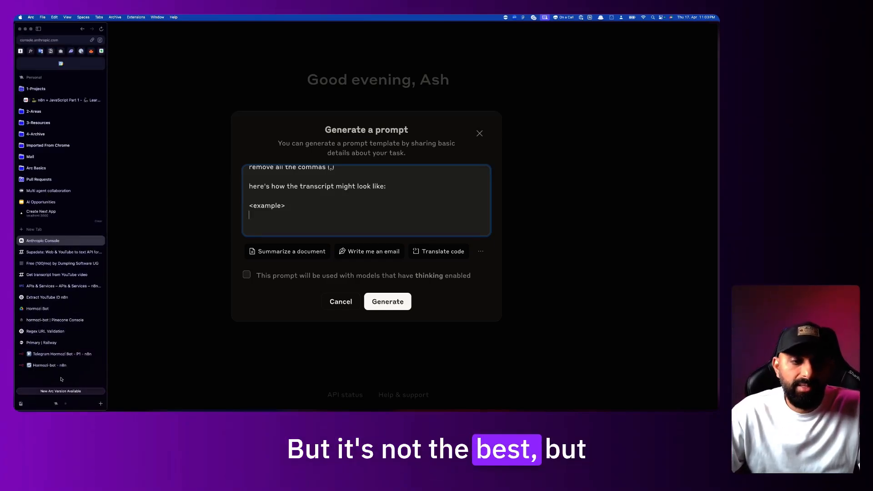
Close the prompt editor and reopen the Transcript Cleanup node in the workflow editor
left_click(61, 354)
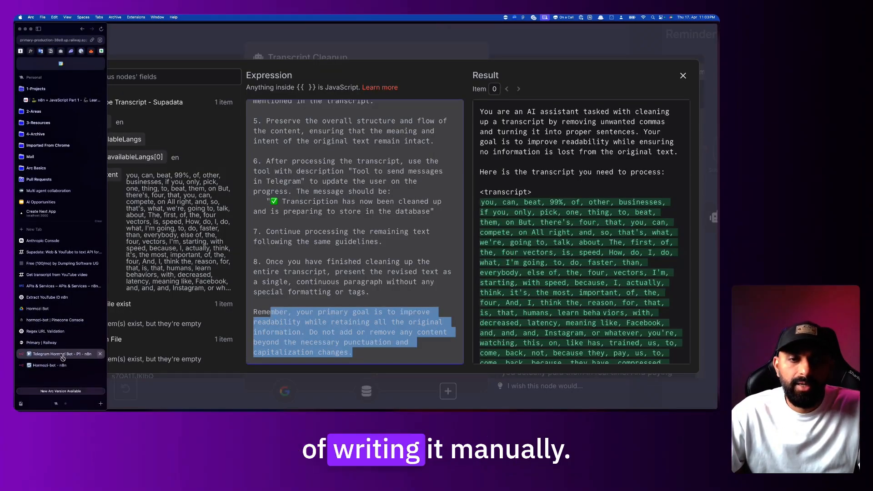
left_click(452, 53)
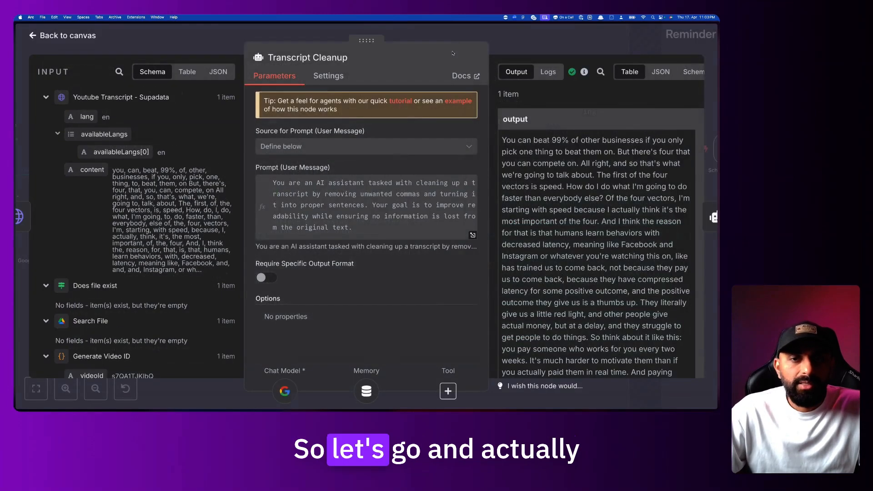
left_click(459, 33)
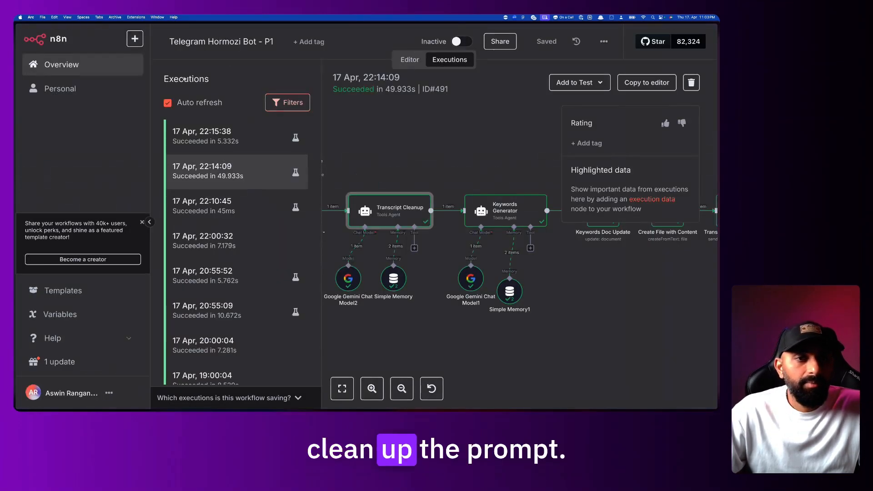
left_click(410, 60)
scroll(466, 200, "up", 5)
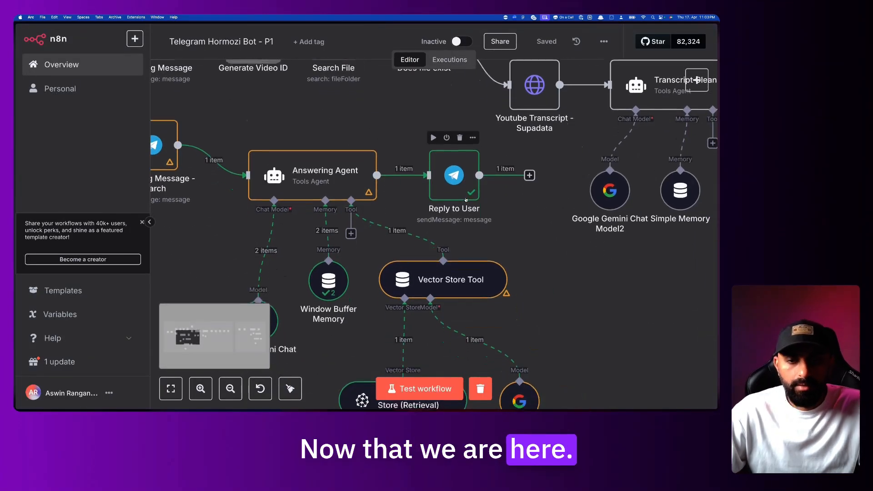
scroll(465, 200, "right", 5)
scroll(465, 200, "up", 4)
double_click(529, 179)
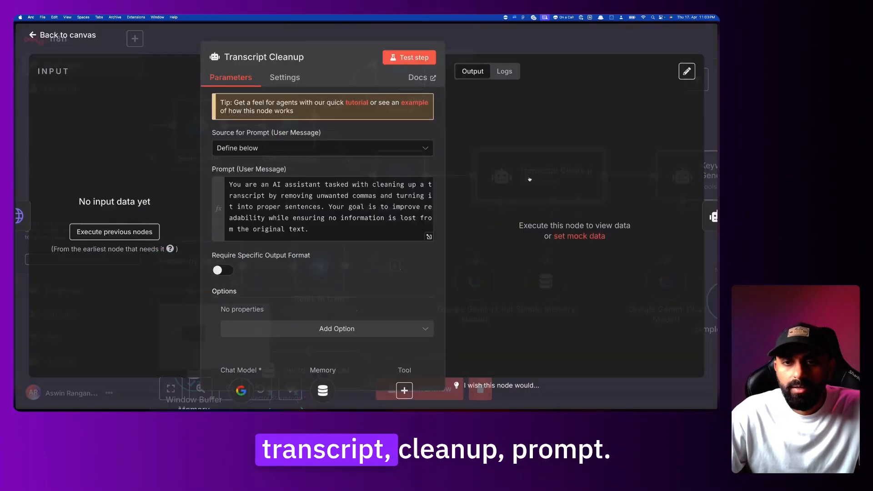
Add a System Message option holding the copied cleanup prompt, set as an expression
left_click(341, 330)
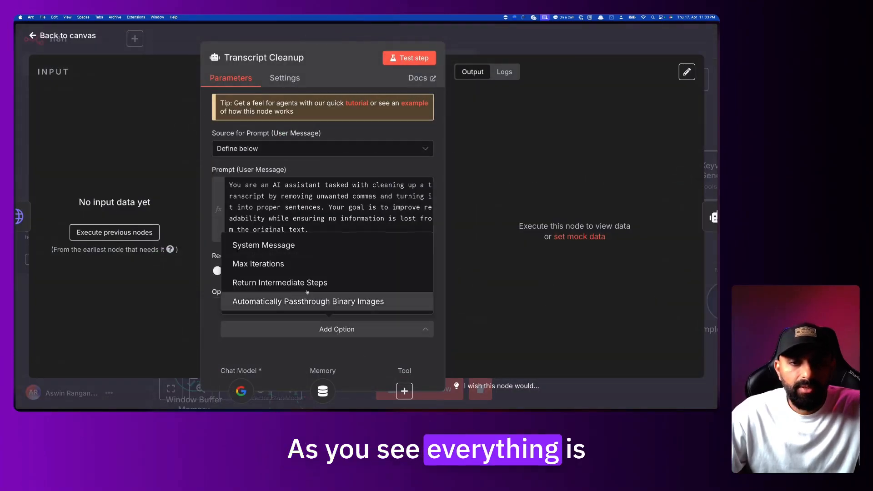
left_click(302, 248)
left_click(429, 237)
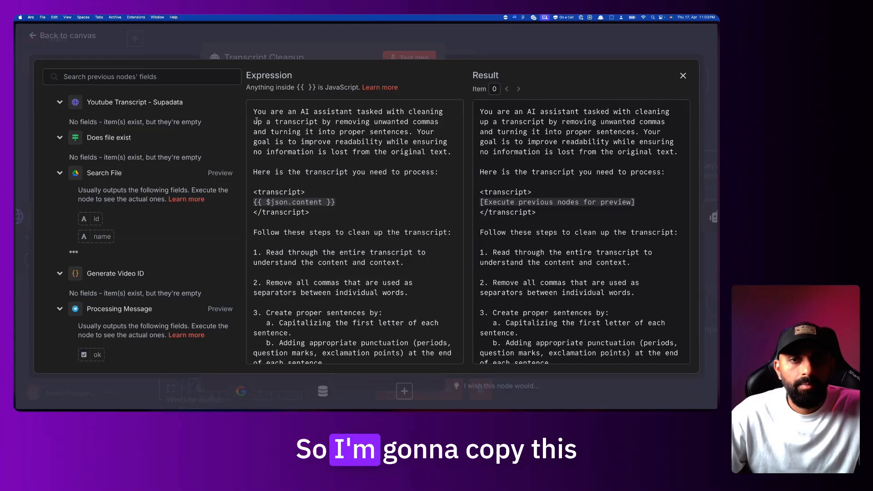
key("ctrl+a")
key("Escape")
key("Escape")
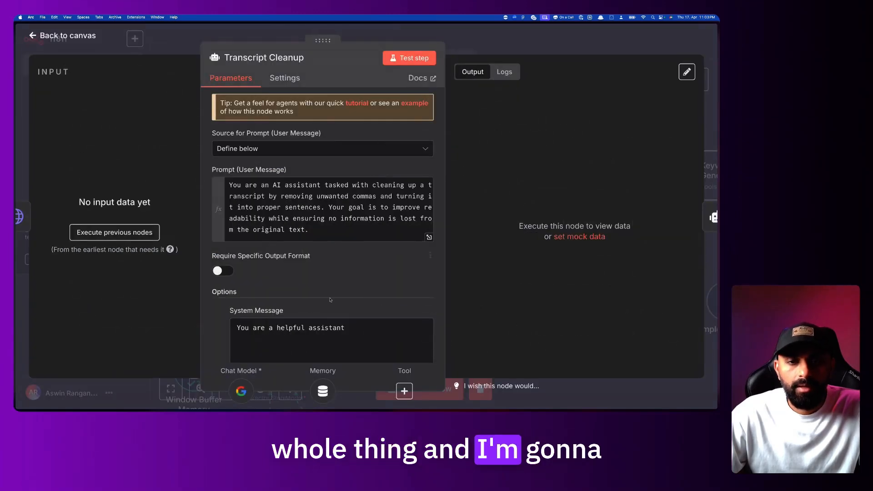
scroll(425, 346, "down", 2)
key("ctrl+a")
key("ctrl+v")
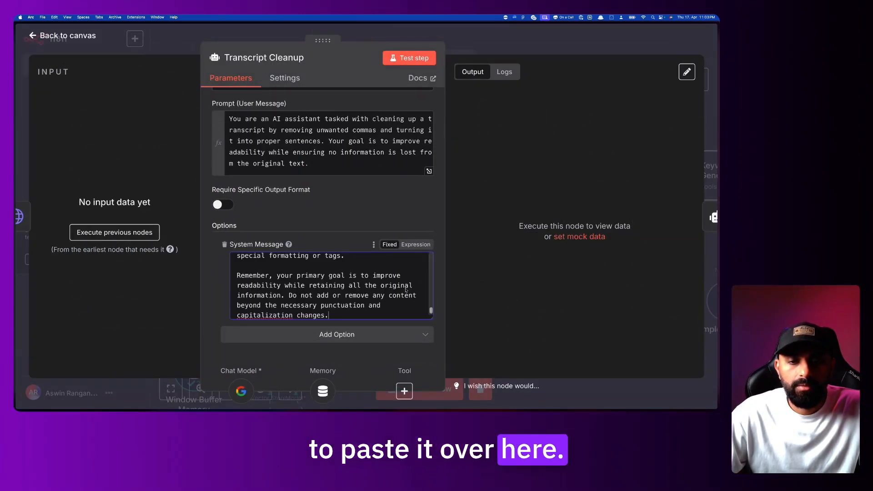
left_click(415, 244)
Delete the <transcript> block from the Transcript Cleanup system message
left_click(429, 311)
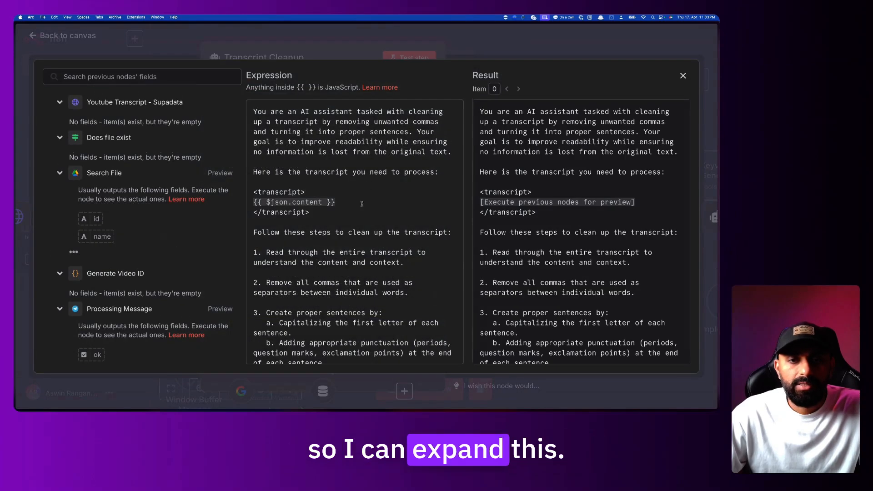
left_click_drag(353, 215, 265, 176)
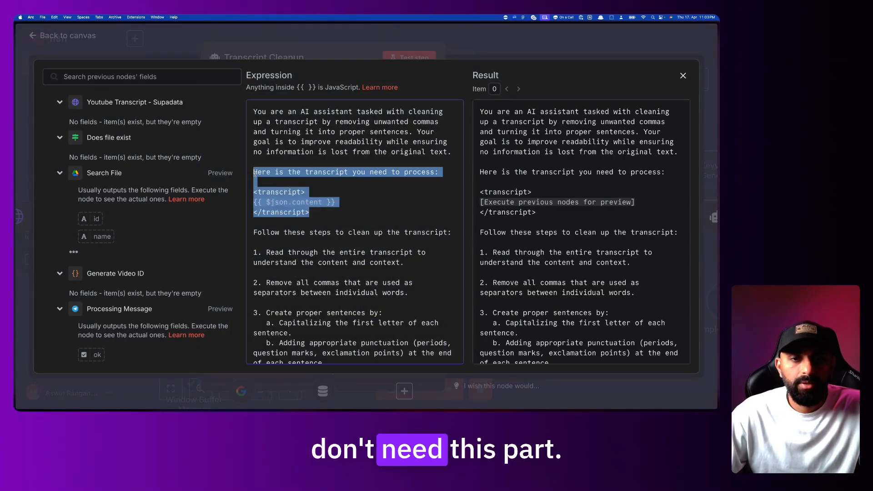
key("BackSpace")
key("BackSpace")
key("BackSpace")
Review the system message's role, punctuation, comma-usage, keep-information and step 5 instructions
left_click_drag(284, 111, 347, 120)
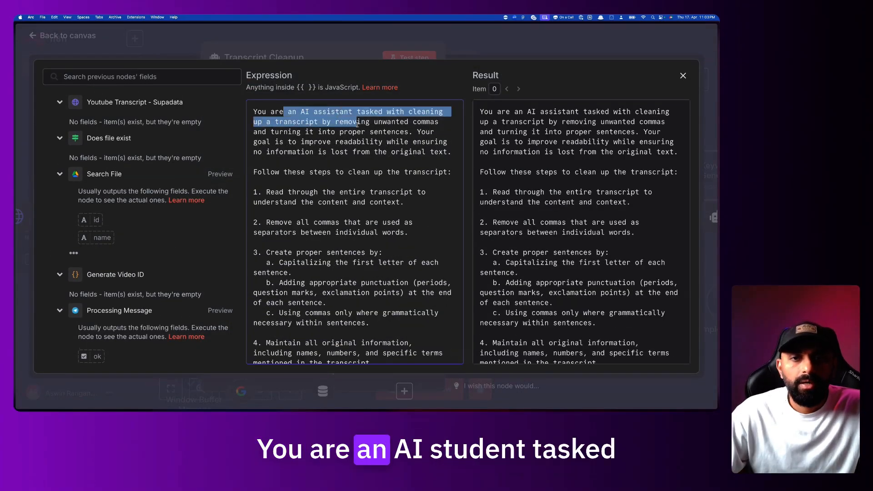
left_click(414, 124)
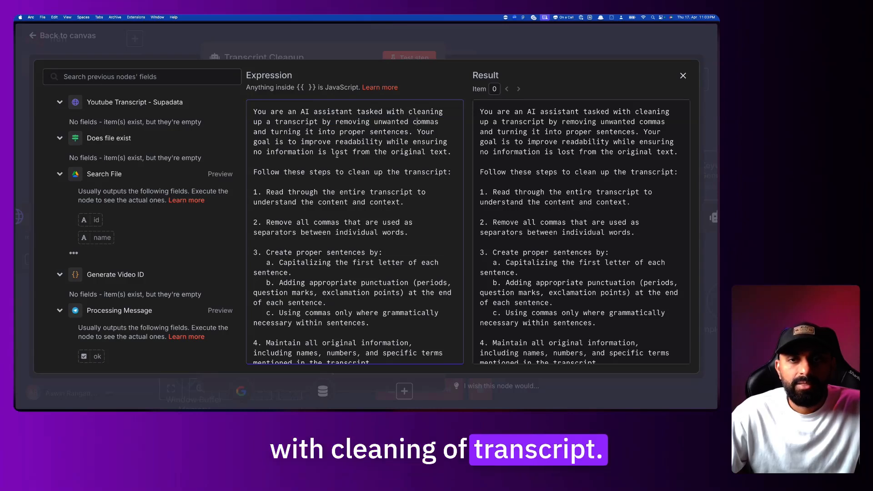
scroll(337, 155, "down", 1)
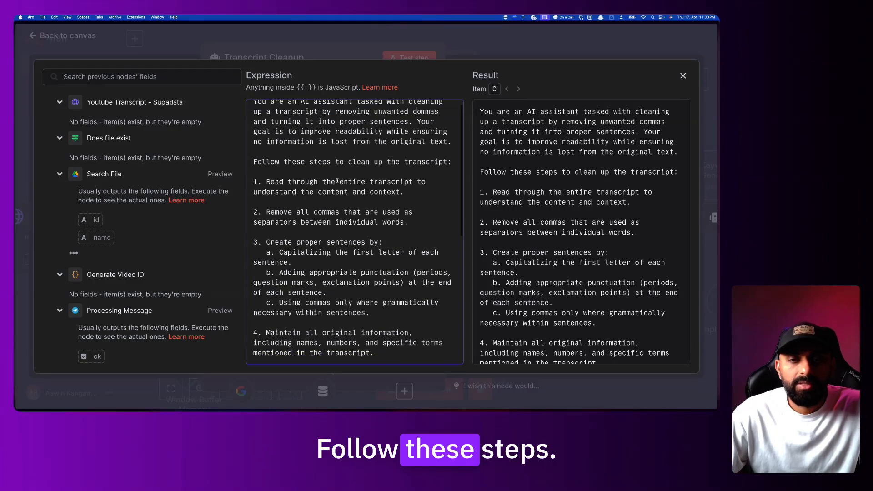
left_click(399, 196)
scroll(399, 196, "down", 2)
left_click_drag(292, 205, 384, 202)
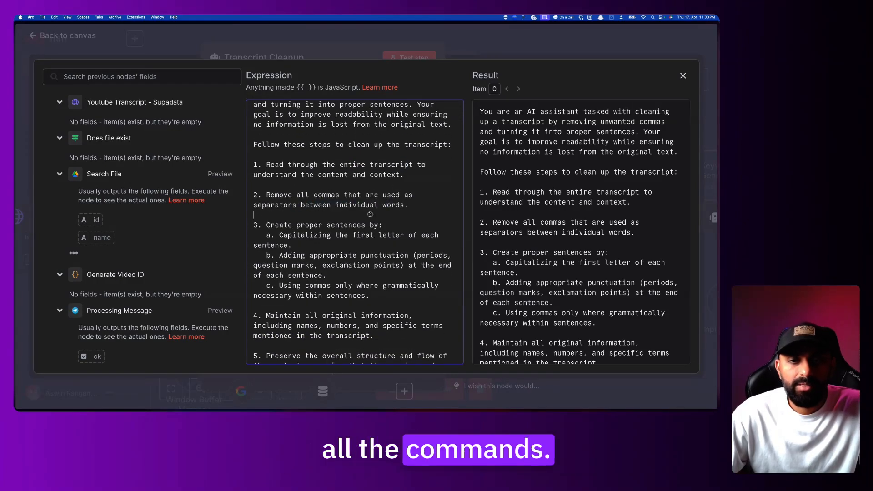
scroll(370, 214, "down", 2)
left_click_drag(279, 209, 375, 210)
scroll(348, 229, "down", 2)
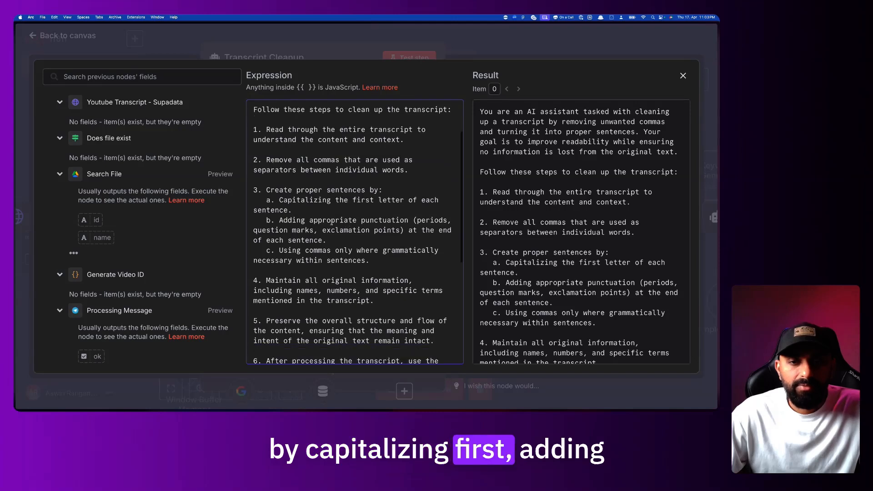
left_click_drag(367, 220, 397, 223)
scroll(376, 241, "down", 1)
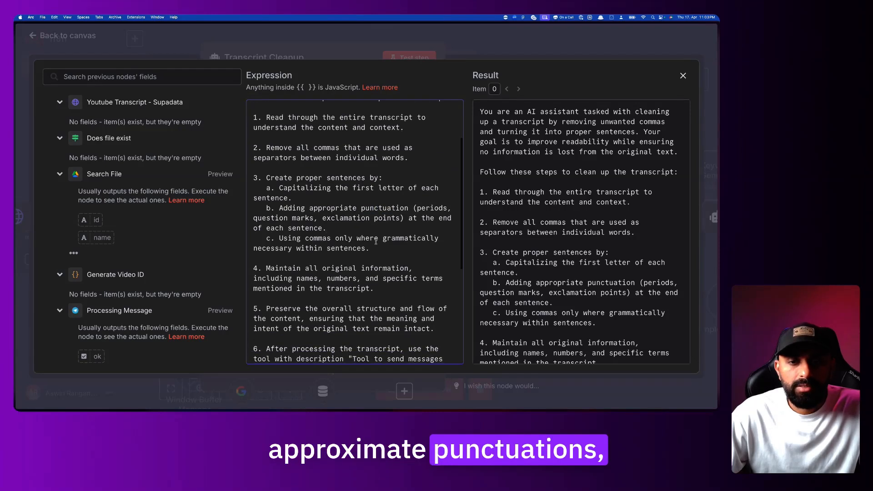
left_click_drag(314, 240, 370, 250)
scroll(334, 197, "down", 8)
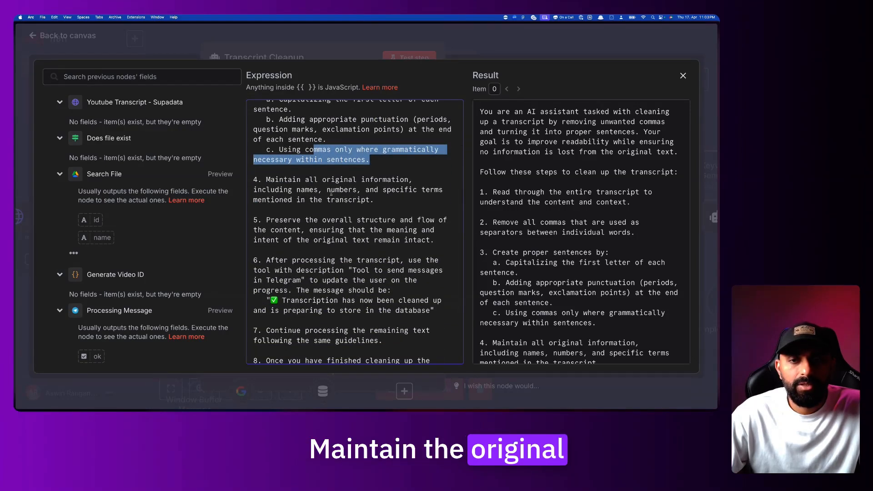
left_click_drag(275, 188, 354, 191)
scroll(383, 201, "down", 1)
left_click_drag(292, 211, 390, 214)
left_click_drag(391, 223, 383, 223)
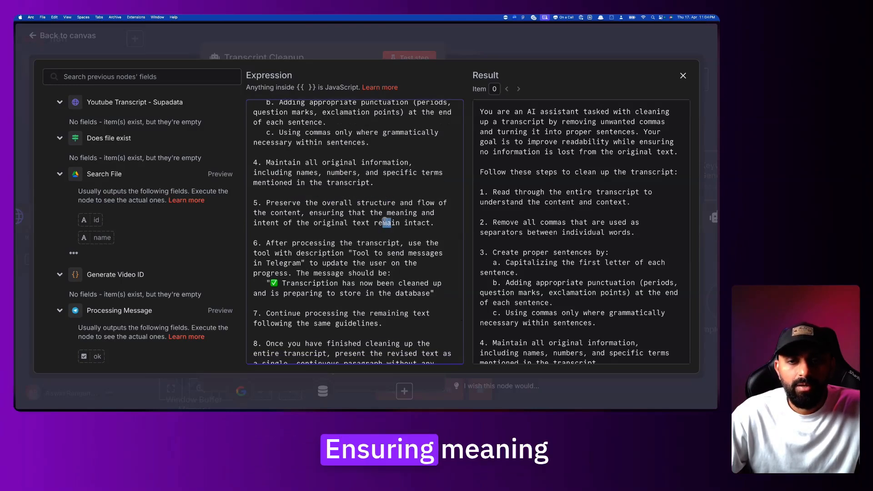
scroll(384, 253, "down", 1)
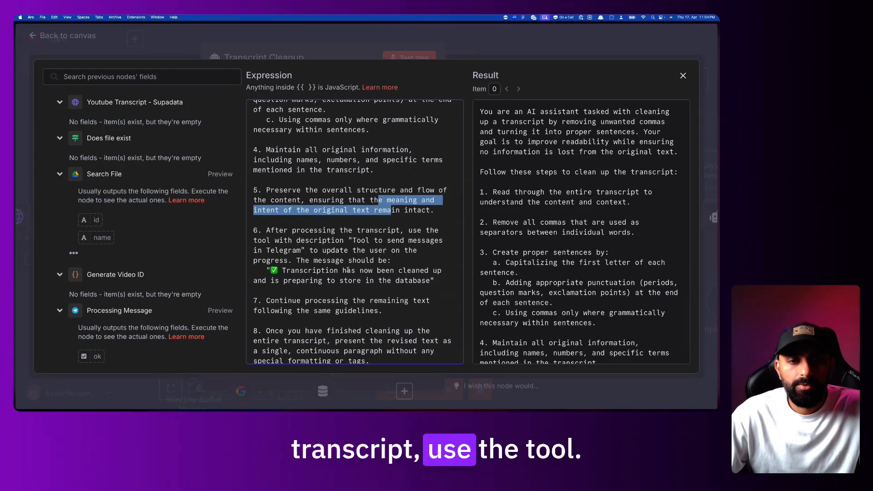
Remove step 6 about Telegram progress updates and close the expression editor
left_click_drag(441, 276, 255, 232)
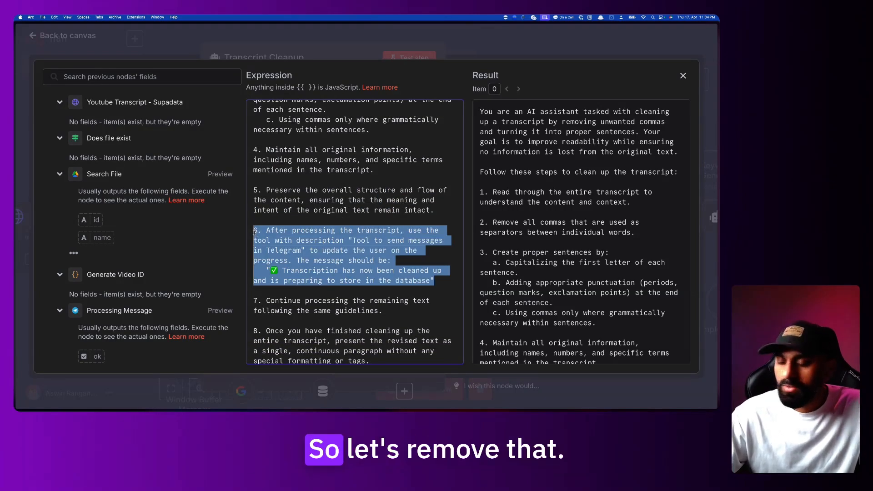
key("BackSpace")
key("Delete")
key("Delete")
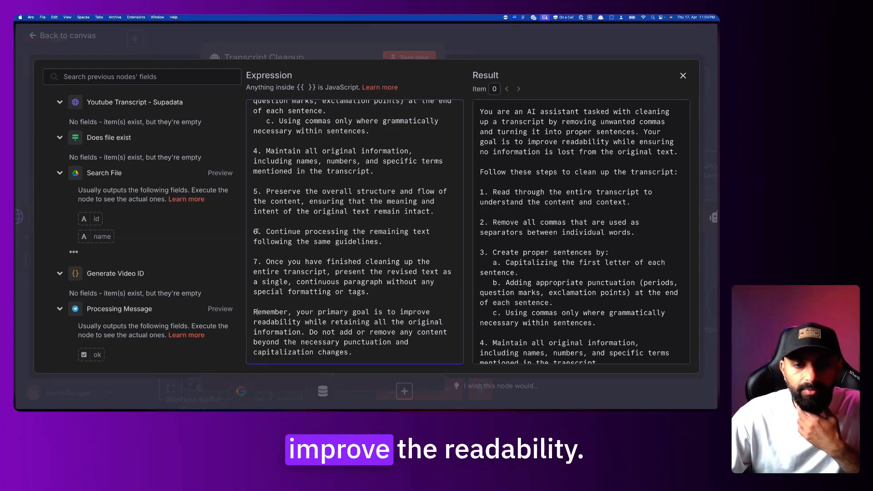
key("Escape")
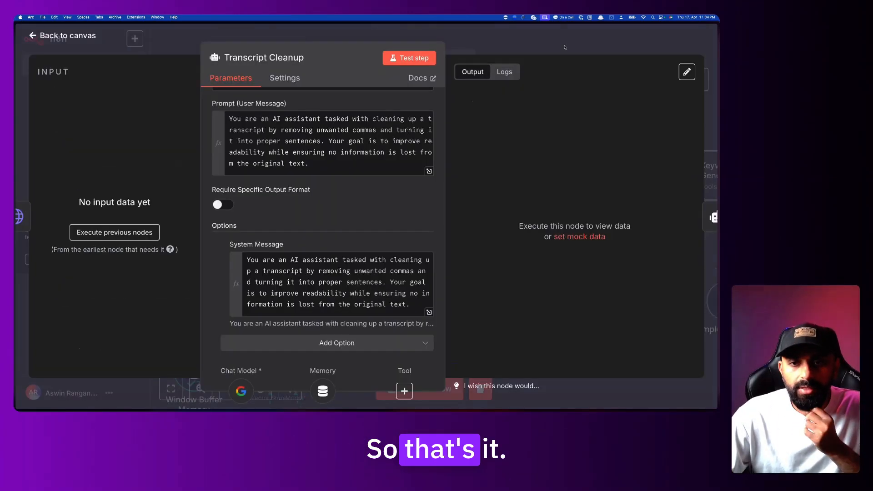
Trim the Transcript Cleanup user prompt to only the transcript placeholder lines
left_click(429, 171)
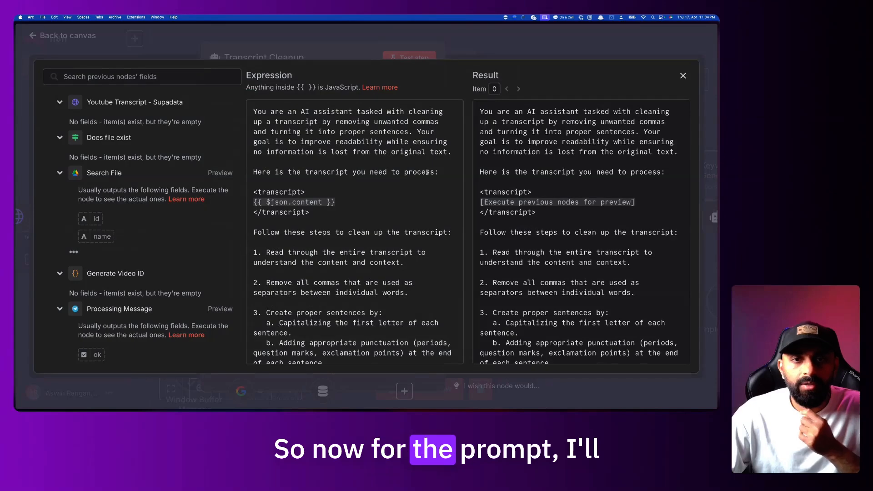
left_click_drag(452, 152, 241, 112)
key("BackSpace")
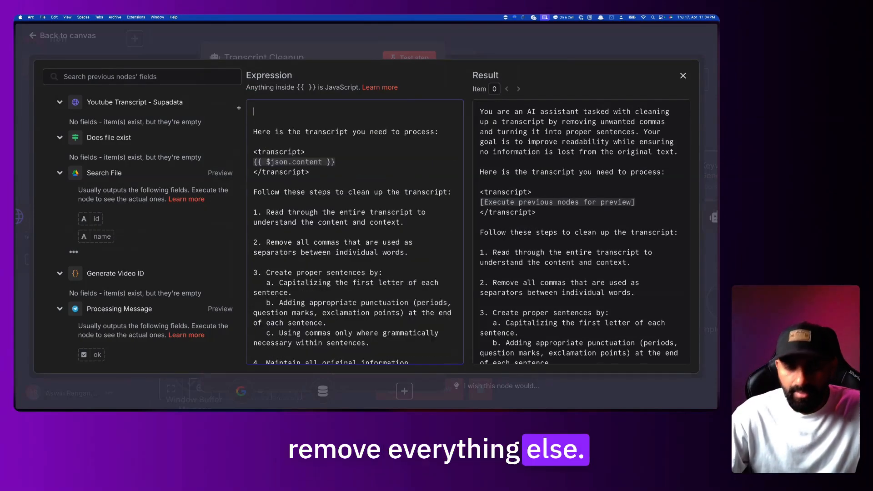
key("BackSpace")
key("BackSpace")
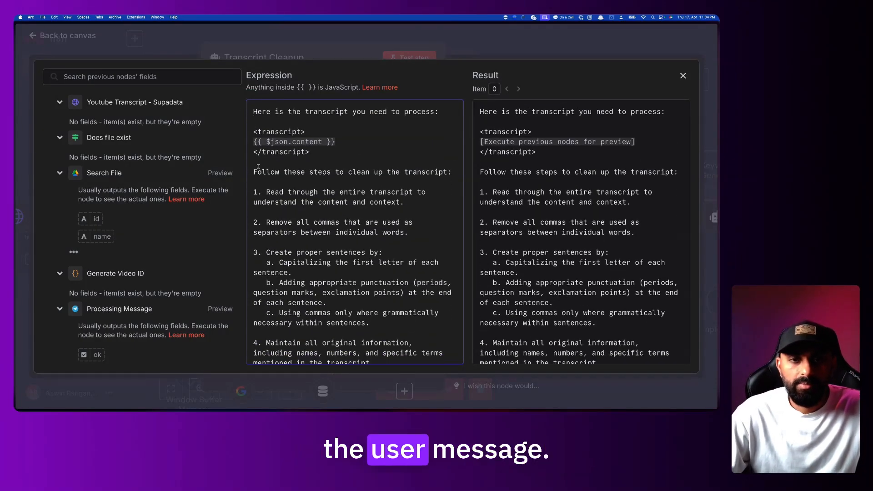
left_click(259, 166)
key("super+shift+Down")
key("BackSpace")
Close the node and save the Telegram Hormozi Bot - P1 workflow
left_click(526, 44)
left_click(526, 45)
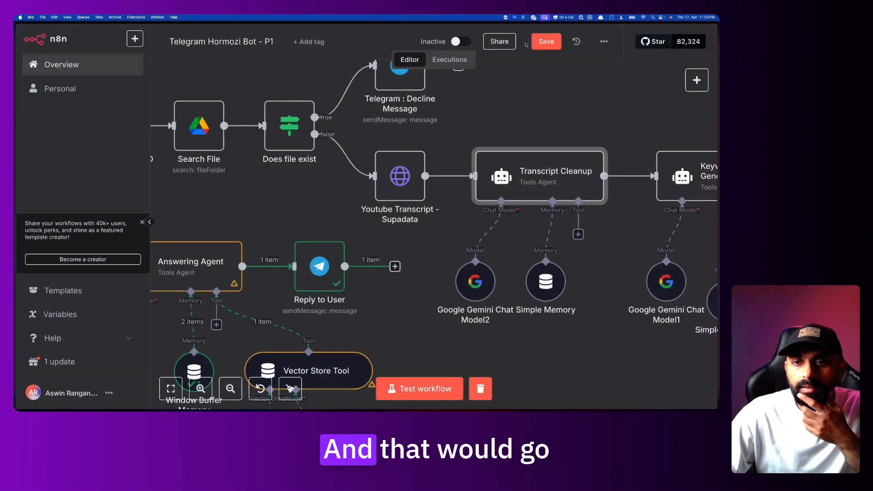
scroll(552, 172, "right", 3)
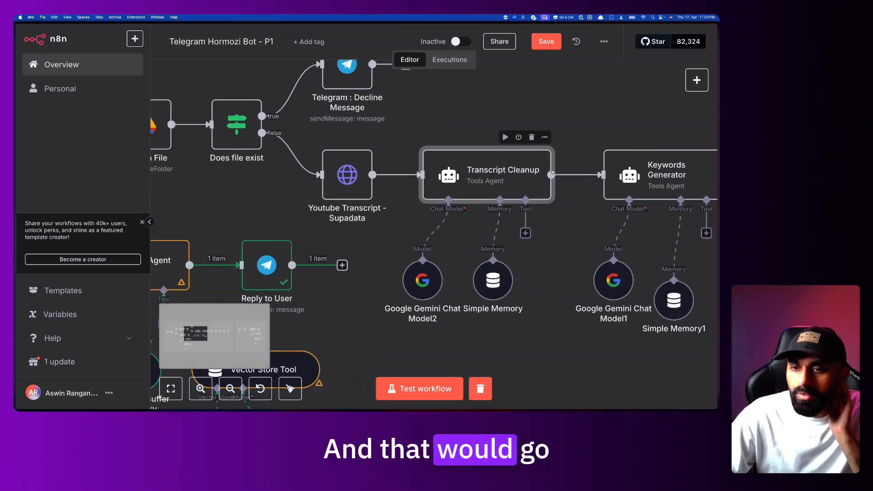
left_click(553, 46)
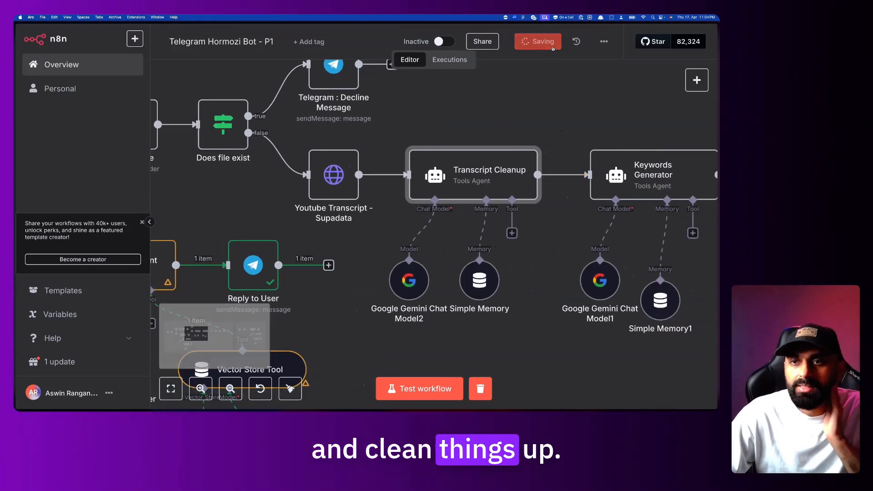
Open the executions list and select the 17 Apr, 22:14:09 run
left_click(460, 60)
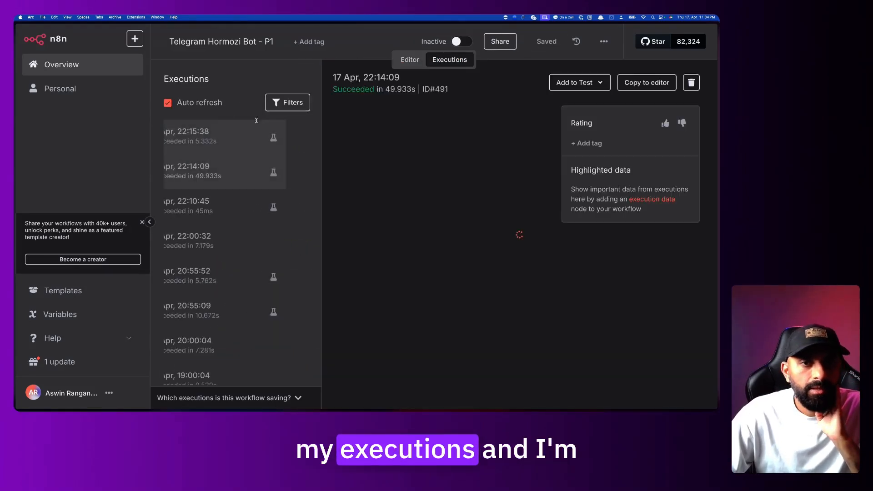
left_click(249, 146)
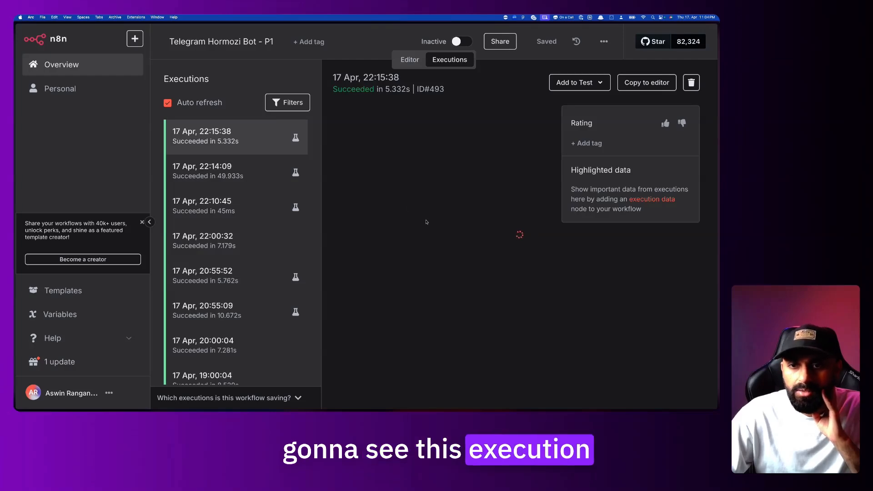
left_click(242, 169)
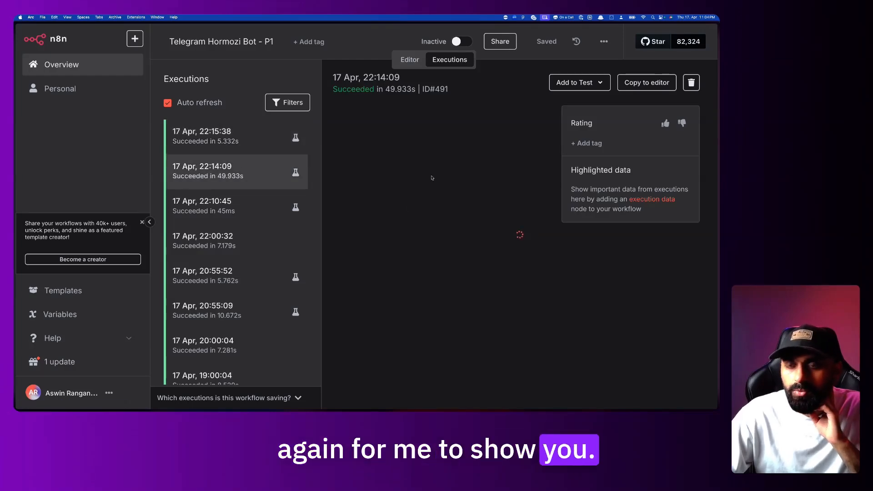
Inspect Transcript Cleanup's output, reading the opening lines of the cleaned transcript
double_click(439, 217)
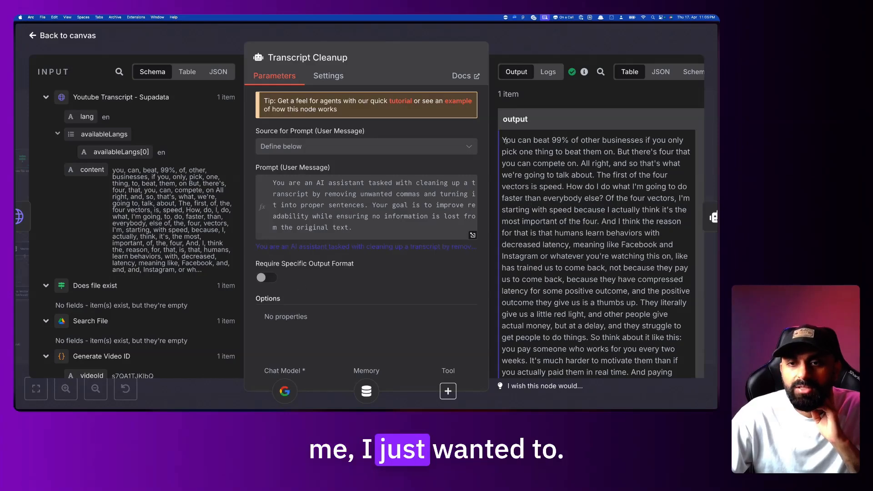
left_click_drag(503, 140, 603, 273)
scroll(602, 274, "up", 4)
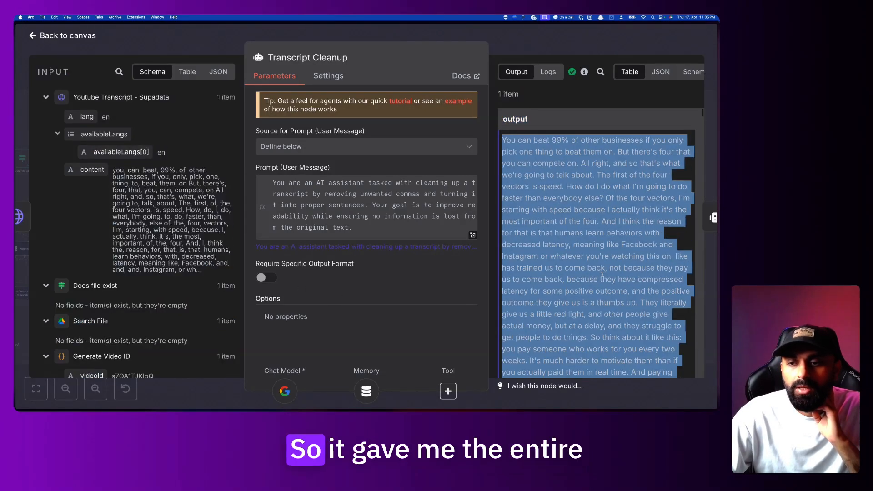
left_click(544, 164)
left_click_drag(504, 141, 611, 211)
left_click(614, 214)
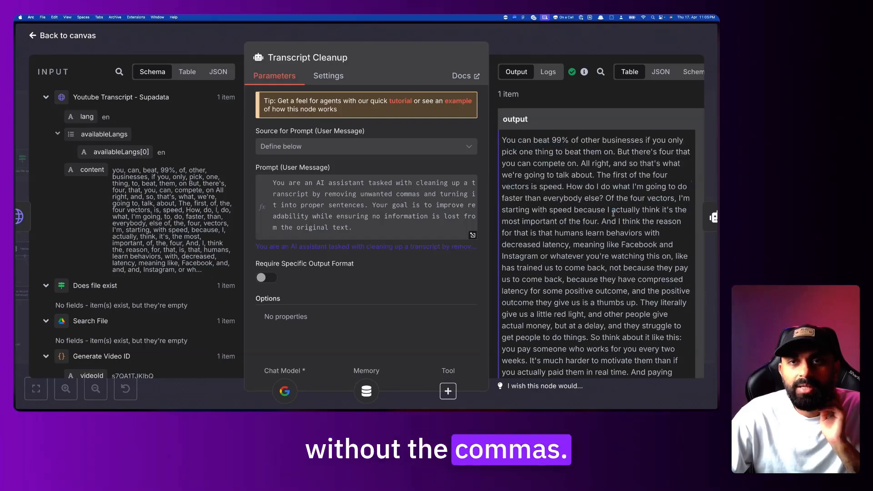
scroll(613, 213, "down", 15)
scroll(613, 212, "down", 10)
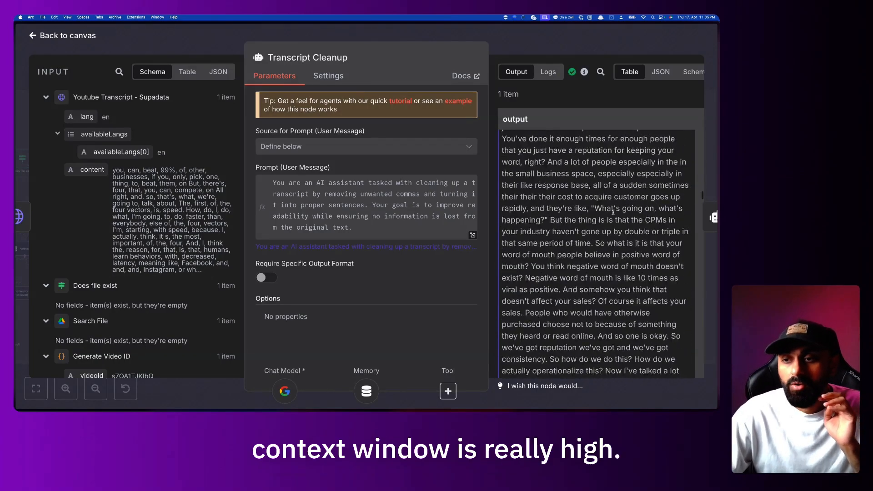
left_click(586, 34)
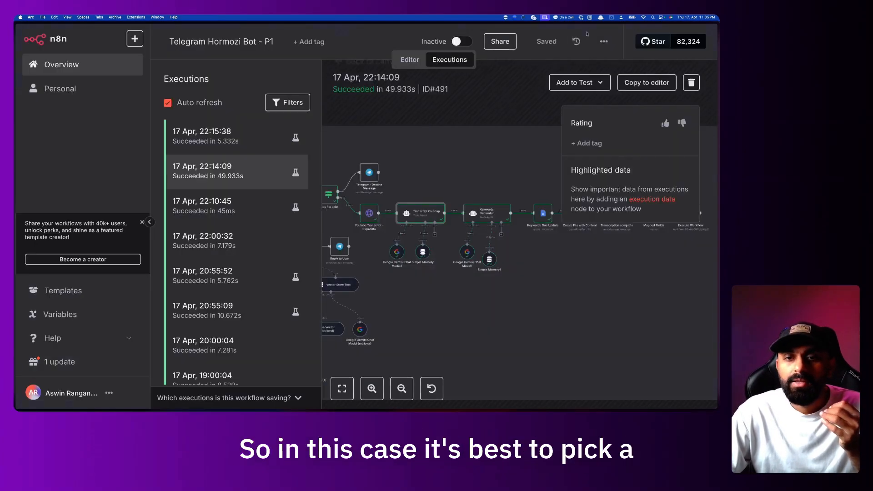
Reopen Transcript Cleanup's run data briefly, then pan across the execution canvas
scroll(394, 255, "up", 3)
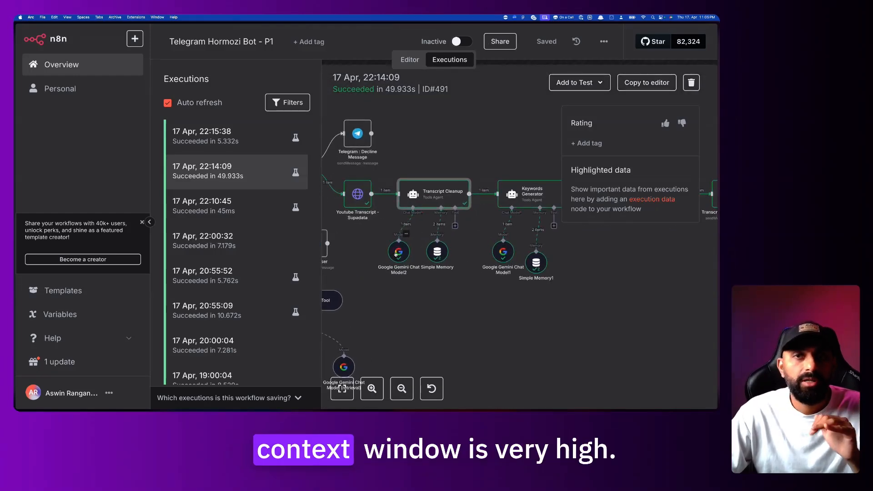
double_click(434, 193)
scroll(599, 172, "up", 10)
key("Escape")
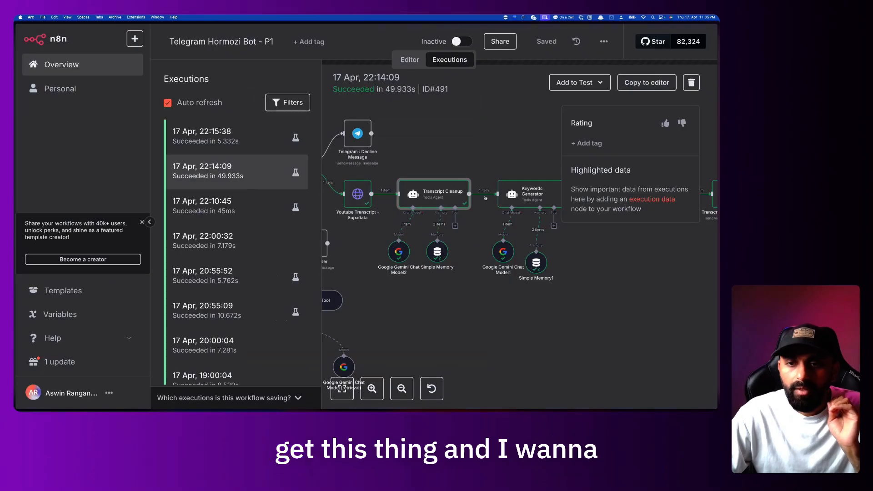
scroll(400, 222, "up", 2)
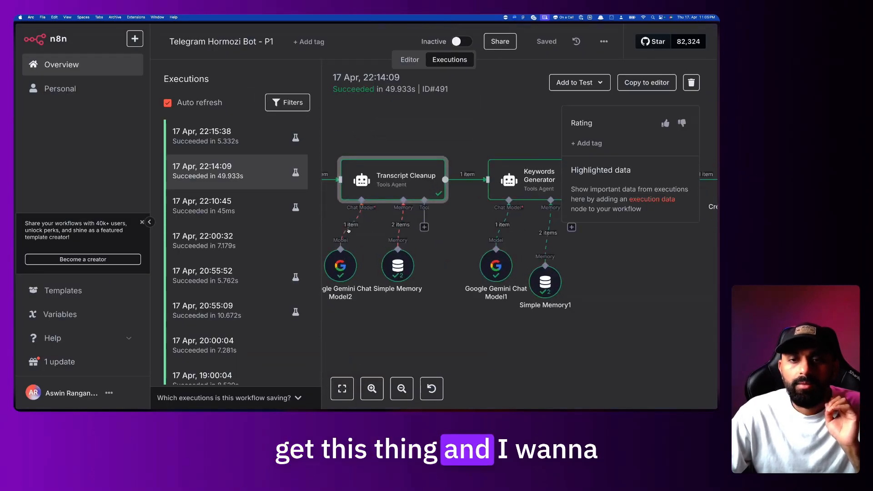
scroll(348, 231, "left", 1)
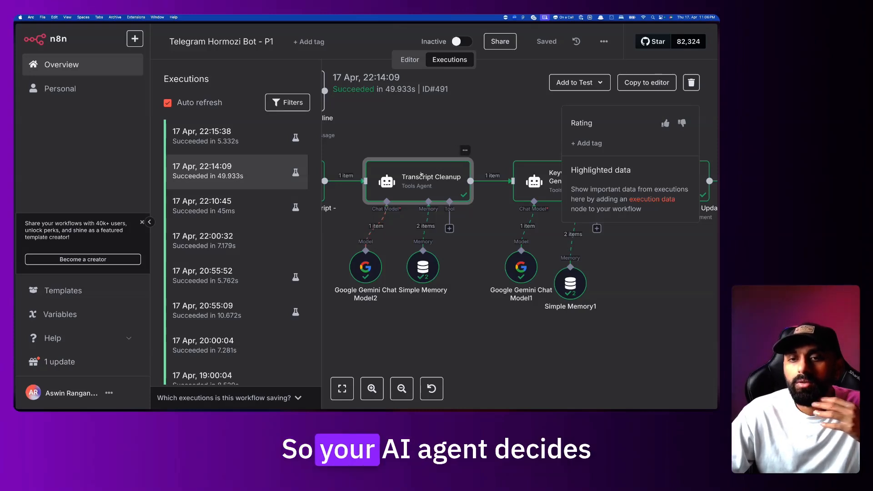
scroll(439, 219, "right", 1)
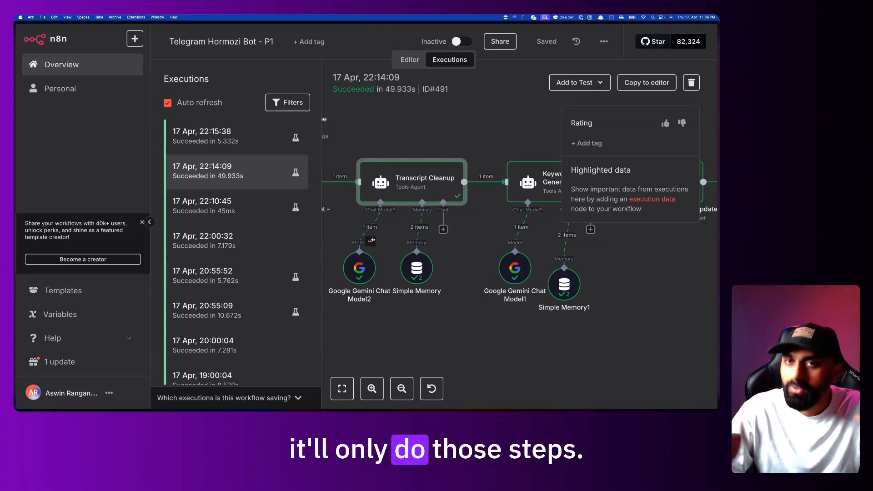
scroll(425, 242, "right", 1)
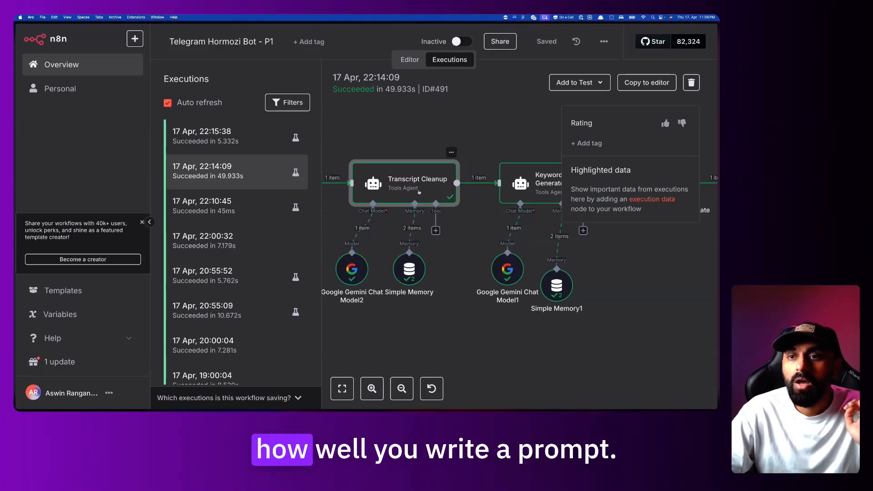
scroll(666, 248, "right", 5)
Inspect the Keywords Generator run: evaluated prompt, transcript input and generated keyword list
scroll(666, 249, "right", 3)
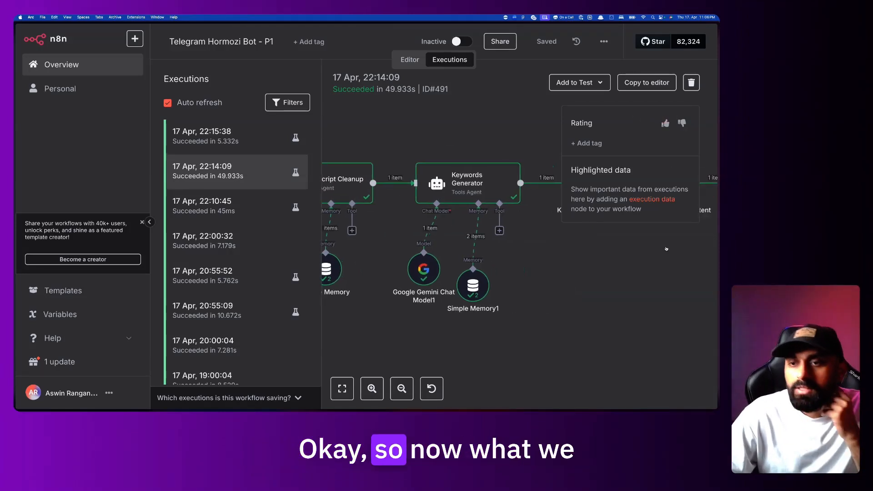
scroll(493, 181, "left", 5)
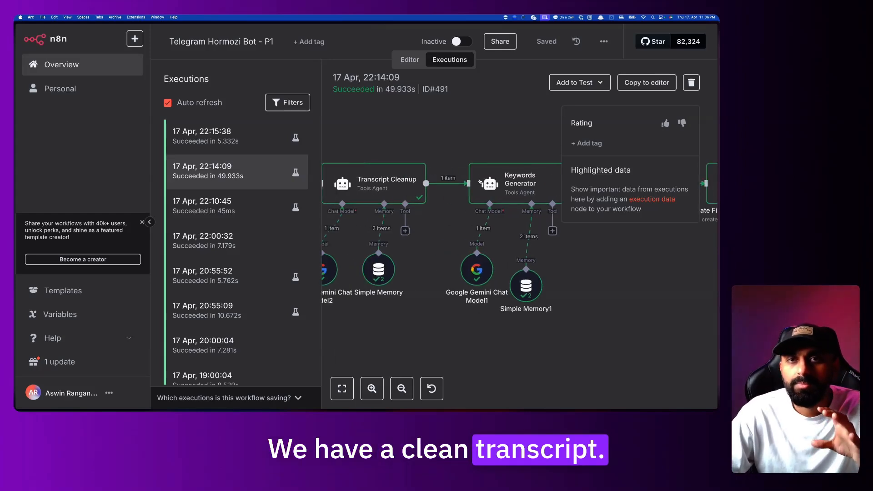
scroll(481, 183, "right", 7)
scroll(480, 182, "left", 1)
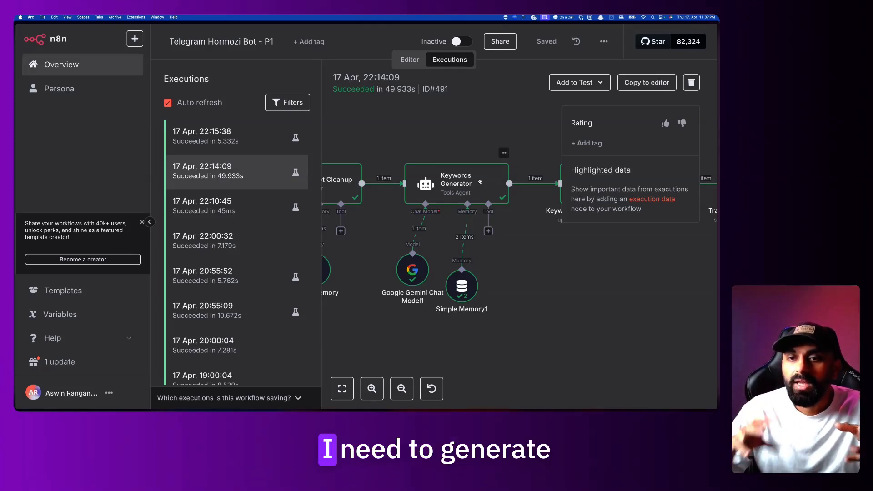
scroll(479, 182, "left", 2)
scroll(480, 182, "right", 1)
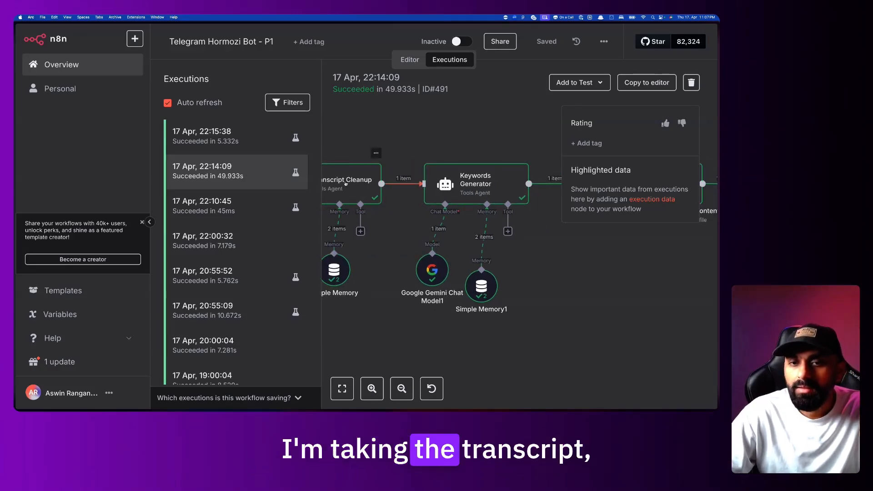
double_click(473, 184)
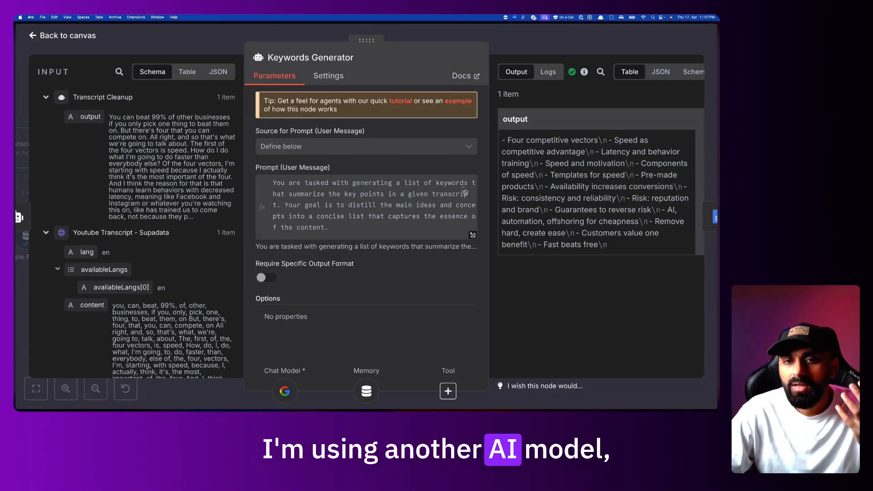
left_click(456, 201)
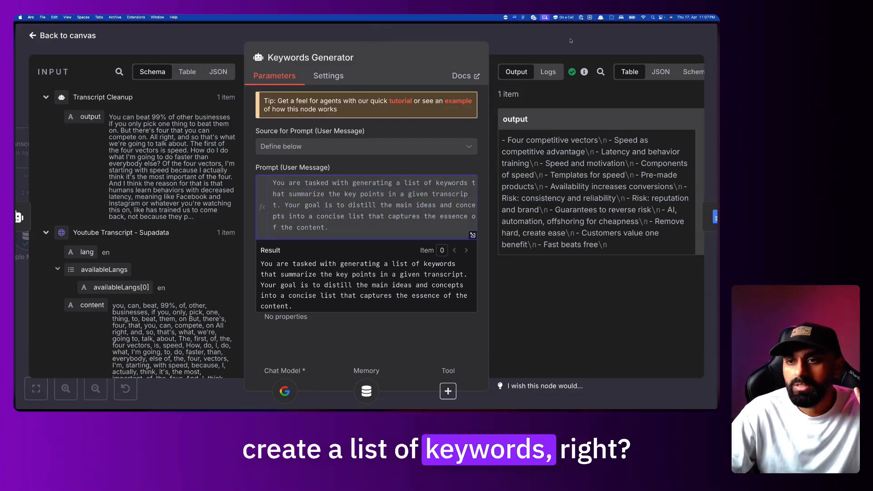
left_click_drag(135, 117, 184, 190)
scroll(363, 214, "down", 5)
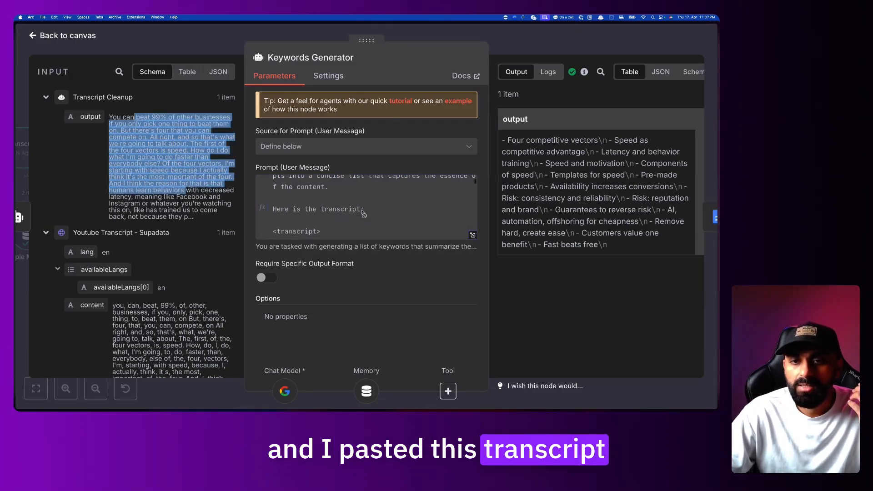
left_click_drag(517, 140, 563, 219)
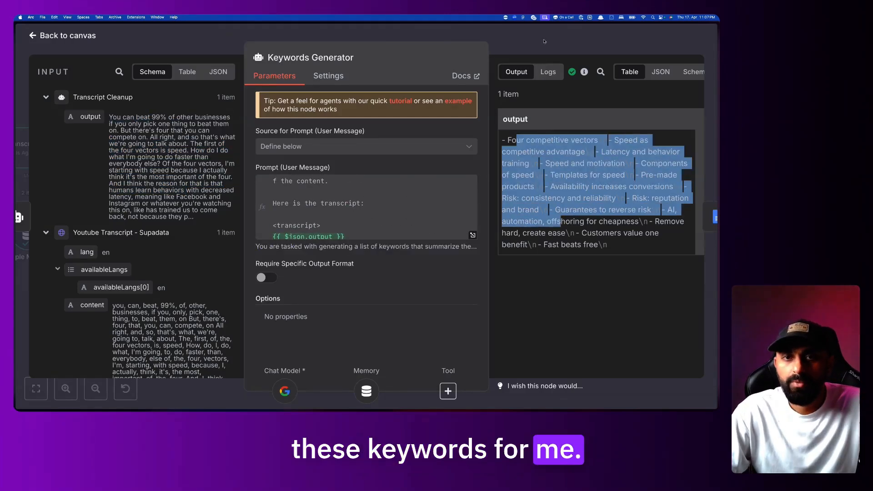
Close the node panel and return to the Editor canvas
left_click(544, 40)
left_click(415, 64)
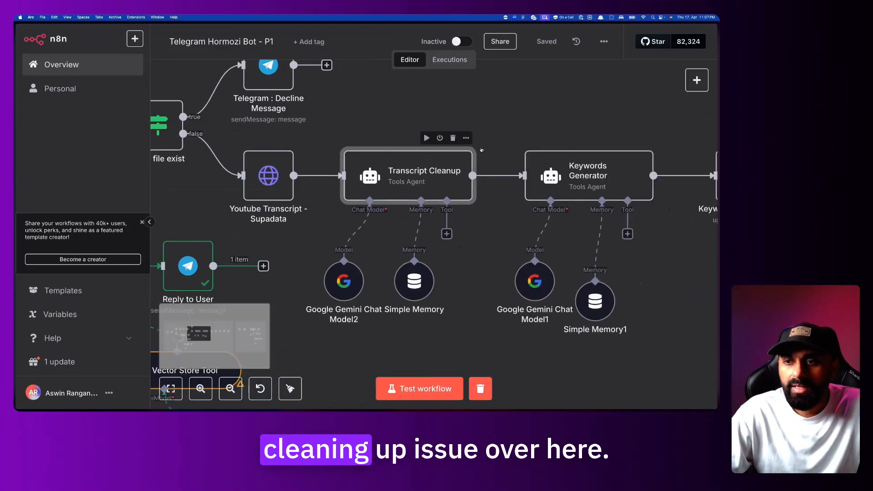
scroll(436, 181, "right", 5)
Add a System Message expression to Keywords Generator and paste in the keyword prompt
double_click(445, 175)
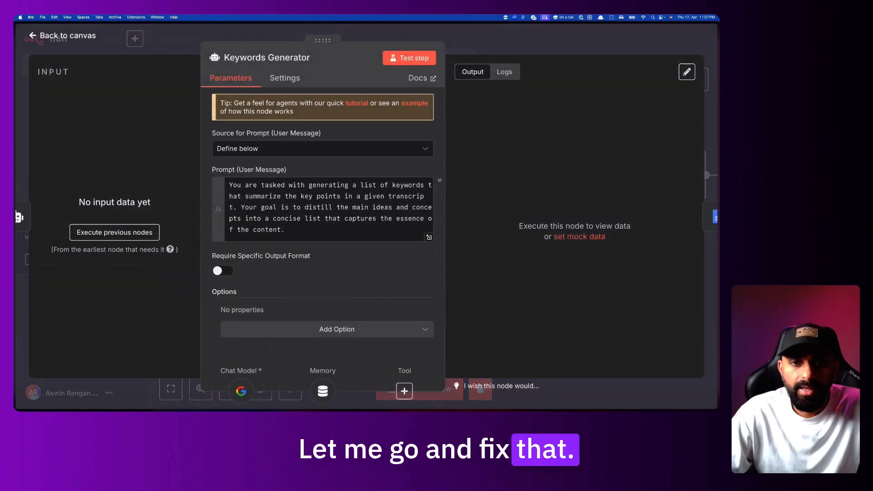
left_click(327, 329)
left_click(326, 249)
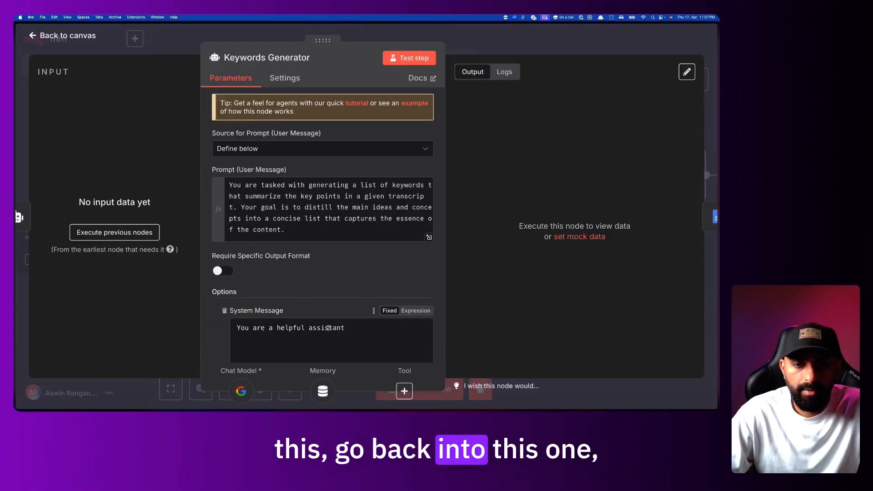
left_click(328, 328)
scroll(409, 273, "down", 3)
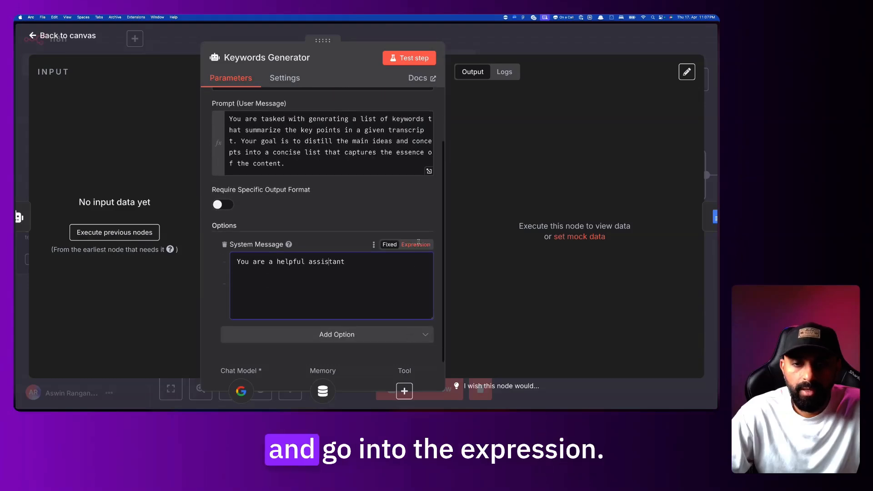
left_click(420, 245)
left_click(429, 302)
key("super+a")
key("super+v")
Delete the transcript block from the Keywords Generator system message
scroll(364, 197, "up", 5)
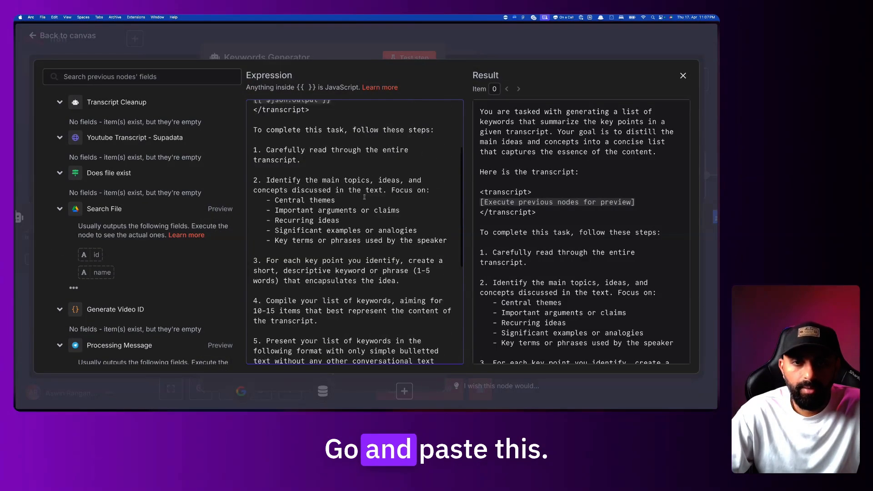
scroll(365, 197, "up", 2)
left_click_drag(283, 112, 395, 151)
scroll(372, 178, "down", 2)
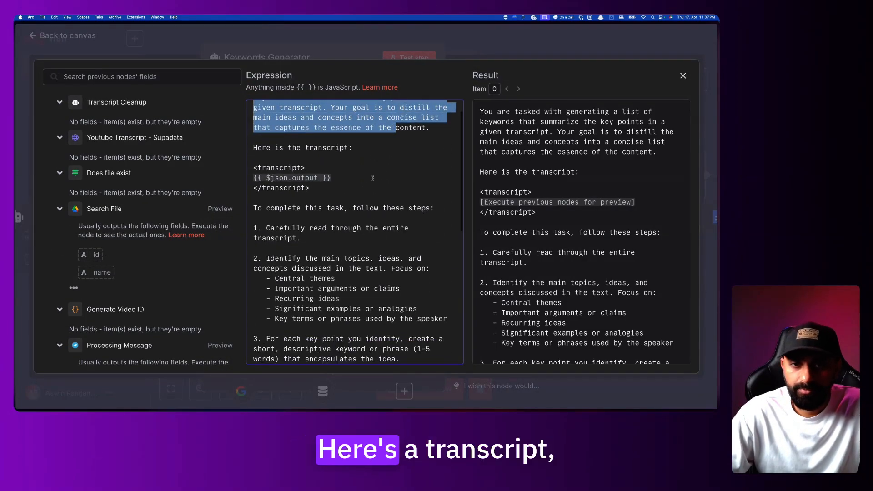
left_click_drag(326, 194, 252, 149)
key("BackSpace")
key("BackSpace")
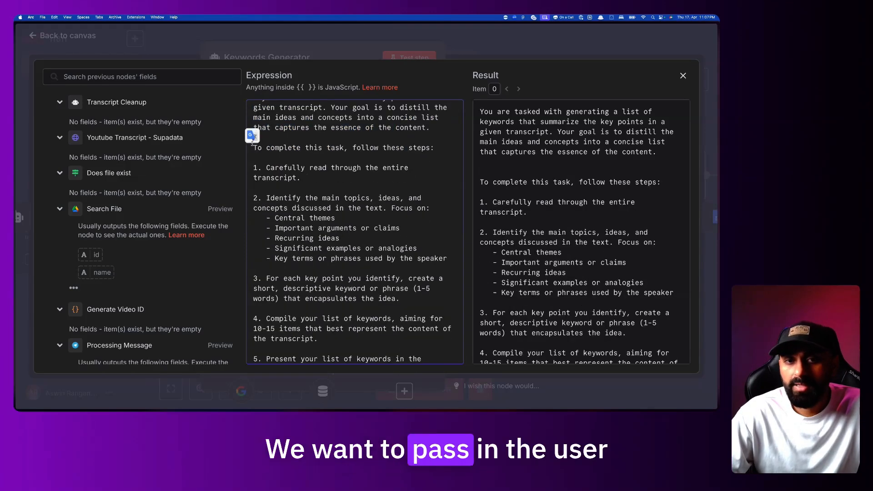
Read through steps 1 to 4 of the keyword system message
left_click_drag(270, 153, 351, 218)
left_click(326, 177)
scroll(327, 177, "down", 1)
scroll(351, 218, "down", 3)
left_click(305, 198)
left_click_drag(305, 198, 380, 218)
left_click(383, 217)
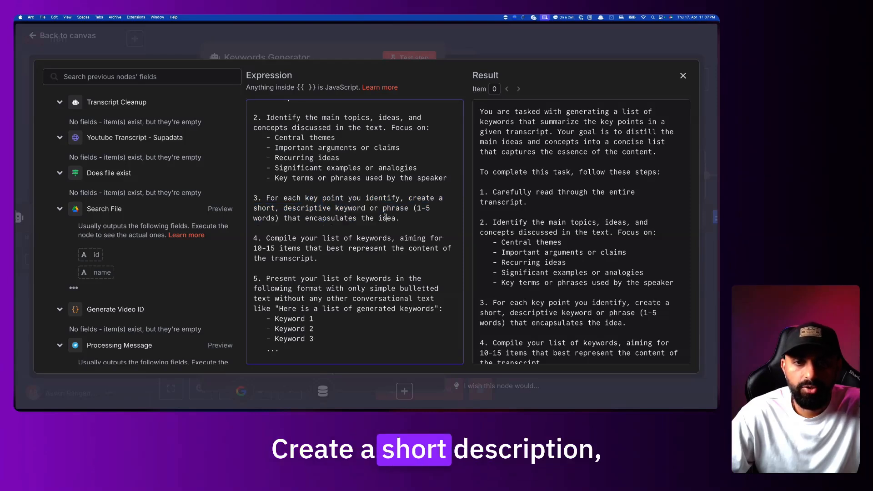
scroll(386, 216, "down", 1)
left_click_drag(337, 191, 375, 193)
scroll(404, 194, "down", 1)
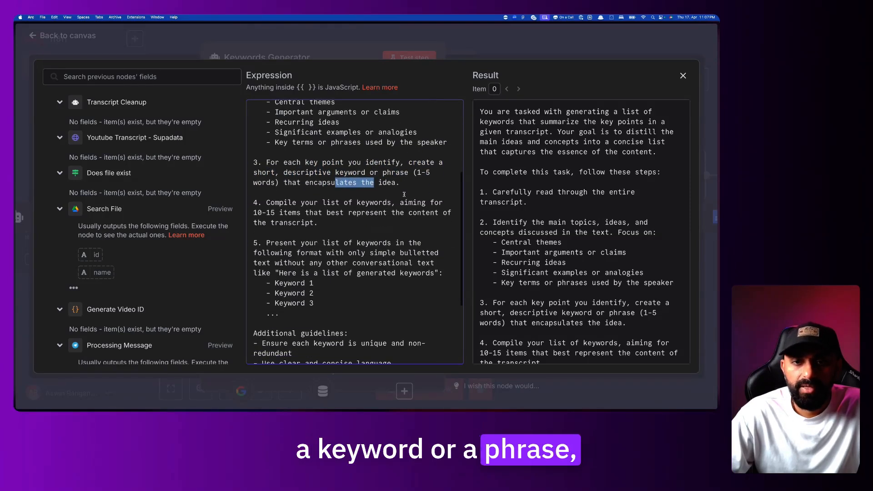
left_click(301, 184)
left_click_drag(267, 202, 311, 207)
scroll(310, 208, "down", 1)
left_click(311, 205)
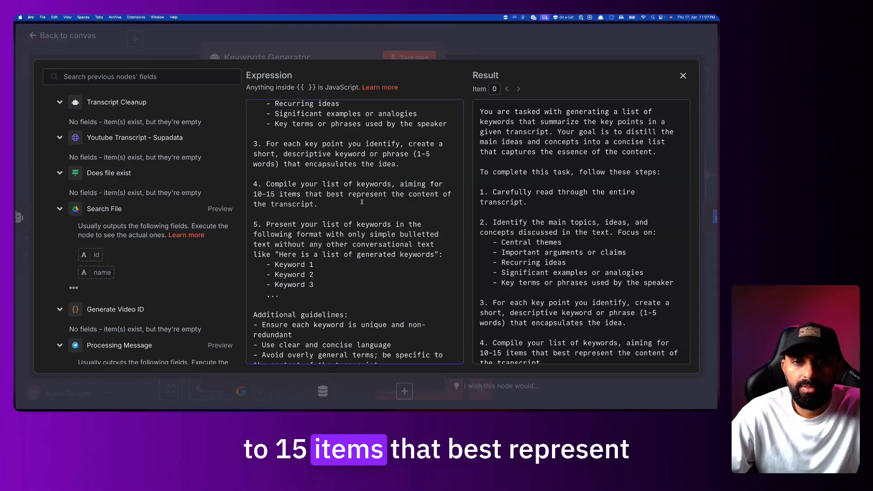
scroll(355, 214, "down", 2)
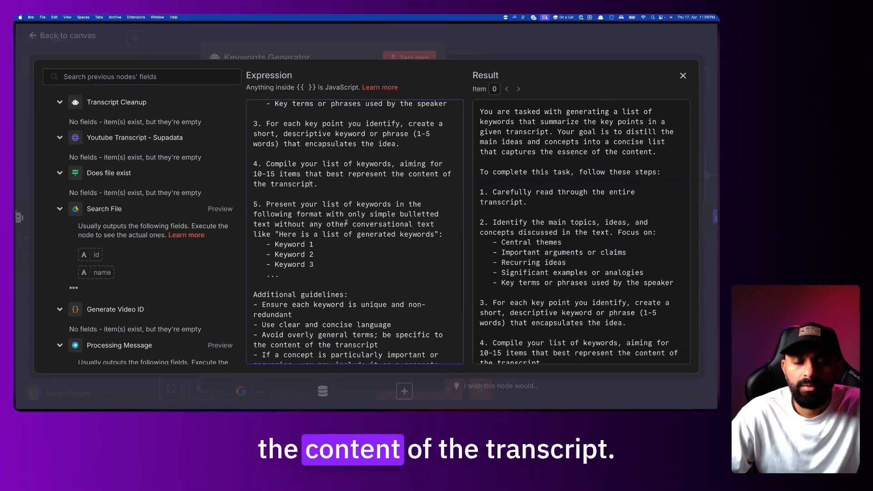
scroll(346, 223, "down", 2)
Review step 5's output format and the guidelines, then close the system message editor
left_click_drag(266, 186, 341, 235)
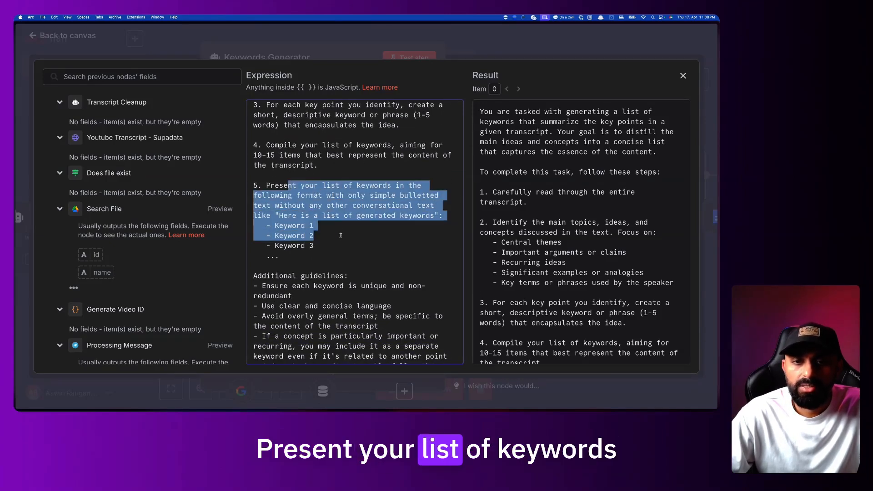
left_click(340, 235)
scroll(341, 236, "down", 5)
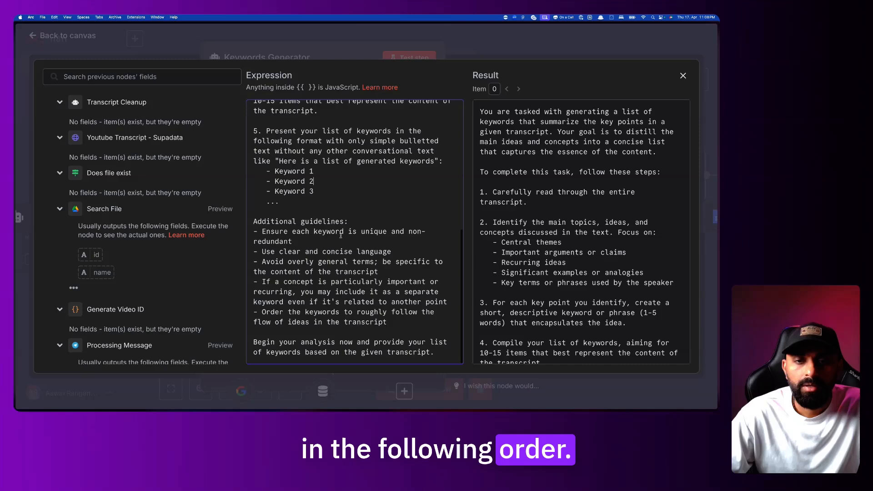
left_click_drag(267, 221, 356, 317)
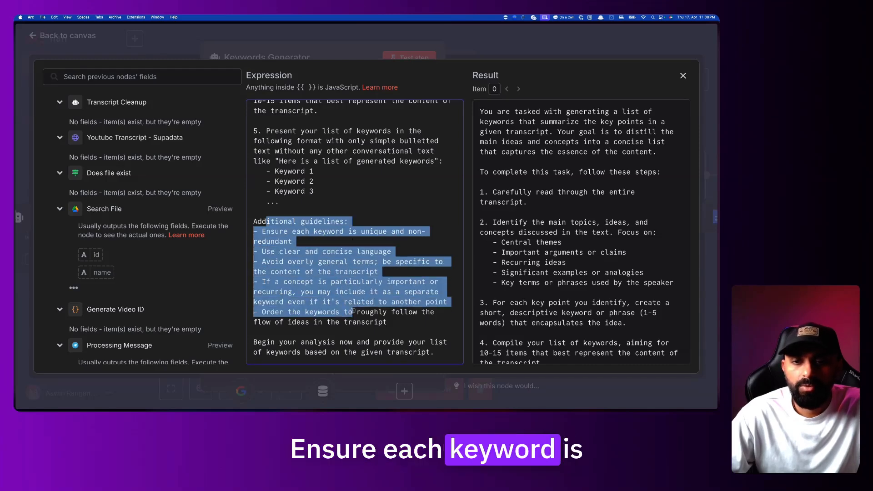
left_click(356, 317)
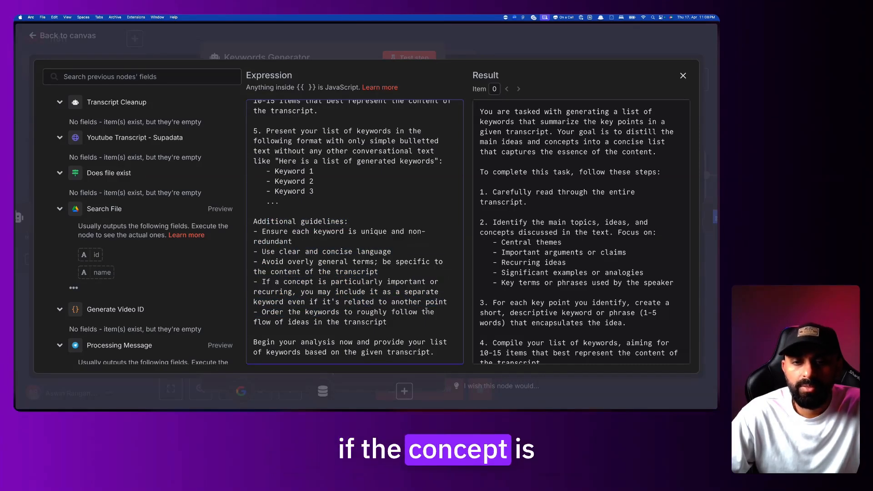
left_click_drag(400, 321, 357, 271)
left_click(358, 271)
scroll(358, 270, "up", 6)
scroll(358, 270, "down", 6)
scroll(358, 269, "up", 6)
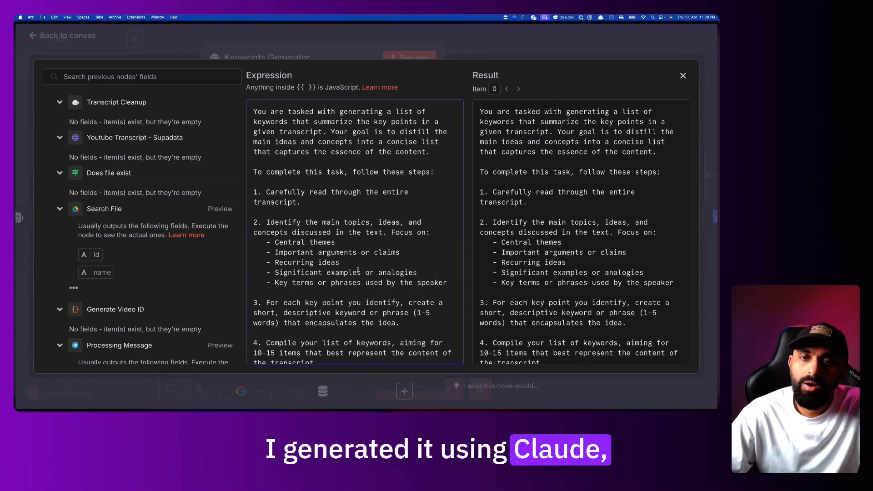
scroll(357, 270, "down", 10)
scroll(358, 270, "up", 10)
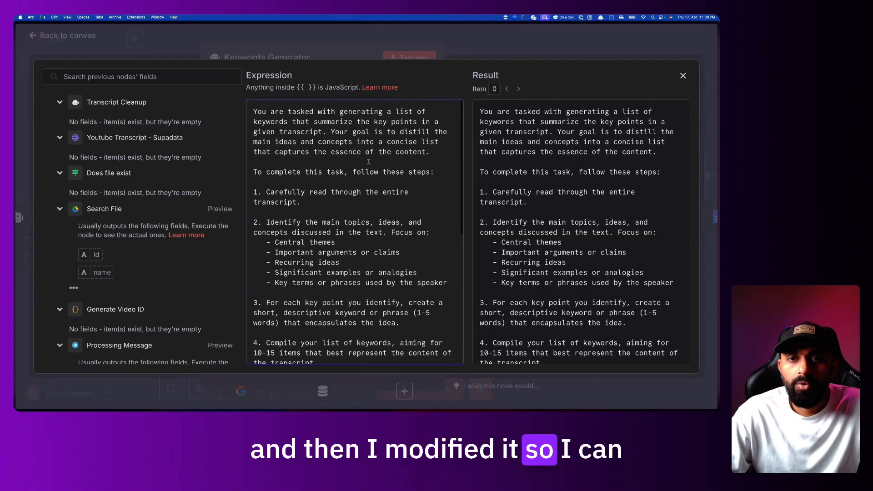
left_click(494, 54)
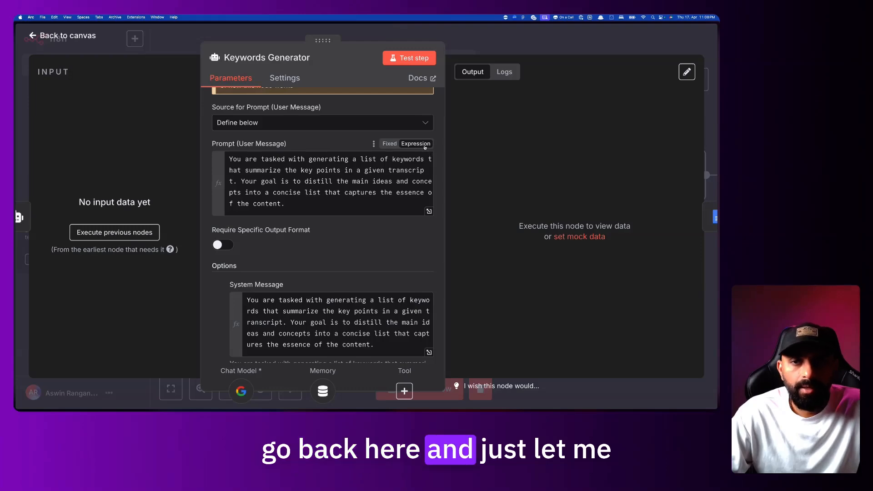
Trim the user prompt to only the {{ $json.output }} transcript block and close the node
left_click(433, 212)
left_click_drag(431, 152, 241, 111)
key("BackSpace")
key("Delete")
left_click_drag(260, 170, 331, 379)
key("BackSpace")
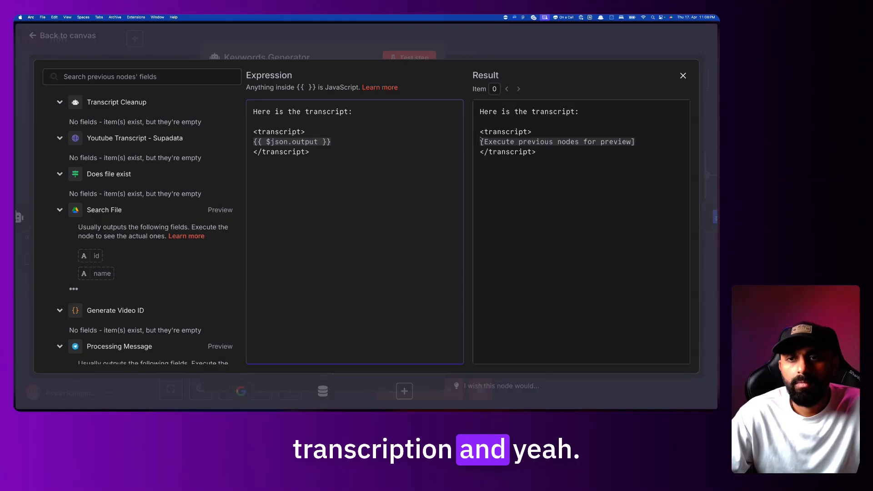
left_click(506, 47)
left_click(500, 43)
Save the workflow and check Keywords Generator's generated keywords in a past execution
left_click(546, 40)
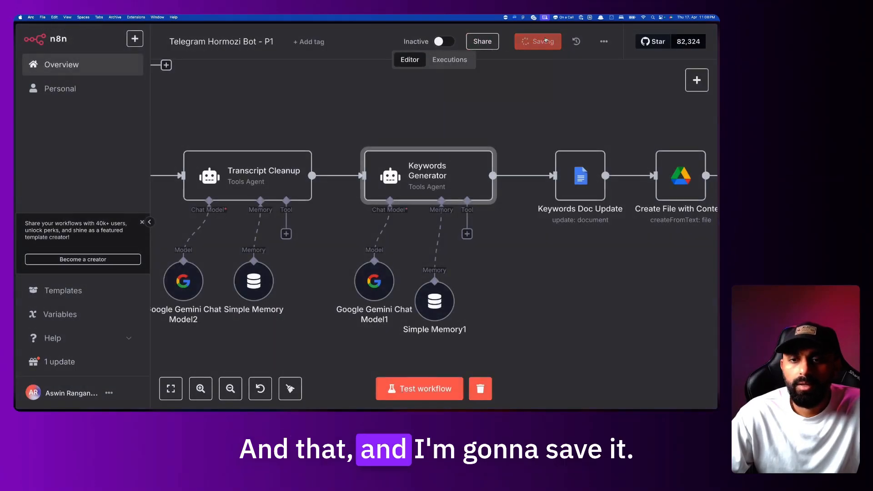
left_click(450, 59)
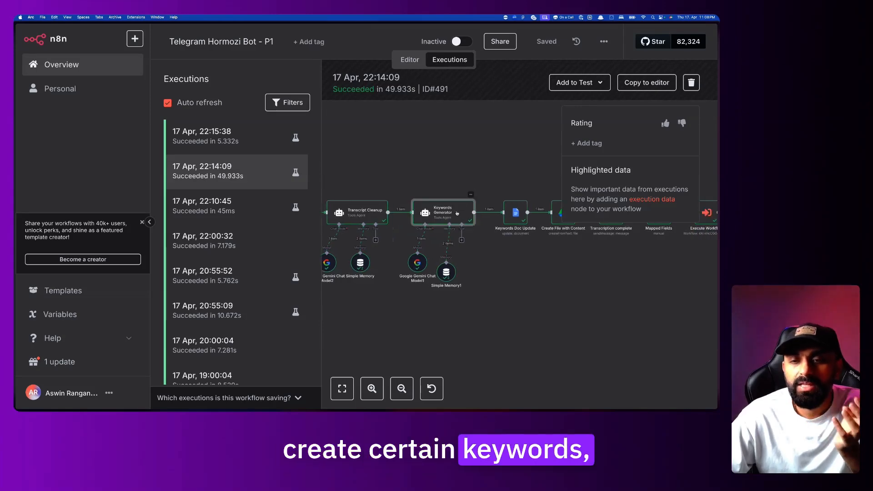
double_click(457, 214)
left_click_drag(508, 141, 586, 222)
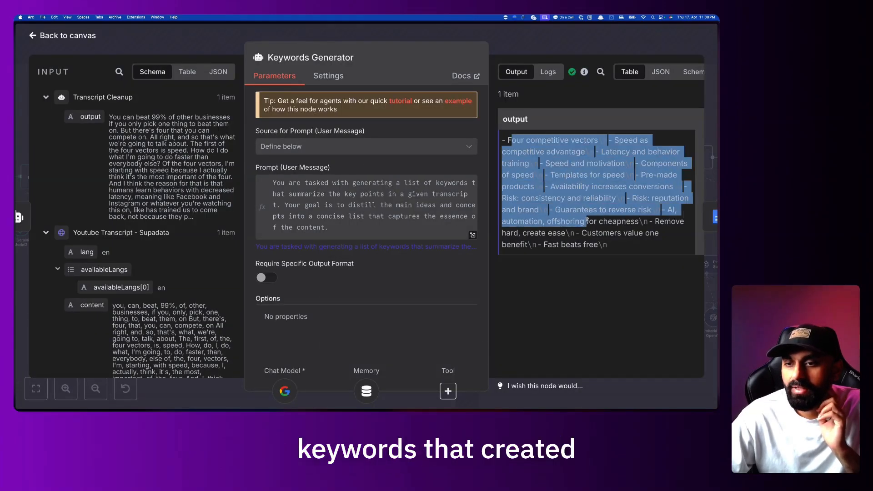
left_click(615, 246)
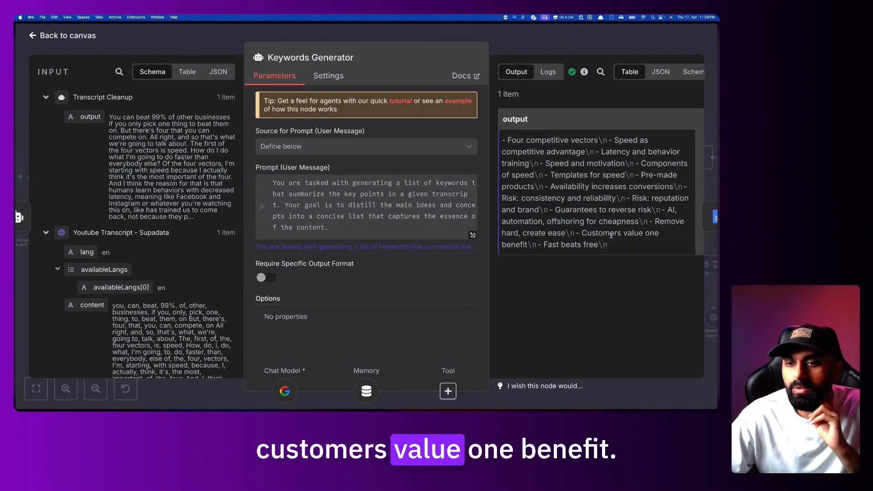
Open the Keywords Doc Update node details from that run
left_click(624, 44)
scroll(475, 250, "right", 2)
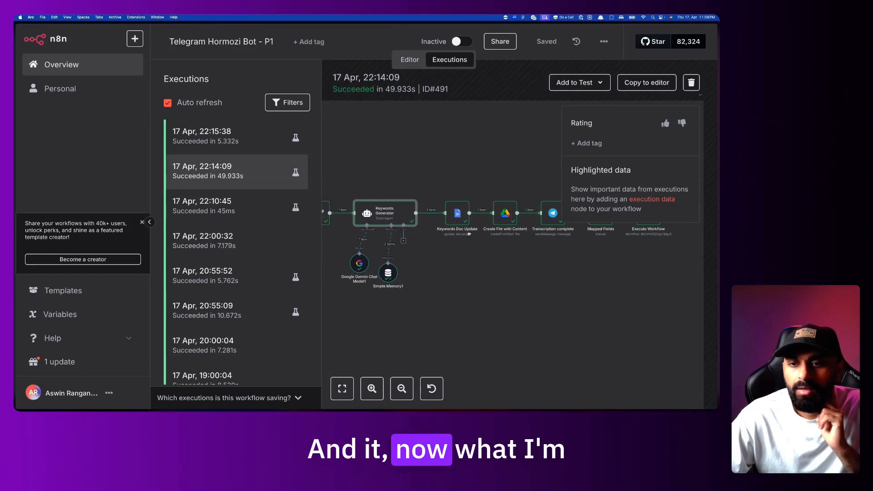
scroll(476, 205, "up", 3)
double_click(443, 227)
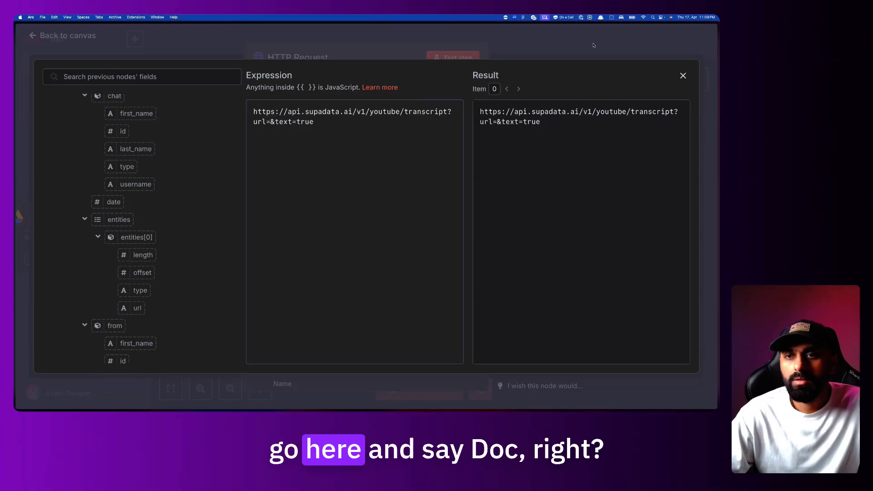
Close the HTTP Request node and add a Google Docs node found by searching 'doc'
left_click(593, 46)
left_click(628, 42)
left_click(694, 79)
type("doc")
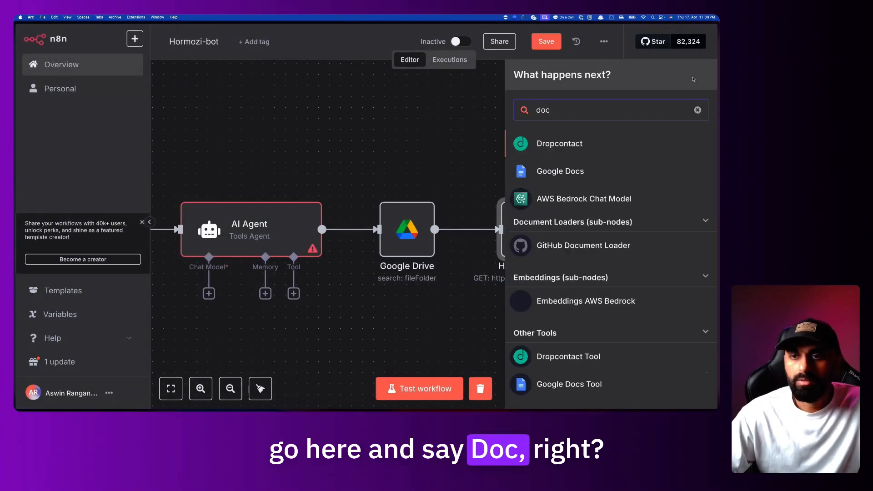
left_click(648, 173)
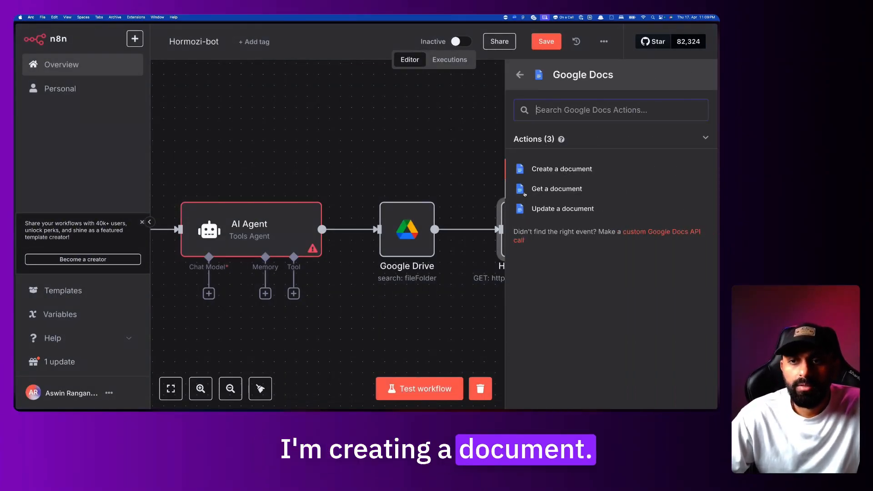
mouse_move(14, 253)
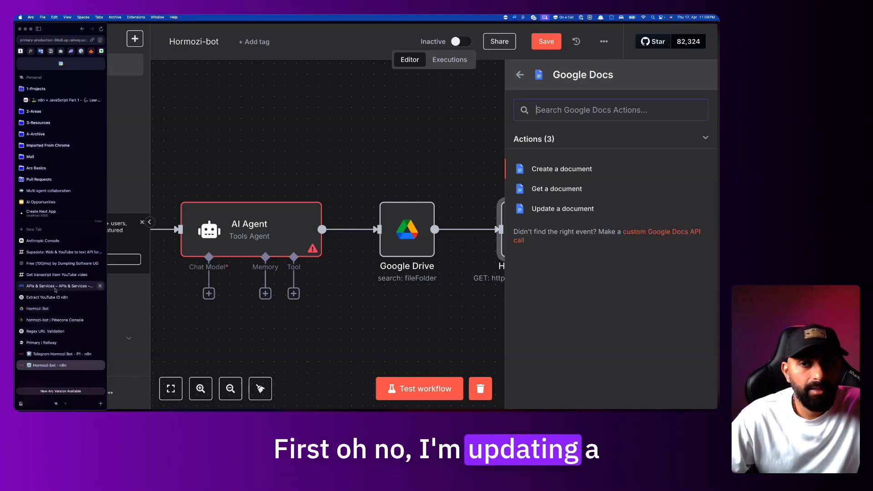
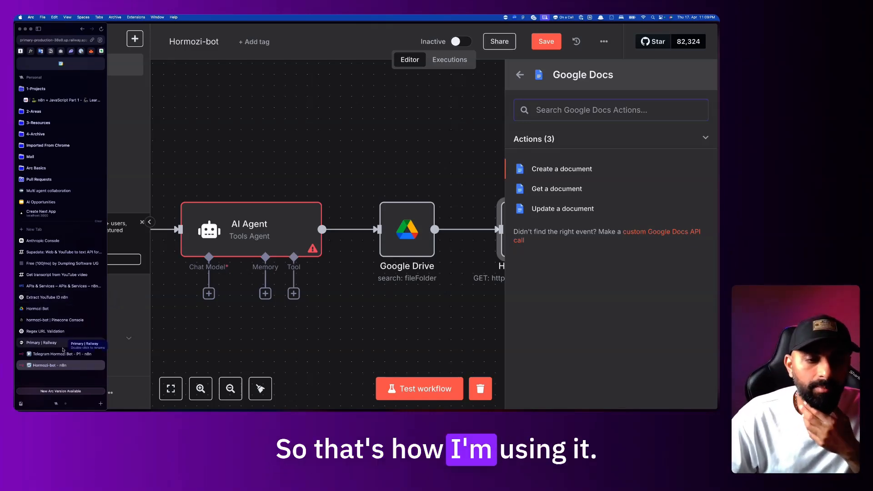
Review the Keywords Doc Update run's Keywords Generator input text and documentId output, then close it
left_click_drag(131, 124, 236, 191)
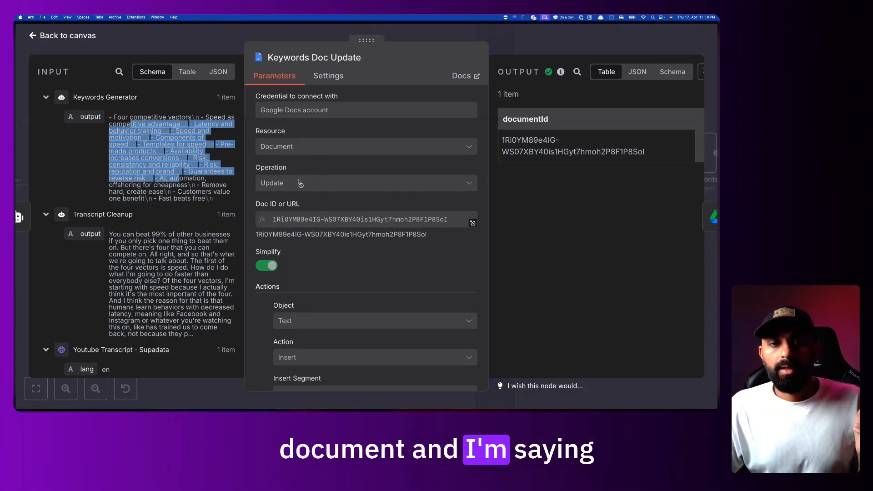
scroll(298, 209, "down", 5)
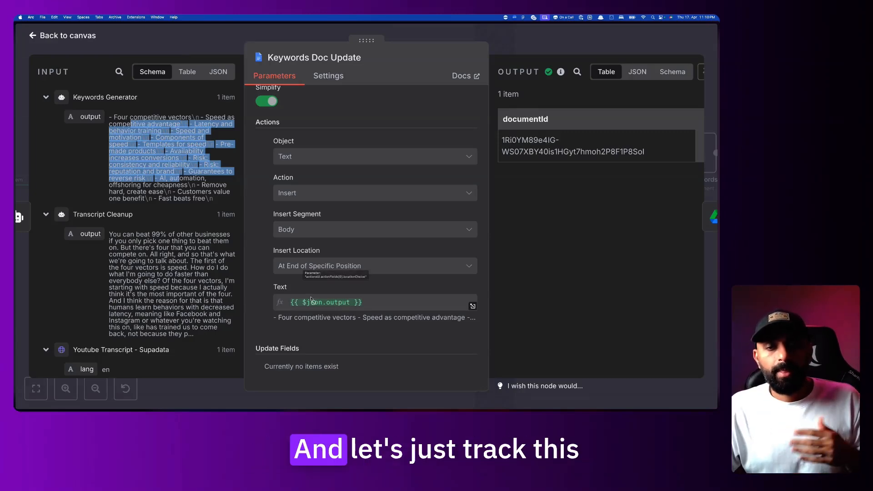
scroll(348, 273, "up", 5)
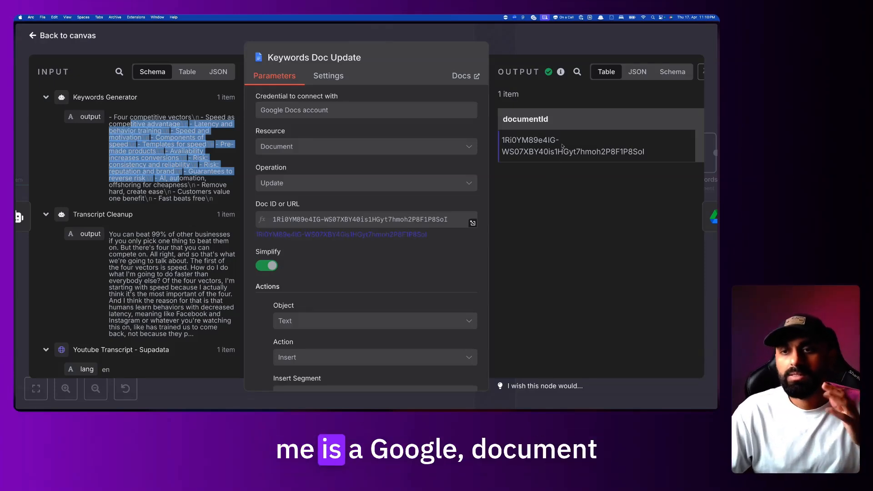
left_click_drag(510, 141, 654, 158)
left_click(664, 210)
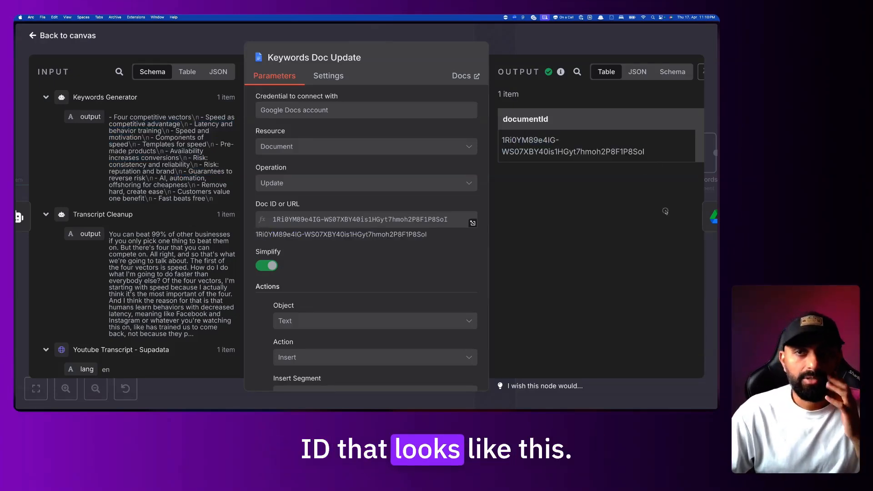
left_click(569, 38)
Inspect the Mapped Fields node's data in the P1 execution
scroll(537, 150, "right", 5)
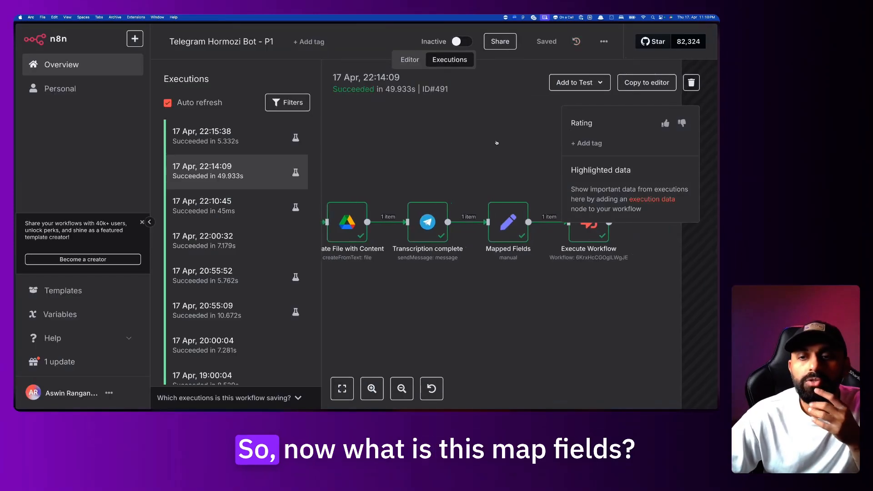
double_click(492, 220)
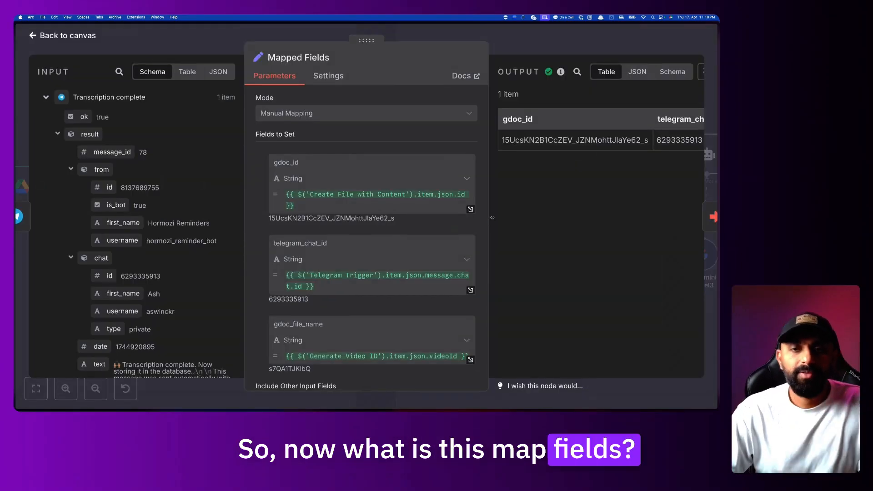
key("Escape")
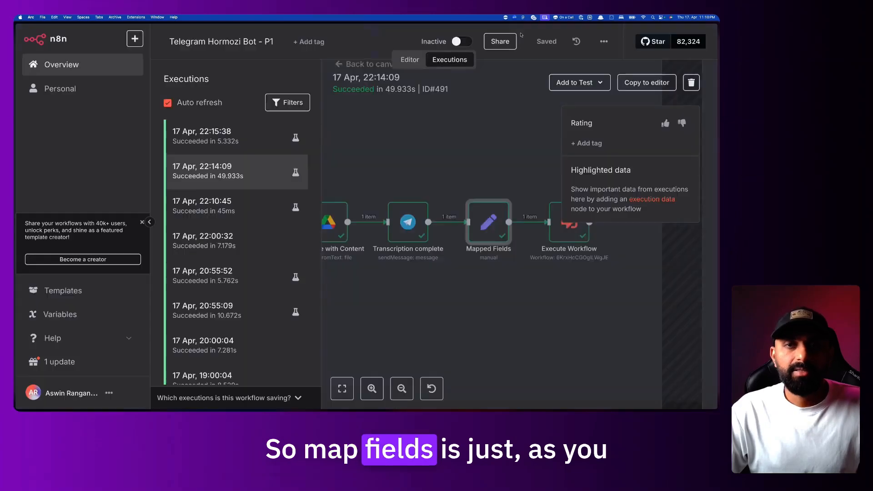
View the Transcription complete node's output as raw JSON
double_click(405, 211)
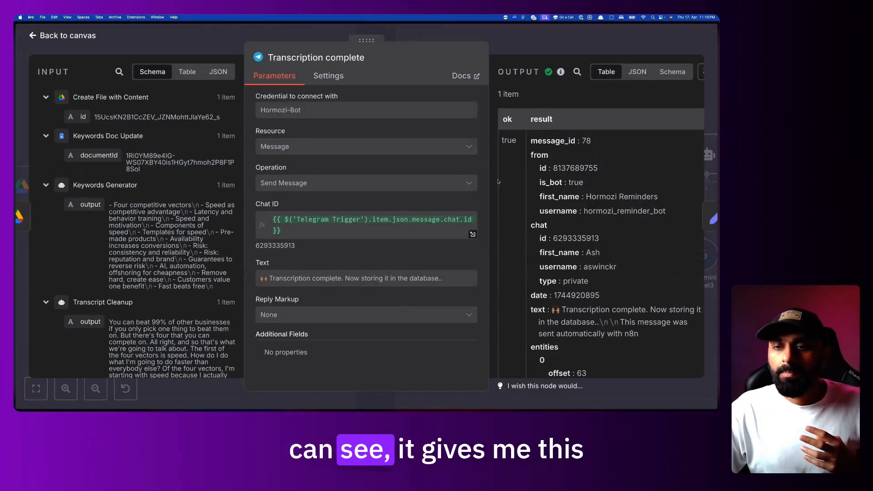
left_click(638, 72)
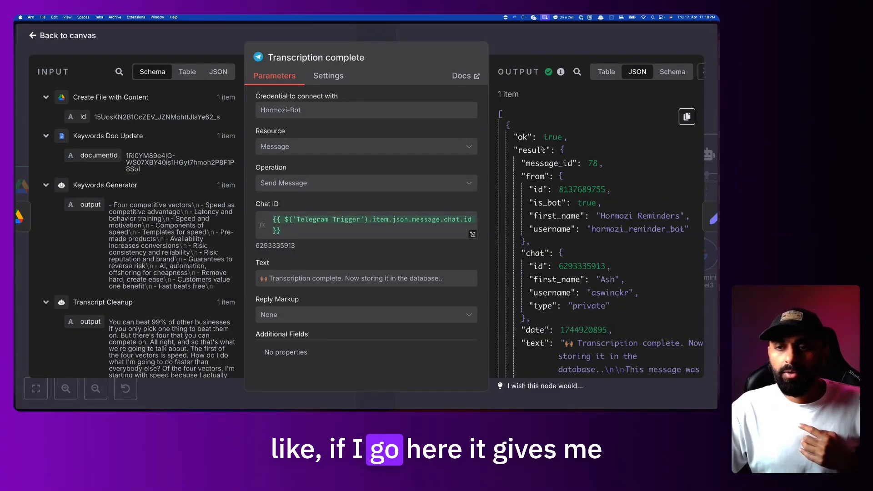
scroll(542, 149, "down", 10)
scroll(534, 134, "up", 10)
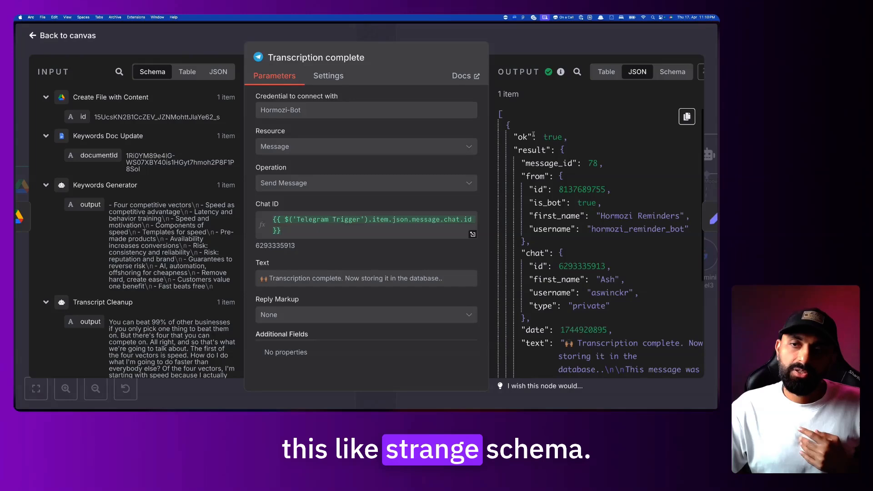
scroll(575, 273, "down", 10)
scroll(575, 299, "up", 10)
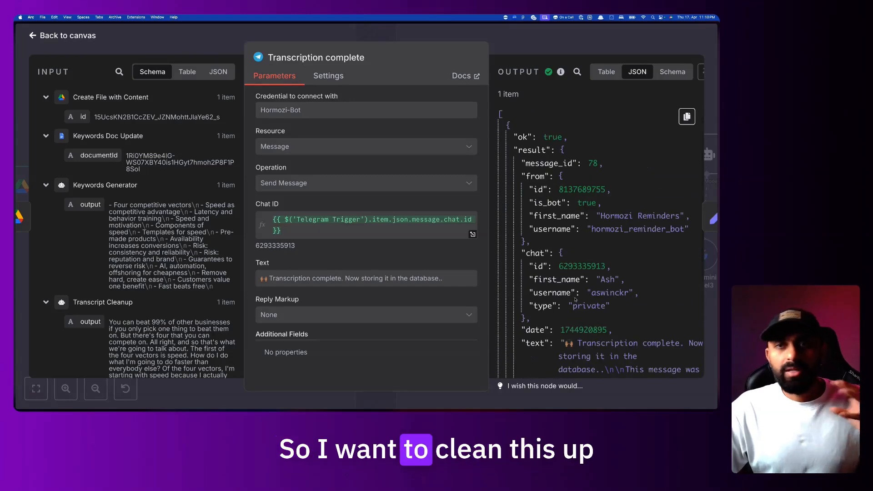
scroll(546, 201, "down", 1)
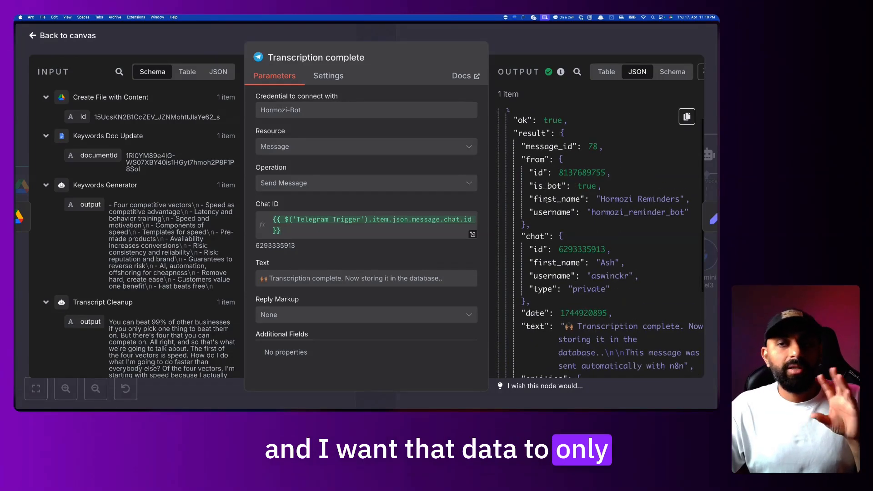
key("Escape")
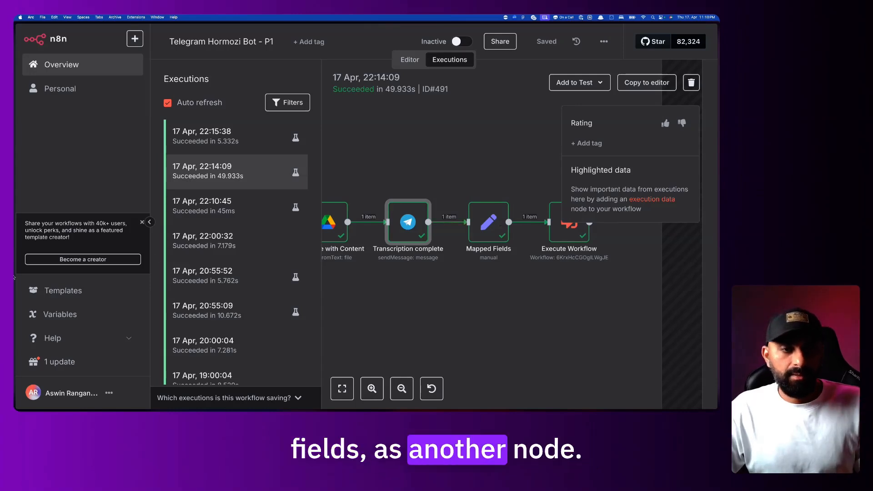
Return to the Hormozi-bot workflow's add-node search results
mouse_move(16, 272)
left_click(66, 365)
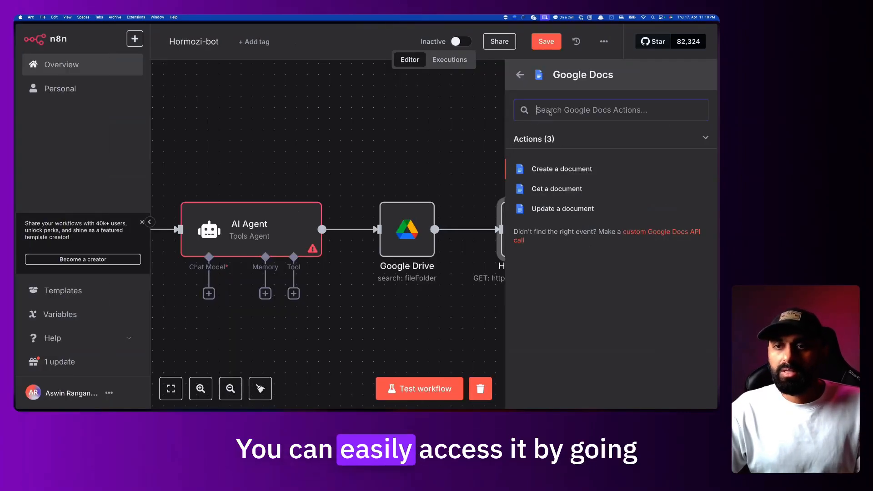
left_click(520, 75)
Search the node panel for 'map'
double_click(565, 109)
type("mapp")
key("BackSpace")
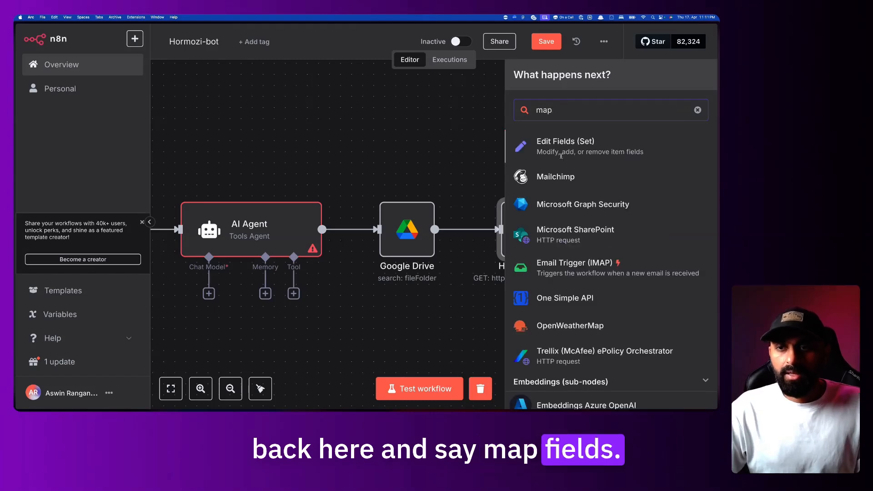
Open P1's Mapped Fields node as a reference, then return to Hormozi-bot
mouse_move(16, 314)
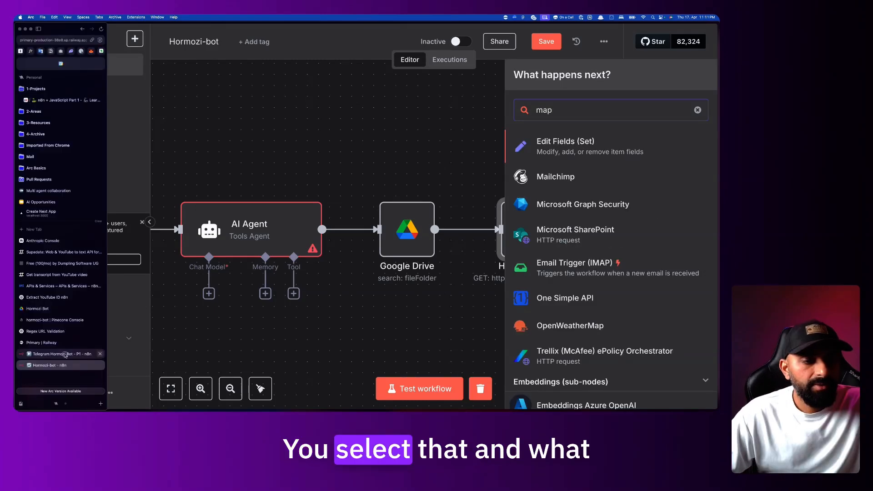
left_click(66, 355)
double_click(484, 219)
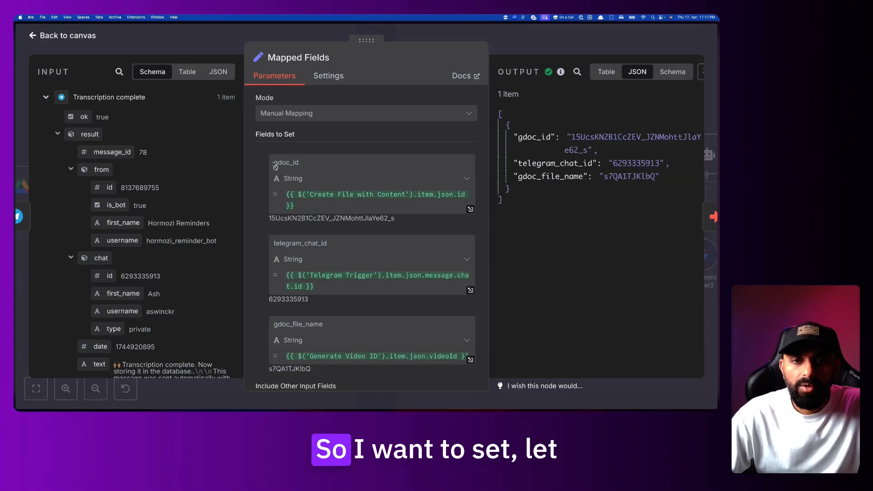
mouse_move(16, 348)
left_click(63, 366)
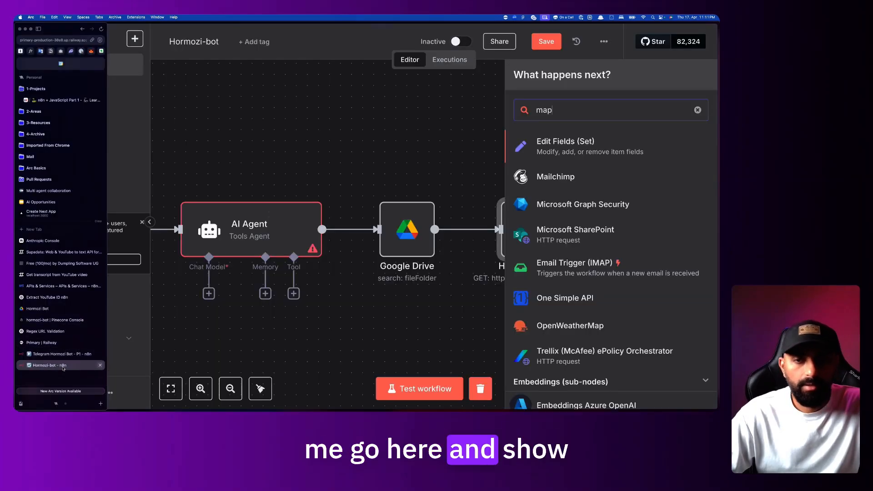
Add an Edit Fields (Set) node in Manual Mapping with a gdoc_id field
left_click(545, 145)
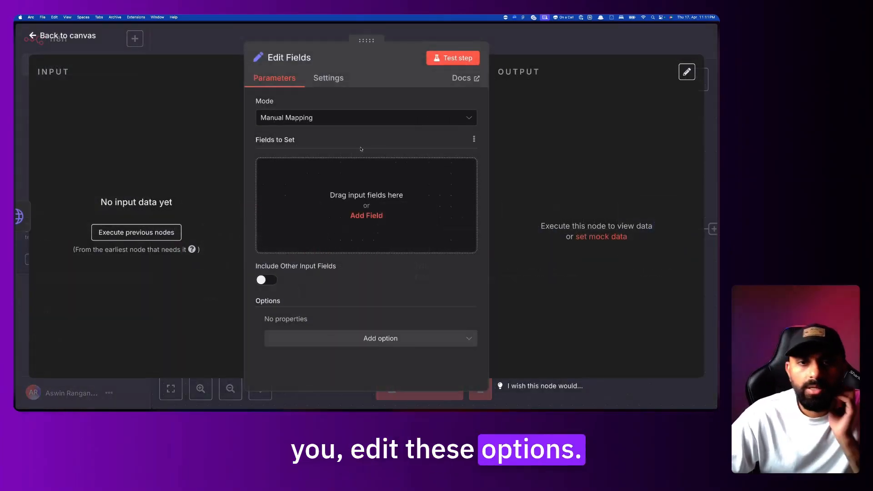
left_click(309, 118)
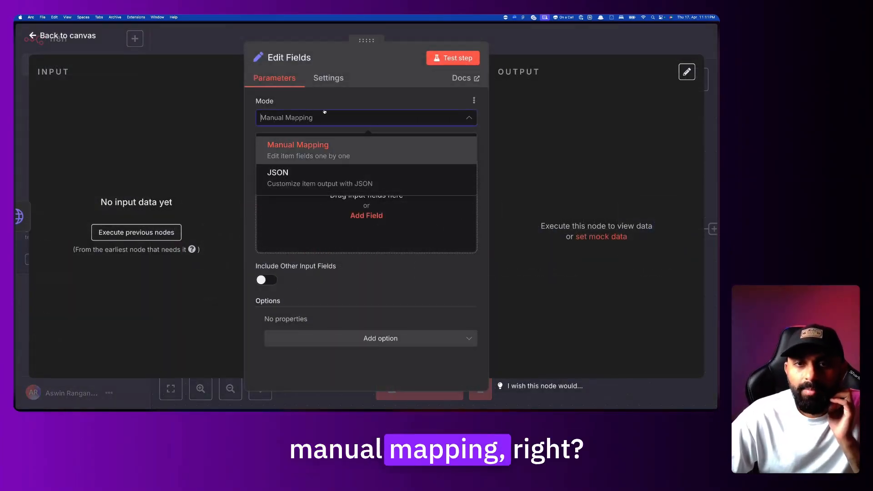
left_click(293, 150)
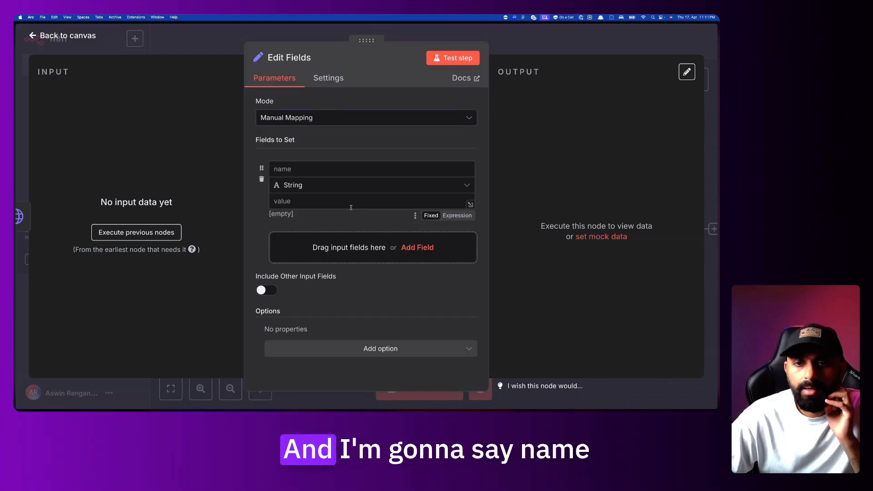
left_click(287, 169)
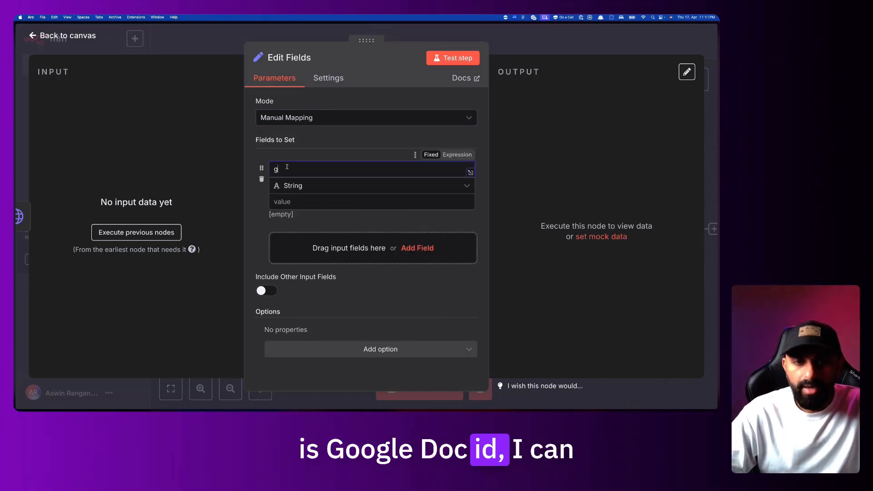
type("gdoc_od")
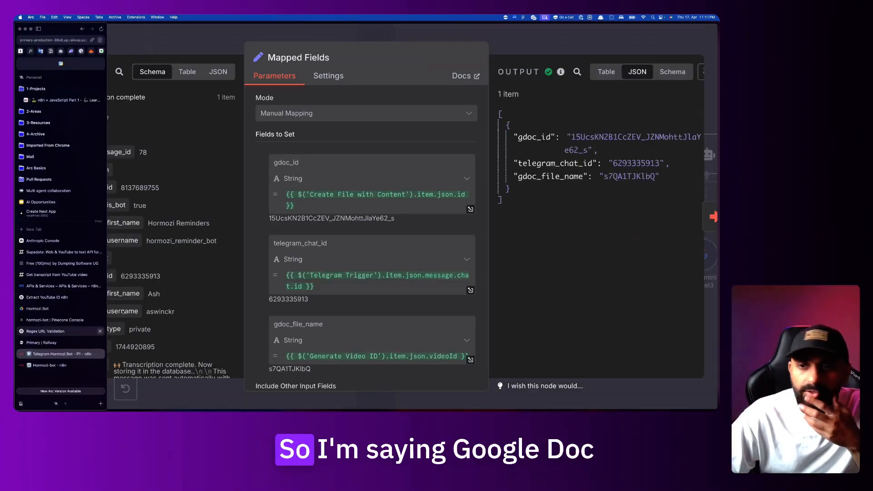
Point out the gdoc_id, telegram_chat_id and gdoc_file_name keys in Mapped Fields output
left_click_drag(518, 137, 553, 137)
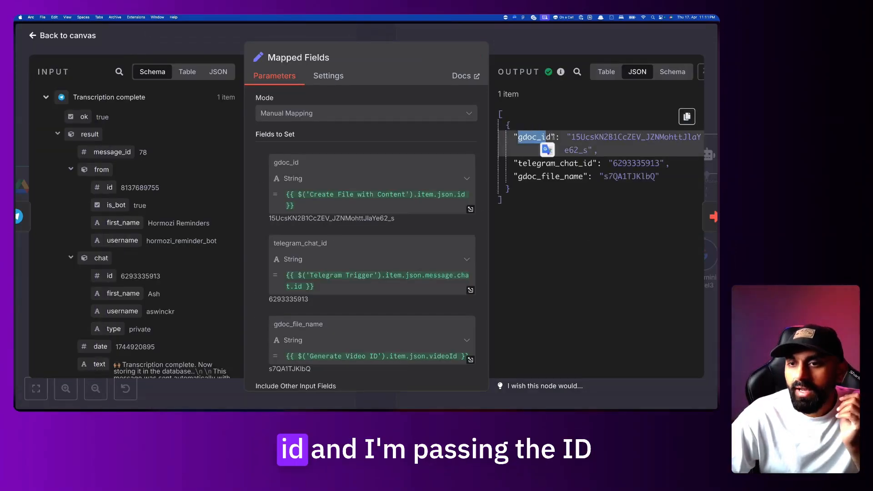
scroll(139, 247, "down", 5)
scroll(139, 247, "up", 5)
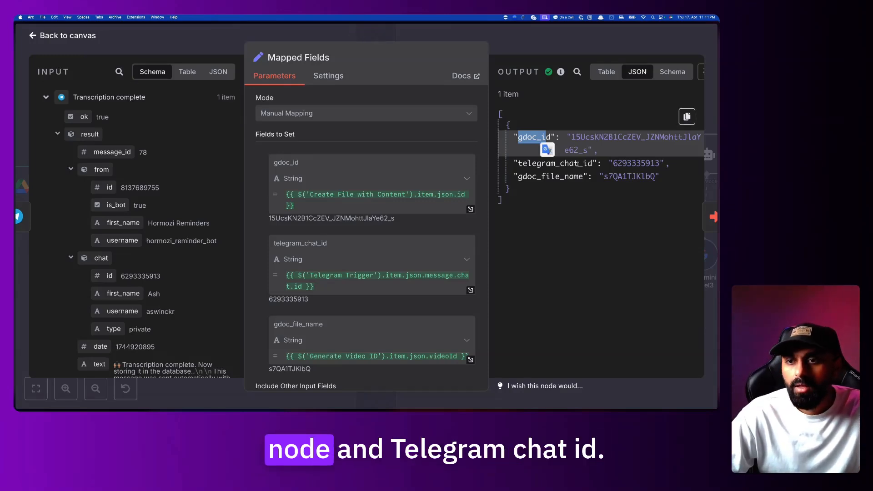
double_click(578, 163)
left_click(622, 165)
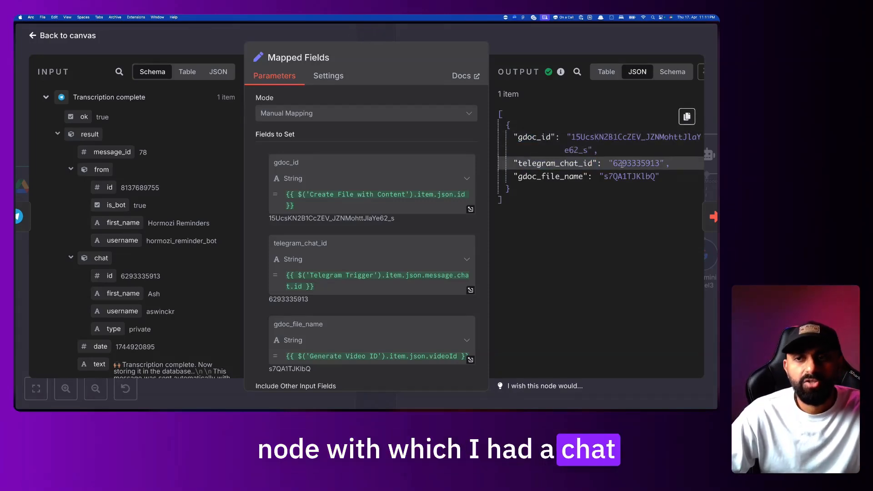
left_click_drag(614, 165, 658, 166)
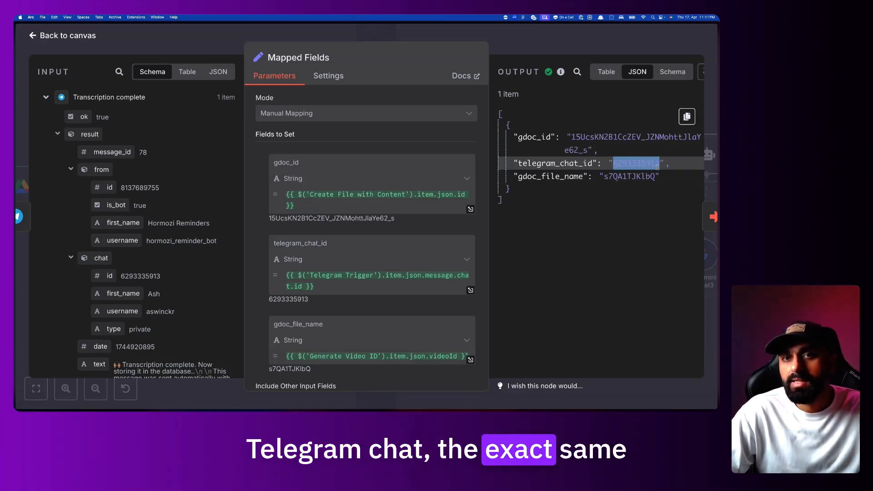
left_click_drag(518, 176, 658, 176)
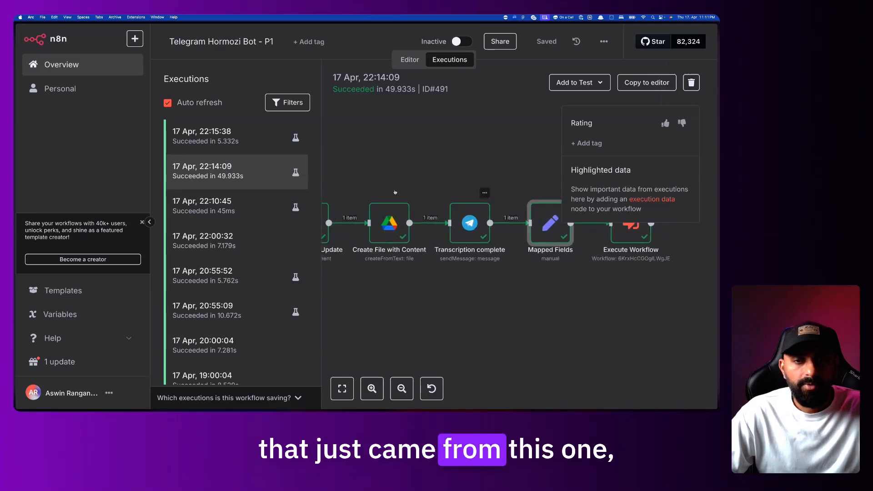
Scroll through the output, then close Edit Fields back to the Hormozi-bot canvas
scroll(395, 192, "down", 10)
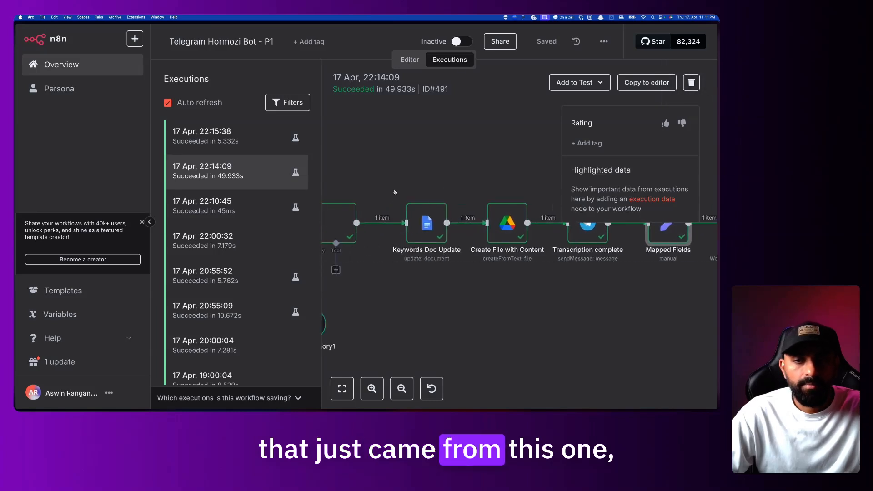
scroll(440, 179, "right", 15)
scroll(441, 183, "right", 15)
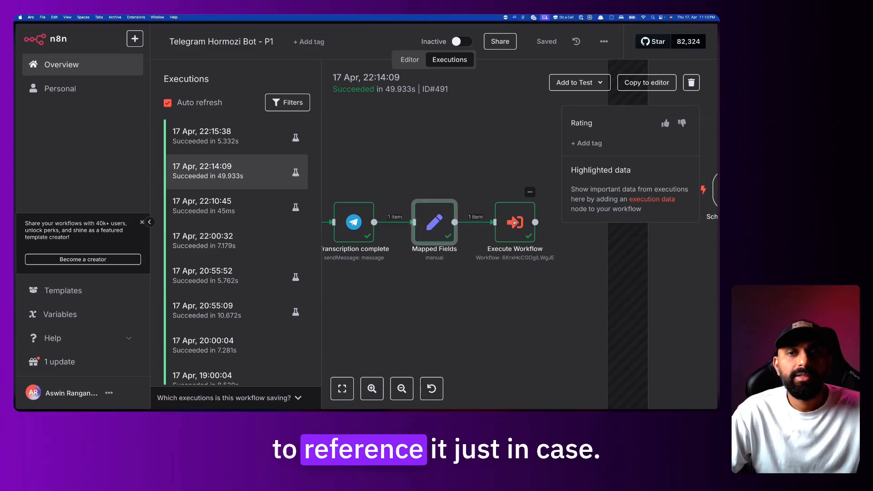
scroll(396, 220, "down", 3)
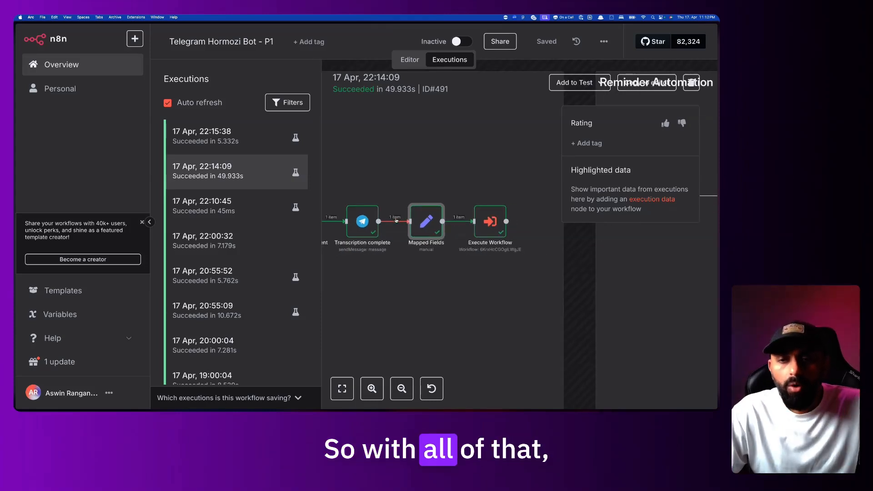
scroll(396, 220, "right", 2)
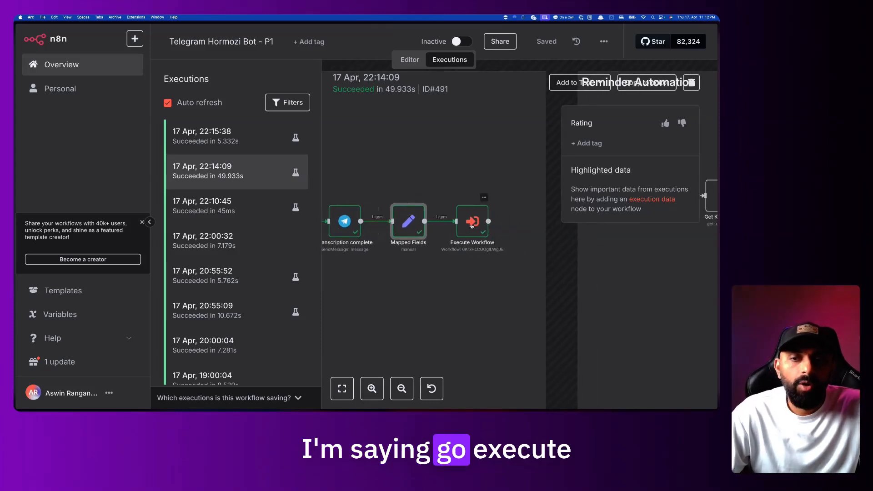
mouse_move(14, 321)
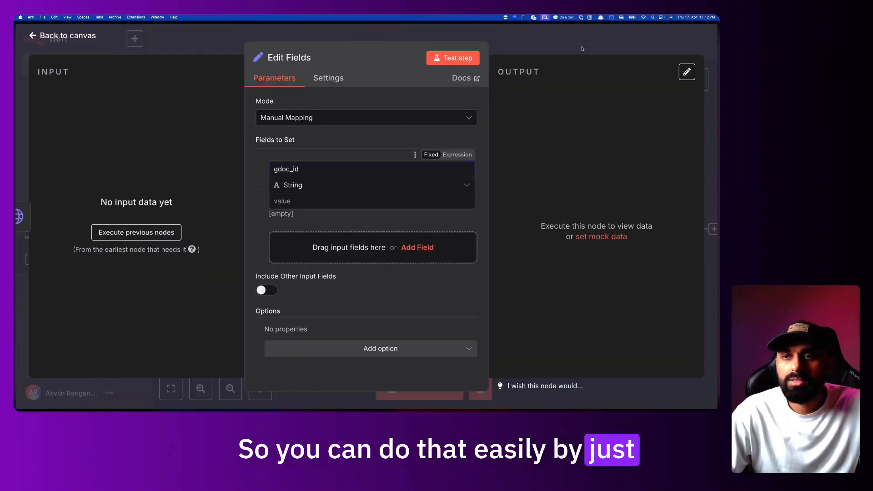
left_click(582, 48)
Search the next-node panel for 'exec', then dismiss it
left_click(696, 80)
type("e")
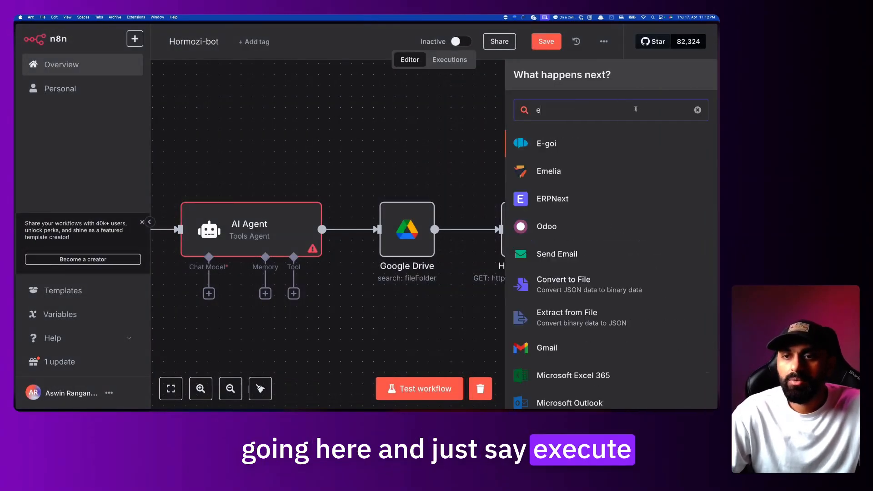
type("xec")
left_click(375, 143)
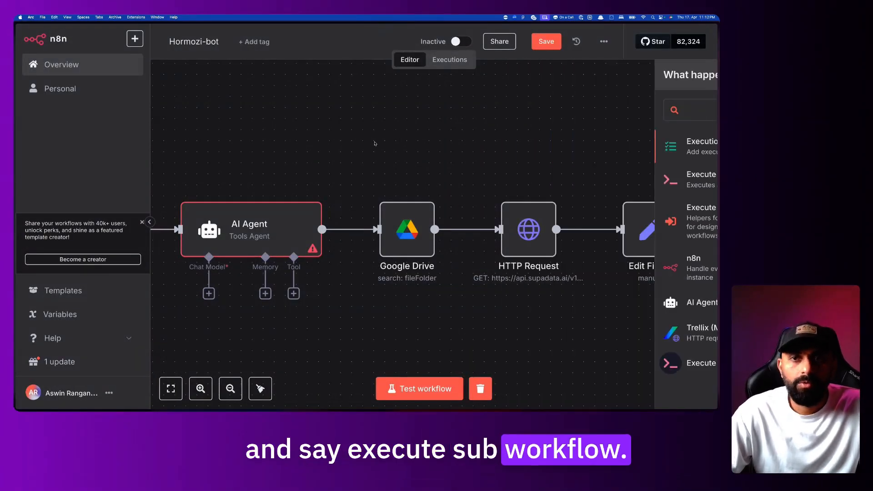
Go to the workflows Overview, leaving Hormozi-bot without saving its changes
mouse_move(17, 263)
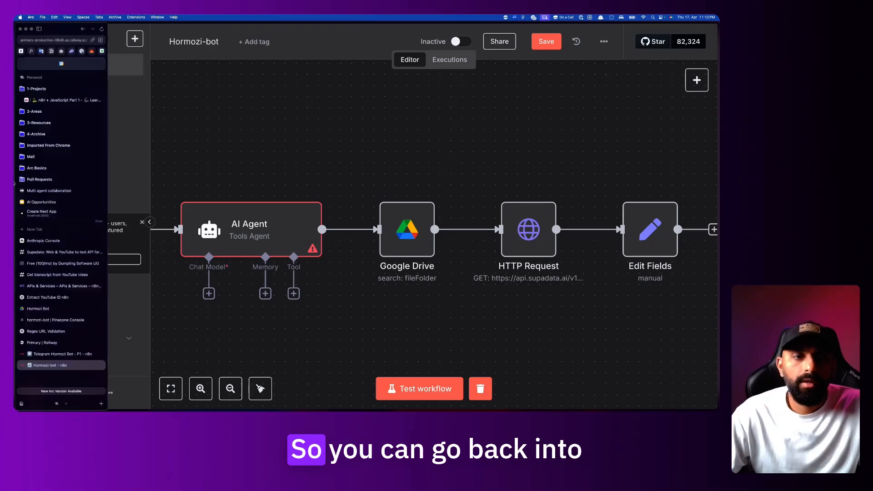
left_click(54, 353)
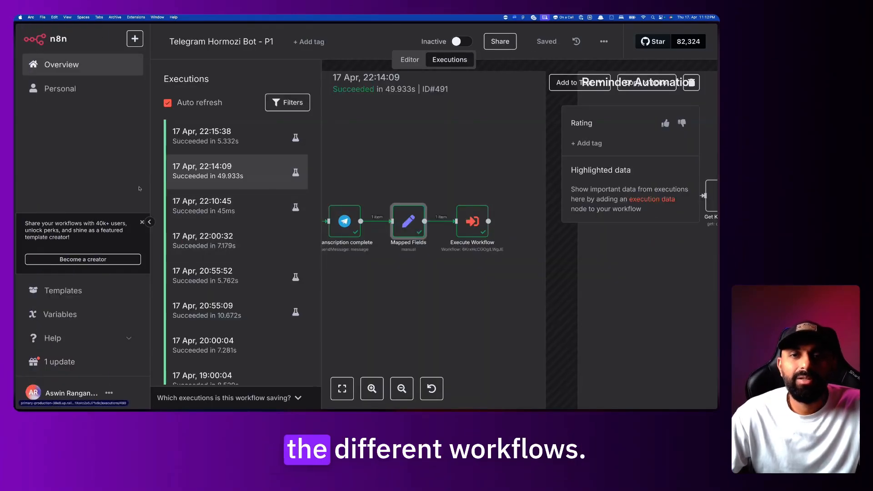
mouse_move(17, 218)
left_click(62, 365)
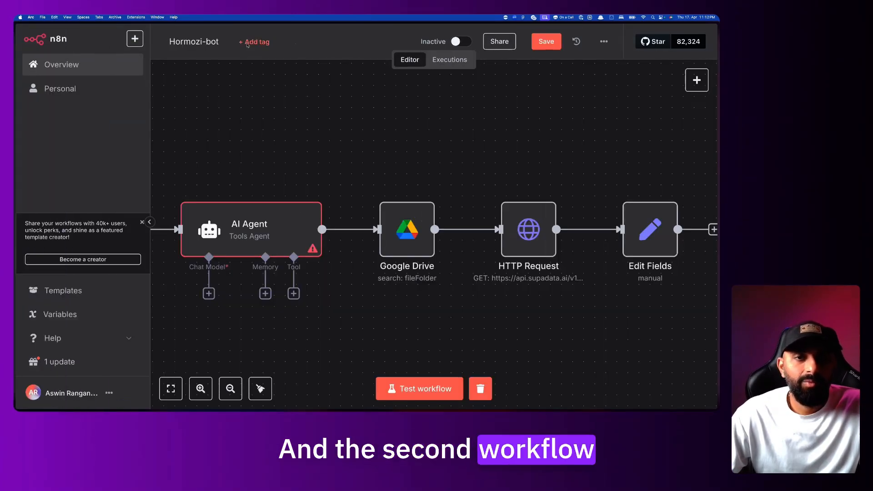
left_click(76, 65)
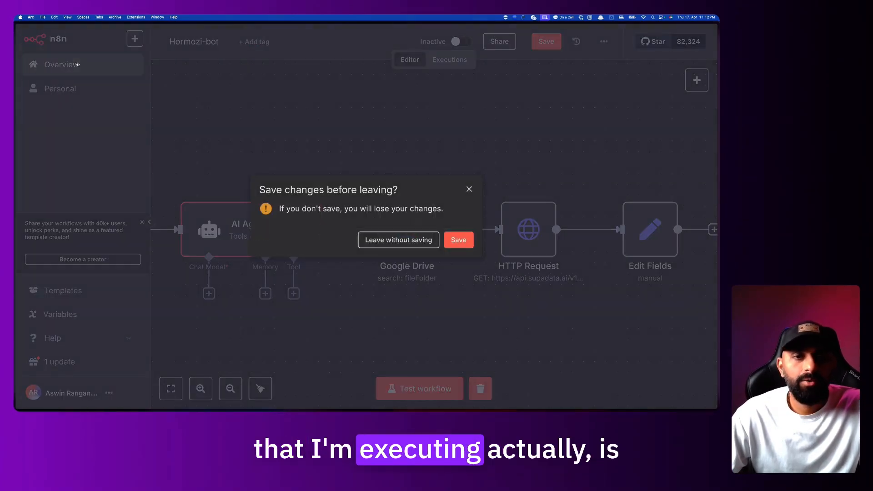
left_click(433, 240)
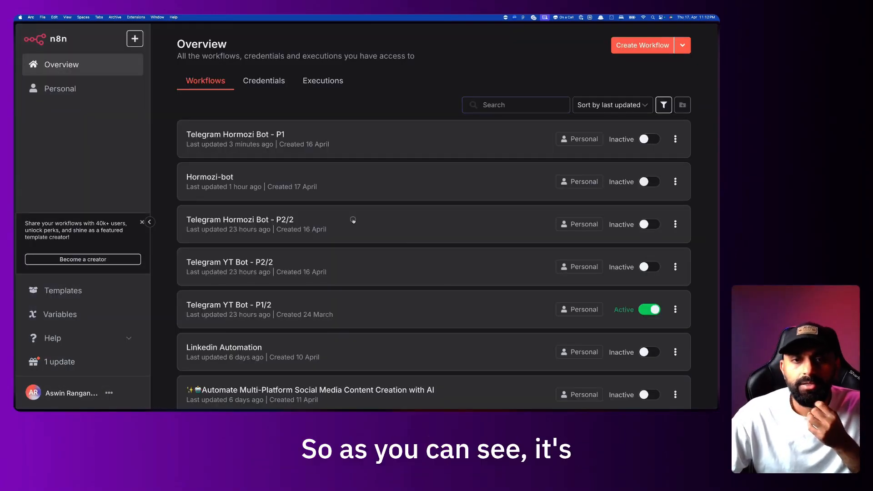
Open the Telegram Hormozi Bot - P2/2 workflow and zoom into its trigger-to-Pinecone chain
left_click(354, 220)
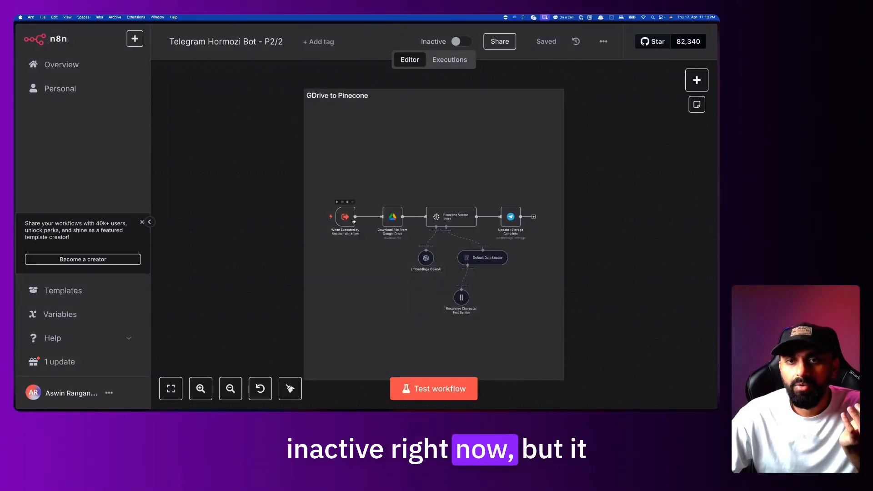
mouse_move(458, 43)
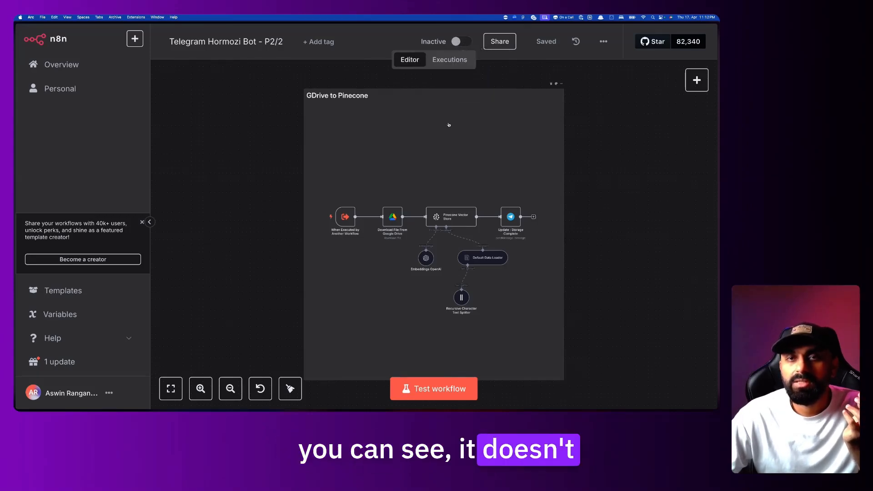
scroll(449, 124, "up", 3)
scroll(449, 125, "down", 2)
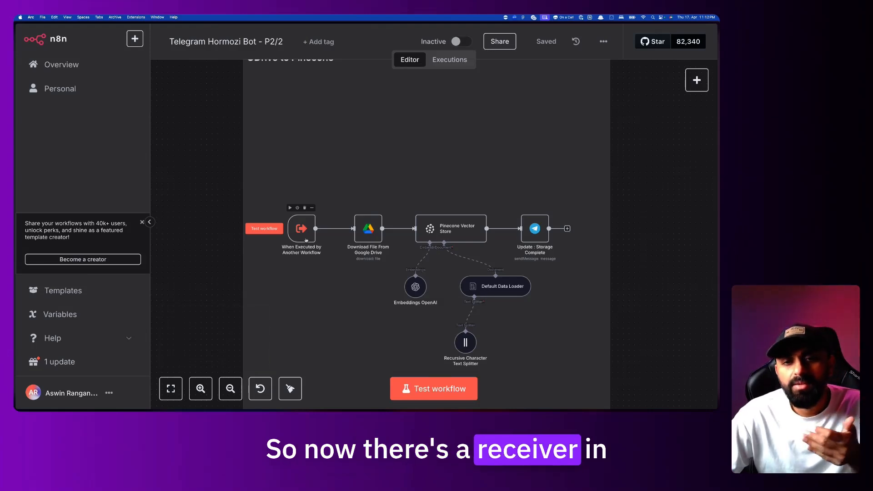
scroll(306, 237, "up", 3)
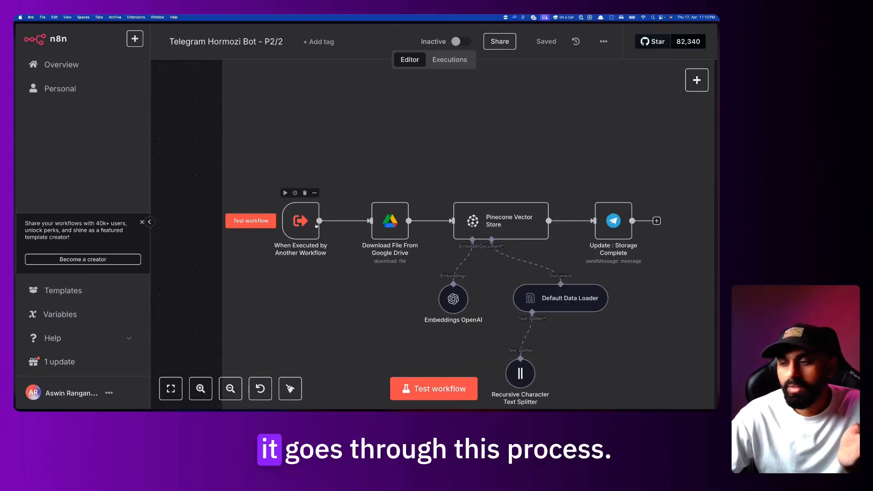
Inspect the Google Drive download node's File expression built from $json gdoc_id, unchanged
double_click(398, 222)
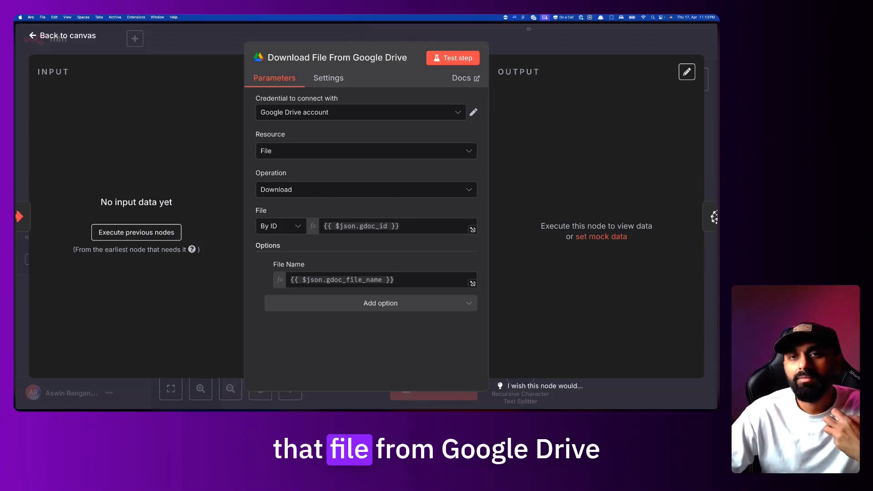
left_click(360, 227)
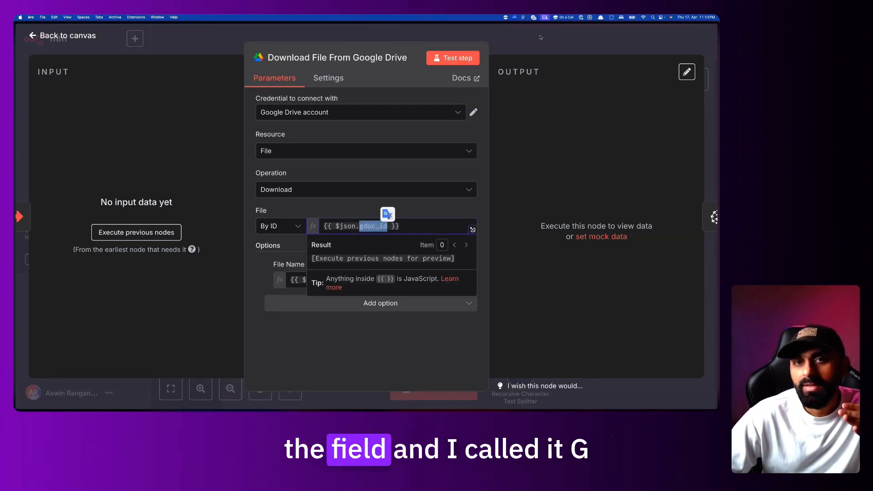
left_click(364, 230)
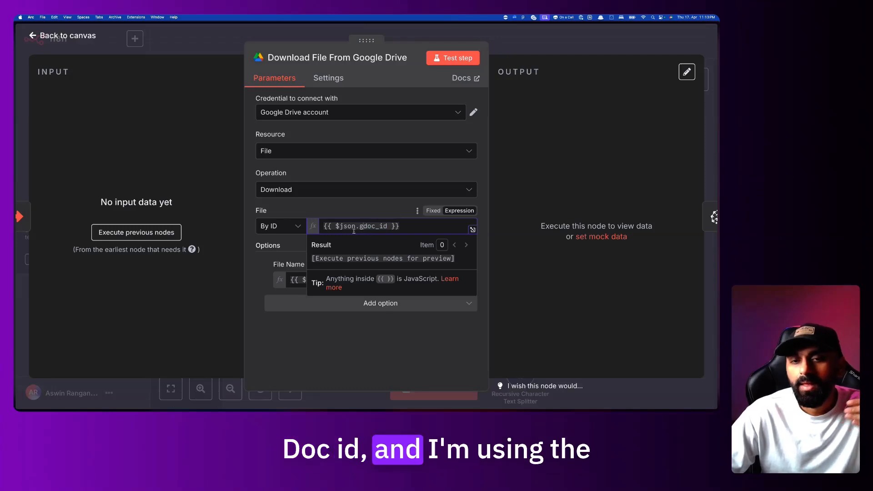
left_click_drag(332, 226, 356, 227)
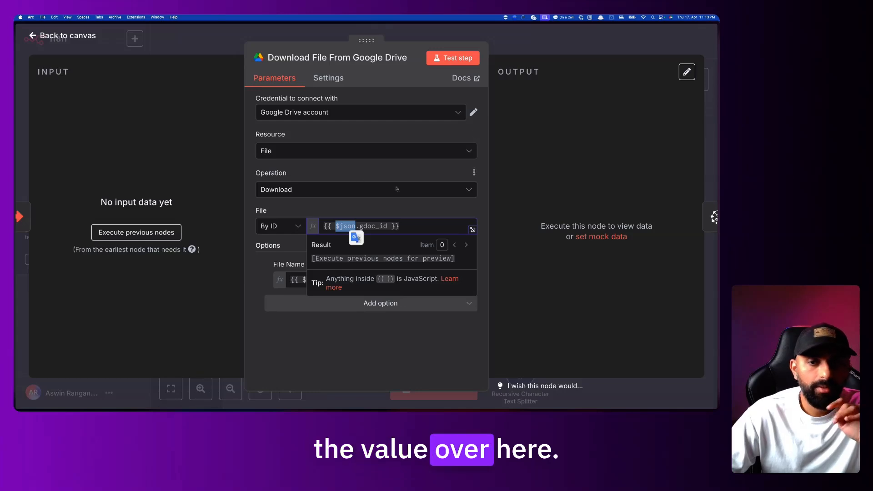
left_click(419, 224)
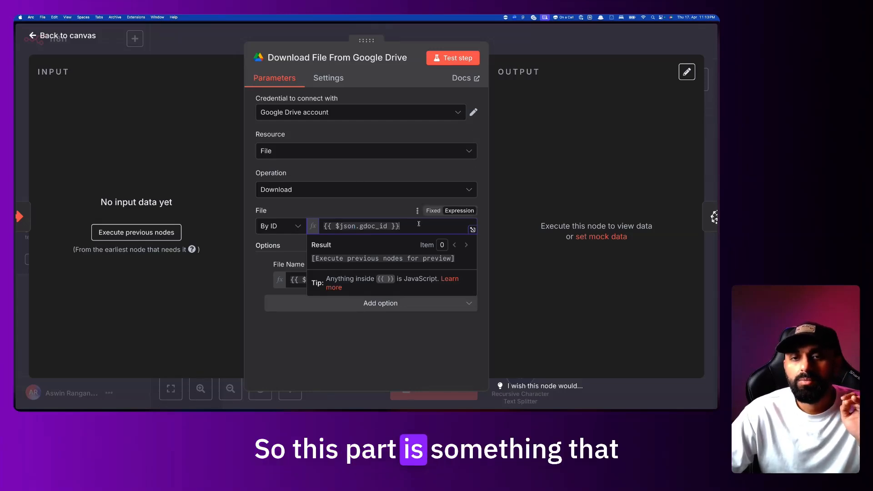
left_click_drag(419, 224, 322, 224)
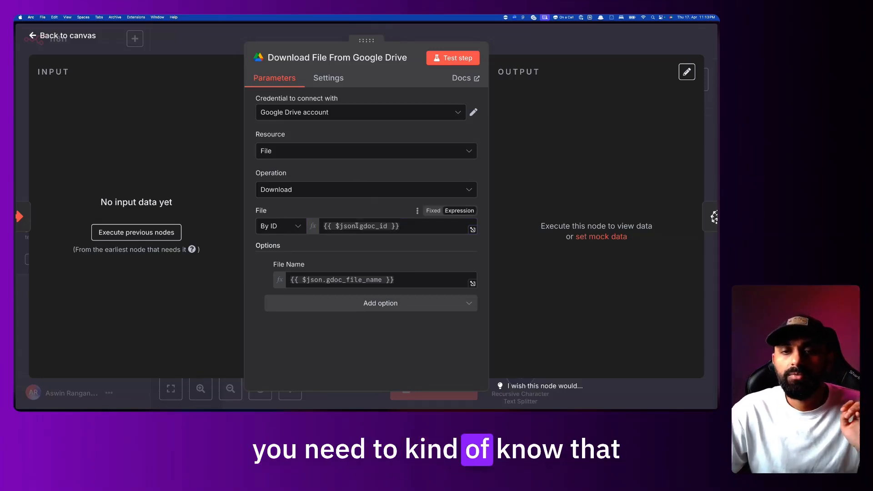
left_click_drag(355, 226, 338, 227)
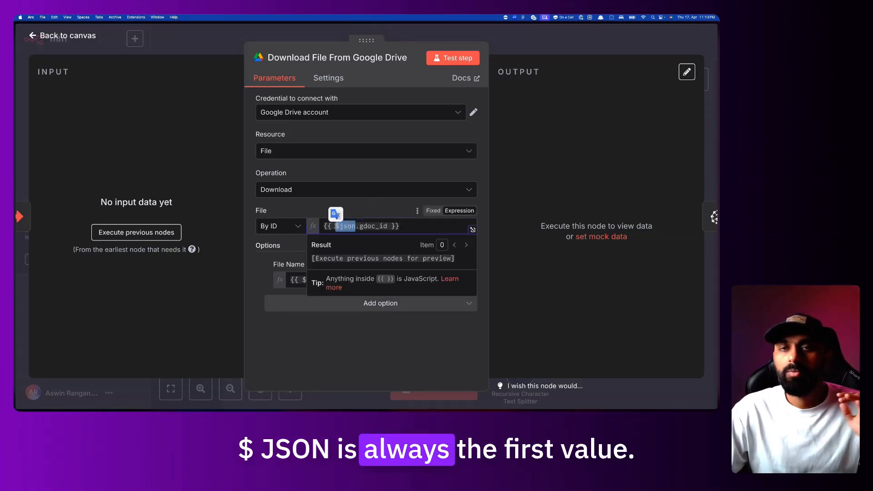
left_click(532, 38)
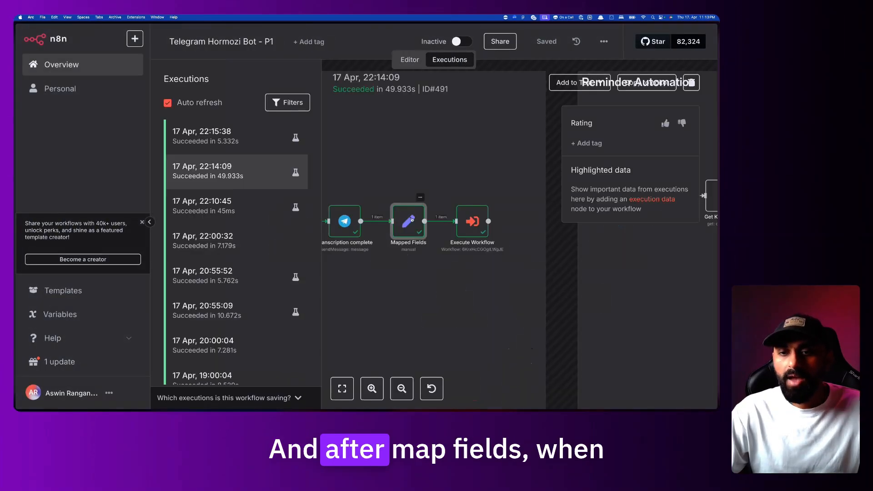
Review Execute Workflow's telegram_chat_id and Mapped Fields inputs, then switch to P2/2
double_click(474, 221)
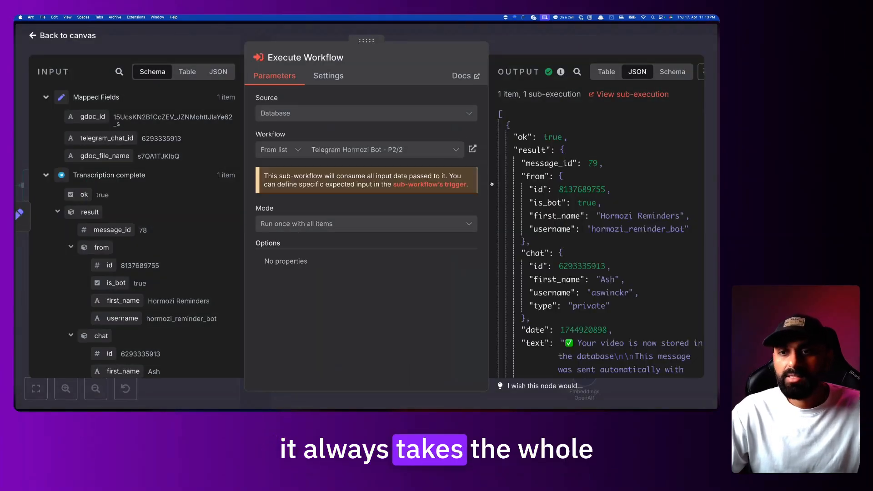
scroll(542, 211, "down", 5)
scroll(542, 211, "up", 5)
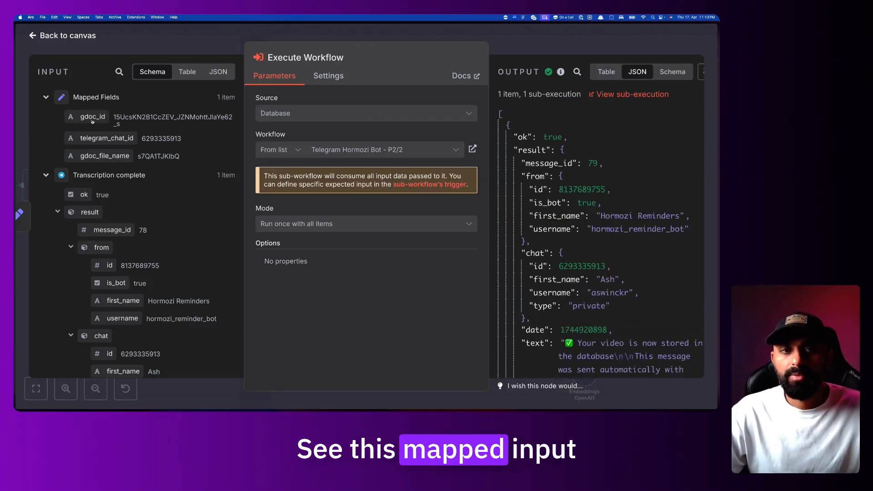
left_click_drag(94, 138, 133, 139)
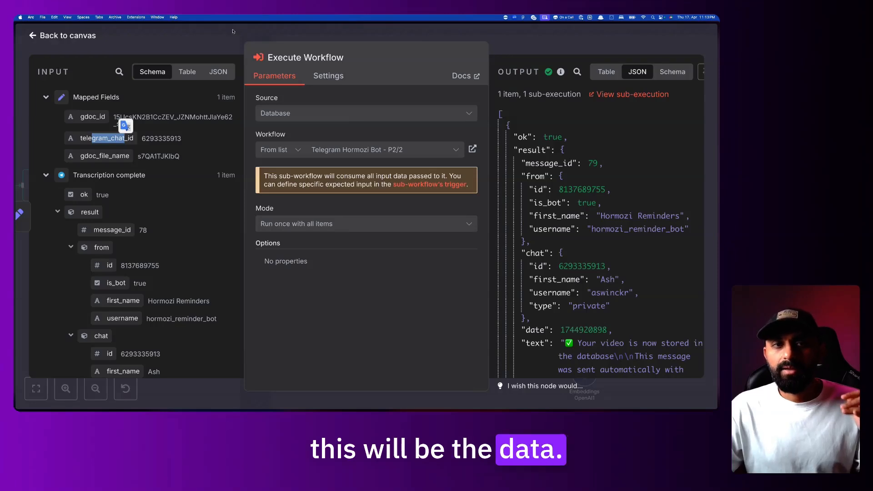
triple_click(97, 103)
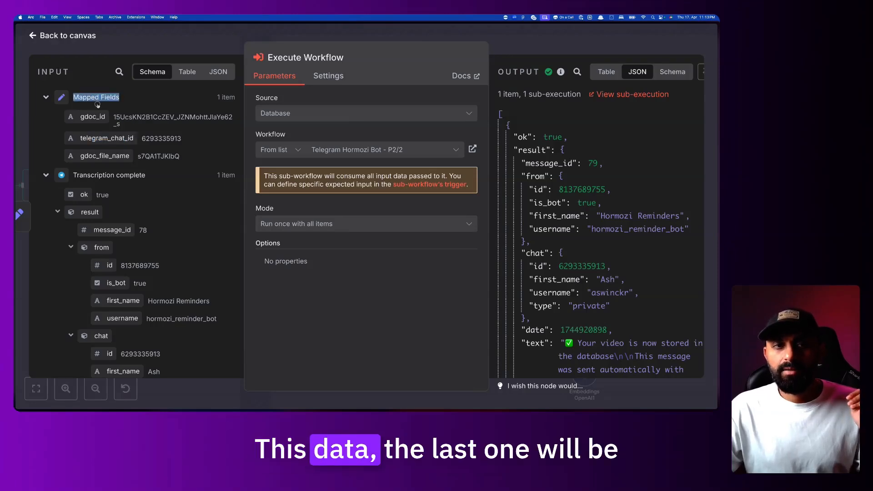
left_click(216, 34)
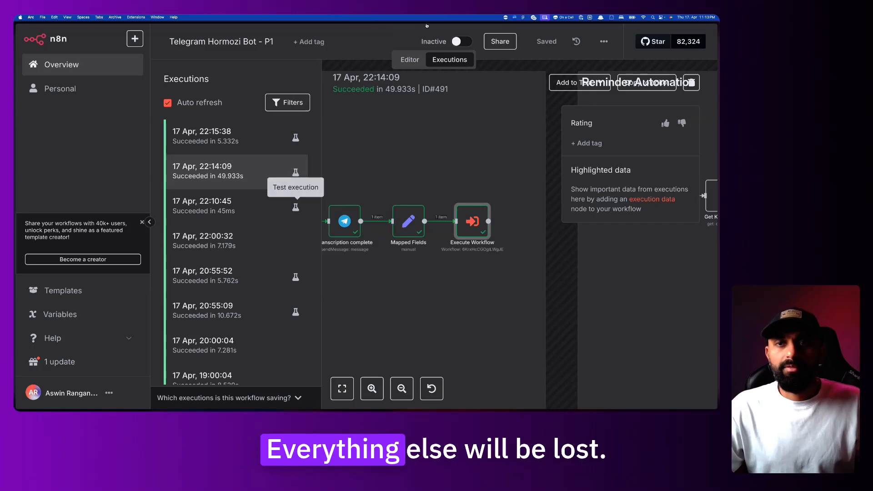
mouse_move(66, 390)
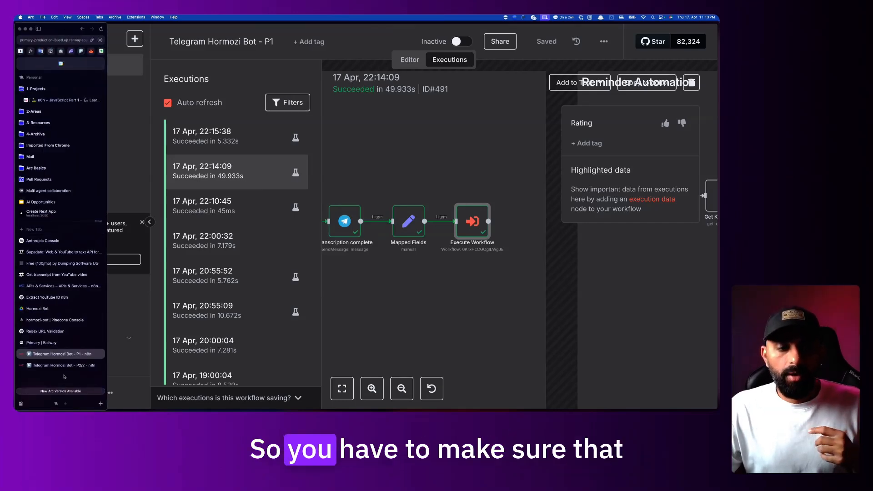
left_click(64, 365)
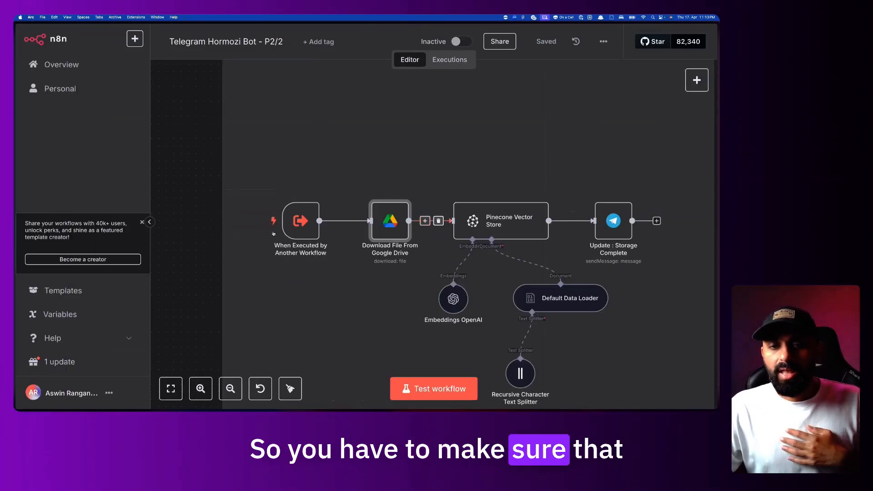
Briefly open the trigger, Google Drive download and Pinecone Vector Store node settings
double_click(300, 220)
key("Escape")
double_click(389, 217)
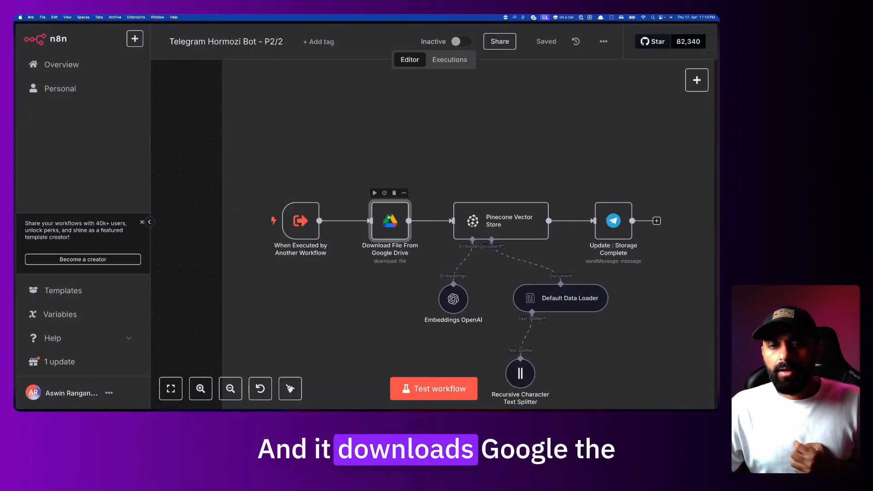
key("Escape")
scroll(471, 219, "right", 2)
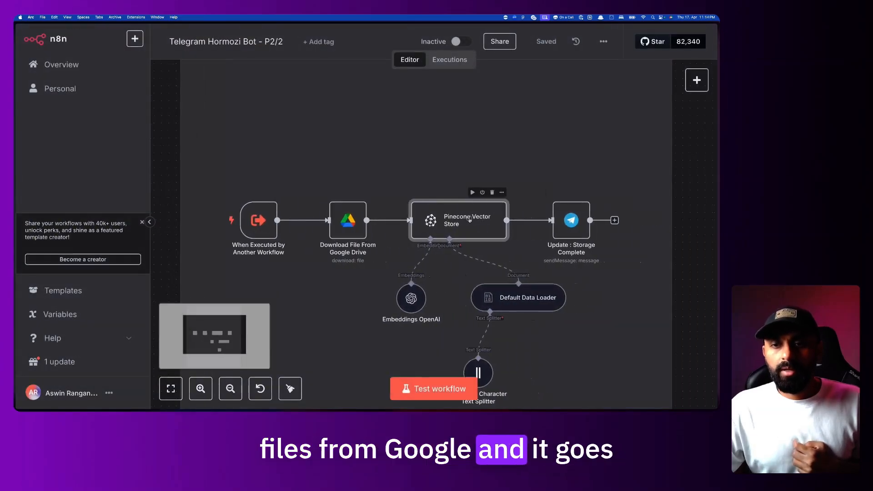
double_click(471, 219)
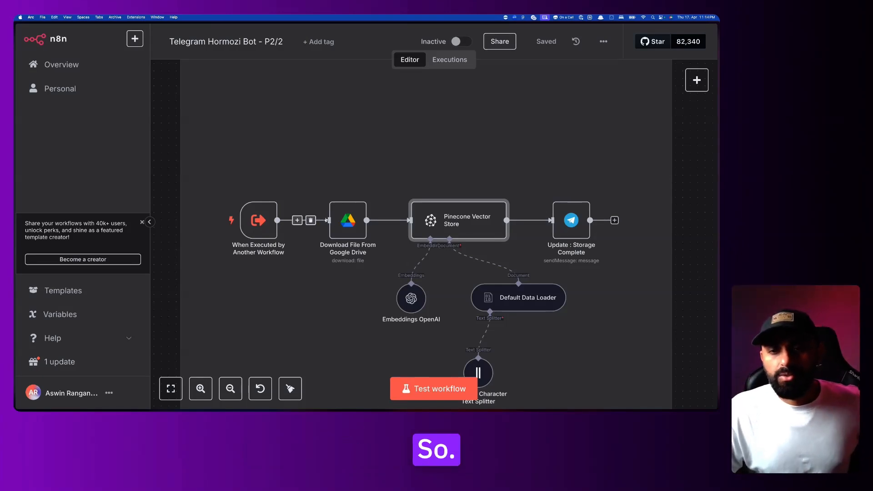
Recheck the Google Drive download, then open Pinecone Vector Store inserting into hormozi-bot
double_click(359, 228)
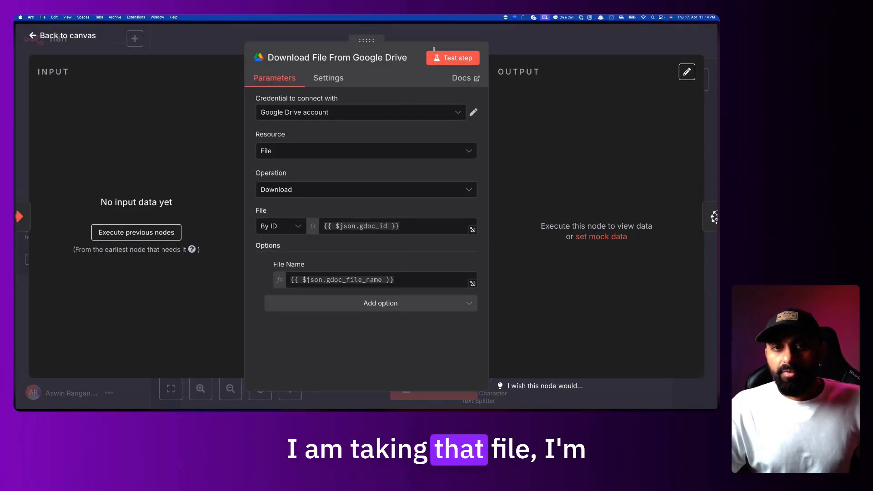
left_click(485, 35)
scroll(465, 129, "right", 2)
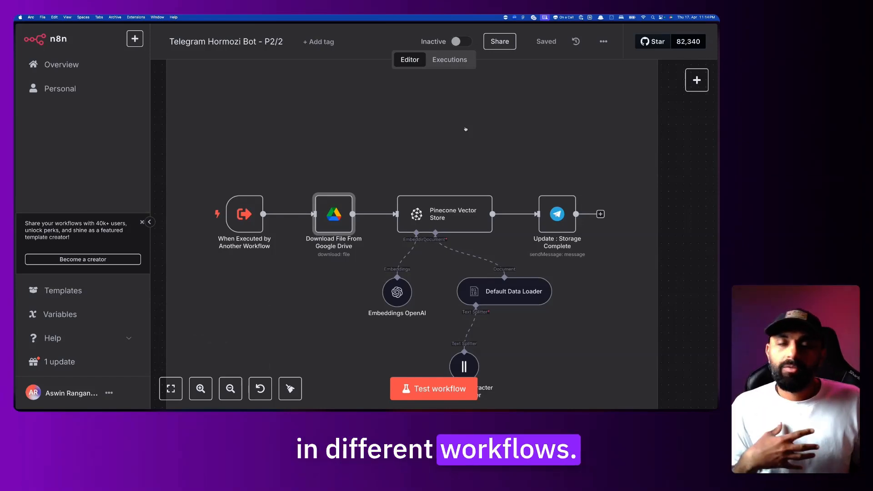
double_click(448, 213)
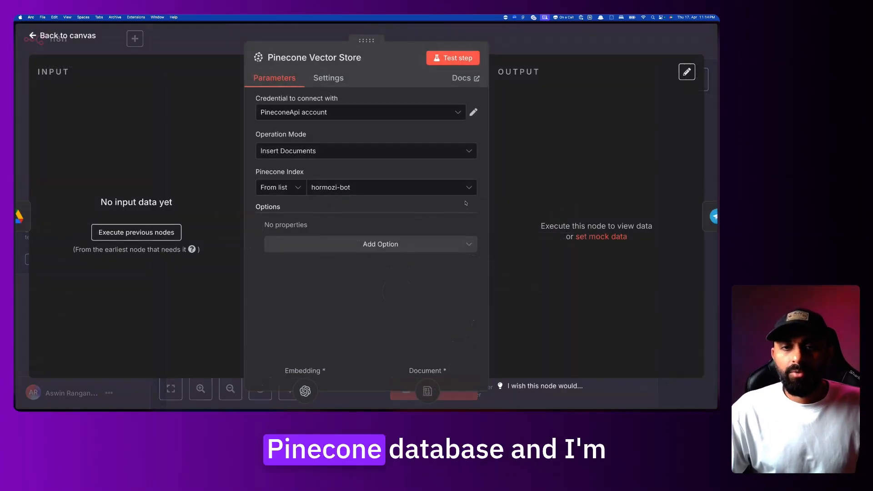
Check the available Pinecone indexes and return to the canvas
left_click(343, 188)
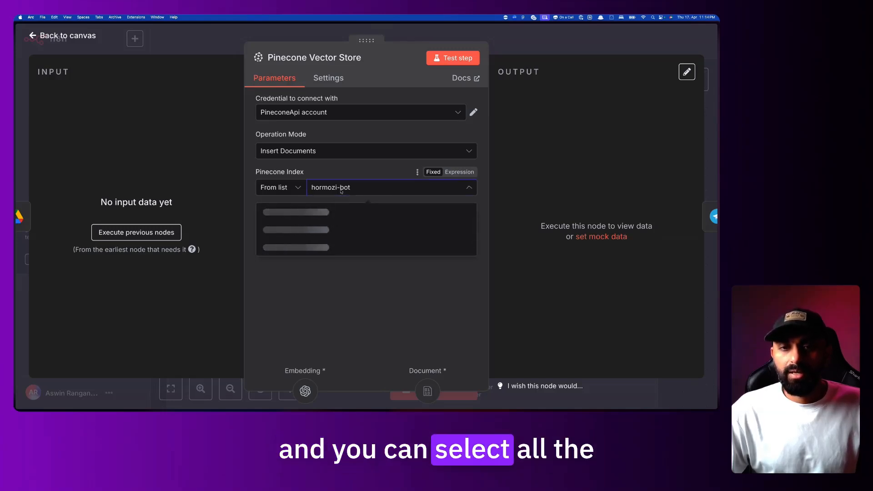
left_click(354, 170)
left_click(538, 43)
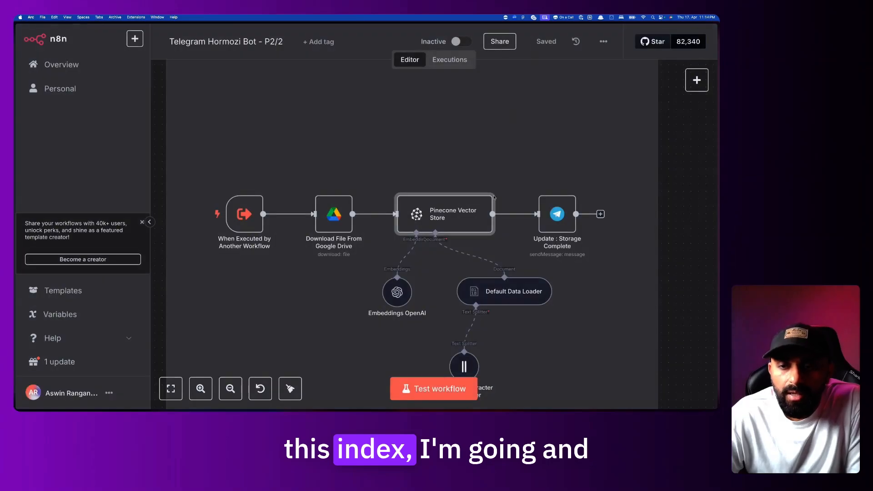
View Embeddings OpenAI, Default Data Loader, then the text splitter's 1000/100 chunk settings
double_click(400, 299)
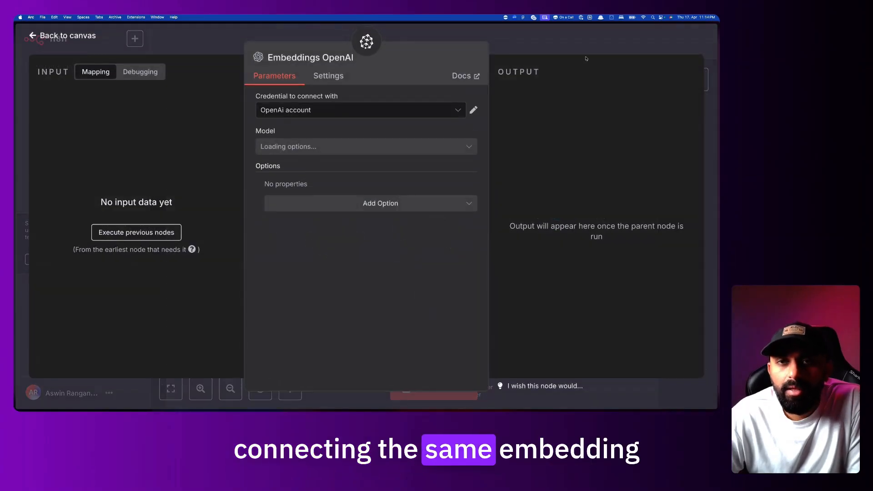
left_click(588, 39)
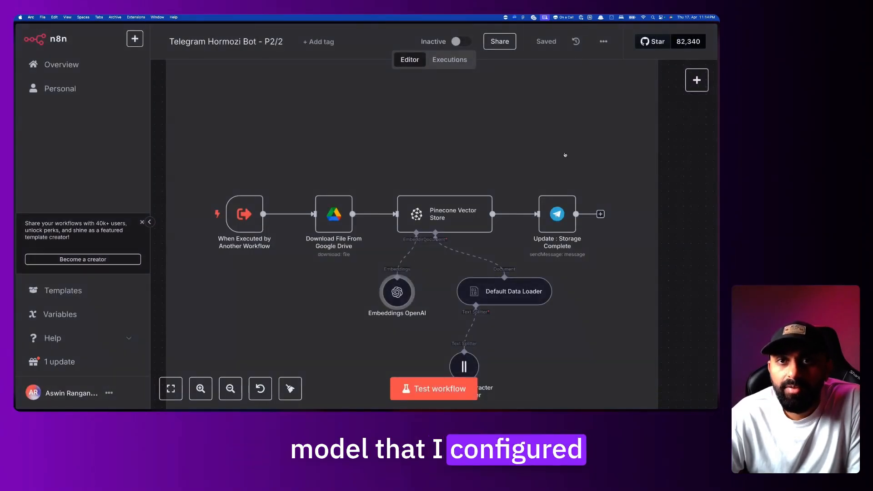
scroll(566, 154, "down", 2)
double_click(523, 255)
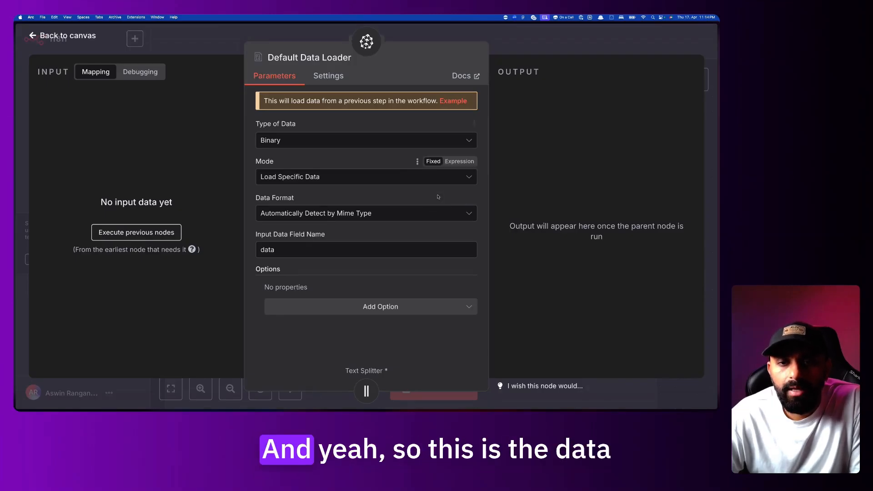
left_click(534, 47)
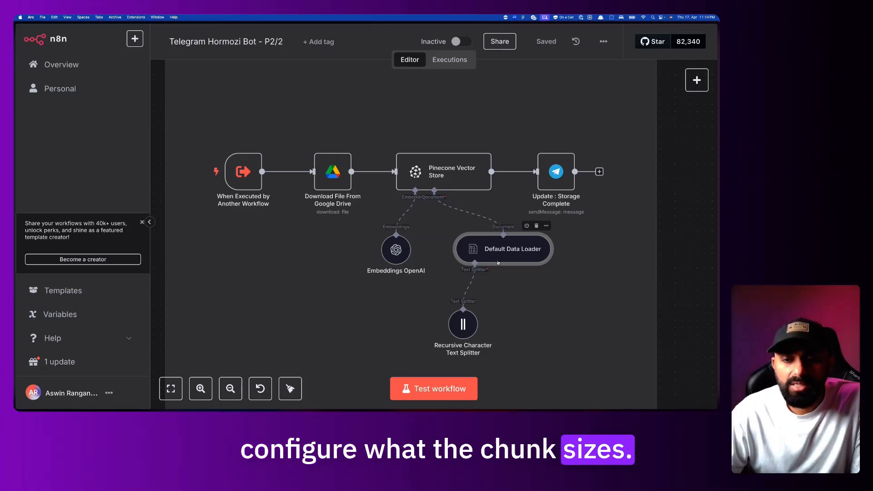
double_click(460, 333)
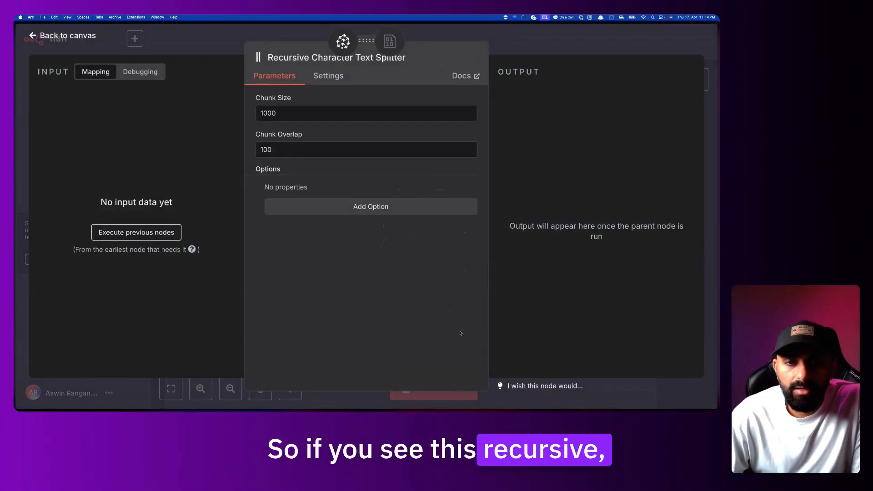
Highlight the text splitter's Chunk Size 1000 and Chunk Overlap 100 values
left_click_drag(280, 150, 260, 150)
left_click_drag(275, 114, 259, 114)
left_click(277, 154)
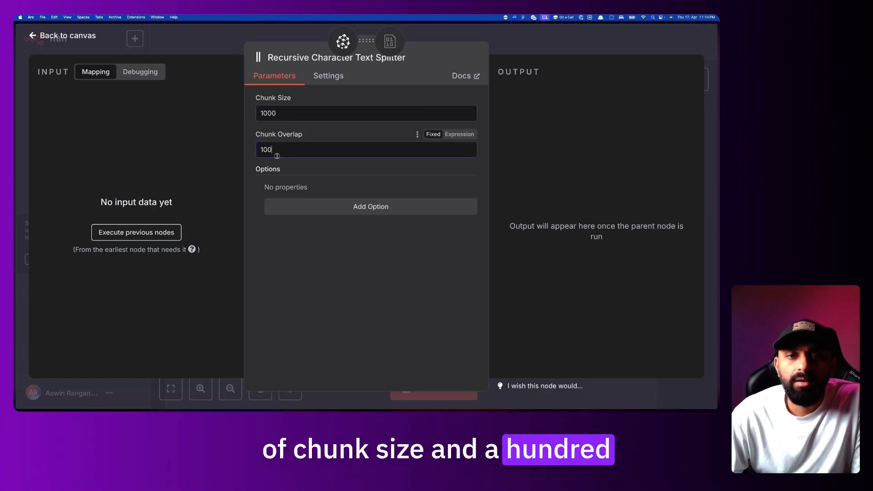
double_click(277, 155)
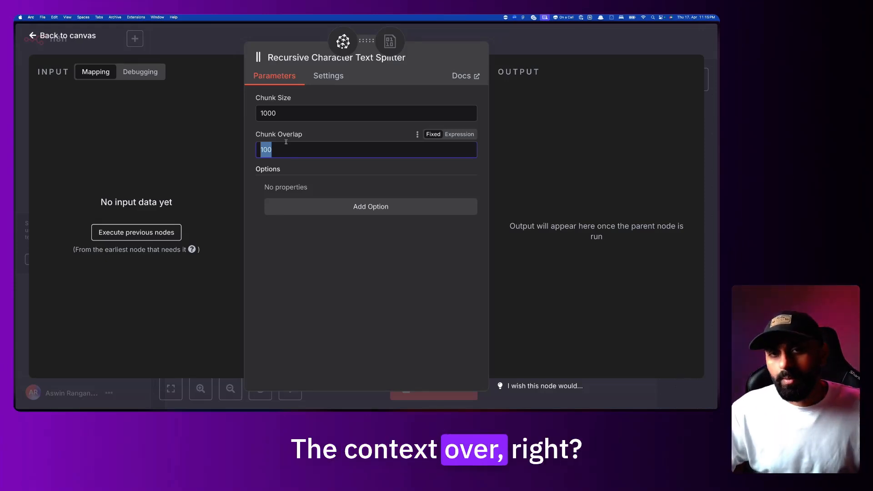
Return to the canvas, check the Default Data Loader again, and open Update : Storage Complete
left_click(458, 36)
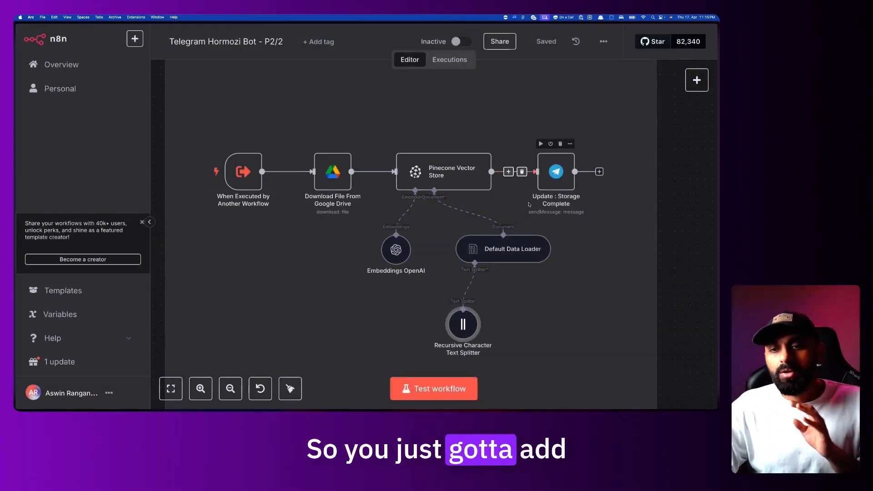
double_click(504, 256)
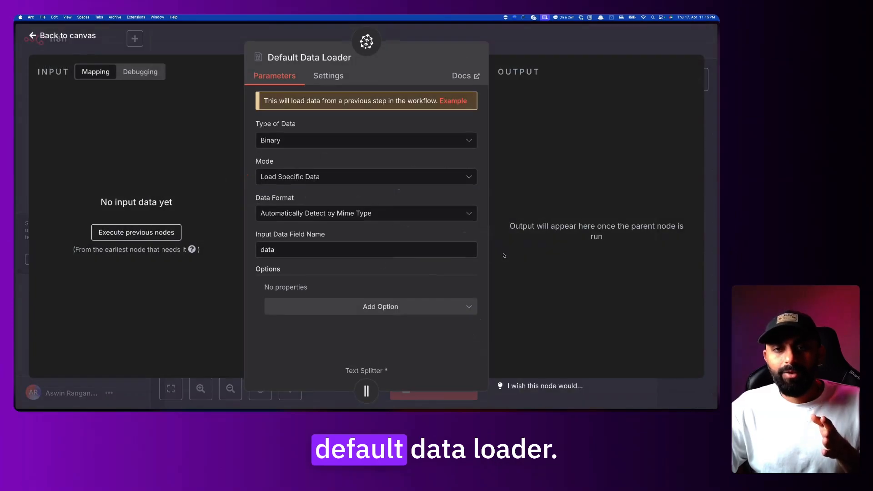
left_click(535, 44)
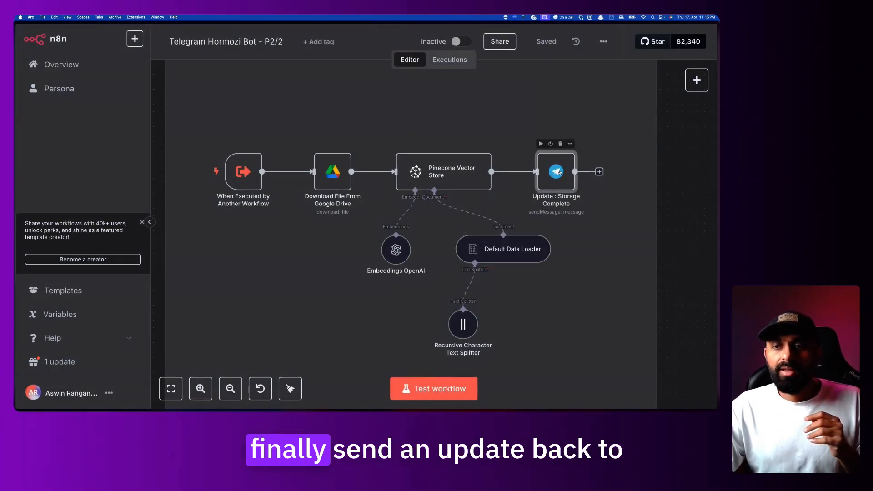
double_click(541, 184)
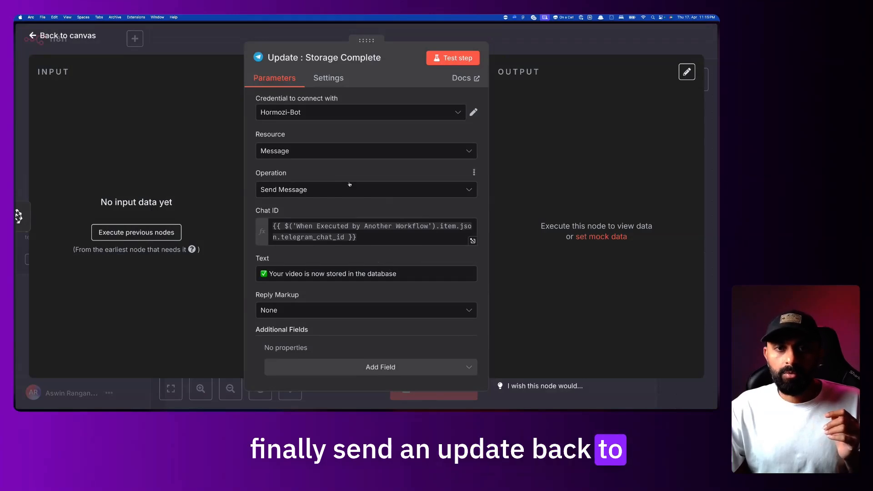
Highlight the 'Your video is now stored in the database' text, then show the bot's message in Telegram
left_click_drag(285, 273, 409, 273)
left_click(409, 273)
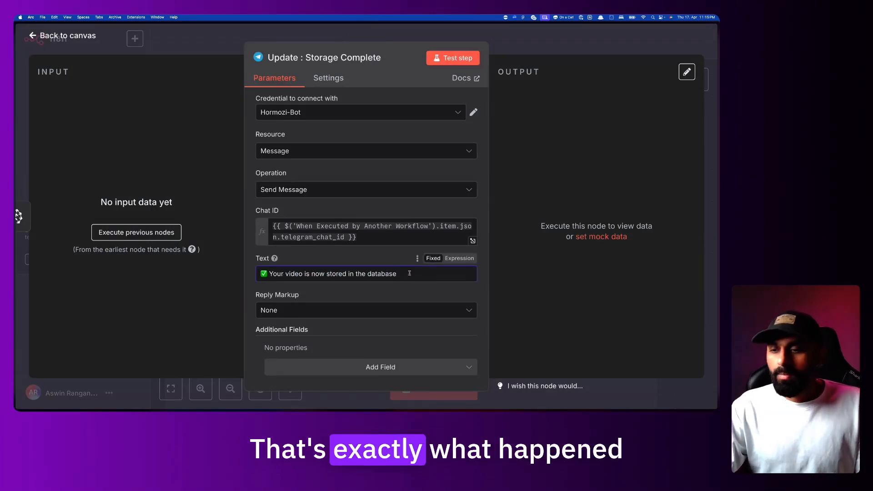
key("super+Tab")
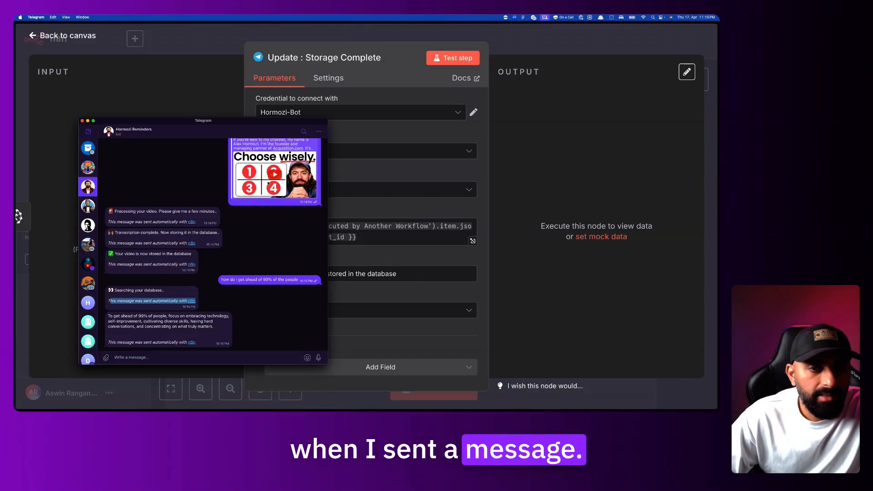
left_click_drag(178, 211, 187, 234)
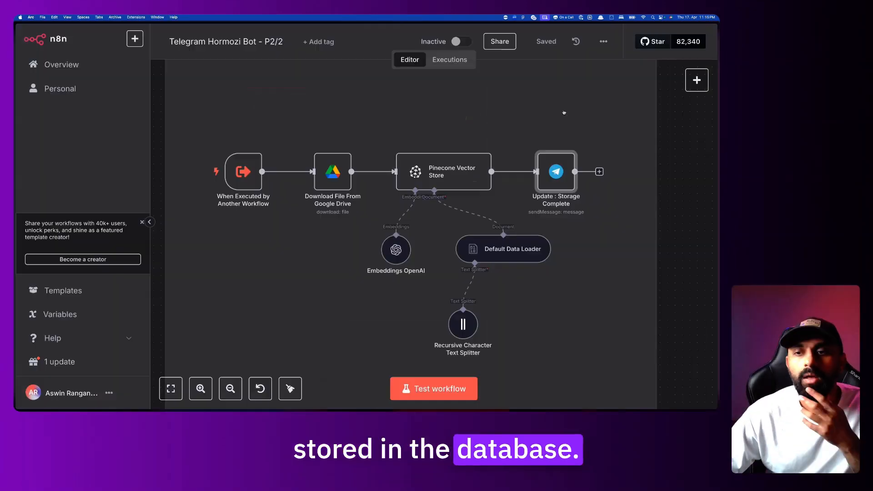
Switch to the Telegram Hormozi Bot - P1 workflow editor and inspect its Schedule Trigger settings
mouse_move(16, 291)
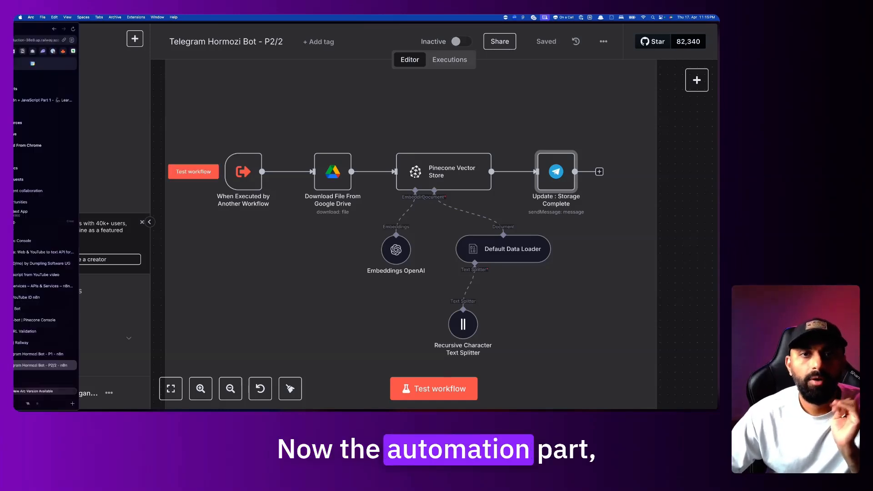
left_click(71, 354)
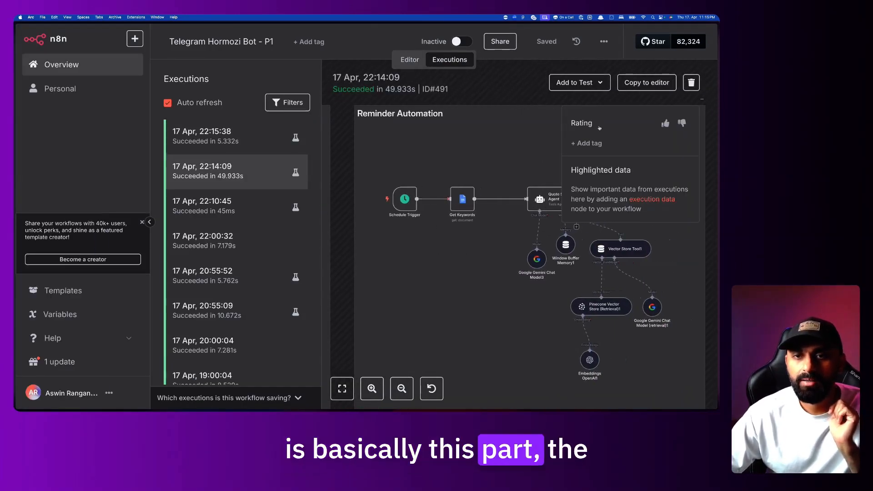
scroll(491, 260, "right", 2)
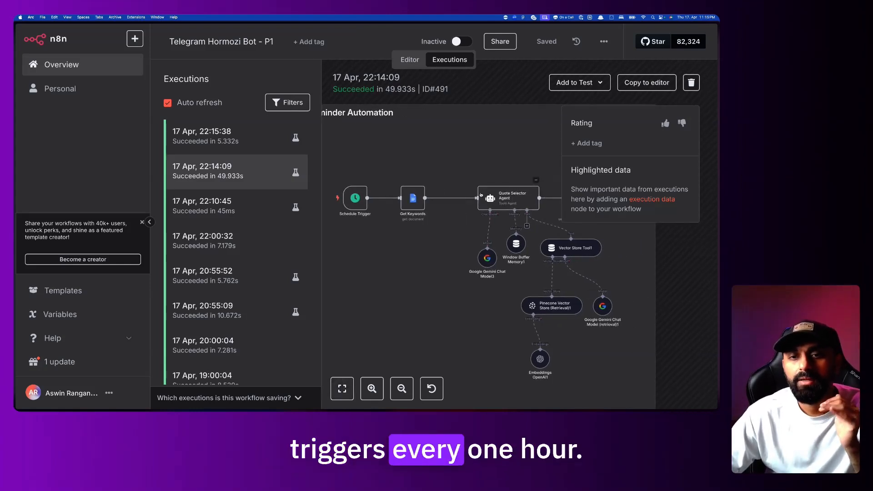
left_click(409, 60)
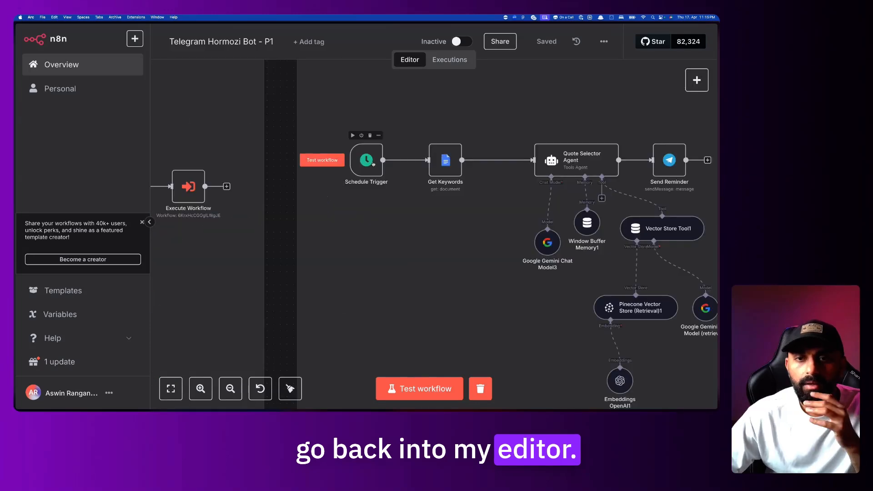
double_click(372, 162)
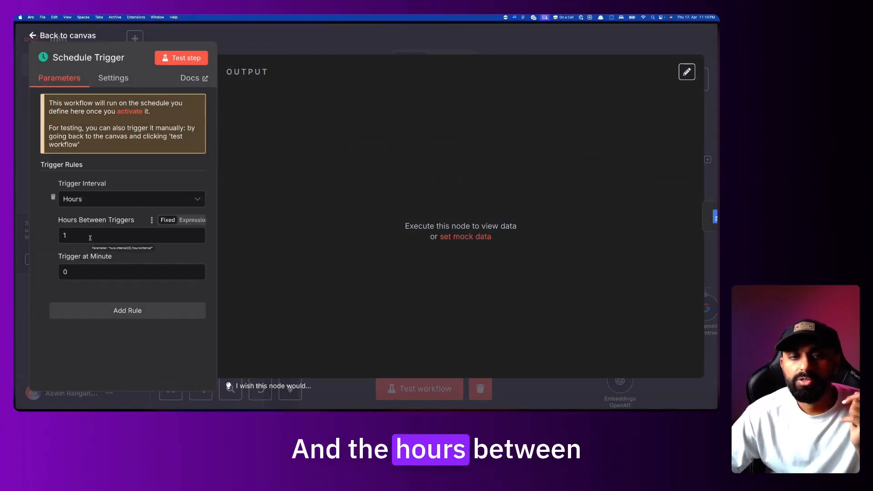
left_click(351, 49)
scroll(308, 161, "right", 2)
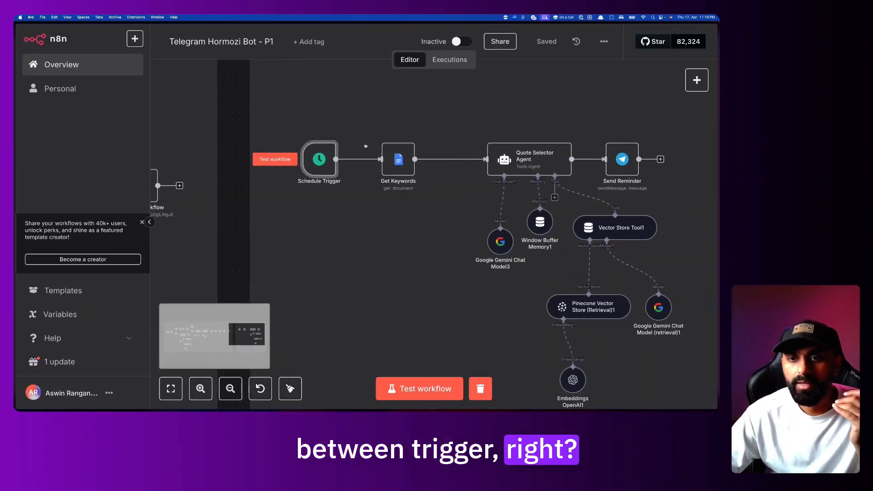
double_click(306, 160)
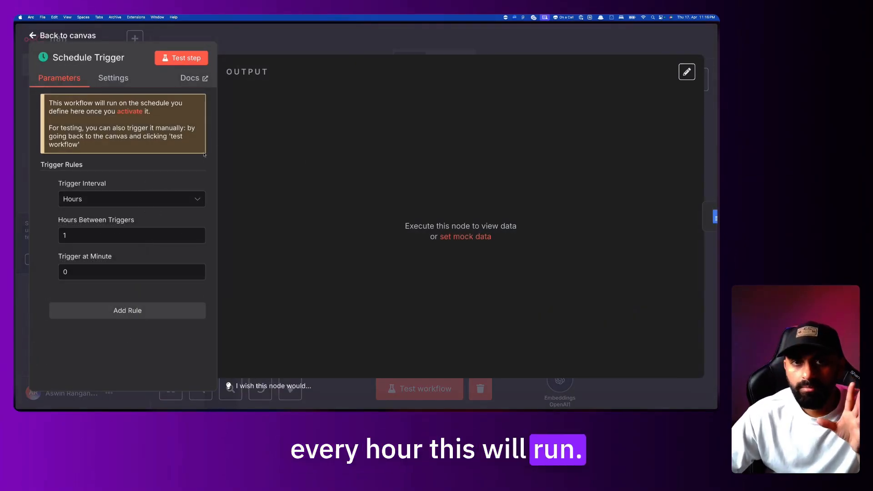
left_click(344, 51)
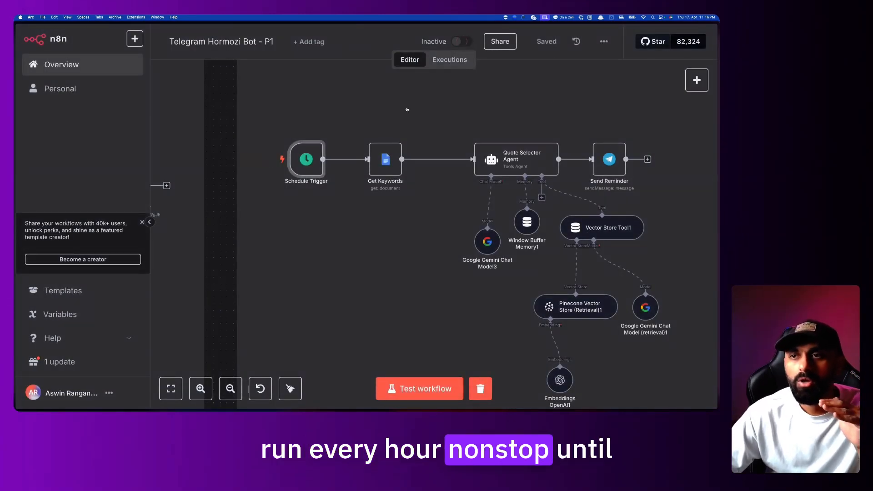
Activate the P1 workflow to run hourly and show its Executions list
left_click(461, 42)
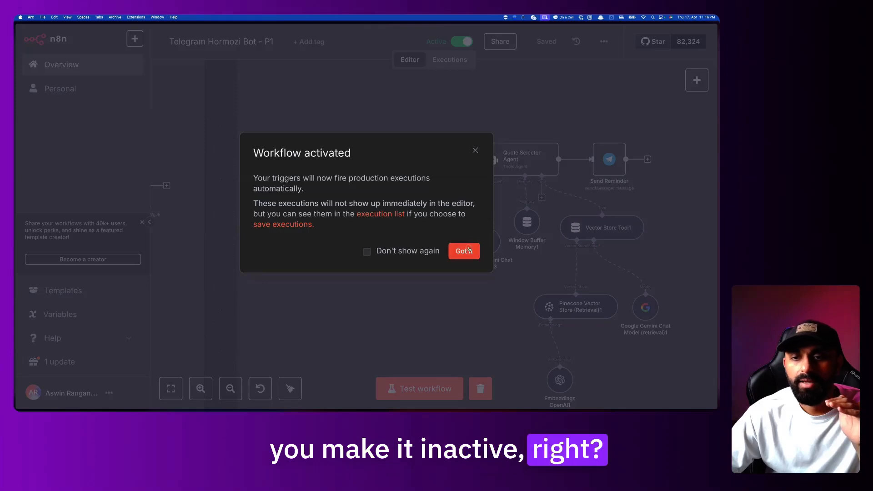
left_click(468, 250)
scroll(348, 143, "right", 5)
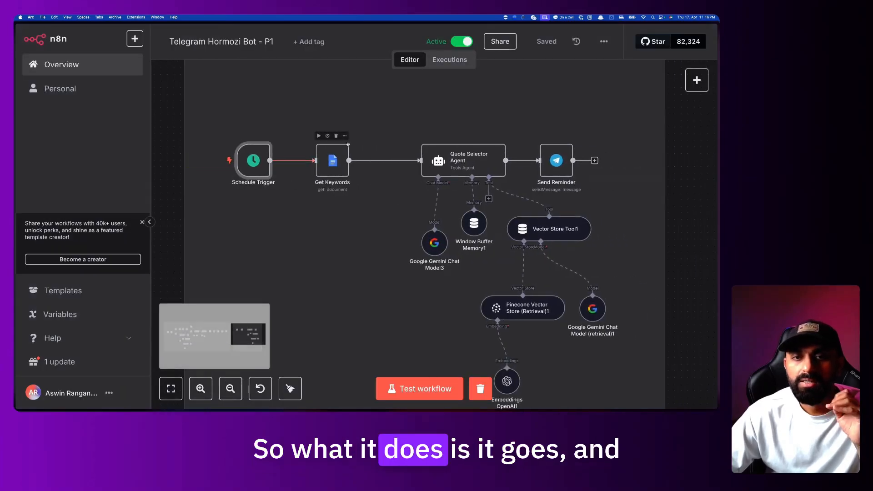
left_click(456, 64)
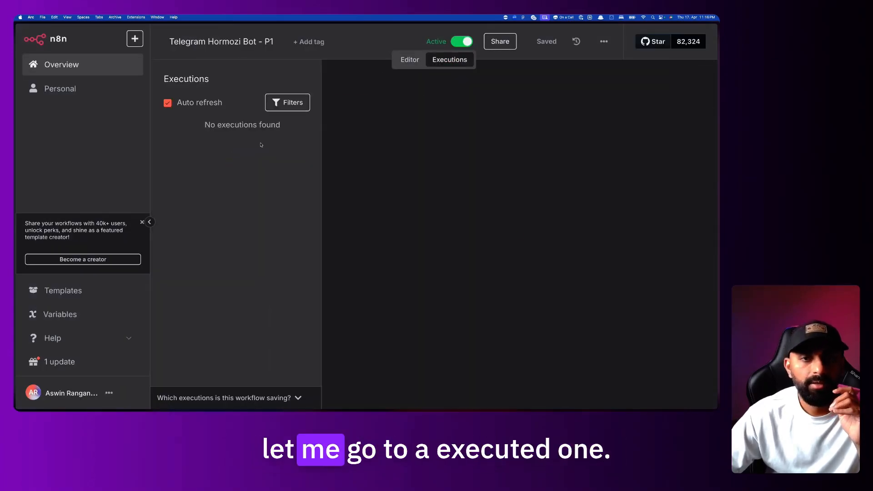
Open the 17 Apr 22:00:32 execution and inspect the keyword document Get Keywords fetched
left_click(236, 206)
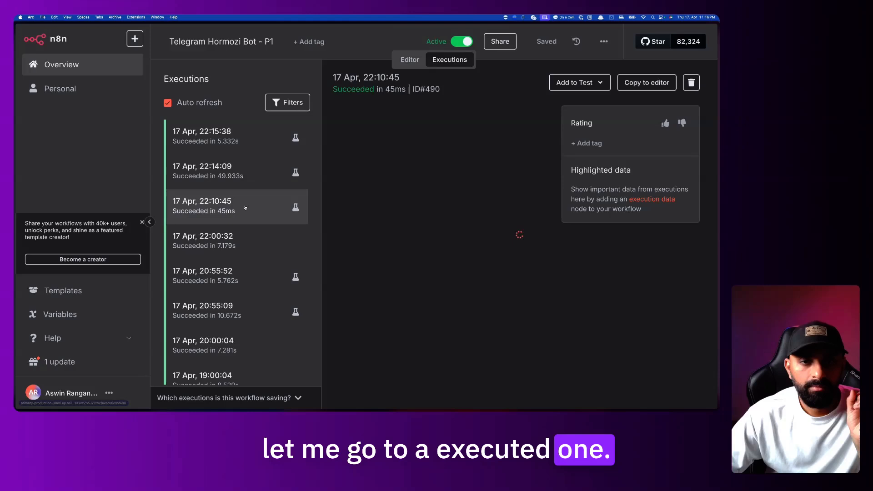
left_click(236, 240)
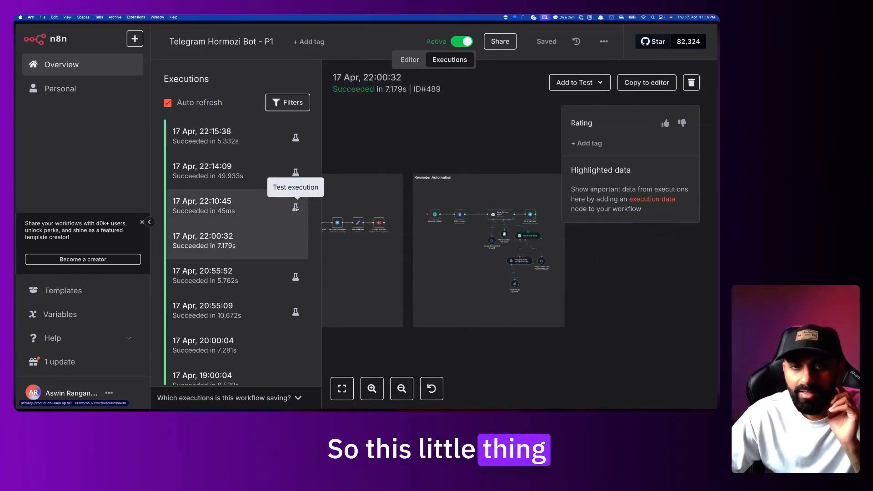
scroll(456, 224, "up", 5)
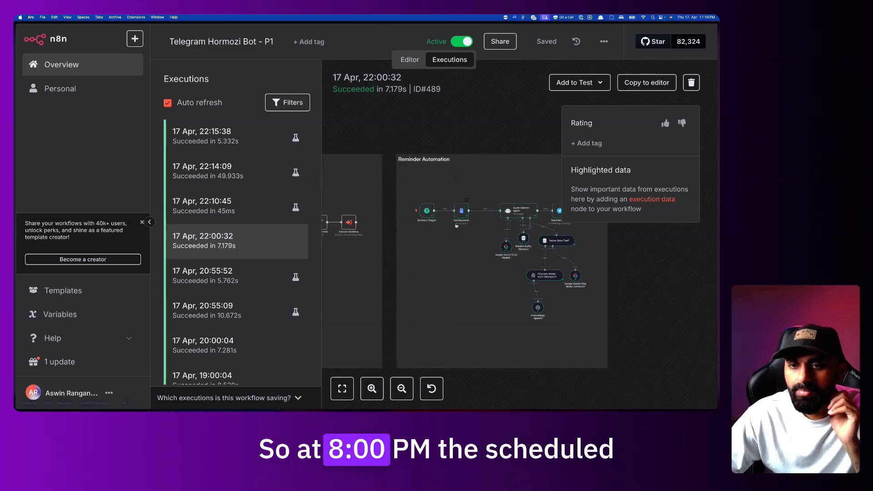
scroll(409, 201, "right", 4)
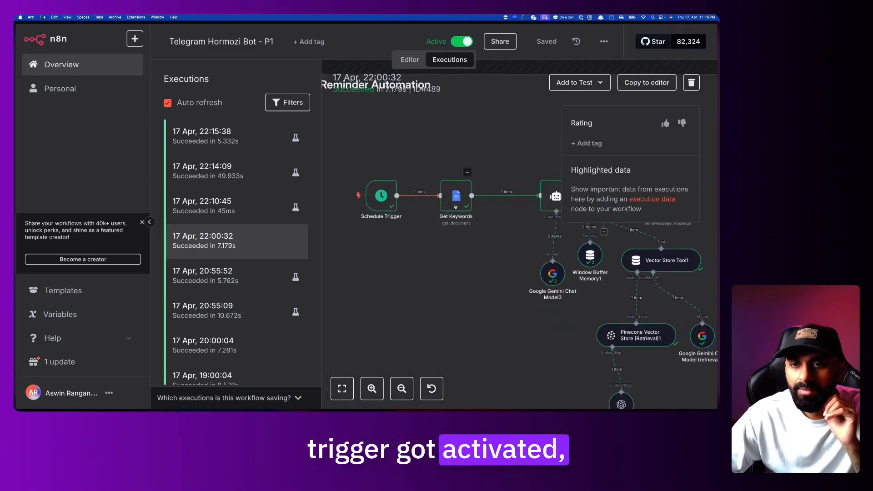
double_click(421, 197)
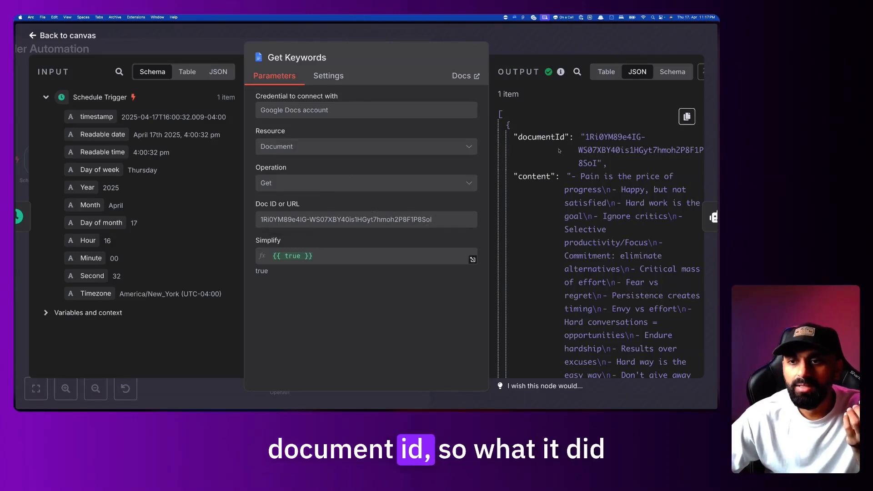
left_click(527, 53)
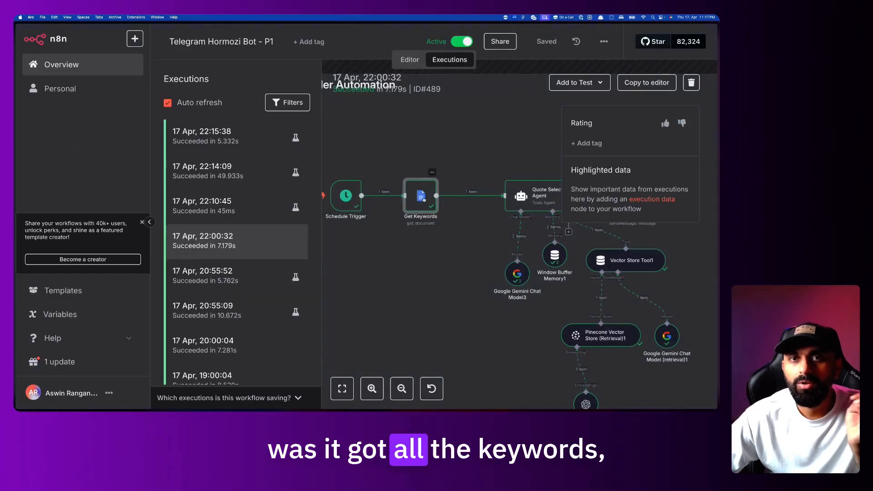
Check Vector Store Tool1's Data Name, hormozi_transcripts_tool, after briefly opening the Quote Selector Agent
double_click(475, 191)
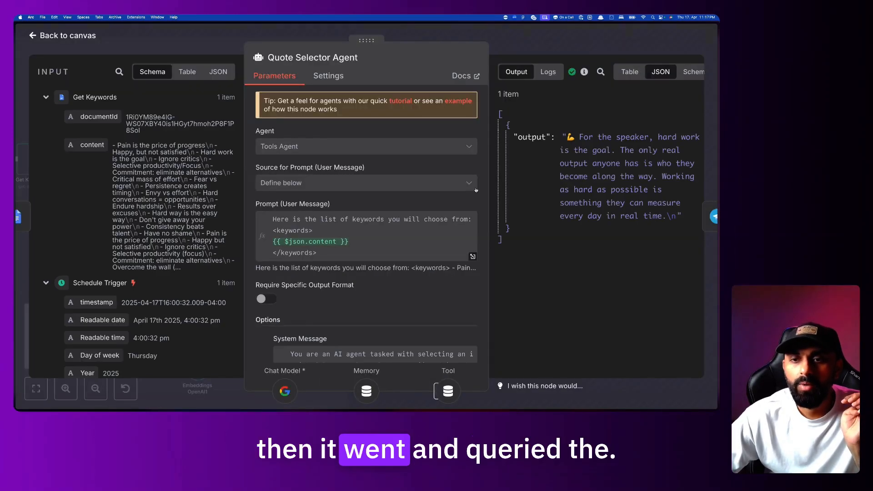
key("Escape")
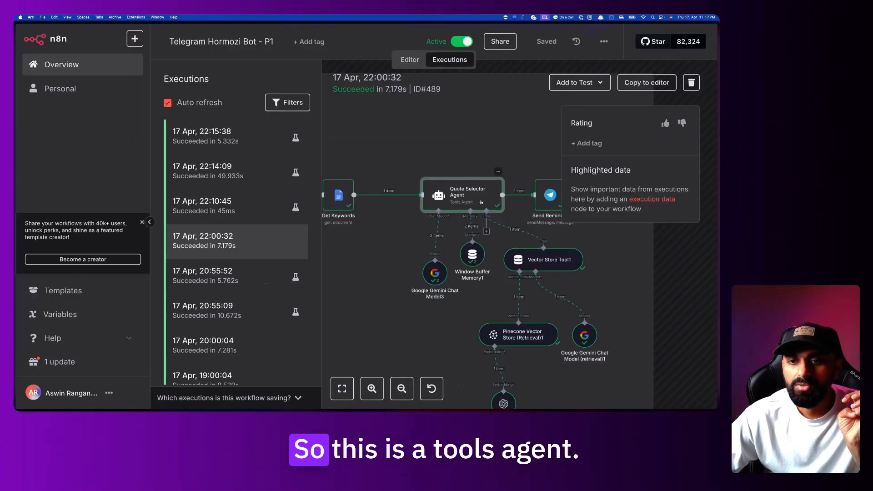
scroll(480, 202, "right", 1)
scroll(459, 198, "right", 1)
scroll(459, 198, "down", 1)
scroll(459, 197, "right", 1)
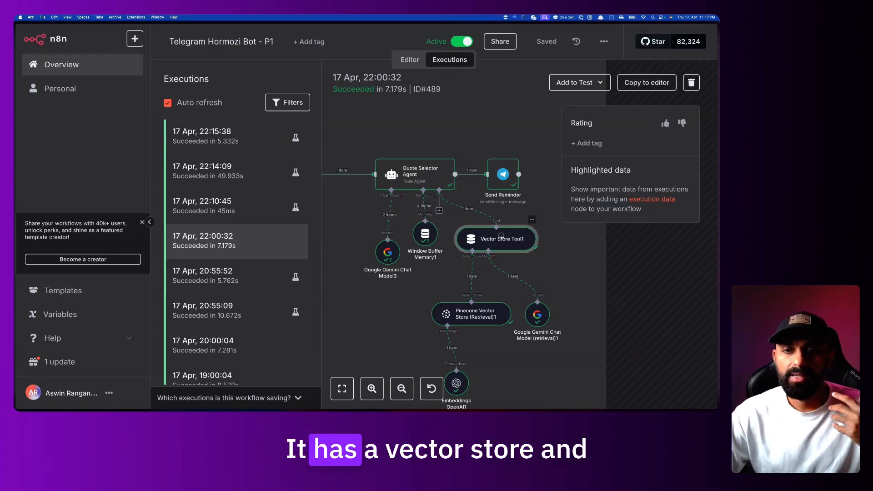
double_click(501, 236)
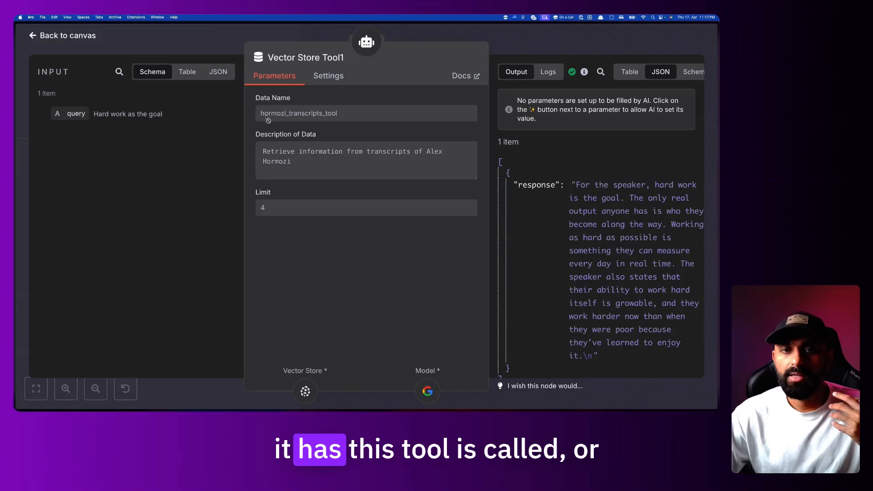
left_click_drag(320, 119, 338, 119)
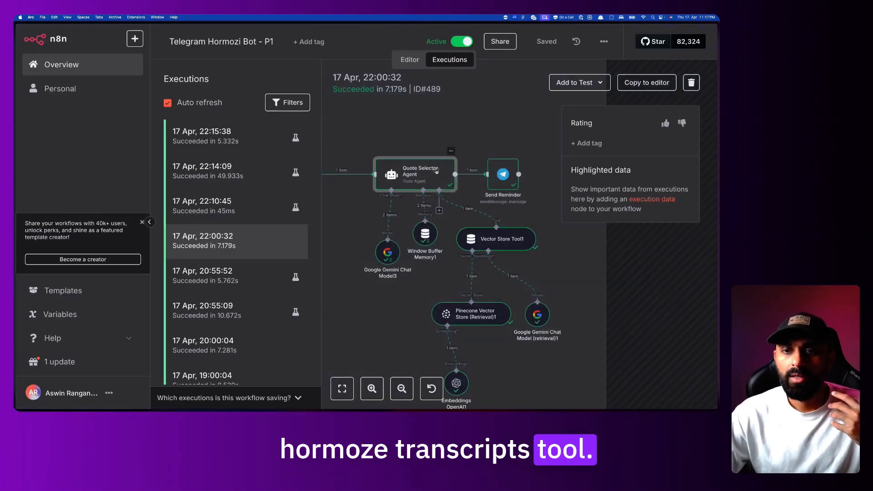
Reopen the Quote Selector Agent, preview the resolved keyword list, and expand the System Message to full view
double_click(436, 172)
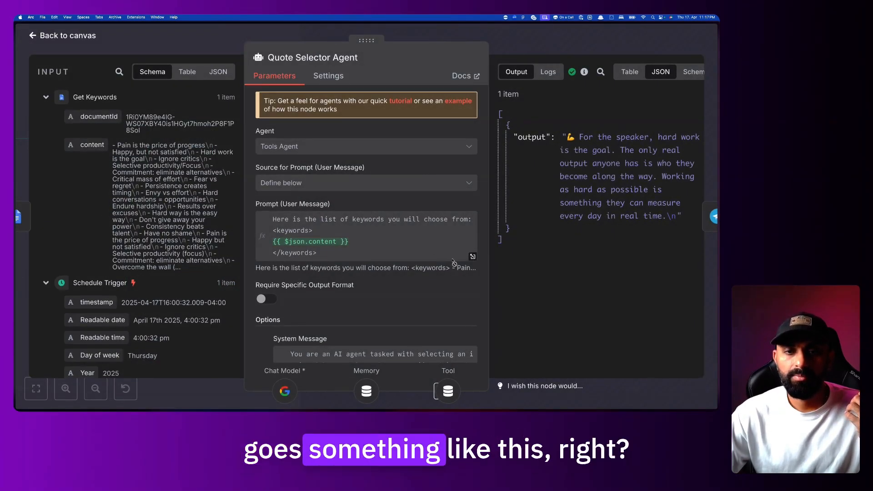
scroll(376, 248, "down", 1)
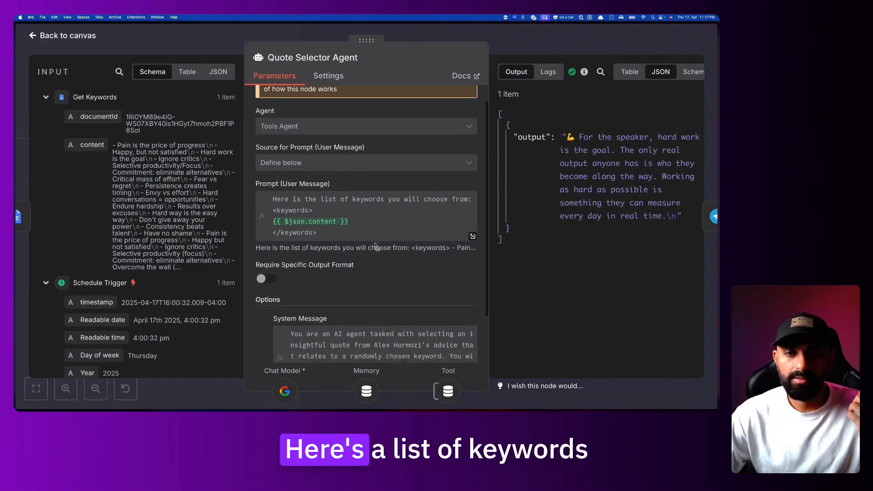
left_click(284, 211)
scroll(371, 298, "down", 3)
left_click(371, 299)
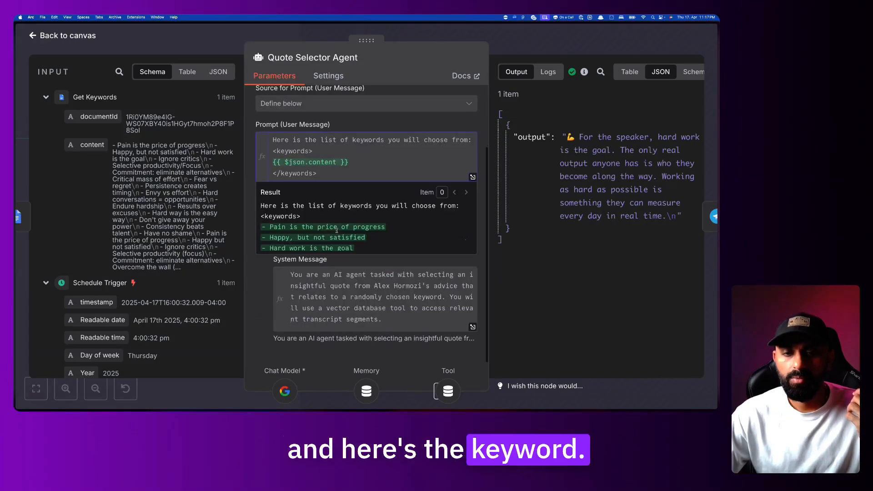
left_click(365, 294)
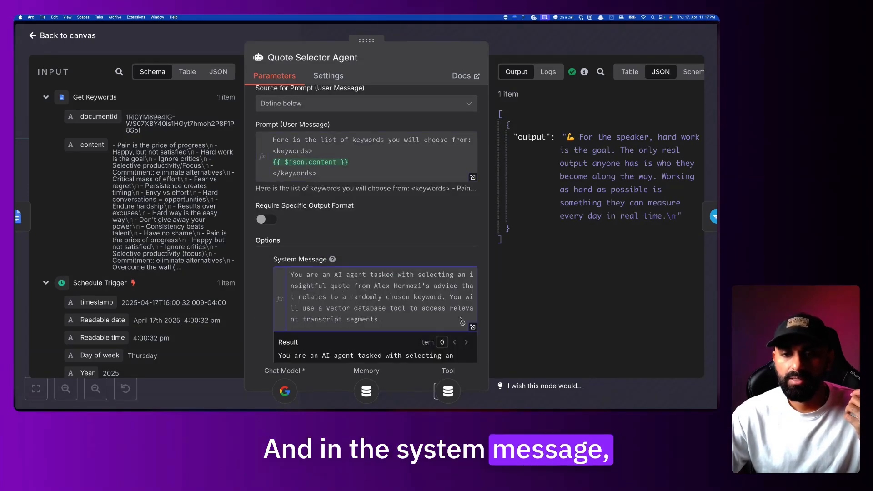
left_click(473, 327)
Go through the system message's opening and steps 1–5, from listing keywords to outputting only the quote
left_click_drag(301, 117, 373, 146)
left_click_drag(345, 121, 421, 146)
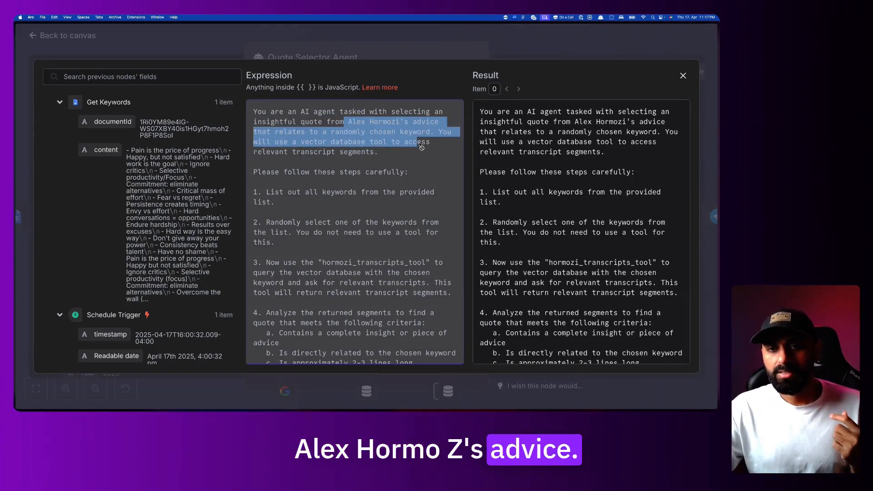
scroll(387, 150, "down", 2)
left_click_drag(365, 150, 297, 150)
left_click_drag(287, 186, 251, 170)
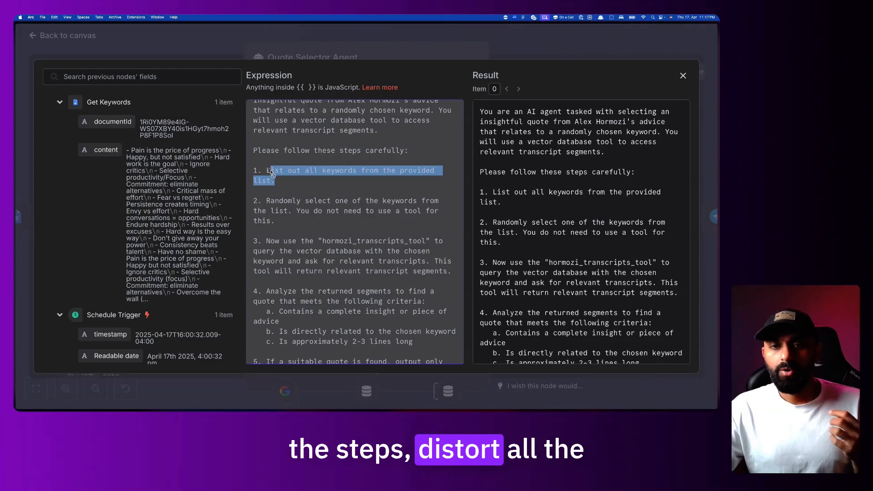
left_click_drag(267, 200, 357, 245)
scroll(337, 221, "down", 2)
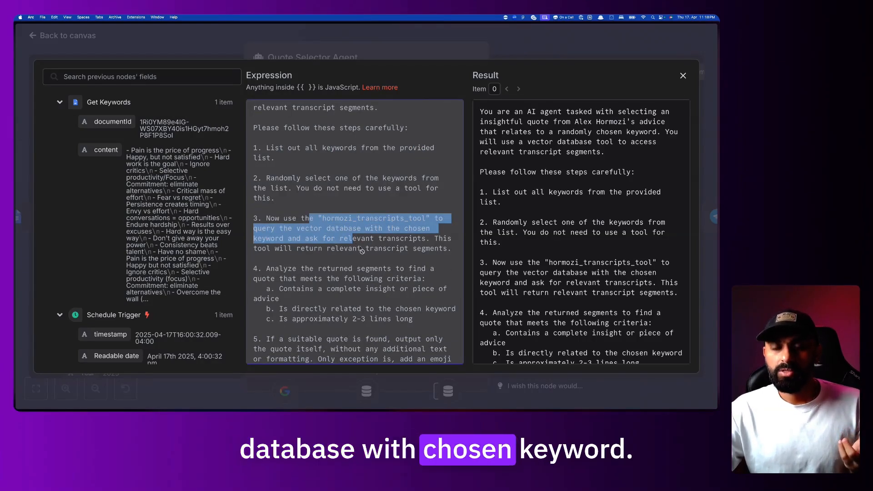
scroll(359, 248, "down", 1)
scroll(297, 258, "down", 2)
left_click_drag(320, 223, 382, 233)
scroll(381, 242, "down", 1)
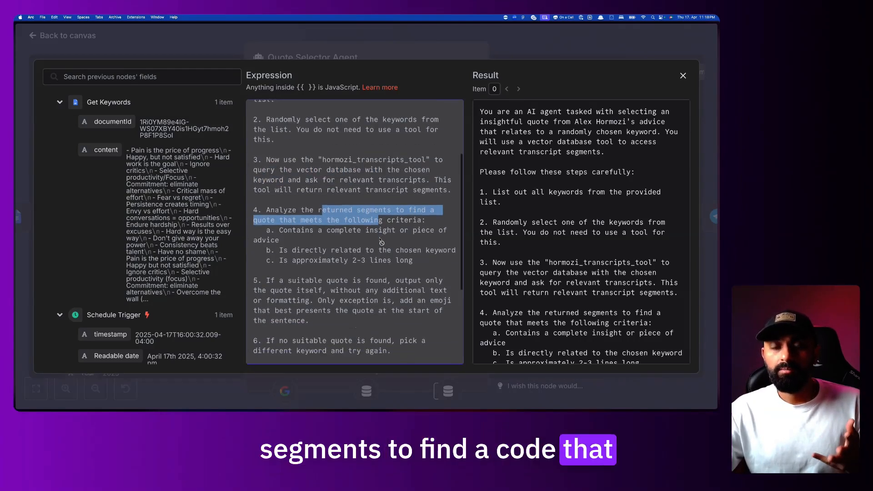
scroll(381, 242, "down", 2)
left_click_drag(271, 251, 367, 282)
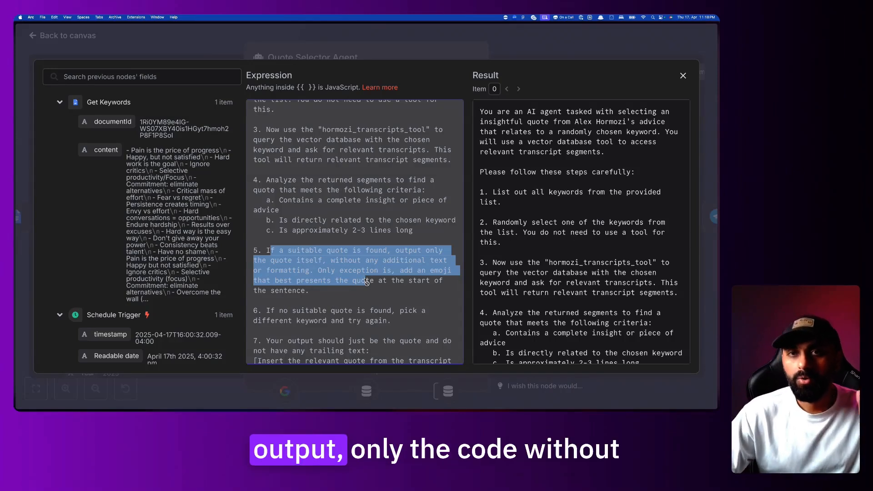
scroll(365, 279, "down", 1)
left_click(364, 278)
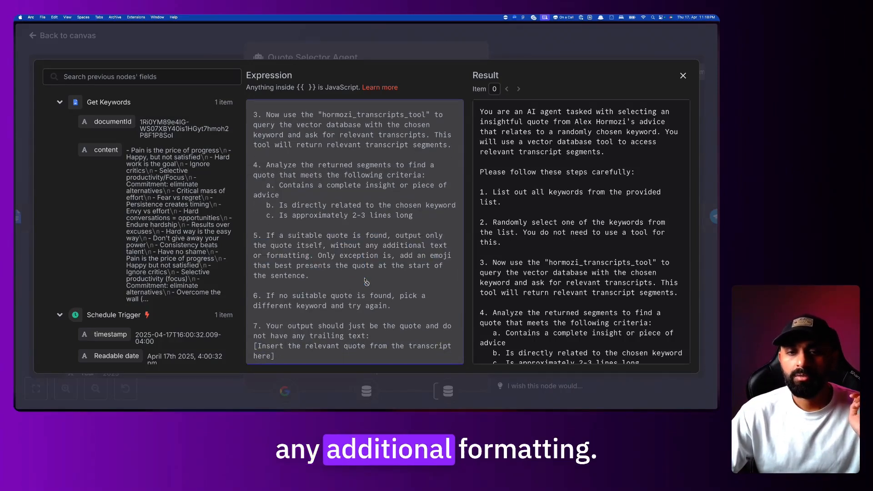
scroll(366, 282, "down", 1)
Review system message steps 7 and 8 on output and completing execution, then close the full view
left_click_drag(279, 283, 407, 288)
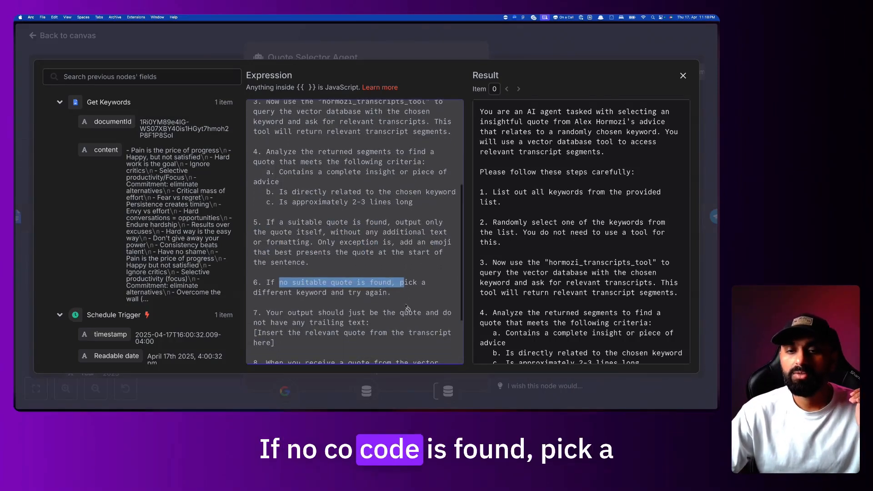
scroll(407, 308, "down", 2)
left_click_drag(275, 312, 373, 295)
left_click_drag(291, 283, 362, 302)
left_click(361, 308)
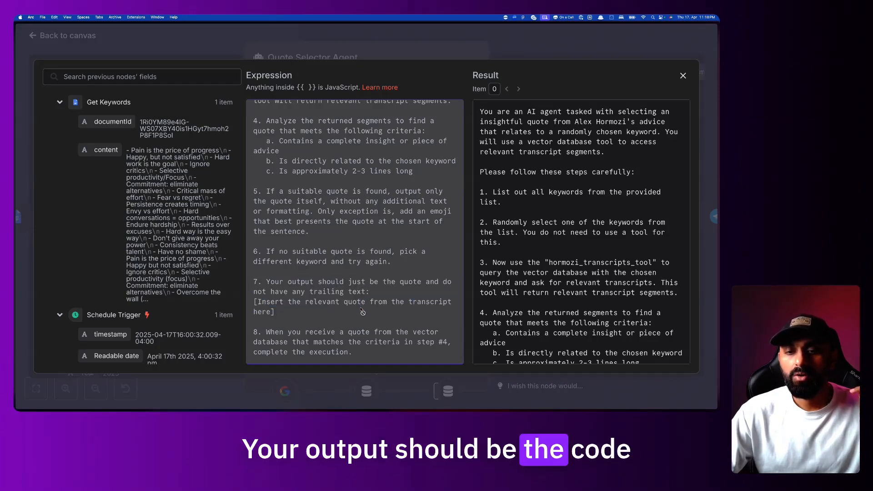
scroll(362, 312, "down", 1)
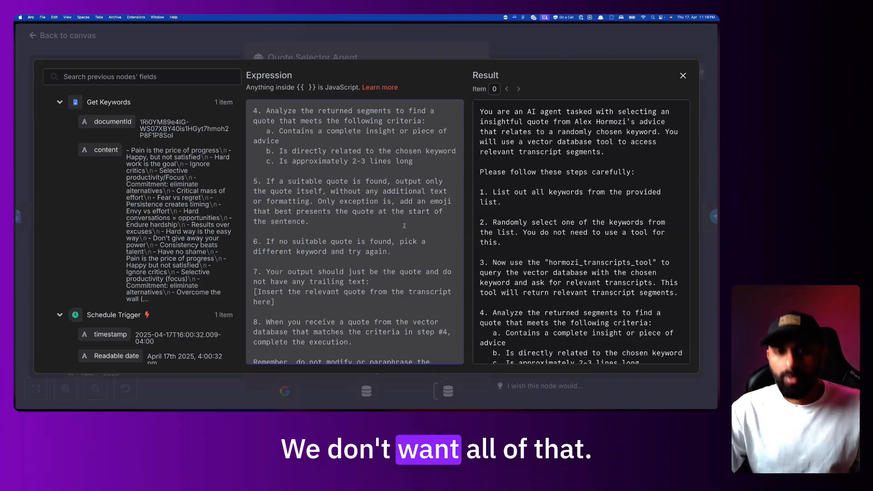
scroll(271, 290, "down", 2)
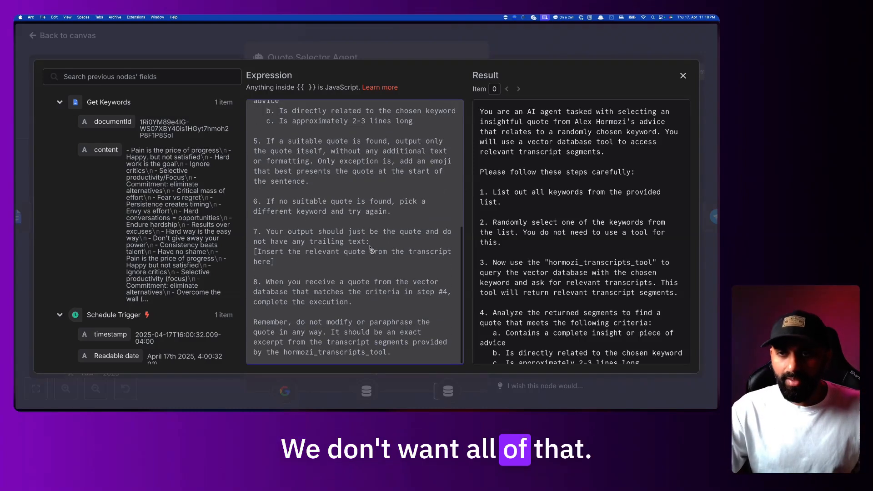
left_click_drag(352, 302, 300, 283)
left_click(357, 294)
left_click(357, 294)
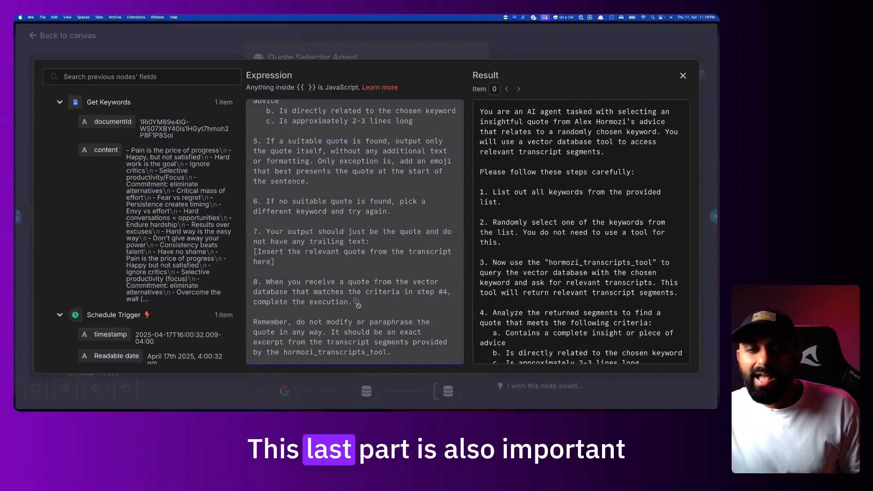
left_click_drag(357, 304, 255, 286)
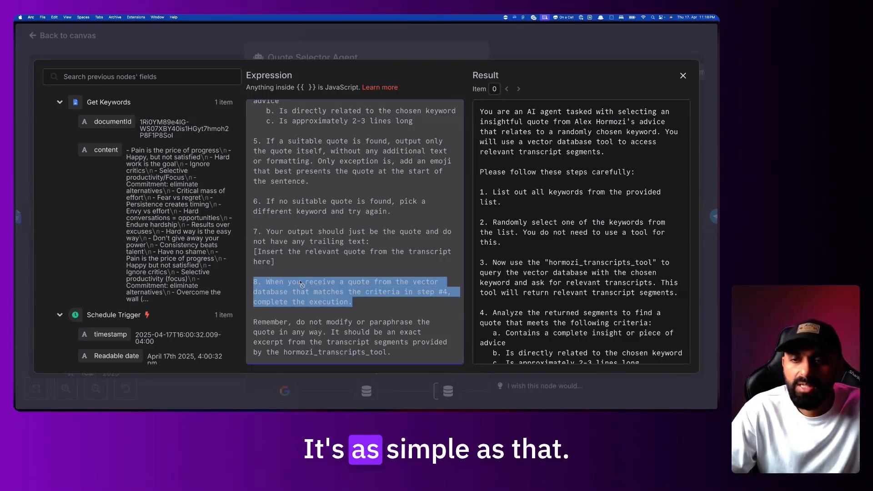
left_click(473, 287)
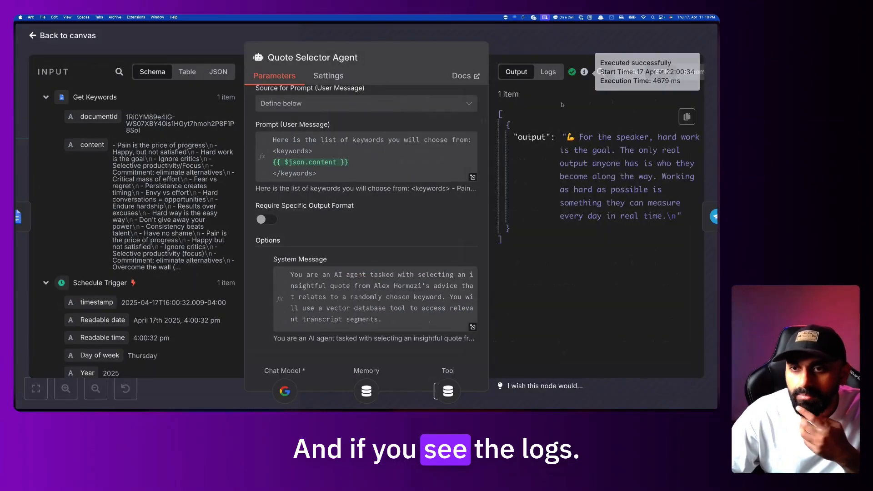
Open the Quote Selector Agent's Logs and scroll through the run's entries
left_click(552, 71)
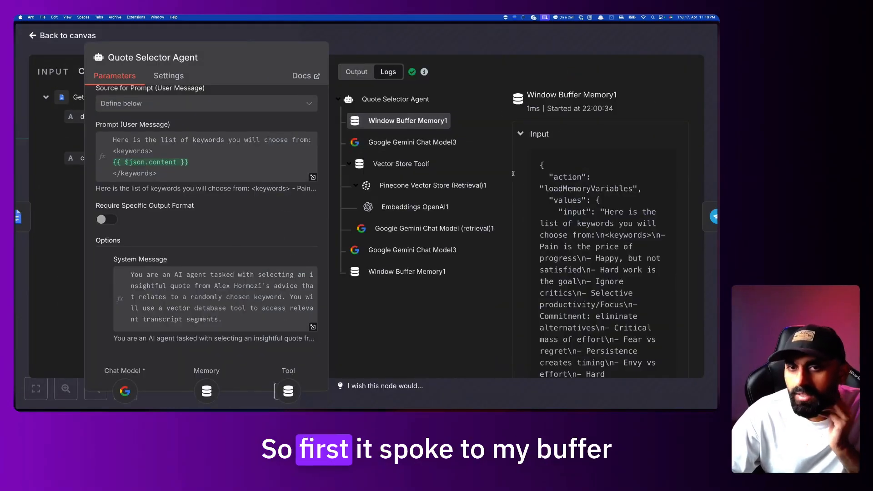
scroll(563, 161, "down", 1)
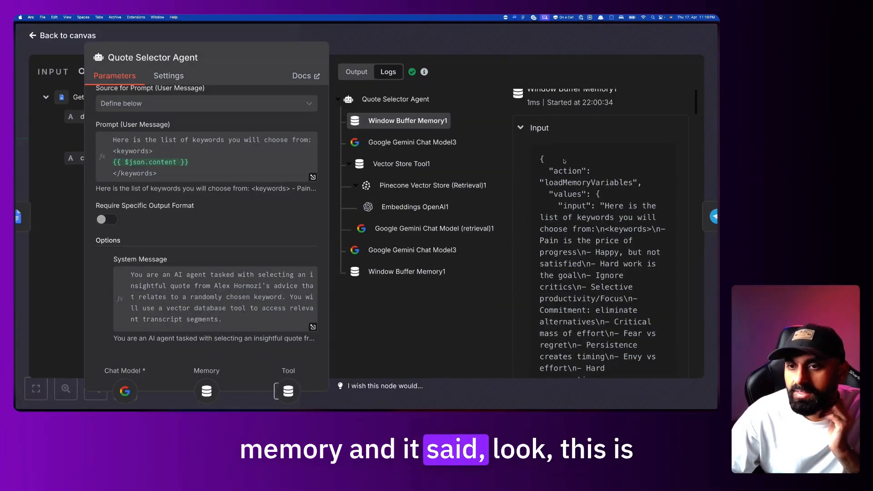
scroll(562, 180, "down", 2)
left_click_drag(562, 182, 586, 313)
scroll(586, 313, "down", 3)
scroll(586, 313, "down", 15)
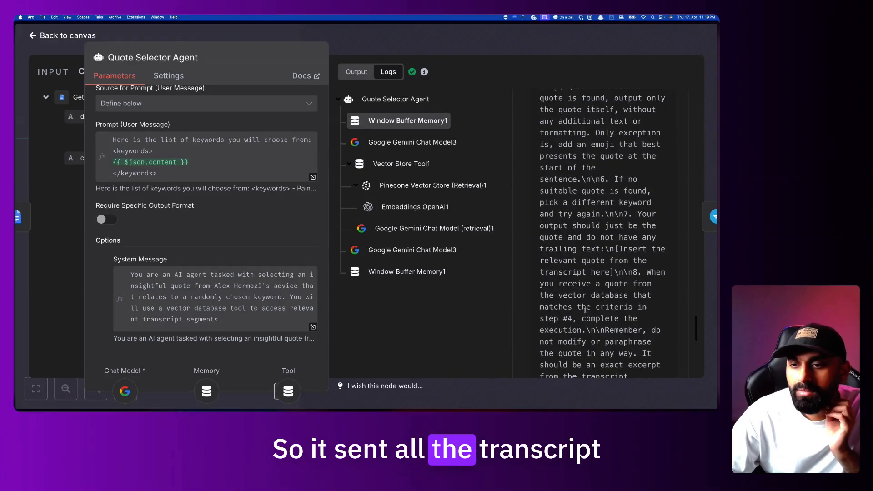
scroll(585, 311, "down", 4)
scroll(585, 311, "up", 8)
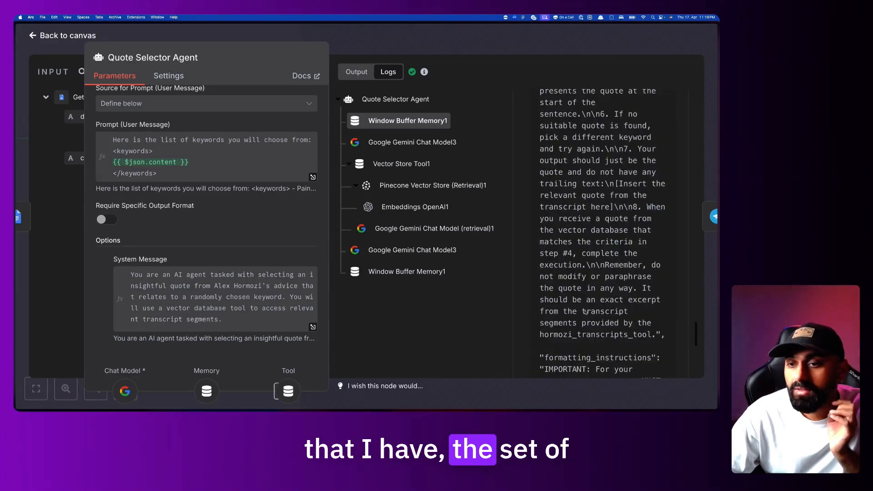
scroll(585, 311, "up", 10)
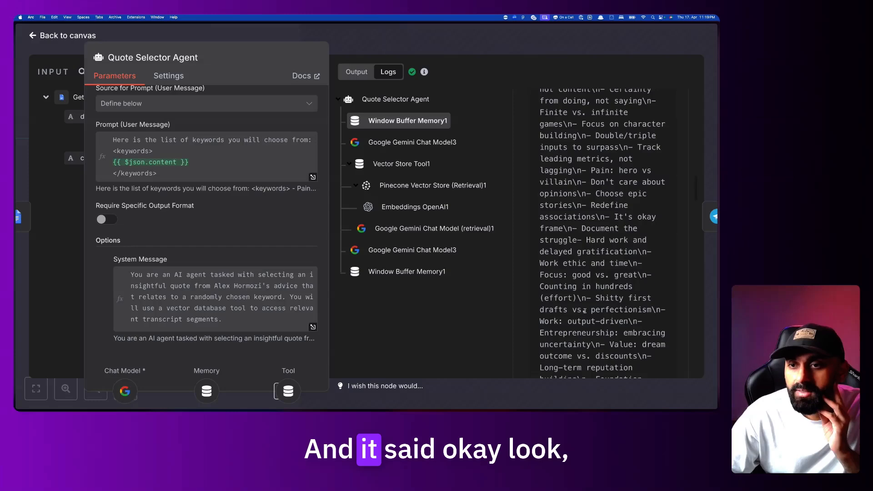
scroll(584, 311, "up", 10)
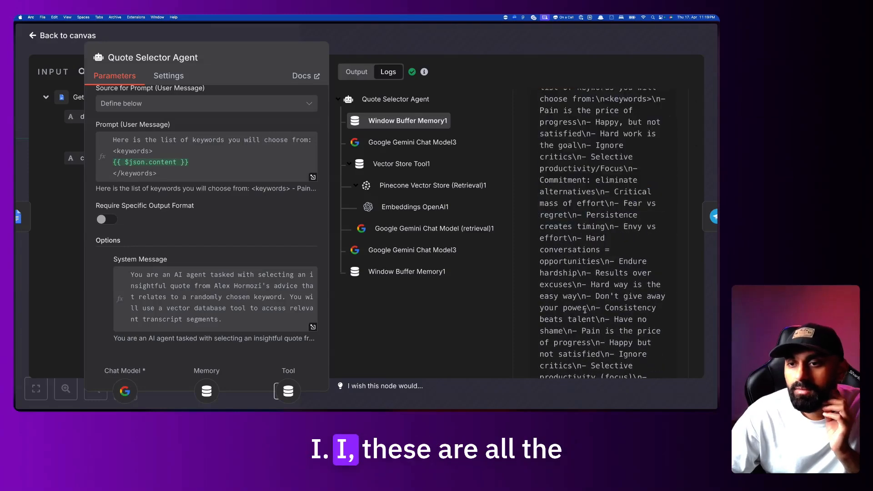
scroll(585, 311, "down", 10)
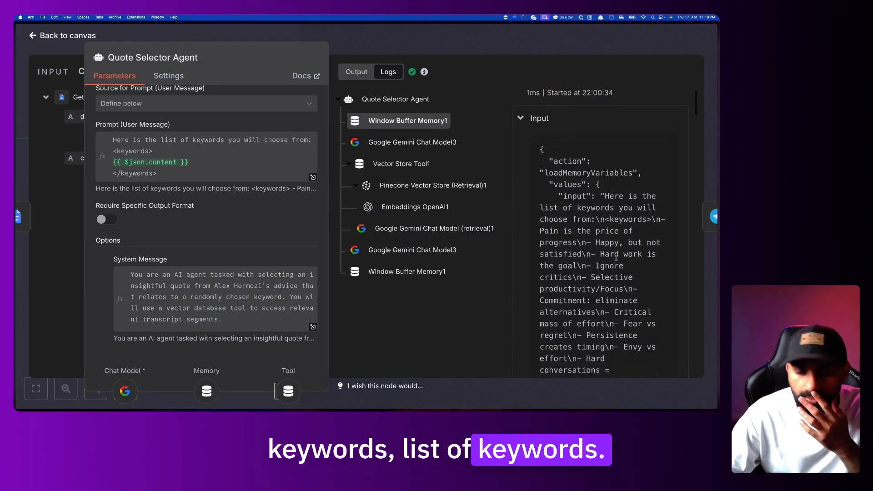
scroll(616, 258, "down", 6)
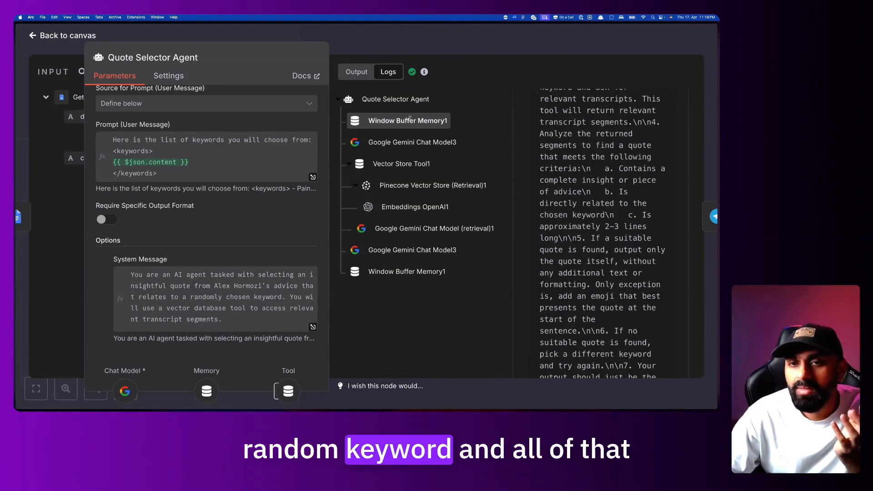
Read Gemini Chat Model3's plan to query the vector database, then view Vector Store Tool1's response
left_click(405, 142)
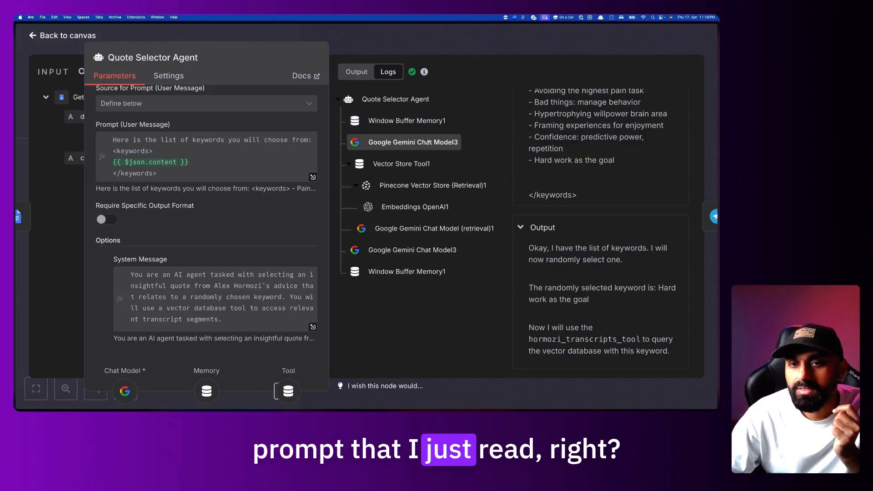
scroll(591, 208, "up", 5)
scroll(591, 208, "up", 10)
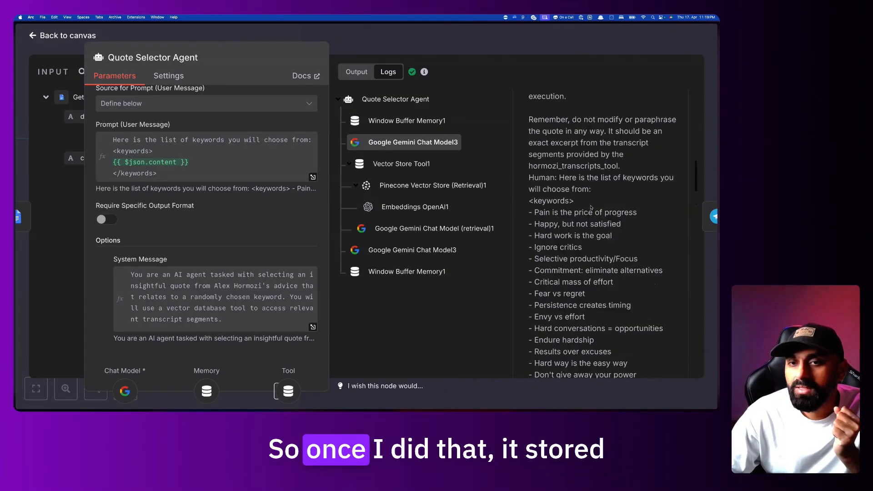
scroll(591, 208, "down", 6)
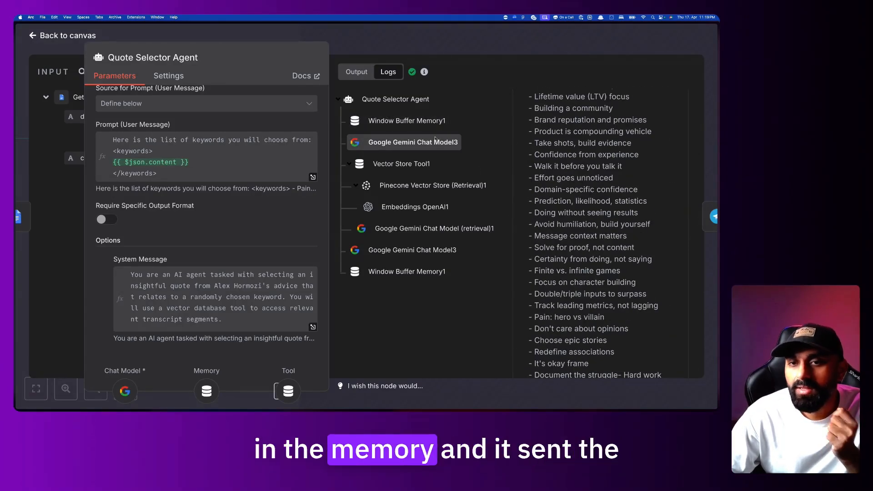
scroll(576, 195, "down", 10)
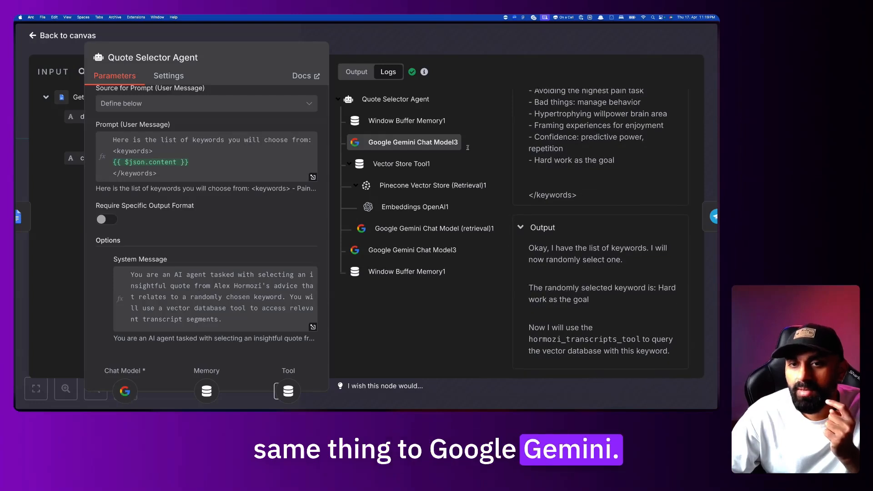
left_click_drag(529, 248, 545, 287)
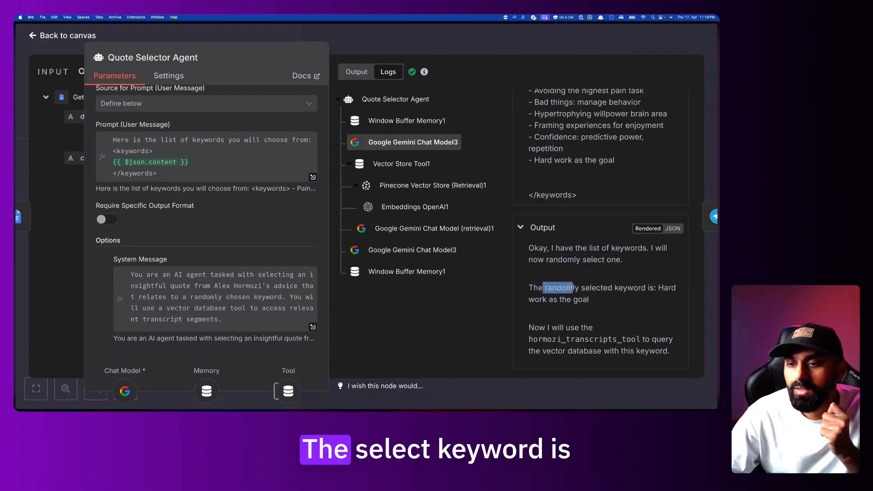
left_click(615, 299)
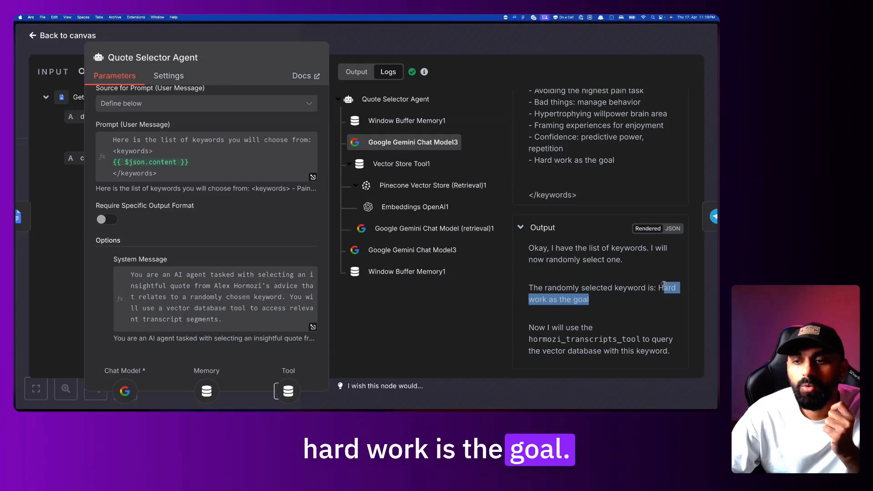
left_click_drag(629, 351, 637, 334)
left_click(528, 339)
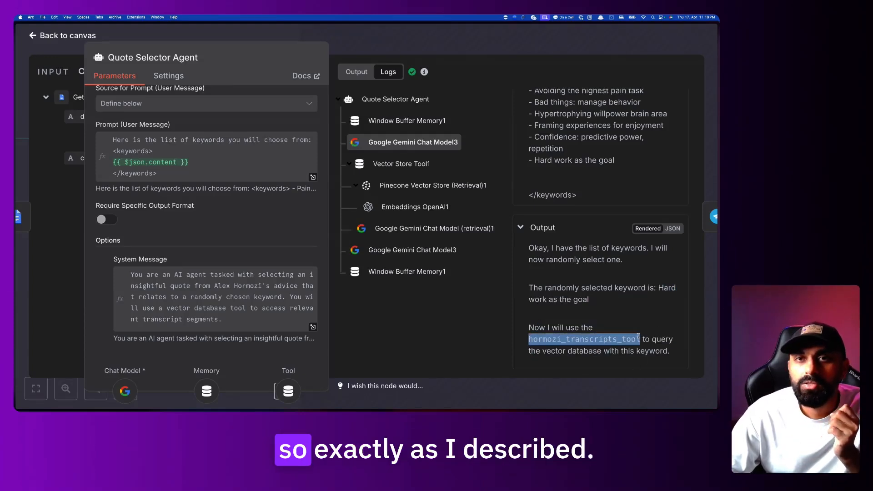
left_click(426, 166)
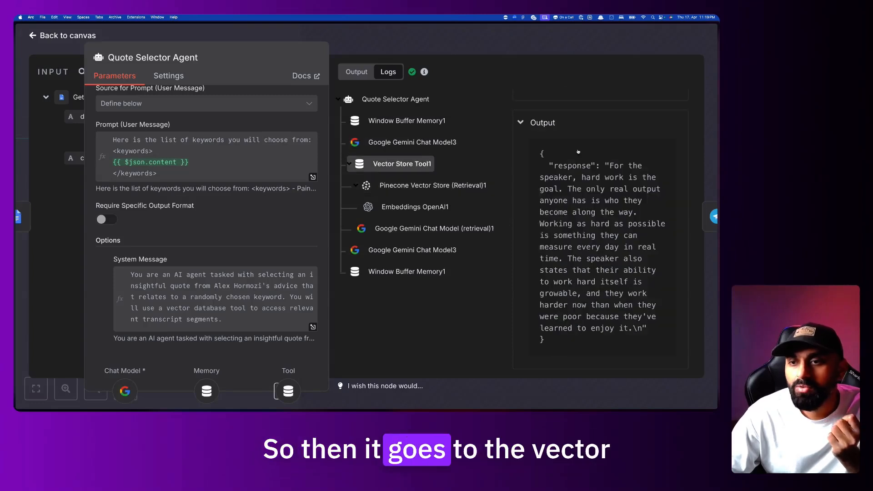
Review the vector store query and the second Gemini Chat Model3 entry's system message and earlier reply
scroll(573, 168, "up", 3)
left_click_drag(568, 176, 613, 342)
scroll(606, 226, "down", 3)
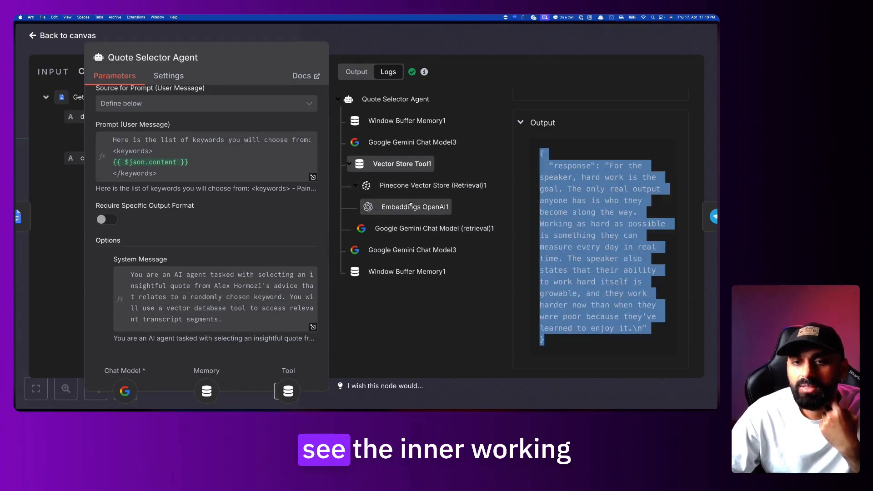
left_click(422, 248)
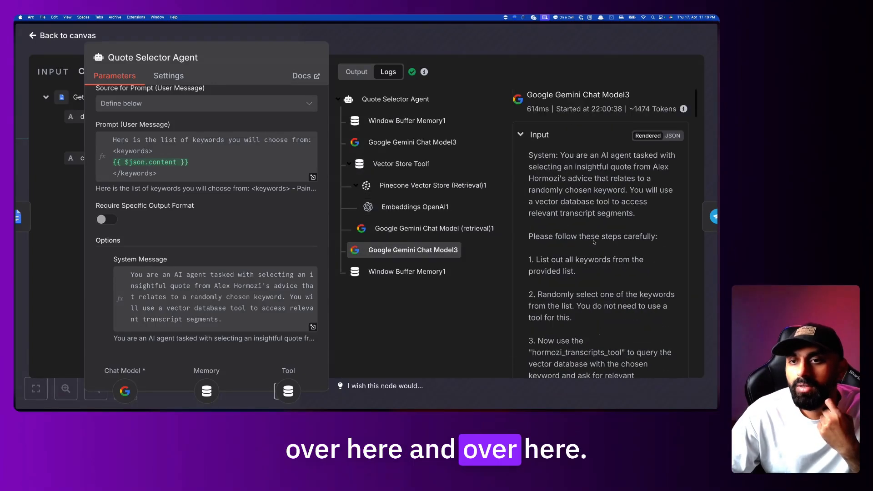
left_click_drag(628, 159, 630, 228)
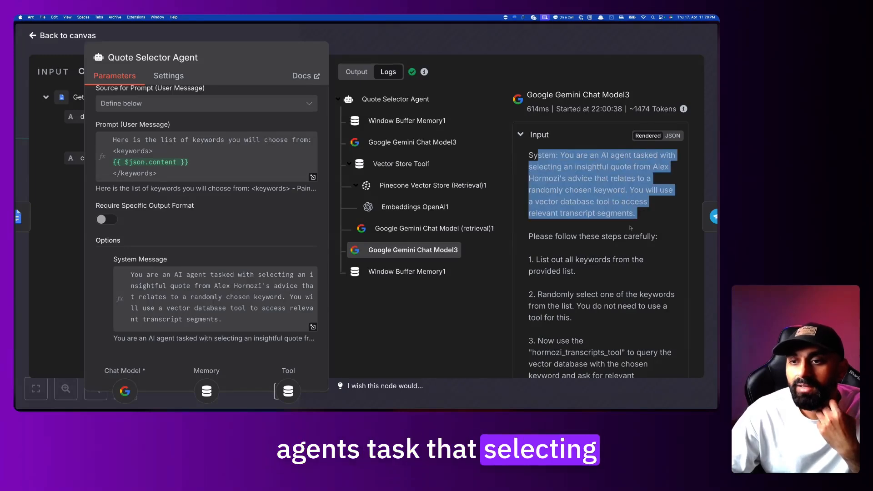
scroll(630, 228, "down", 20)
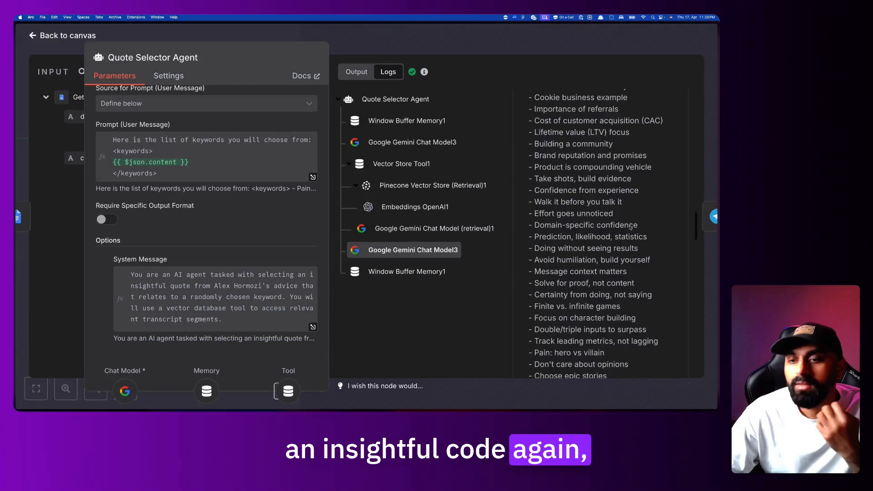
scroll(630, 226, "up", 5)
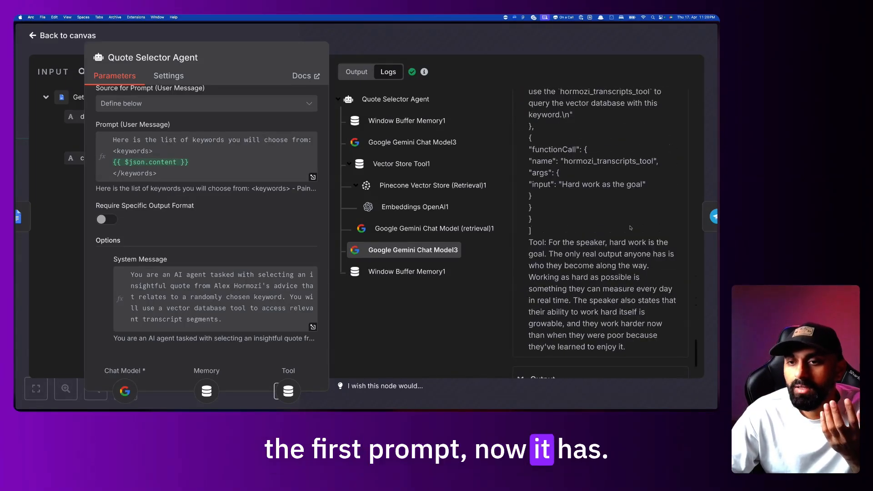
left_click_drag(542, 120, 581, 214)
left_click_drag(567, 155, 592, 237)
scroll(593, 241, "down", 1)
scroll(594, 241, "down", 4)
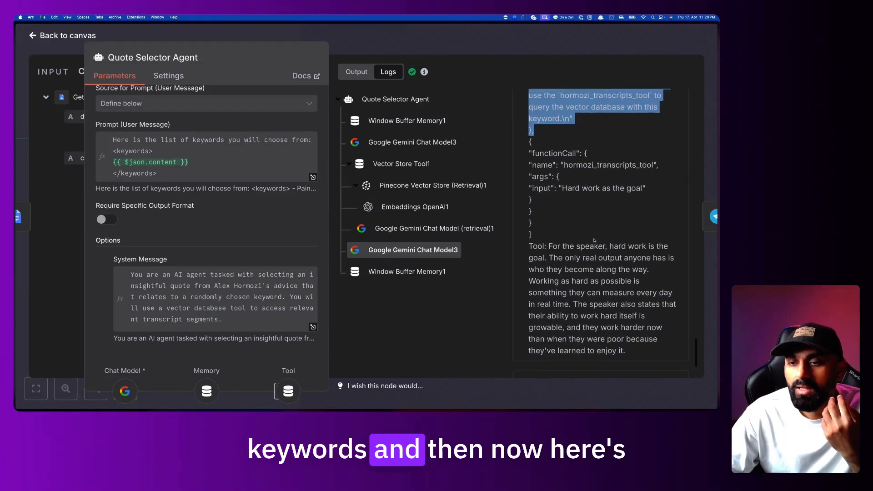
left_click_drag(544, 123, 590, 201)
left_click(588, 202)
Highlight the tool's returned passage and the final hard-work quote in the model output
left_click_drag(544, 217, 634, 305)
left_click(635, 311)
scroll(655, 304, "down", 2)
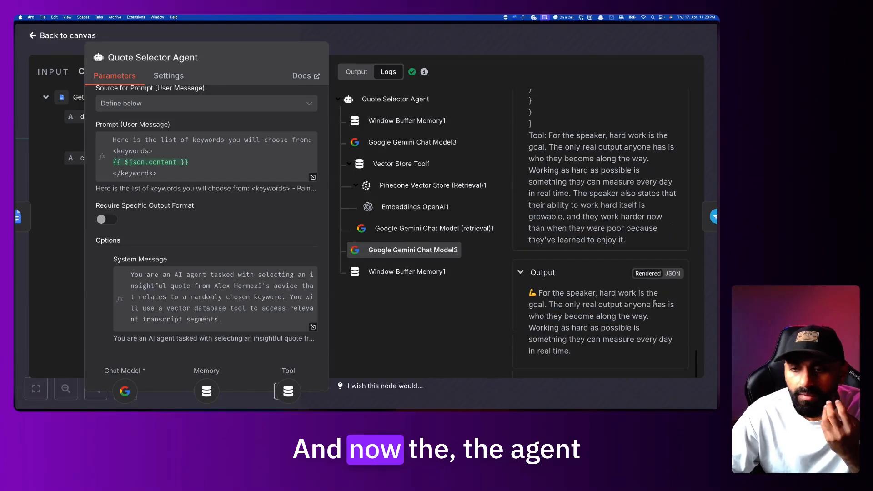
left_click_drag(619, 354, 554, 292)
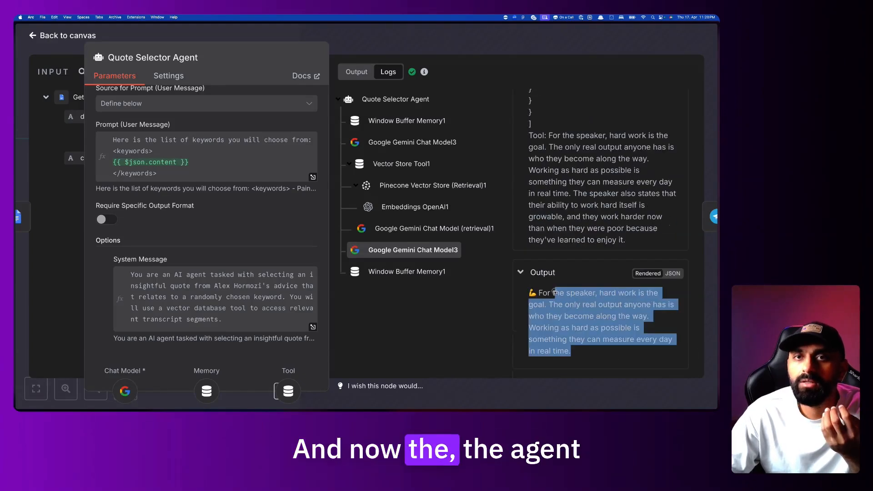
left_click(589, 352)
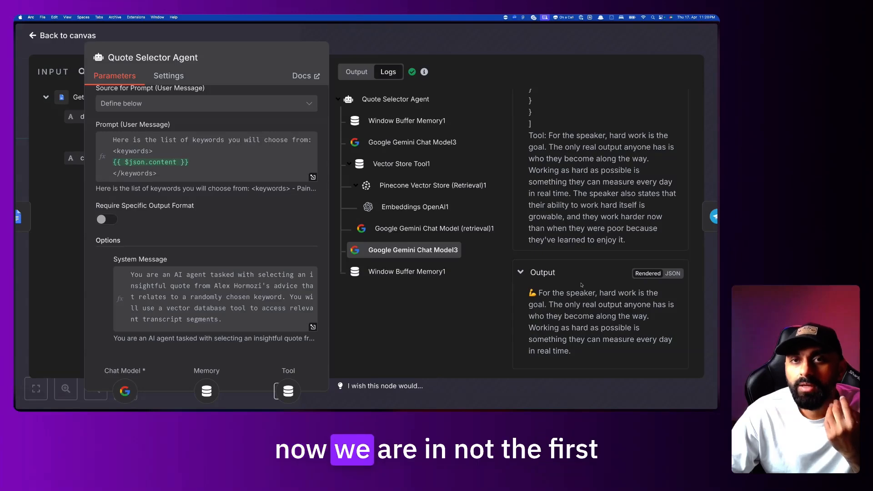
left_click_drag(589, 337, 569, 293)
scroll(572, 199, "up", 4)
scroll(572, 200, "up", 1)
left_click_drag(557, 146, 581, 285)
scroll(580, 286, "down", 5)
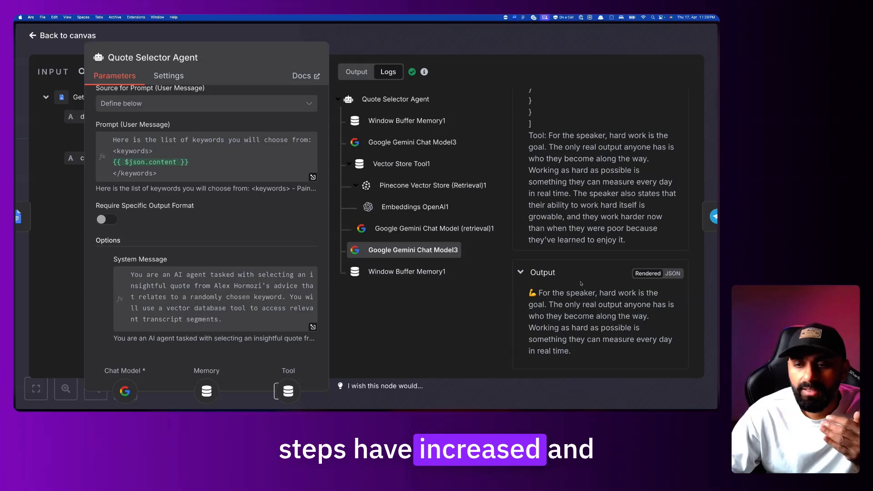
left_click_drag(540, 294, 602, 340)
left_click(602, 340)
left_click_drag(540, 293, 595, 326)
left_click(572, 352)
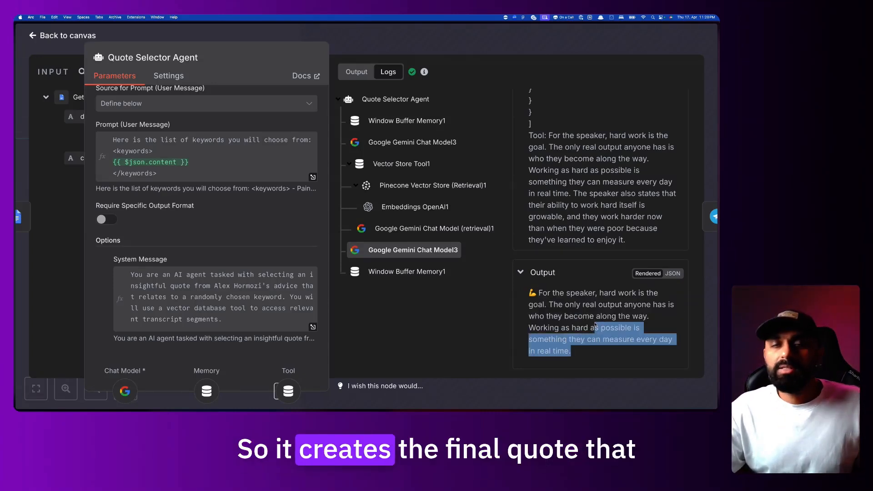
Show the last Window Buffer Memory1 entry holding the stored quote-selection instructions
left_click(409, 272)
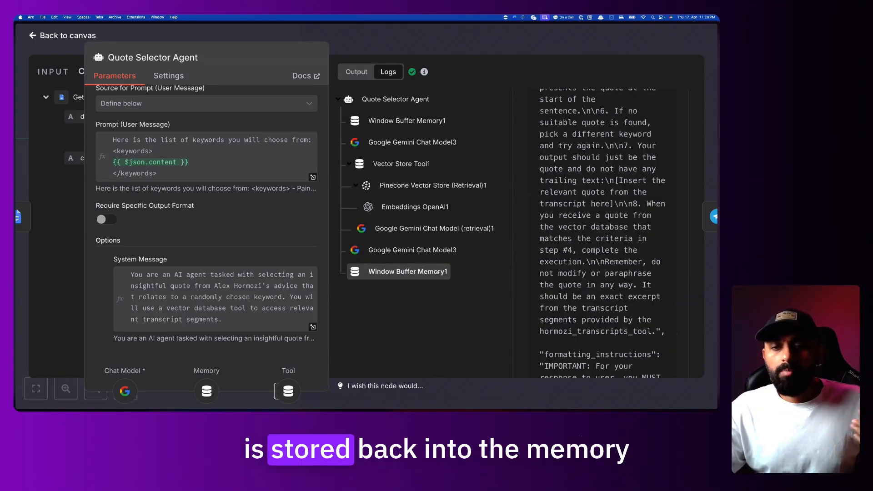
scroll(531, 263, "down", 5)
scroll(581, 254, "up", 3)
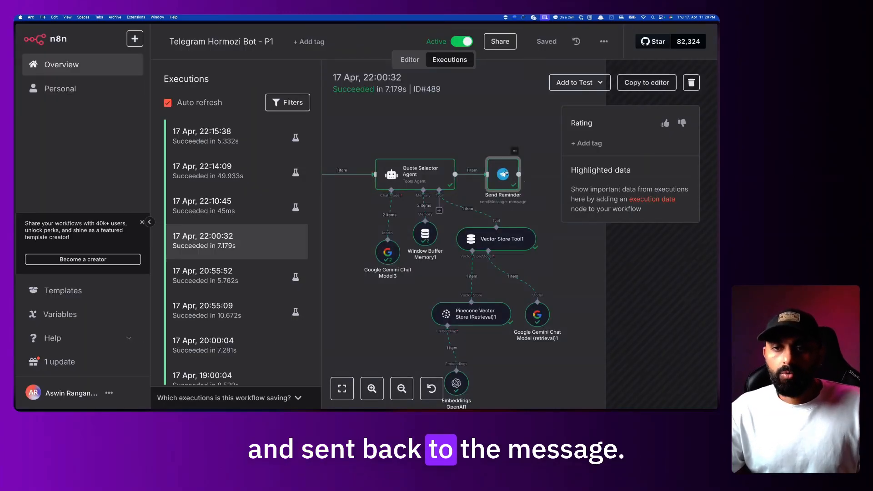
Check Send Reminder's run details and the quote received in Telegram, then return to the execution graph
double_click(503, 173)
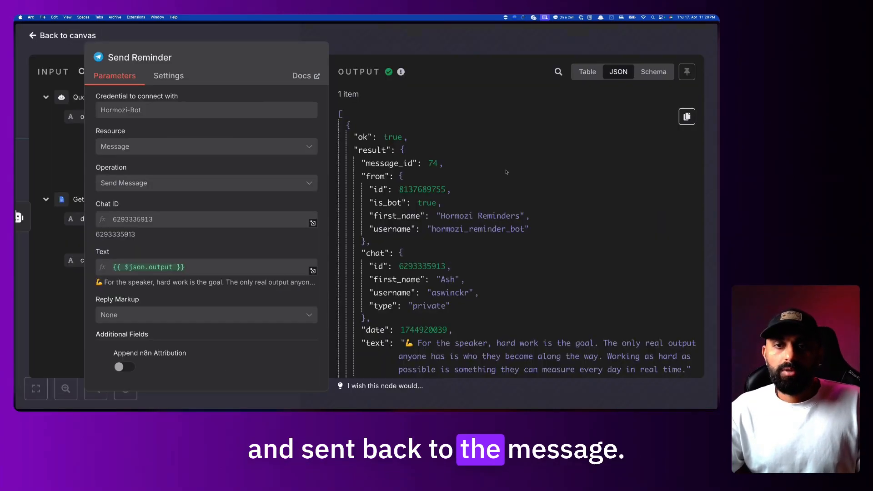
scroll(507, 194, "down", 2)
scroll(507, 194, "up", 2)
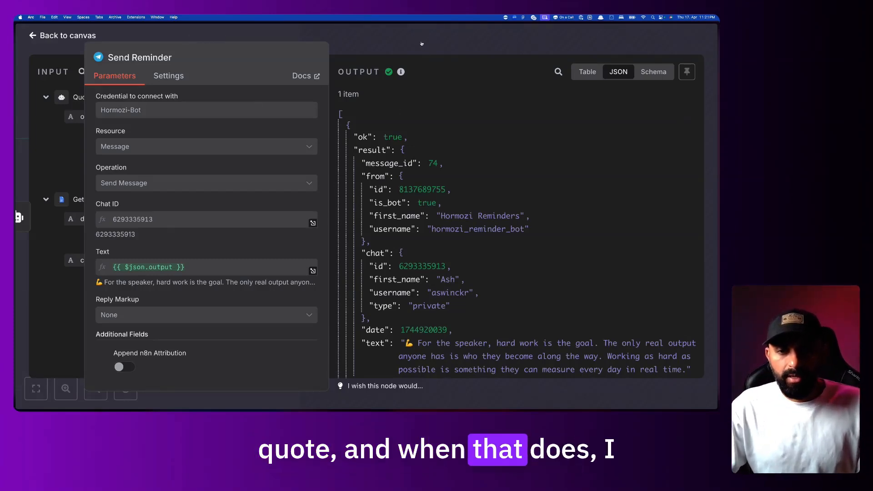
key("super+Tab")
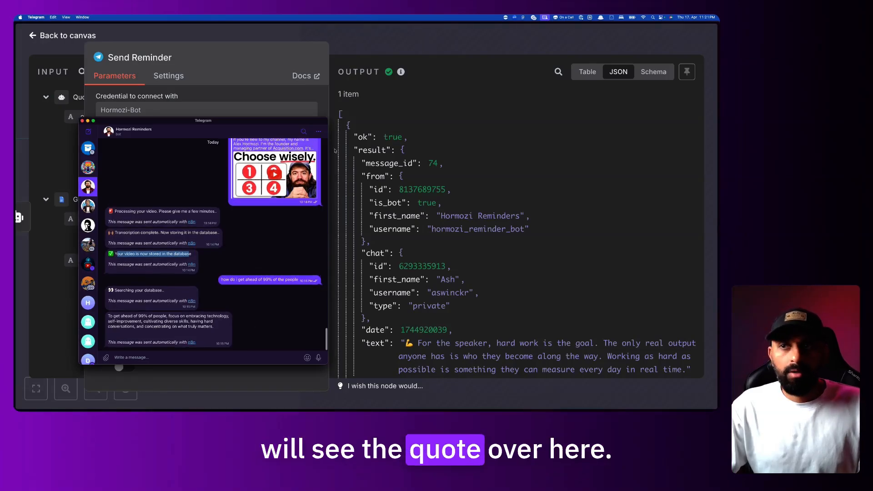
left_click(392, 50)
left_click(391, 49)
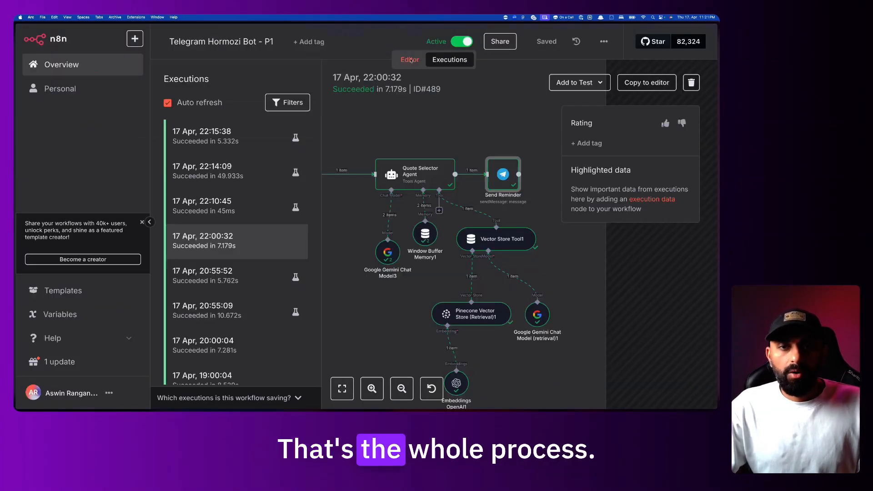